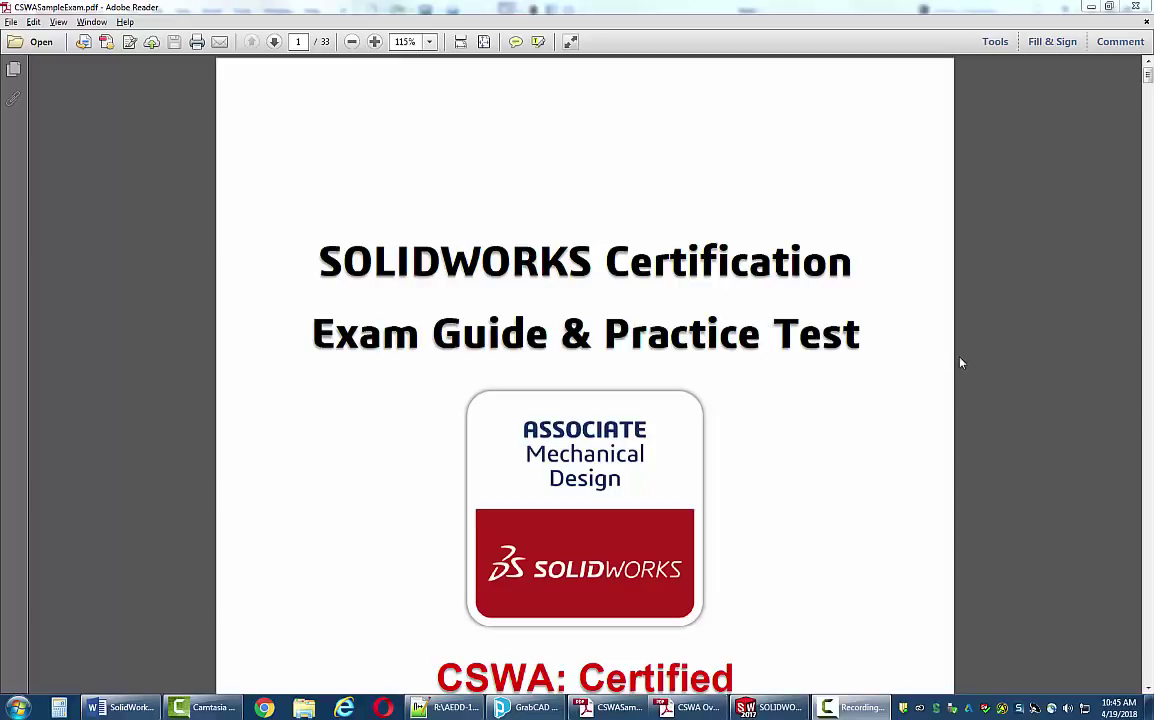
- Bring up the CSWA Overview for Students PDF at page 10, 'Exam Day: Download the TesterPro Client'
scroll(922, 370, down, 3)
scroll(924, 376, down, 8)
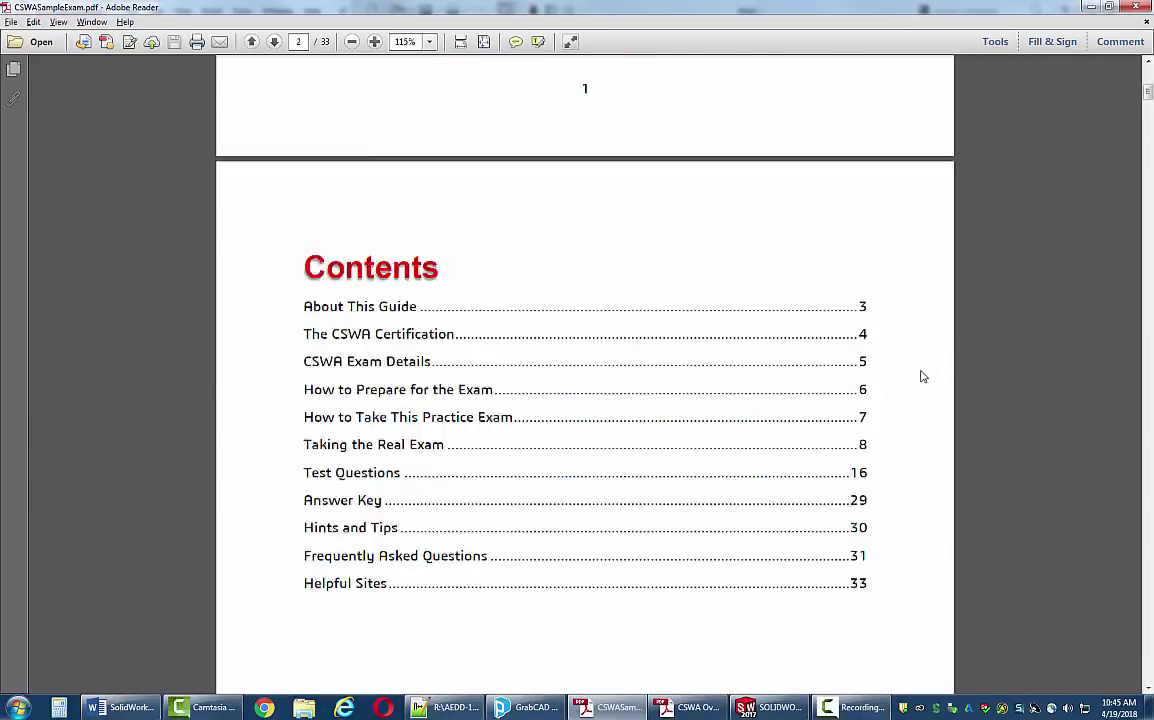
scroll(923, 376, down, 7)
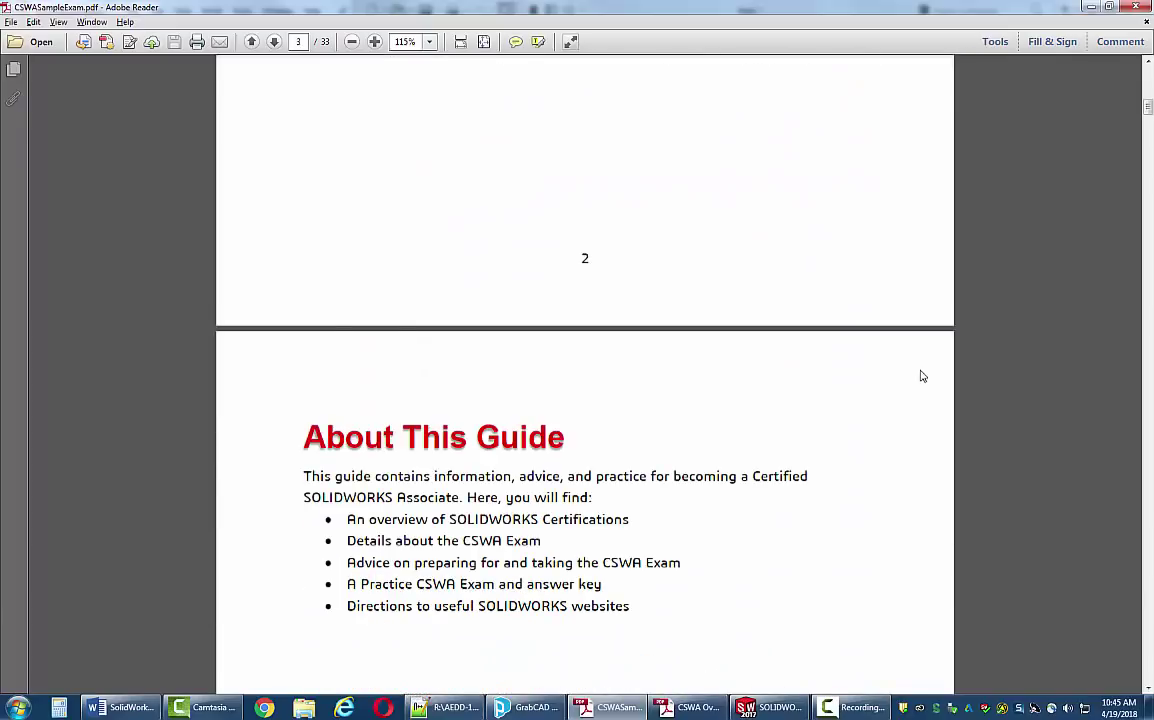
scroll(923, 374, down, 3)
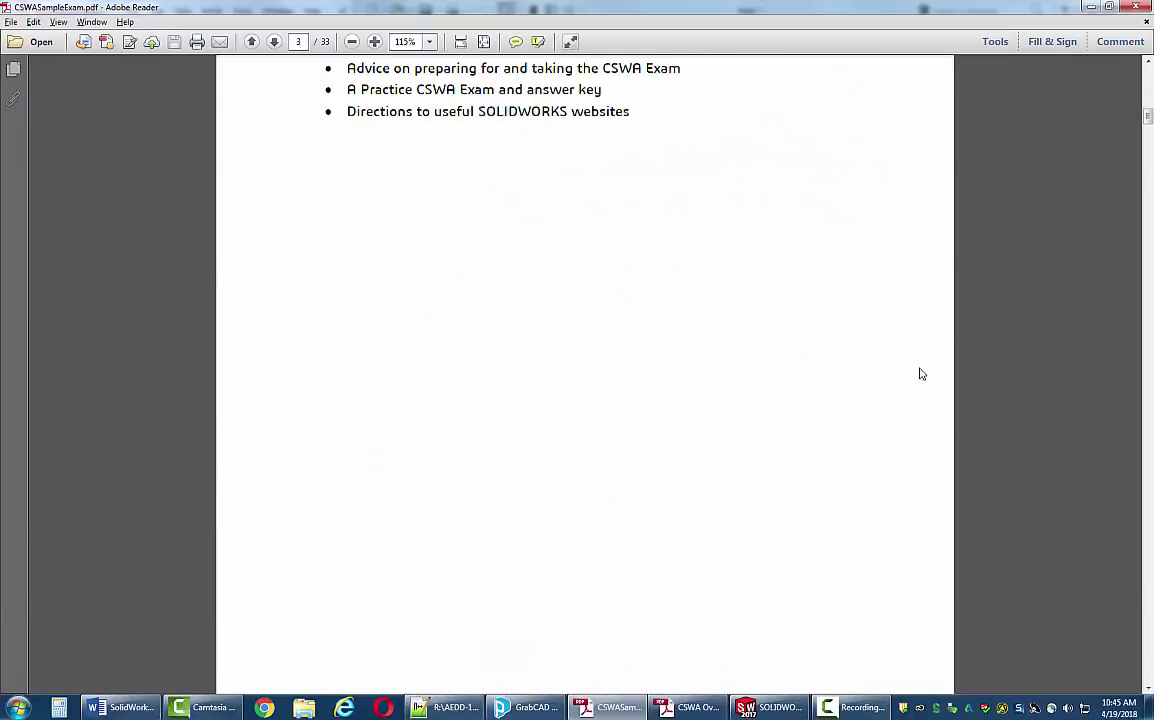
scroll(922, 374, down, 7)
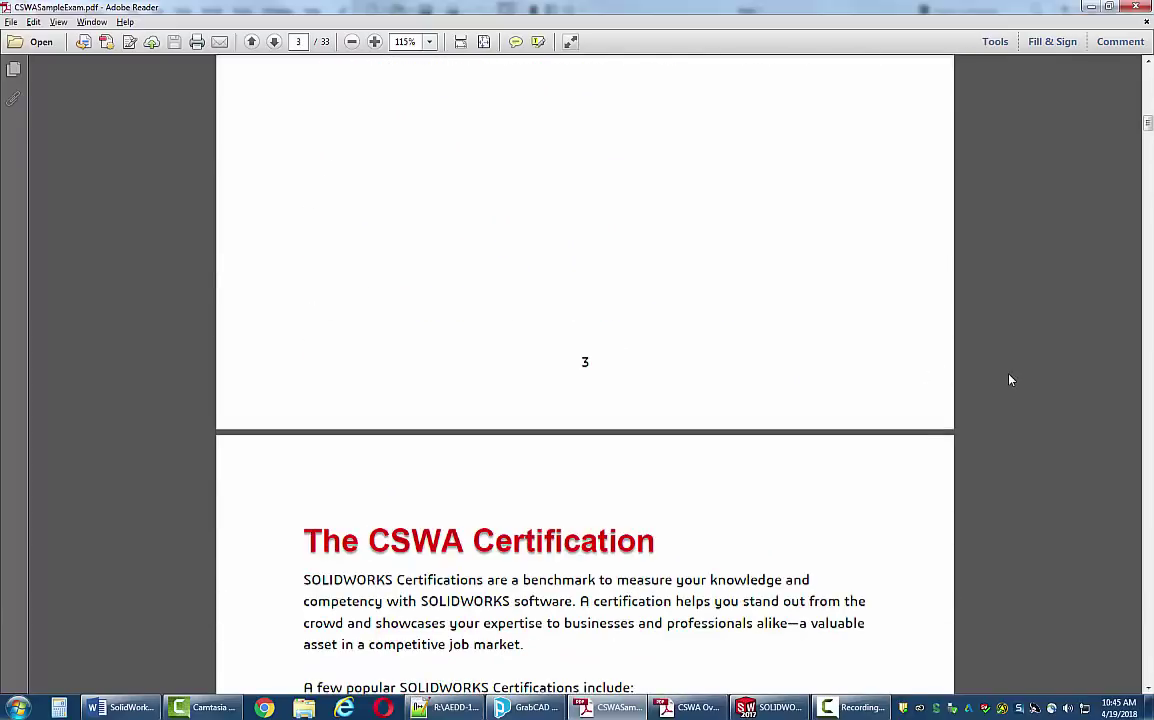
scroll(1034, 382, up, 20)
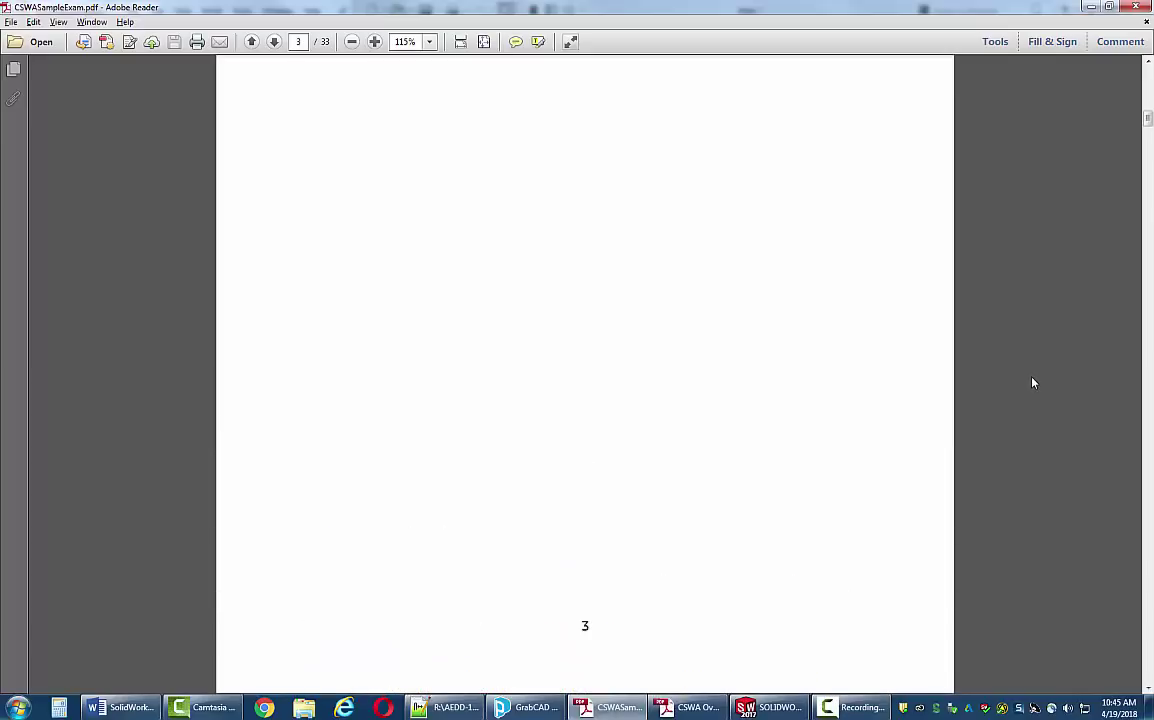
scroll(1034, 383, up, 20)
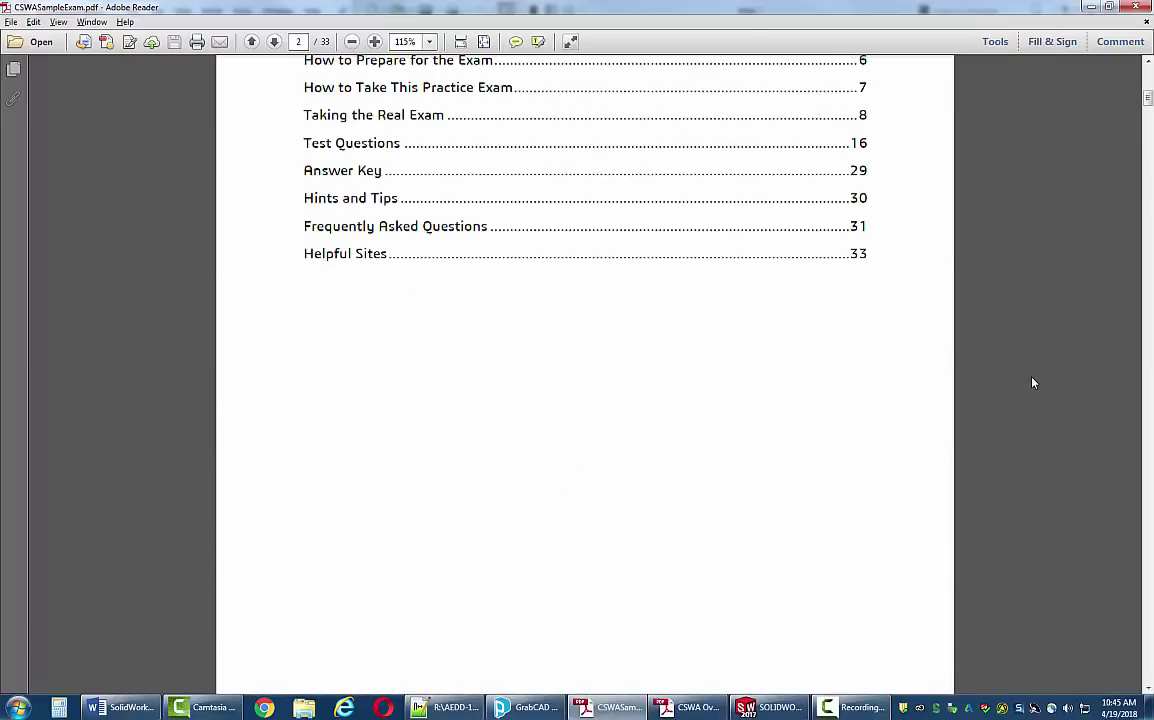
scroll(1034, 383, up, 10)
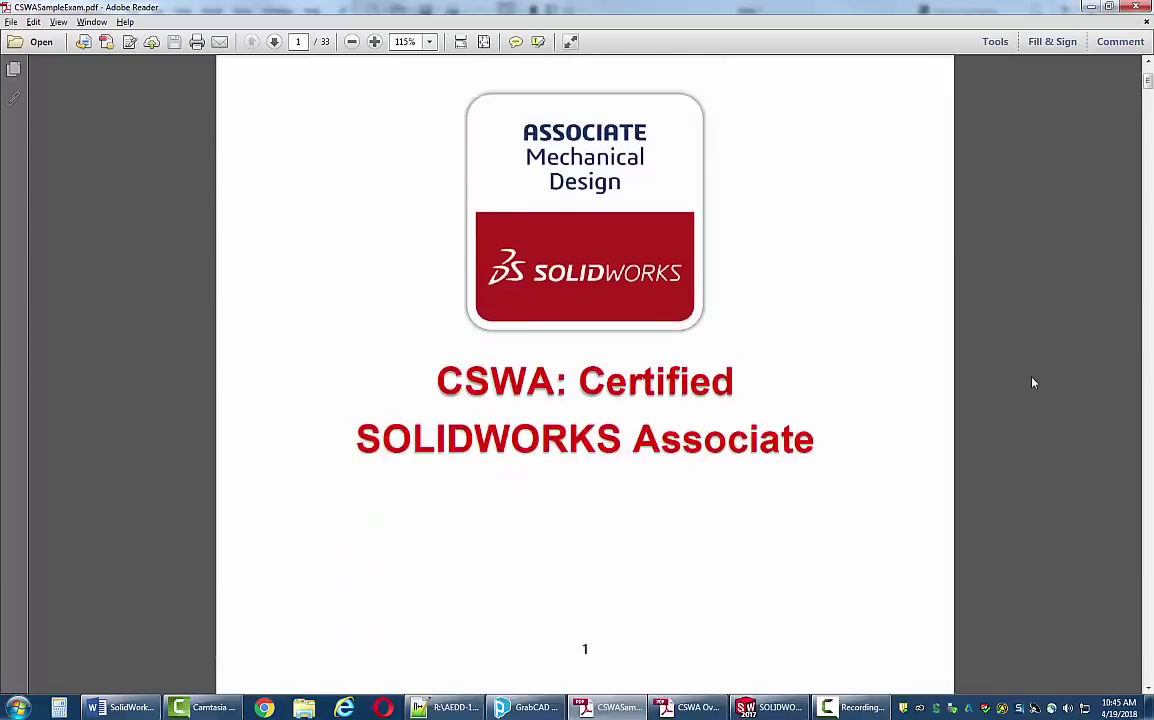
scroll(1034, 383, up, 5)
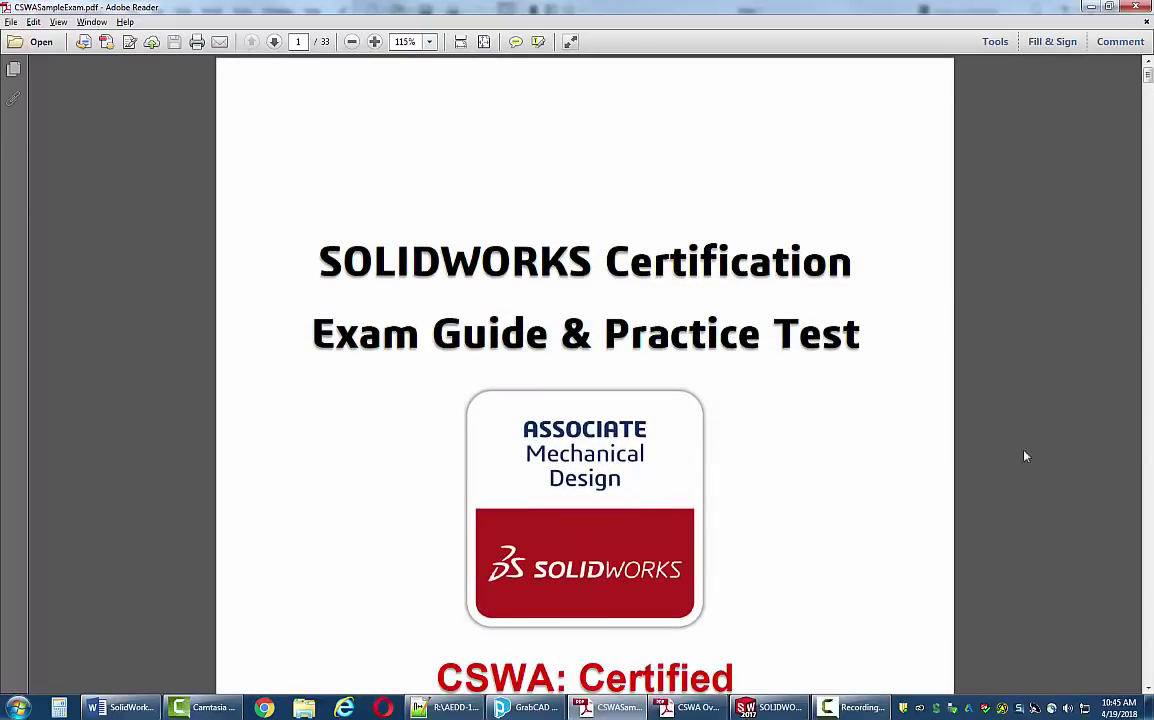
click(690, 707)
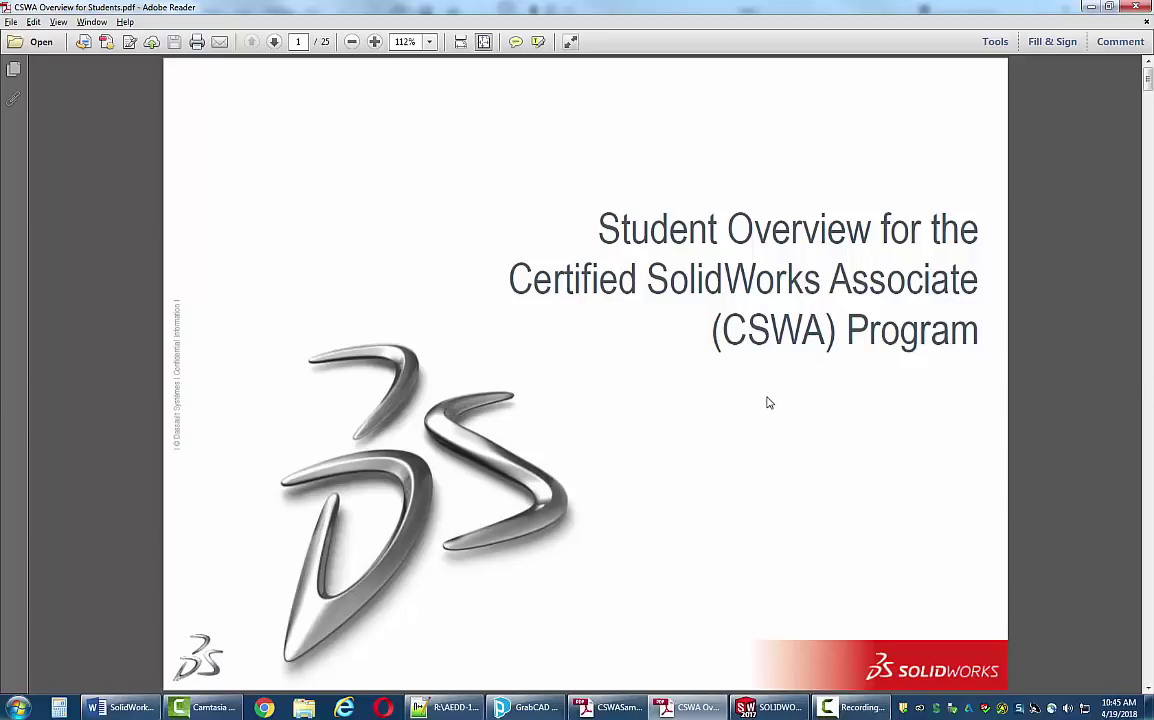
scroll(740, 396, down, 7)
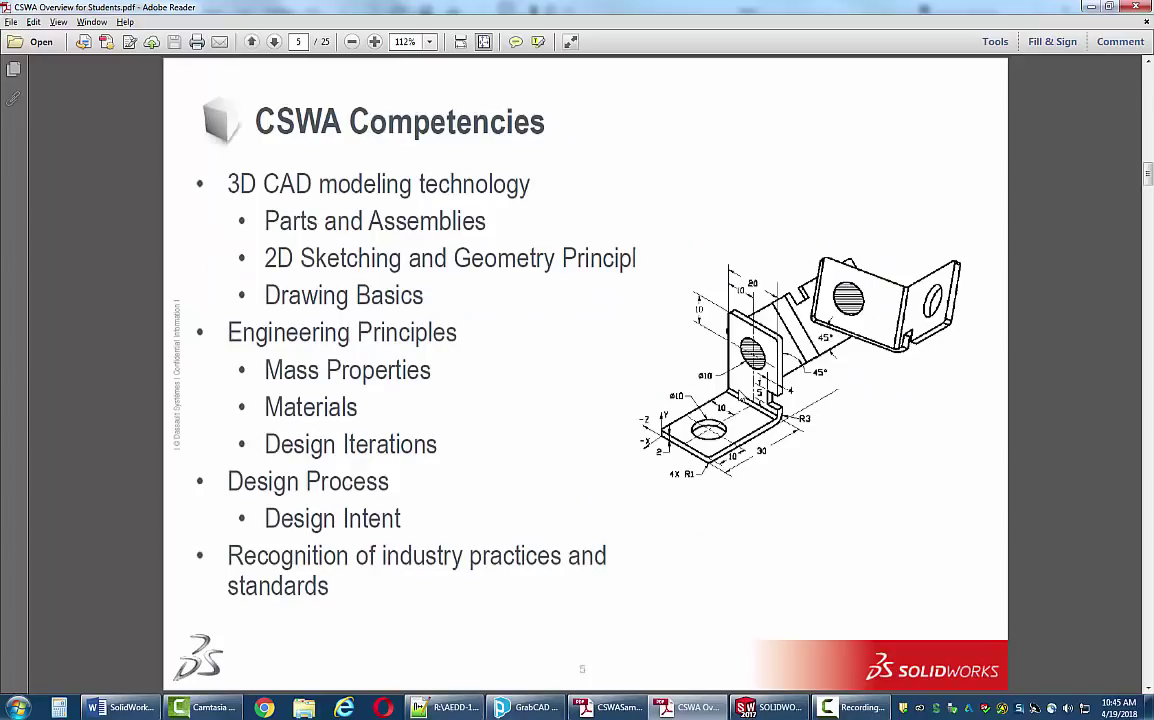
scroll(738, 389, down, 2)
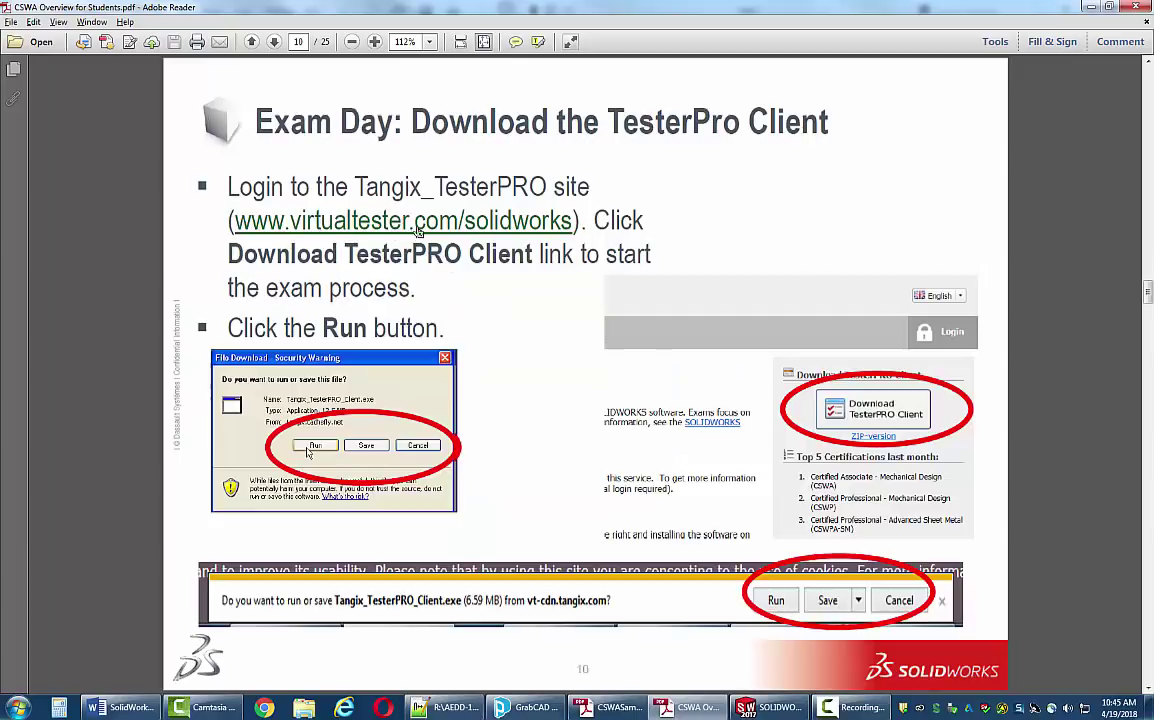
- Save the TesterPRO Client installer from the virtualtester site to Downloads and launch it
click(340, 215)
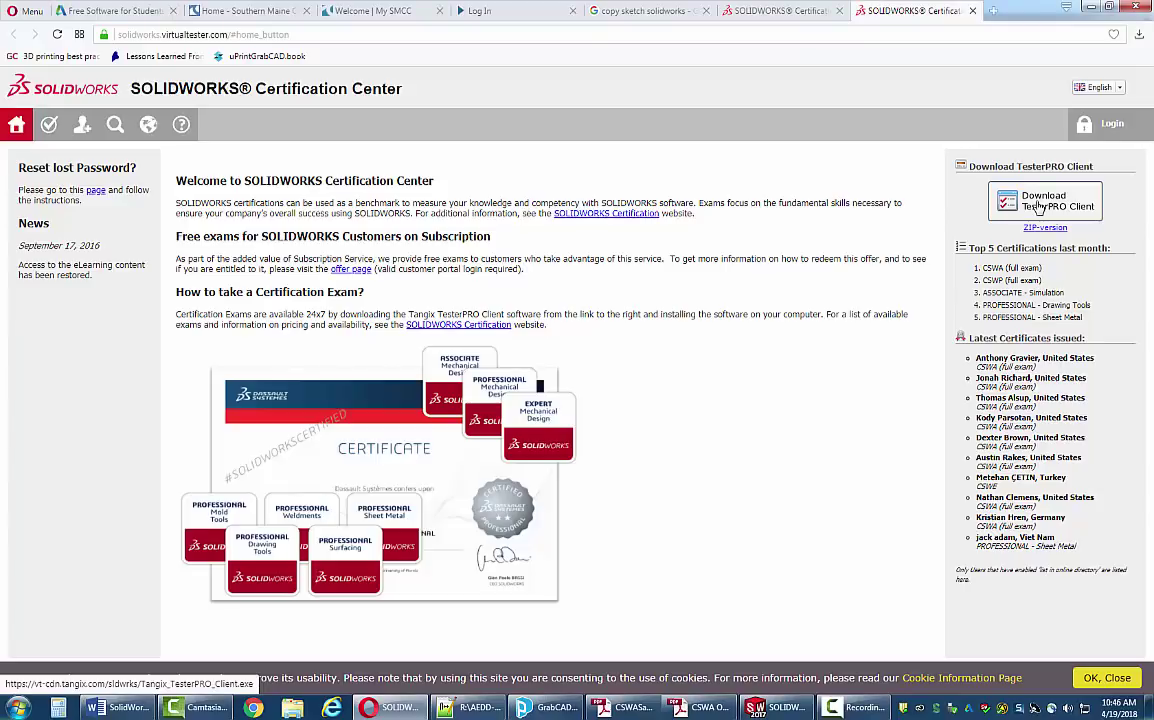
click(1040, 207)
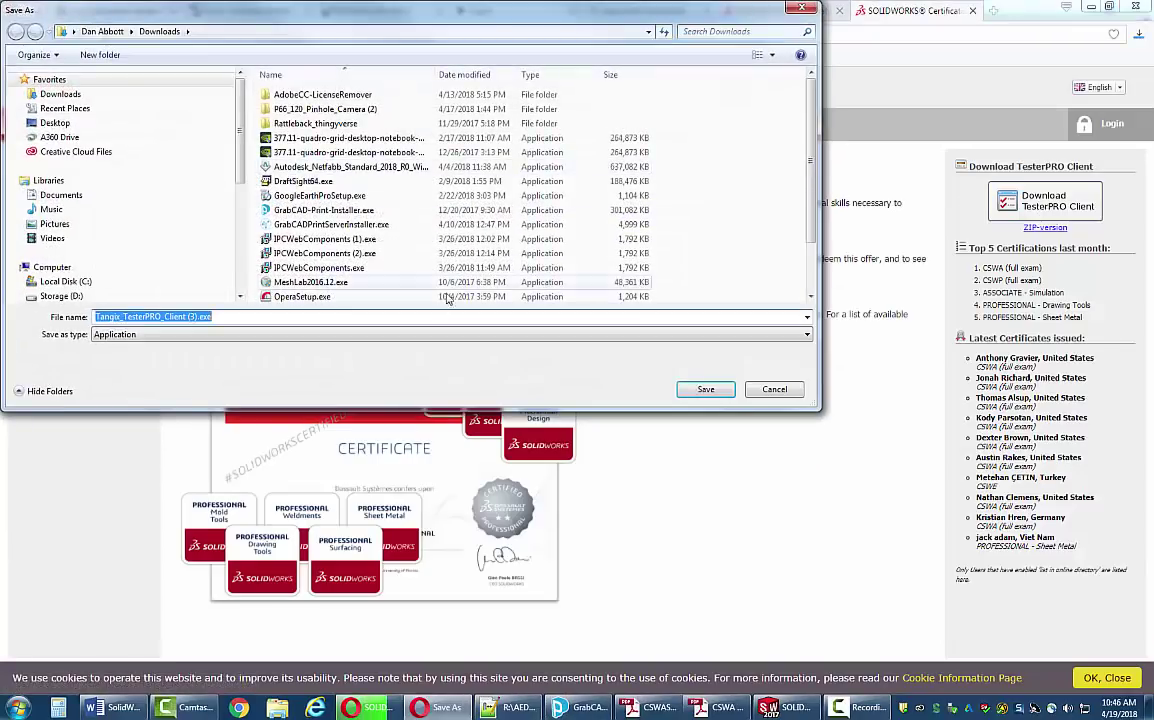
click(702, 390)
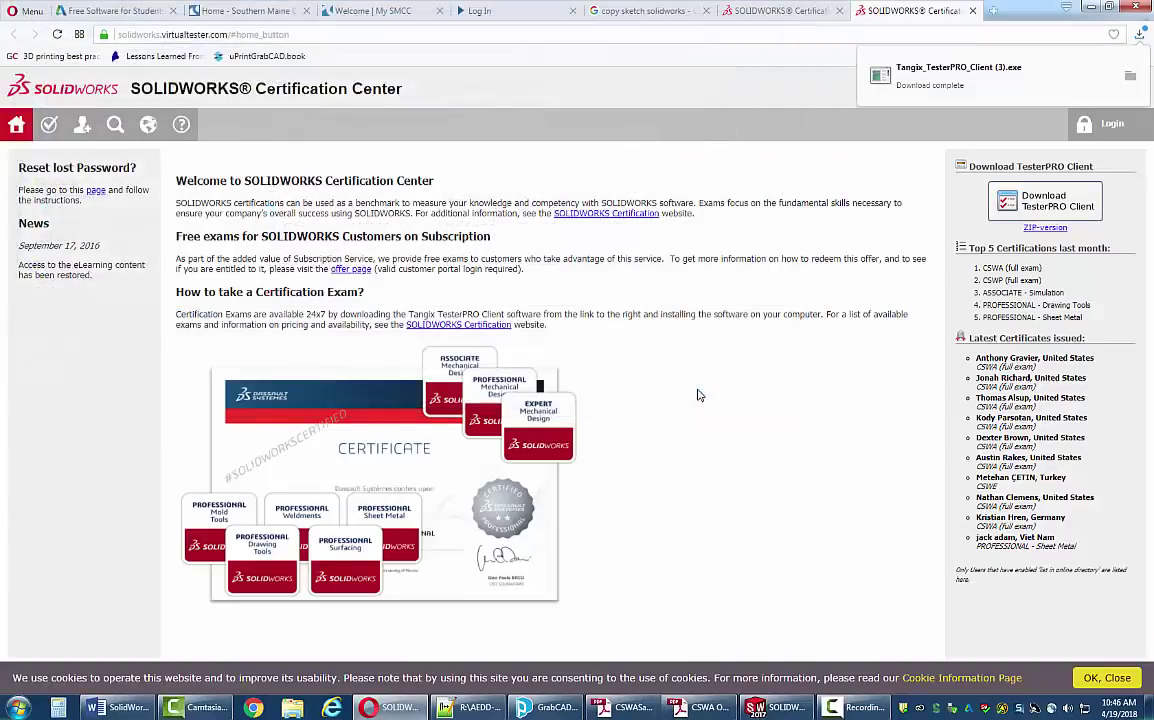
click(928, 76)
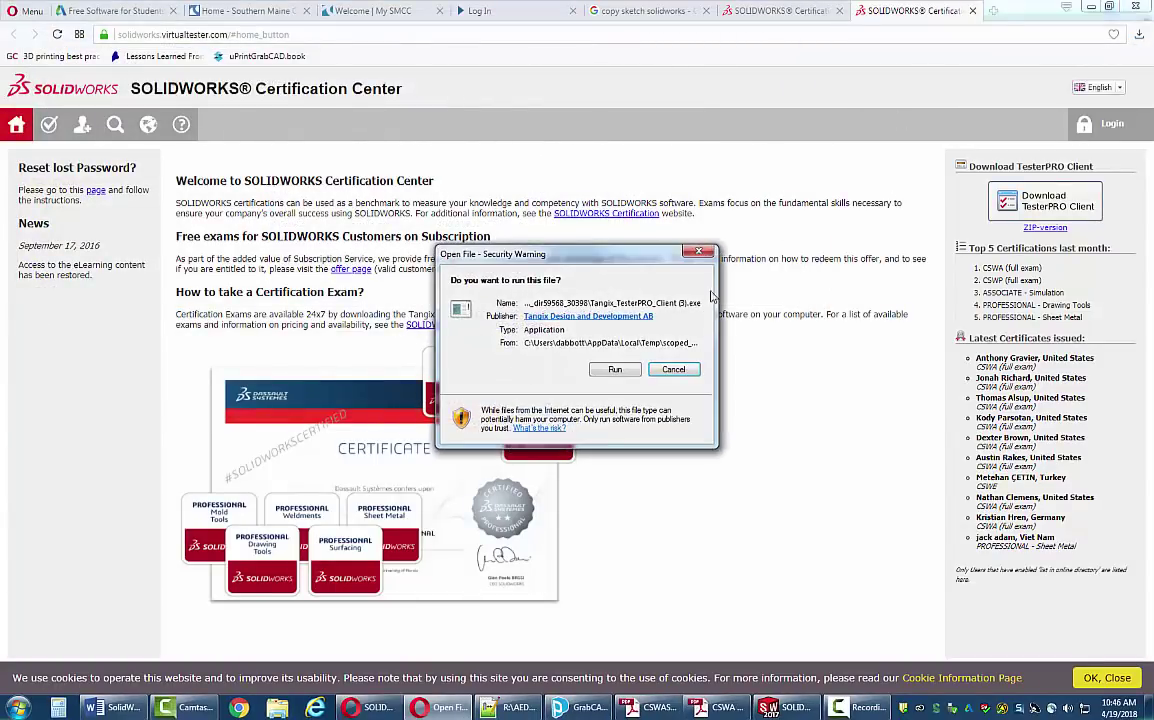
- Run the installer, accept the license, complete installation, and choose English as application language
click(619, 366)
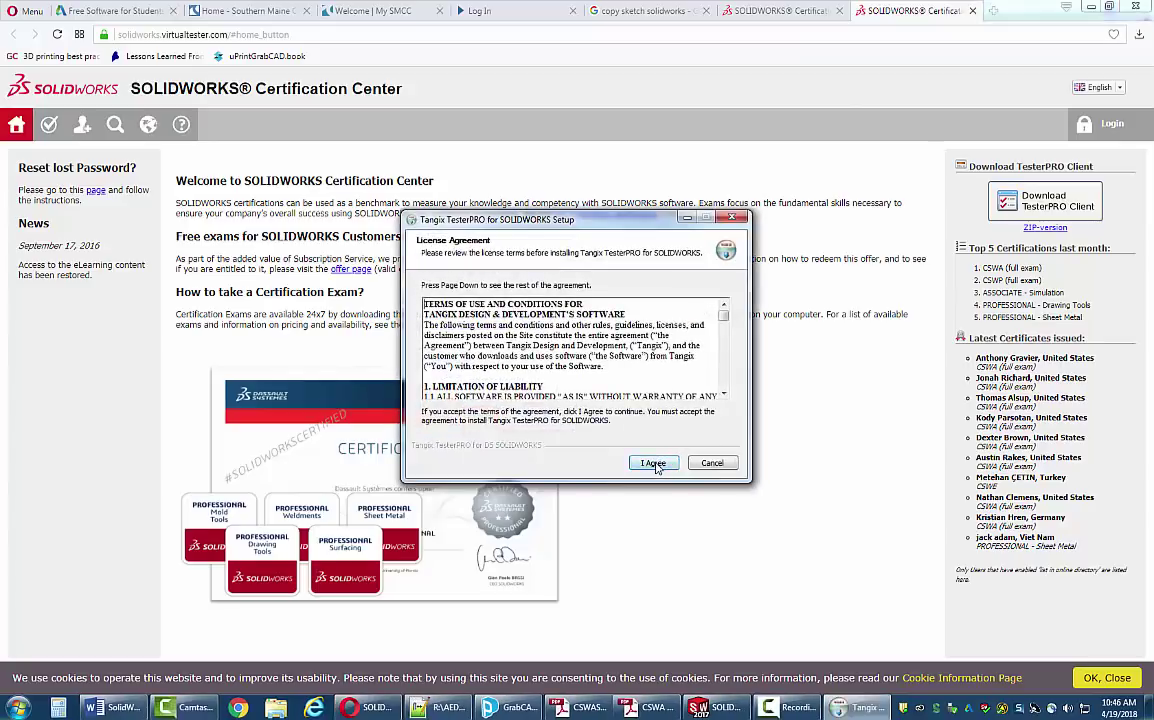
click(655, 464)
click(656, 466)
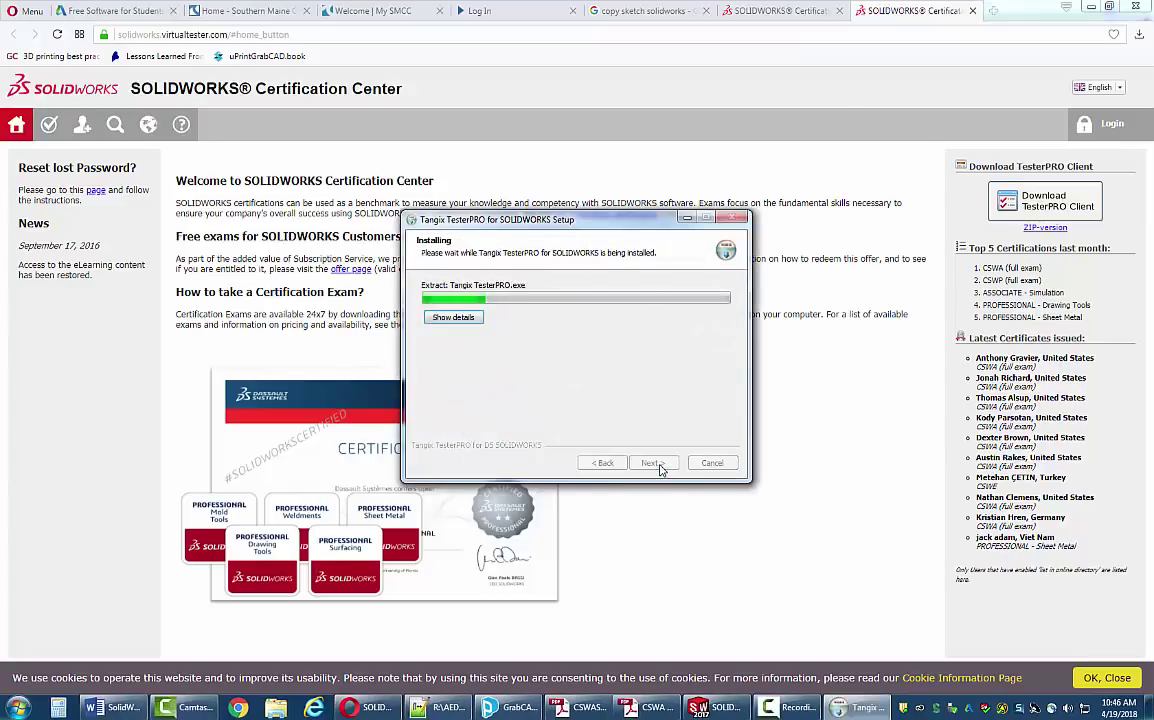
click(655, 463)
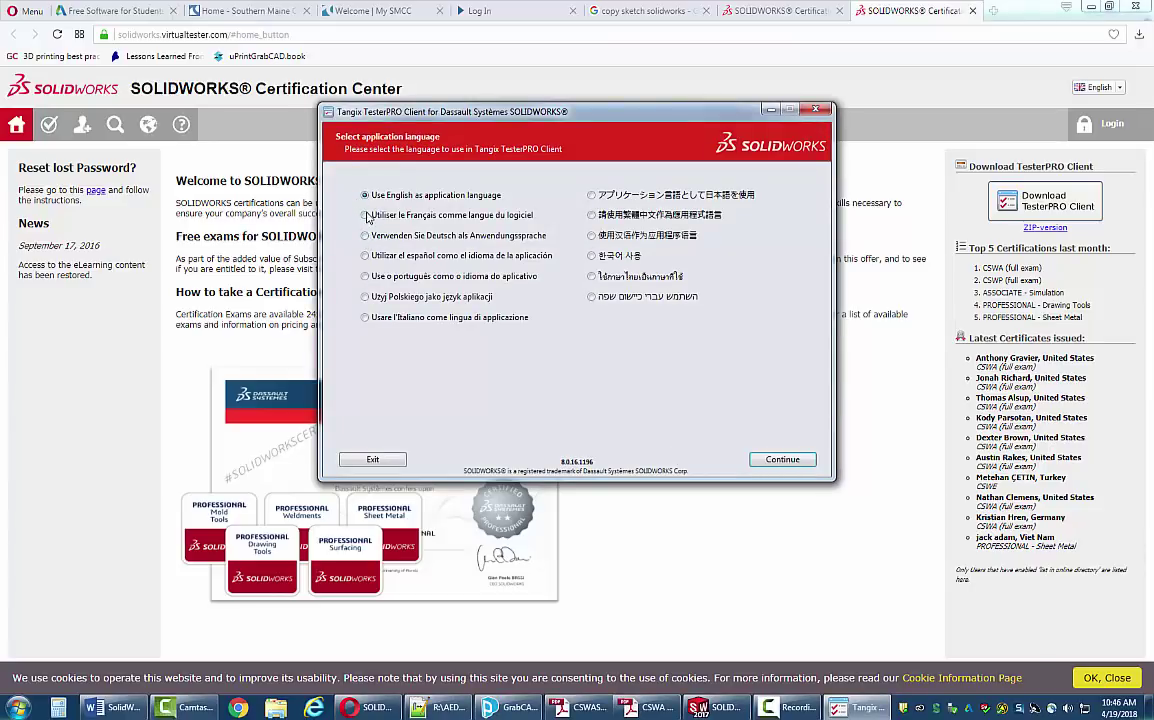
click(366, 216)
click(366, 197)
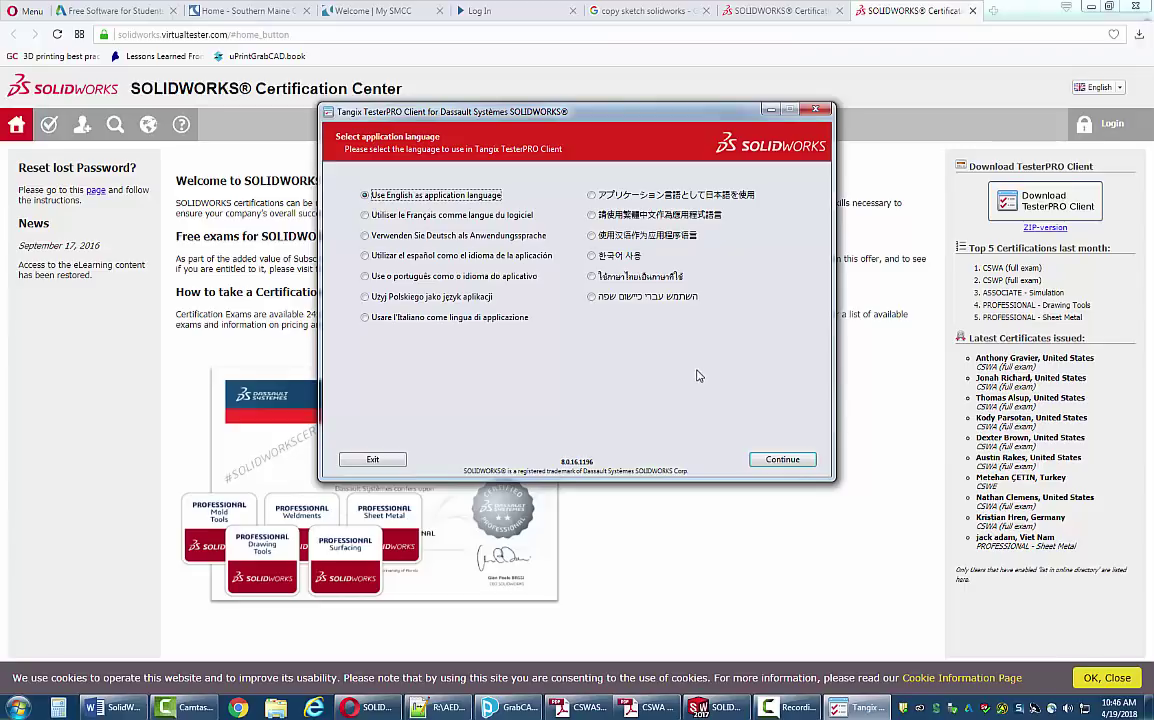
- Confirm English, then enter the school name and e-mail in the Candidate Information form and begin the password
click(783, 461)
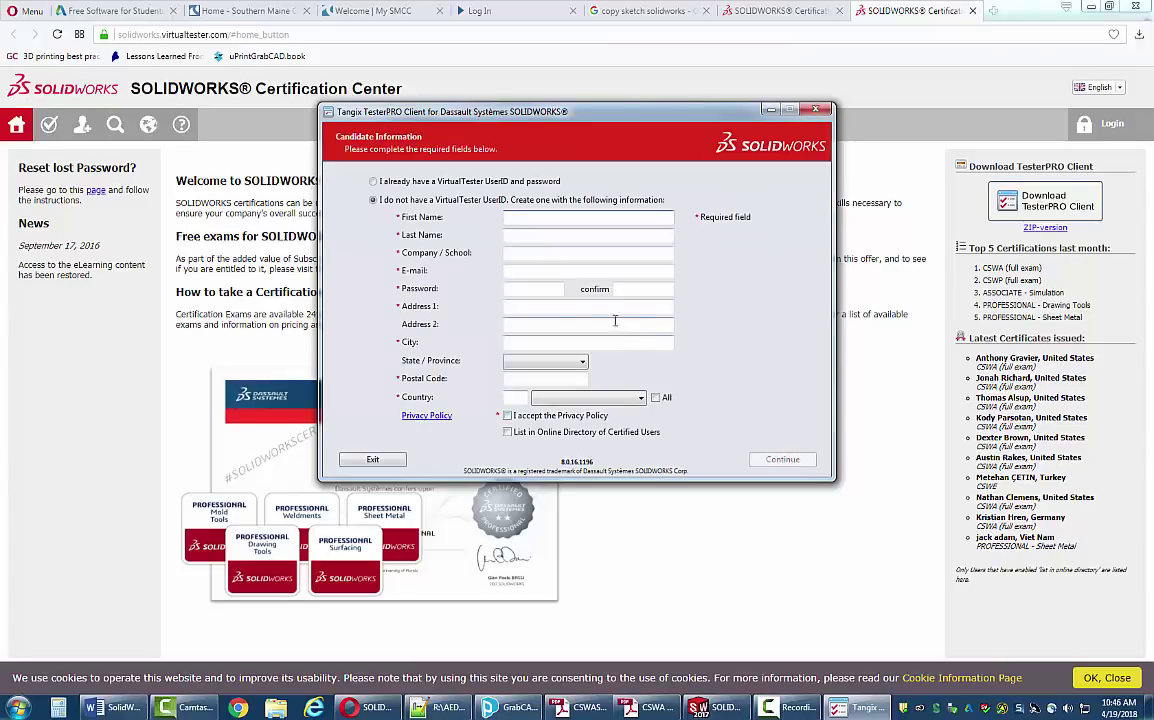
click(514, 254)
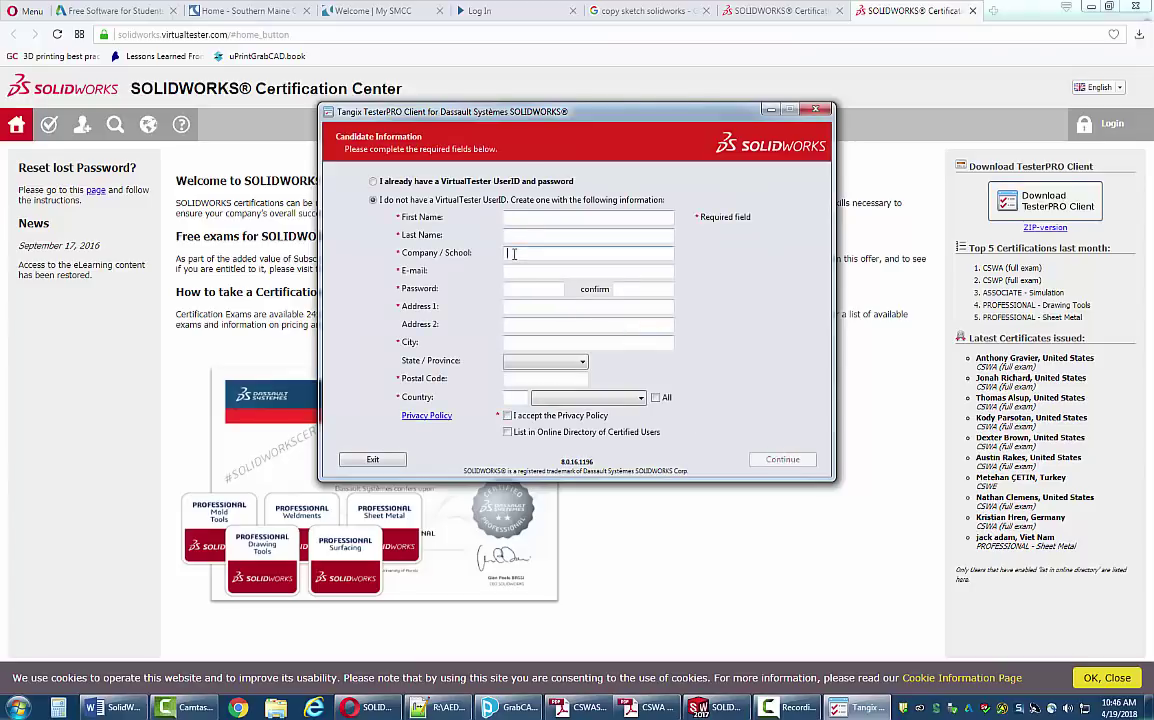
text(Southe)
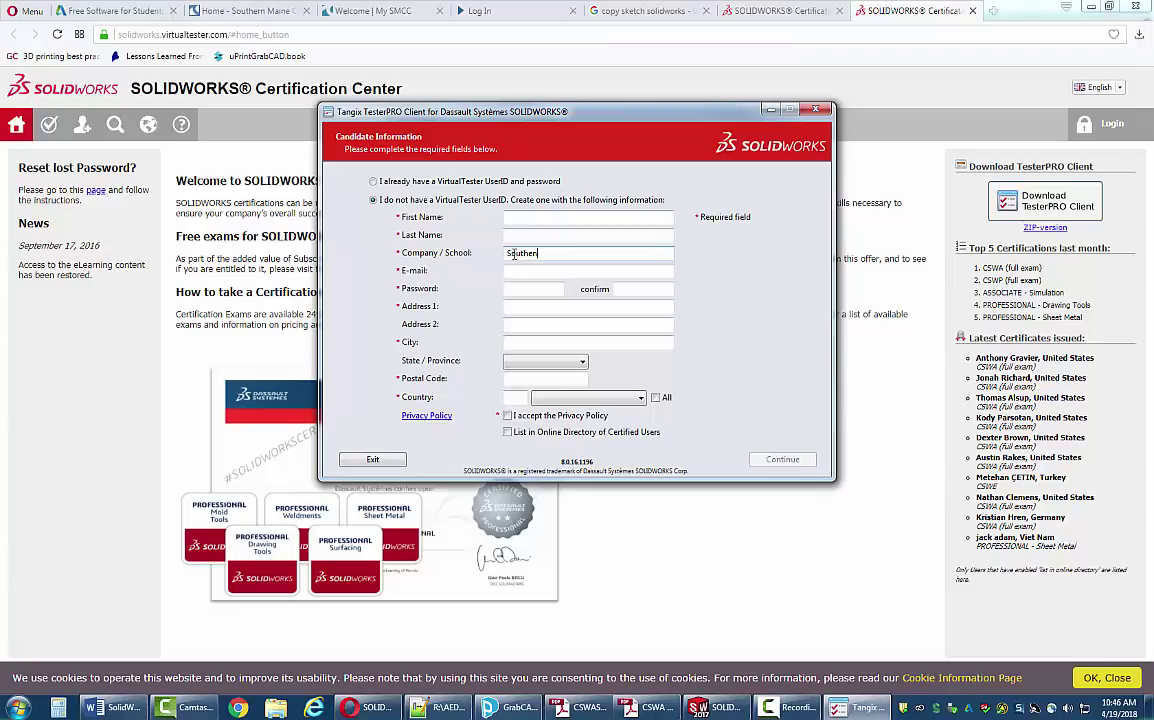
text(rn Maine Co)
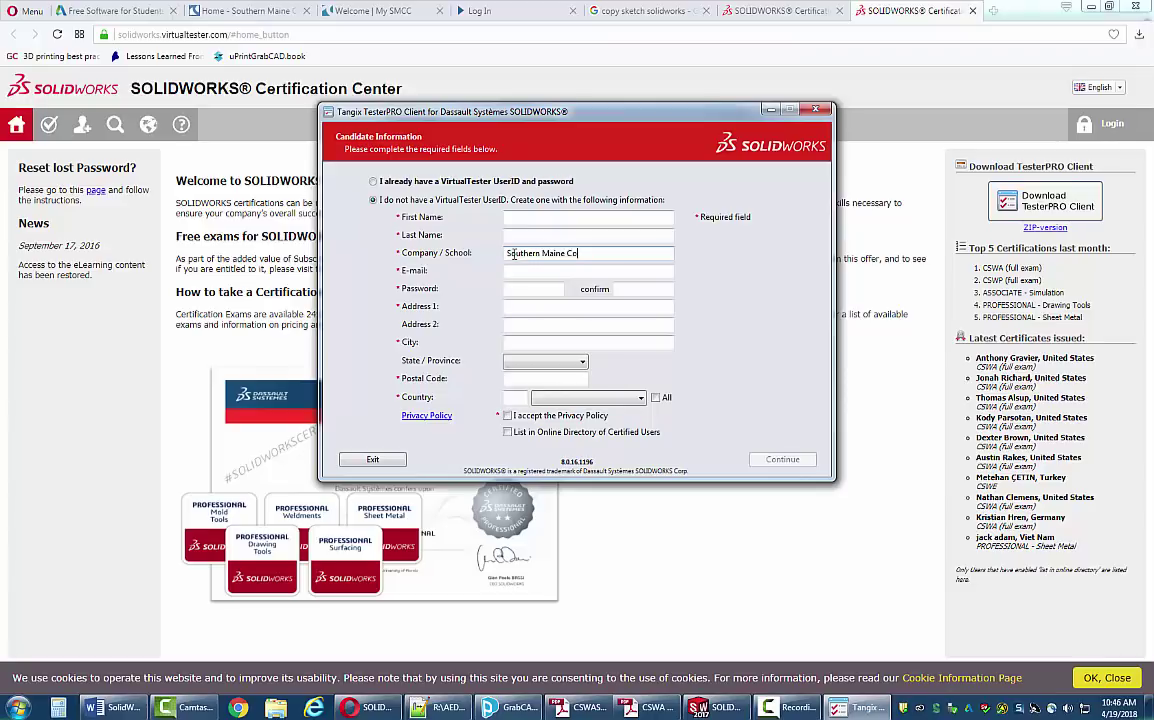
text(mmunity College)
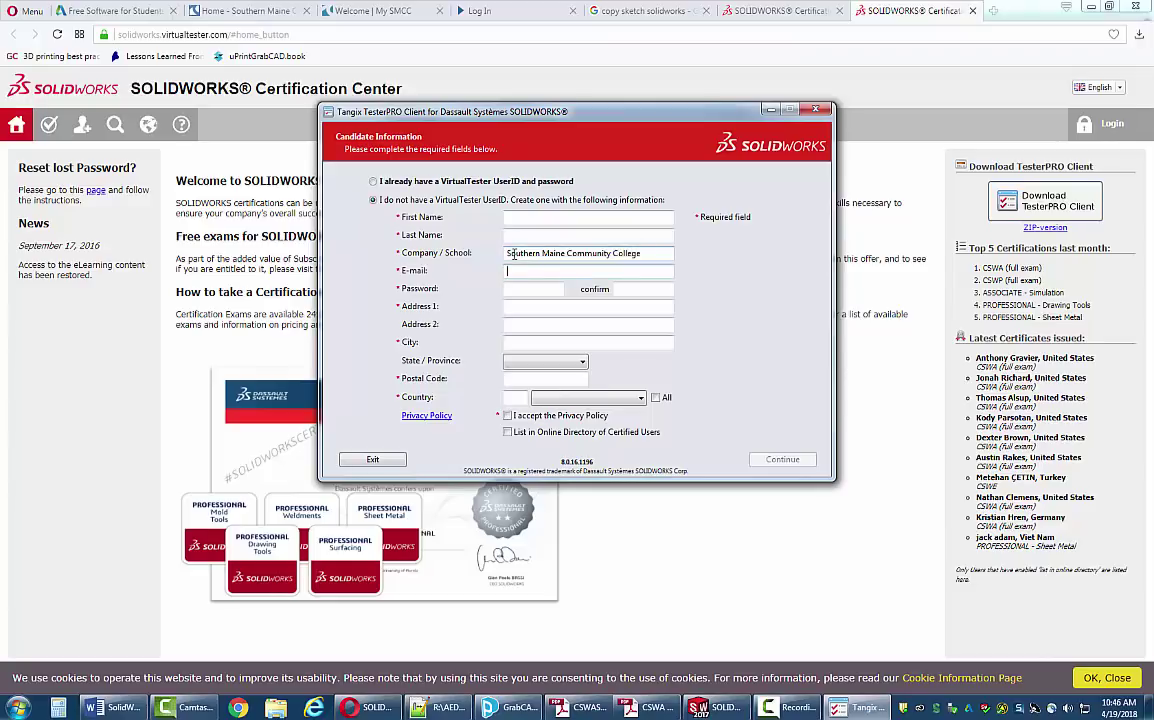
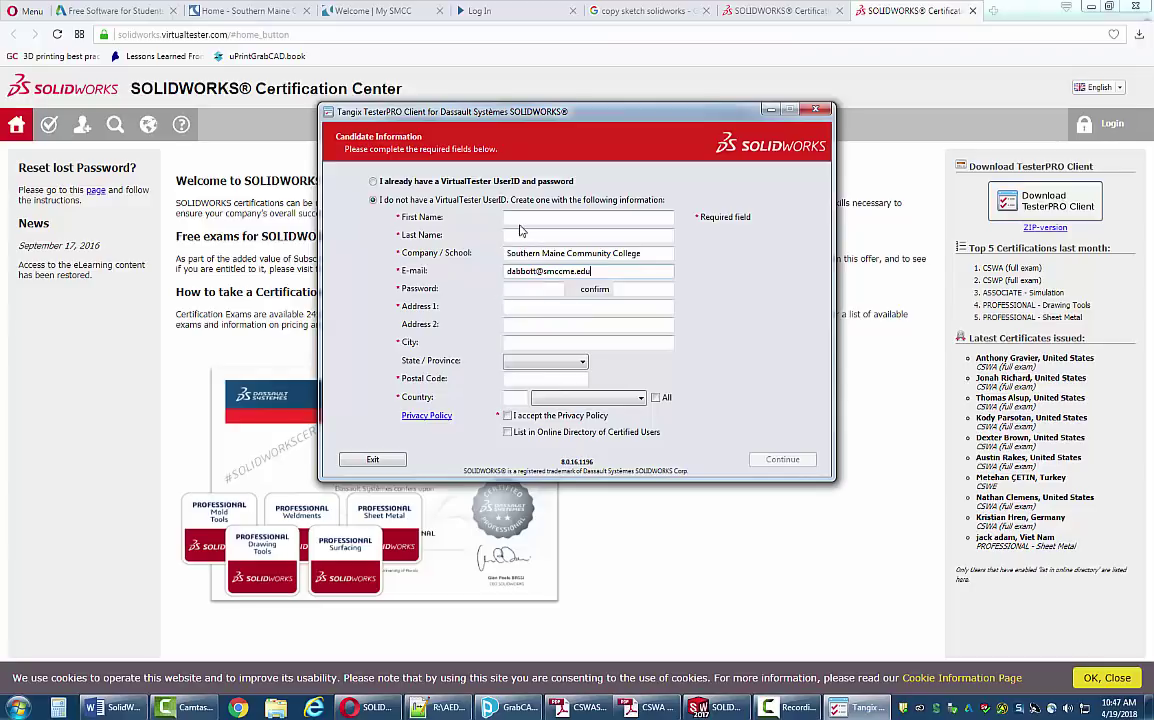
click(517, 290)
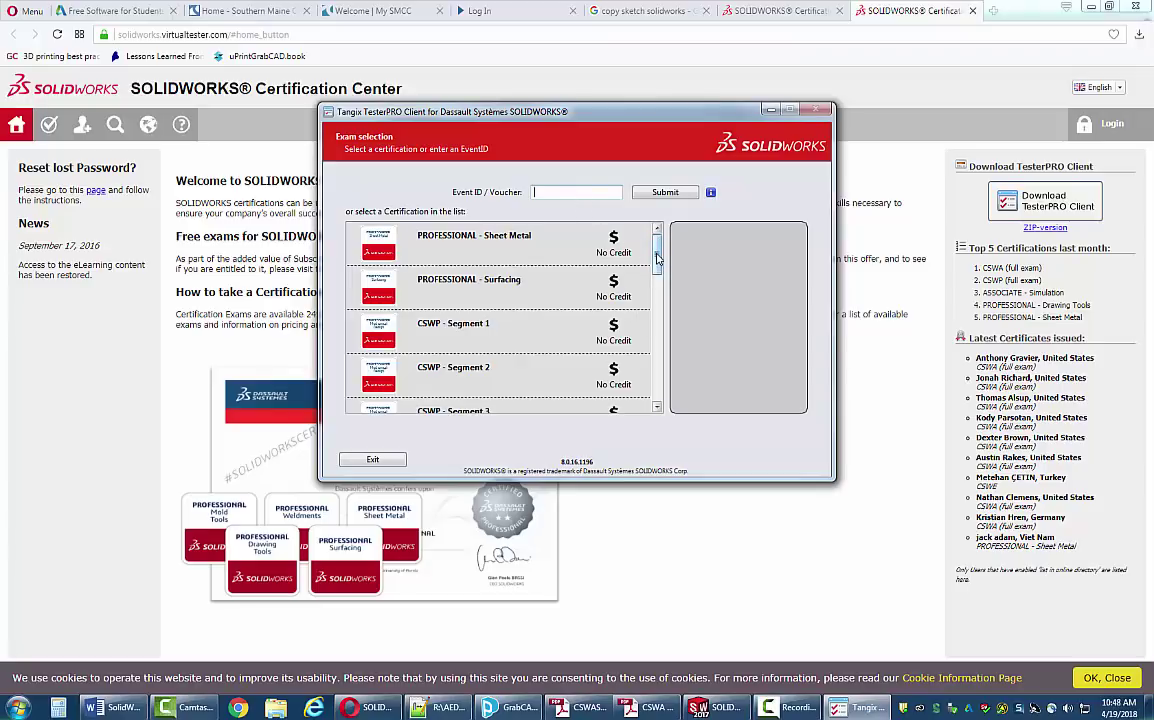
- Start the English *** SAMPLE CSWA *** exam and accept its usage agreement
drag(657, 258, 656, 378)
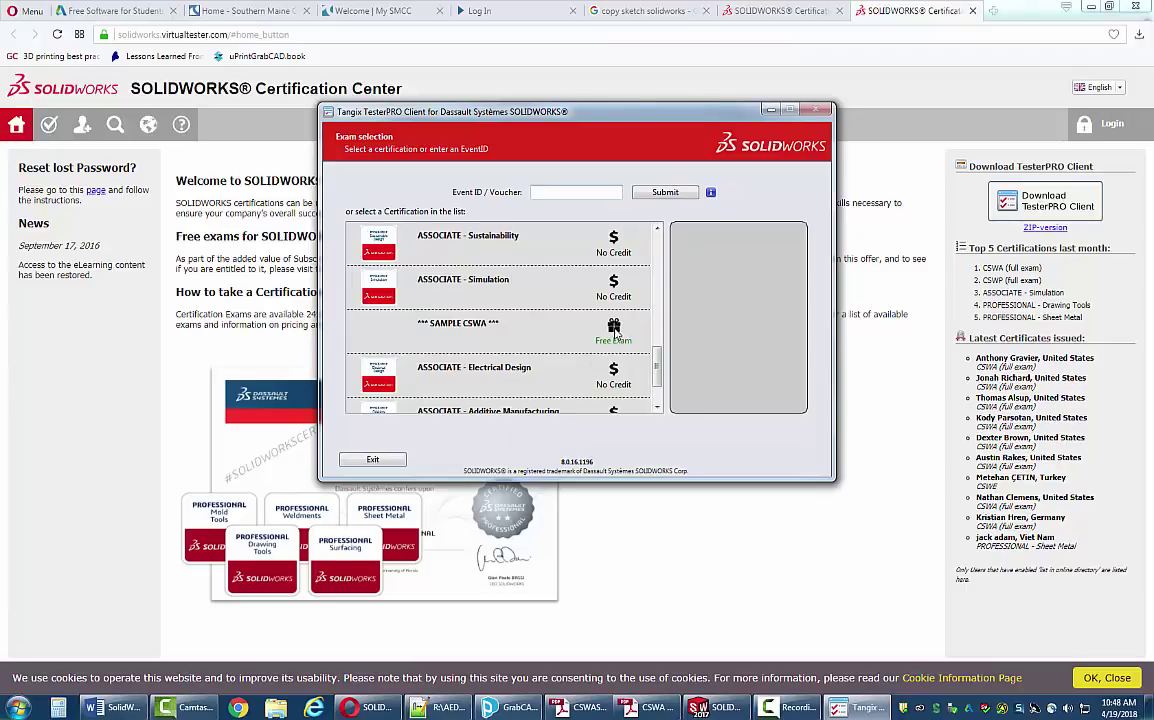
double_click(616, 334)
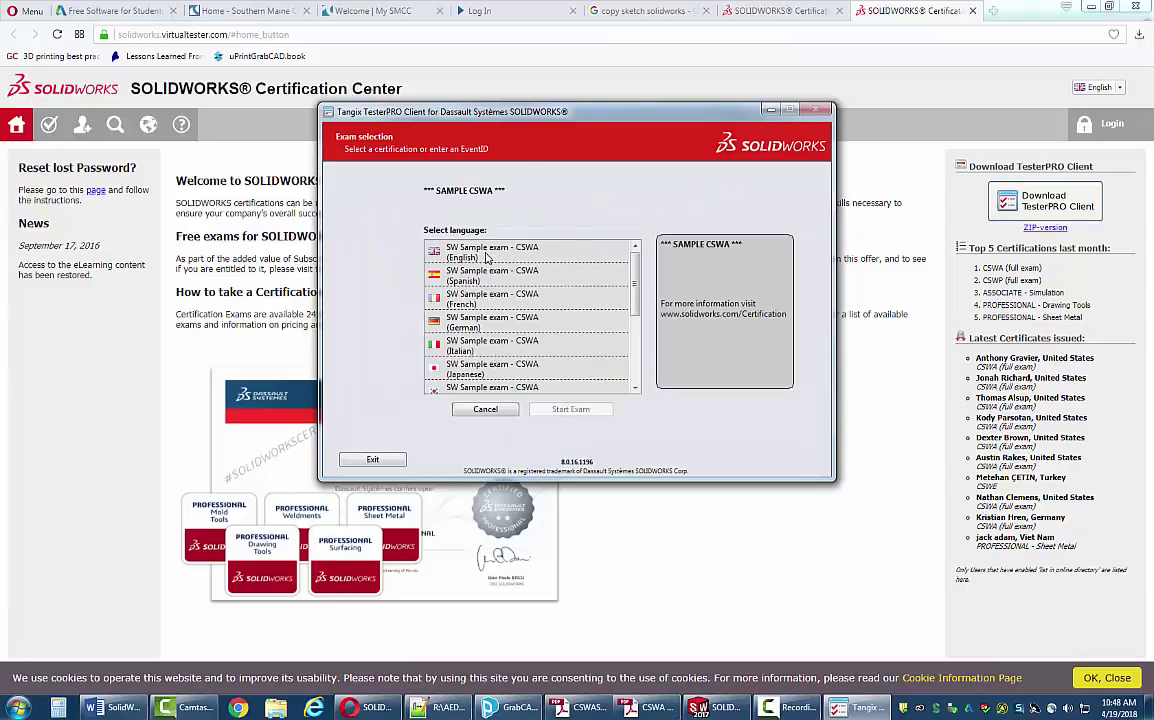
click(487, 255)
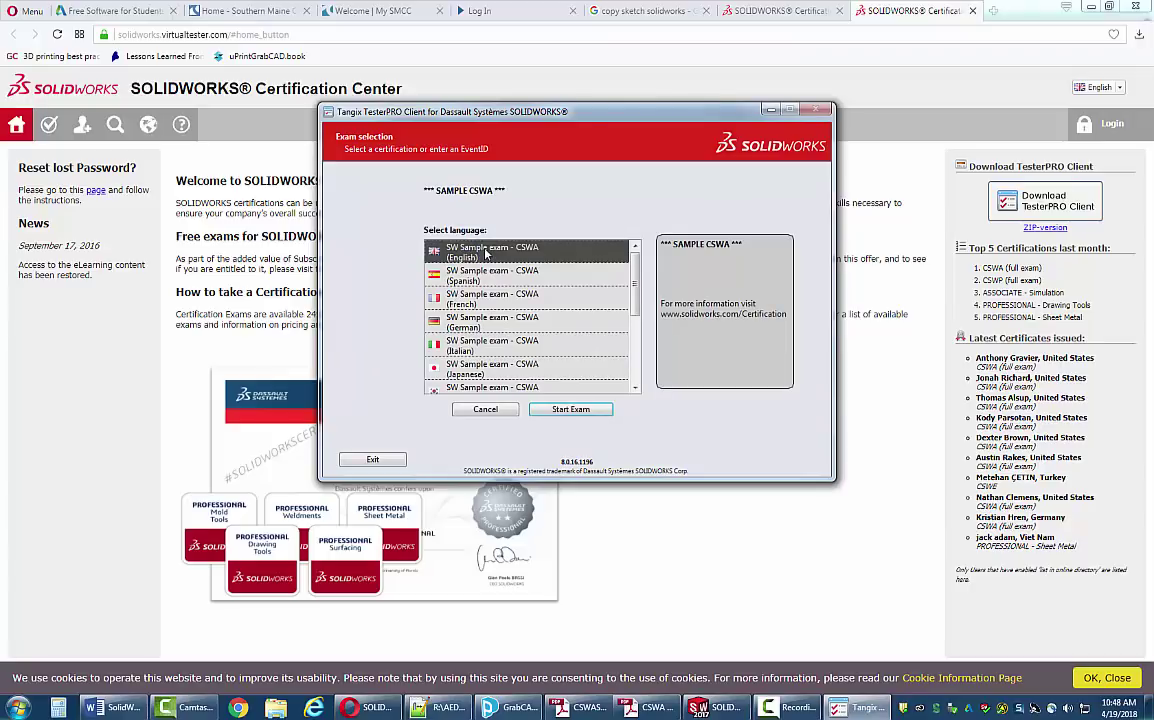
click(570, 409)
click(662, 308)
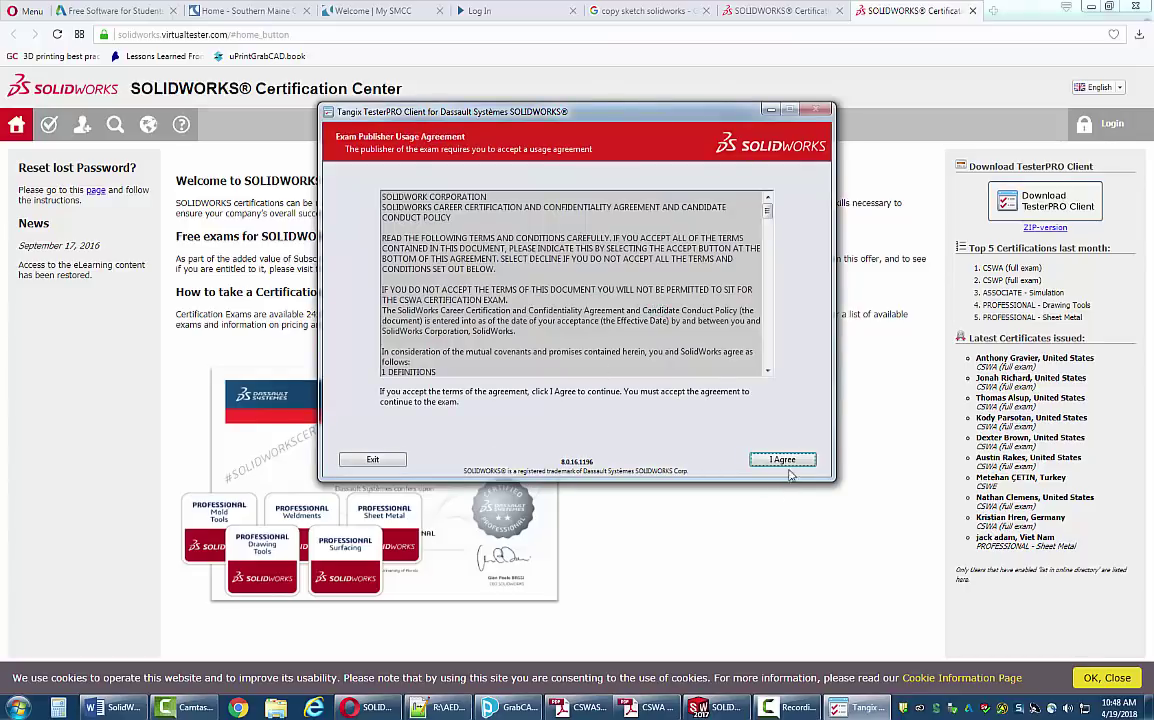
click(785, 462)
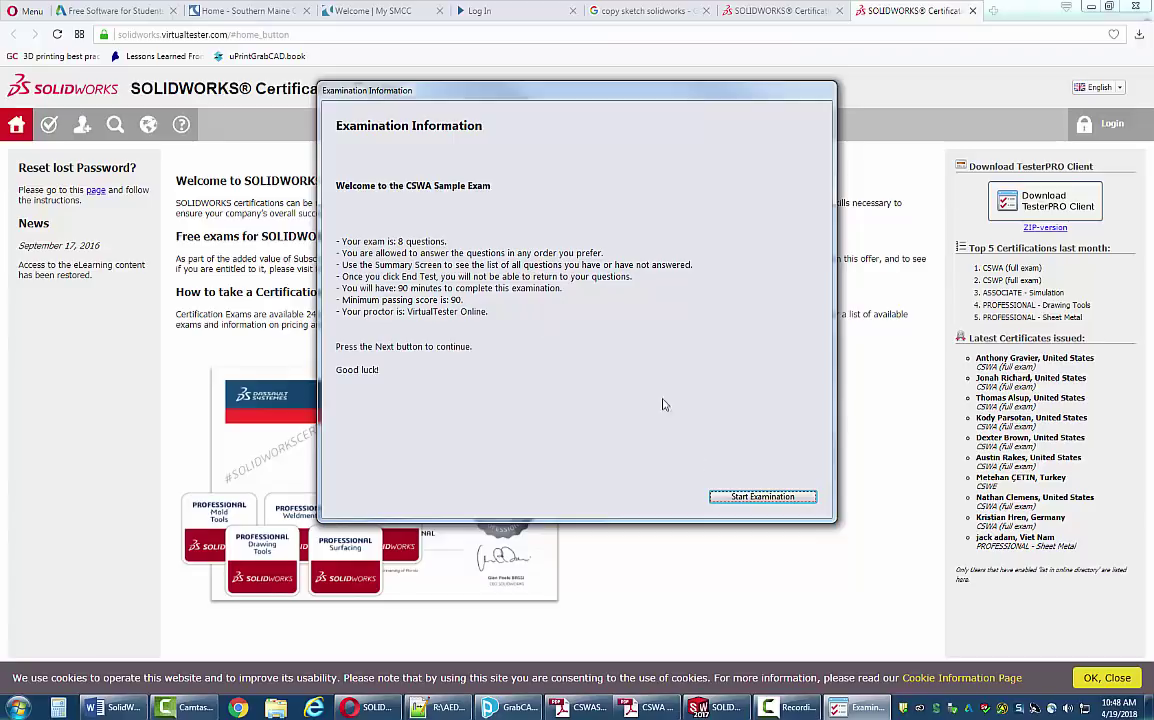
- Switch to SOLIDWORKS and start a new document via File > New
click(719, 707)
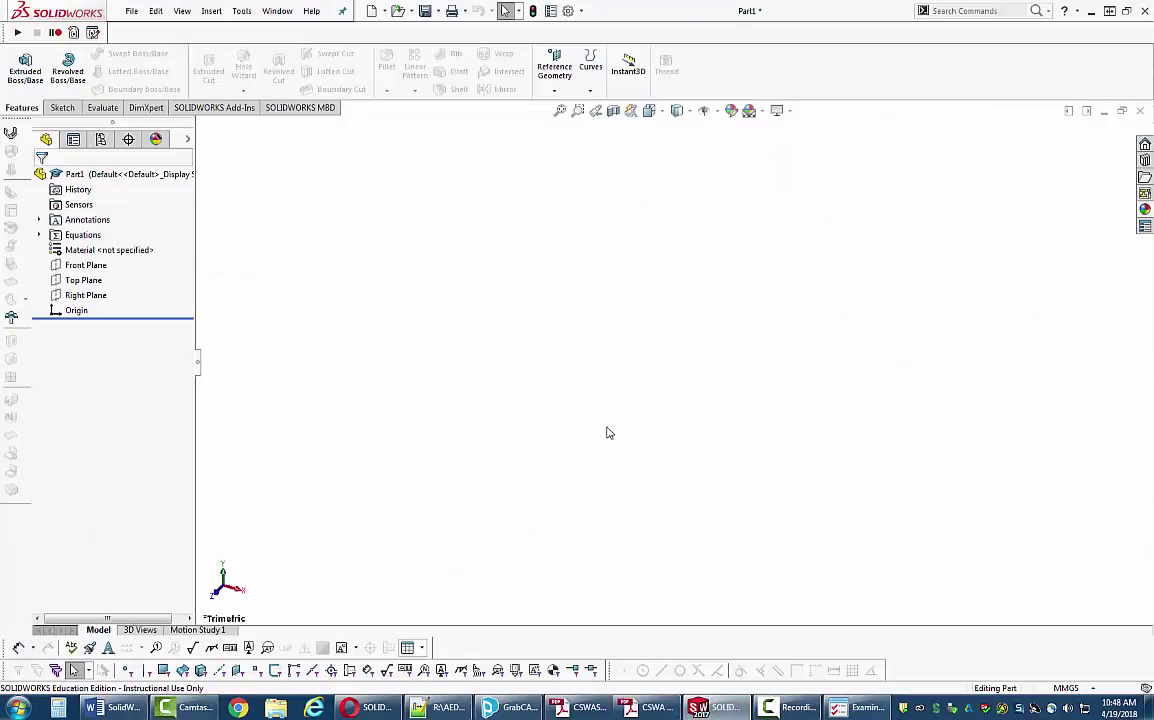
click(131, 12)
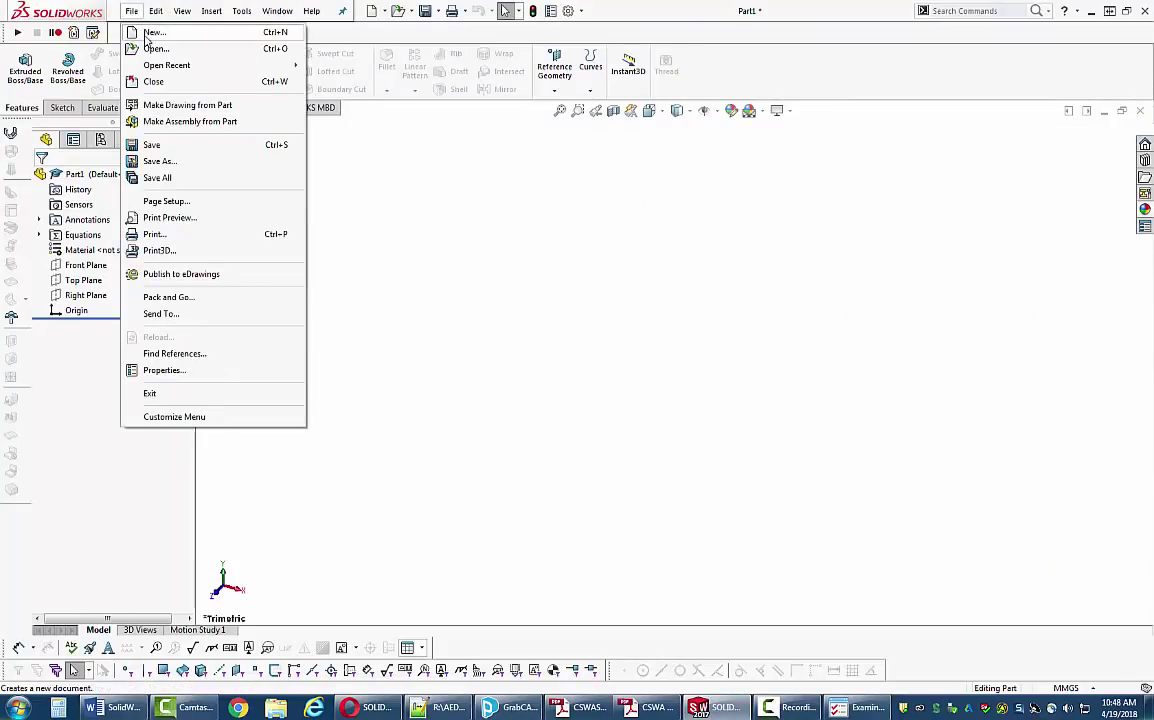
click(150, 32)
- Create a new Part document, Part2, and set its units to MMGS
double_click(282, 185)
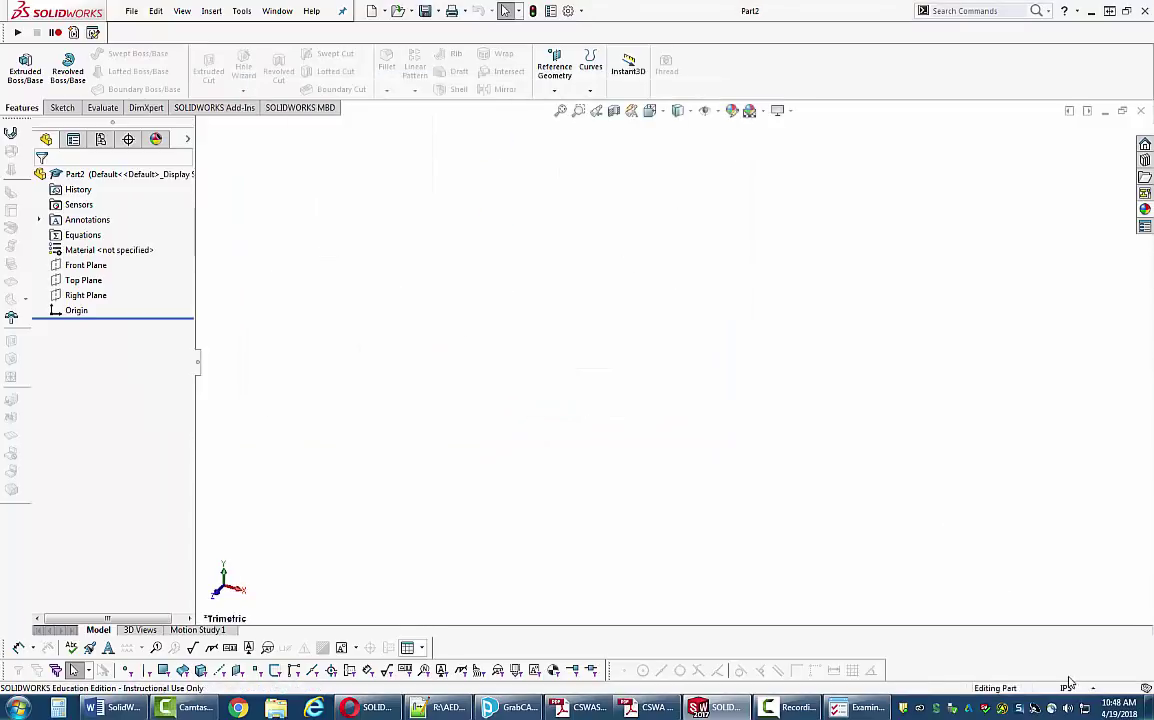
click(1093, 688)
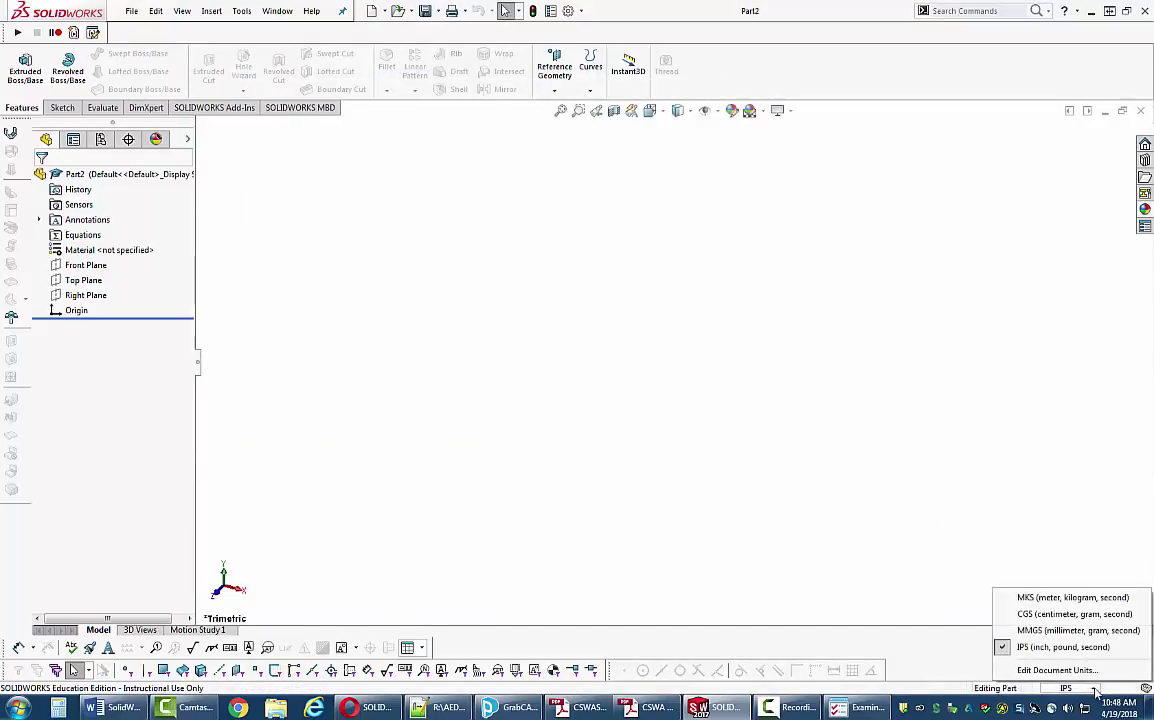
click(1030, 630)
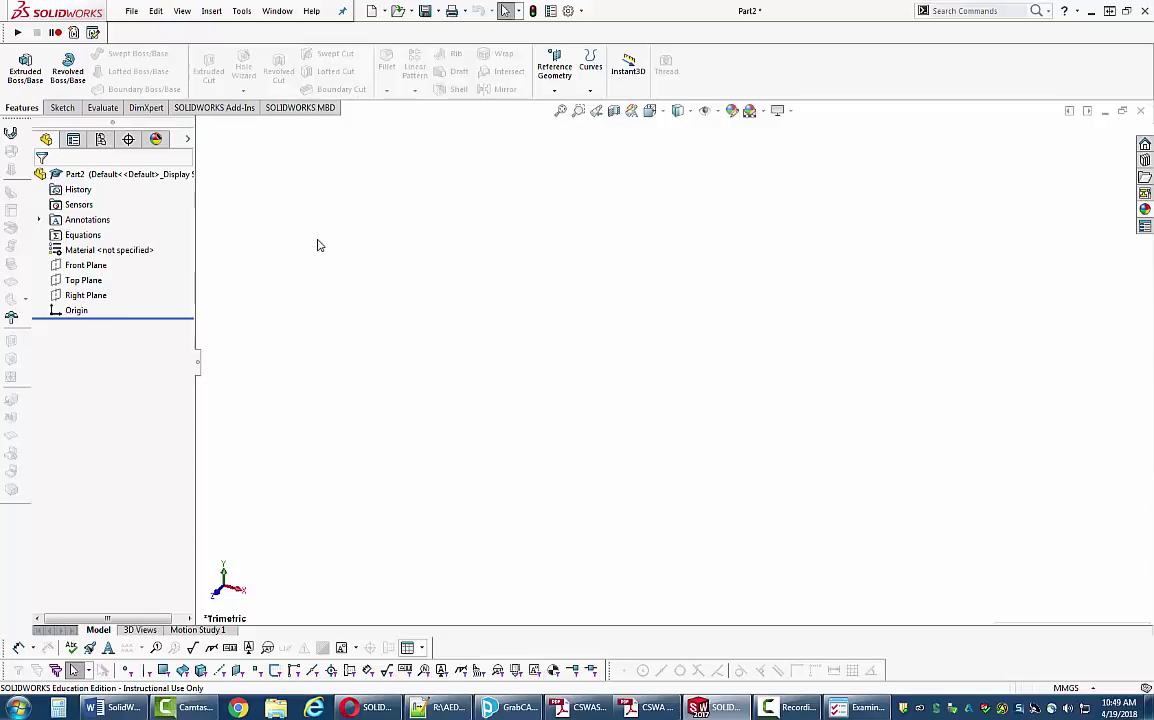
- In Tools > Equations, add a global variable named 'a' and move to its value cell
click(241, 12)
click(268, 470)
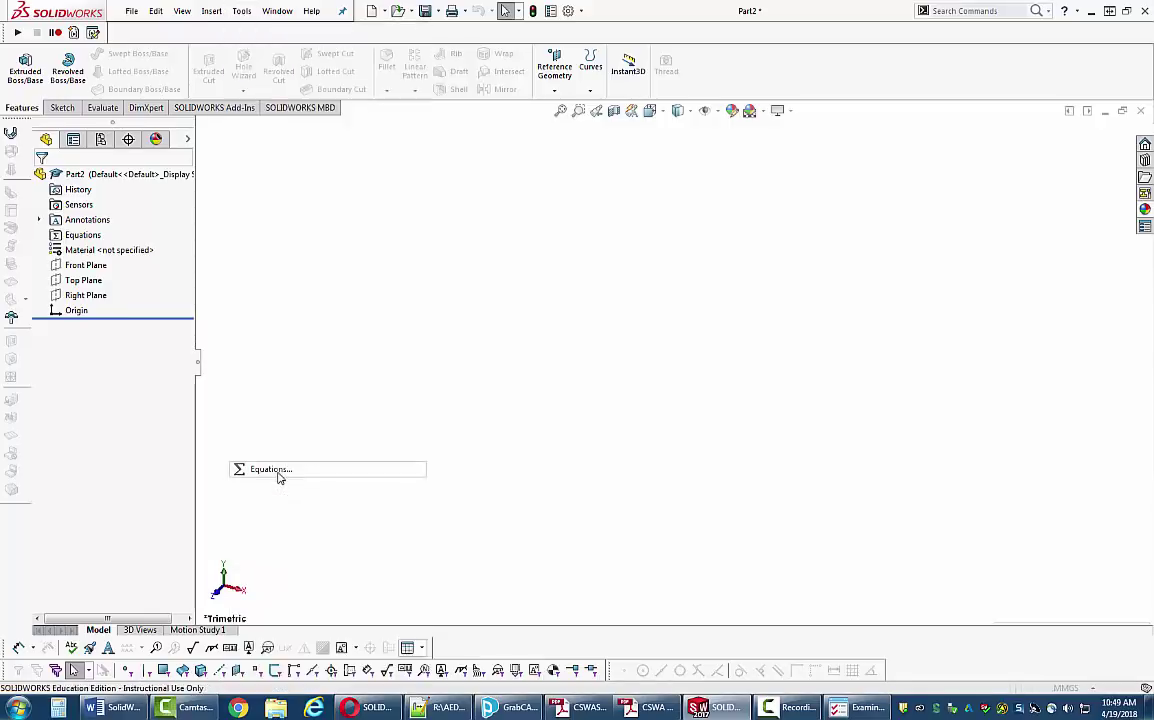
drag(420, 95, 512, 186)
click(402, 260)
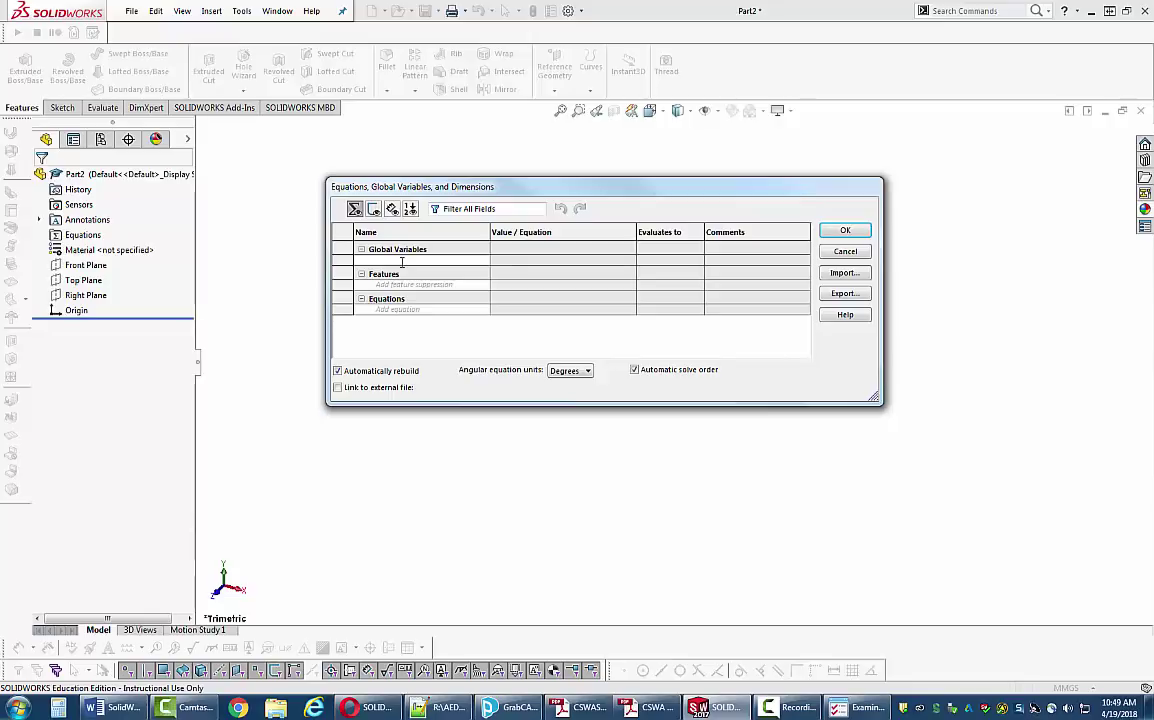
key(Escape)
key(Down)
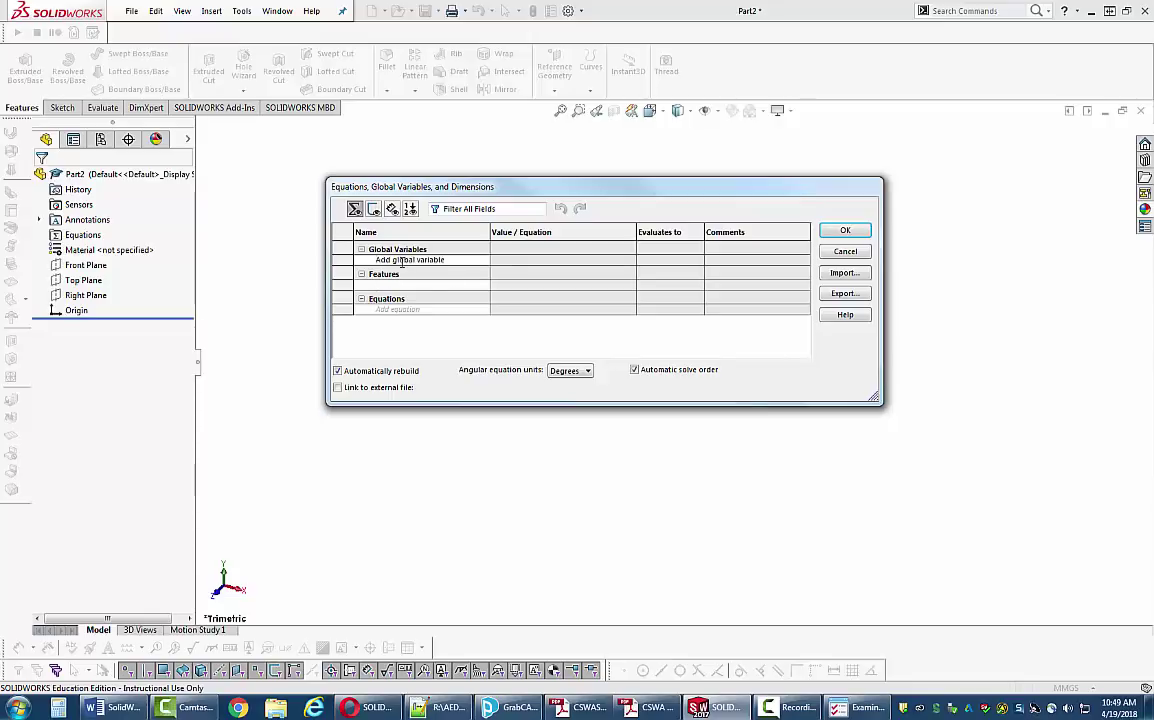
click(413, 261)
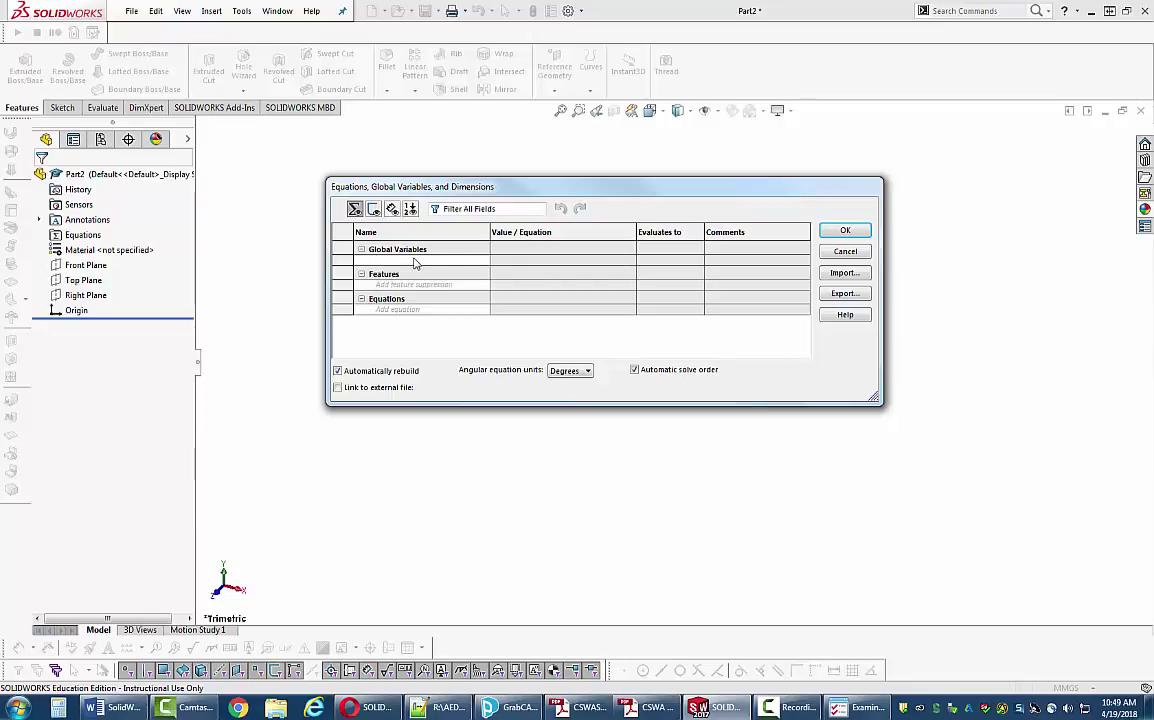
text(a)
key(Tab)
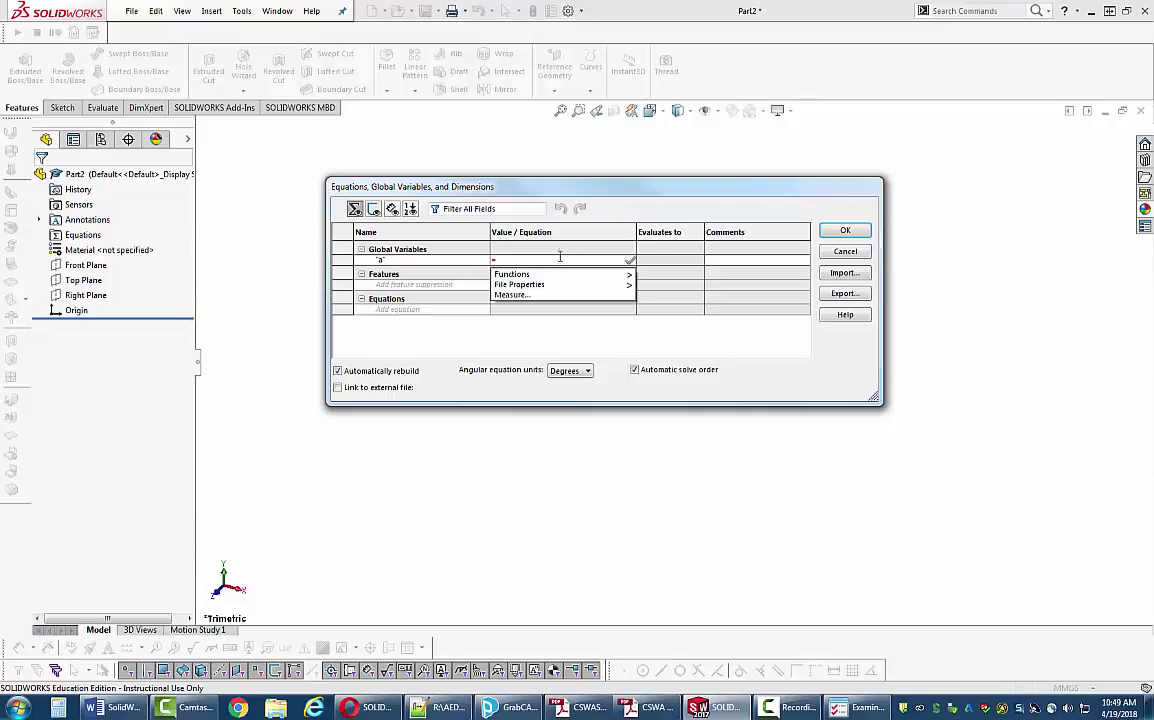
- Bring TesterPRO's Examination Information window to the front from the taskbar
click(843, 709)
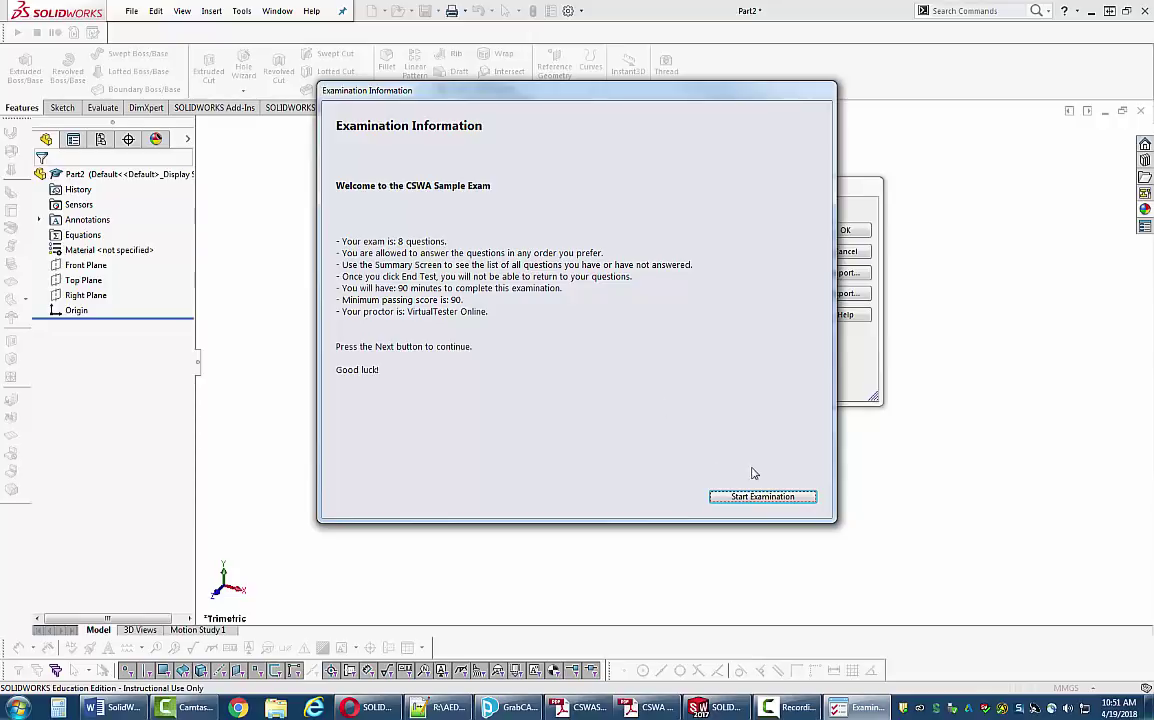
- Start the CSWA sample examination to display Question 1 of 8
click(763, 496)
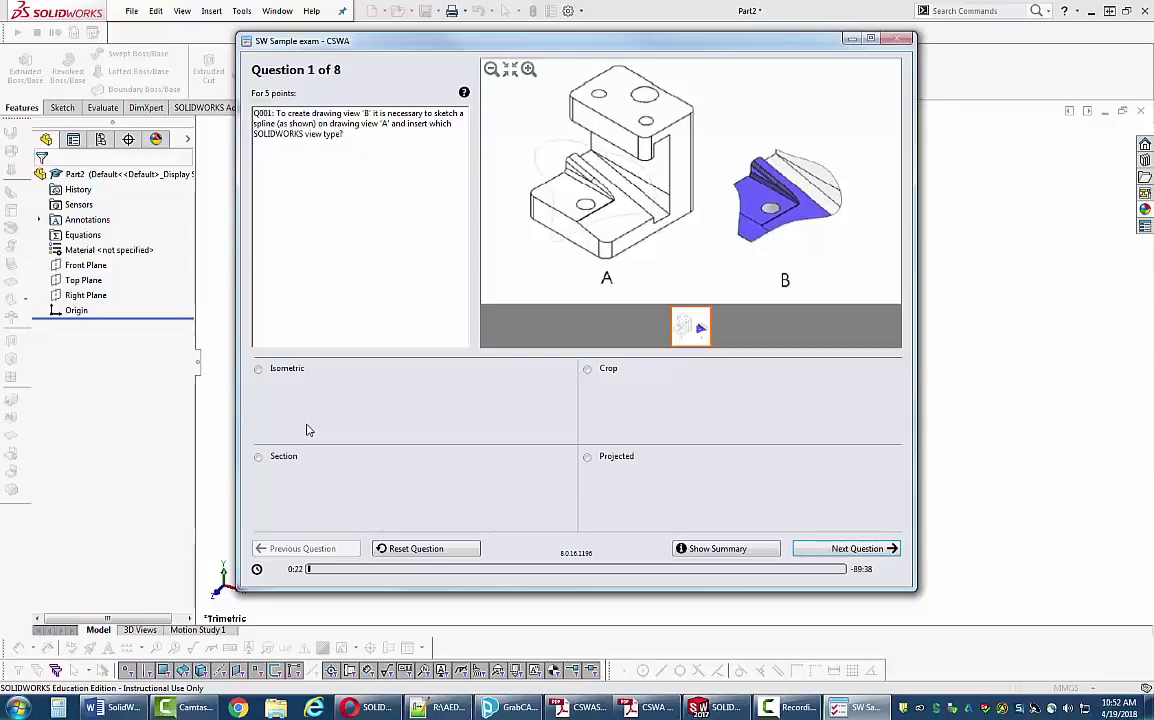
- Answer Question 1 with Crop instead of Isometric and advance to Question 2
click(352, 419)
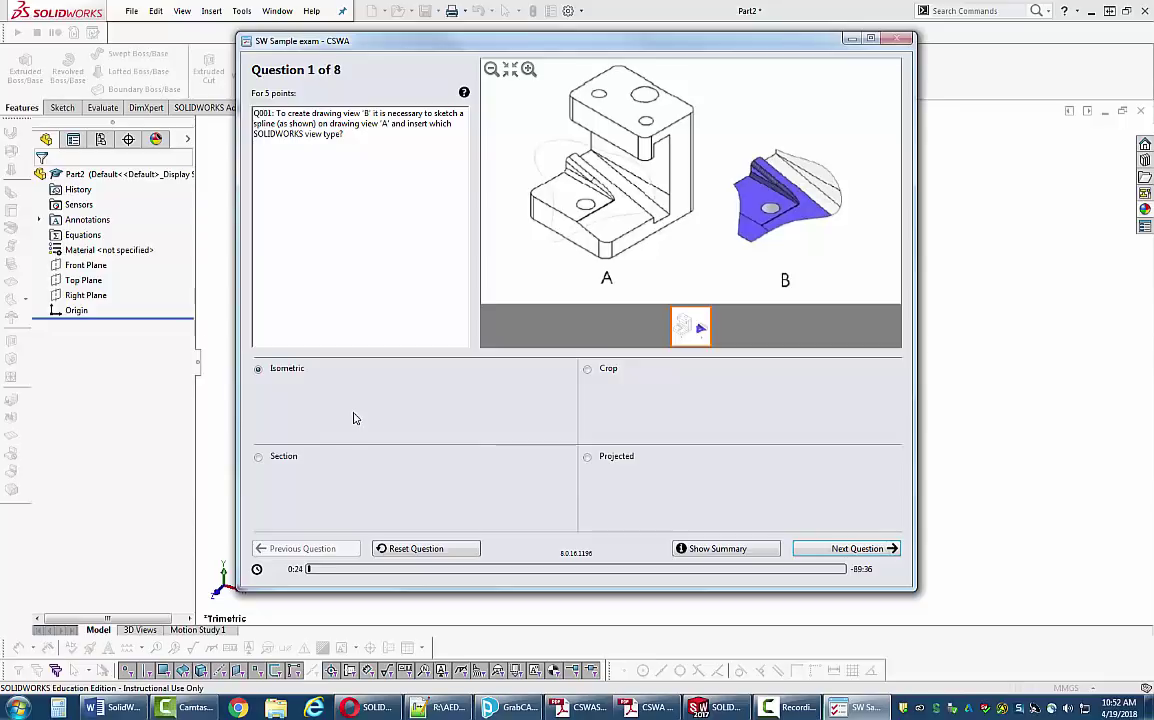
click(259, 368)
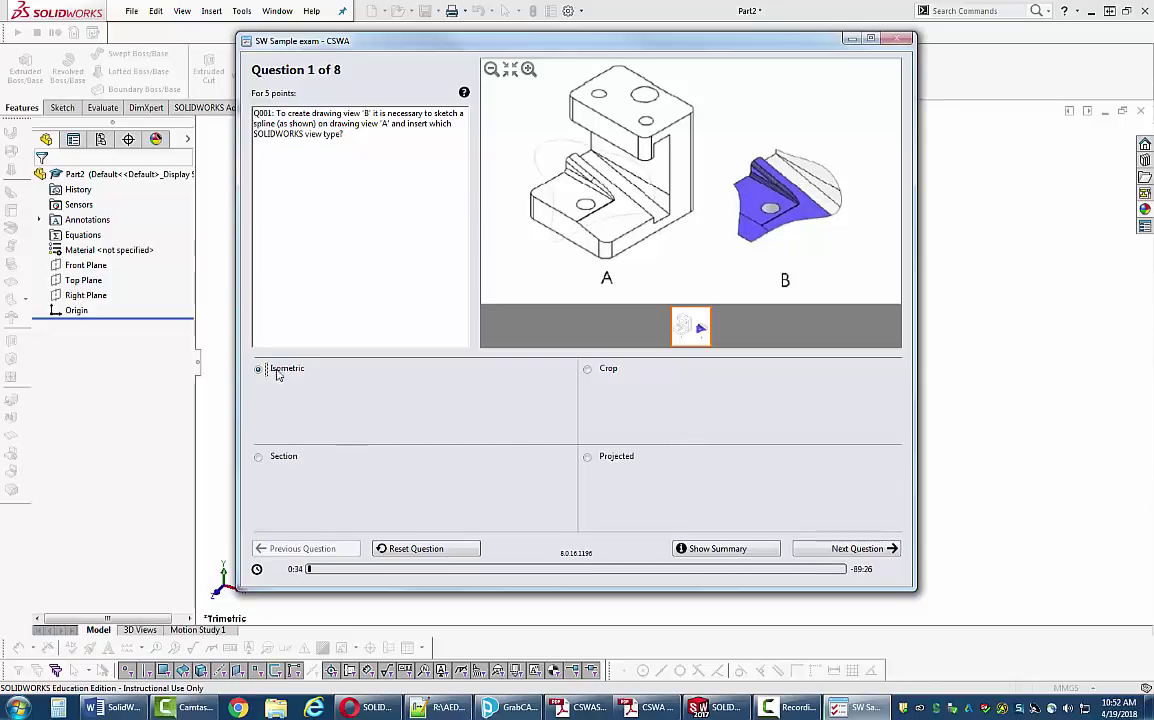
click(688, 372)
click(856, 552)
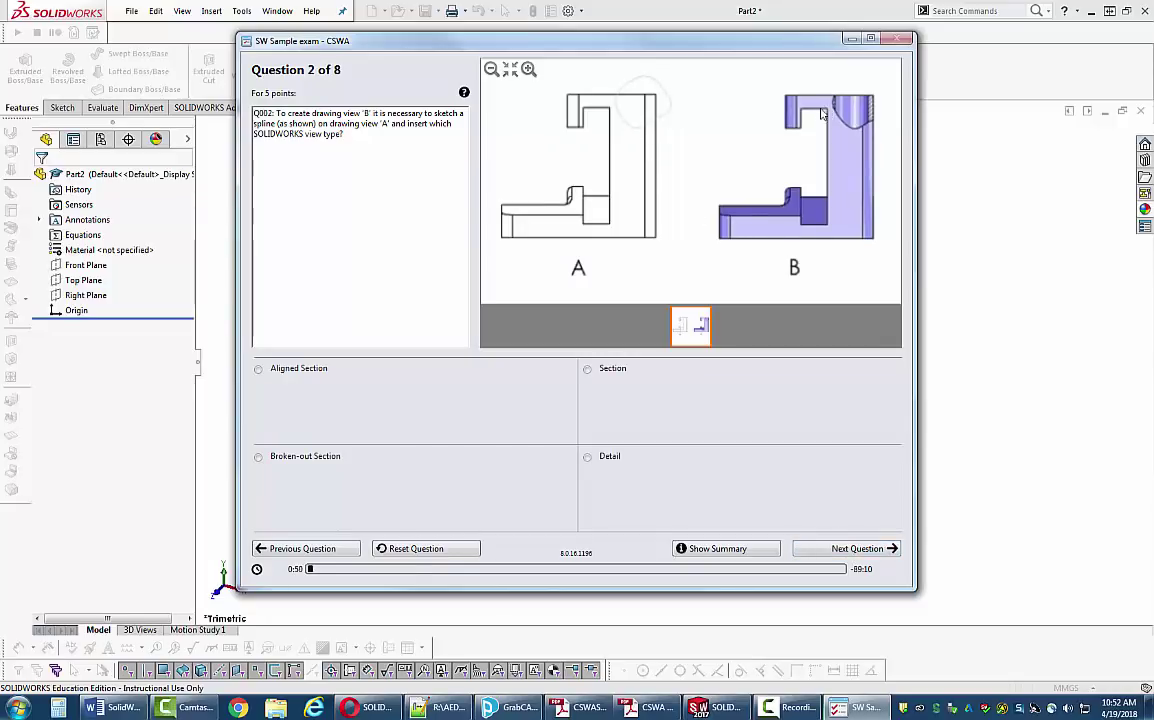
- Answer question 2 with Broken-out Section and advance to question 3
click(275, 462)
click(858, 549)
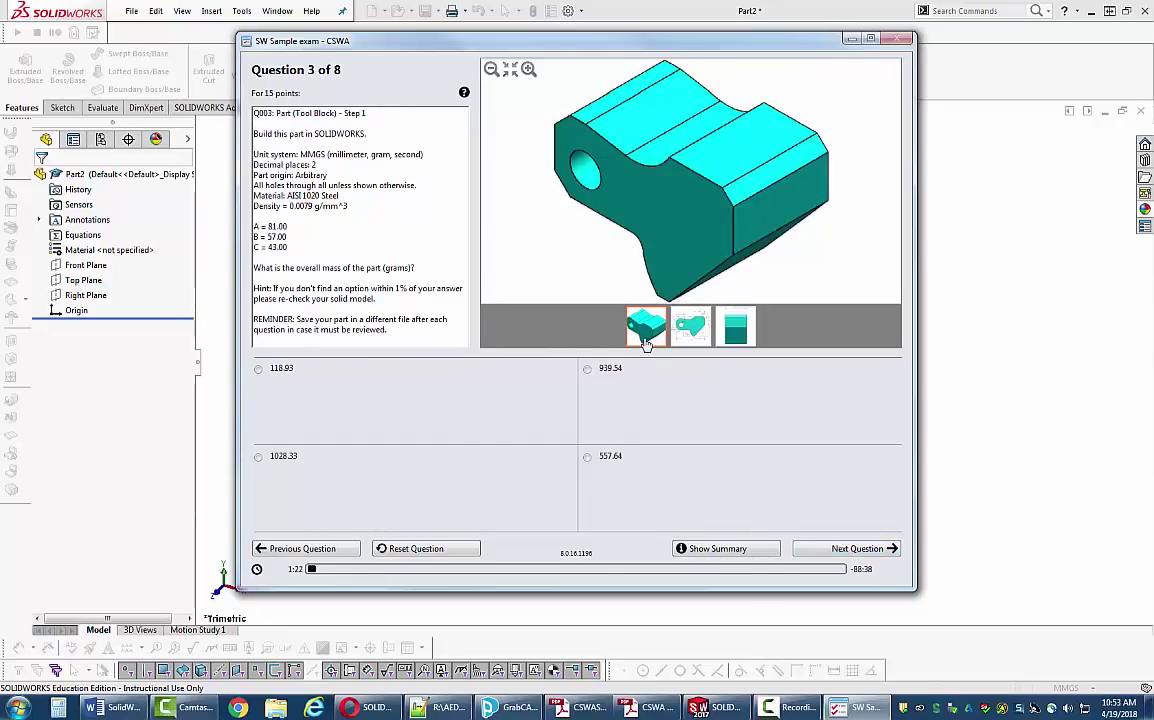
click(871, 40)
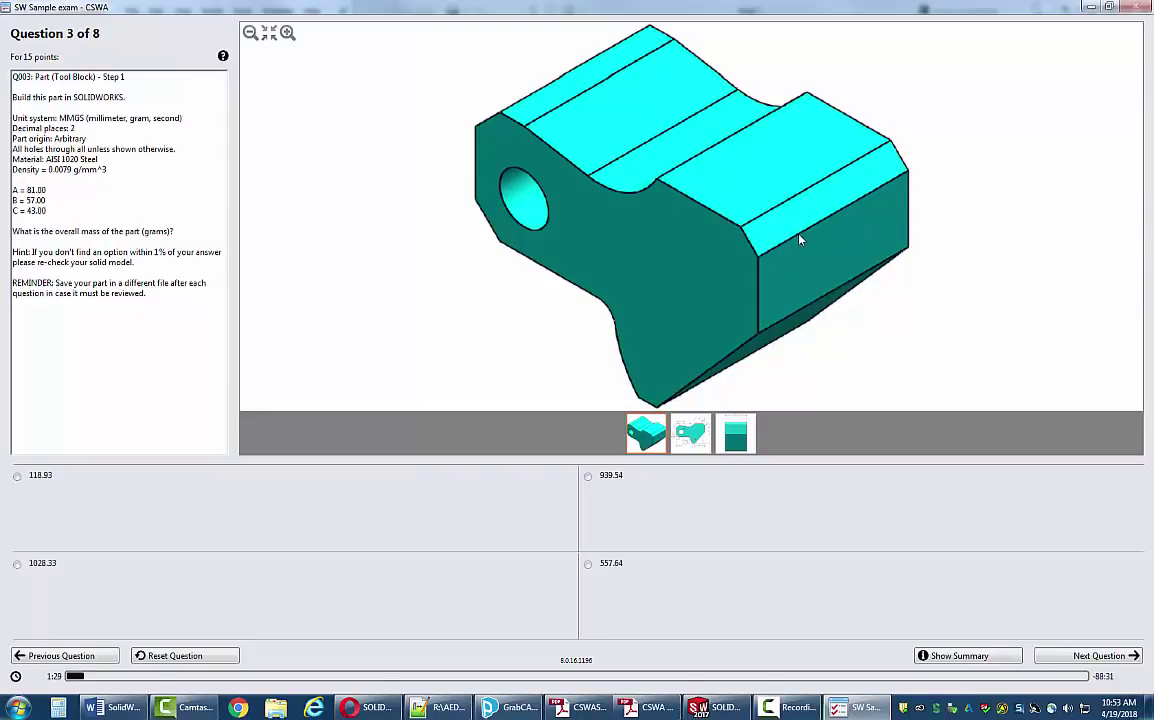
click(696, 441)
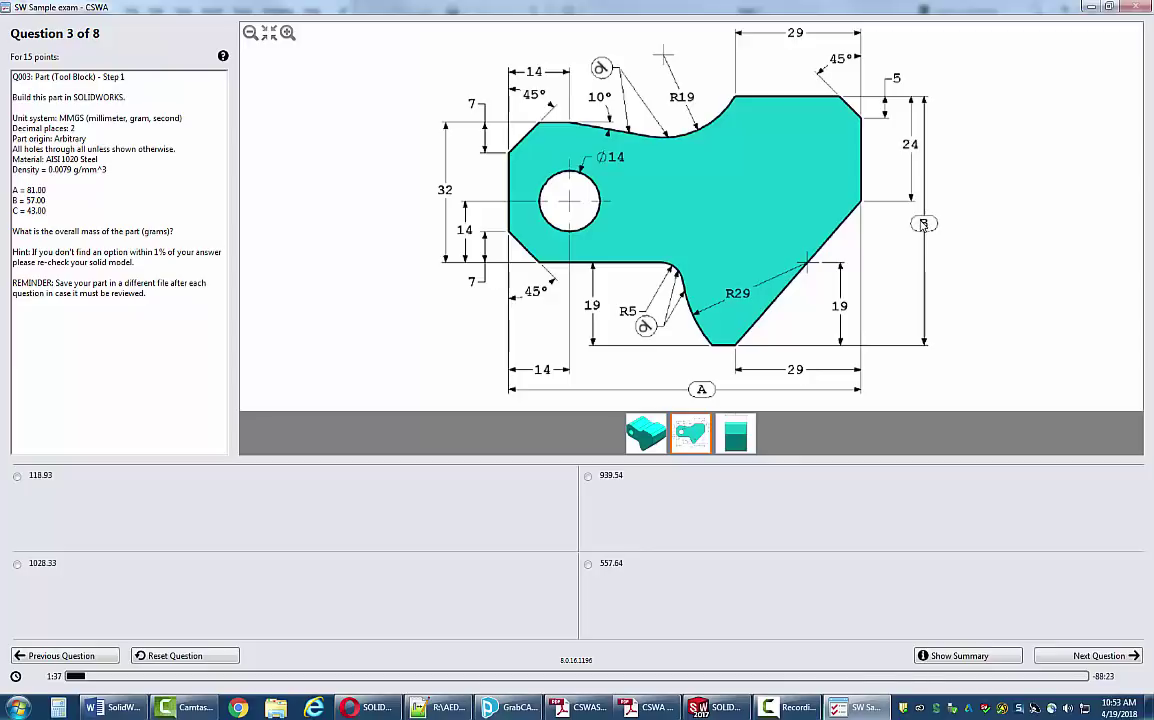
click(735, 433)
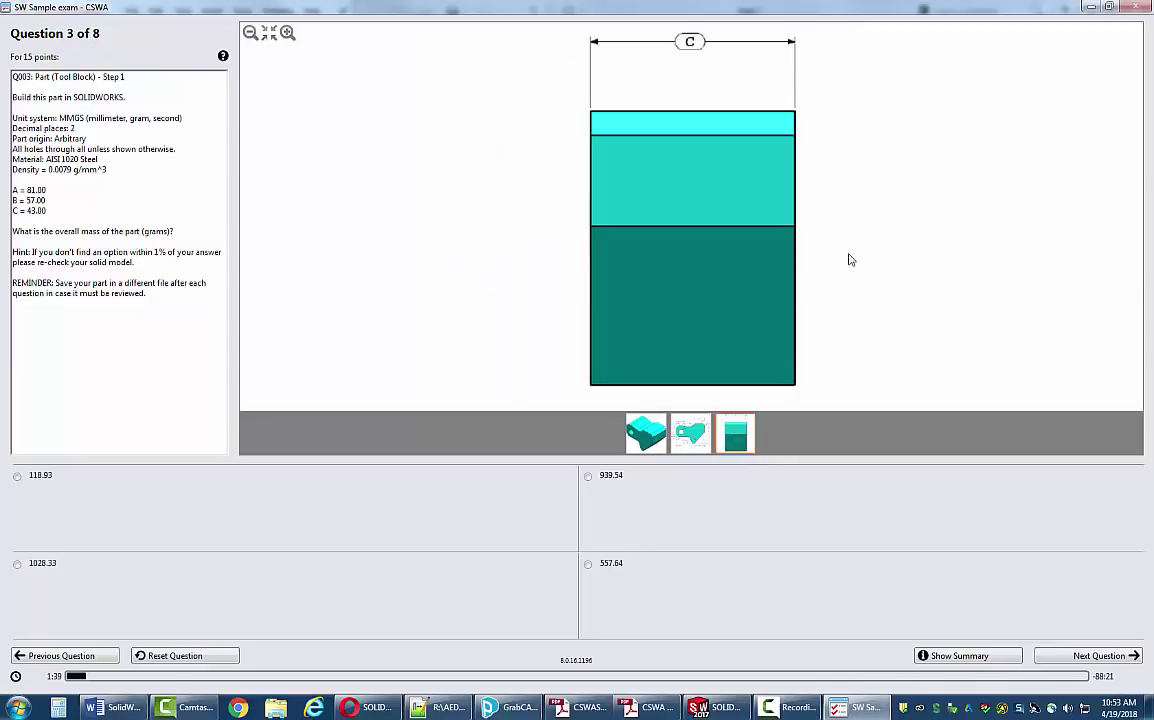
click(704, 428)
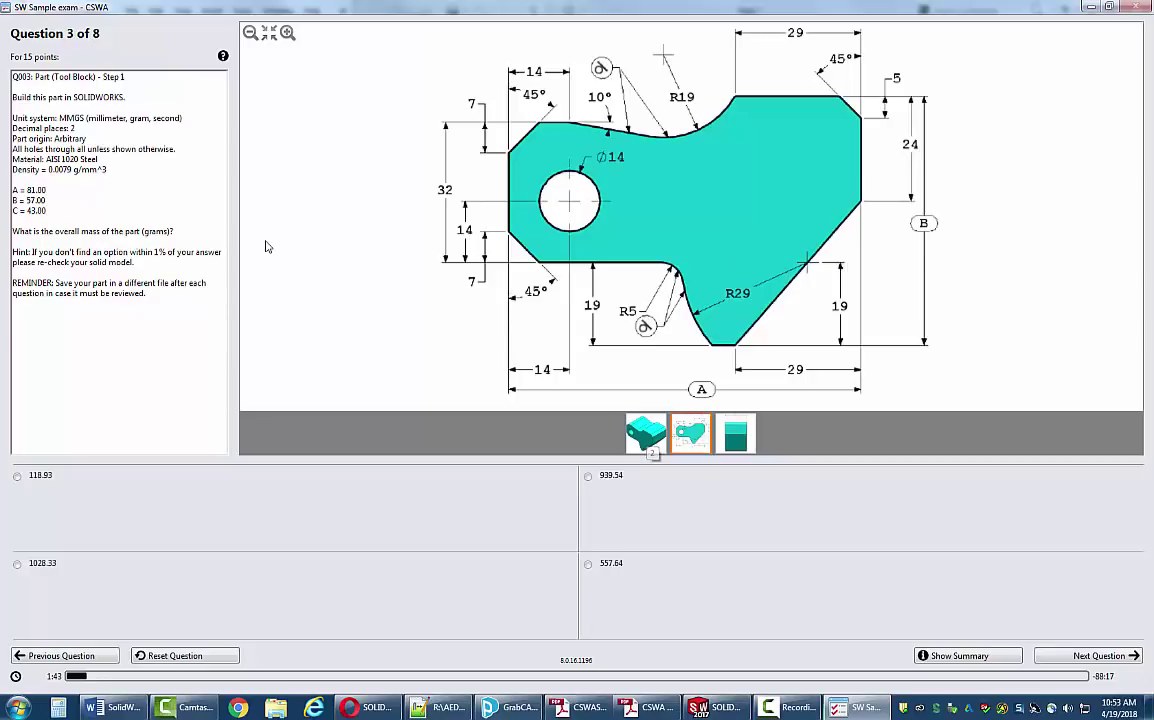
click(575, 396)
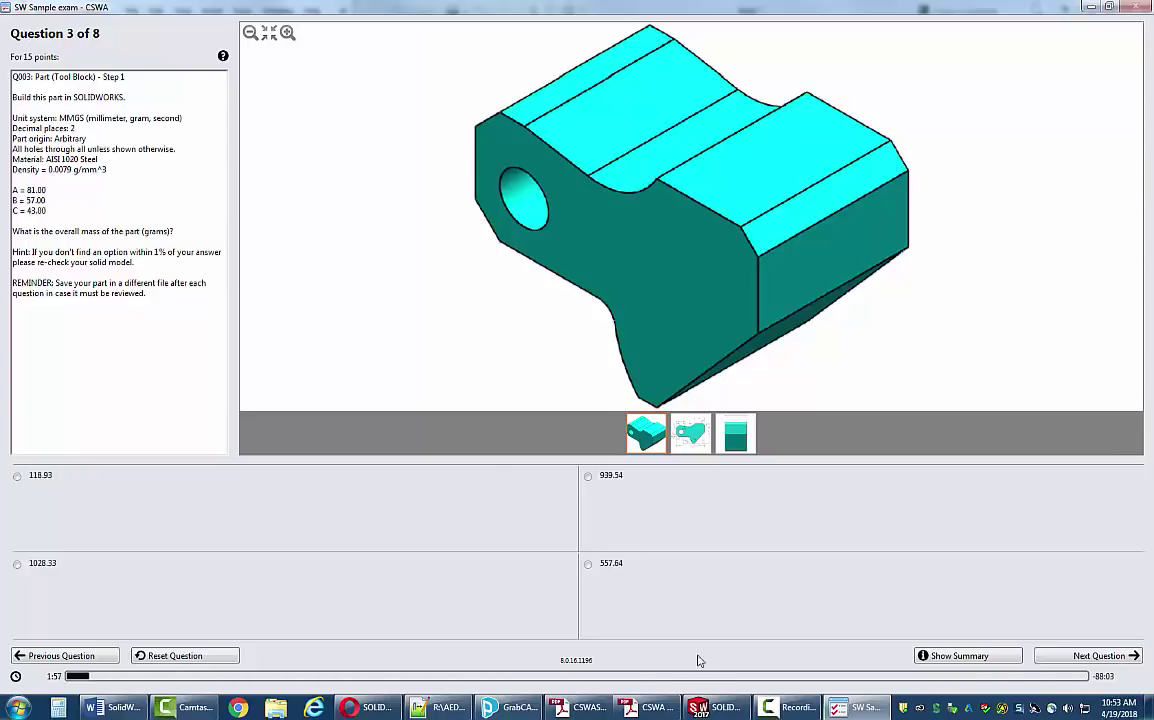
- In the Equations dialog, enter global variables a = 81 and b = 57
key(alt+Tab)
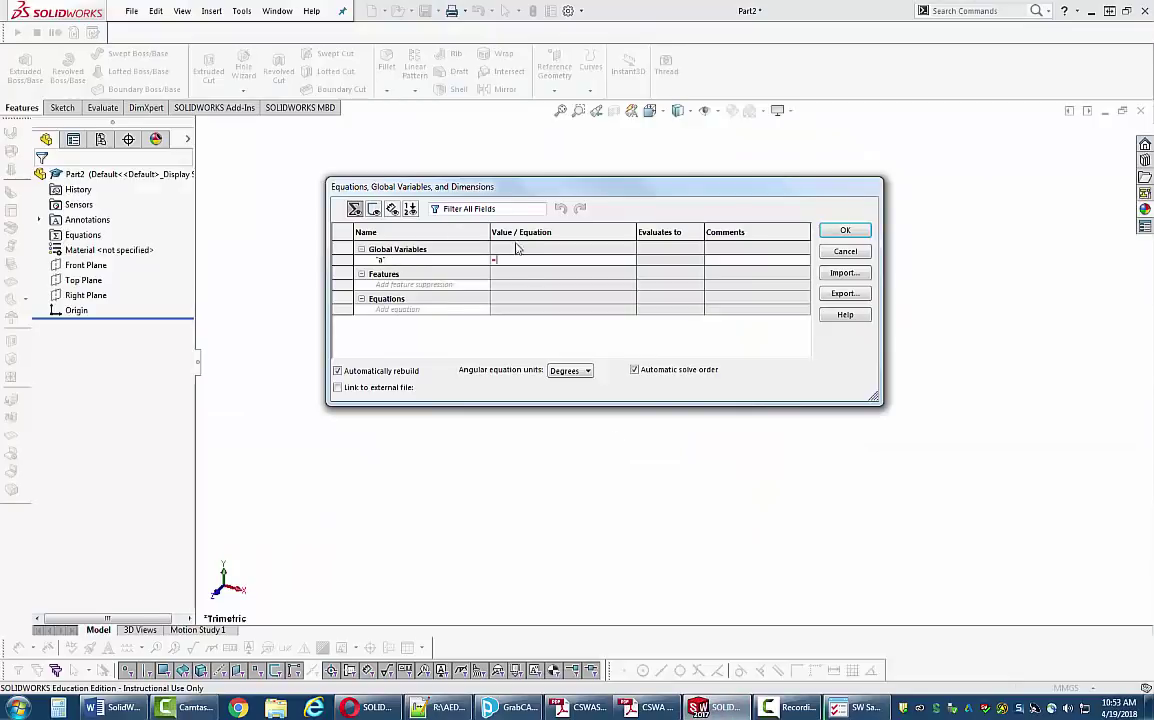
text(81)
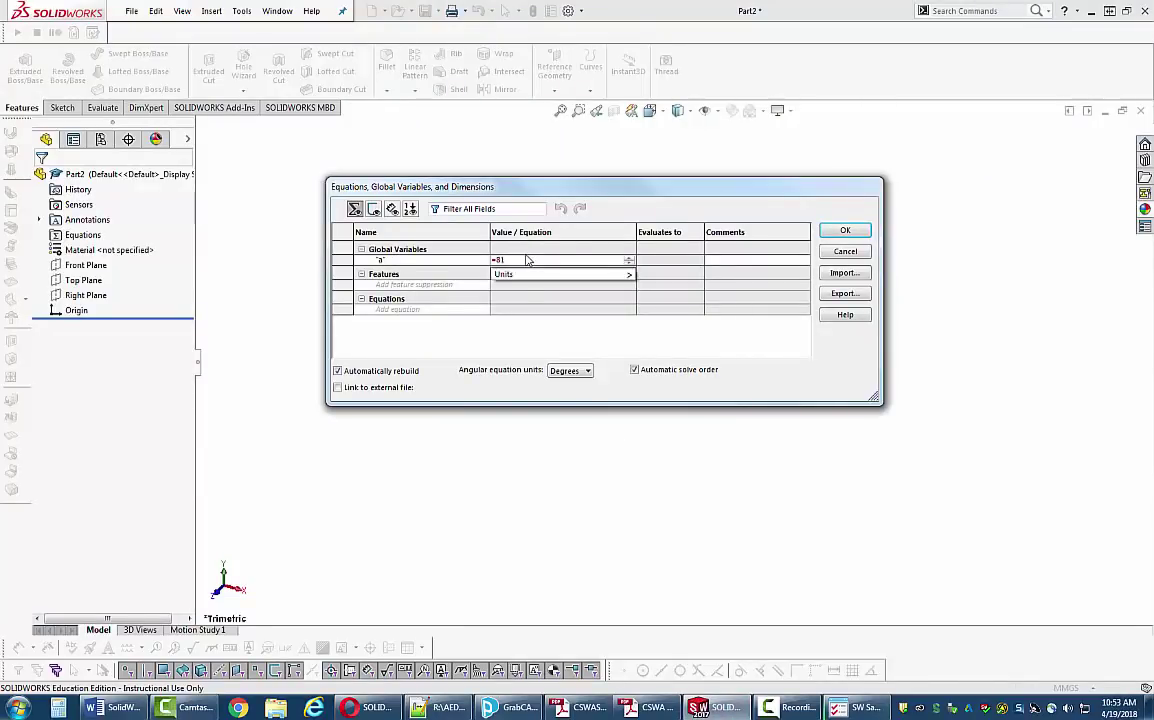
key(Return)
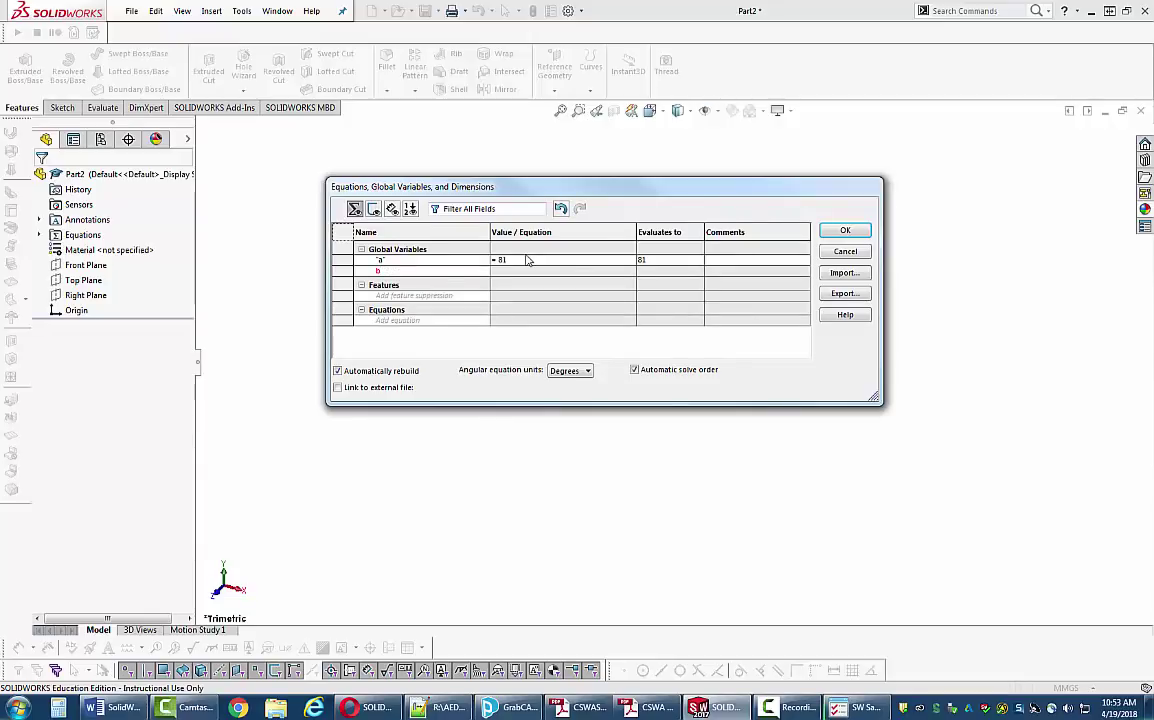
key(Tab)
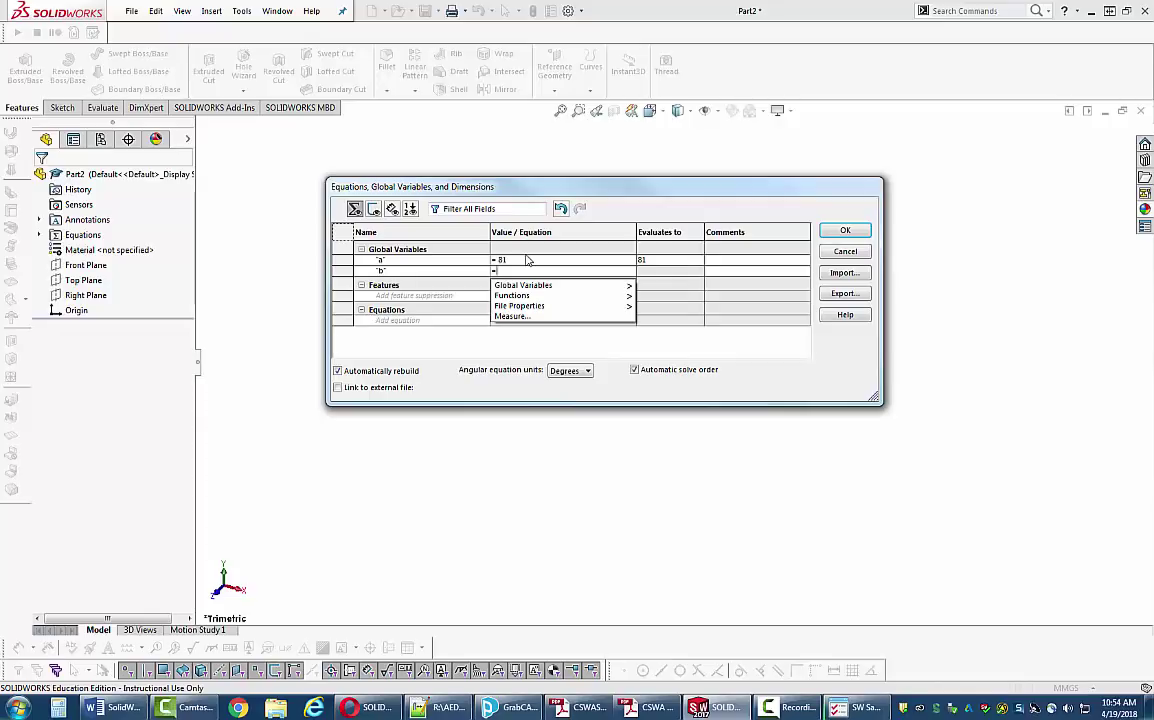
text(57)
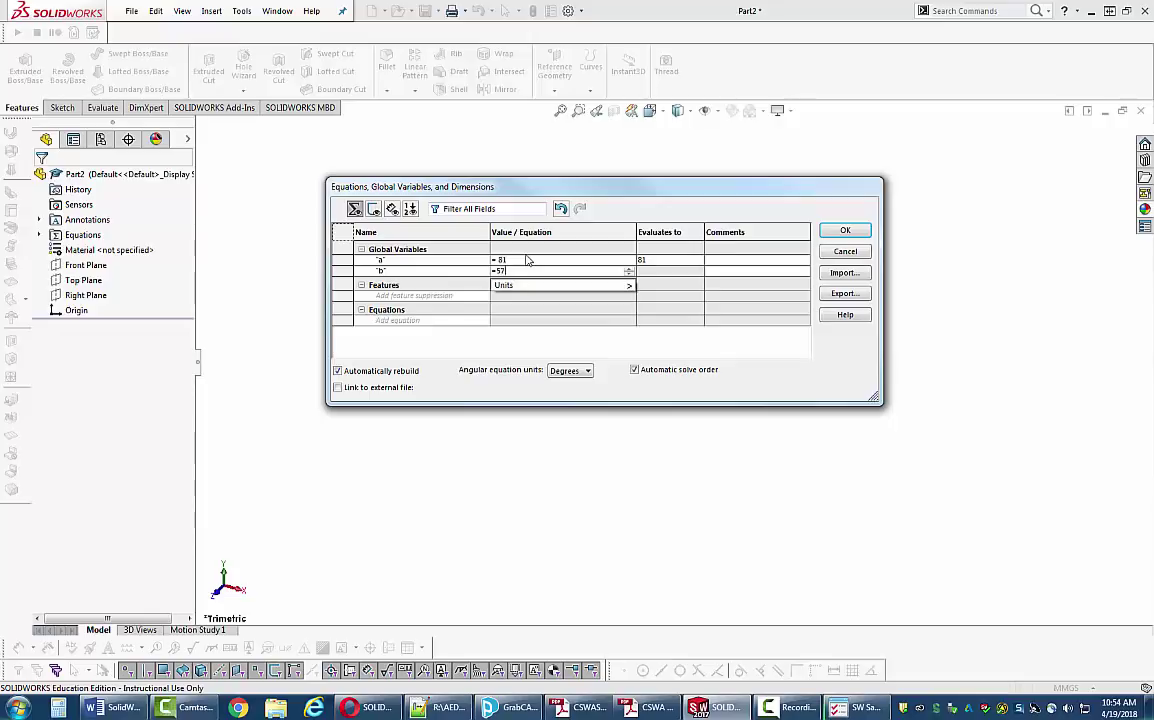
key(Return)
- Fix the misnamed third variable to c = 43, apply, and reopen the exam's profile drawing
text(43)
key(Tab)
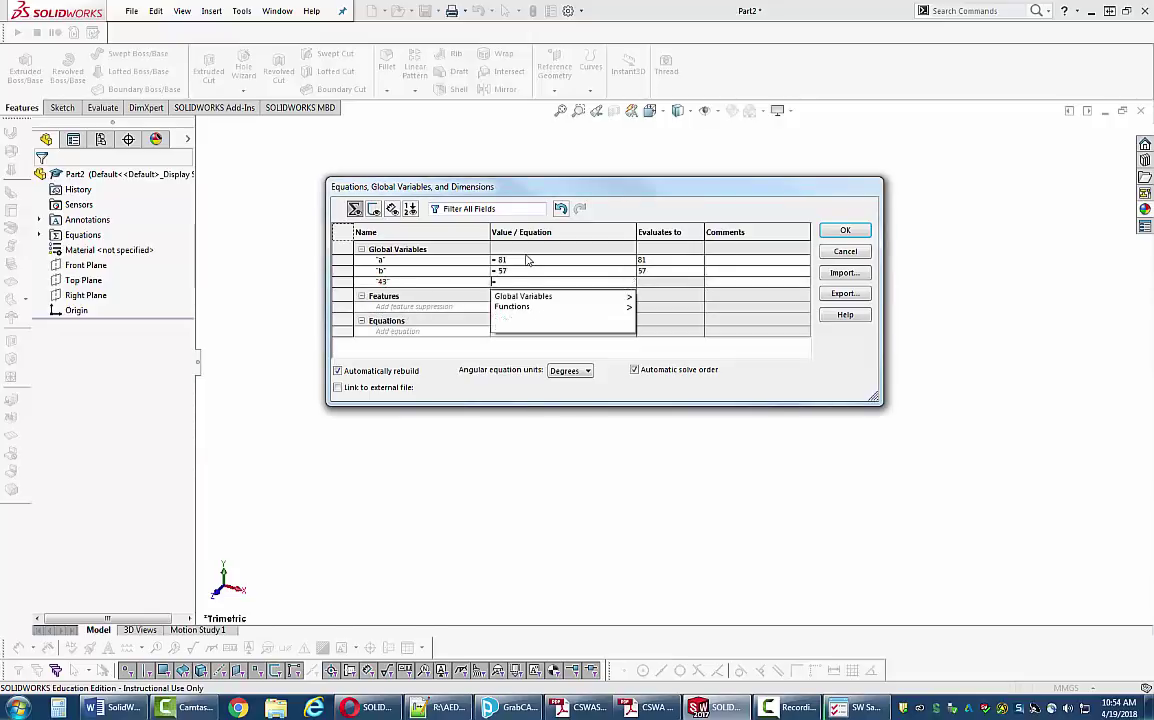
click(398, 284)
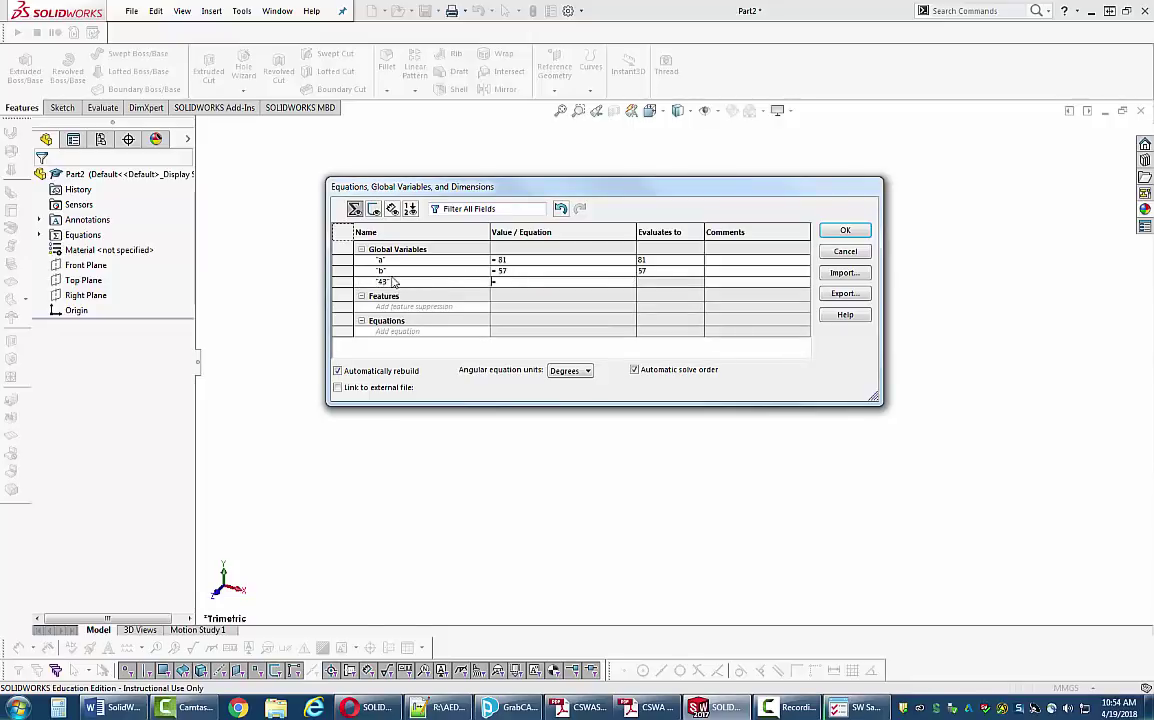
click(515, 283)
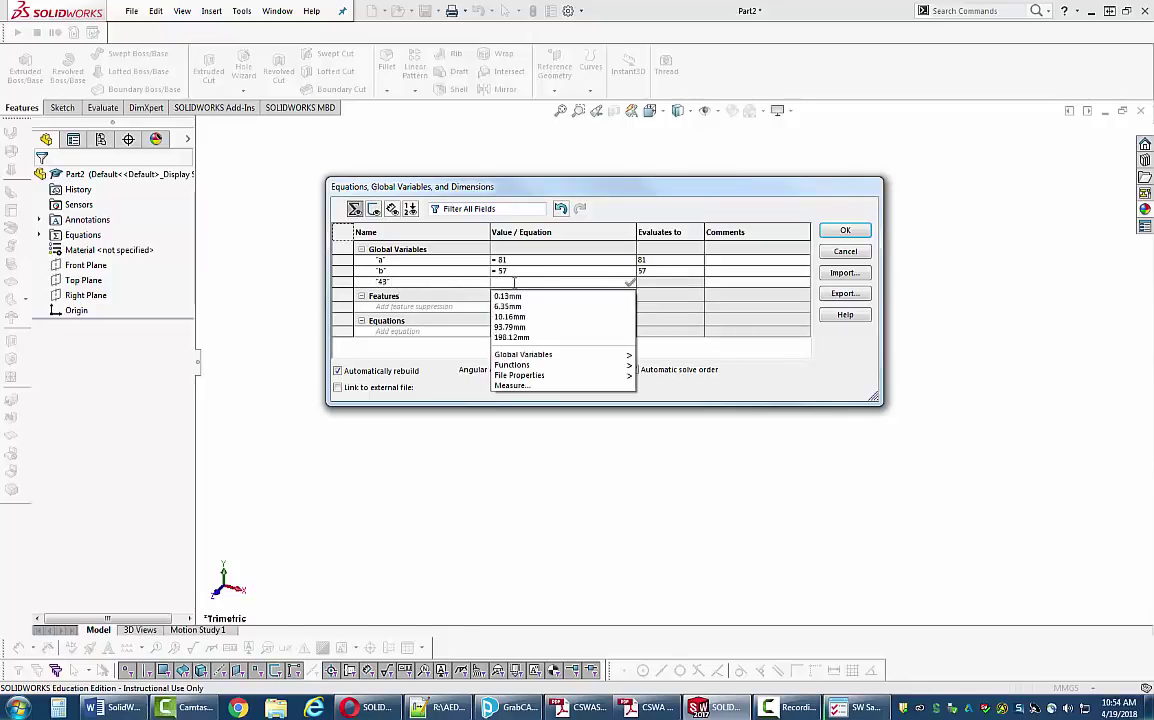
key(Escape)
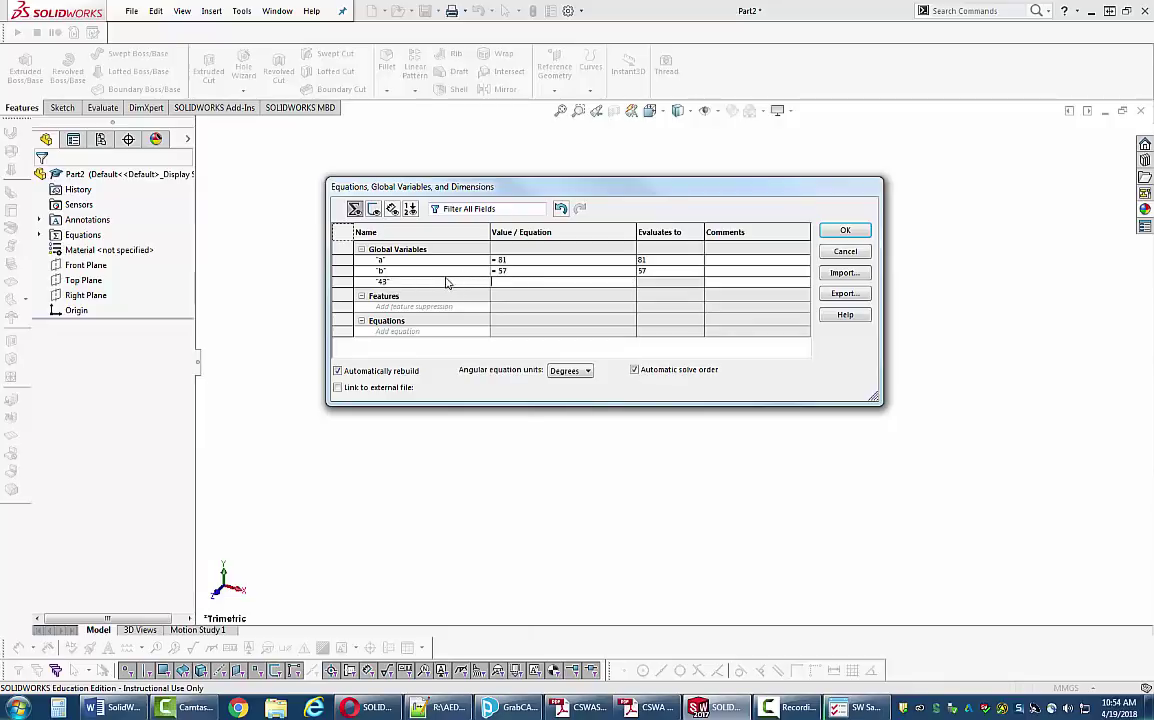
click(412, 282)
key(BackSpace)
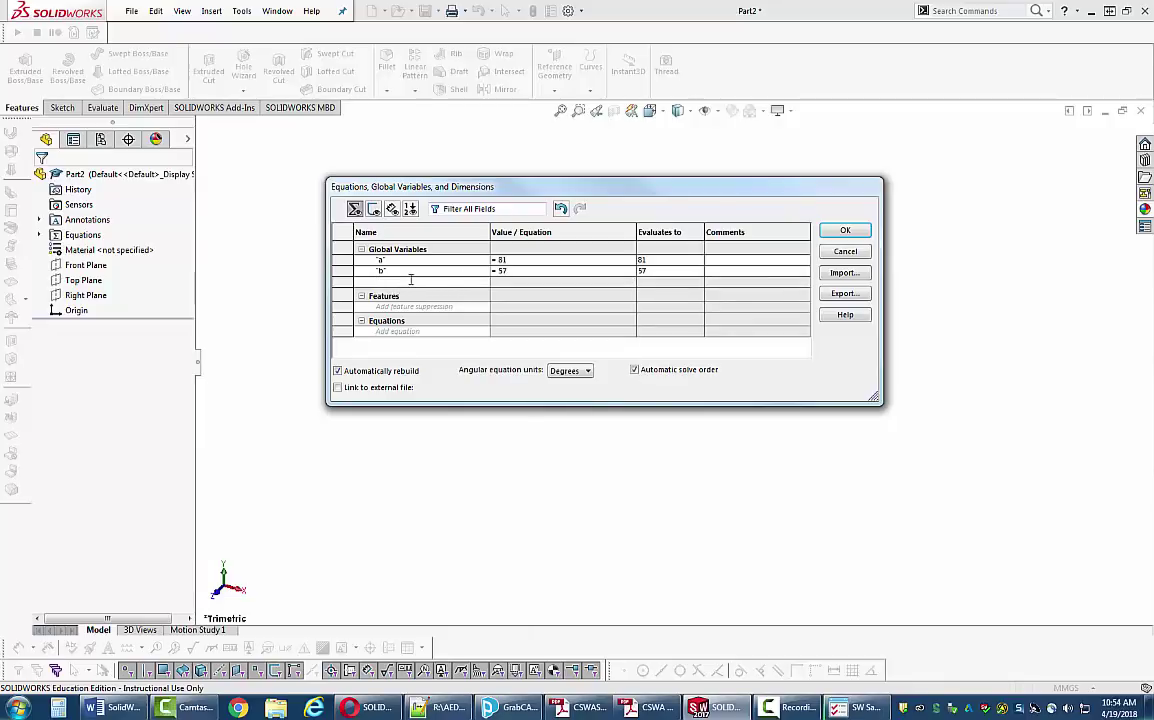
key(Tab)
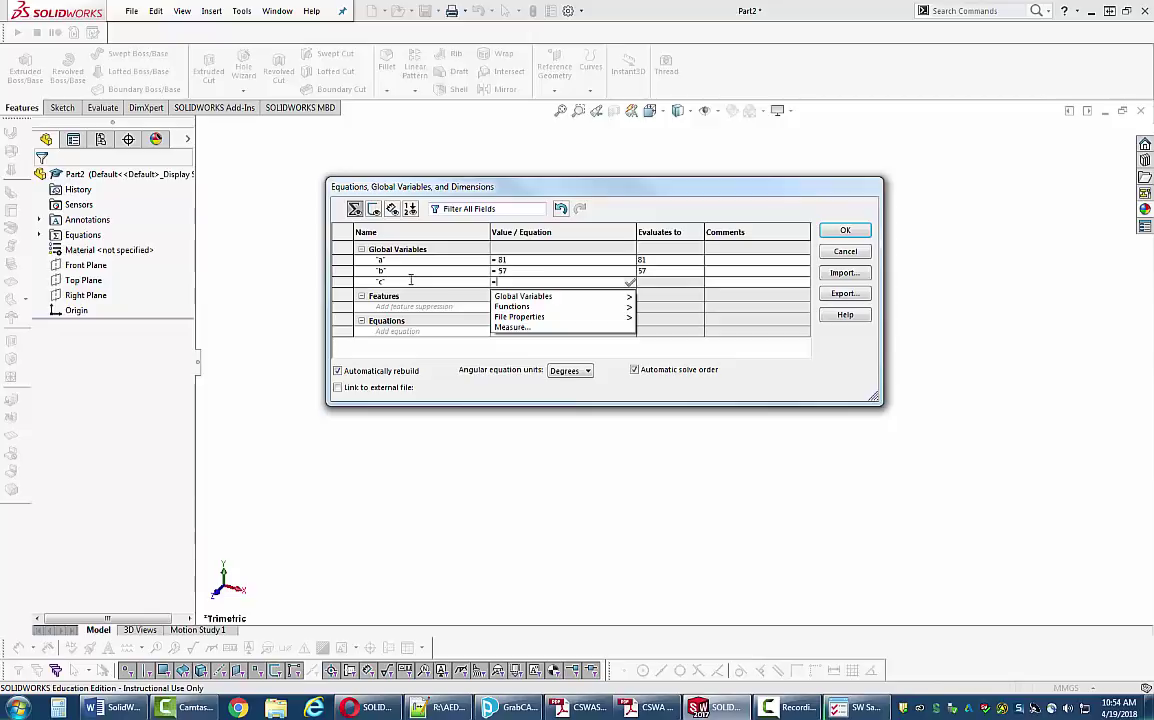
text(43)
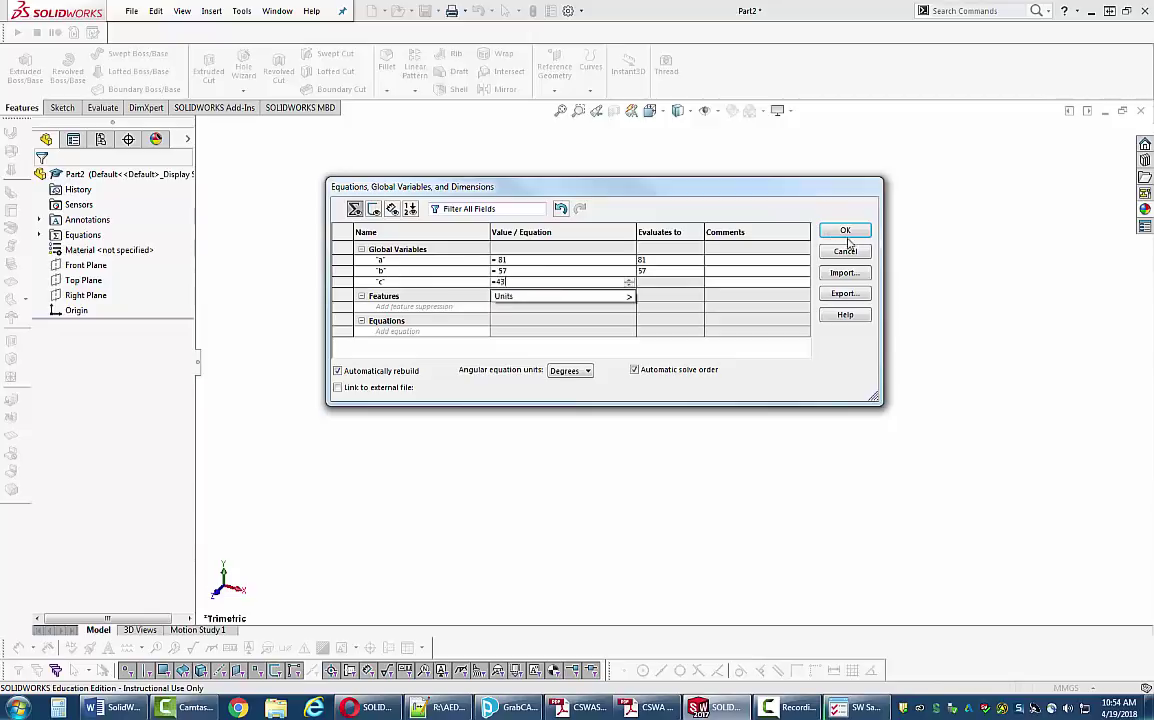
click(849, 232)
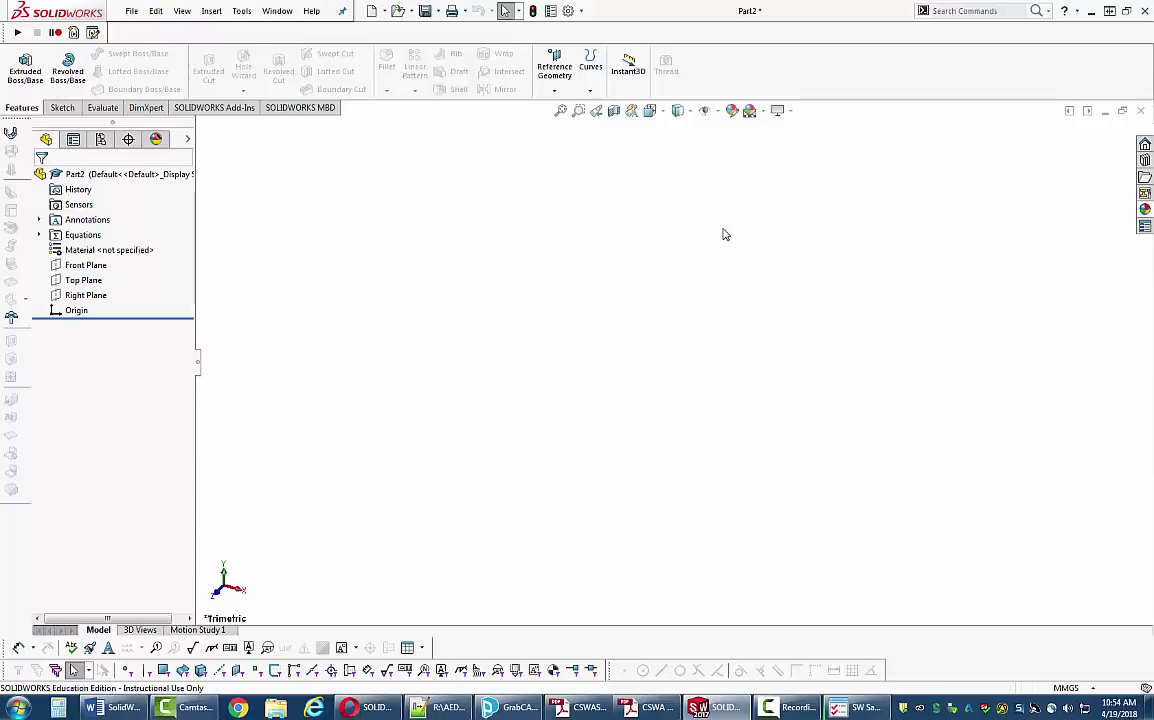
click(858, 707)
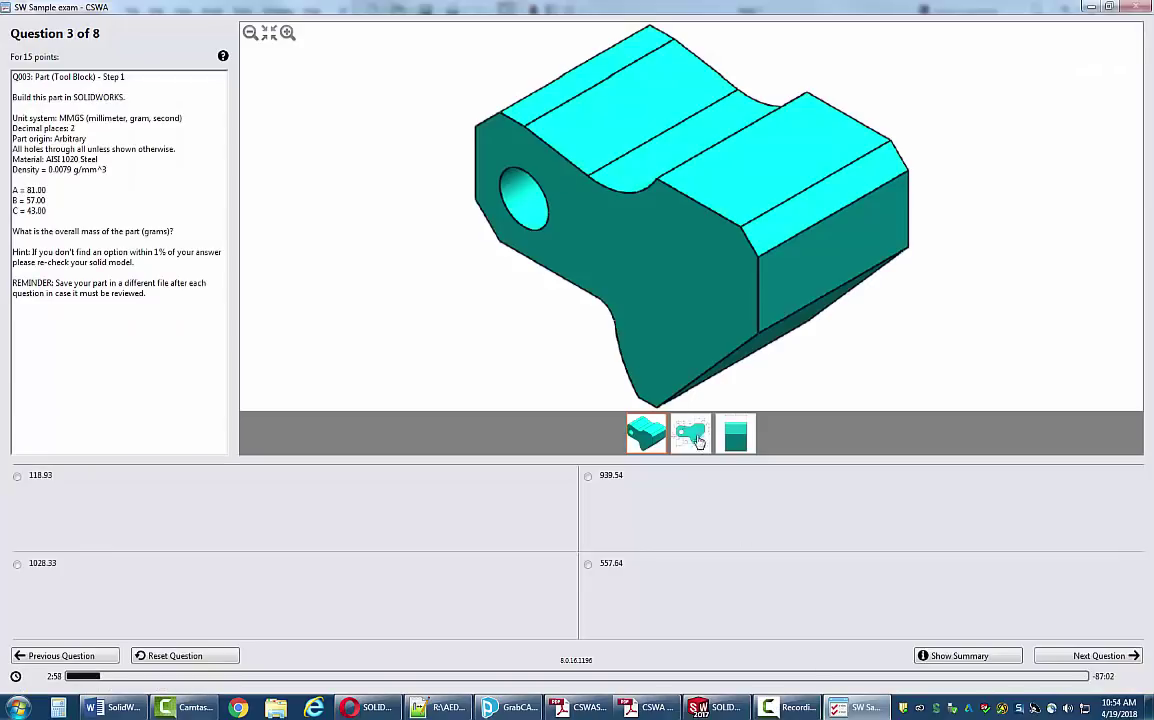
click(697, 439)
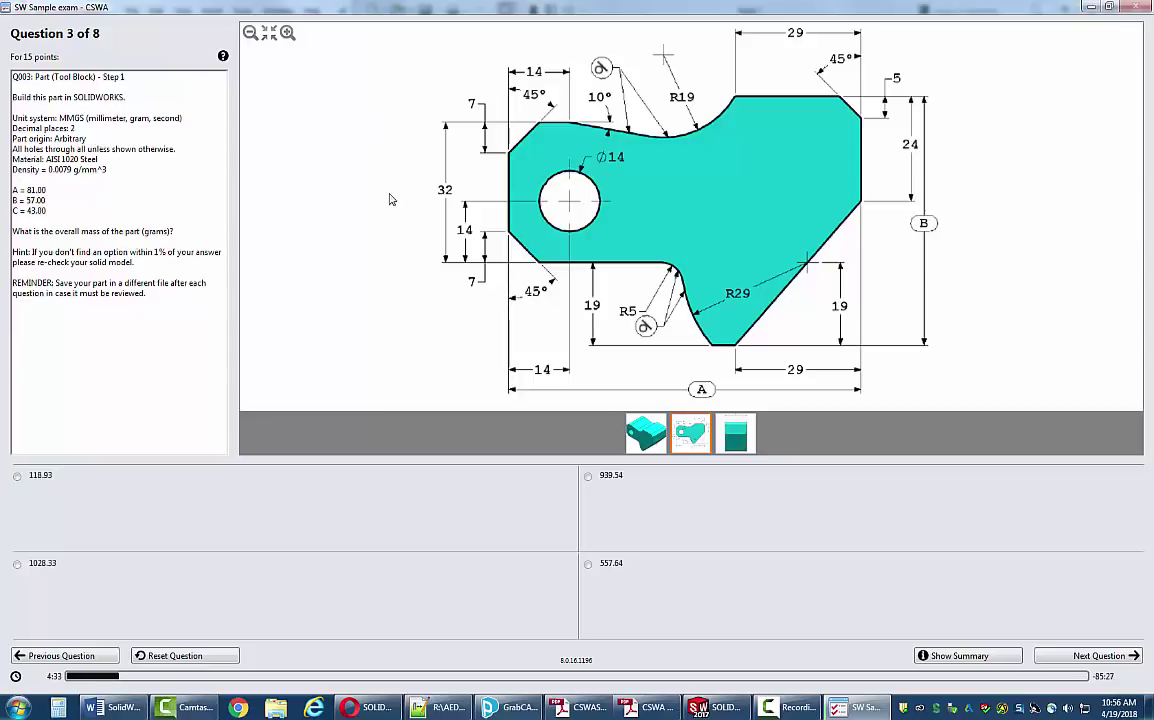
- Switch from the Question 3 tool-block drawing to the blank SOLIDWORKS Part2 window
click(724, 708)
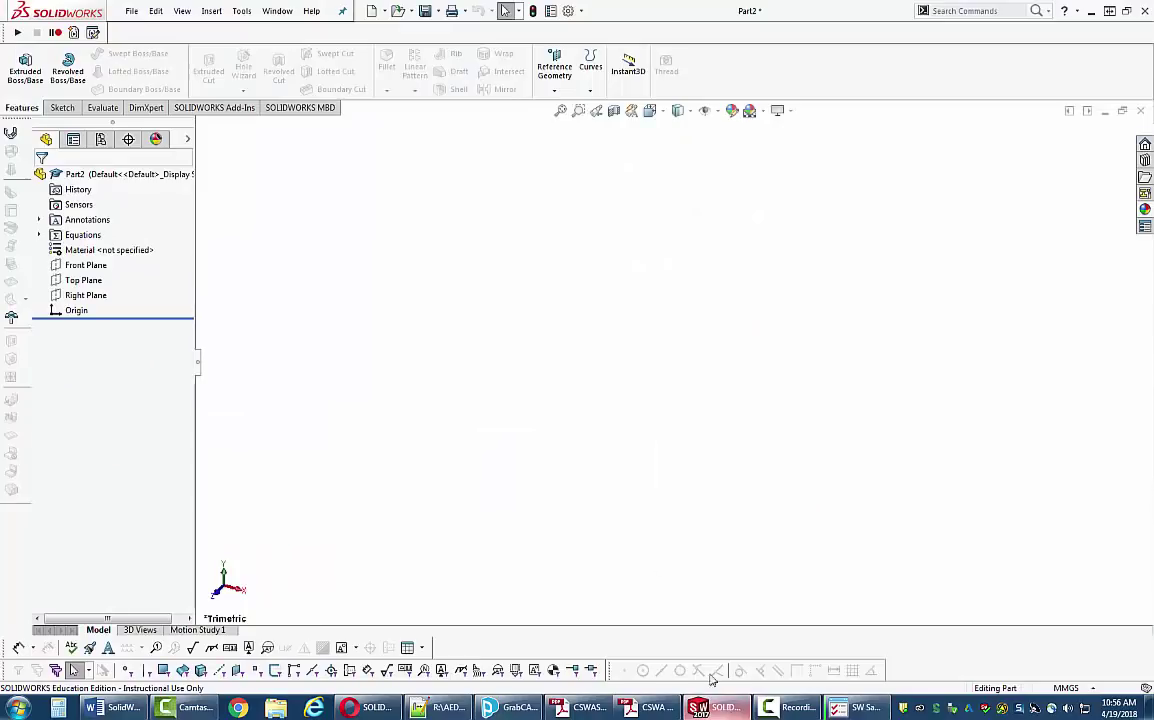
- Start a sketch on the Front Plane and draw a corner rectangle around the origin
click(60, 106)
click(19, 62)
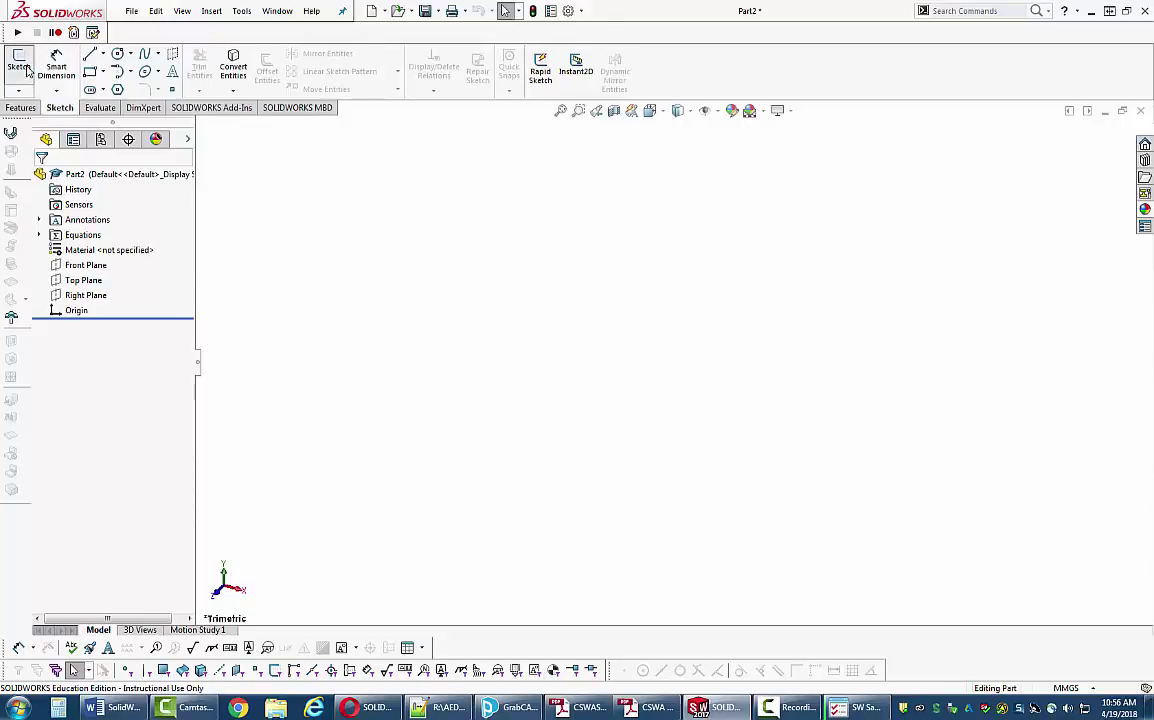
click(790, 293)
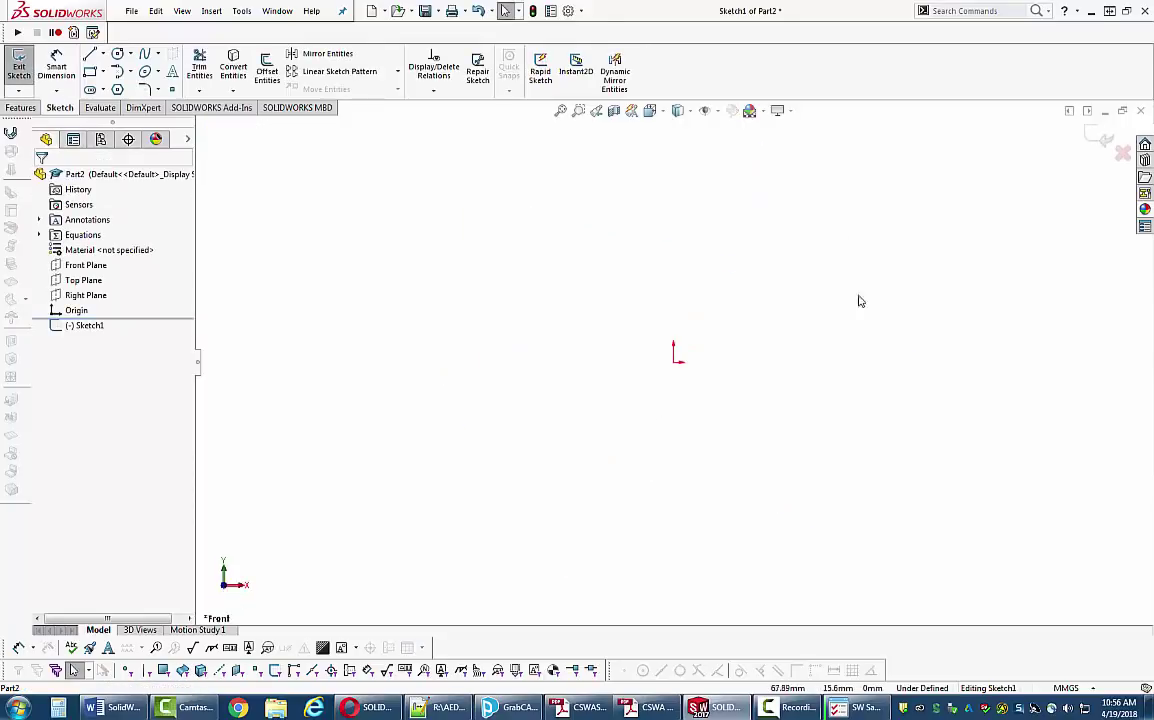
click(90, 71)
drag(603, 398, 647, 408)
drag(710, 380, 817, 261)
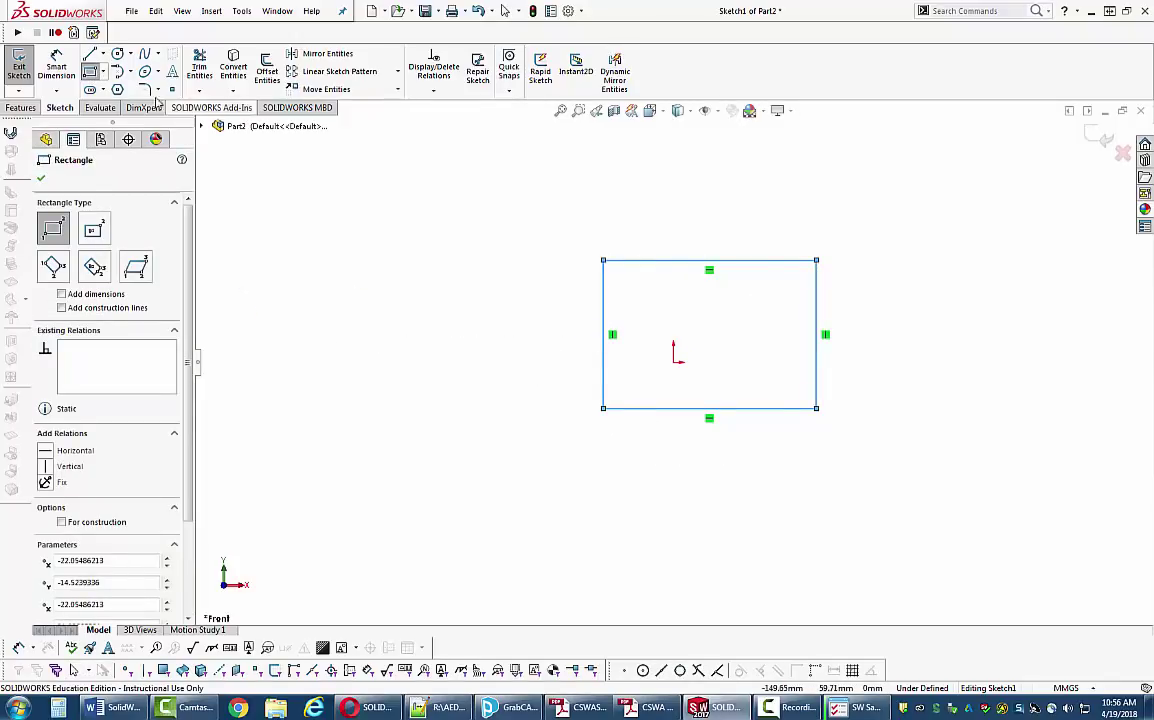
- Convert the rectangle's four lines to construction geometry
click(117, 53)
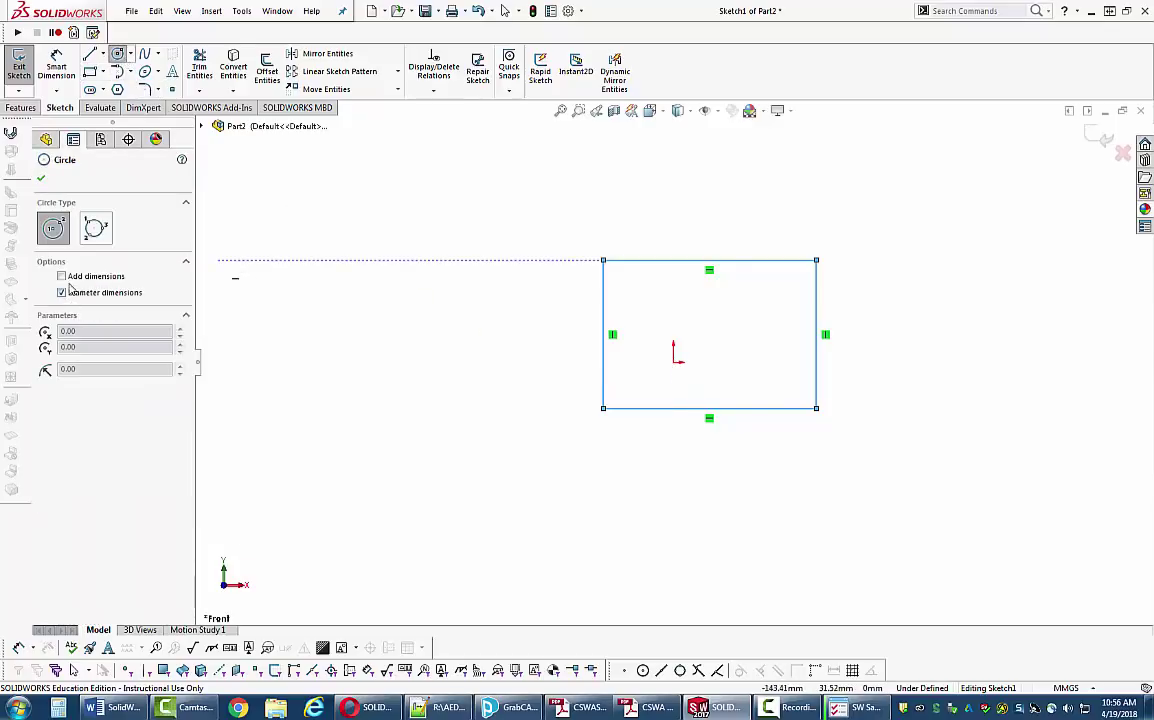
key(Escape)
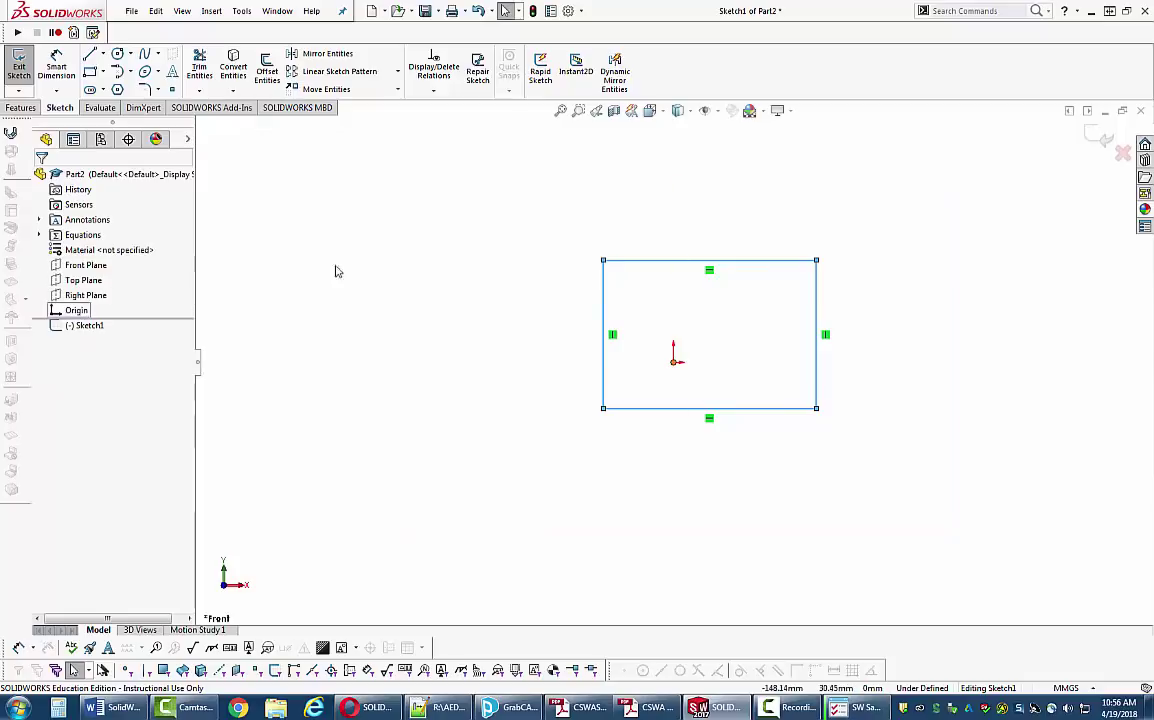
drag(460, 168, 925, 495)
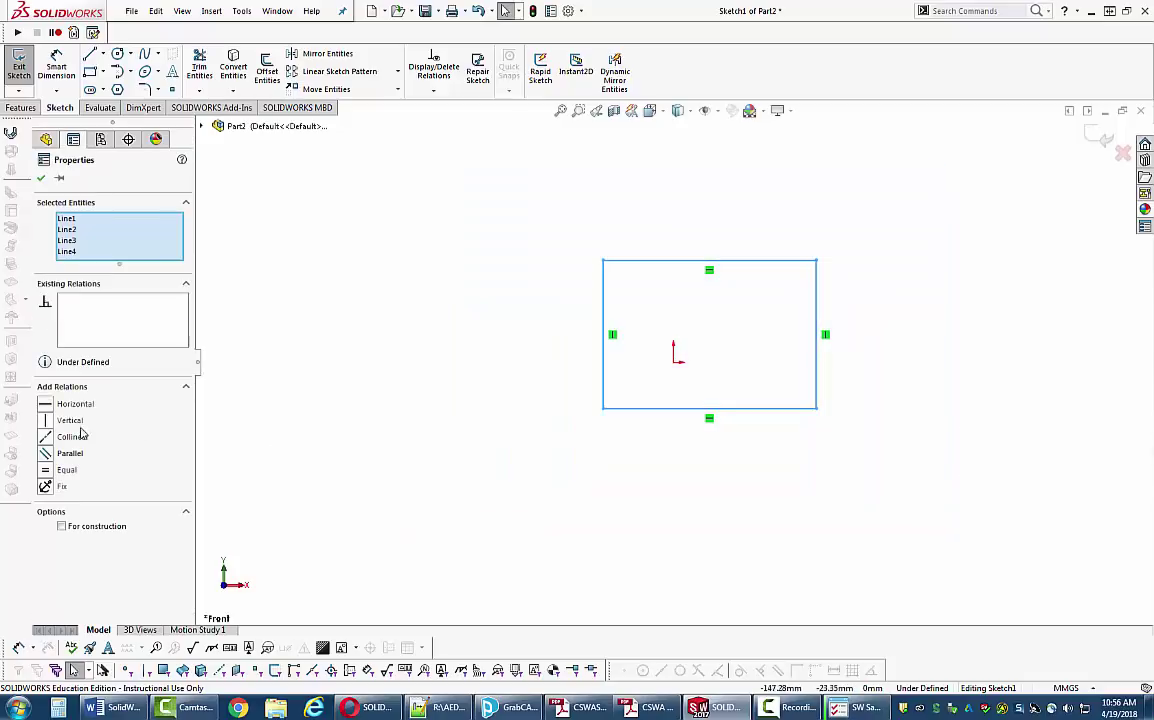
click(120, 527)
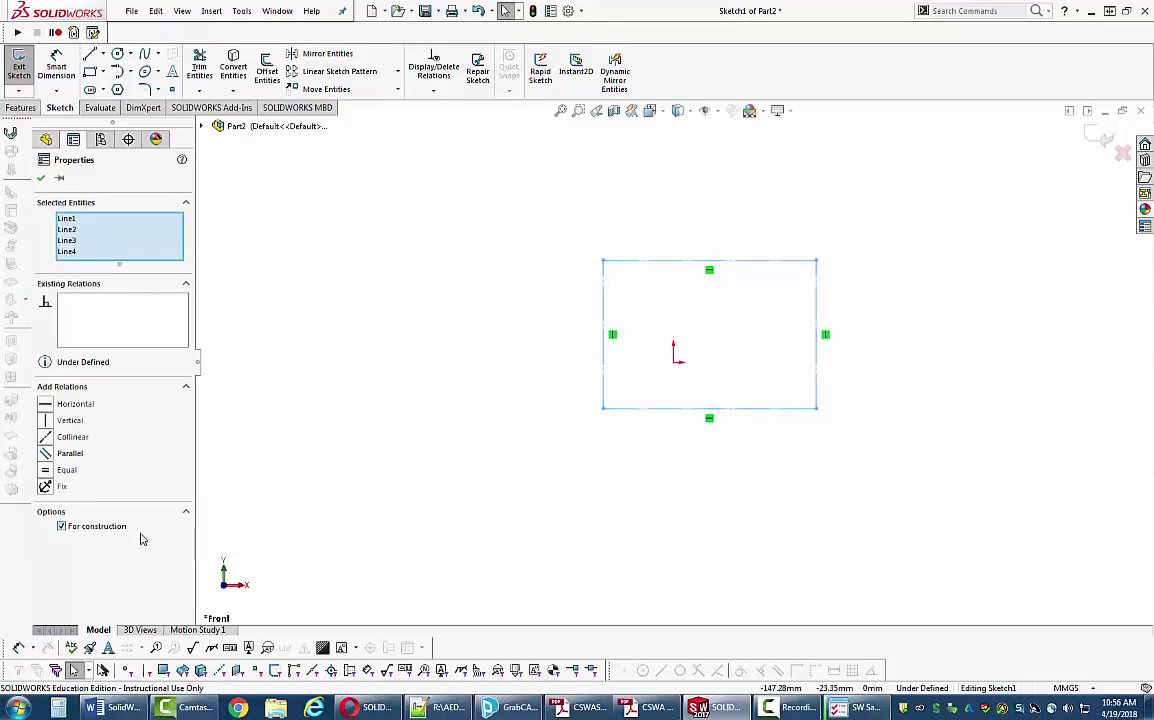
click(536, 476)
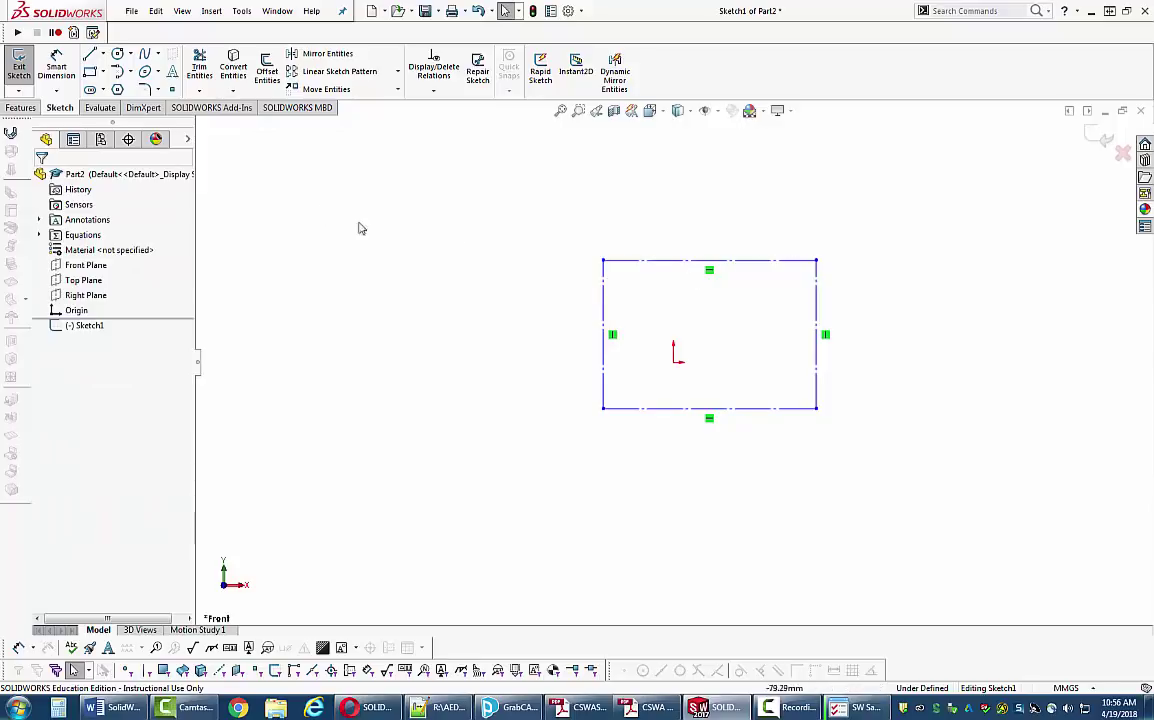
click(119, 55)
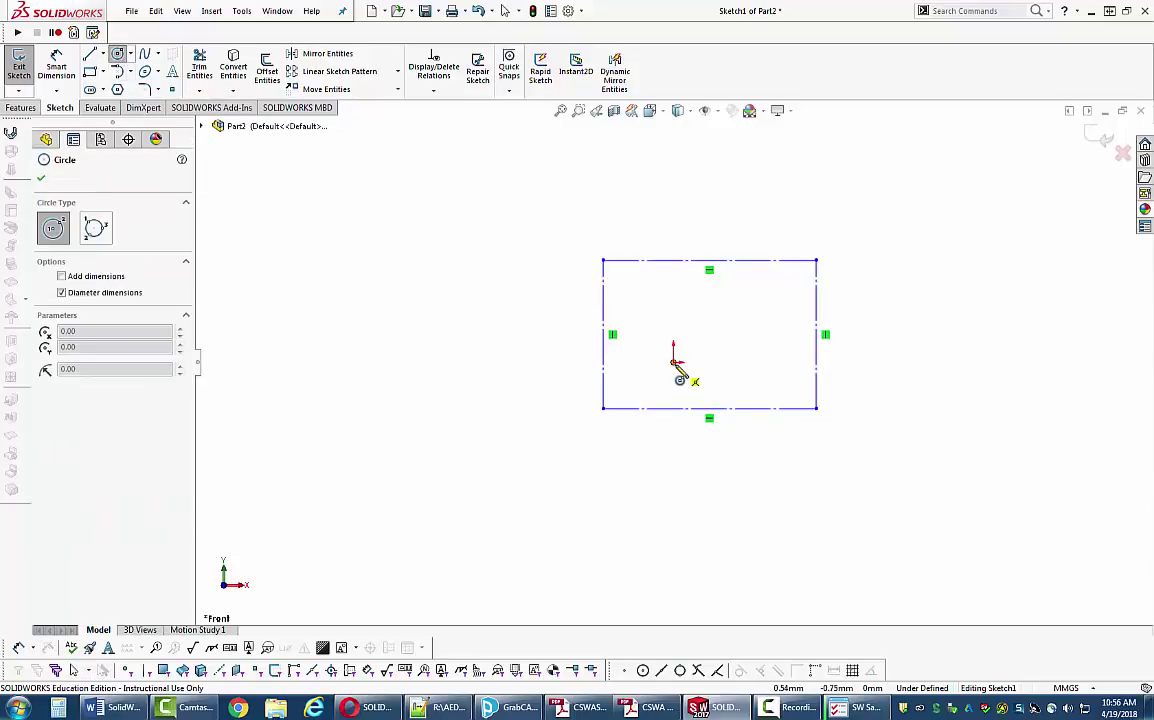
- Draw a circle centred on the origin and give it a 14 mm diameter
click(674, 352)
click(699, 384)
key(Escape)
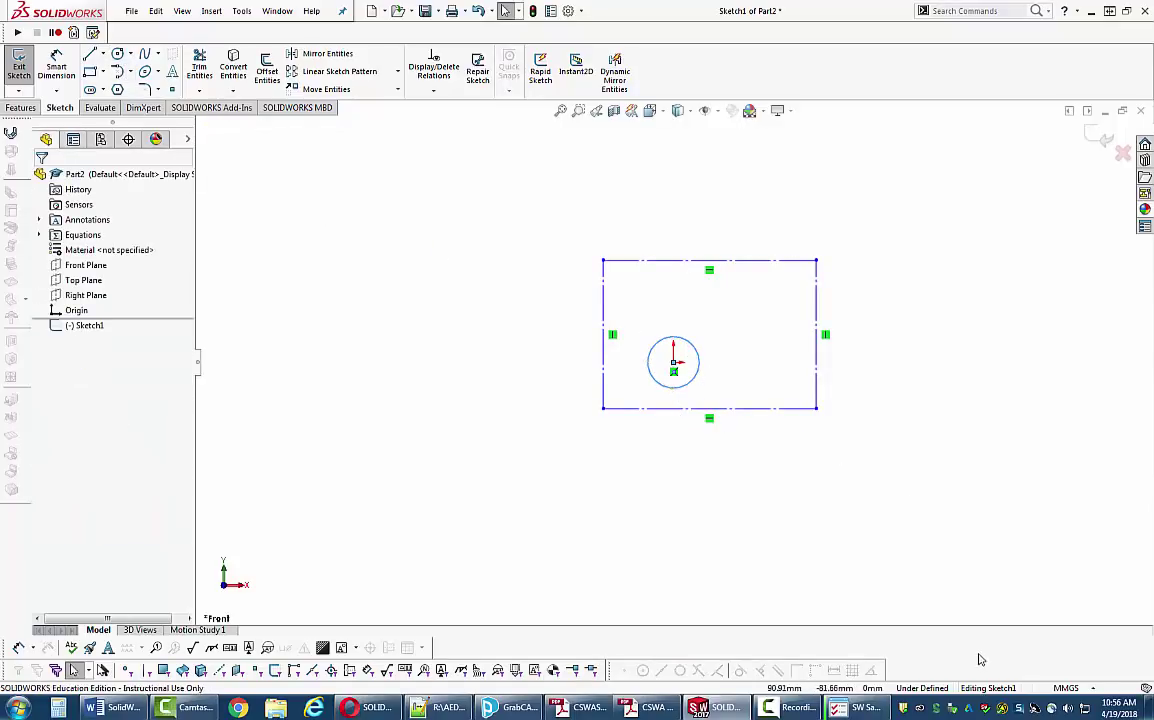
click(56, 65)
click(652, 347)
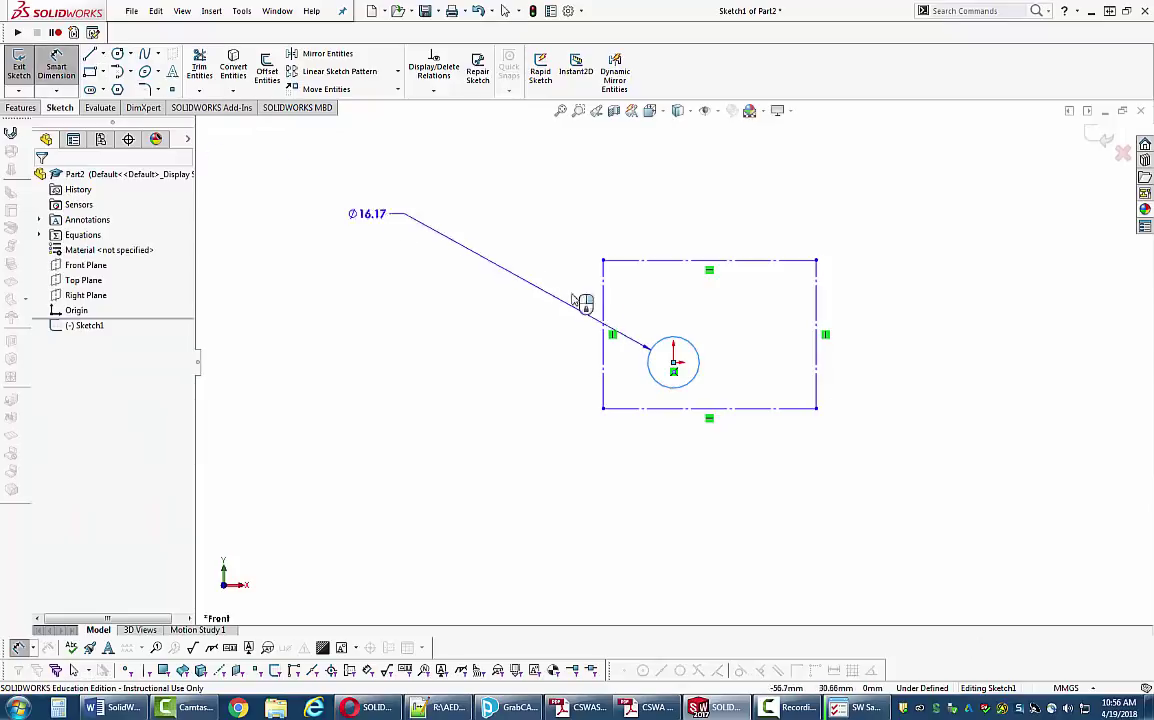
click(521, 292)
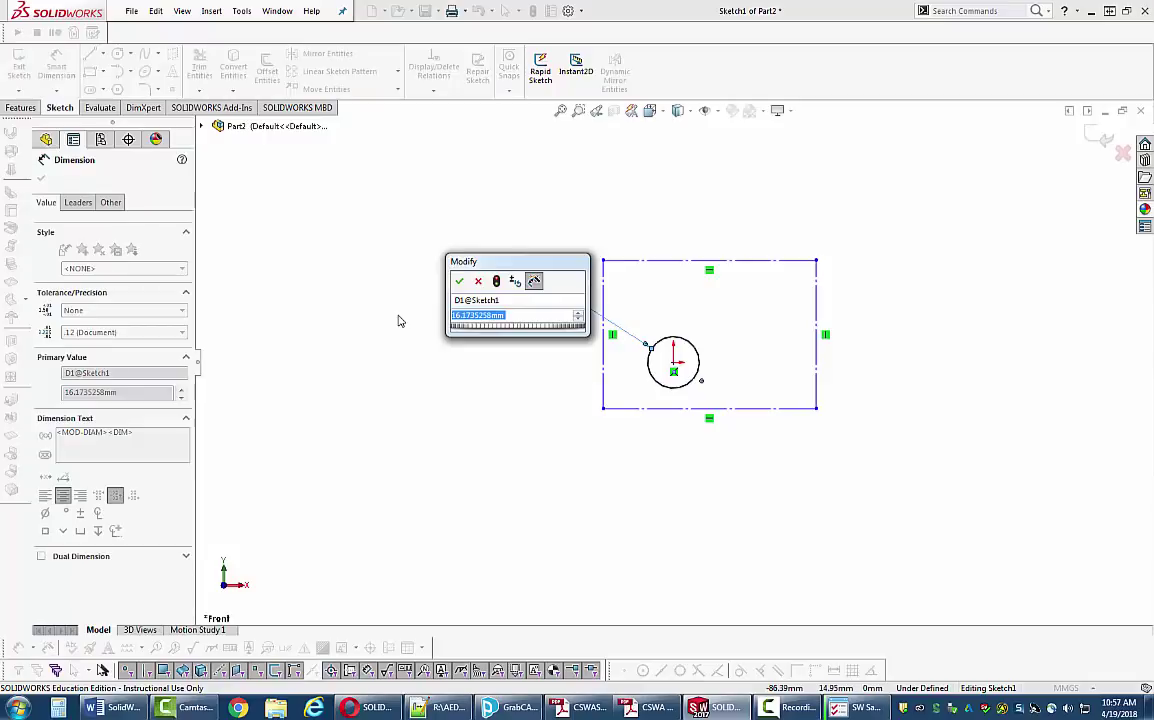
text(14)
key(Return)
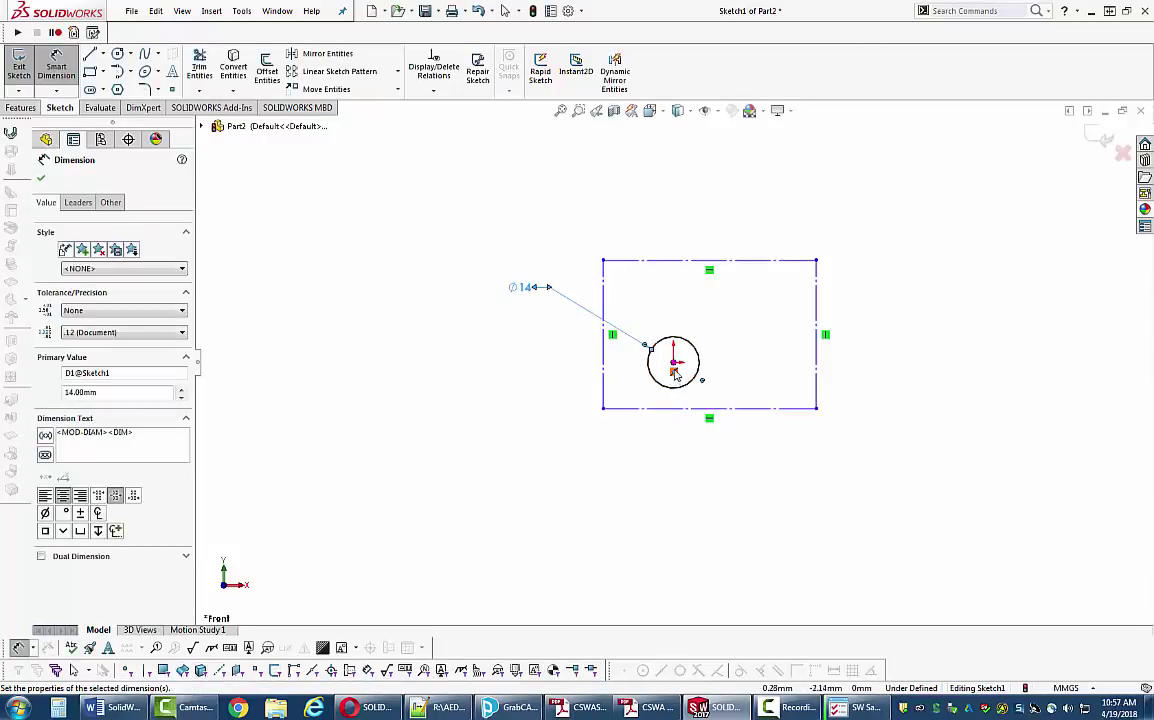
- Locate the circle 14 mm from the rectangle's left edge and 33 mm above its bottom
click(604, 377)
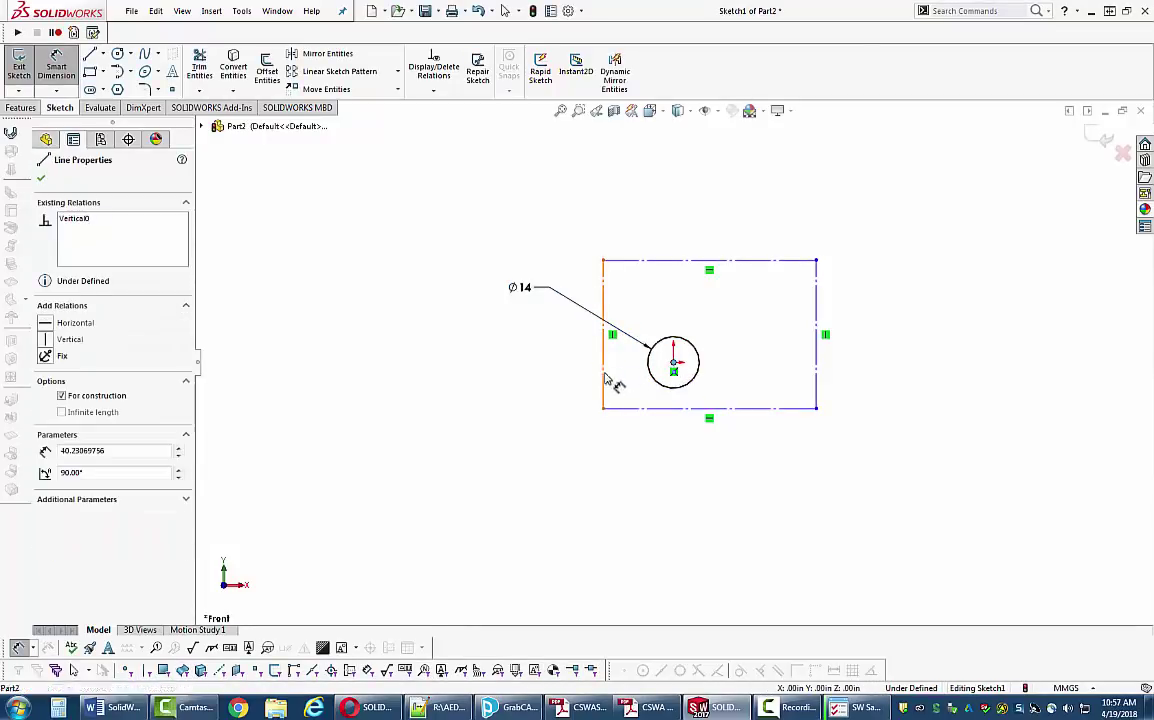
click(673, 363)
click(641, 475)
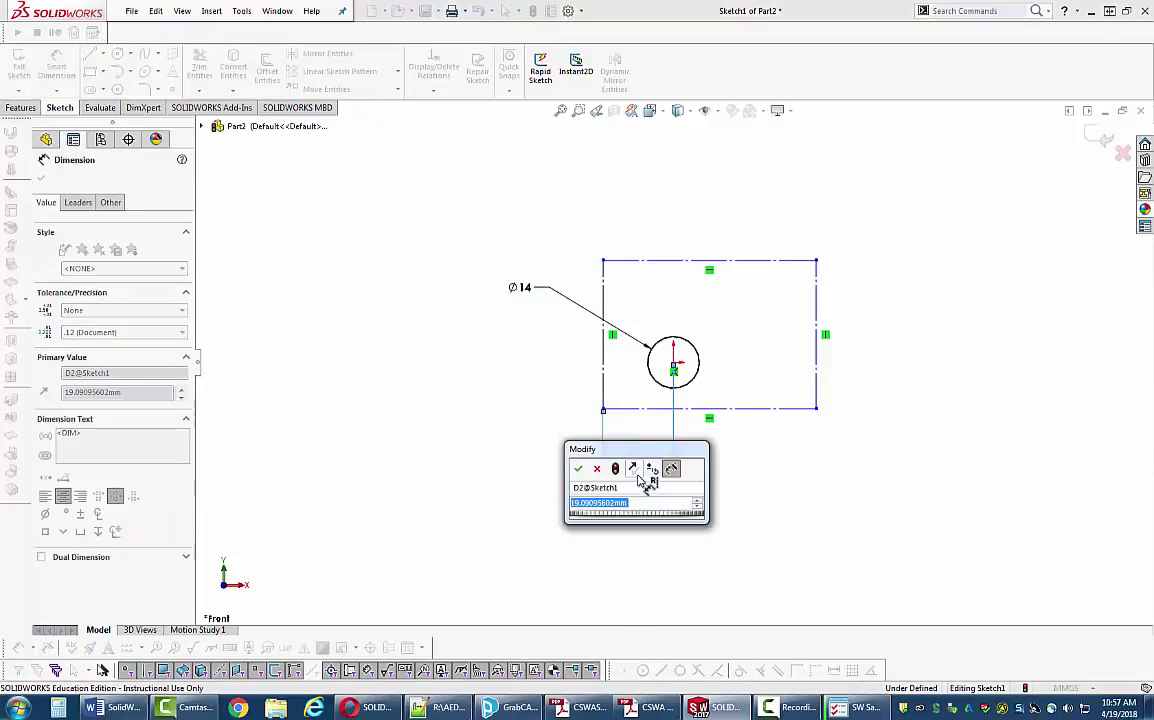
text(14)
key(Return)
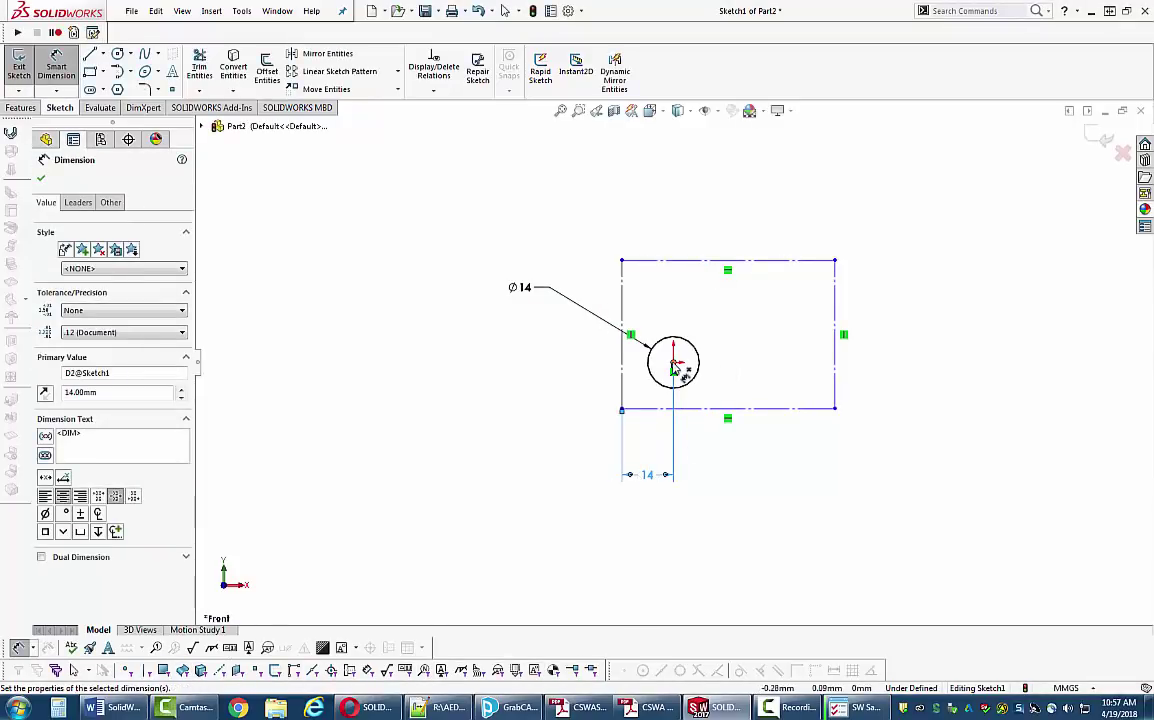
click(675, 367)
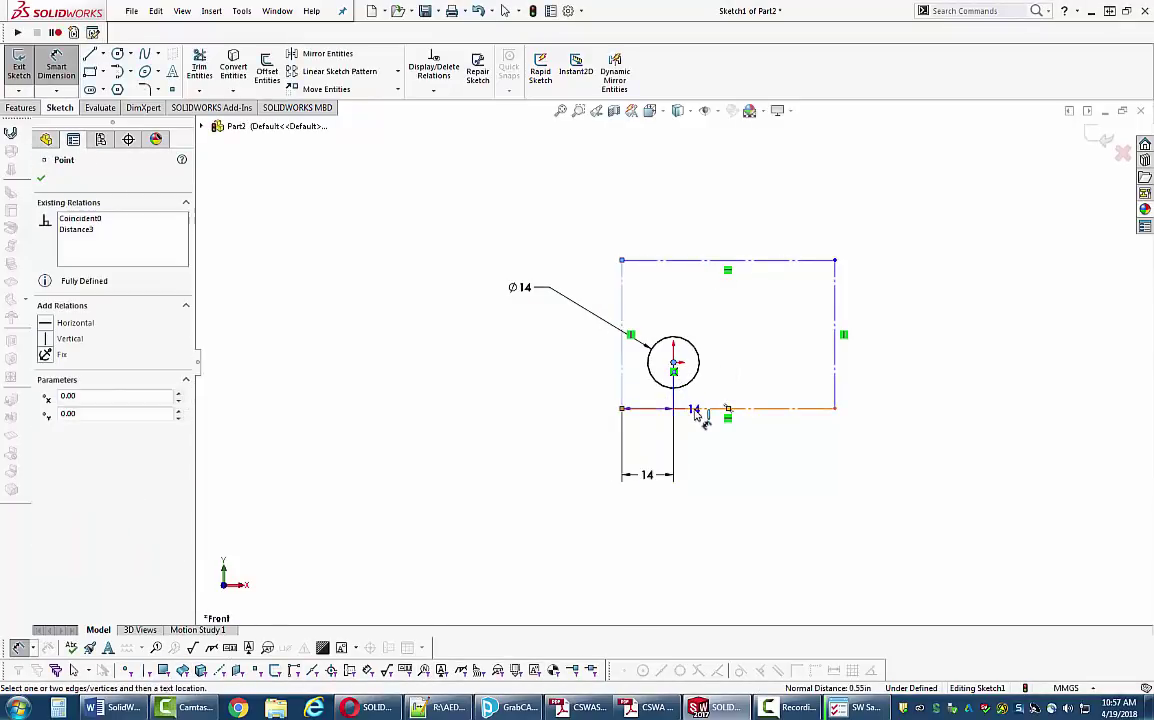
click(695, 410)
click(545, 388)
text(3)
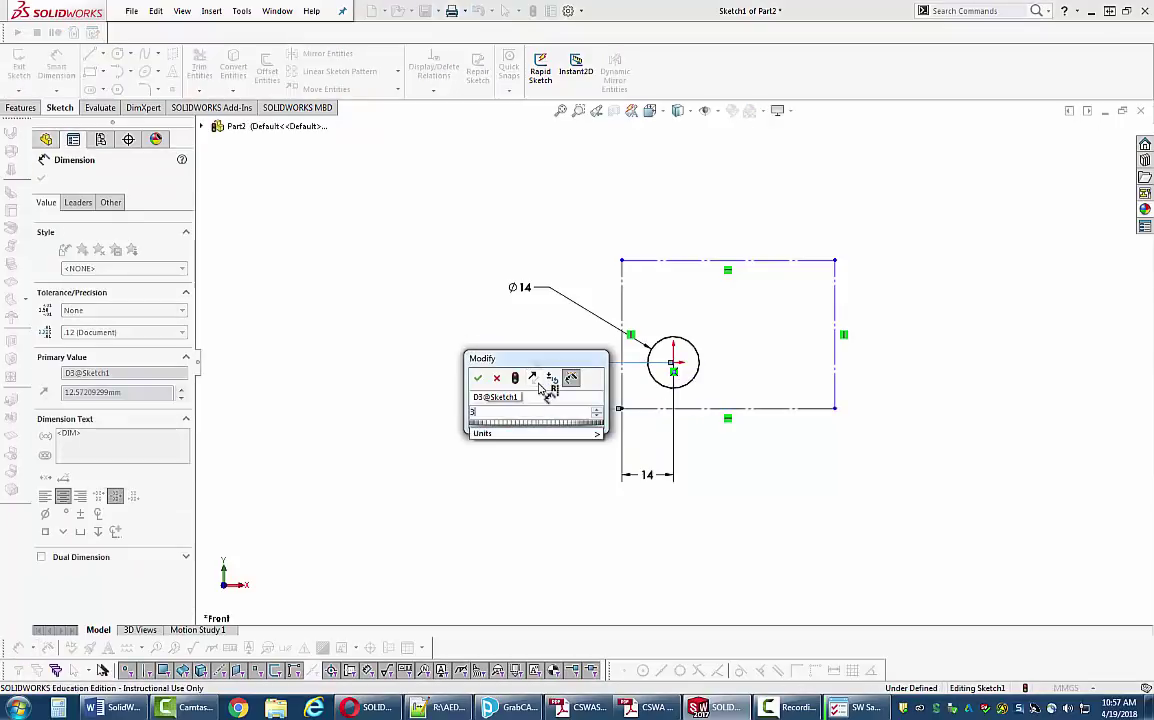
text(3)
key(Return)
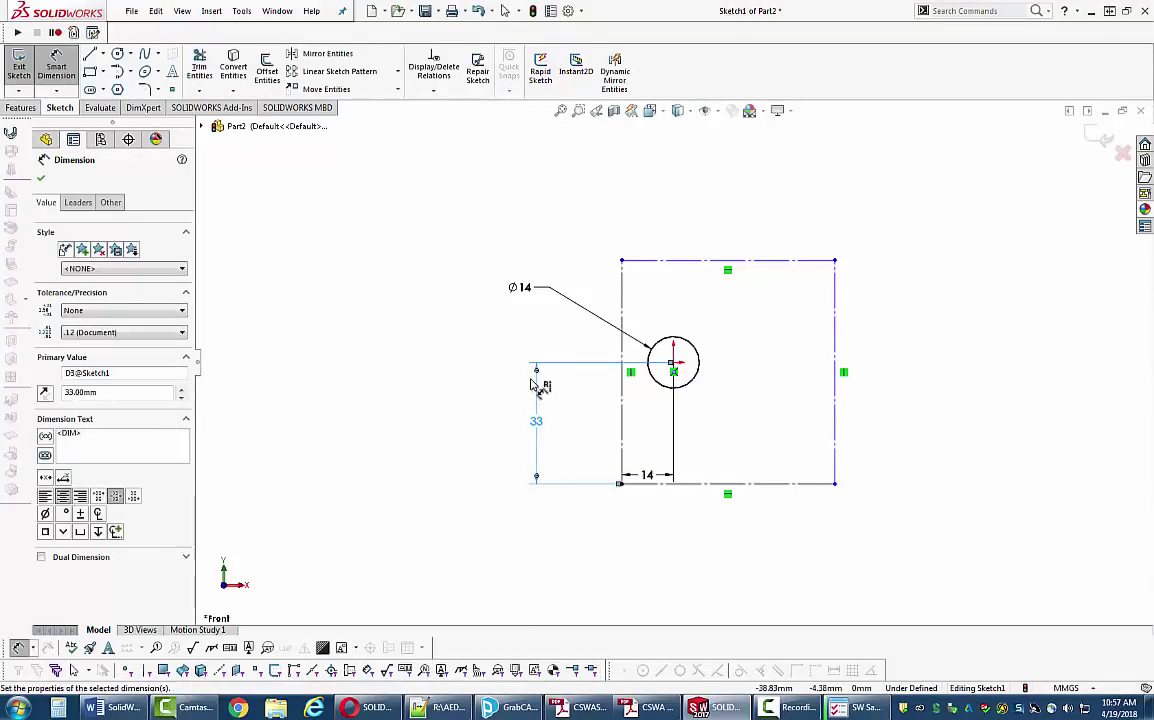
key(Escape)
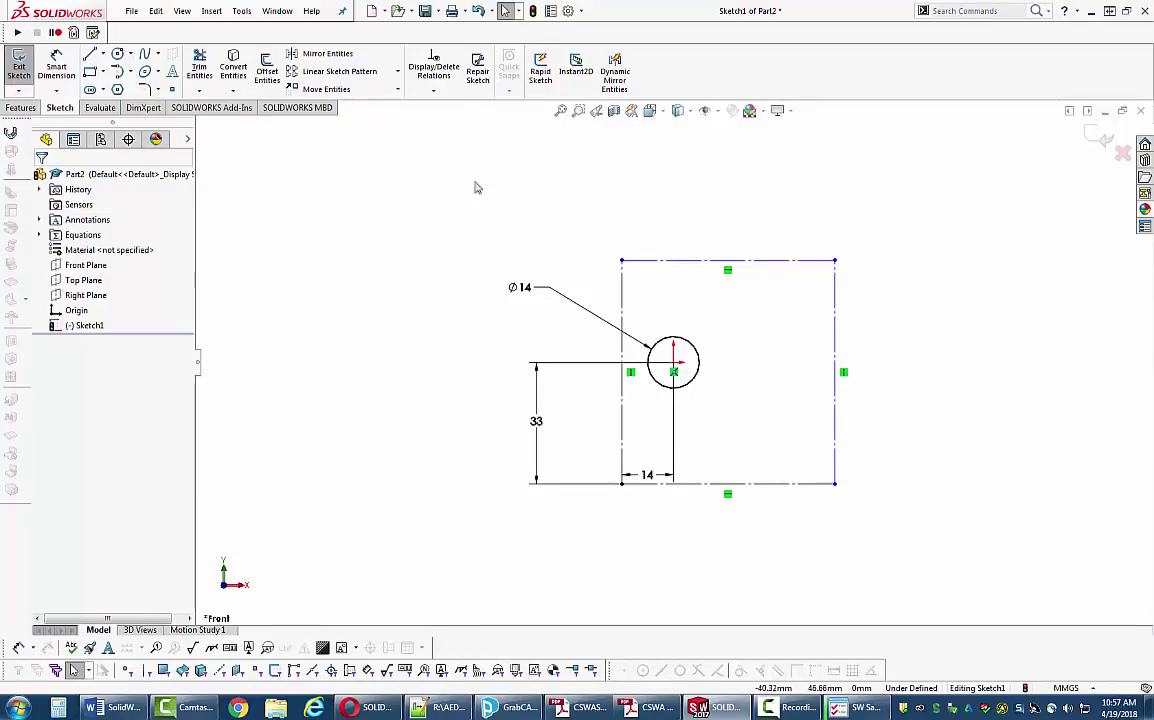
click(56, 67)
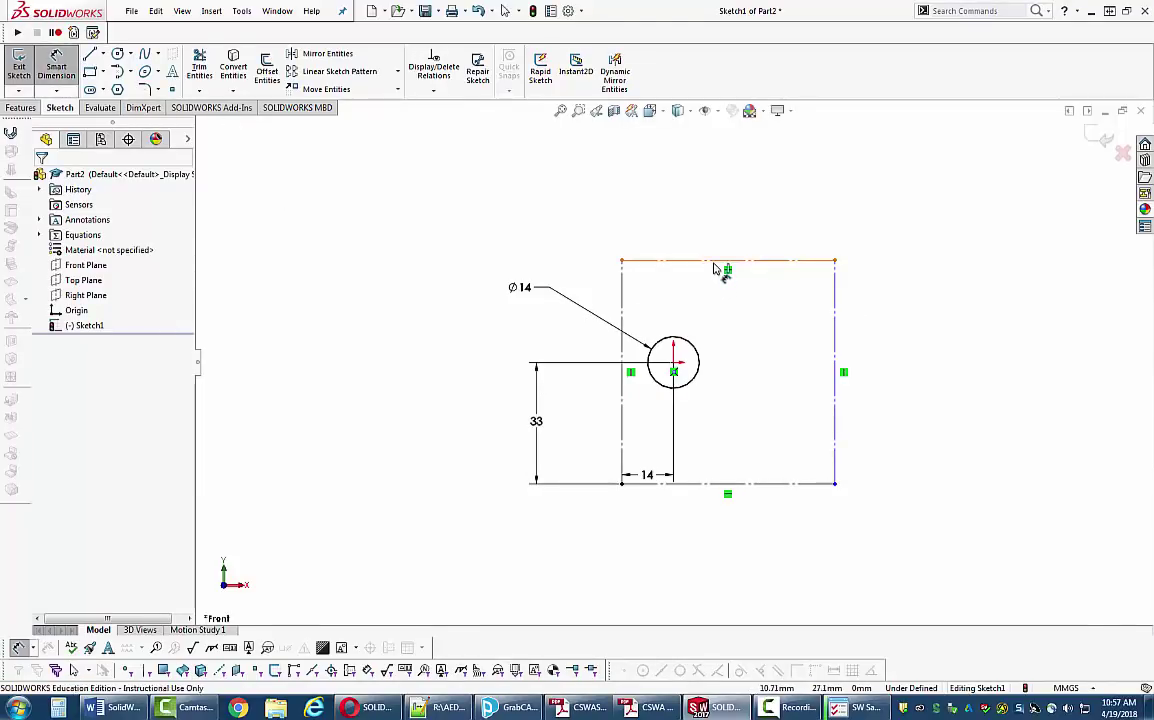
click(722, 261)
click(730, 204)
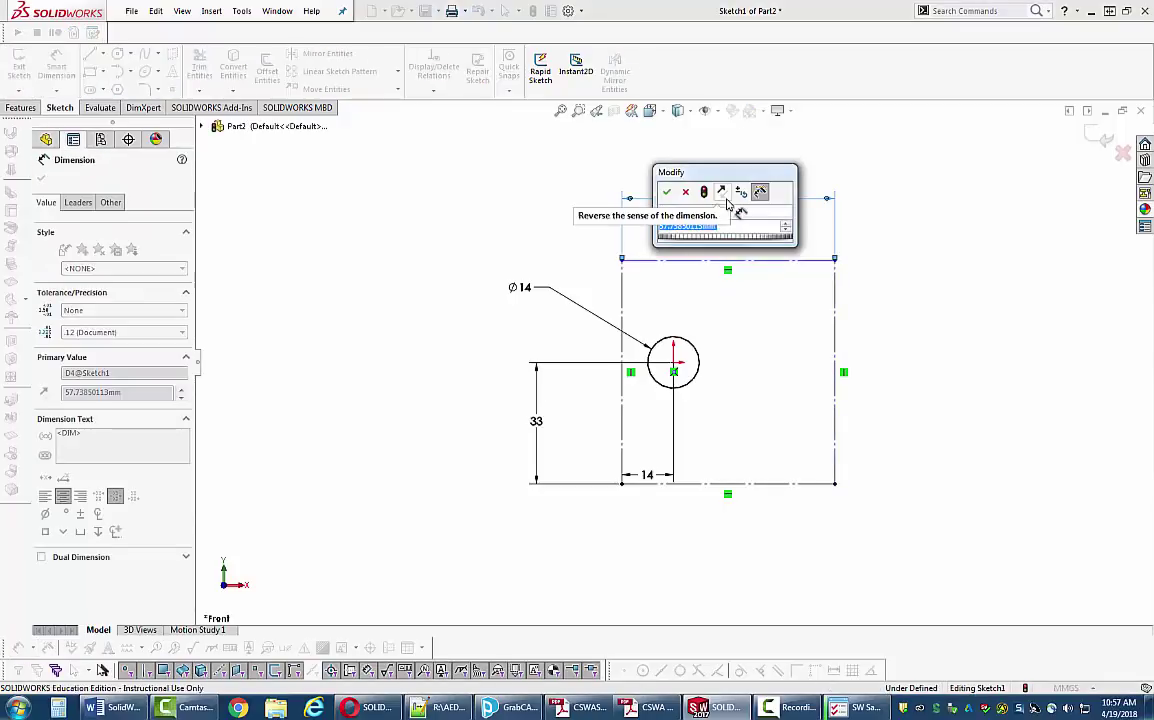
text(=)
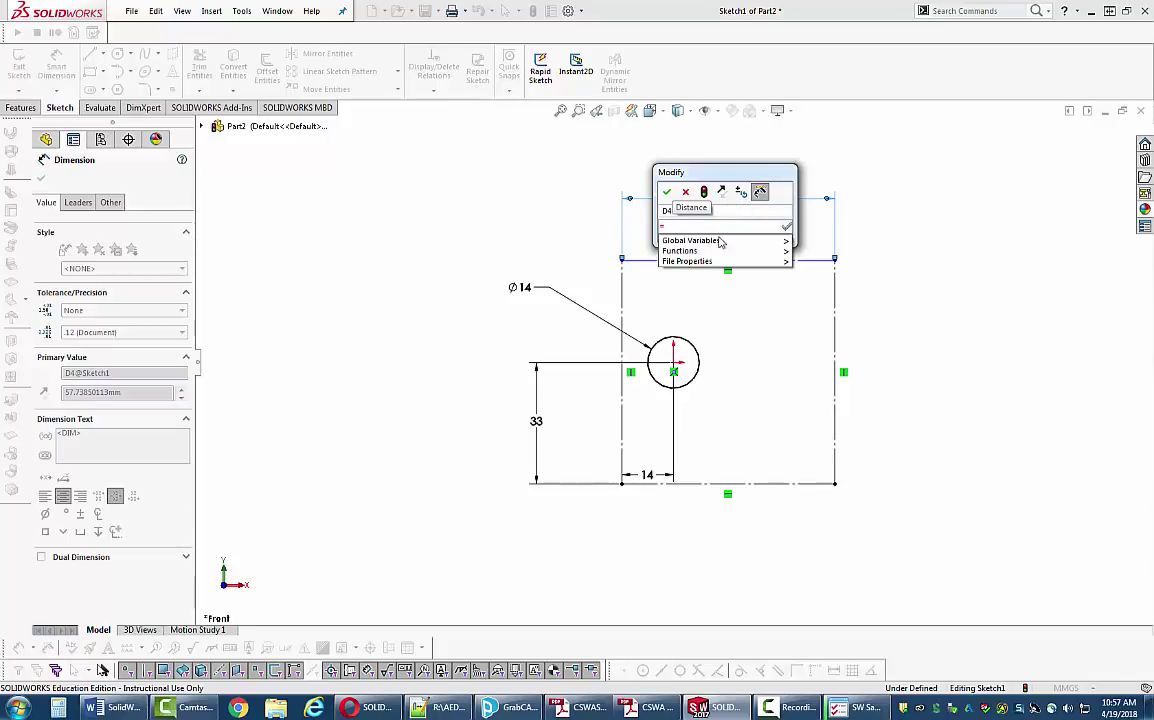
mouse_move(718, 245)
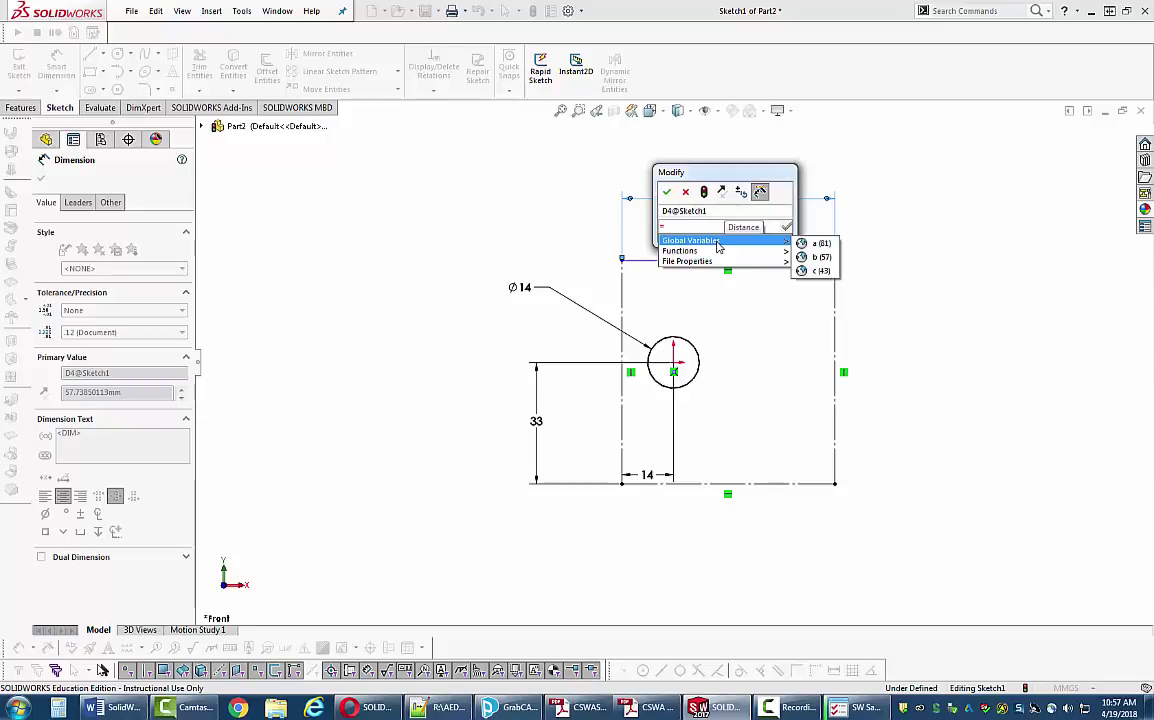
click(820, 244)
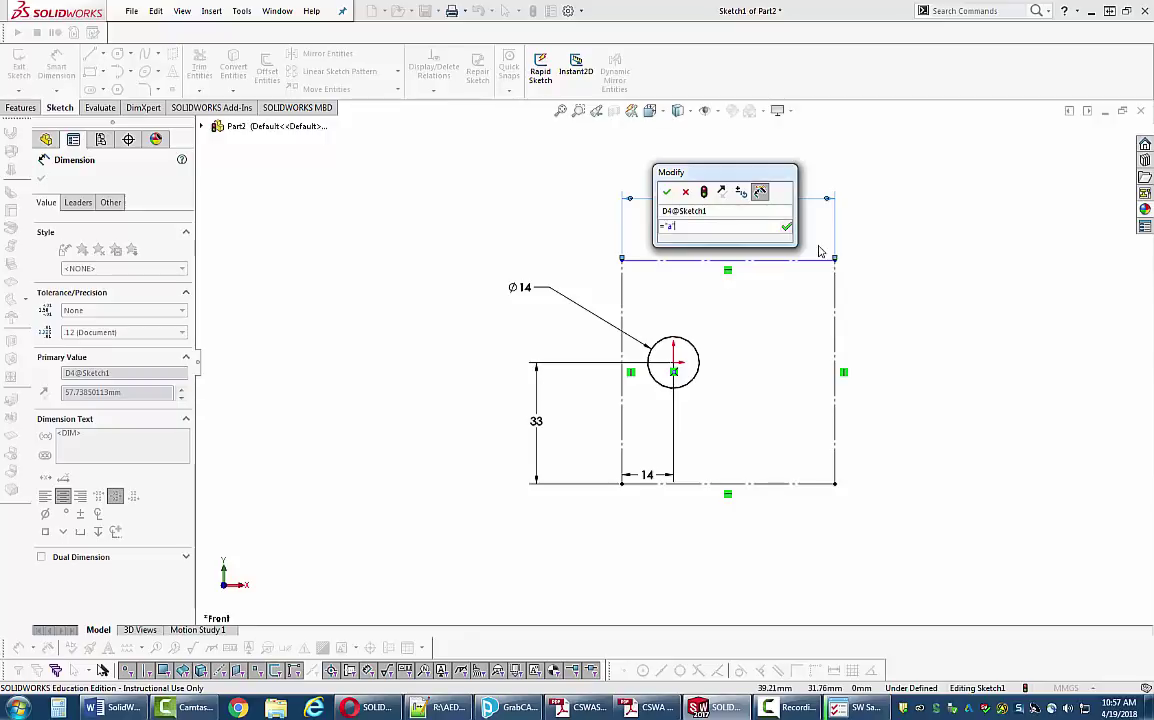
click(667, 192)
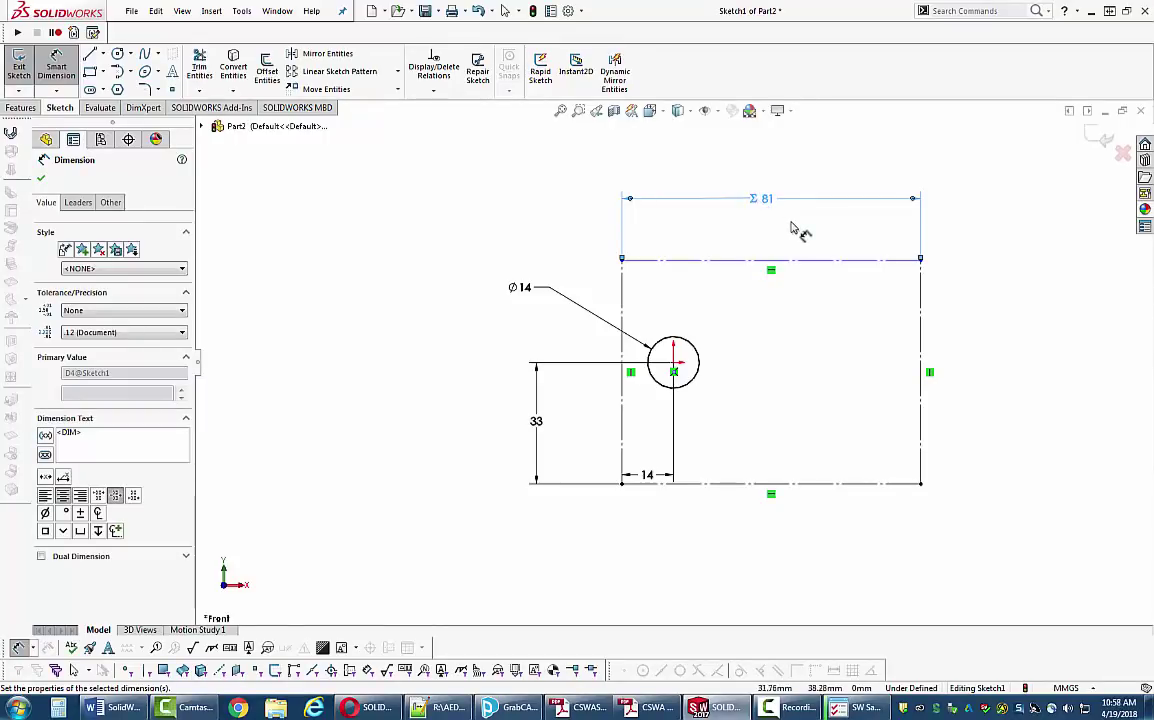
click(916, 320)
click(994, 358)
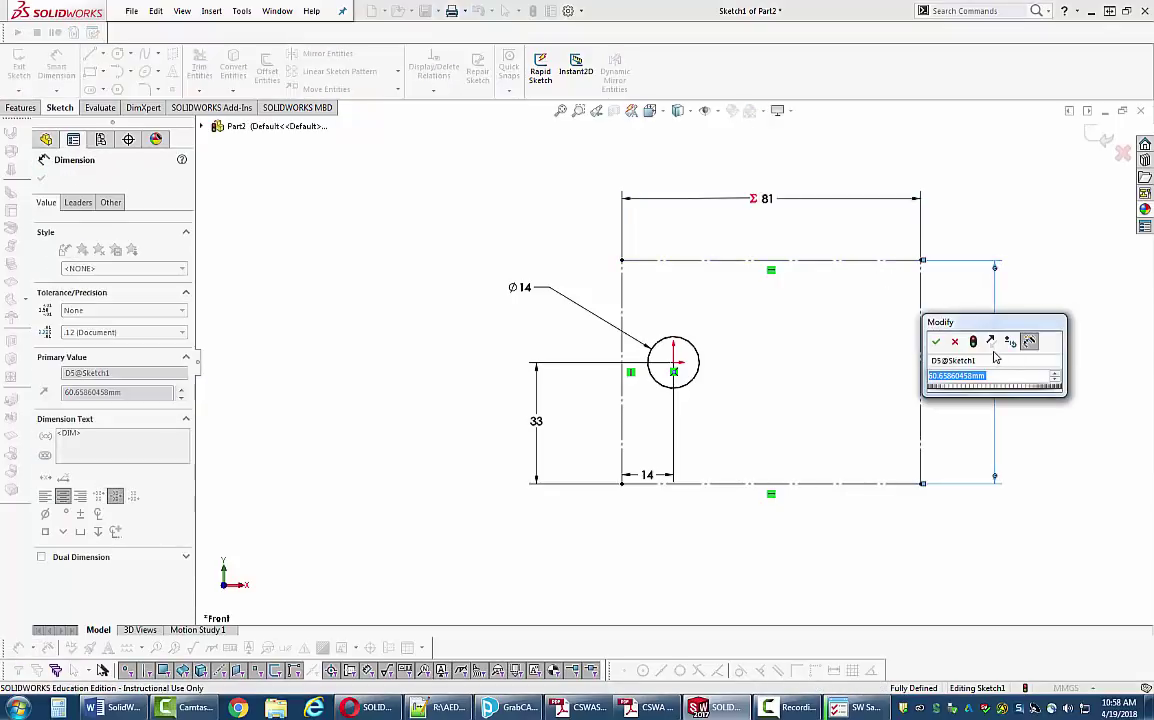
text(=)
mouse_move(1053, 401)
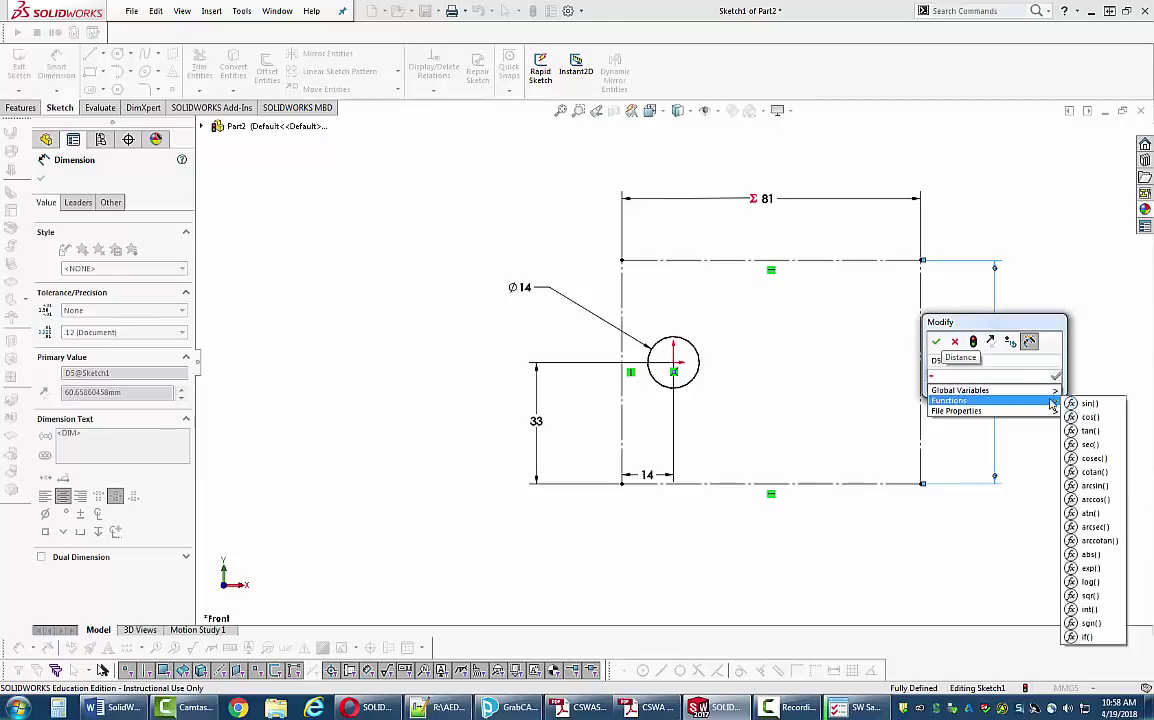
click(1084, 404)
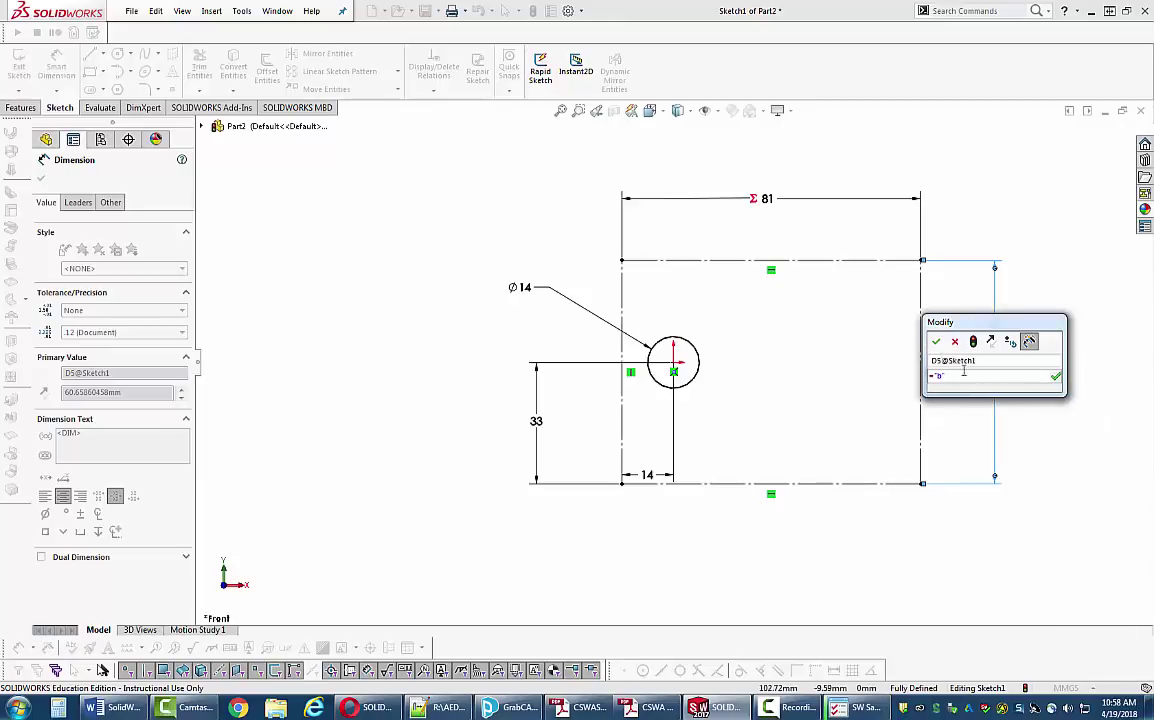
click(936, 341)
key(Escape)
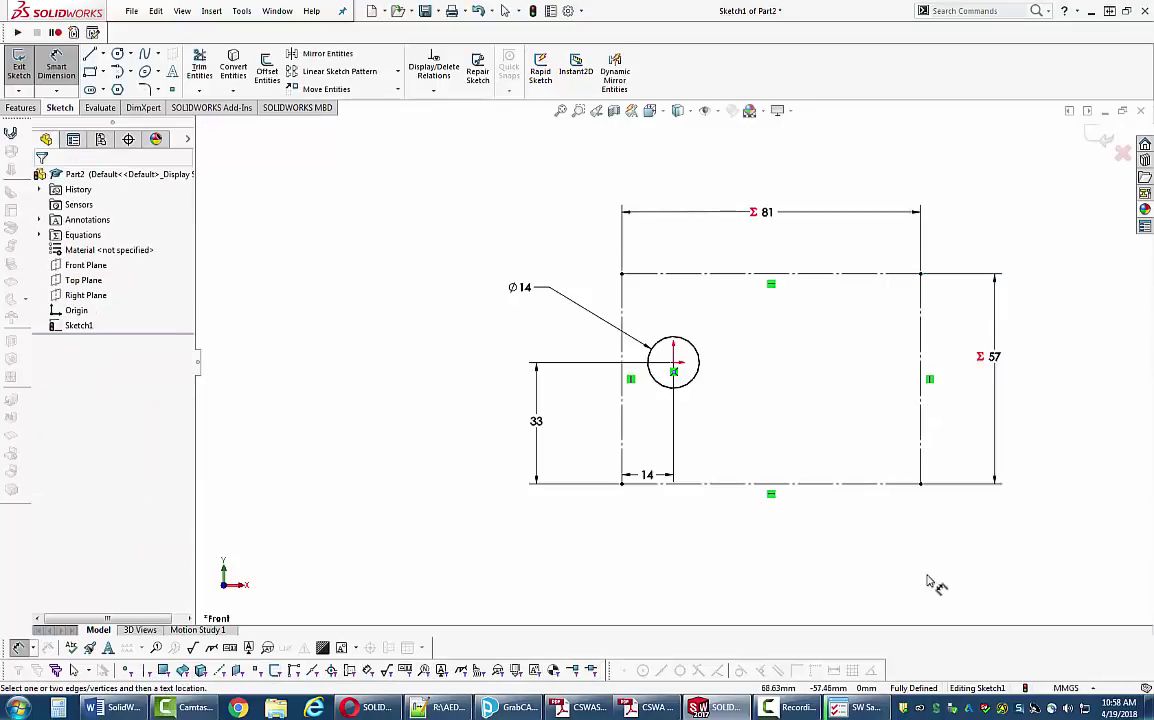
key(z)
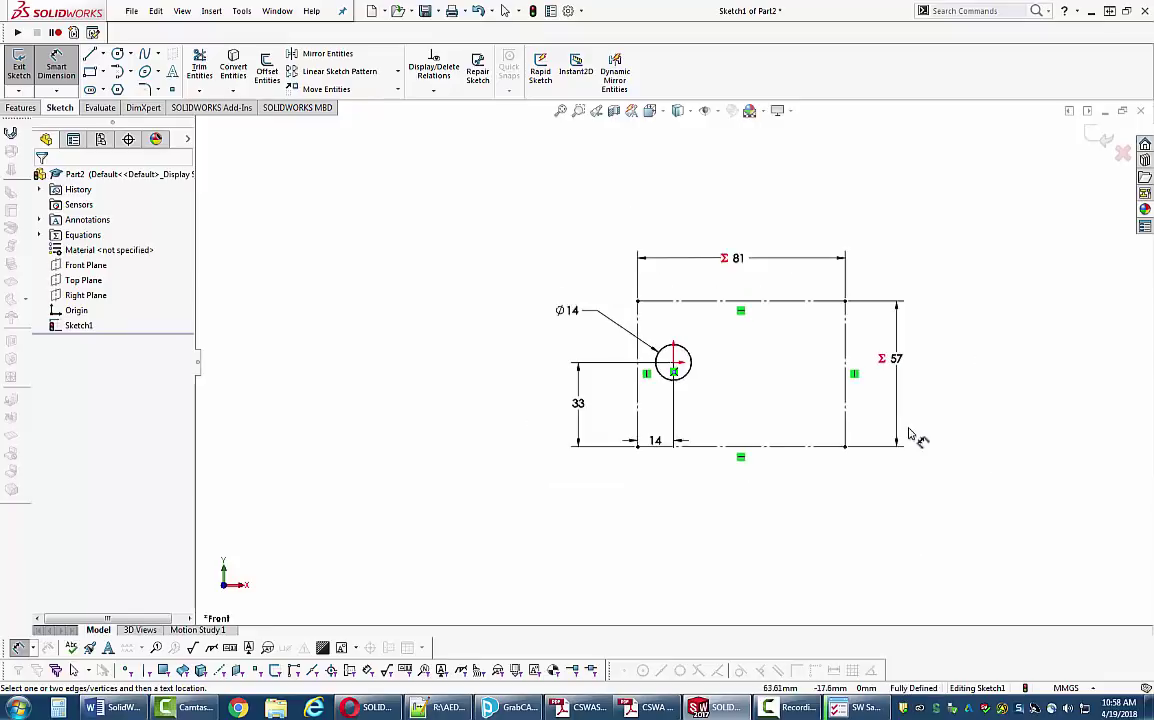
scroll(905, 440, down, 3)
scroll(715, 410, up, 2)
scroll(720, 420, down, 1)
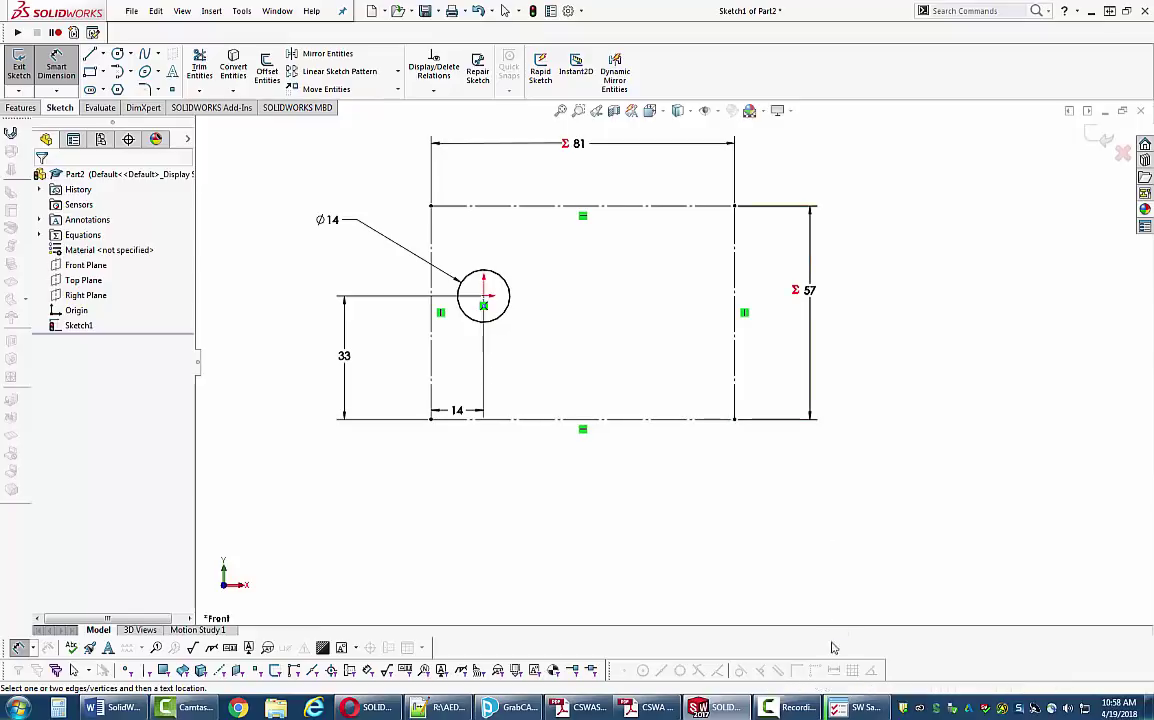
click(855, 707)
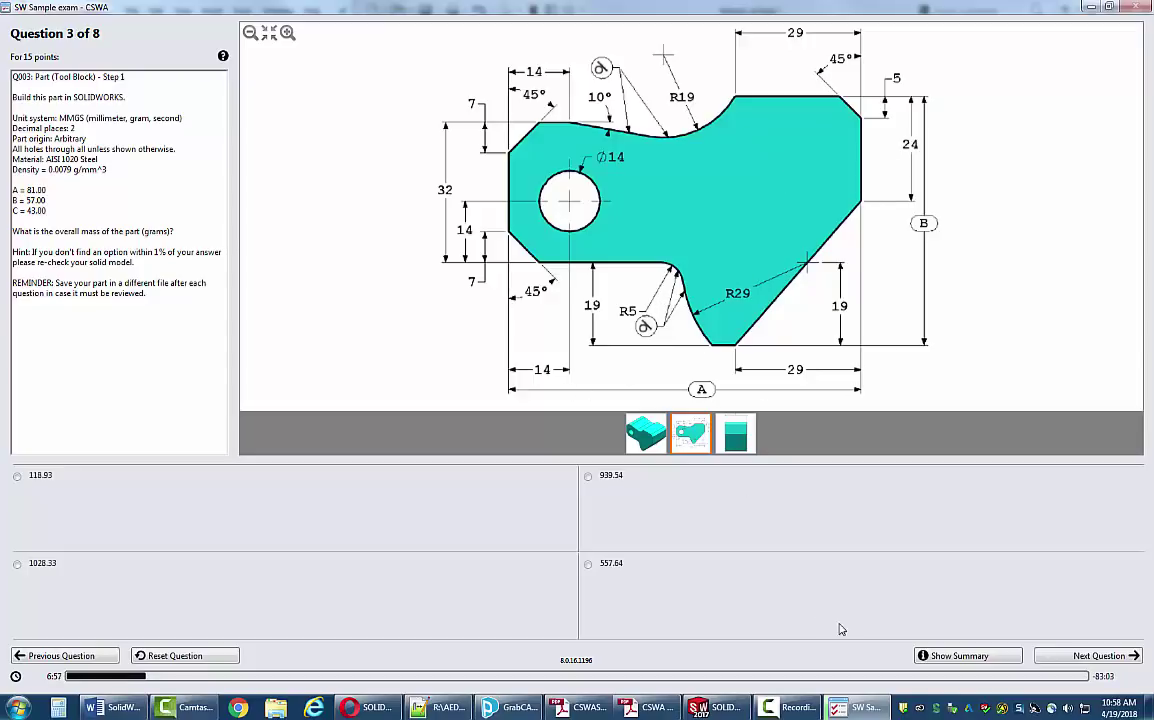
- Snap the SOLIDWORKS sketch to the right screen half beside the exam drawing
click(715, 707)
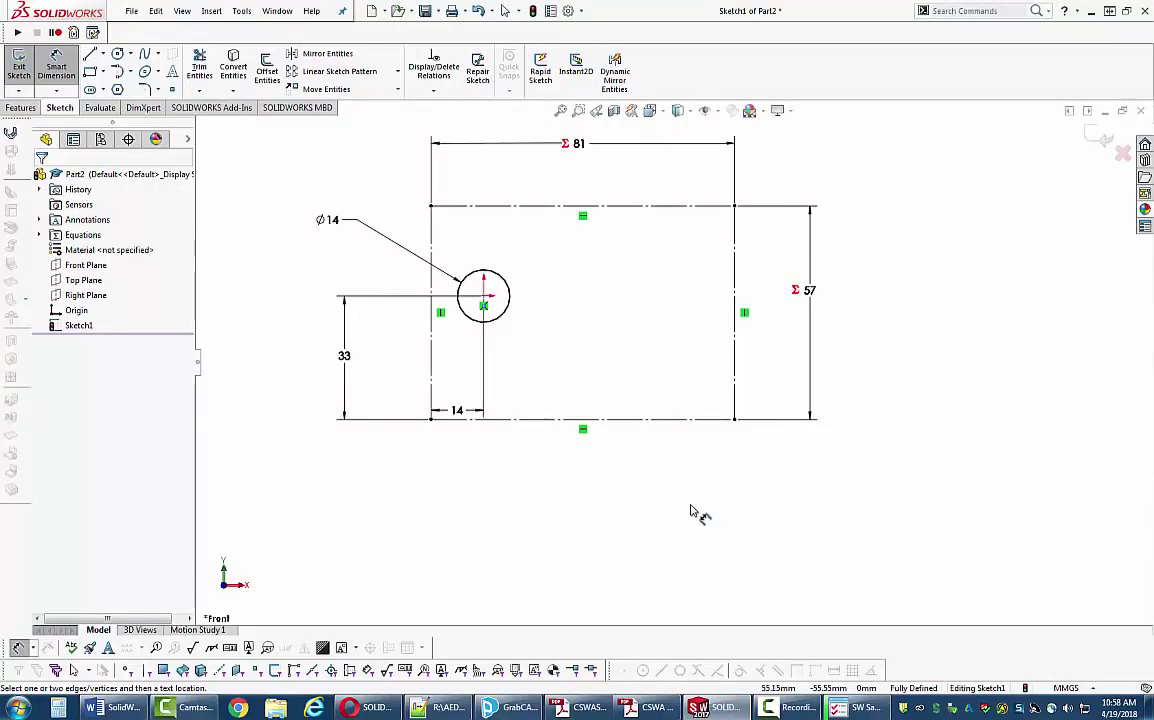
key(super+Right)
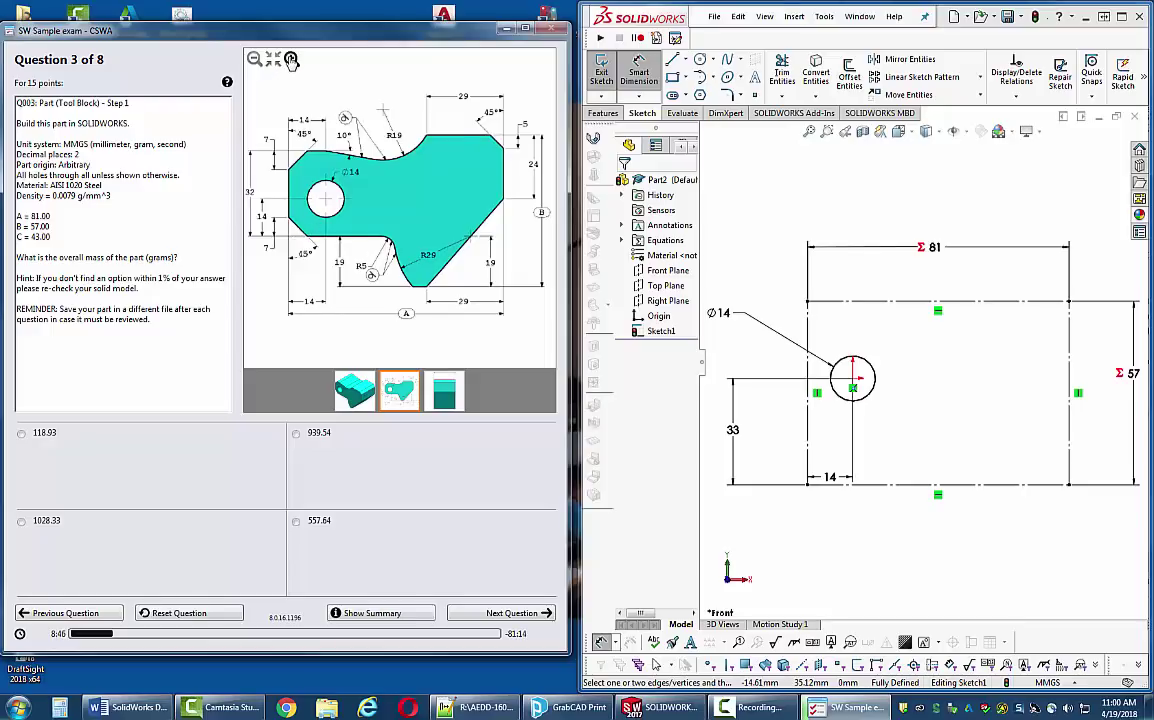
click(291, 59)
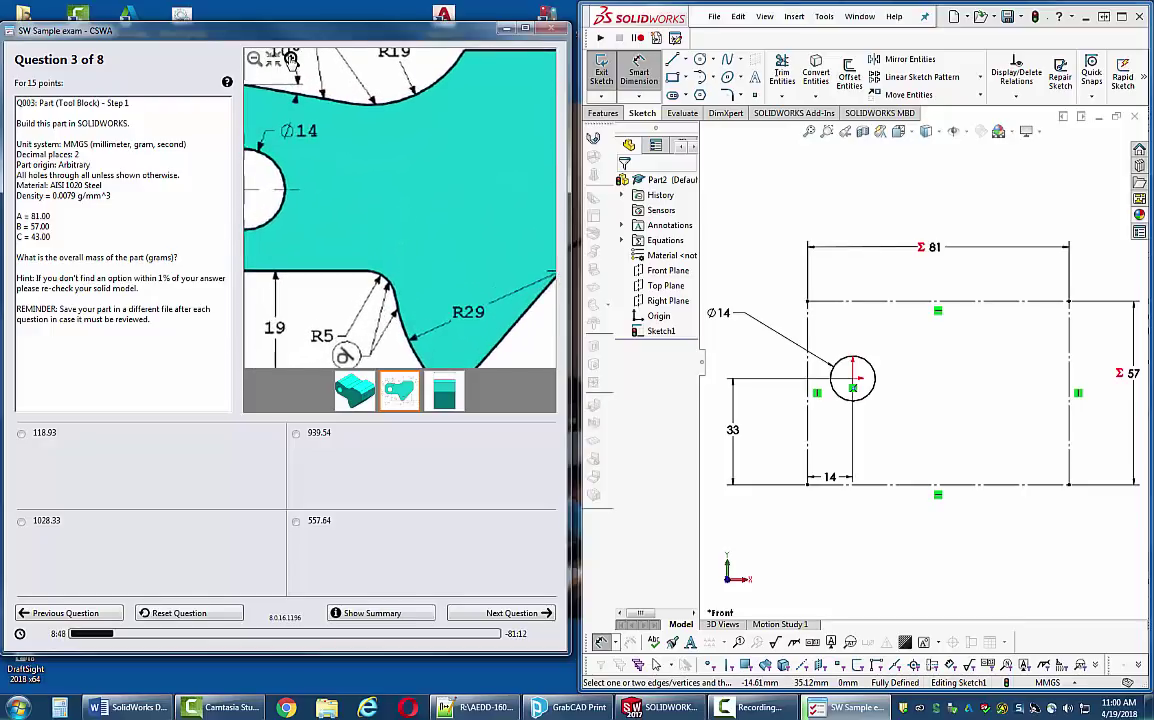
- Begin a sketch line on the construction rectangle's left edge above the hole
click(255, 58)
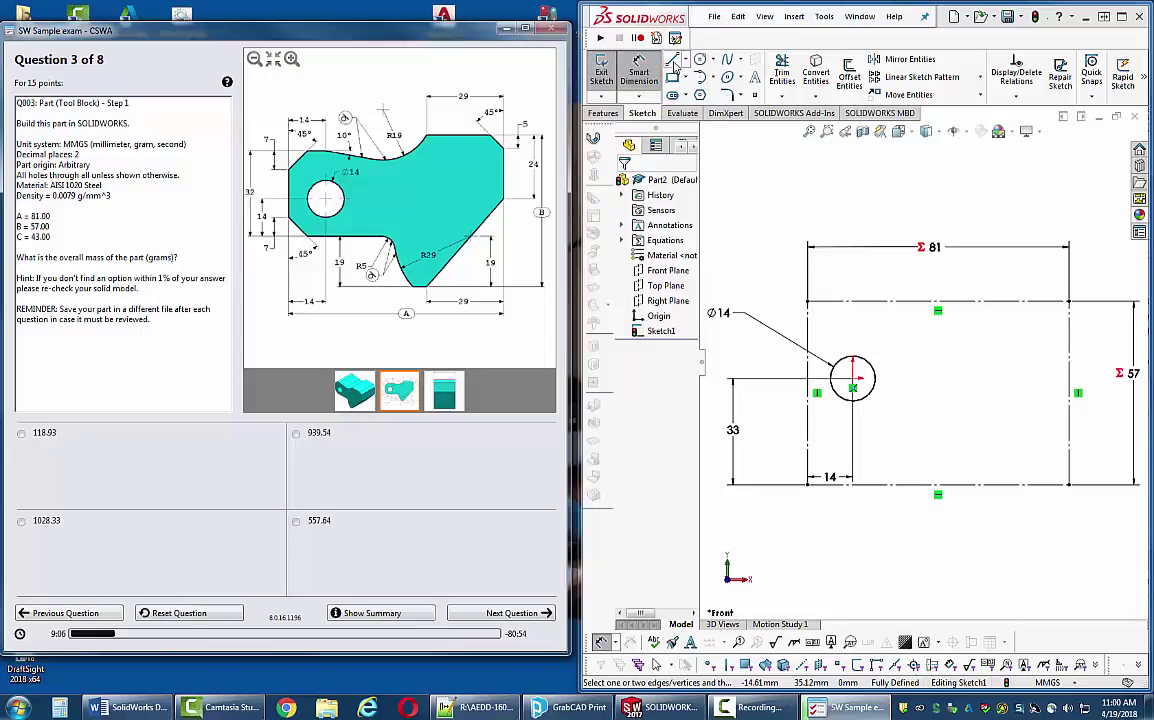
click(673, 59)
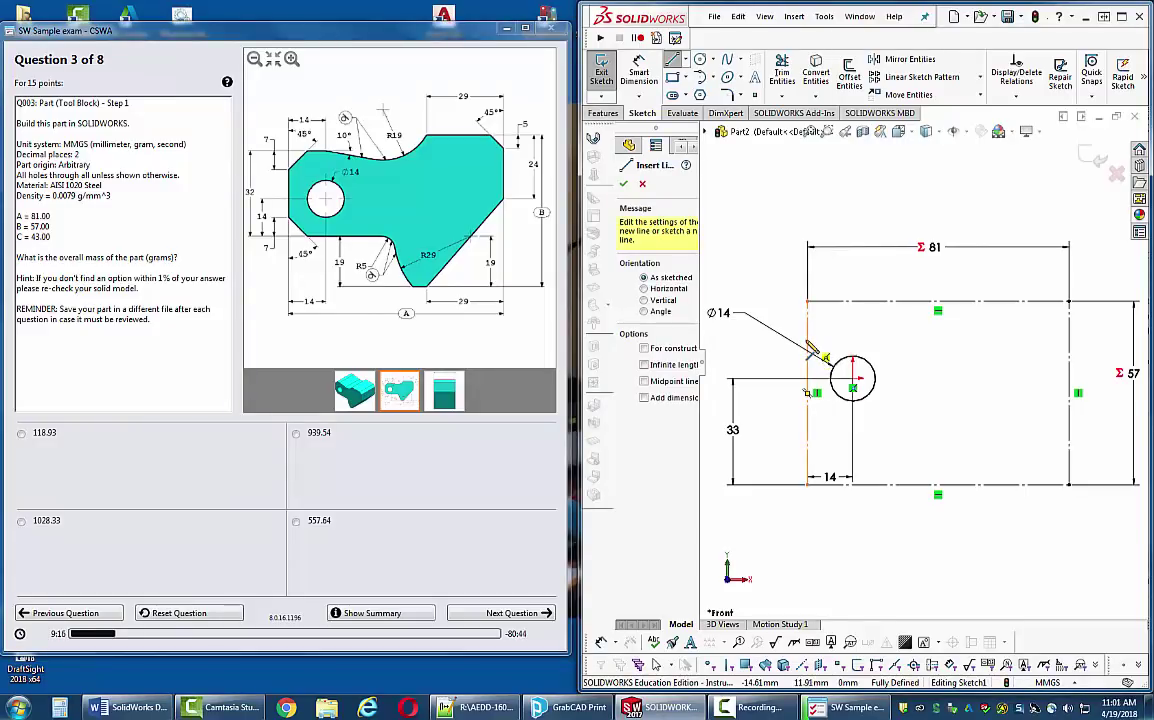
click(830, 322)
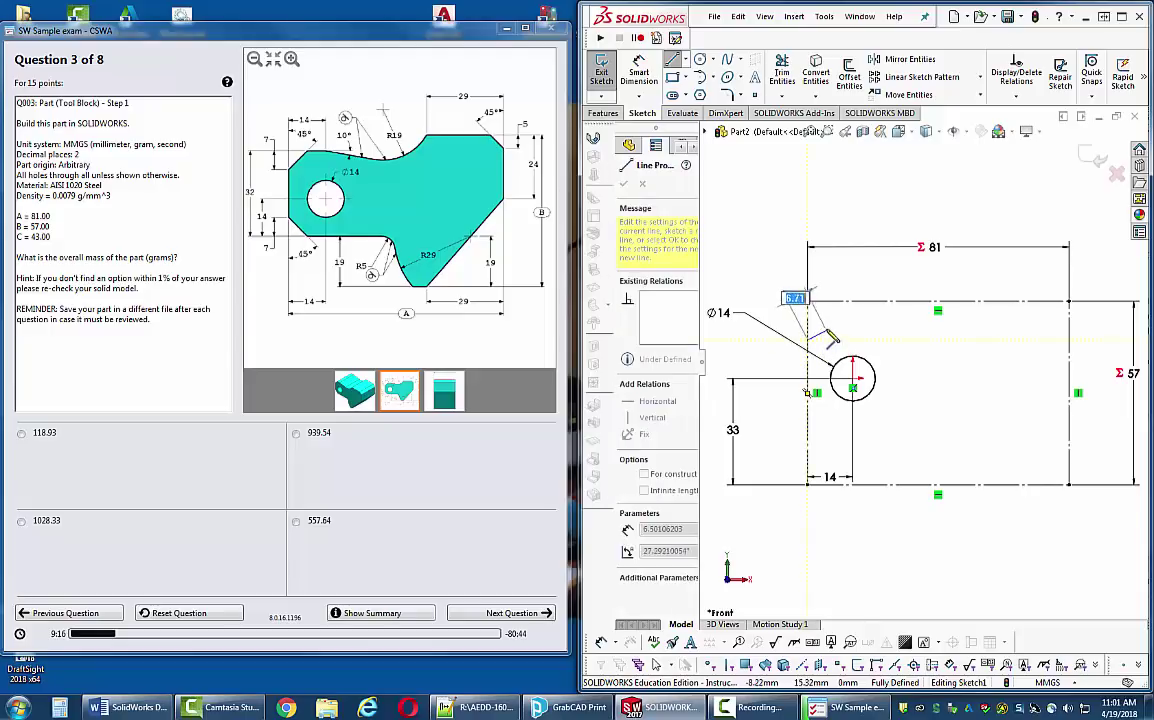
- Trace the outline's top edge, top-right chamfer, right side and slanted lower-right edge
click(876, 322)
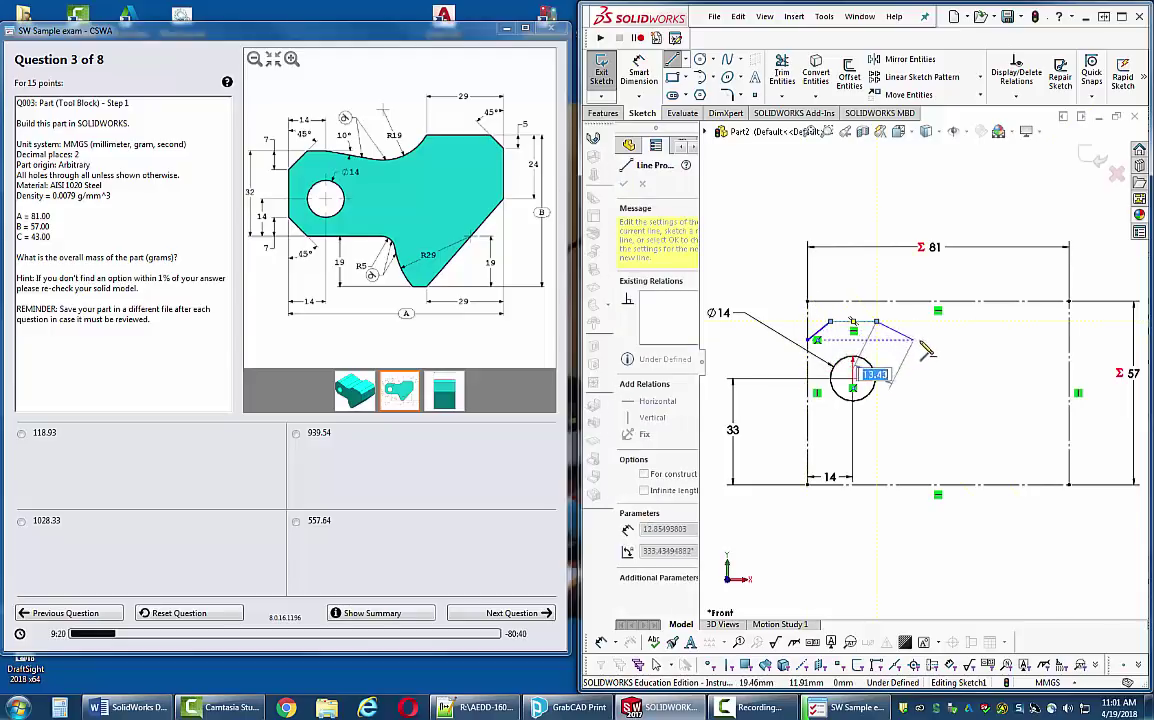
click(930, 338)
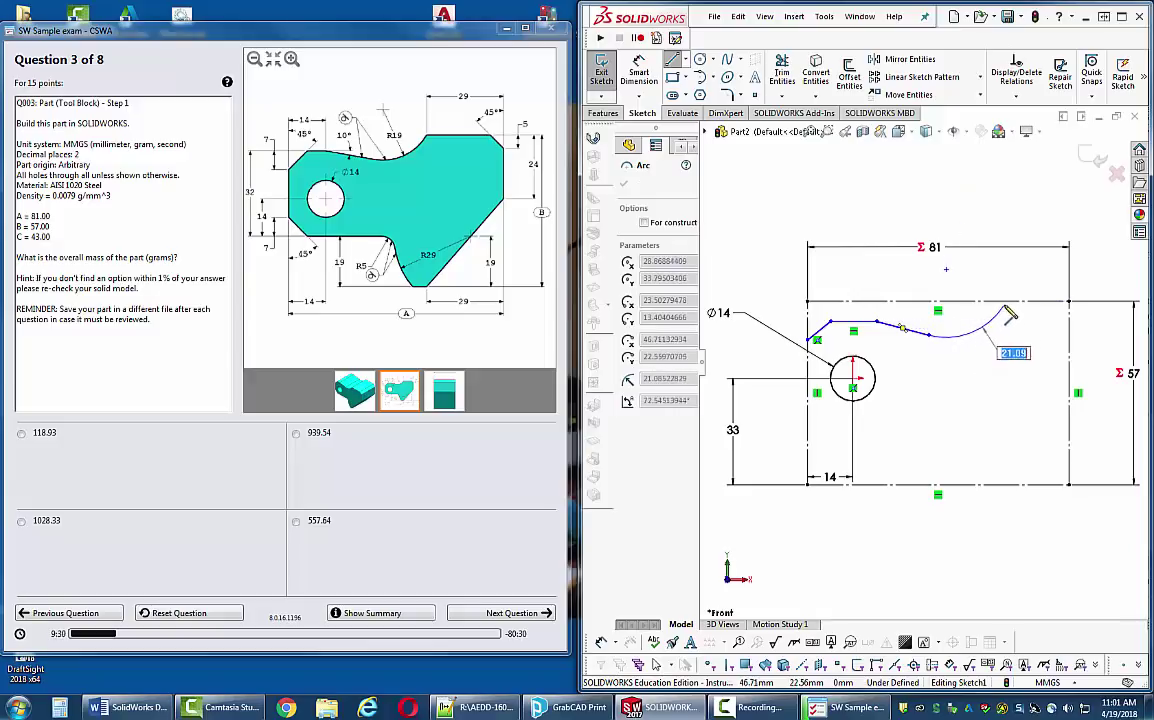
click(1005, 302)
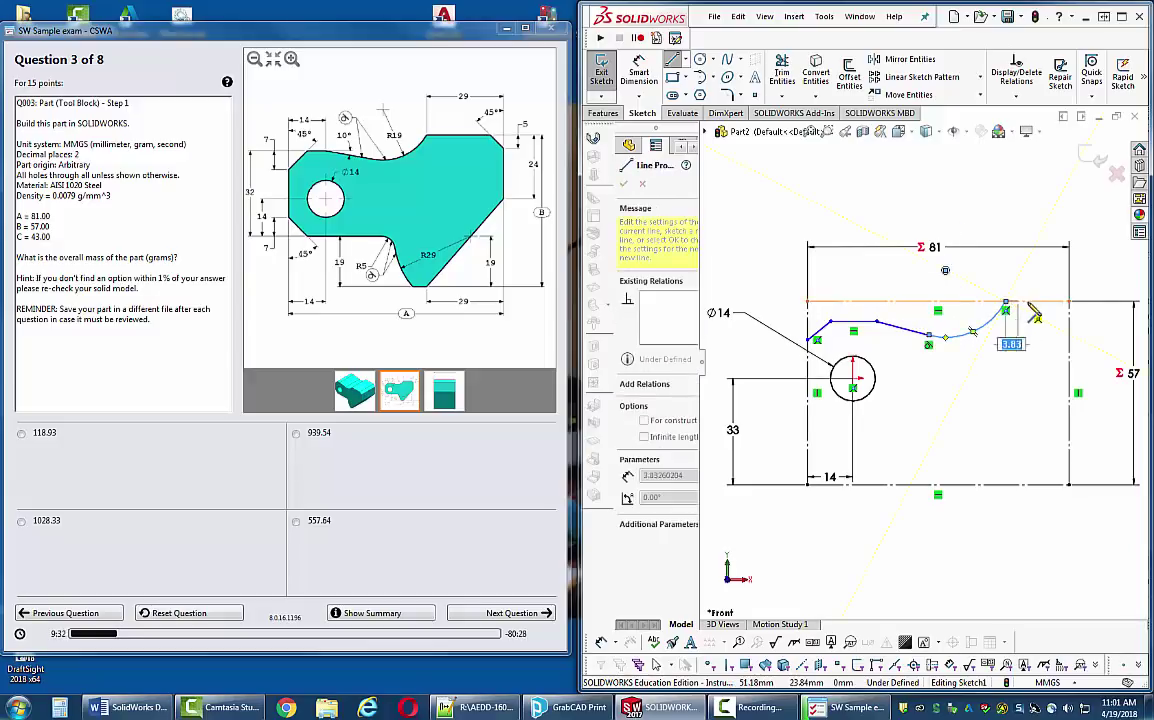
click(1043, 302)
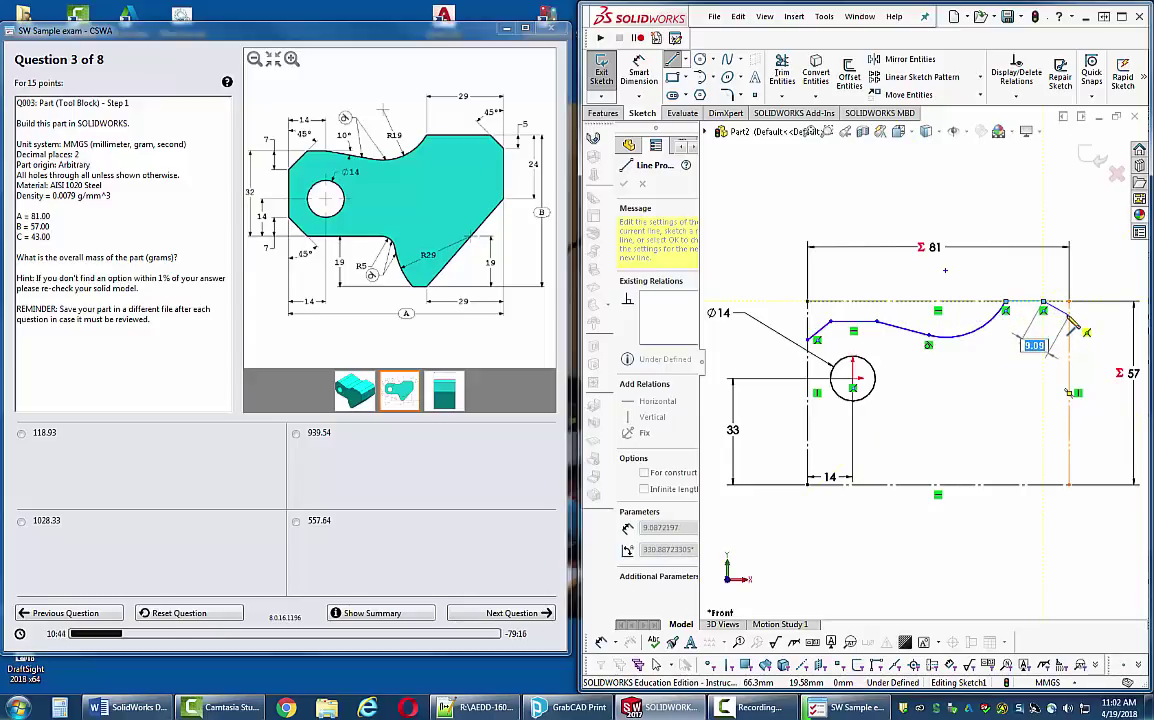
click(1071, 316)
click(1071, 385)
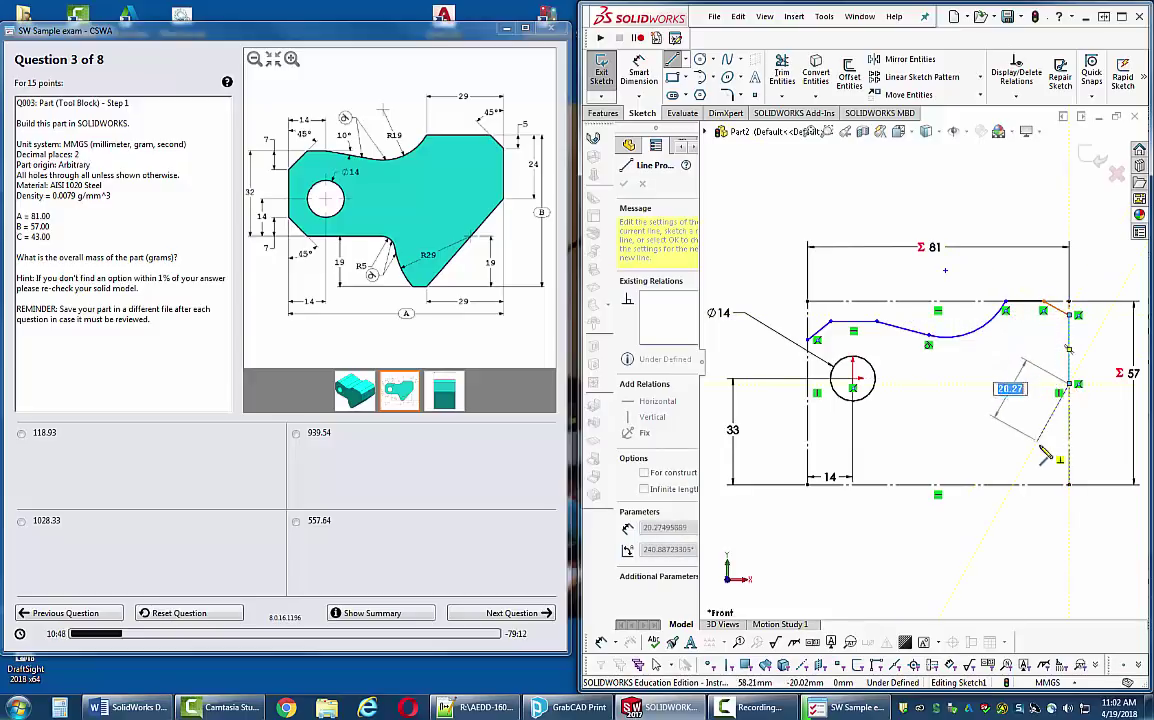
click(1034, 484)
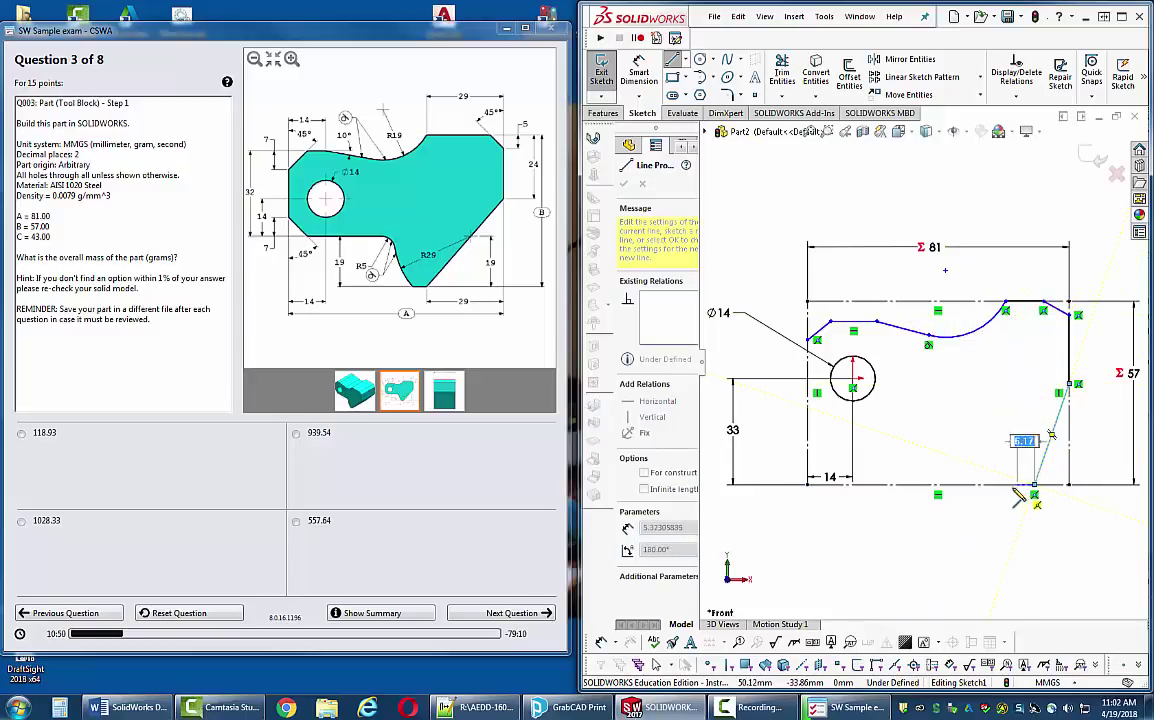
click(1001, 485)
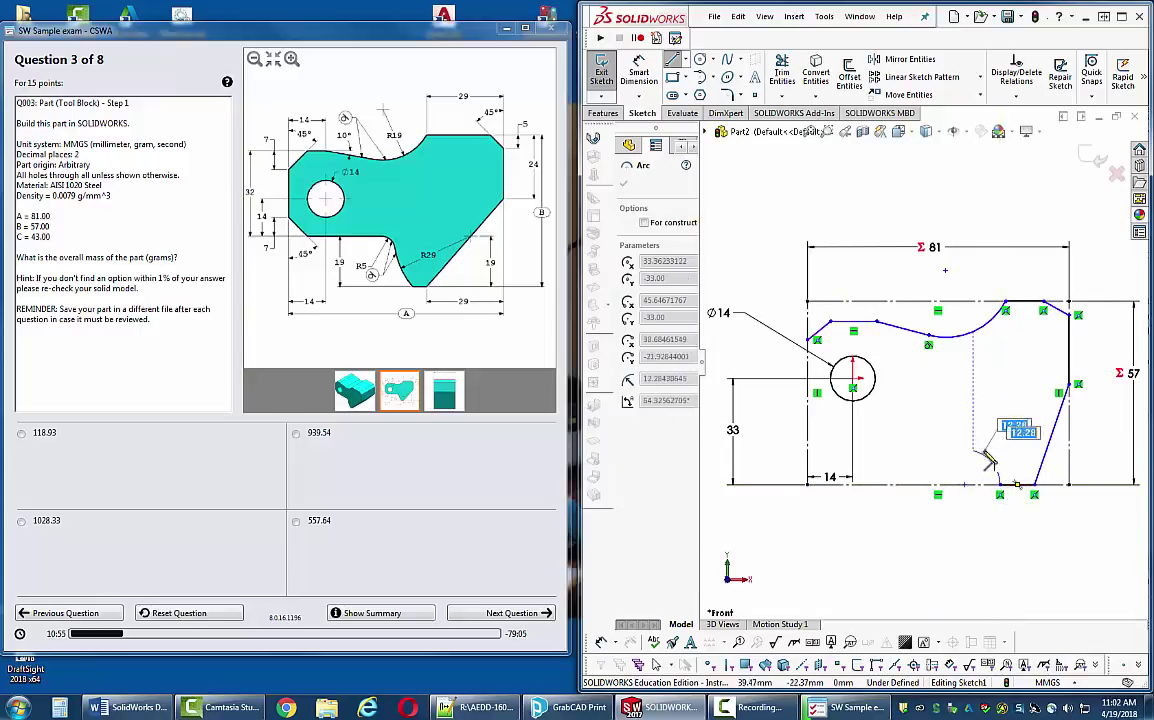
key(Escape)
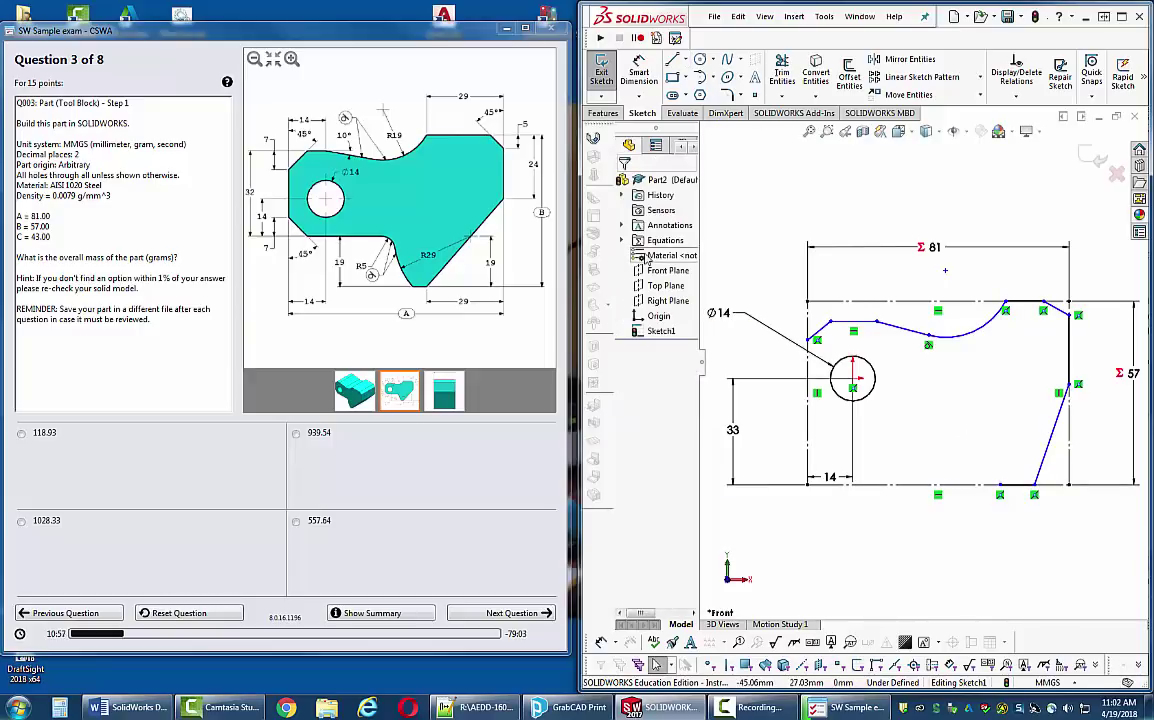
- Draw the left side, lower-left chamfer and lower edge, closing the profile with tangent arcs
click(674, 61)
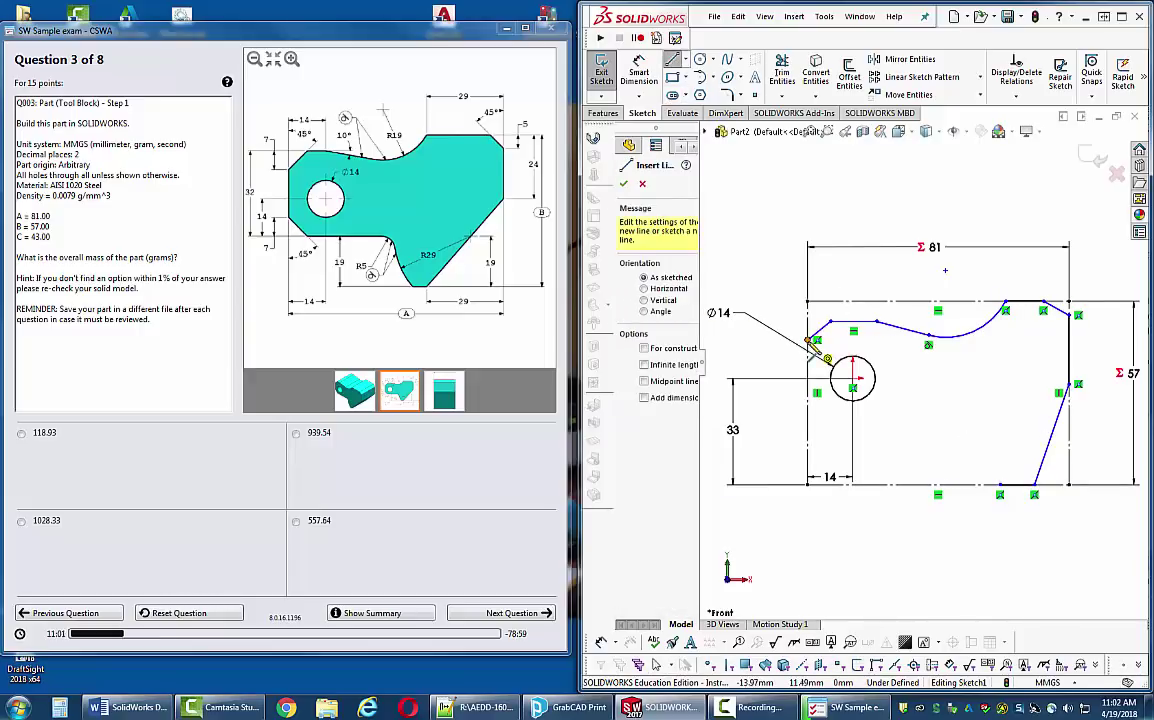
click(809, 341)
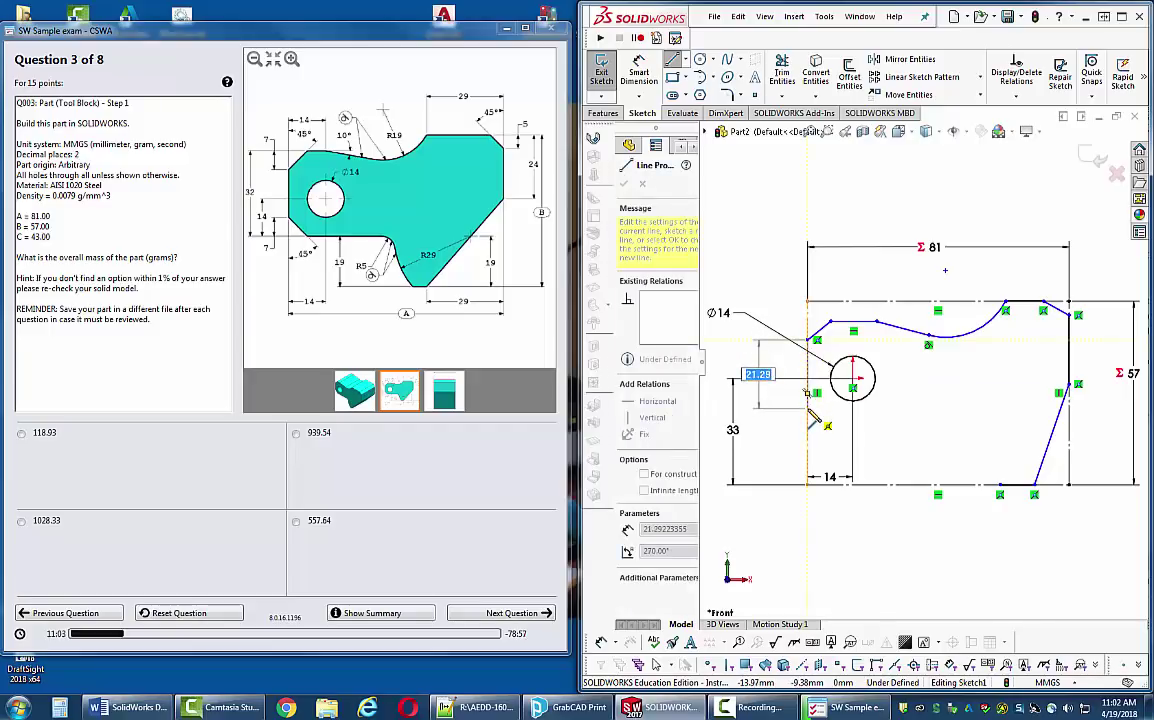
click(807, 410)
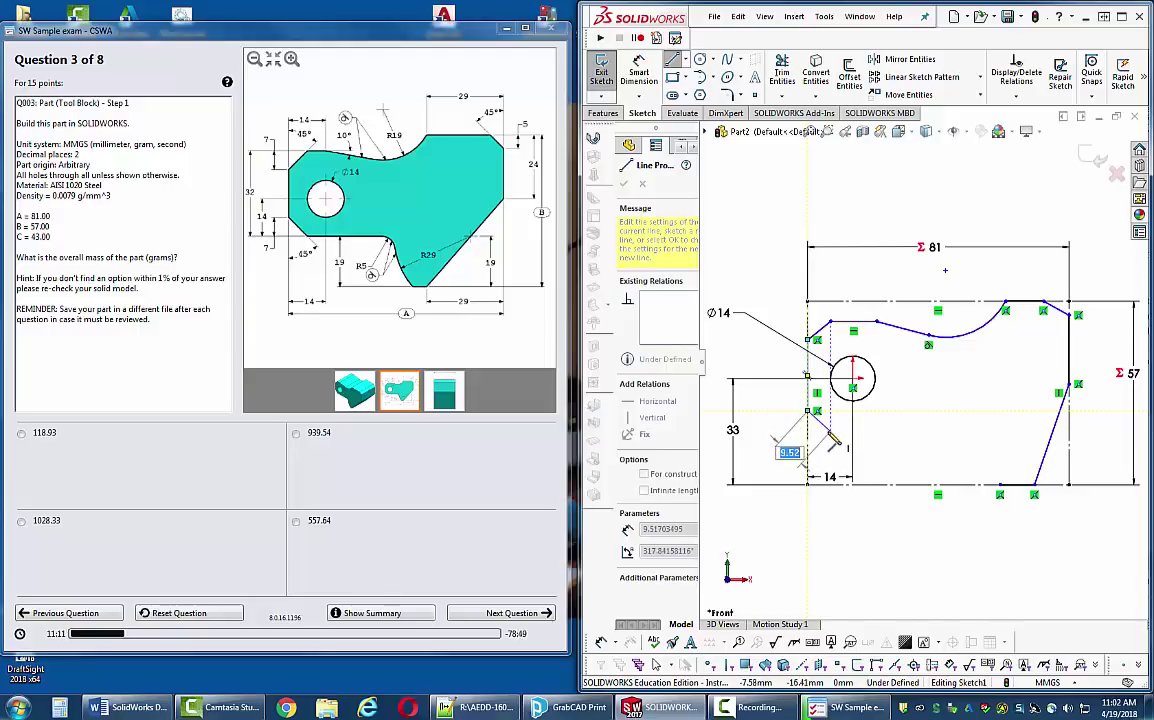
click(830, 430)
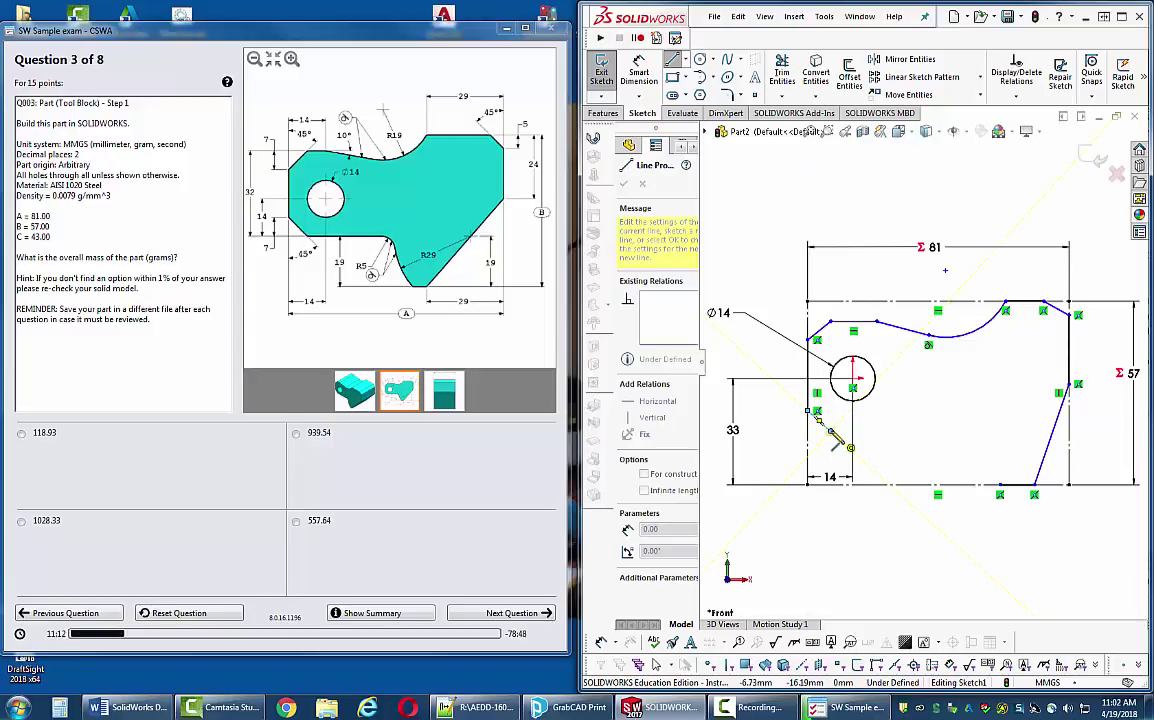
click(894, 432)
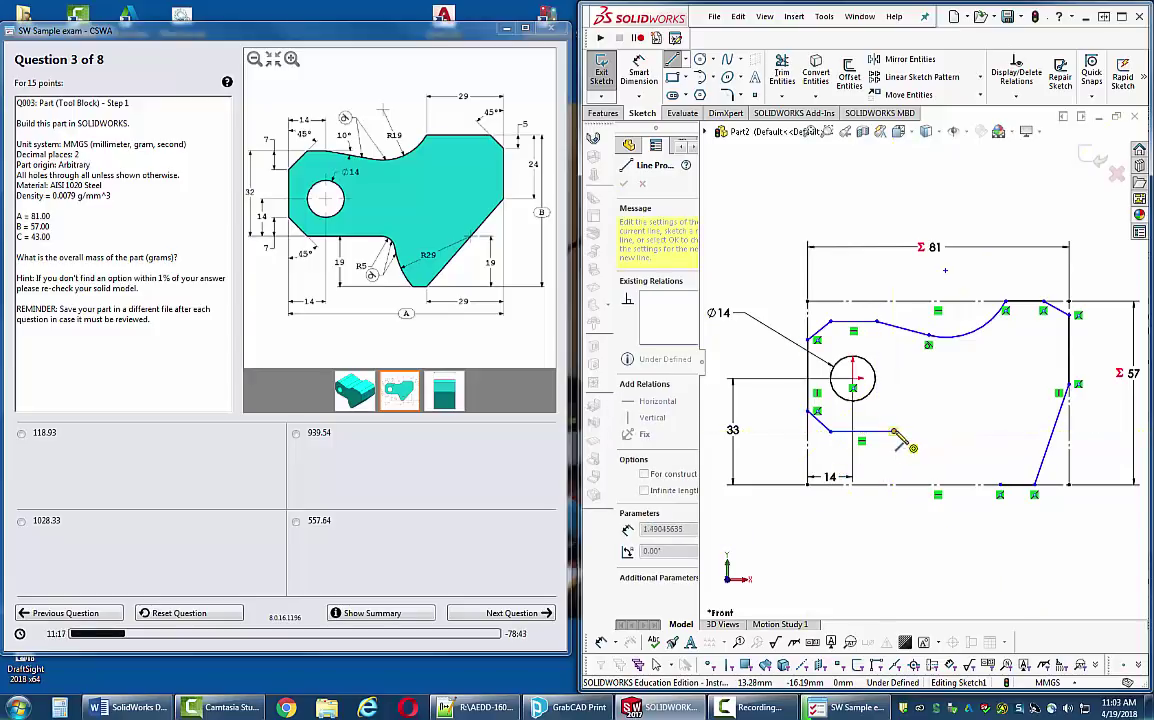
key(a)
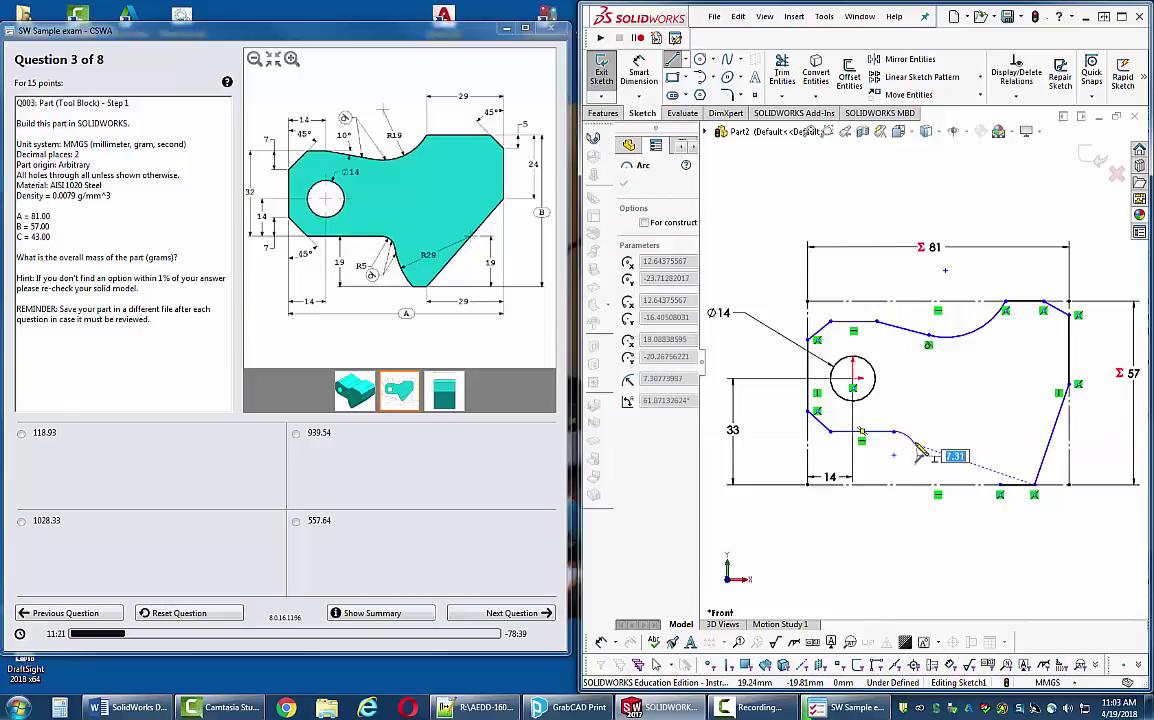
click(904, 436)
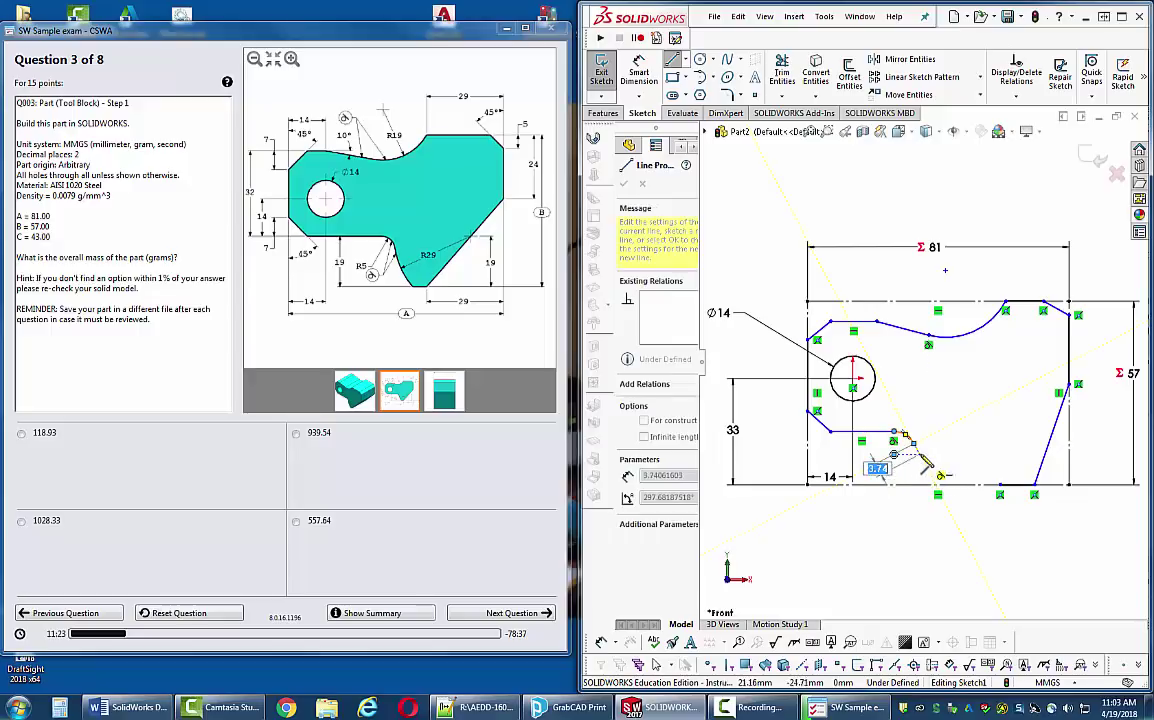
click(1001, 488)
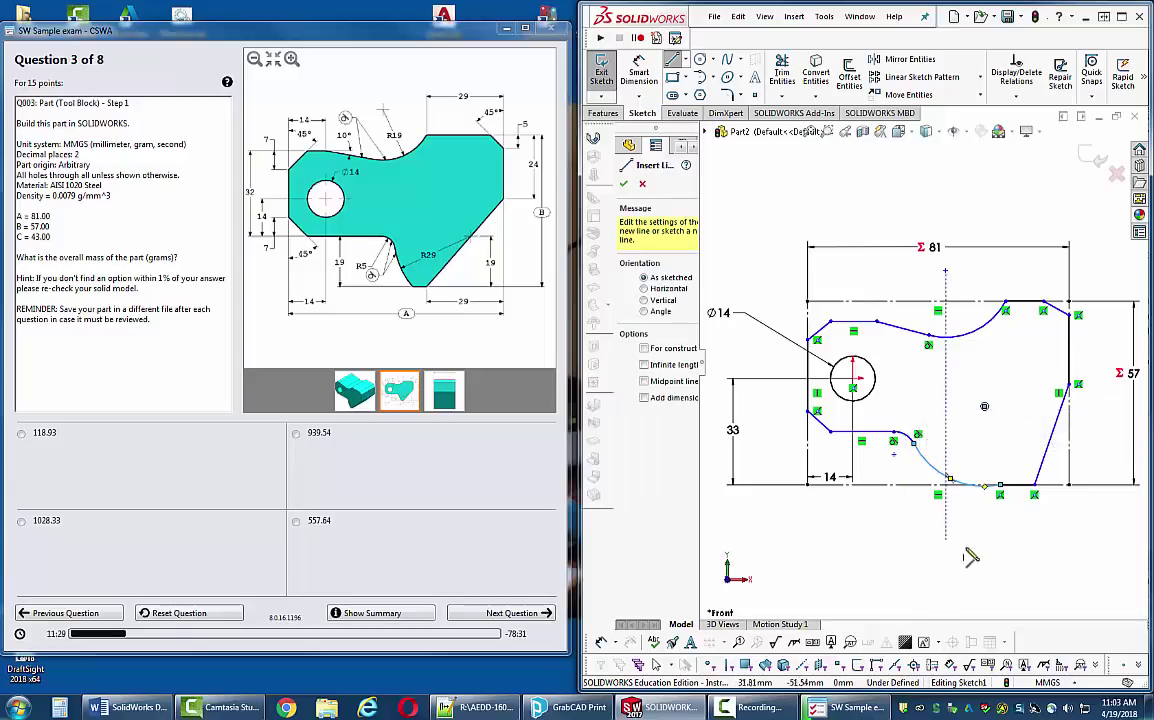
key(Escape)
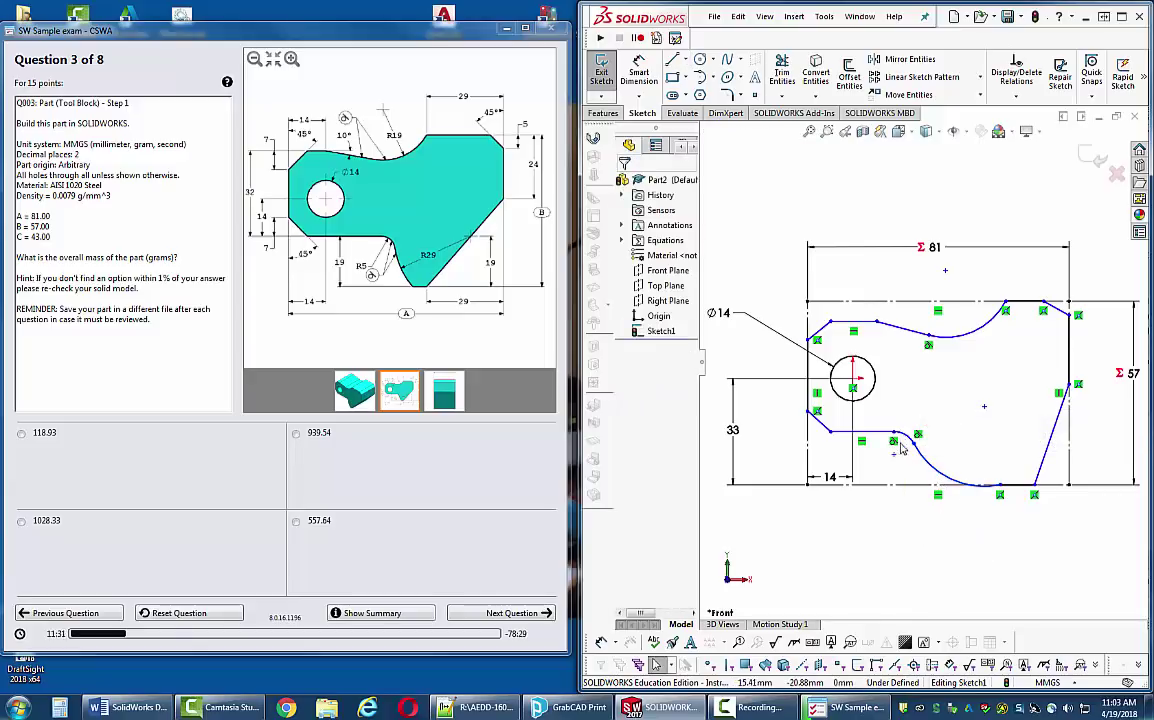
- Drag the lower, bottom-right and top line–arc junction points to match the exam drawing
drag(893, 440, 935, 437)
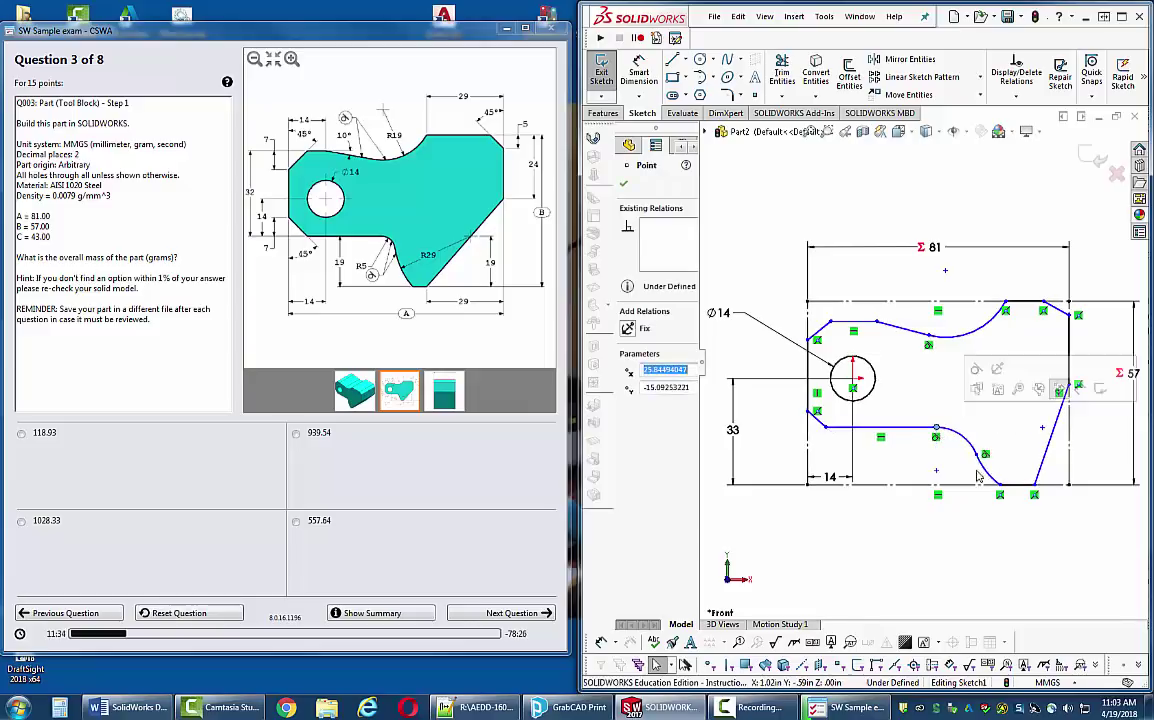
click(1030, 486)
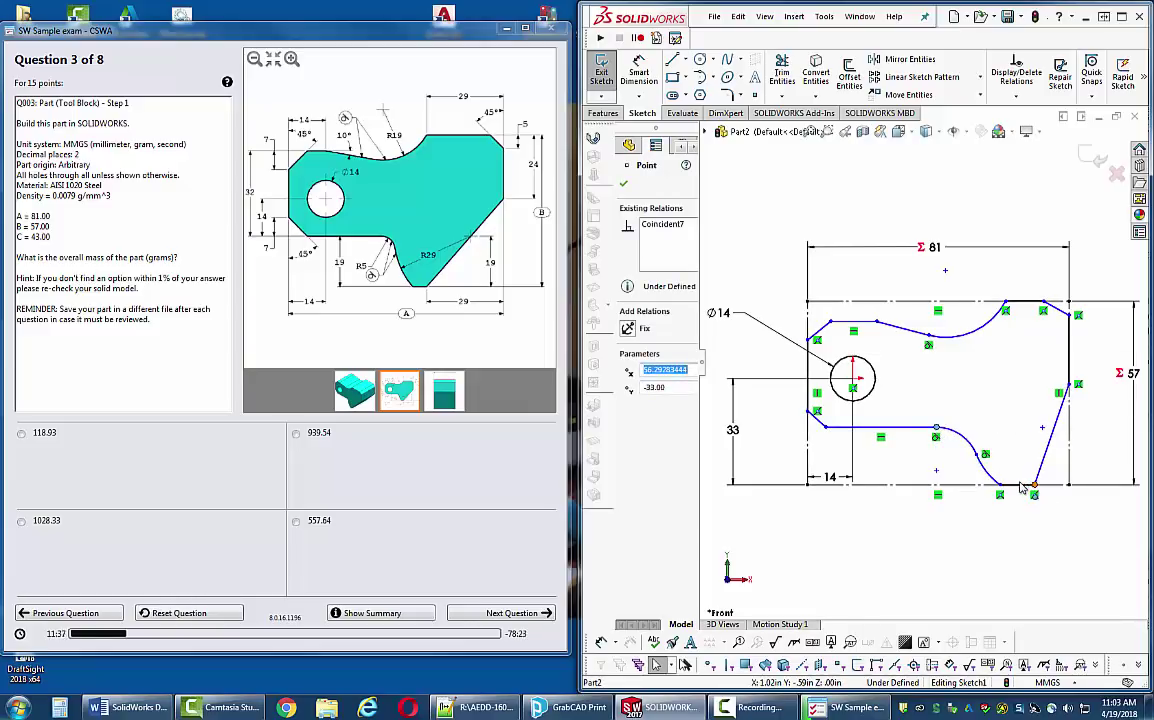
drag(1025, 487, 1018, 487)
drag(1006, 302, 985, 302)
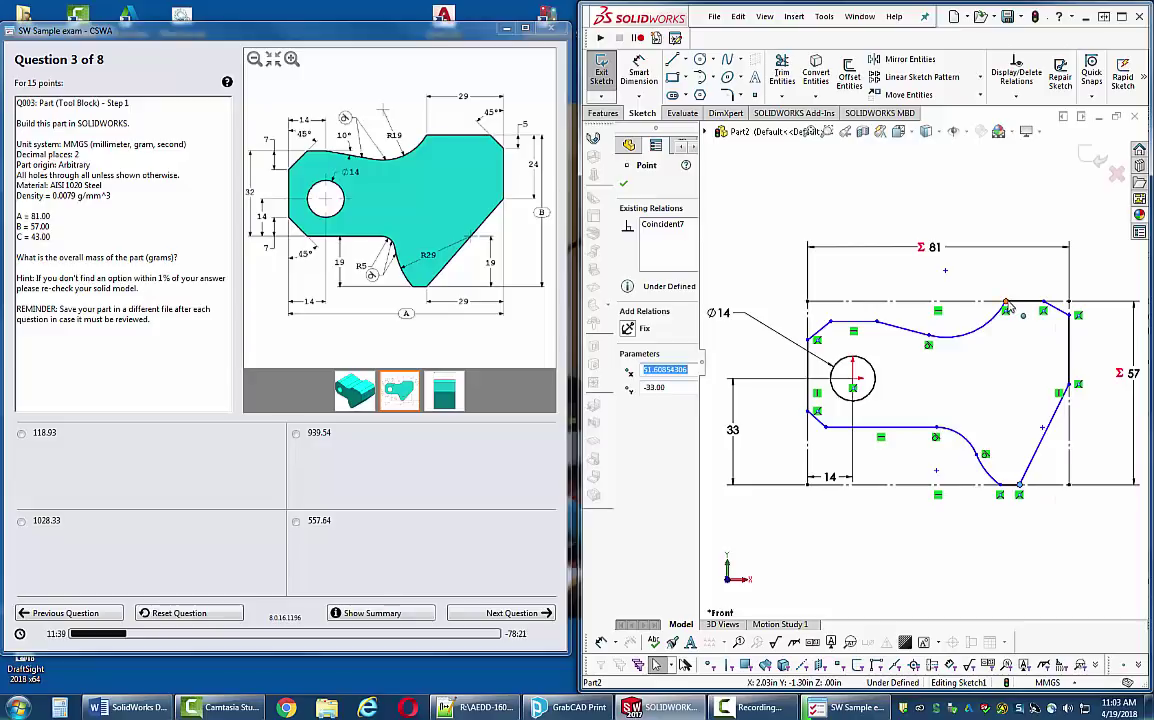
click(876, 323)
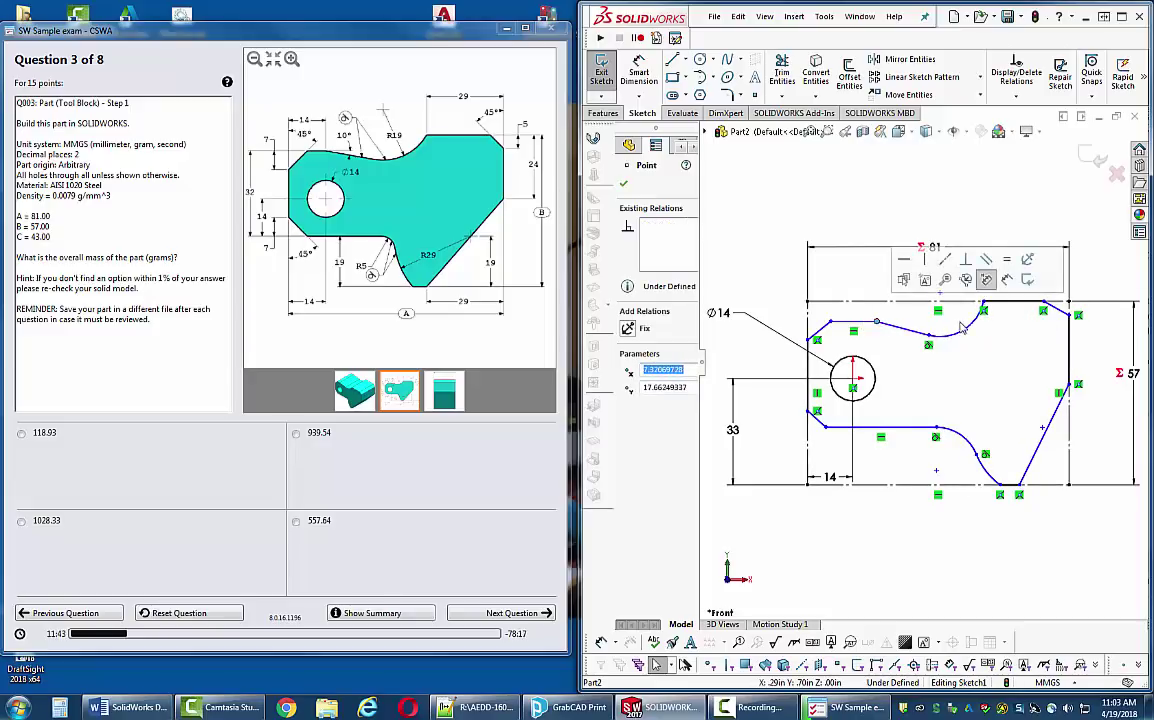
drag(873, 325, 866, 327)
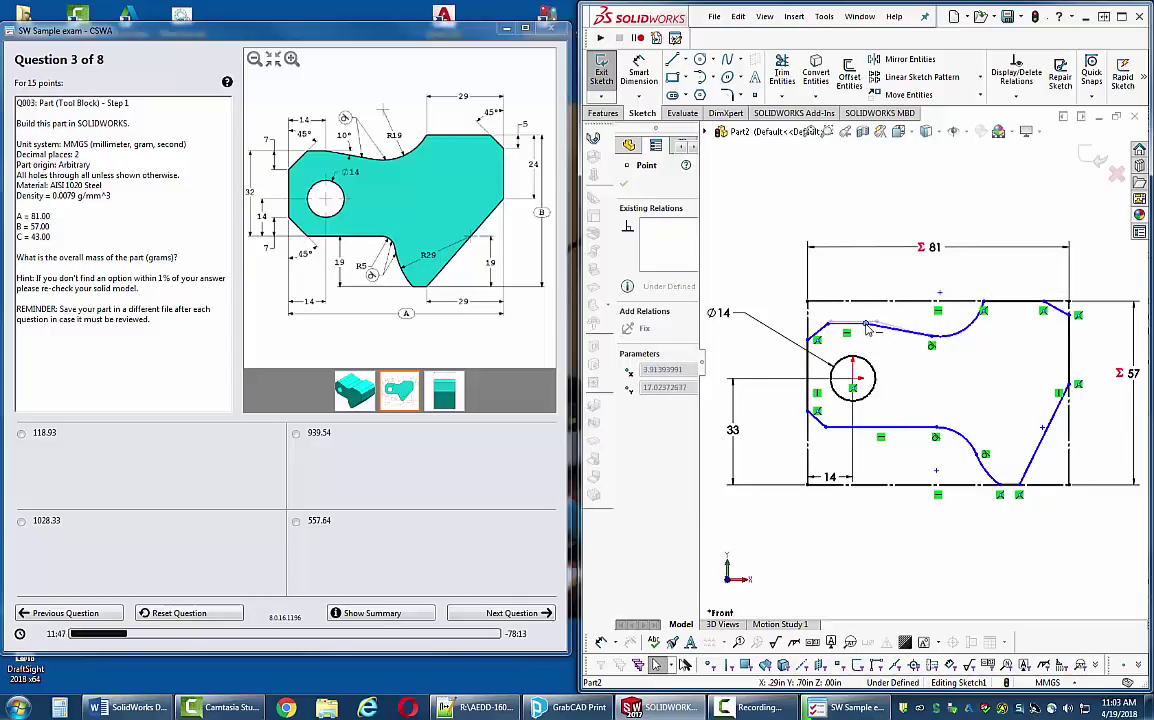
click(1082, 402)
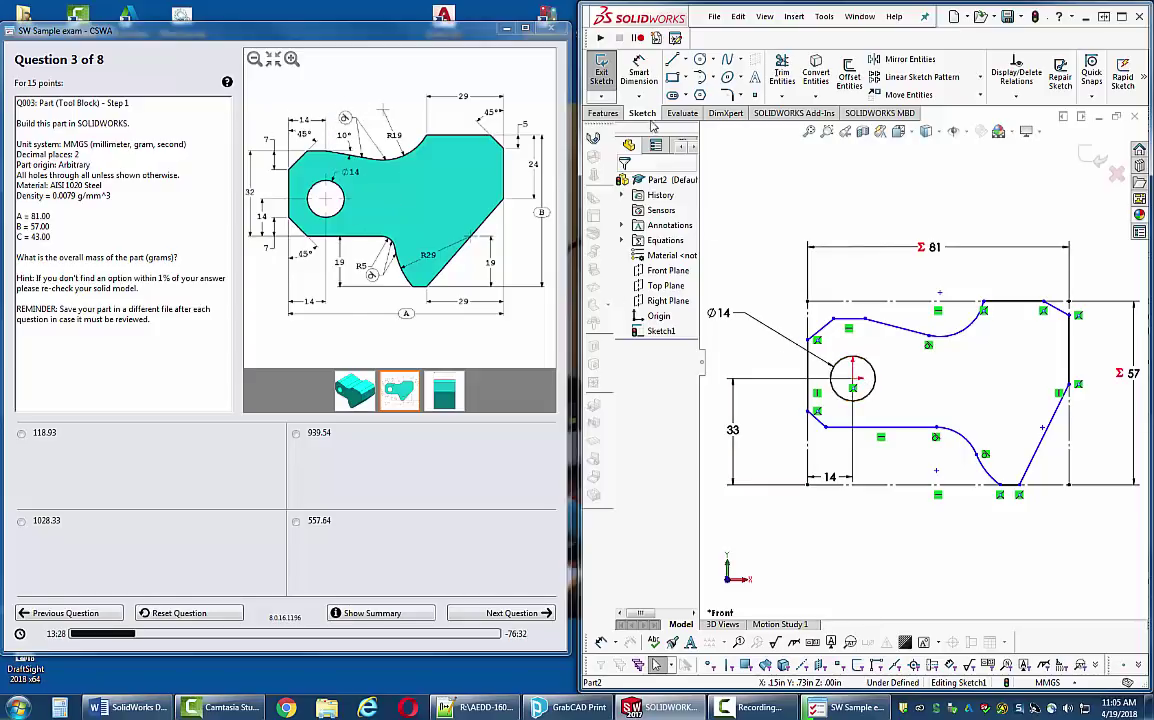
click(639, 75)
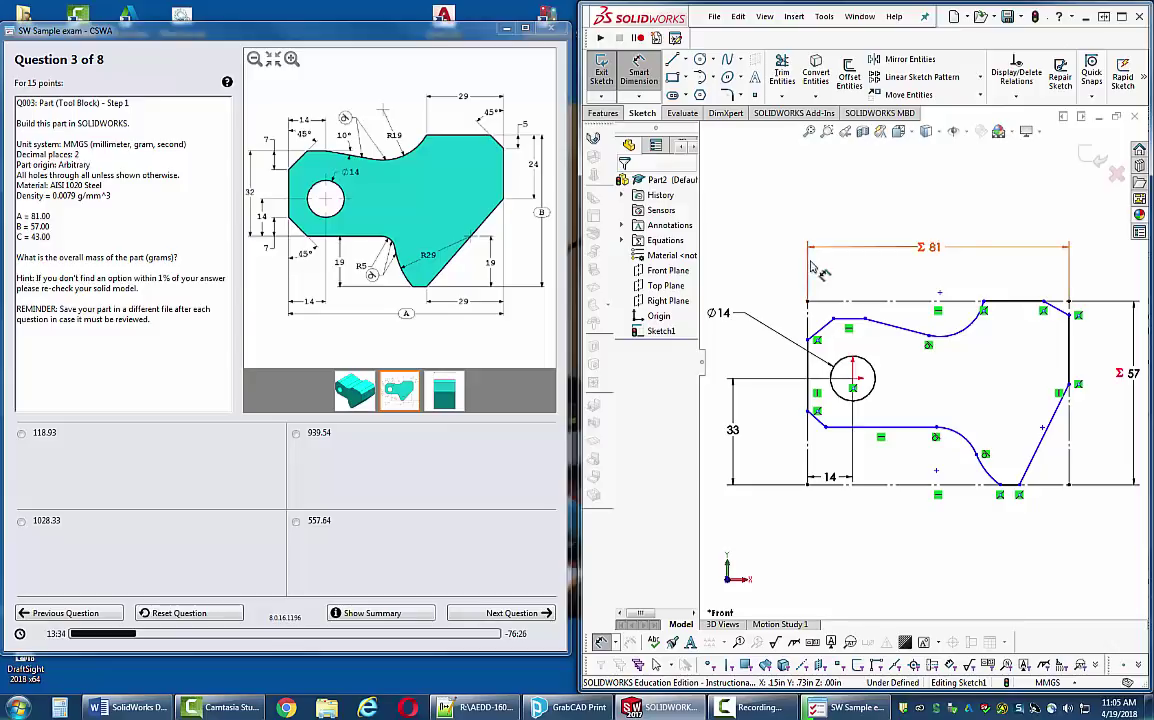
- Dimension the upper-left chamfer at 45° with 7 mm vertical and 14 mm horizontal distances
click(822, 334)
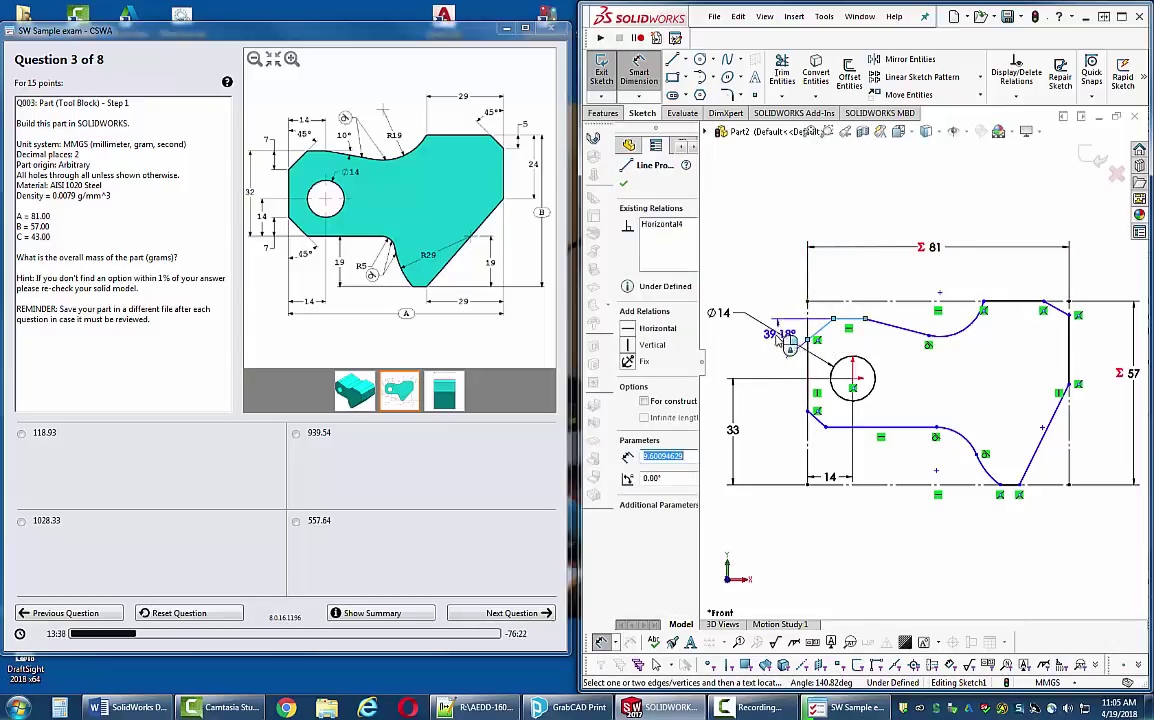
click(700, 315)
text(45)
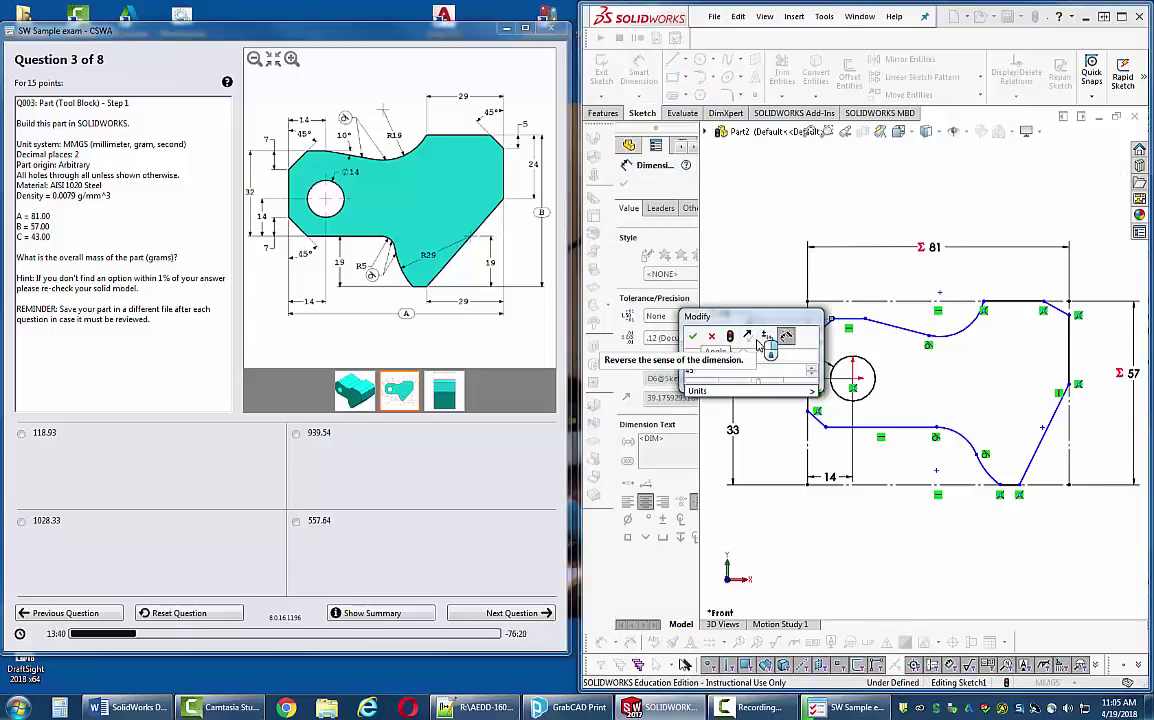
key(Return)
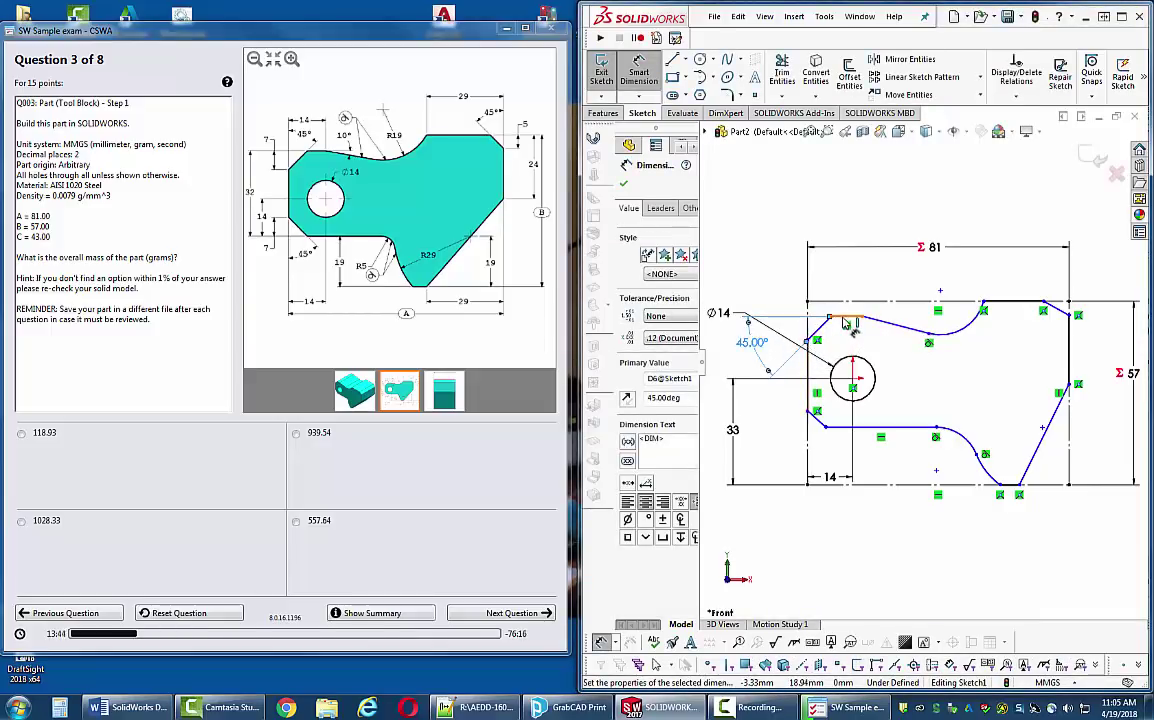
click(846, 317)
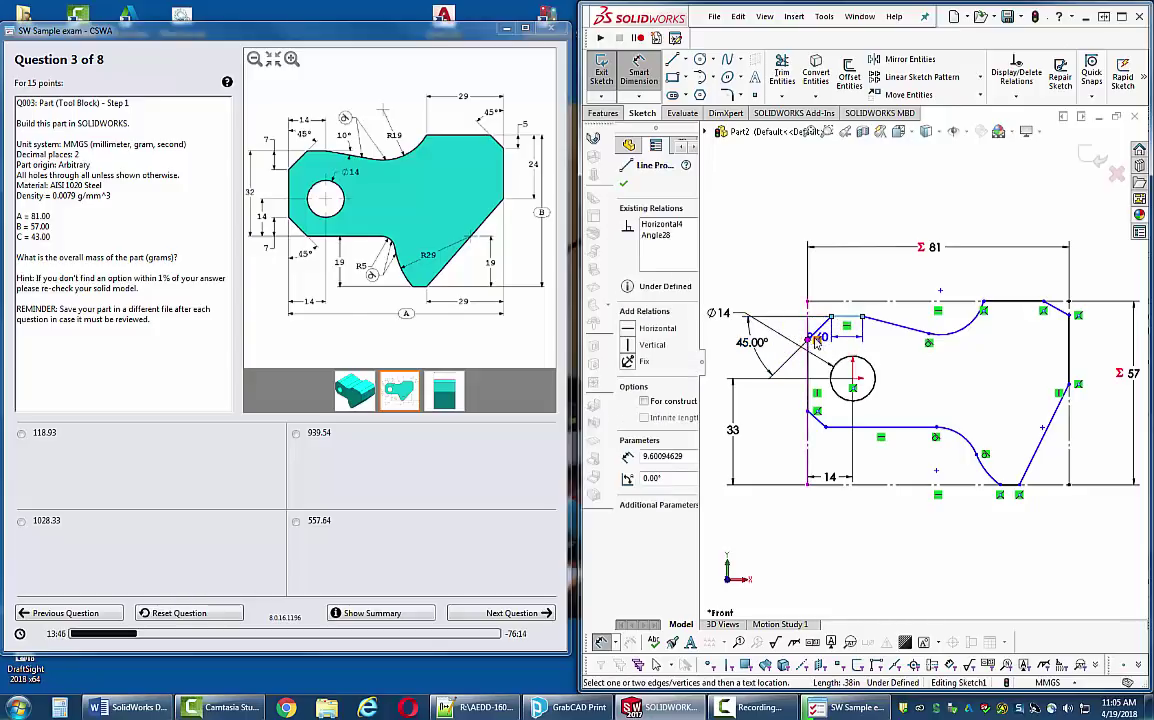
click(797, 338)
key(Escape)
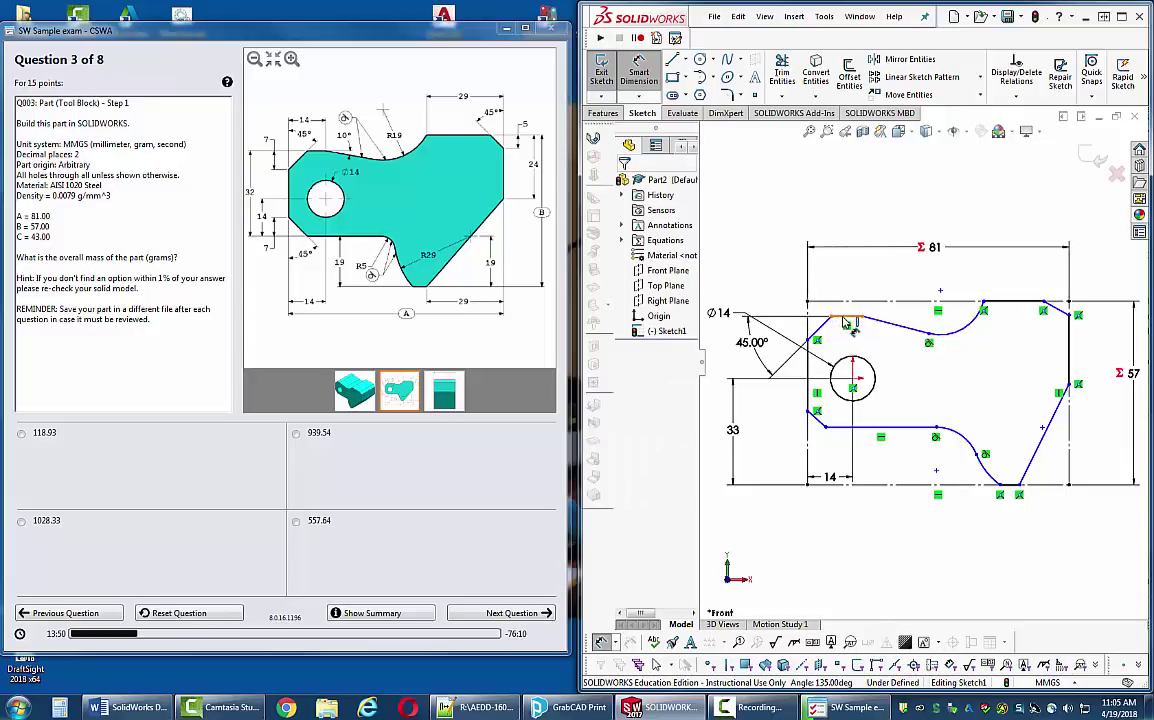
click(838, 317)
click(806, 340)
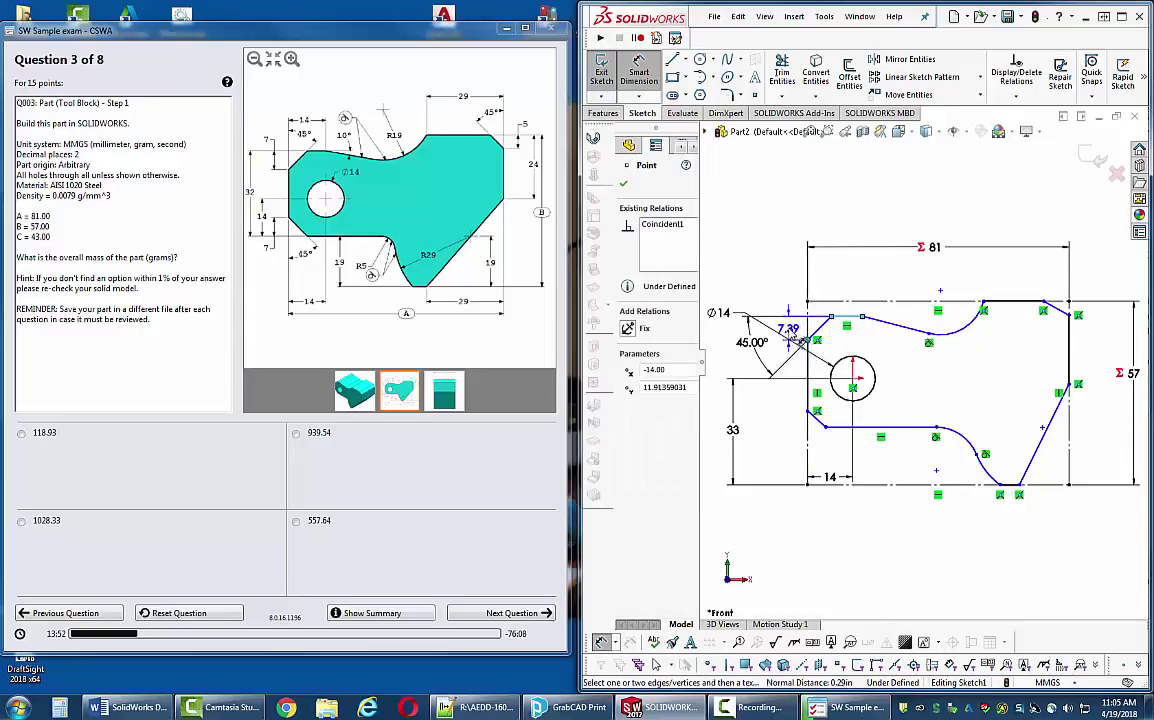
click(801, 335)
text(7.00mm)
key(Return)
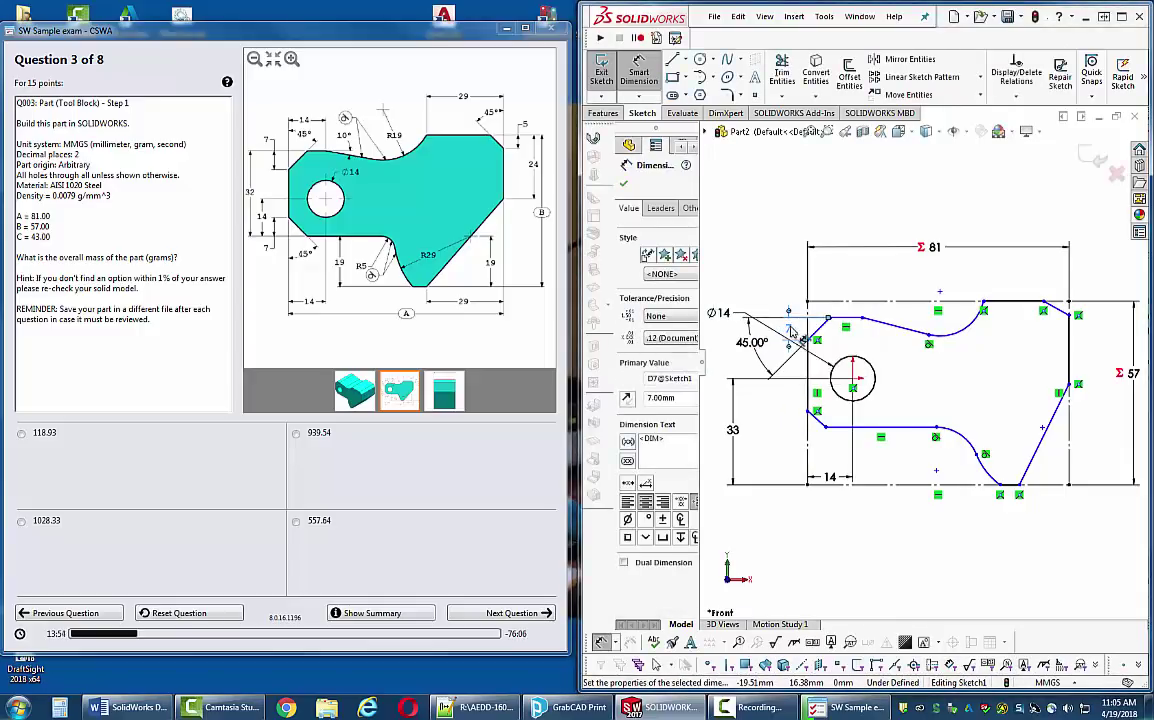
click(808, 365)
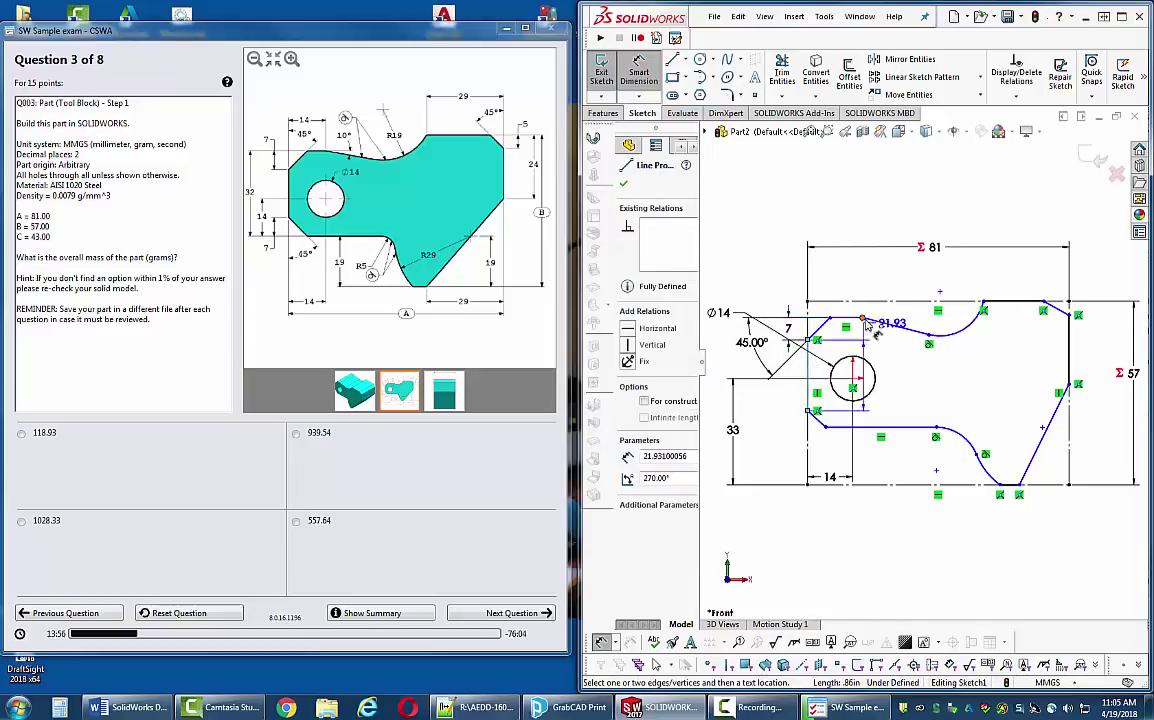
click(862, 318)
click(848, 278)
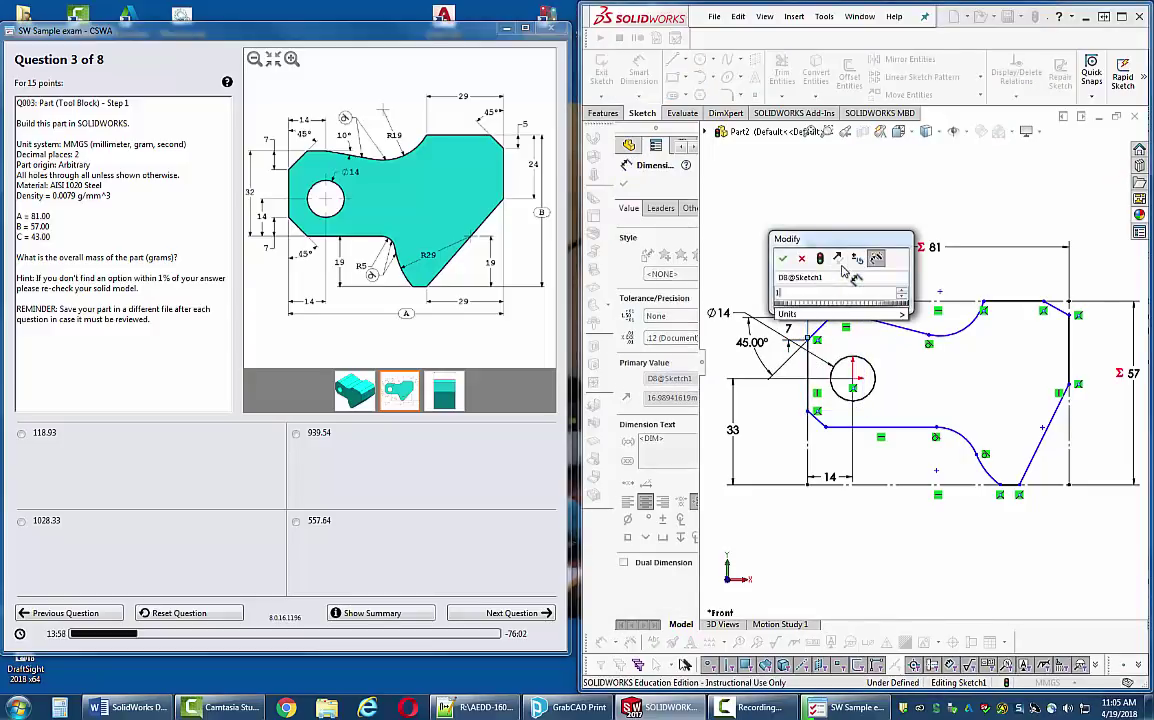
text(14)
key(Return)
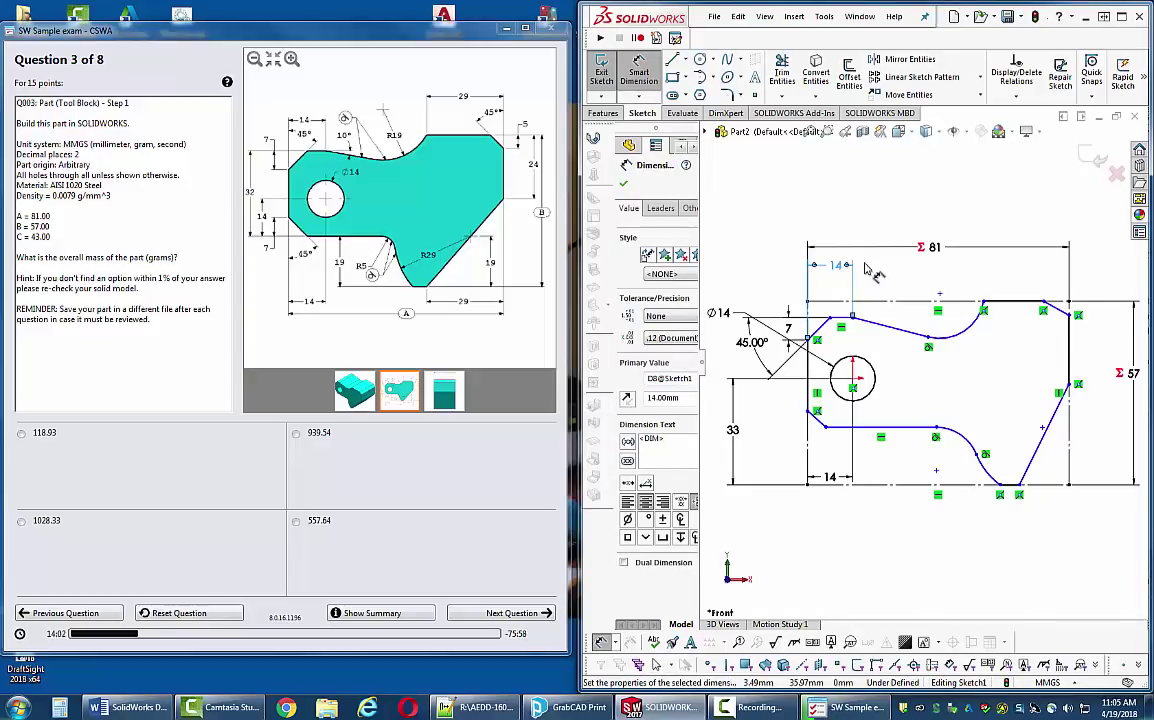
- Set the sloped top line to 10° and the following arc to R19
click(855, 321)
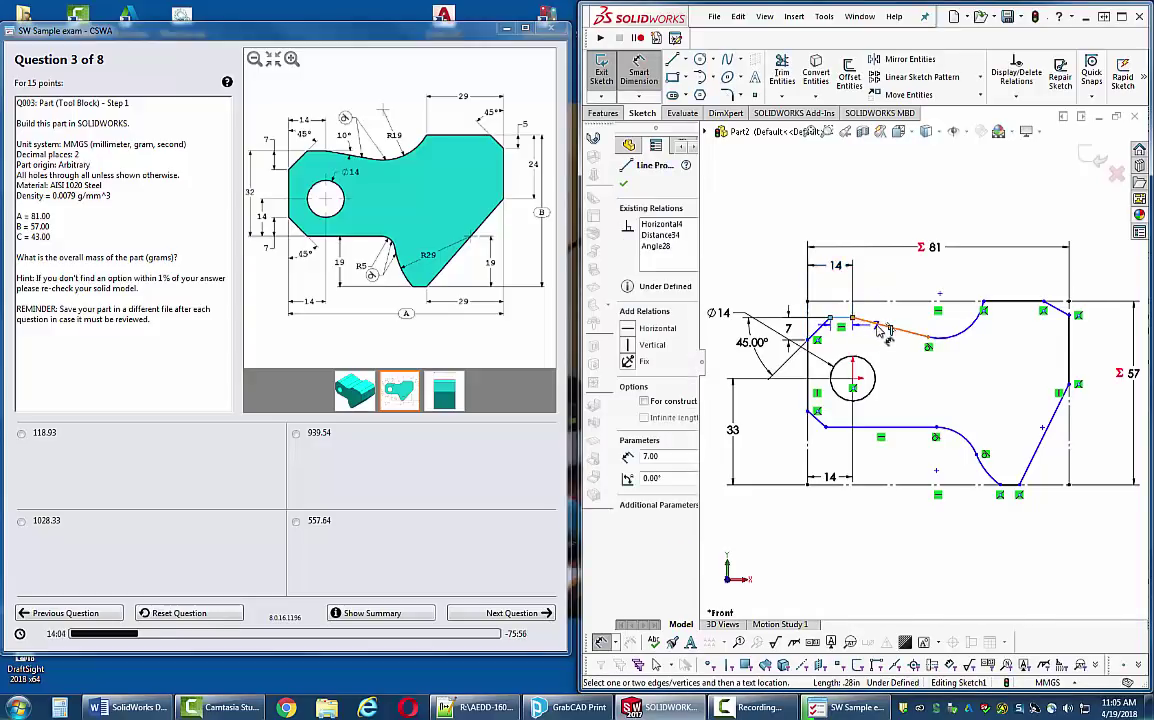
click(925, 333)
text(10)
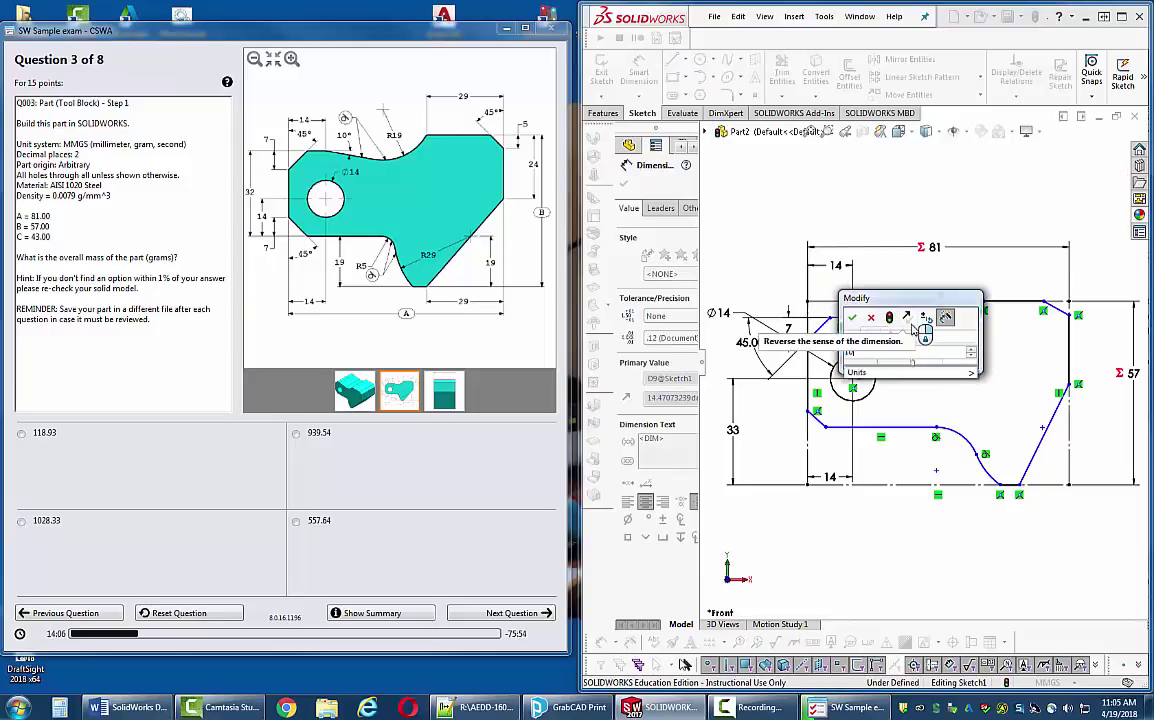
key(Return)
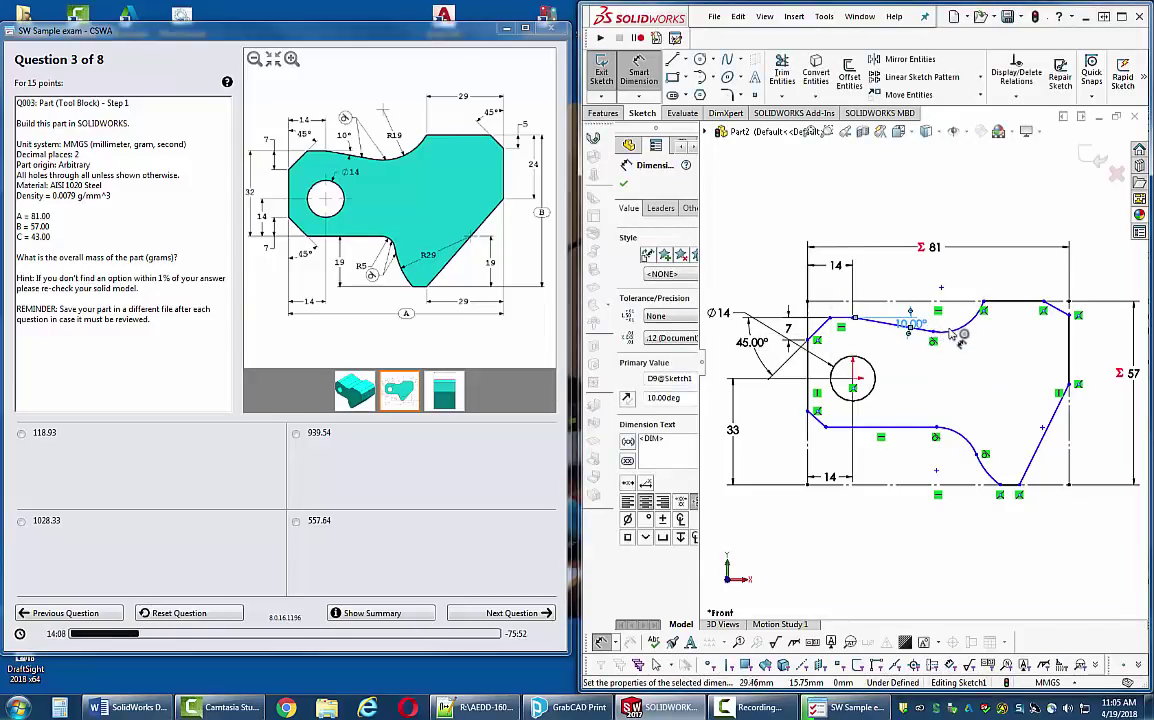
key(a)
click(945, 338)
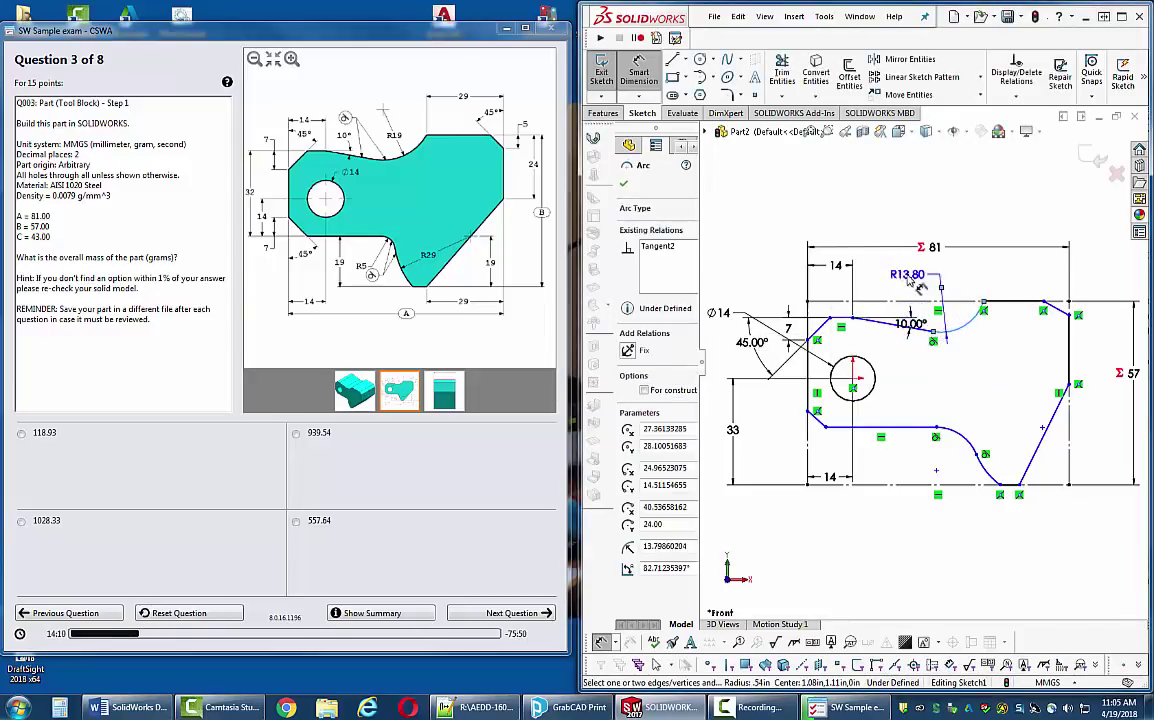
click(906, 278)
key(Return)
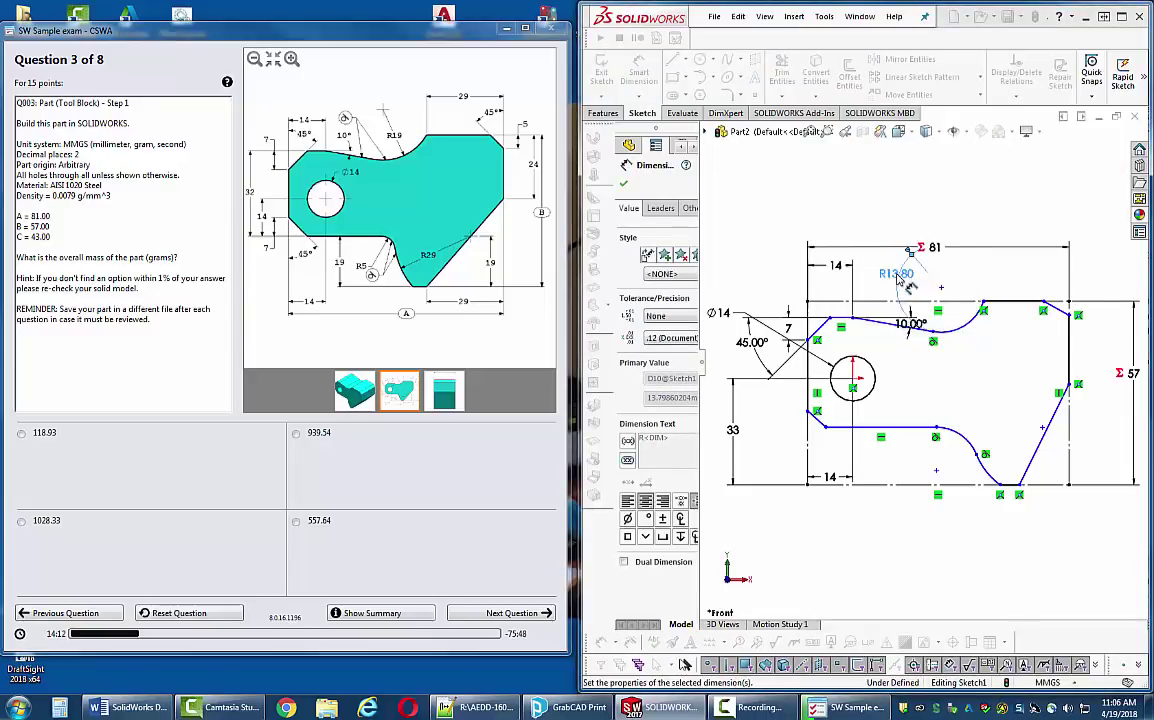
drag(905, 283, 892, 278)
click(1047, 292)
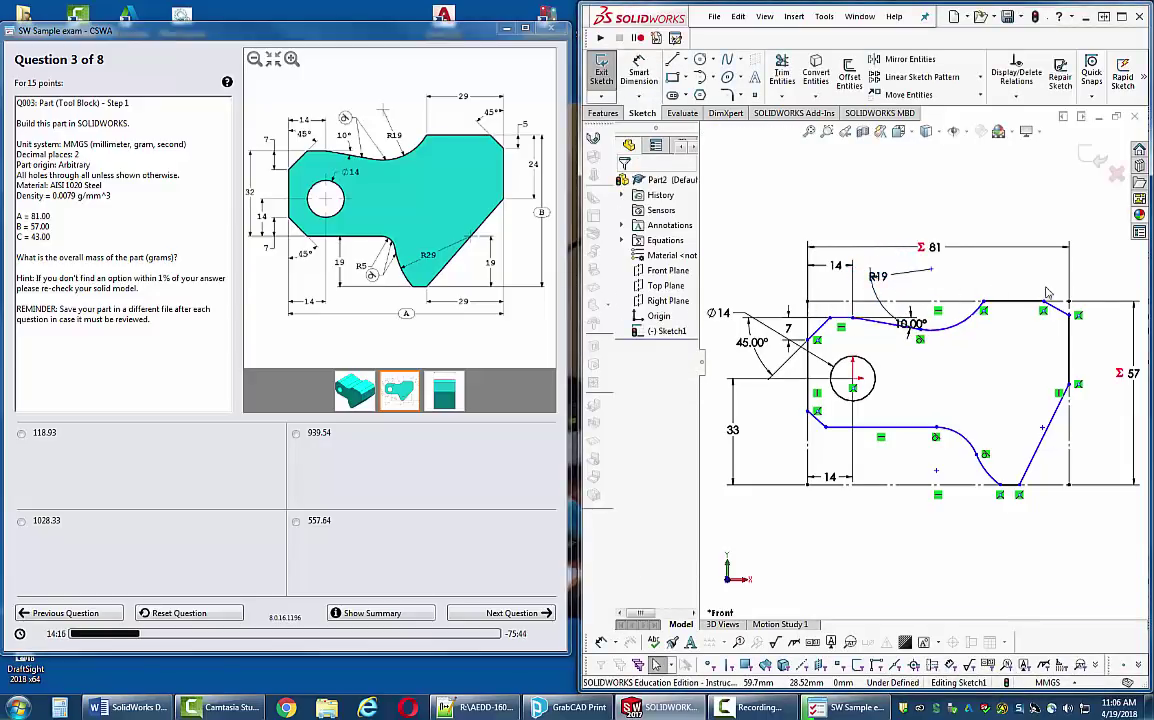
- Add a 29 mm top distance, 45° top-right chamfer angle and 24 mm right-side height
key(d)
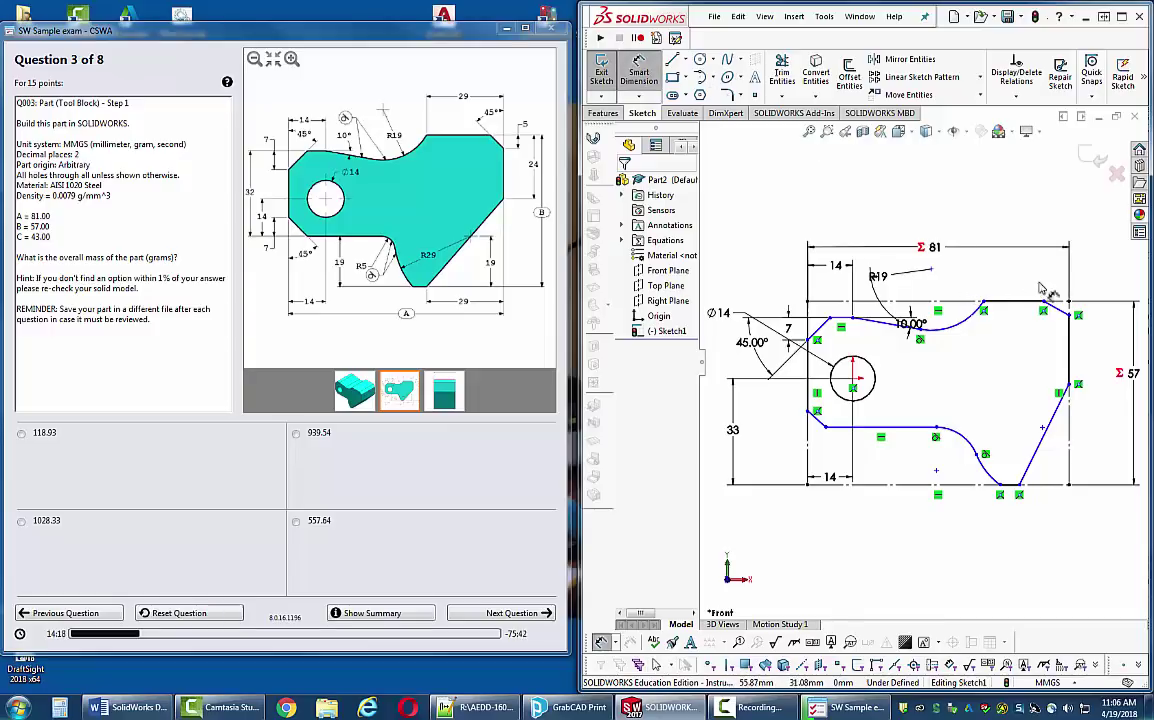
click(984, 306)
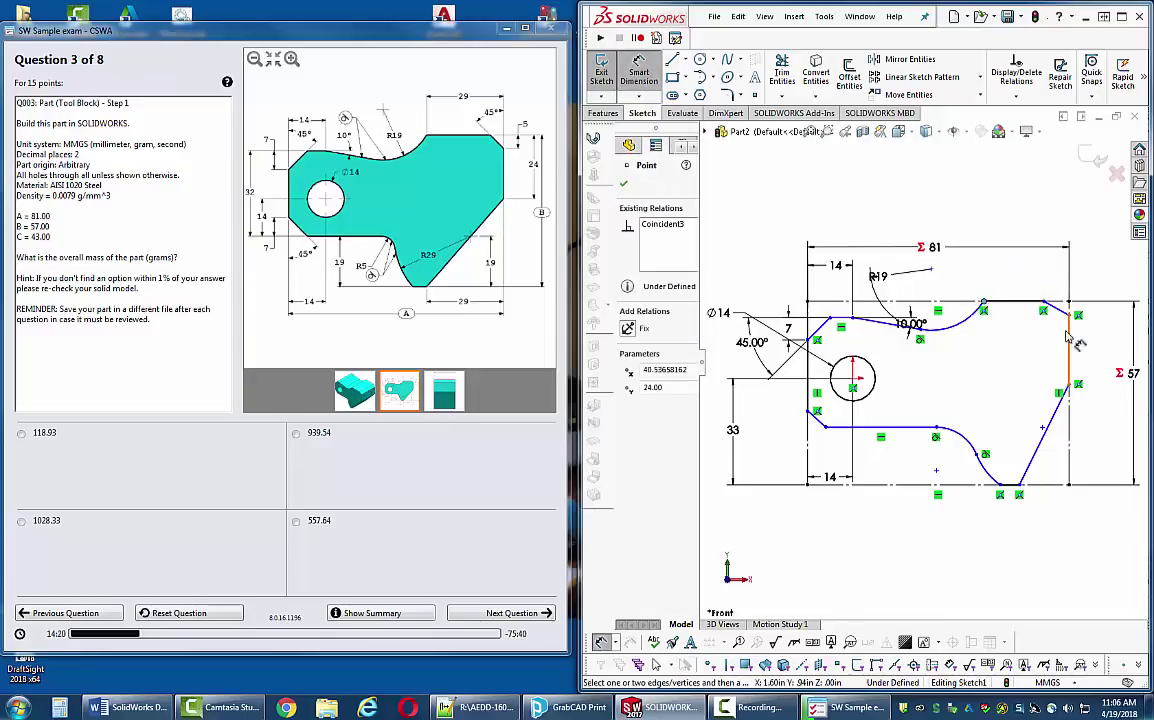
click(1070, 340)
click(1042, 258)
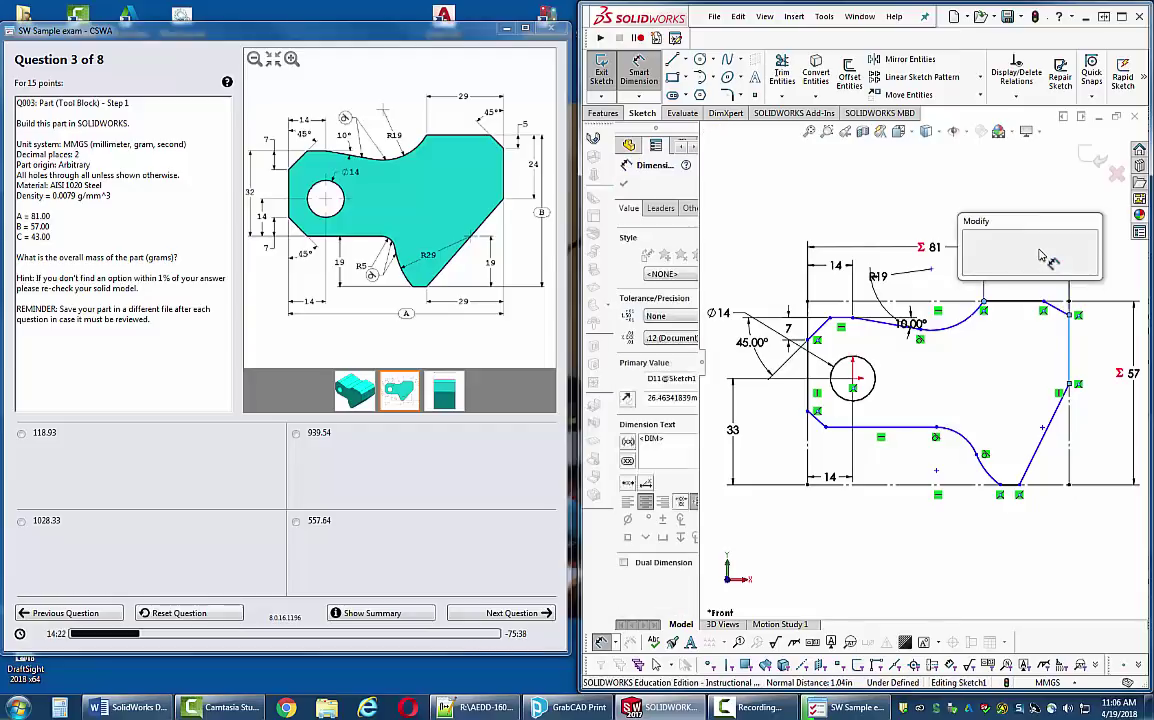
text(29)
key(Return)
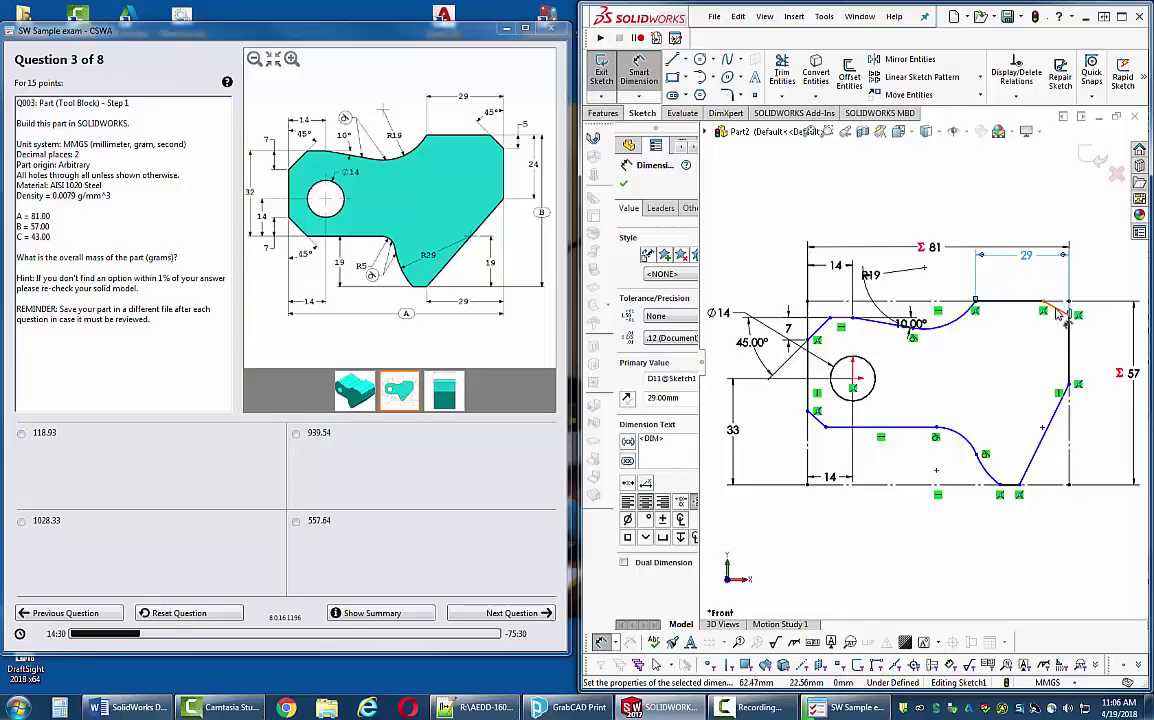
click(1033, 302)
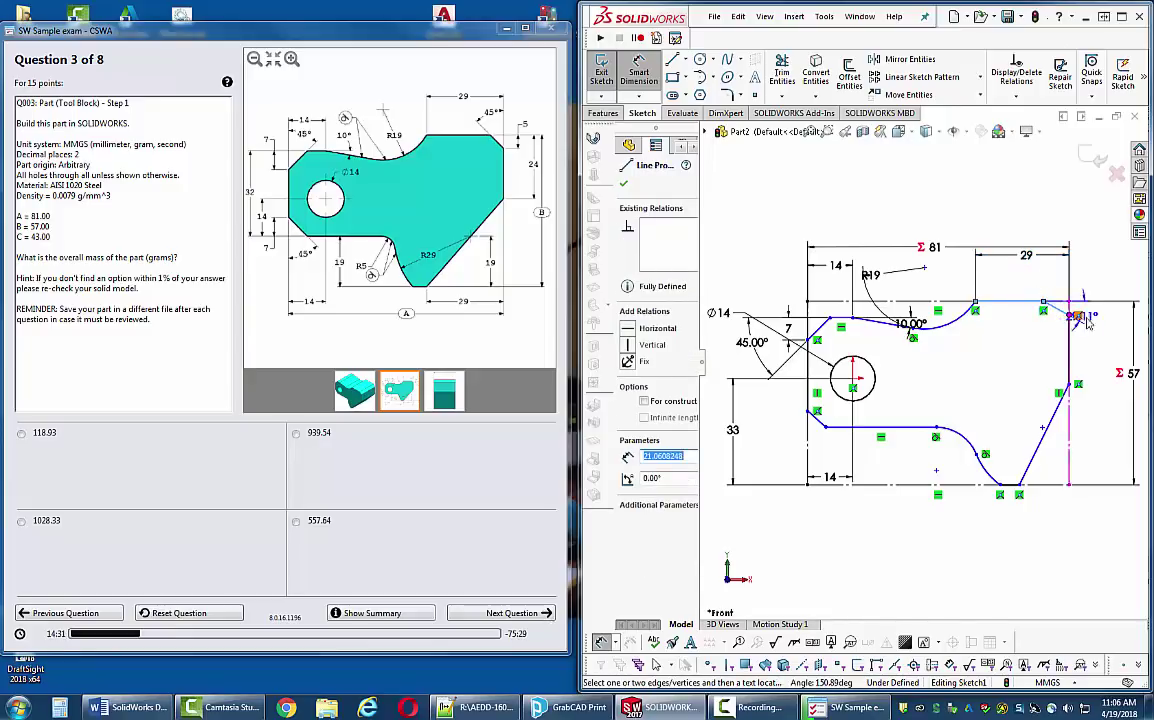
click(1100, 320)
text(45)
key(Return)
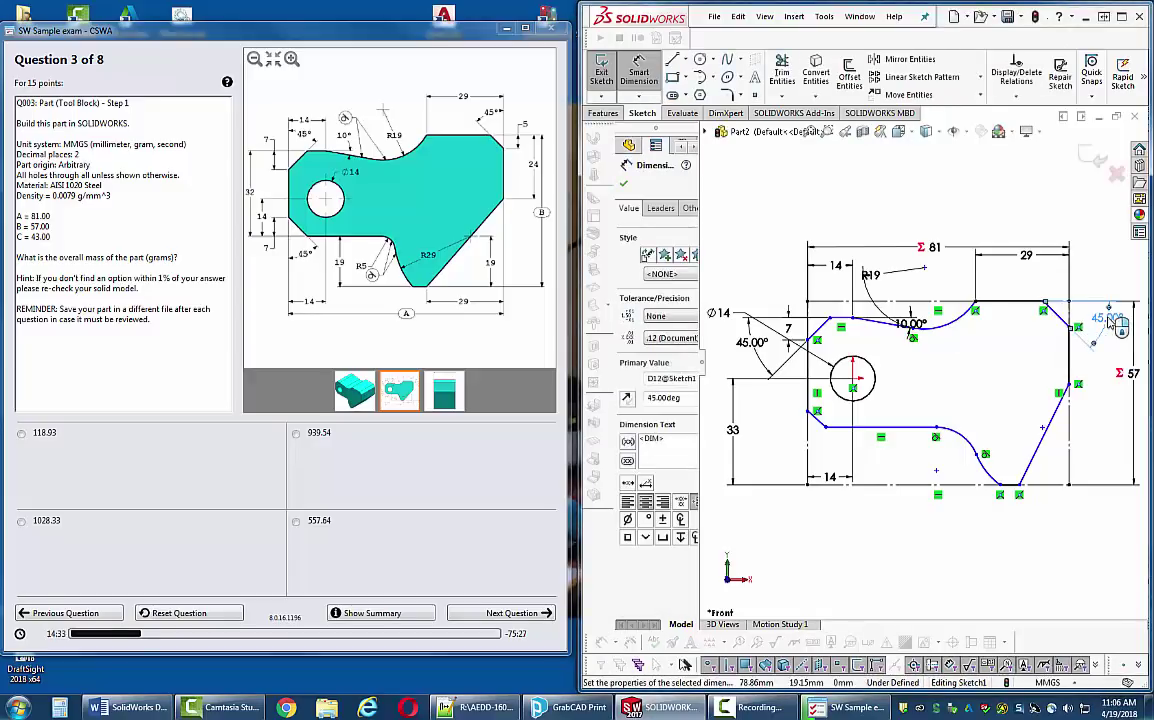
click(1033, 310)
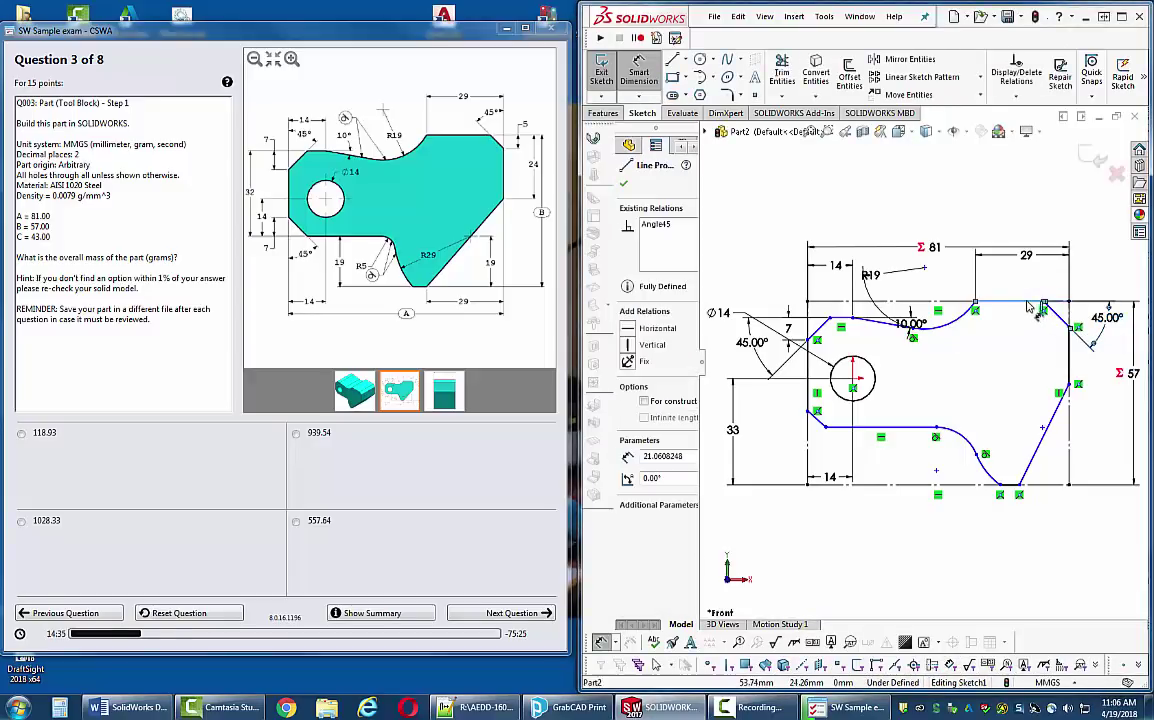
click(1069, 388)
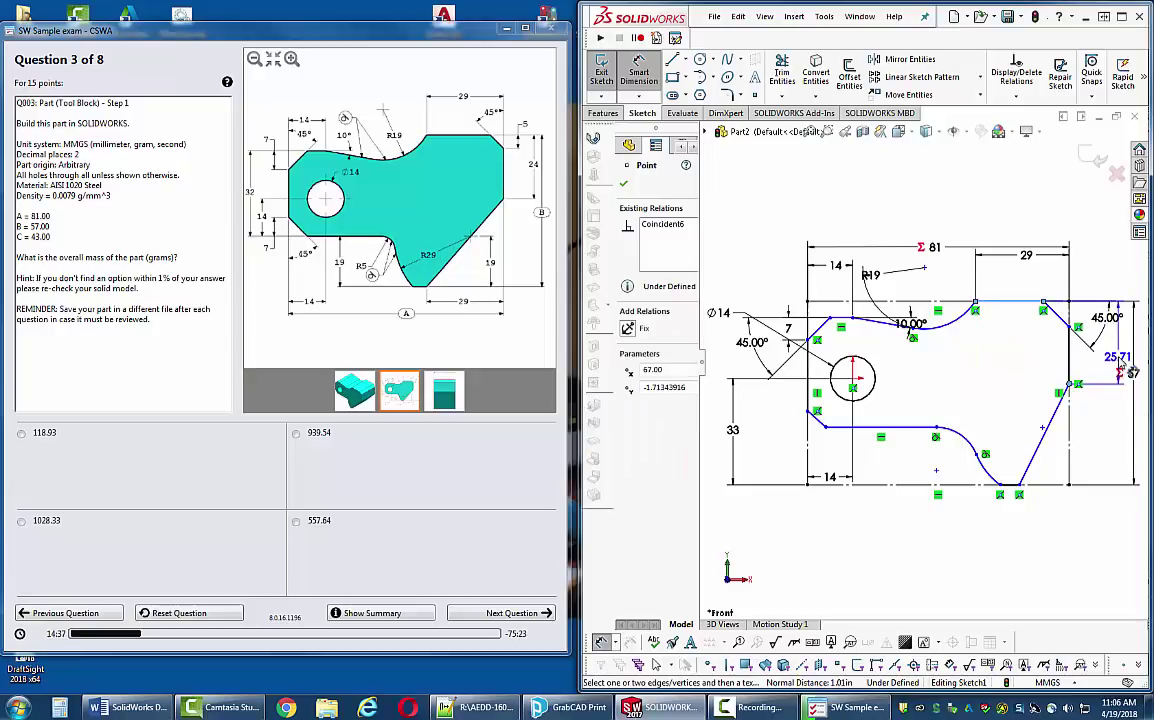
click(1115, 369)
text(24)
key(Return)
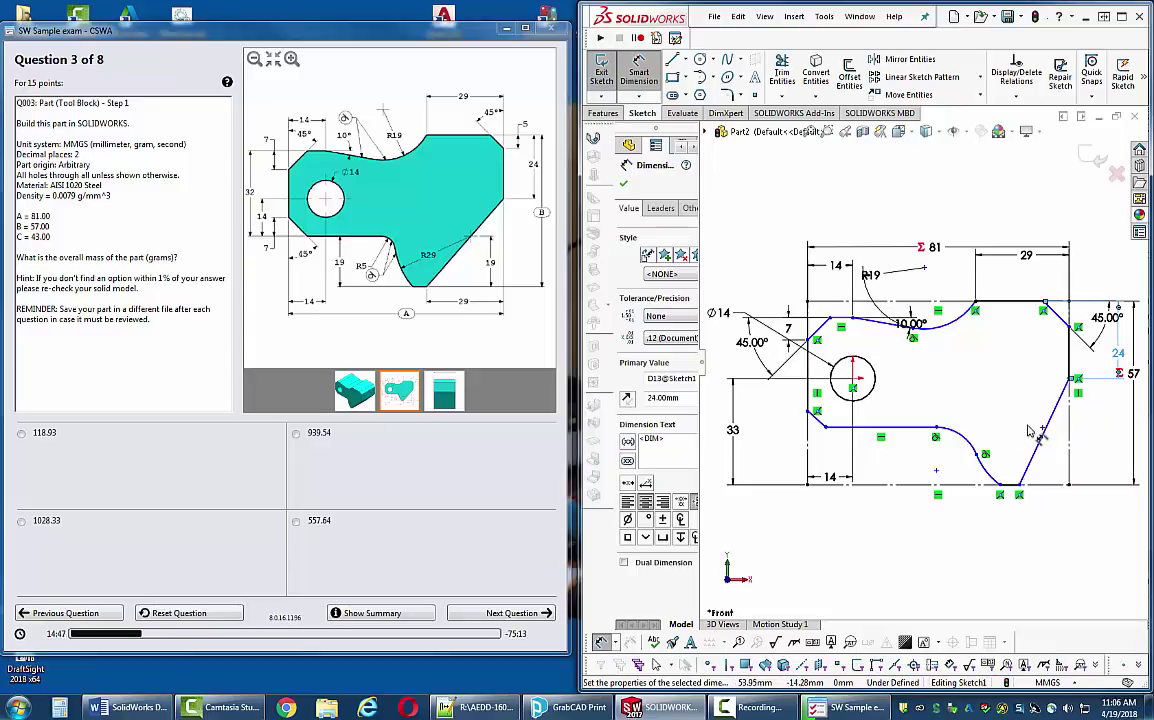
click(1022, 487)
- Add a 19 mm bottom distance to the slanted edge and an R5 radius on the small lower arc
click(1073, 443)
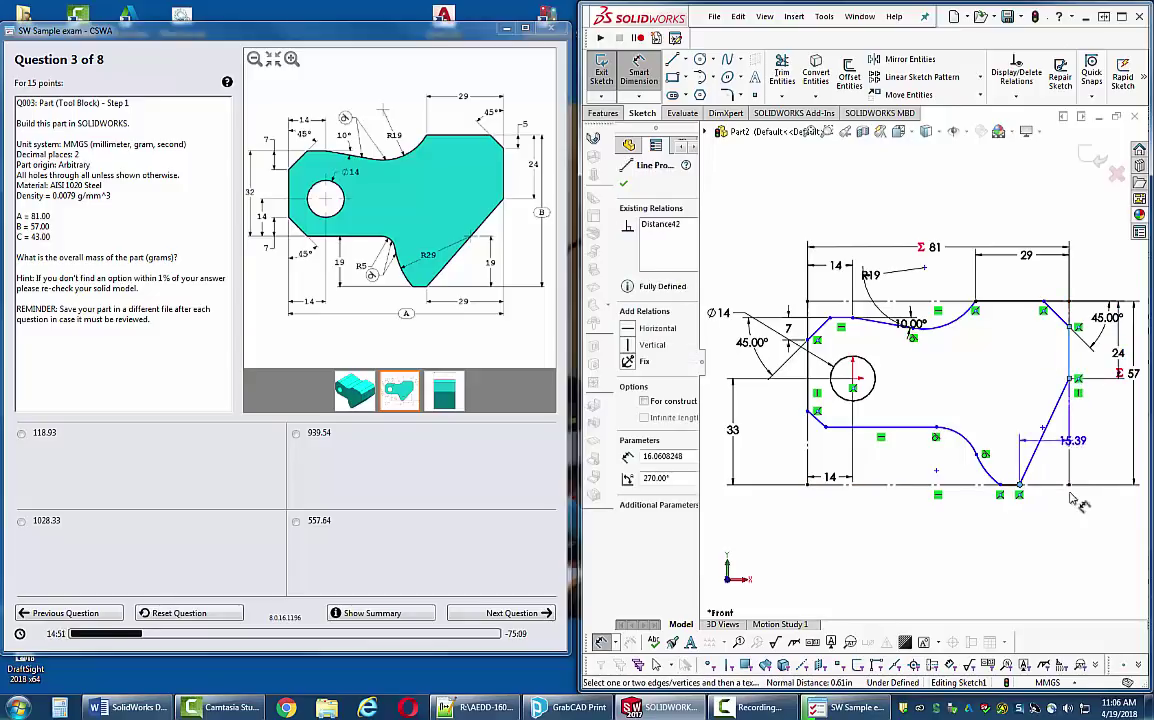
click(1050, 535)
text(19)
key(Return)
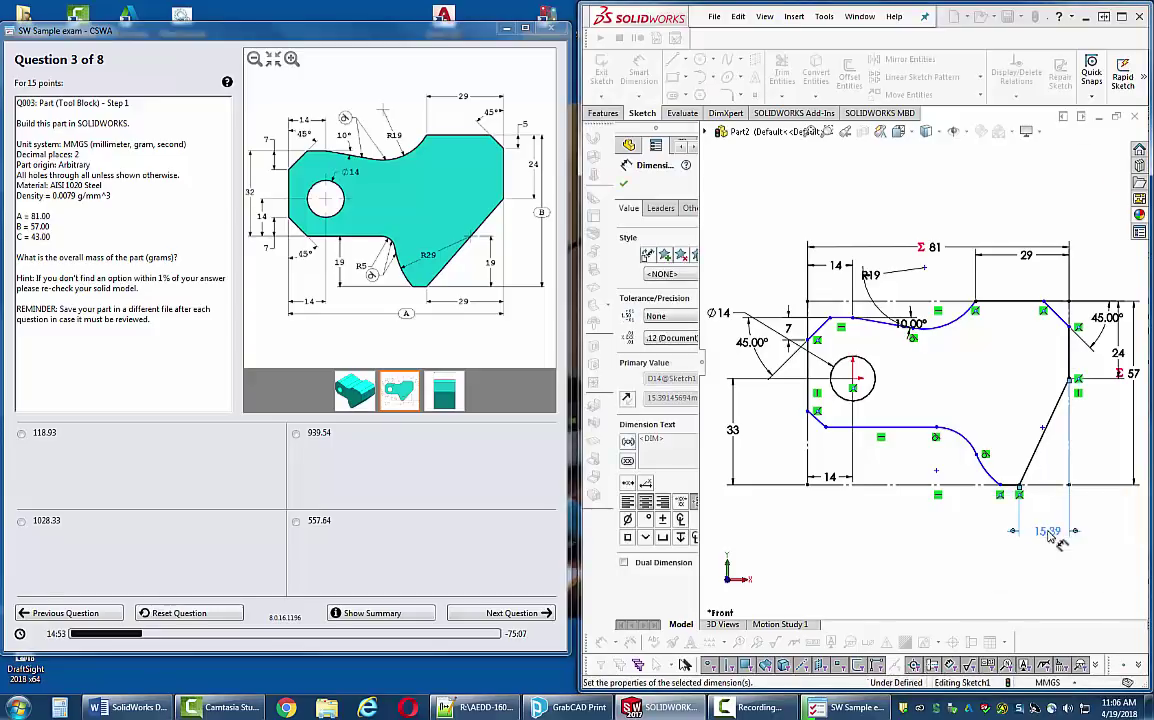
scroll(1062, 533, down, 3)
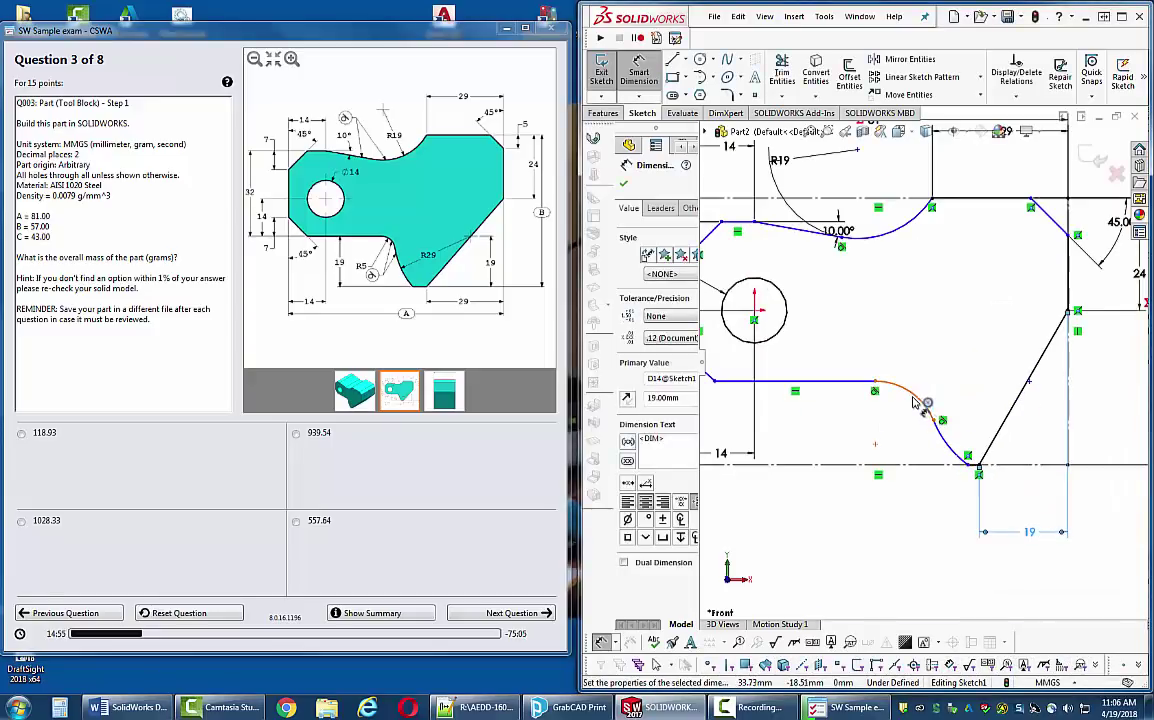
click(914, 399)
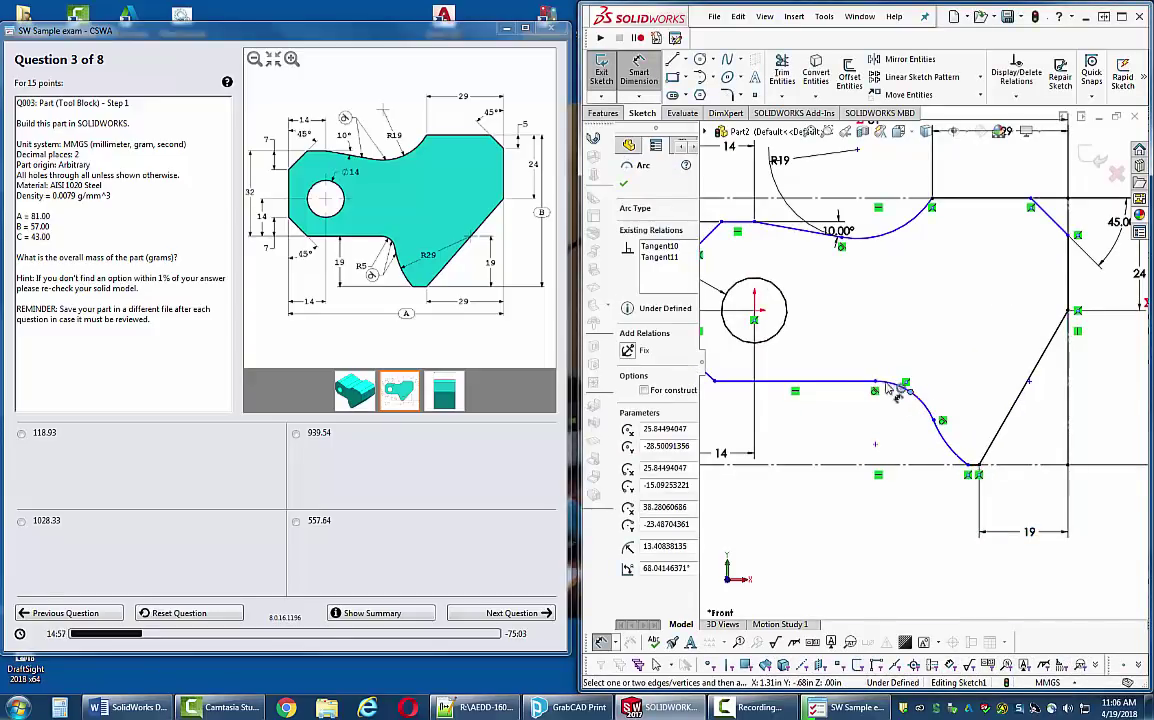
click(907, 391)
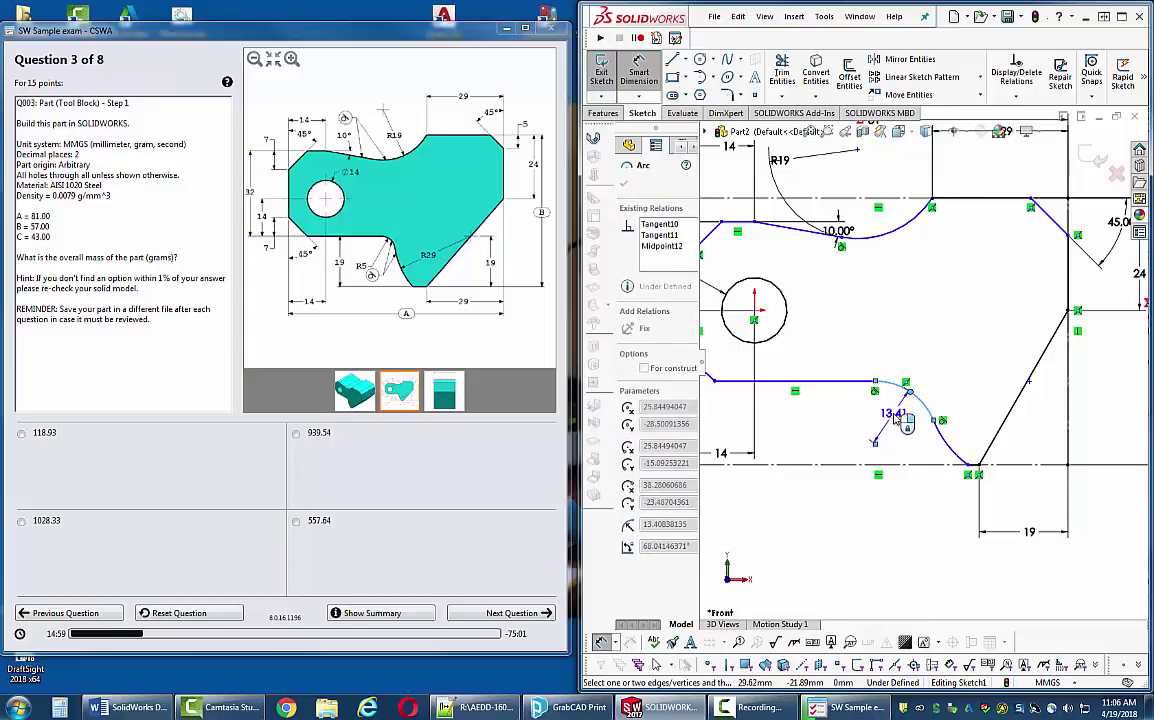
click(898, 416)
text(5mm)
key(Return)
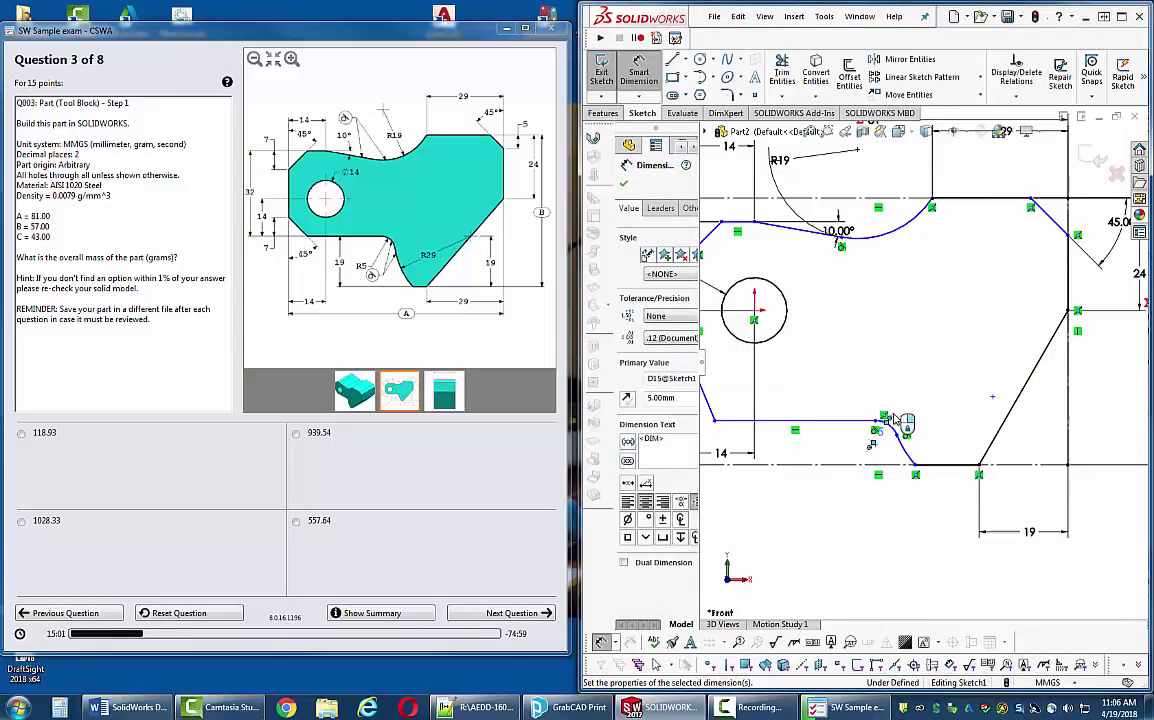
- Give the large lower-right arc an R29 radius and compare it with the reference drawing
scroll(930, 380, up, 4)
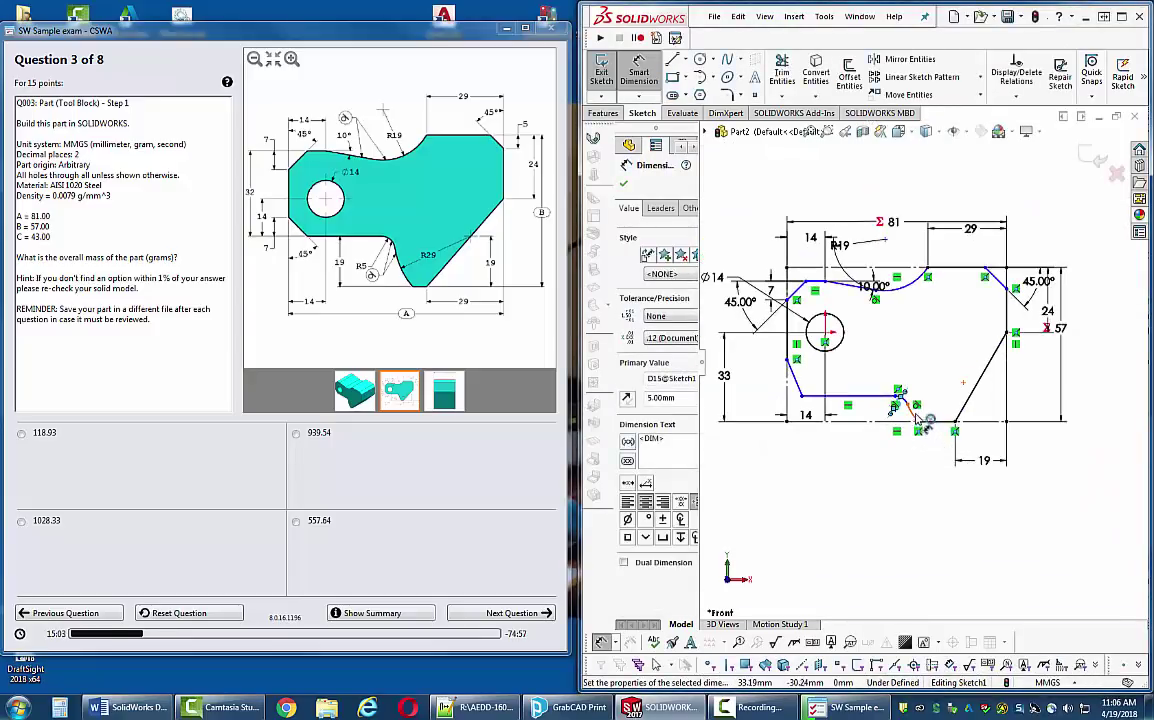
click(944, 400)
click(944, 400)
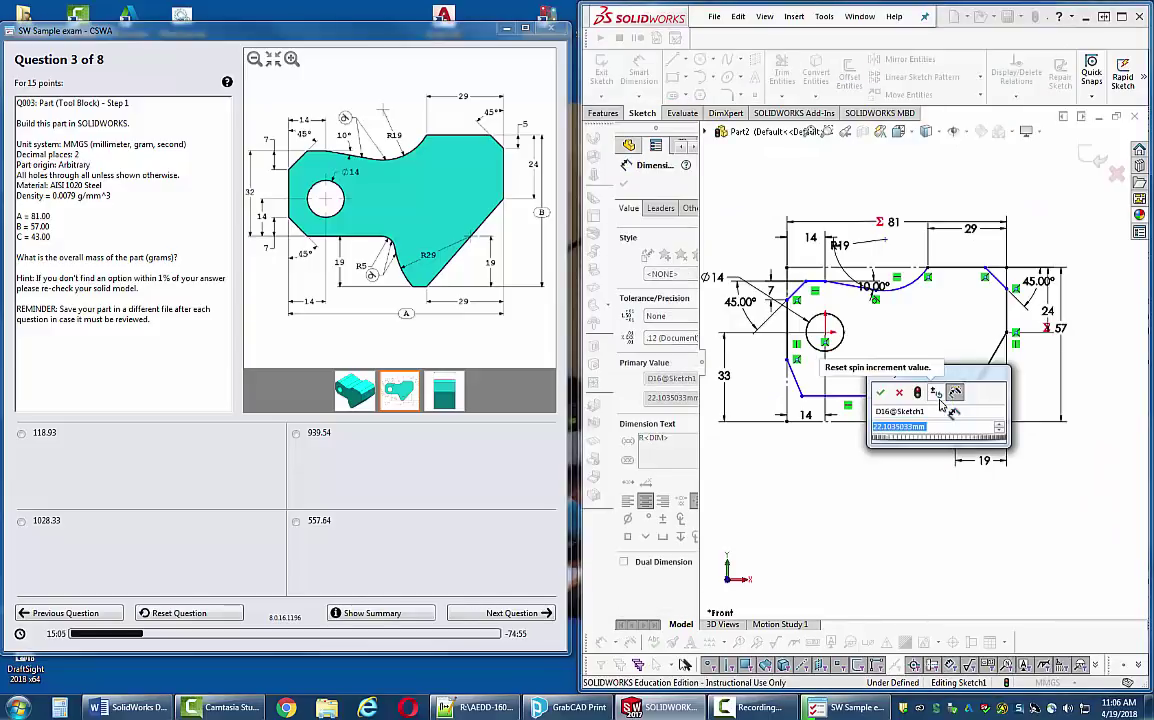
text(29)
key(Return)
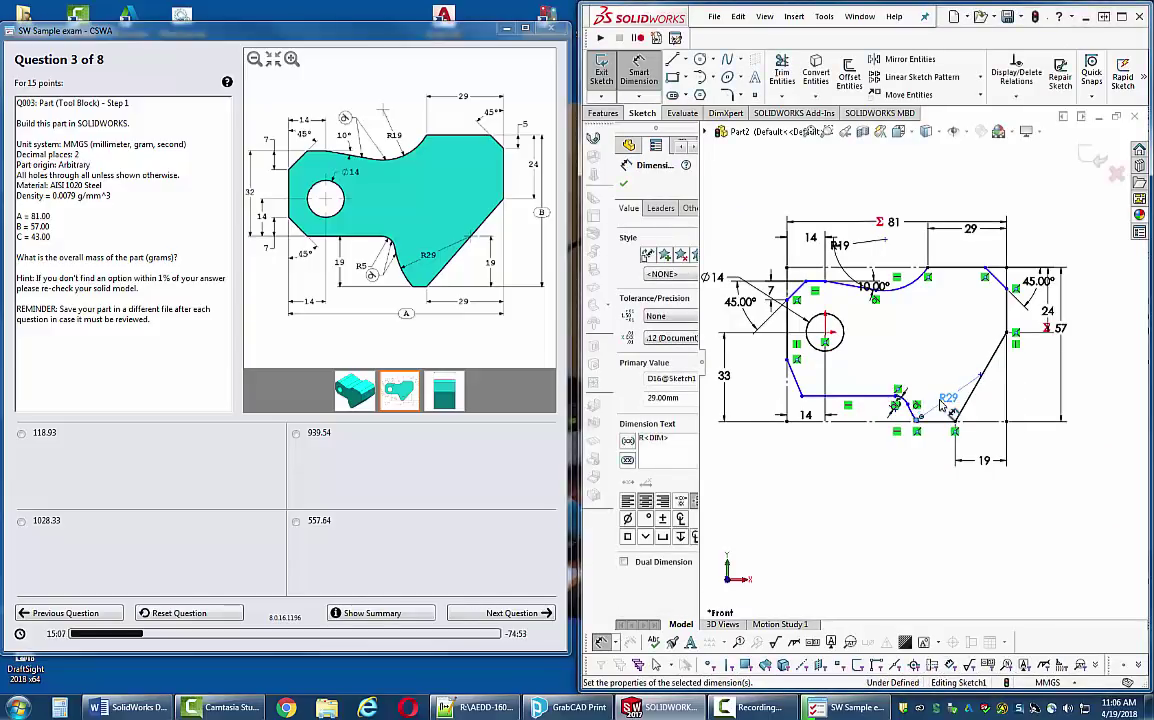
scroll(953, 410, down, 3)
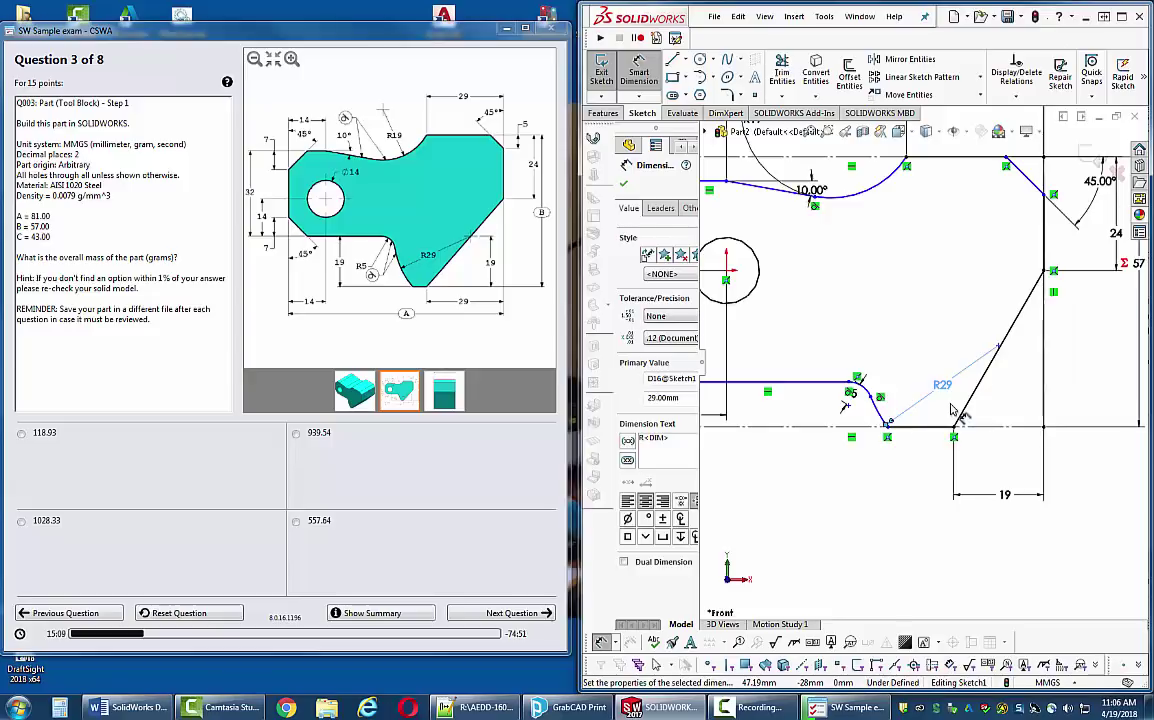
scroll(927, 435, down, 4)
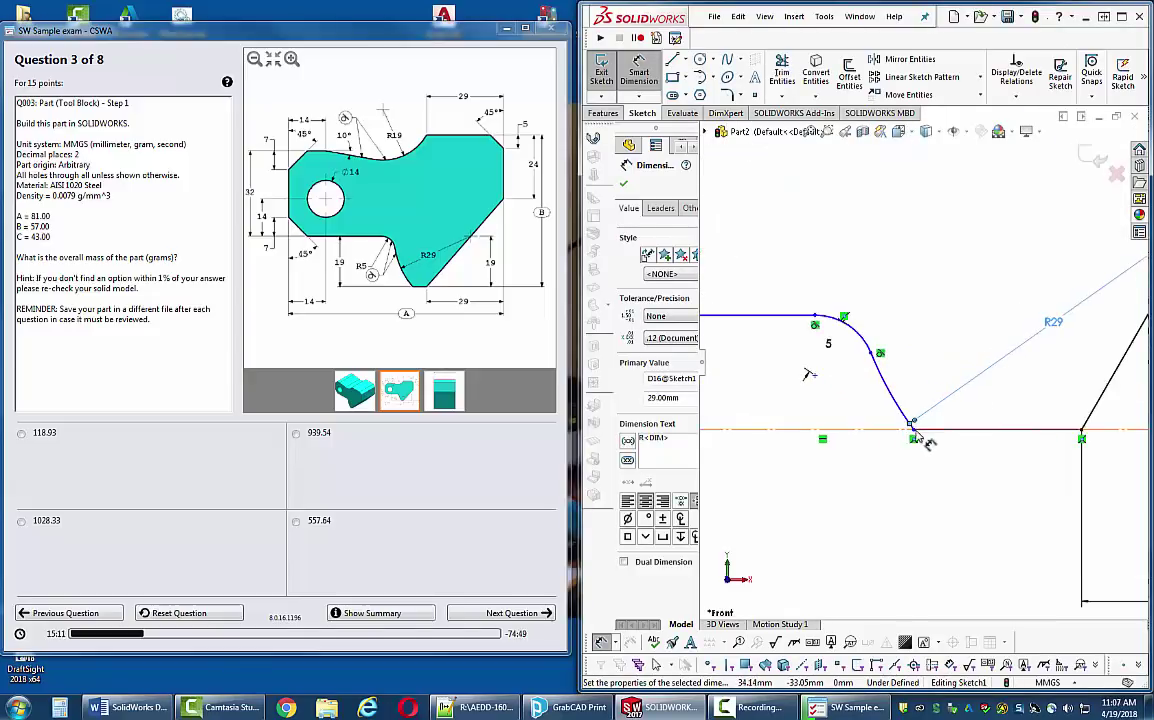
scroll(925, 437, down, 4)
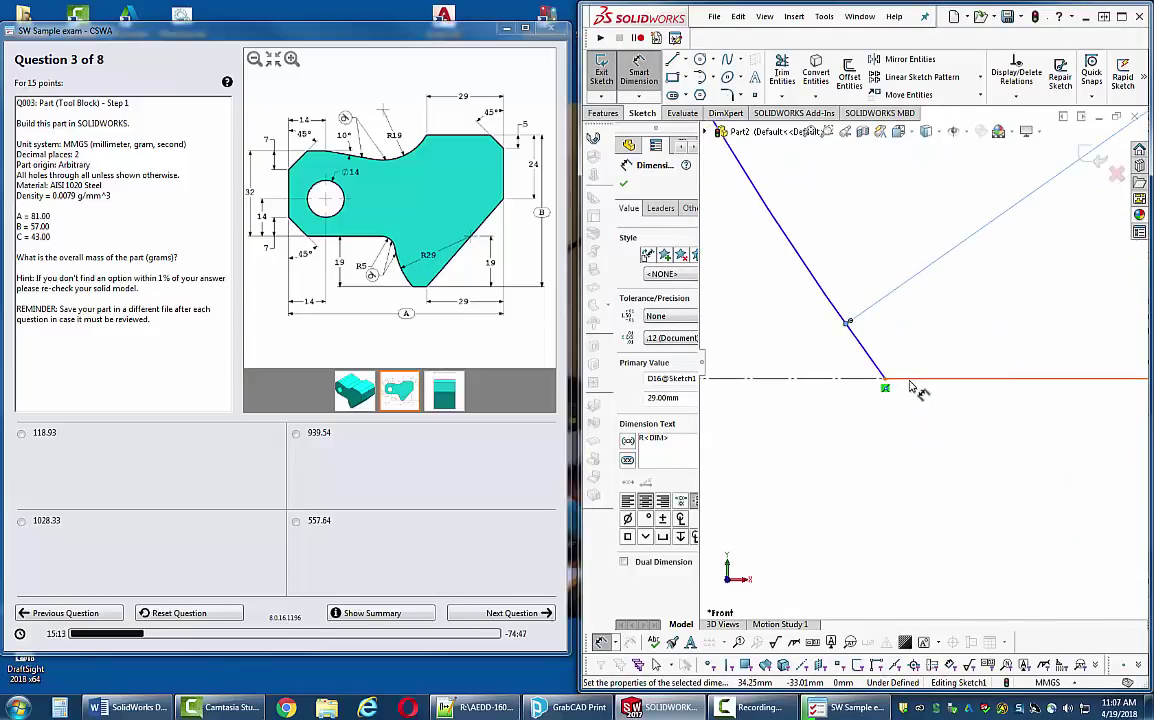
scroll(930, 398, up, 8)
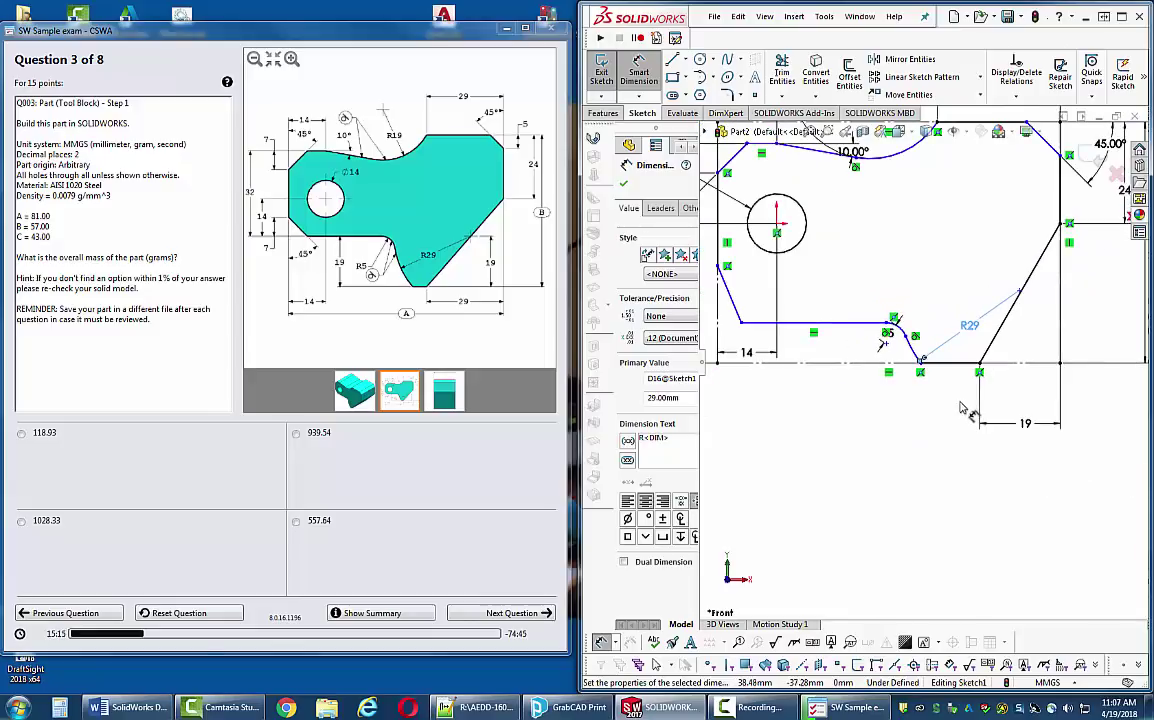
scroll(983, 382, down, 2)
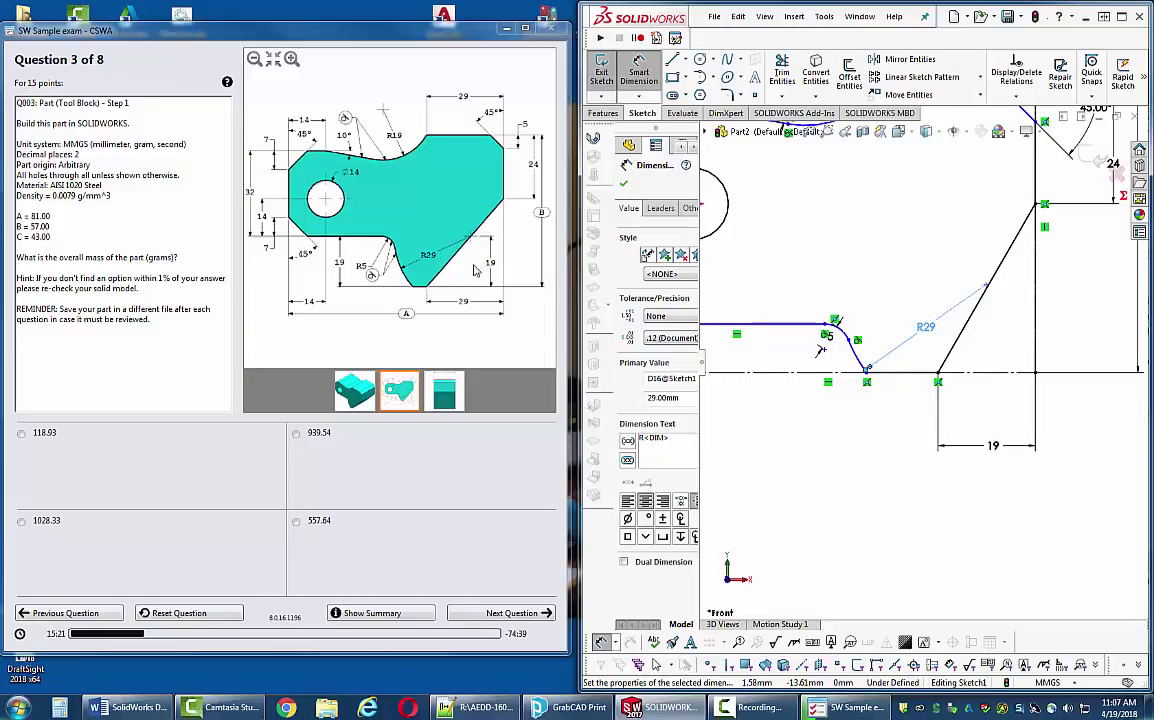
click(291, 59)
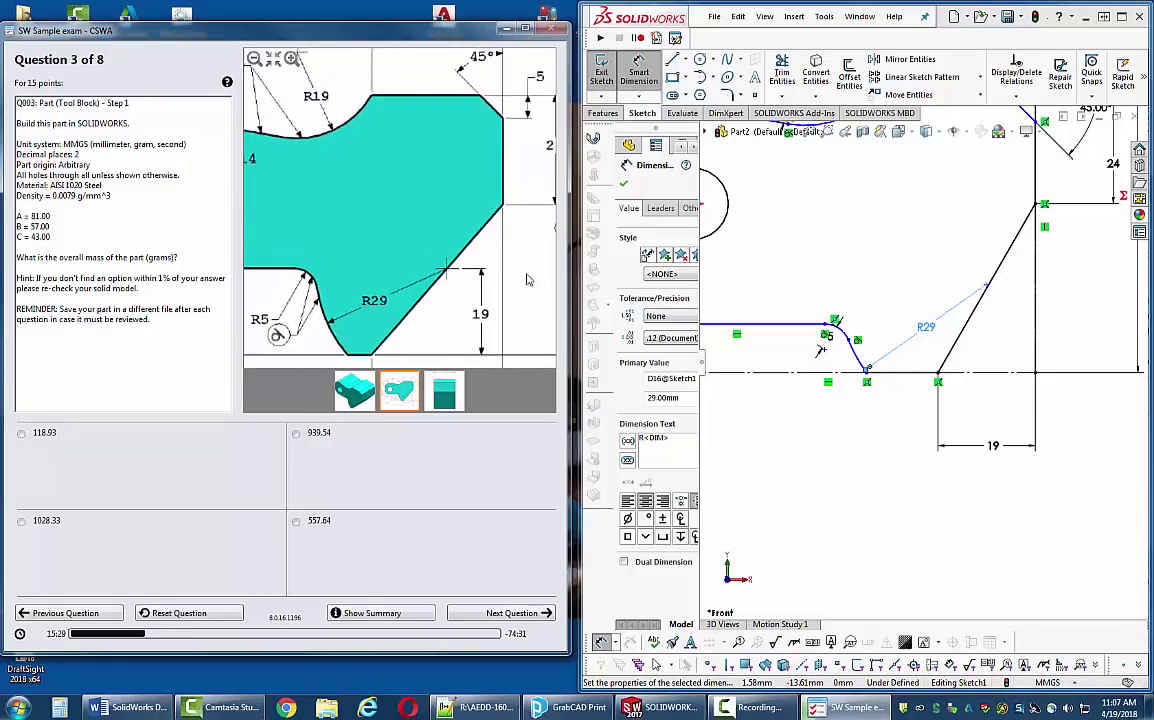
- Make the R29 arc's endpoint coincident with the angled line
click(1005, 333)
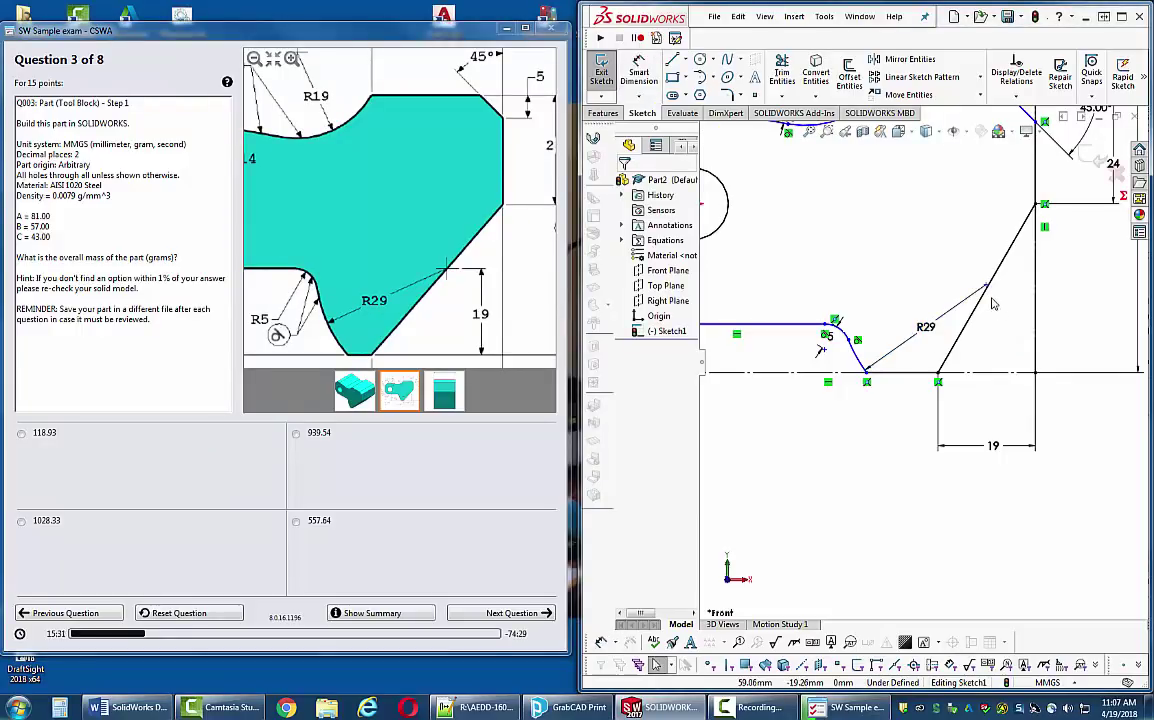
click(986, 288)
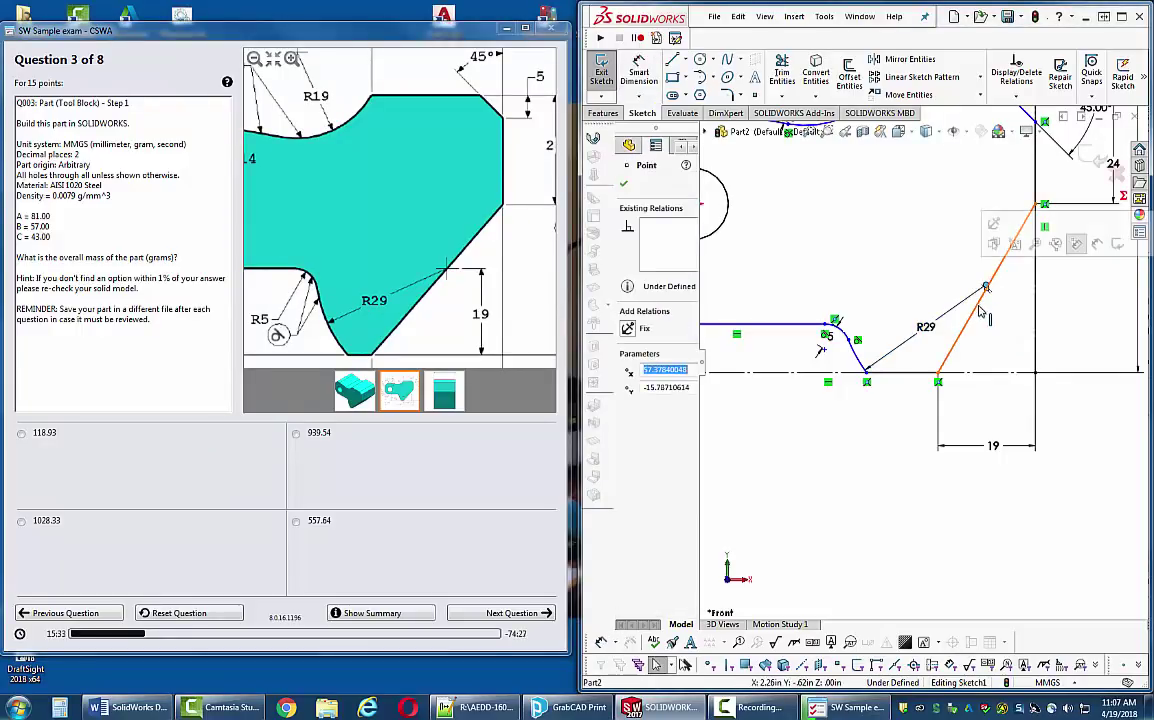
ctrl+click(978, 313)
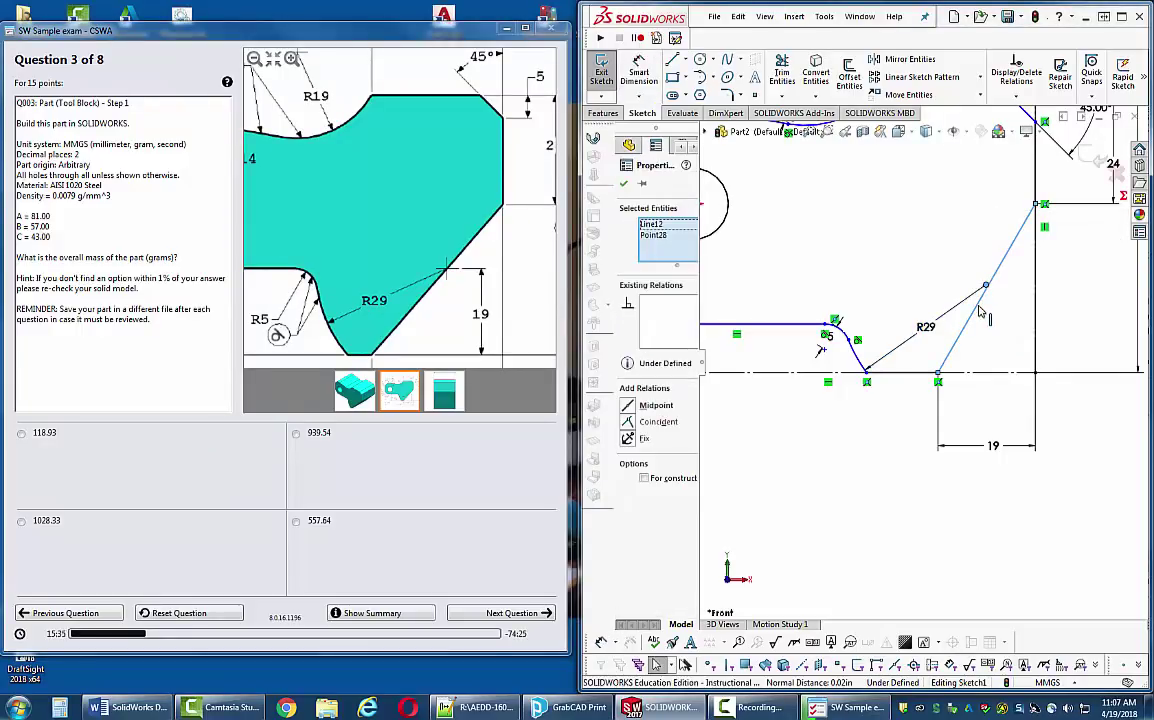
click(630, 422)
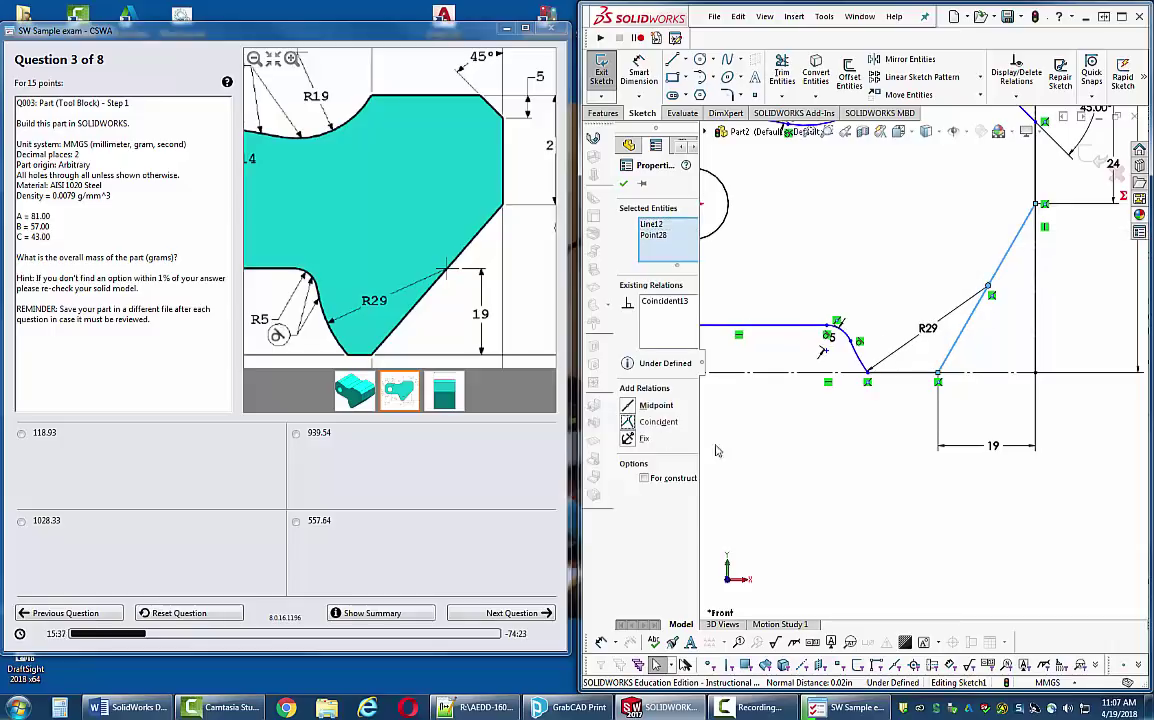
key(Escape)
key(f)
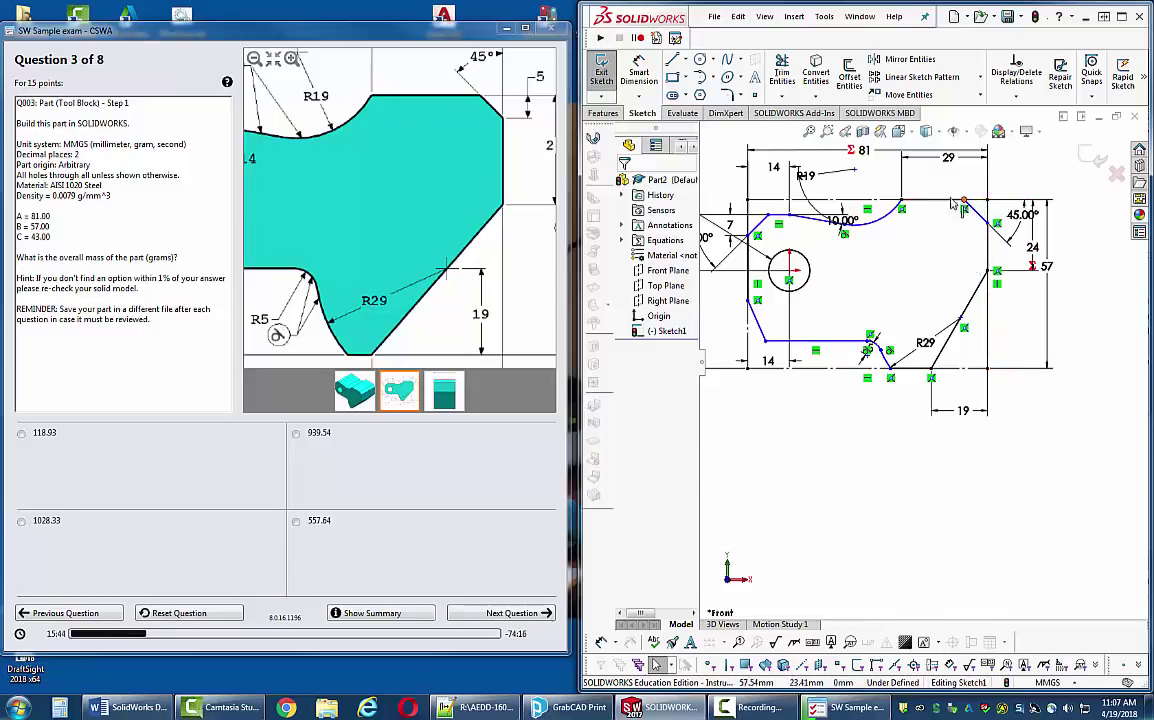
- Dimension the short top-right edge to 5 mm
click(639, 72)
click(956, 203)
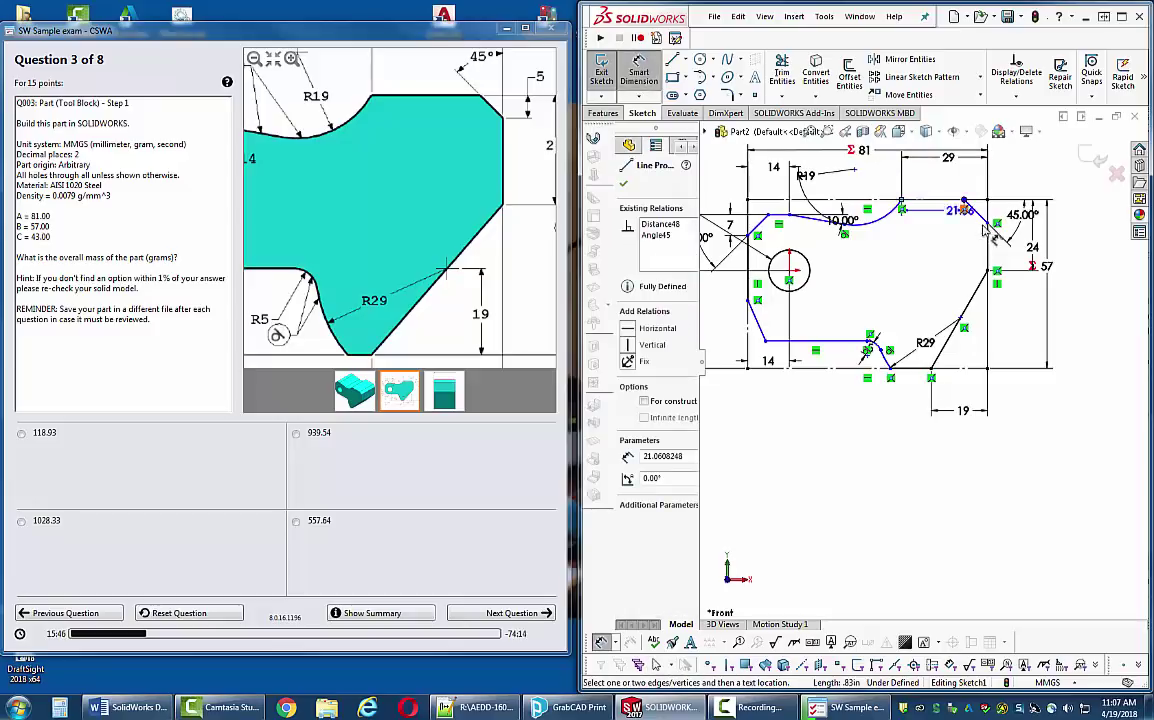
click(997, 222)
click(1001, 213)
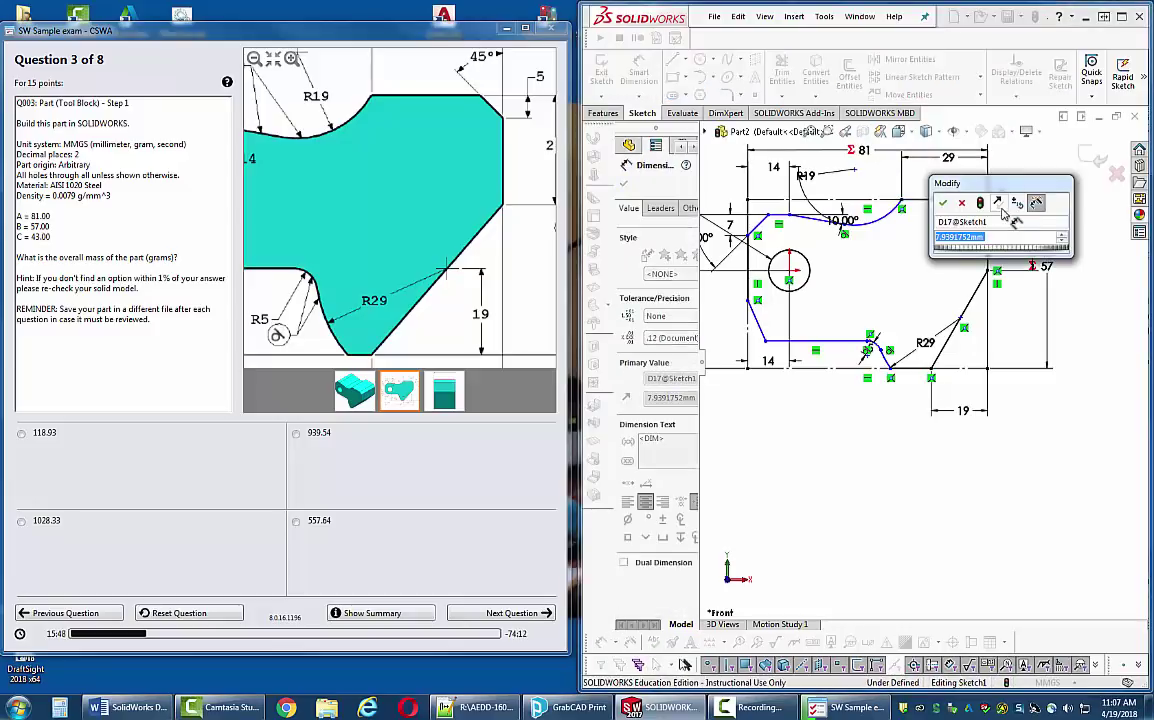
text(5)
key(Return)
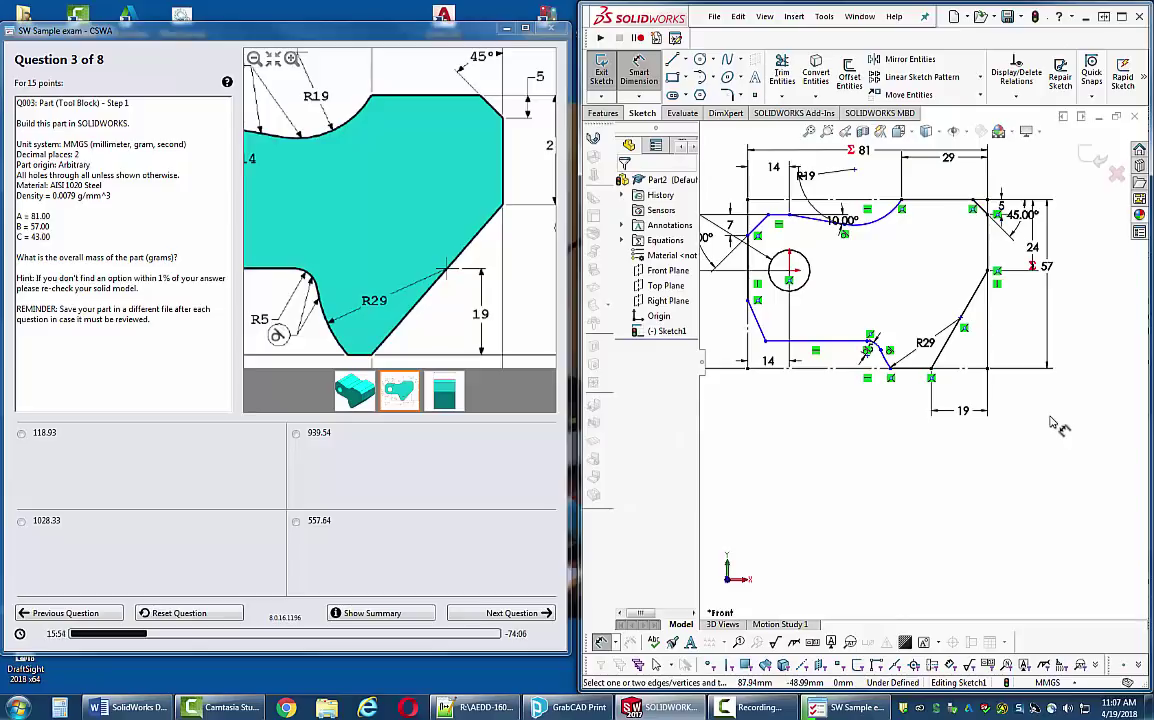
key(Escape)
- Reattach the inner horizontal line's end to the small fillet arc
click(799, 339)
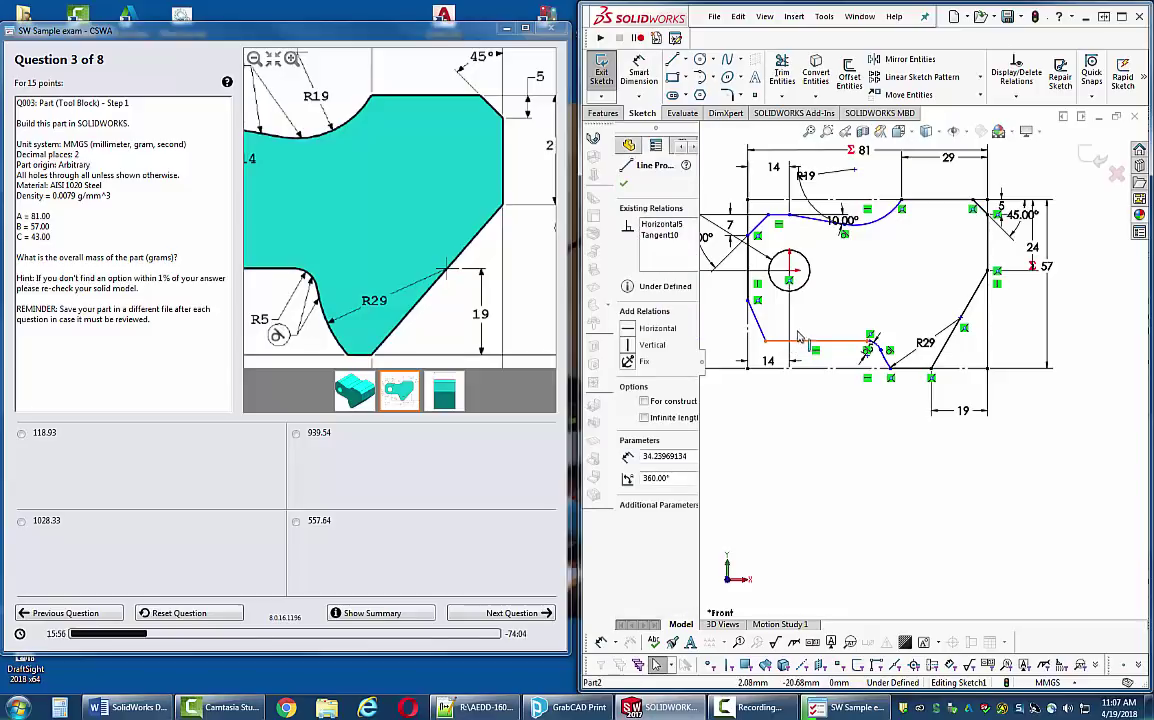
mouse_move(799, 339)
mouse_down()
mouse_move(800, 328)
mouse_move(815, 331)
mouse_up()
key(Escape)
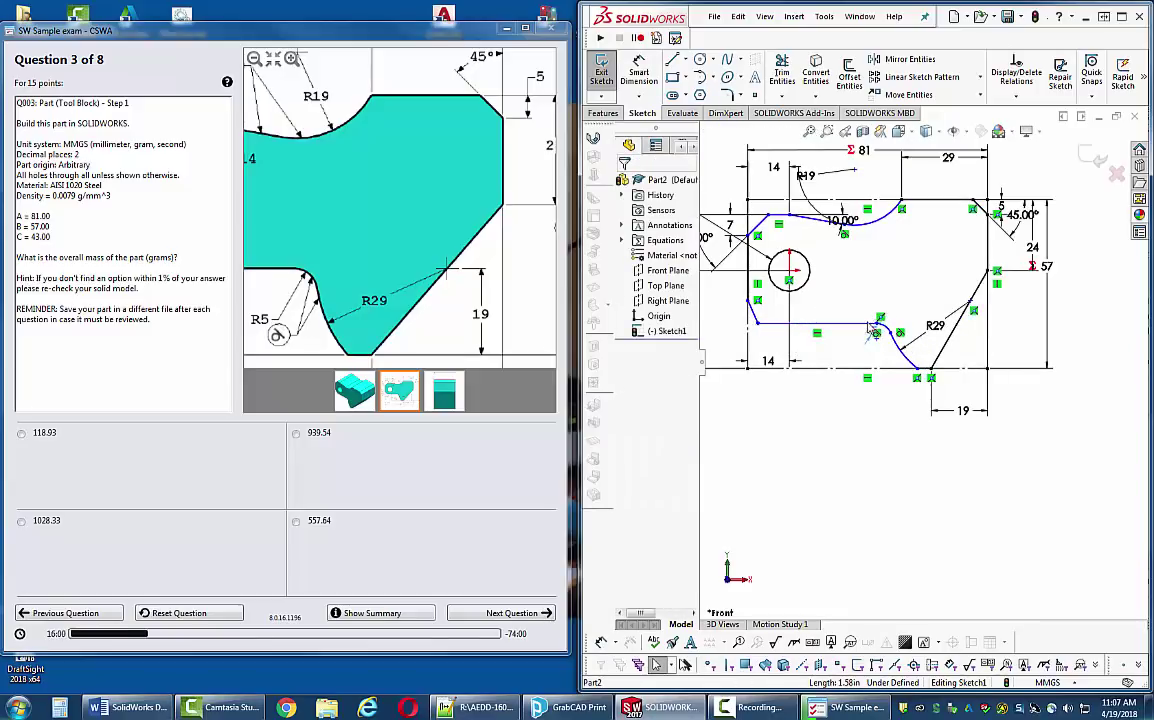
click(851, 325)
key(Escape)
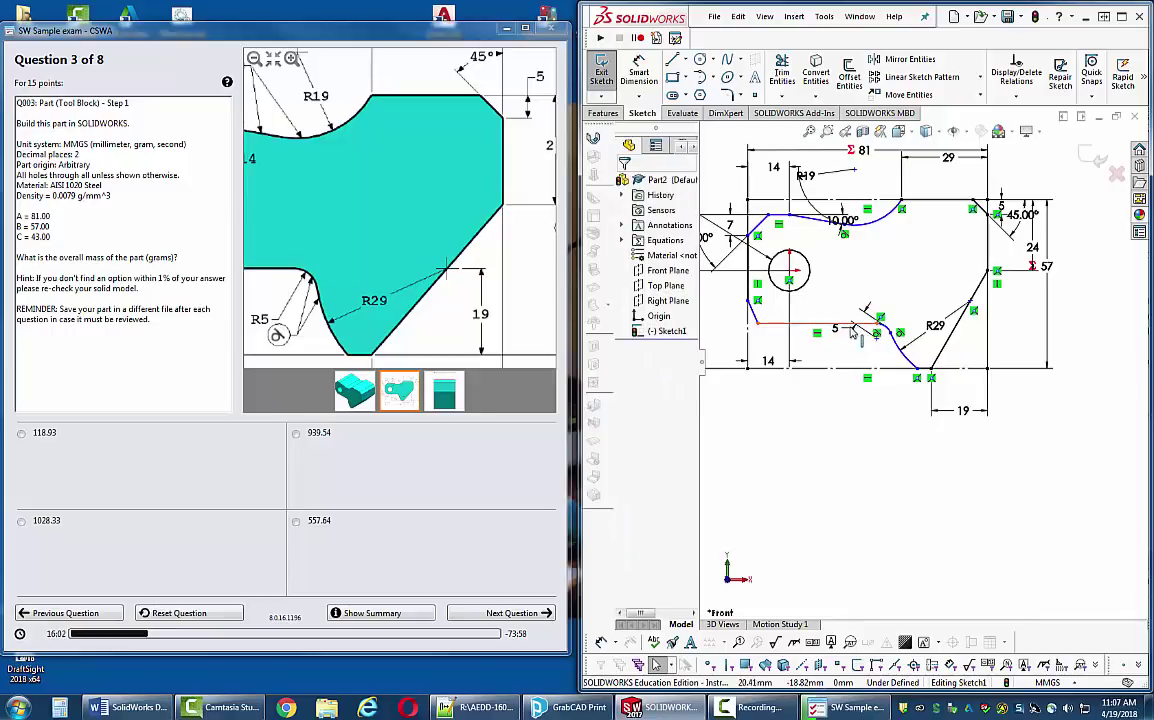
click(852, 326)
key(Delete)
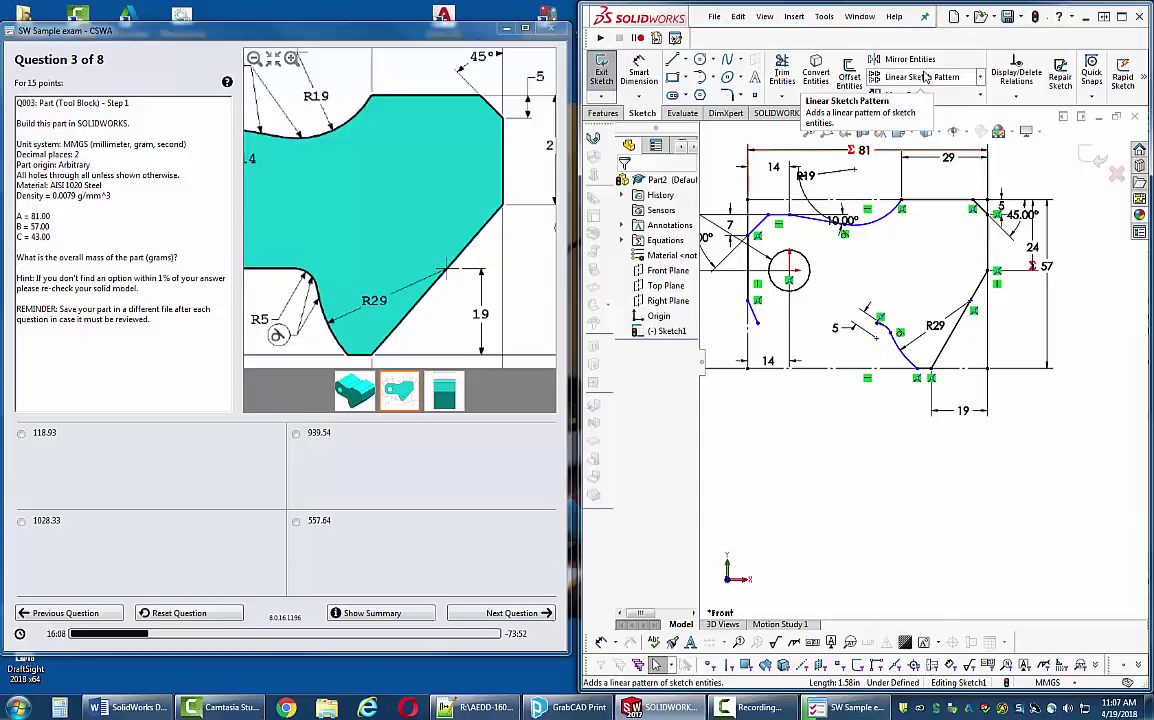
key(ctrl+z)
click(845, 360)
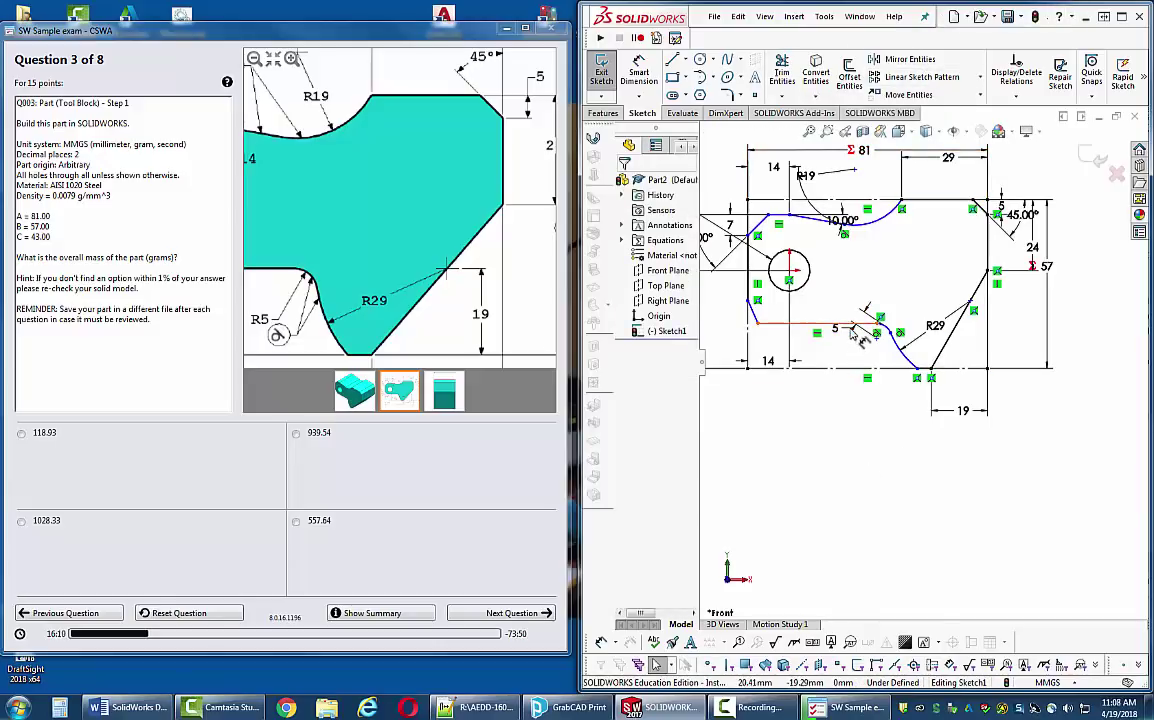
click(853, 333)
click(853, 338)
click(851, 335)
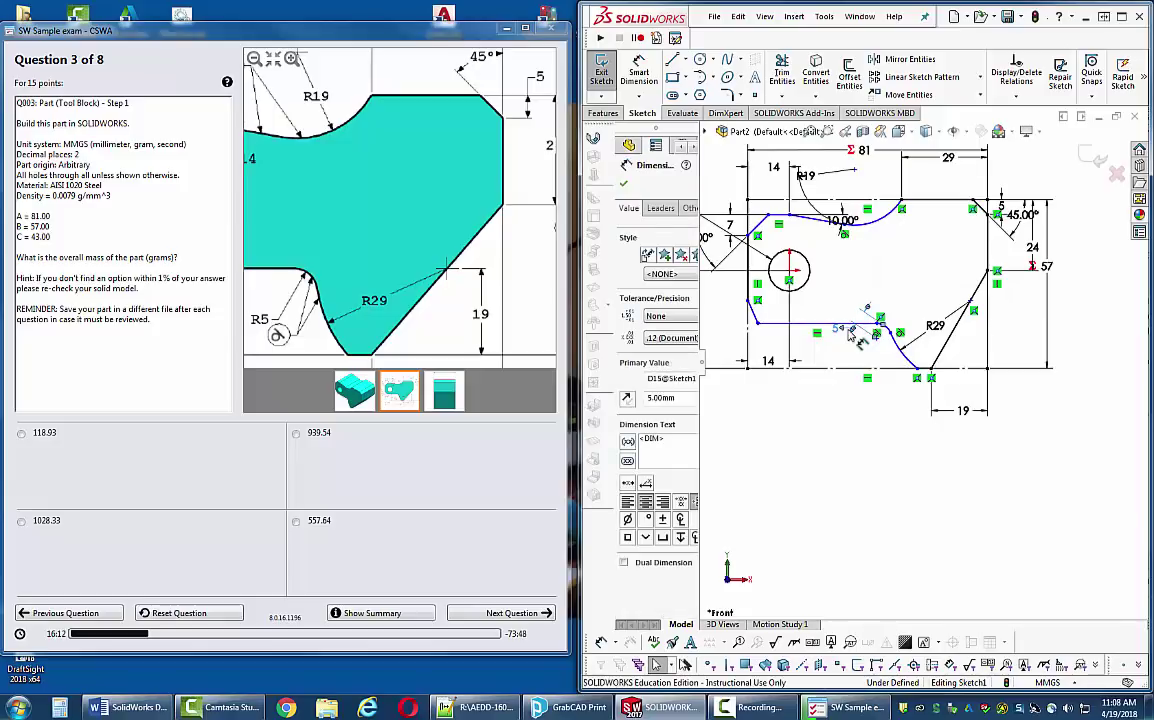
click(849, 333)
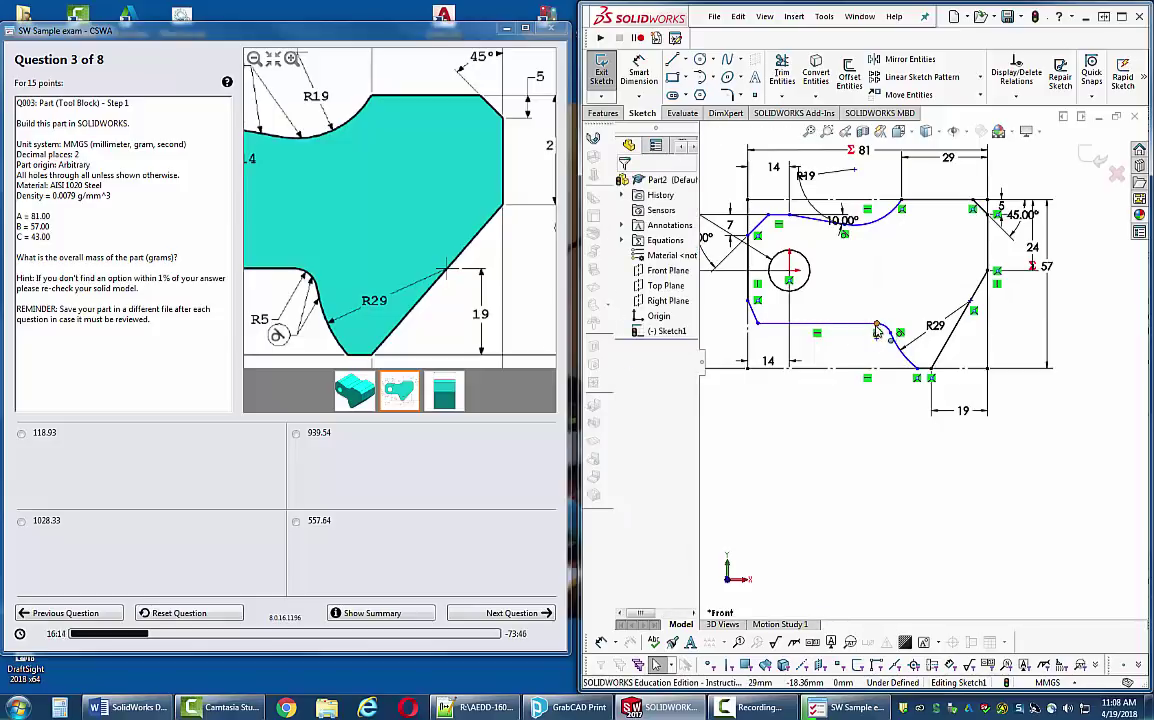
drag(876, 331, 862, 327)
click(840, 427)
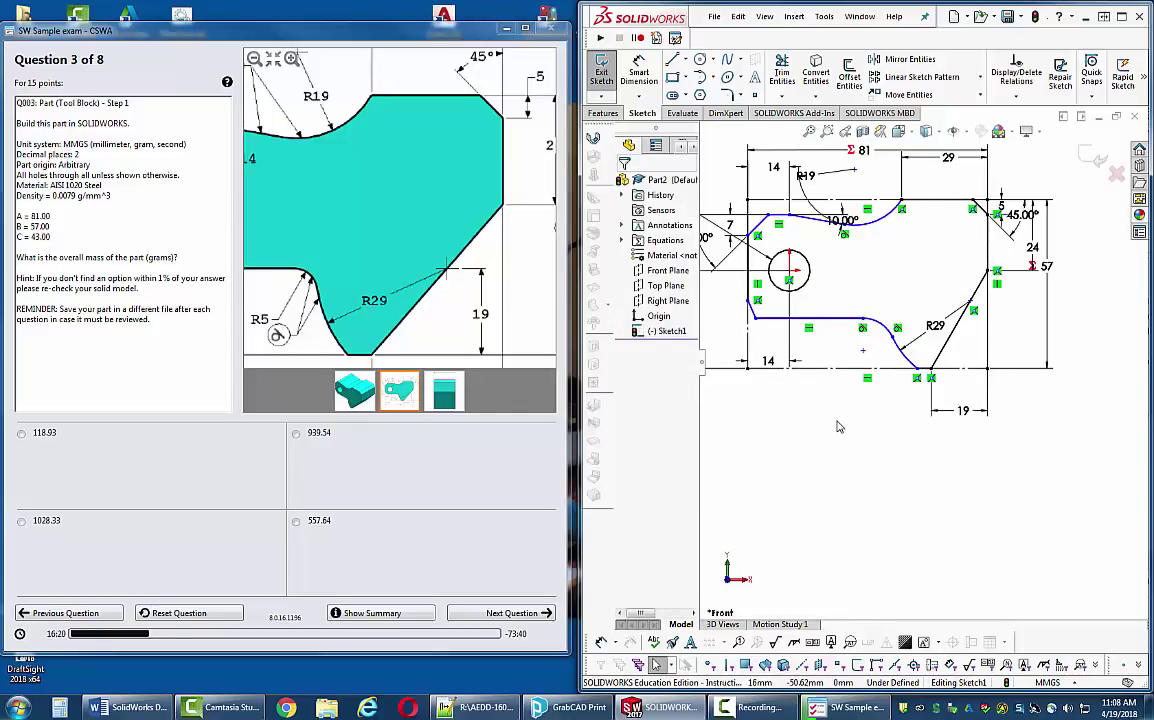
- Give the small fillet arc an R5 radius dimension
click(882, 337)
key(d)
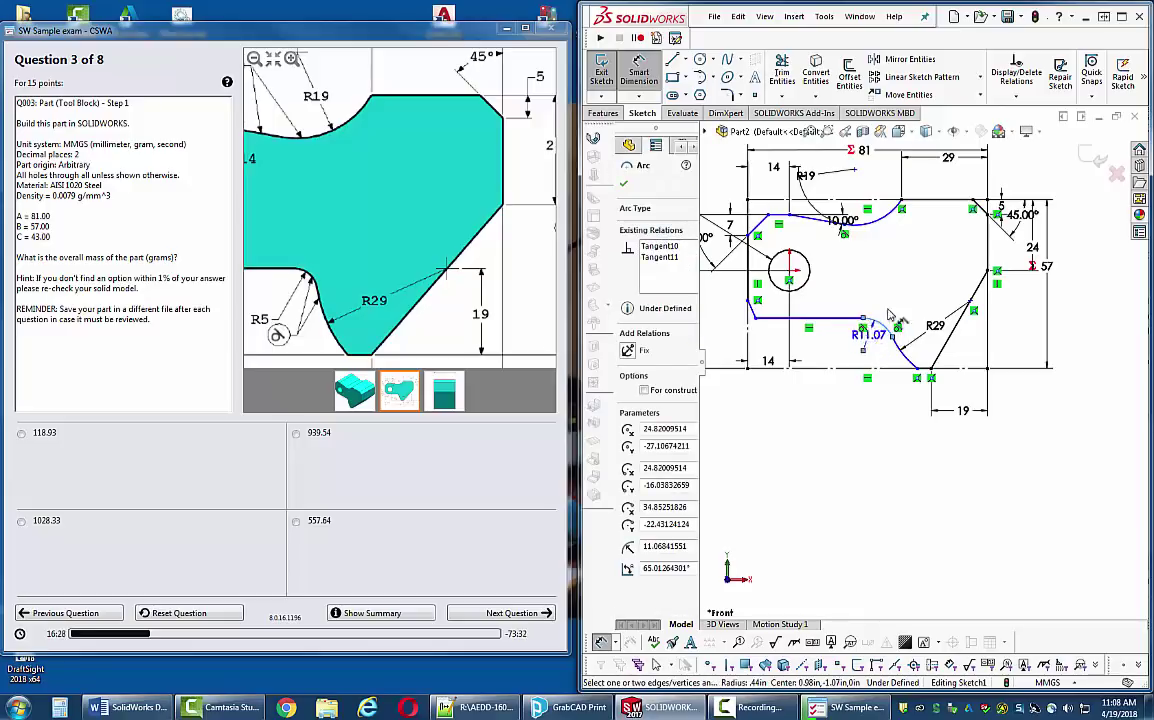
click(933, 281)
text(5.00mm)
key(Return)
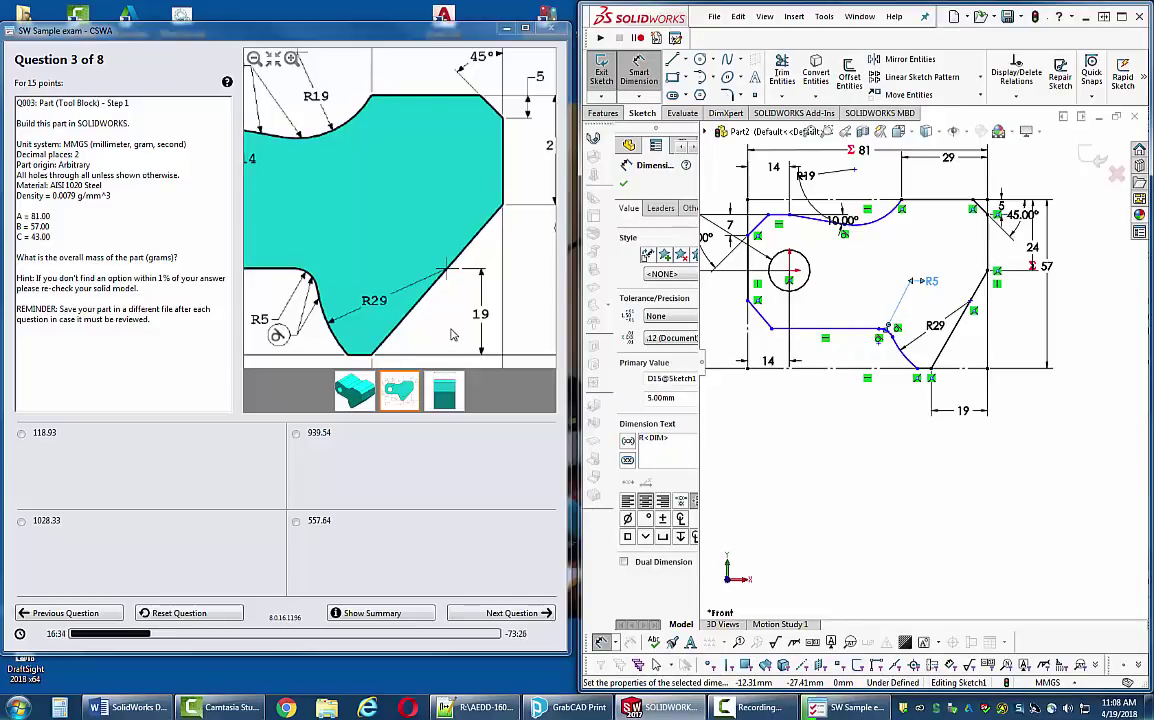
click(255, 60)
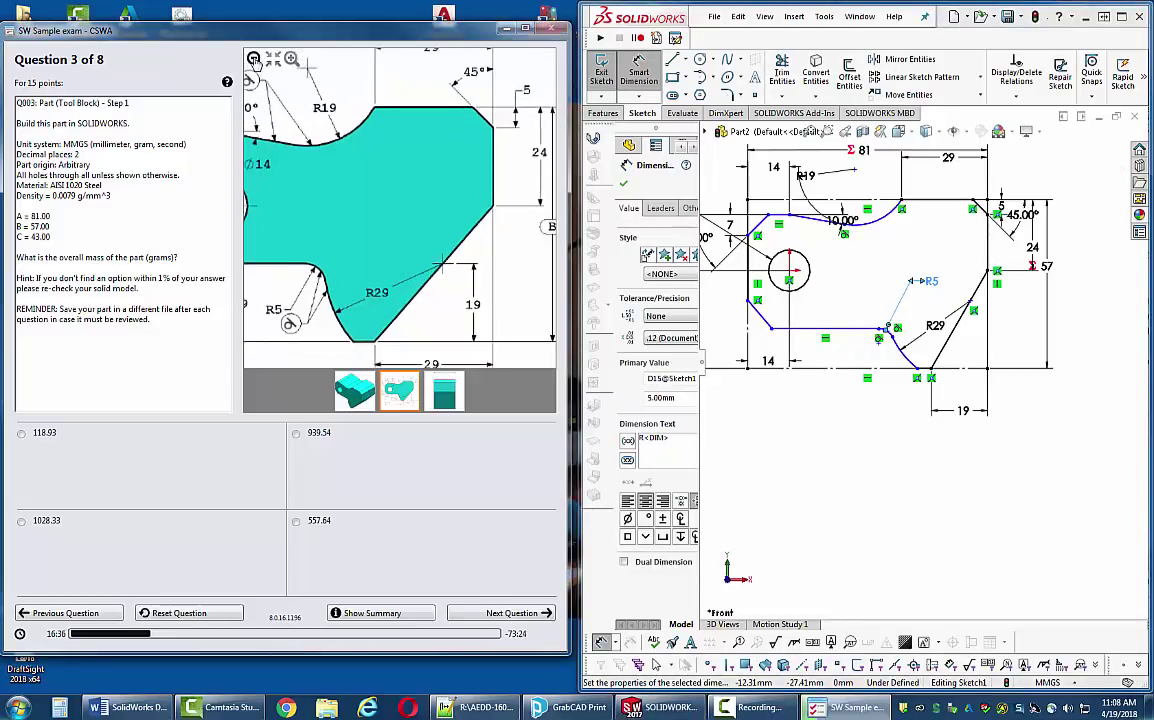
- Dimension the horizontal line at 19 mm and the short angled edge at 45°
click(845, 330)
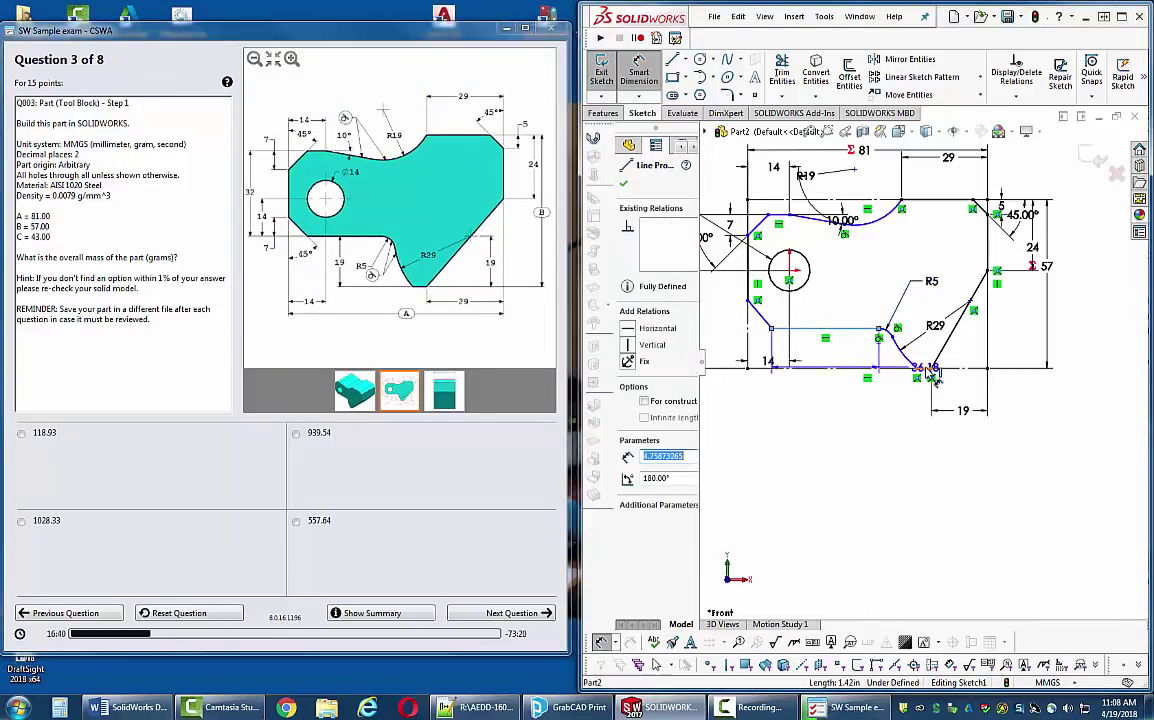
click(850, 437)
text(19)
key(Return)
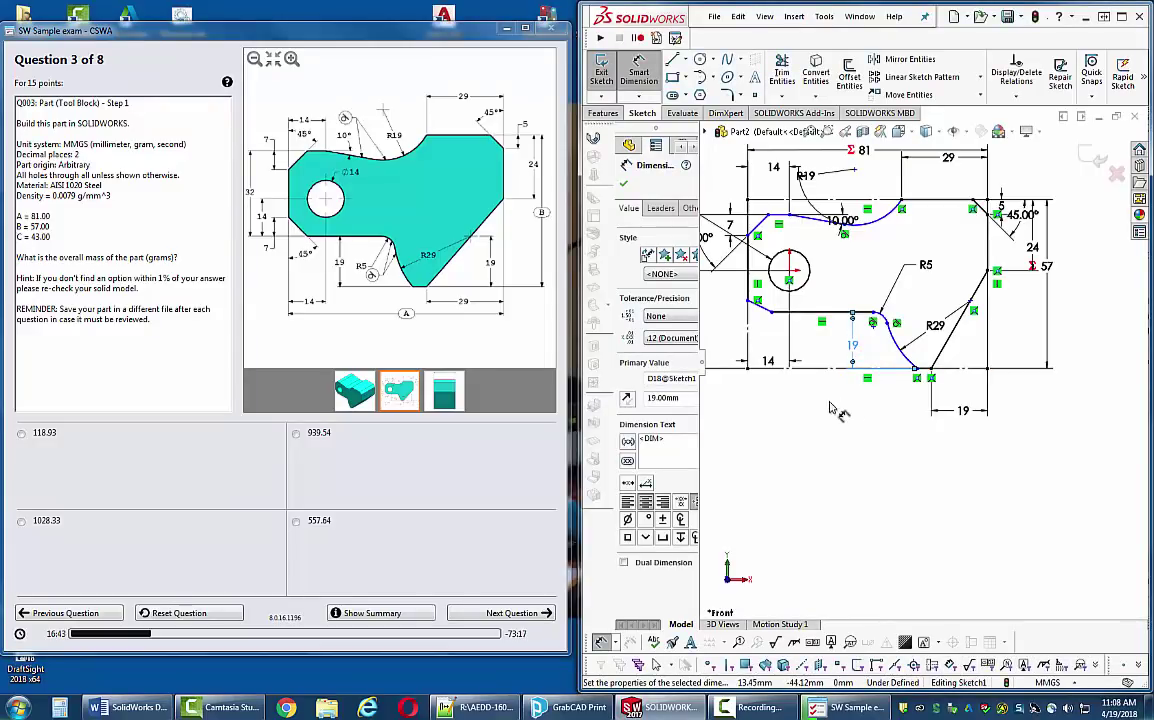
scroll(730, 320, down, 4)
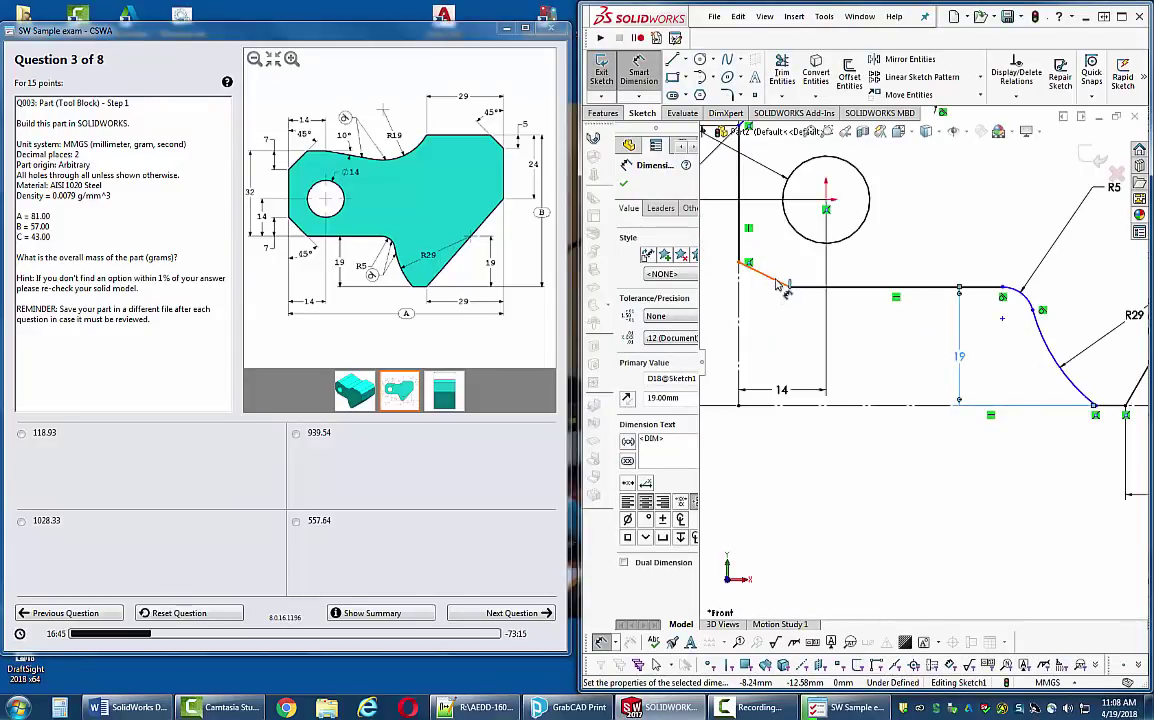
click(777, 283)
click(797, 288)
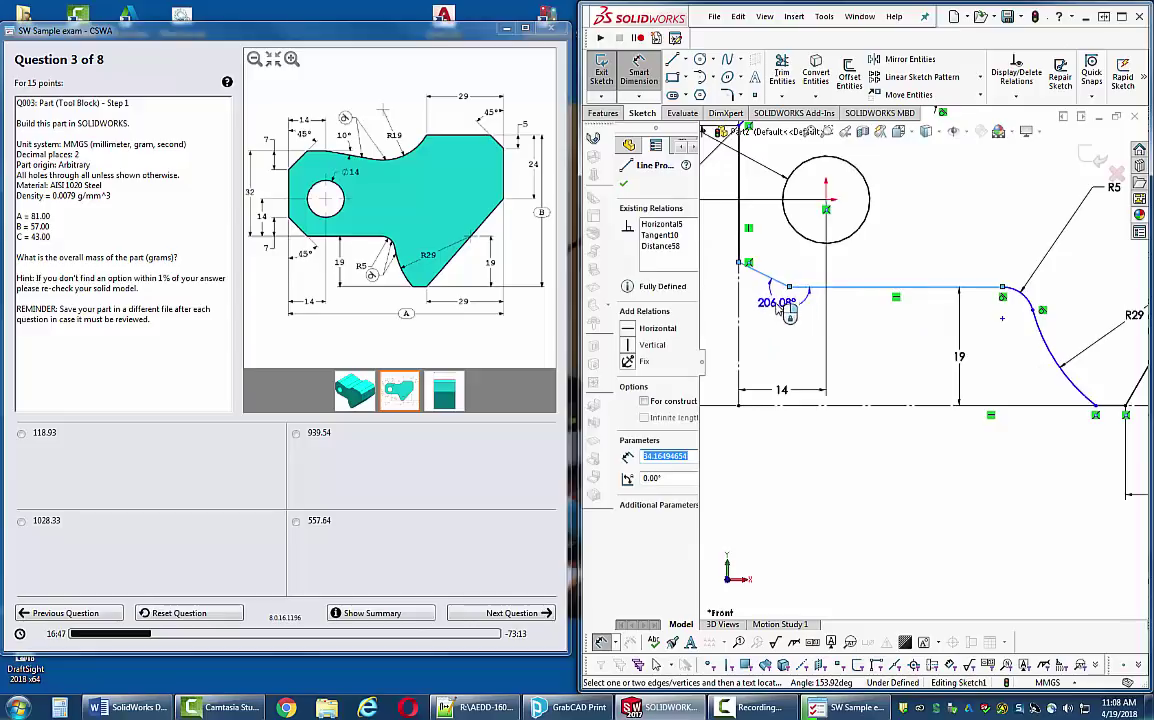
click(728, 275)
text(45)
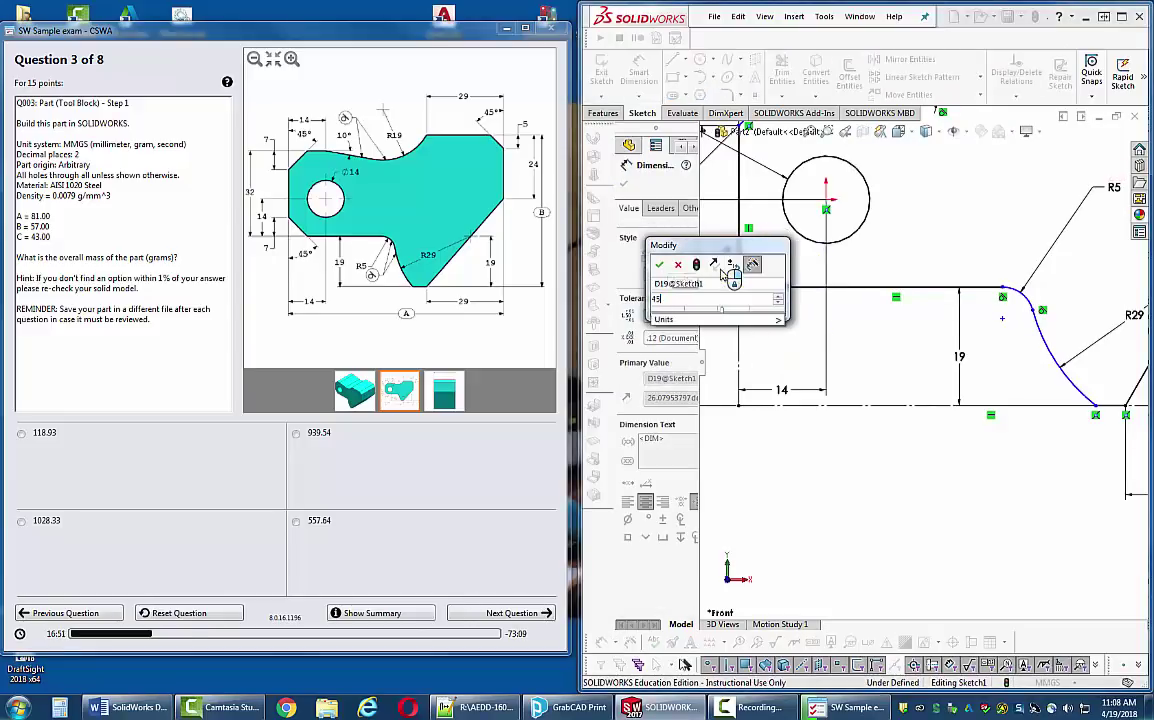
key(Return)
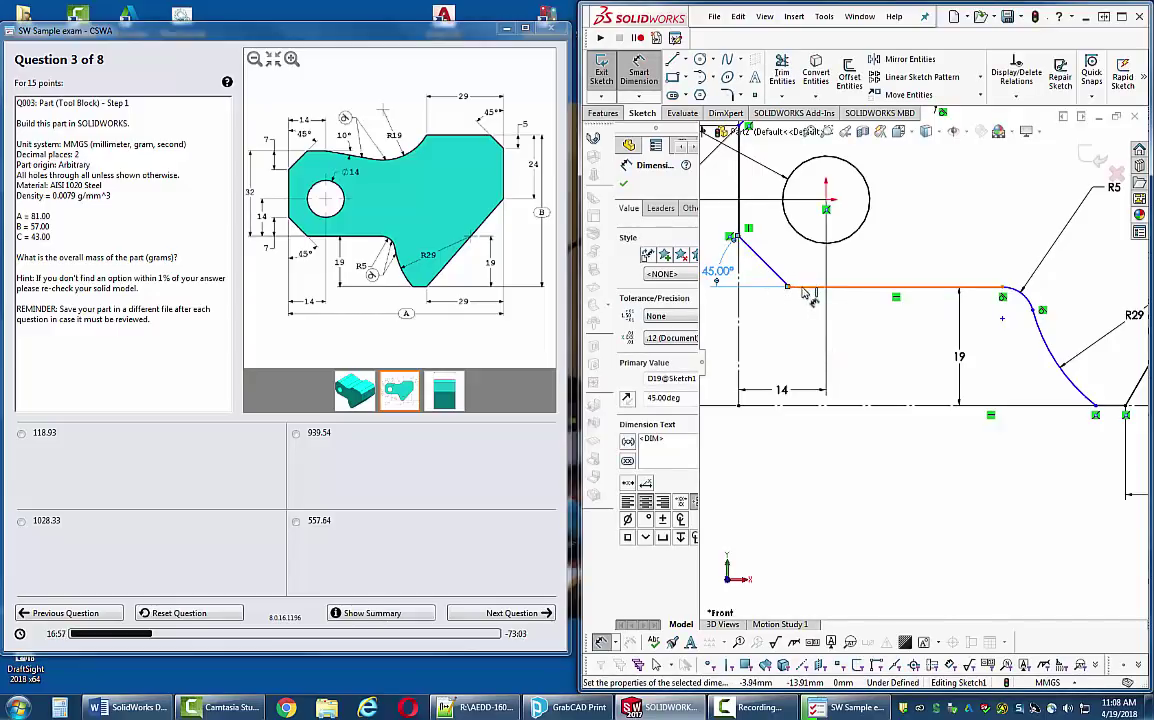
- Add a 7 mm offset dimension beside the angled edge
drag(808, 293, 745, 243)
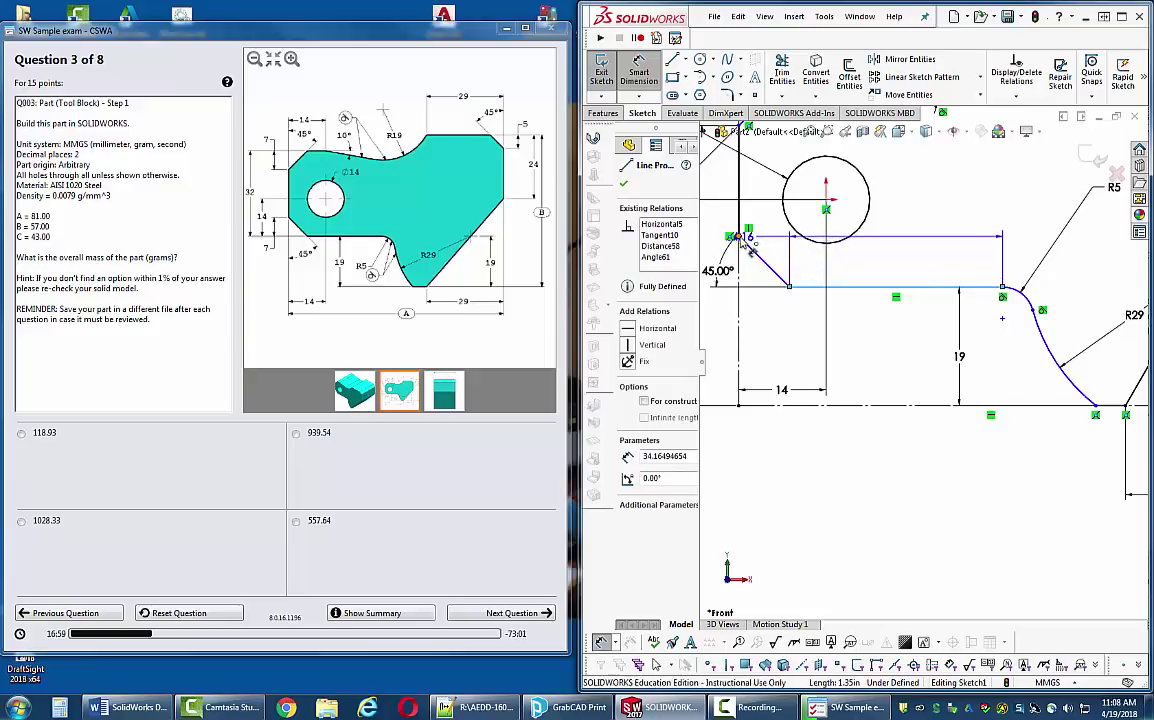
click(785, 262)
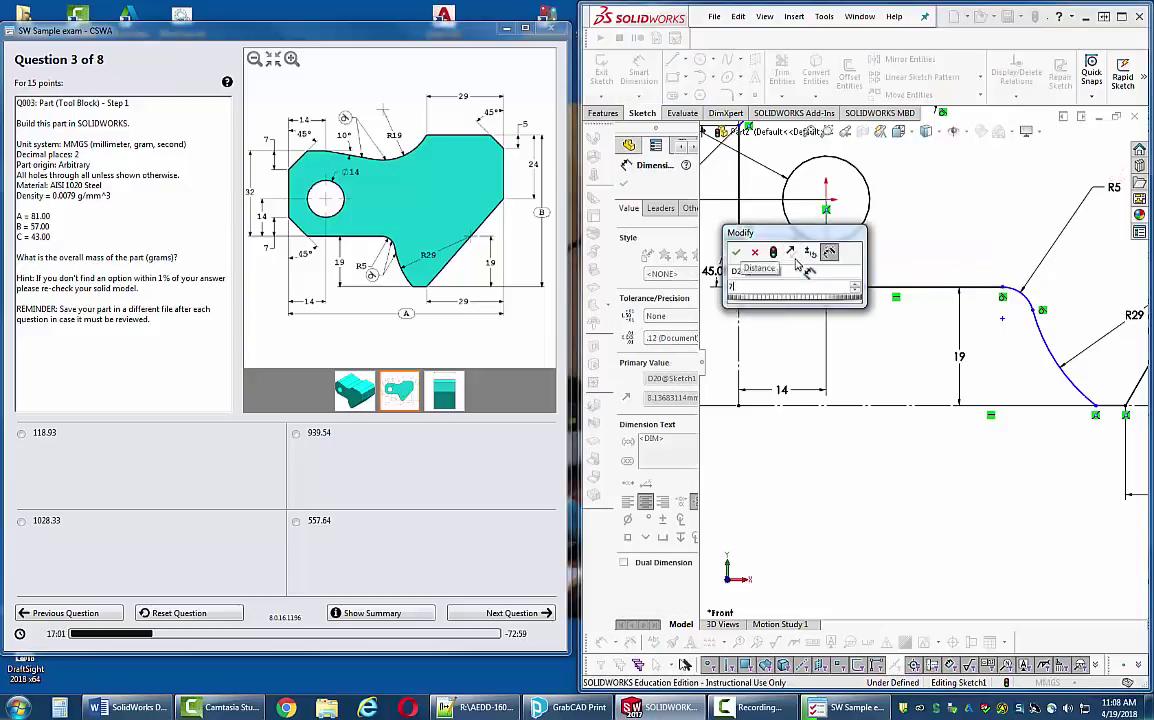
key(Return)
scroll(915, 420, down, 5)
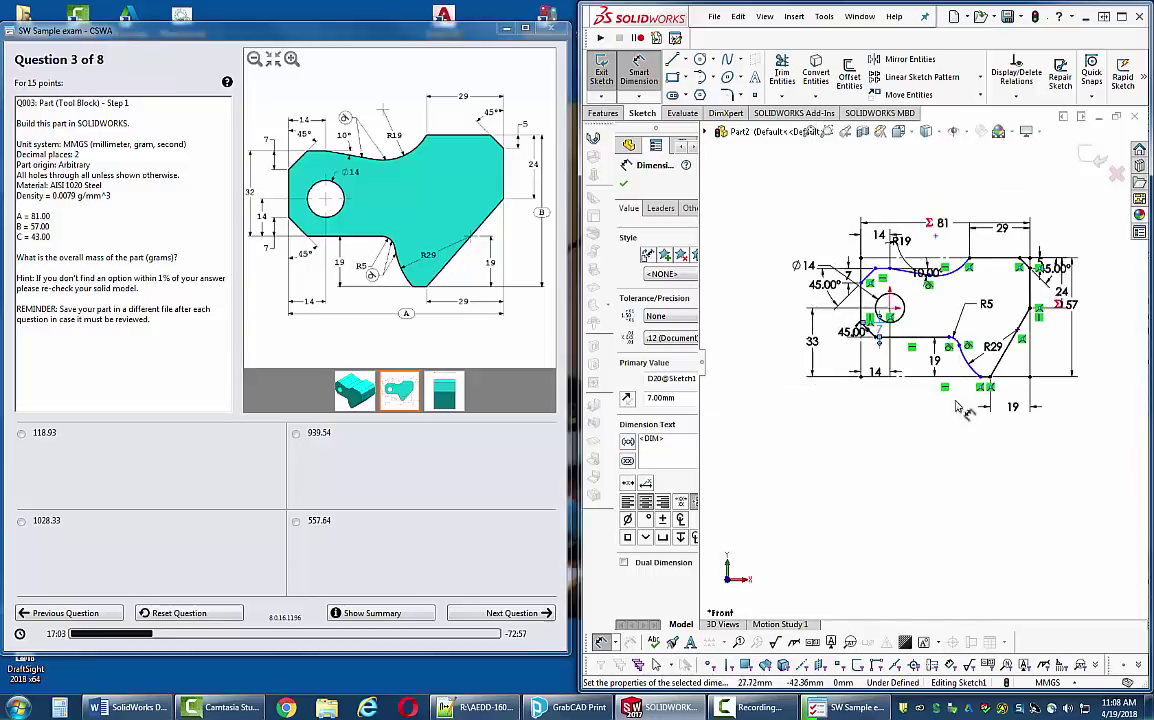
scroll(1003, 397, up, 3)
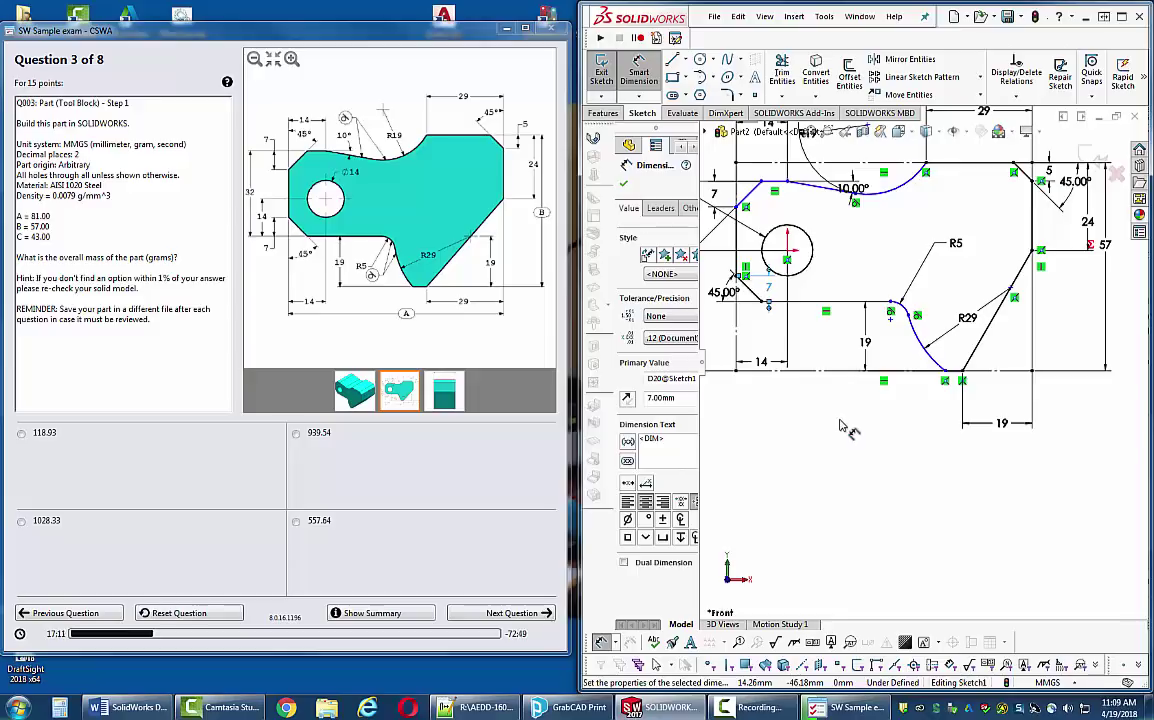
scroll(840, 427, up, 2)
scroll(900, 250, down, 4)
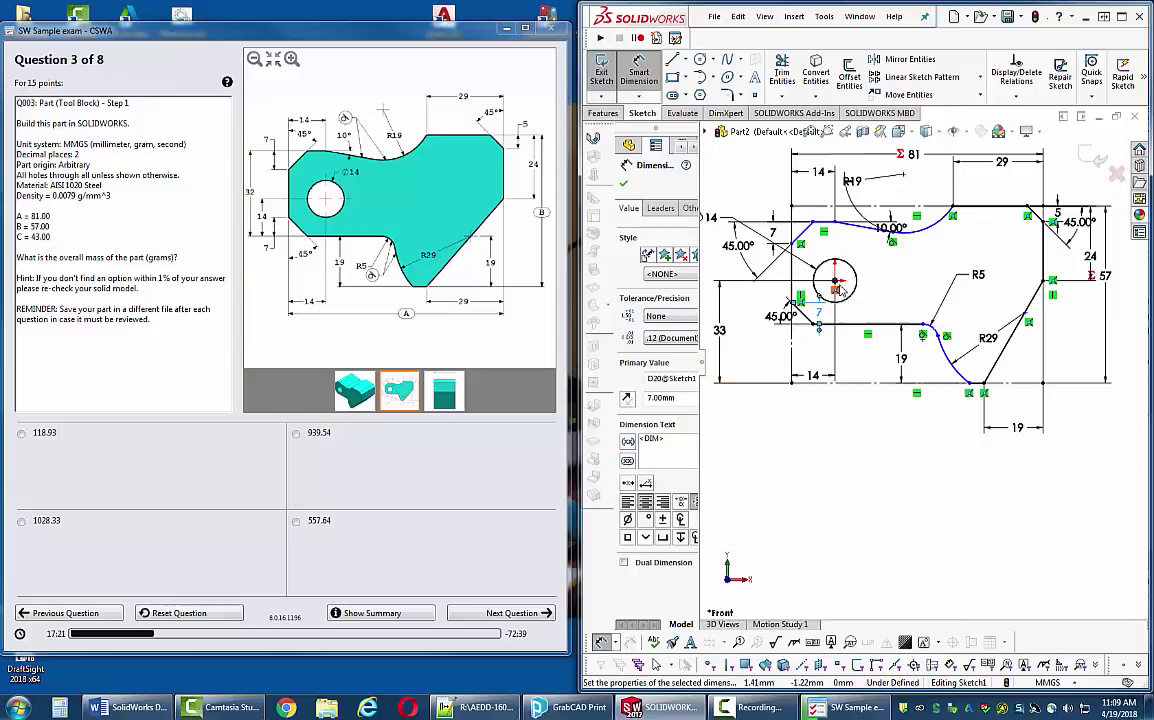
scroll(842, 291, up, 1)
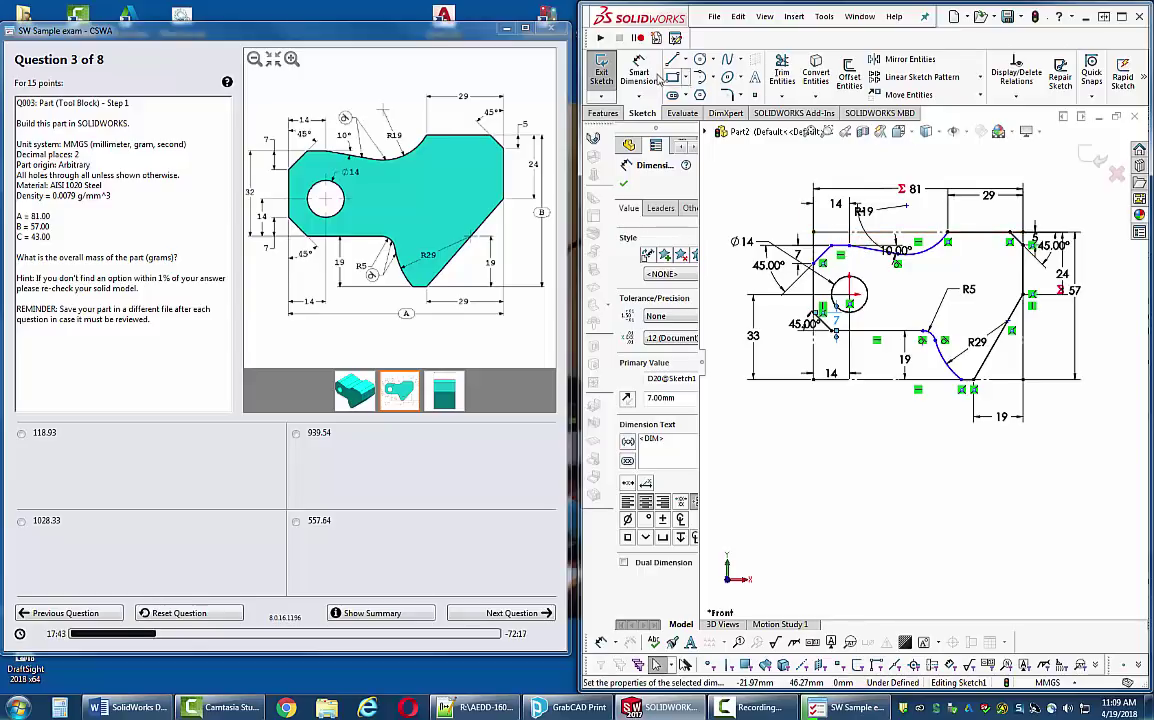
key(Escape)
- Dimension the left vertical side to a 32 mm height
click(845, 251)
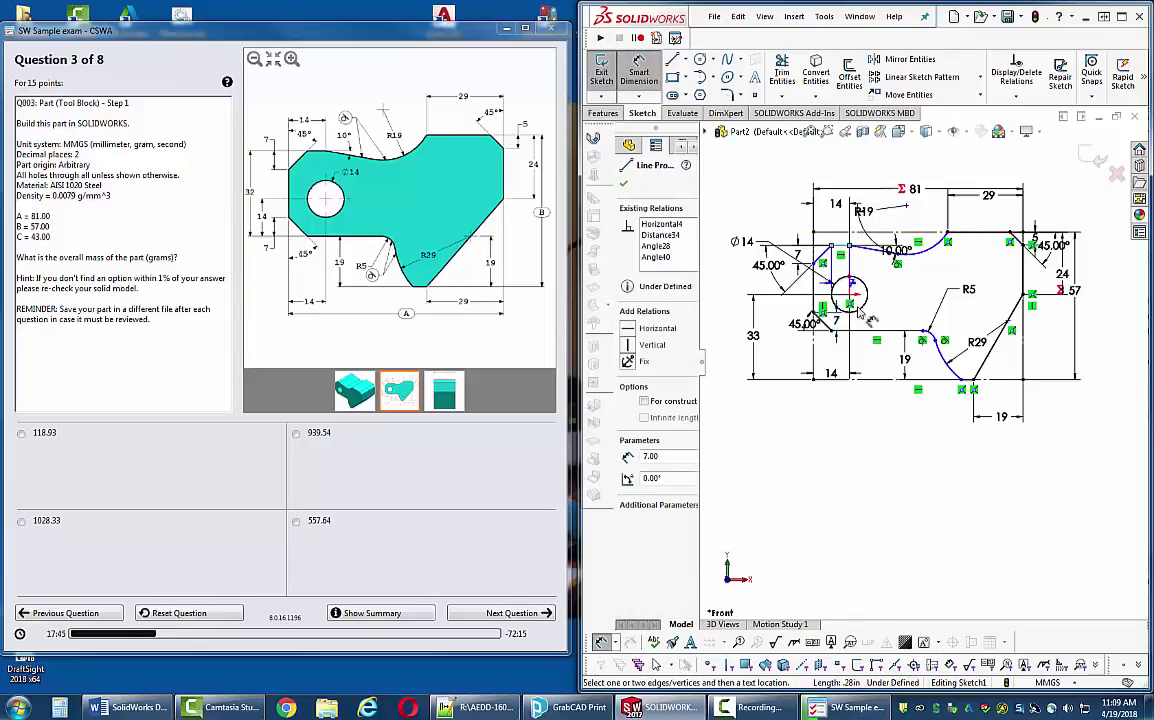
click(733, 290)
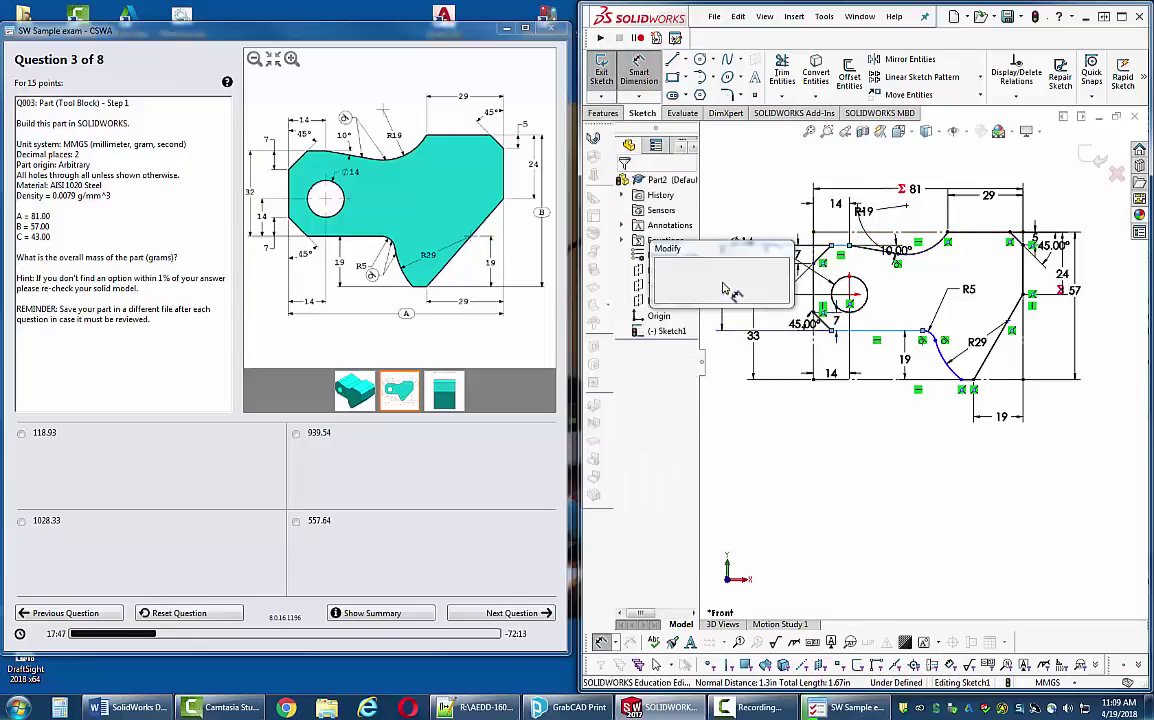
text(32)
key(Return)
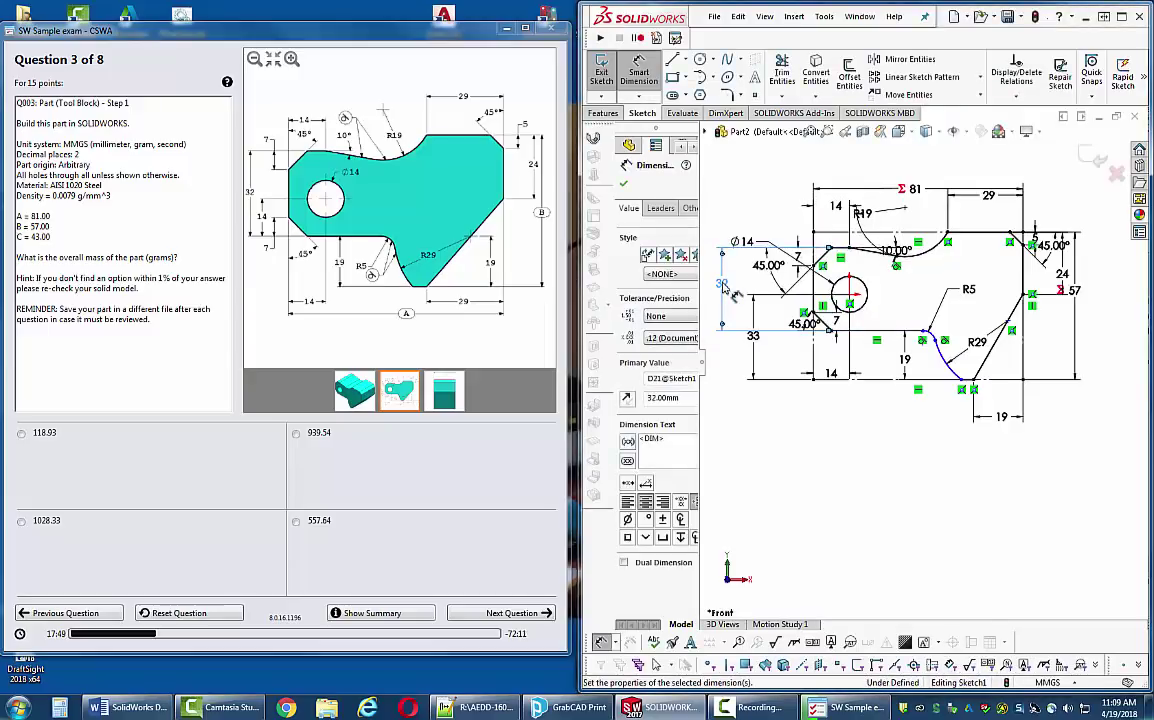
key(Escape)
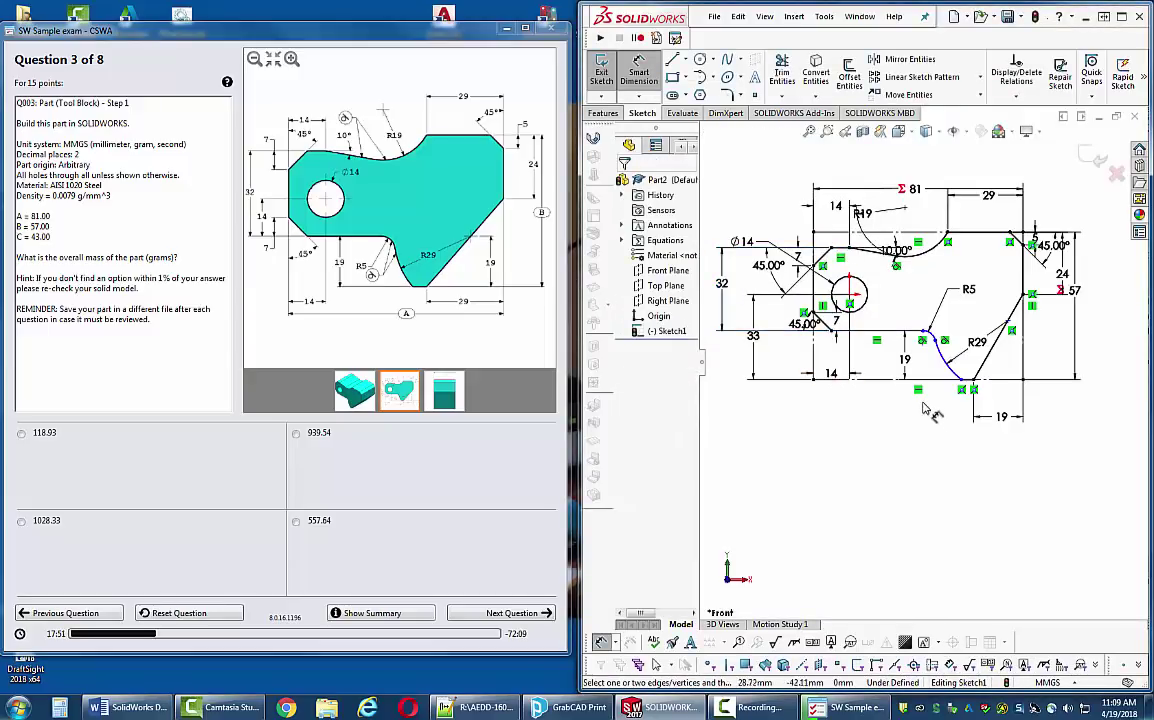
scroll(950, 370, down, 2)
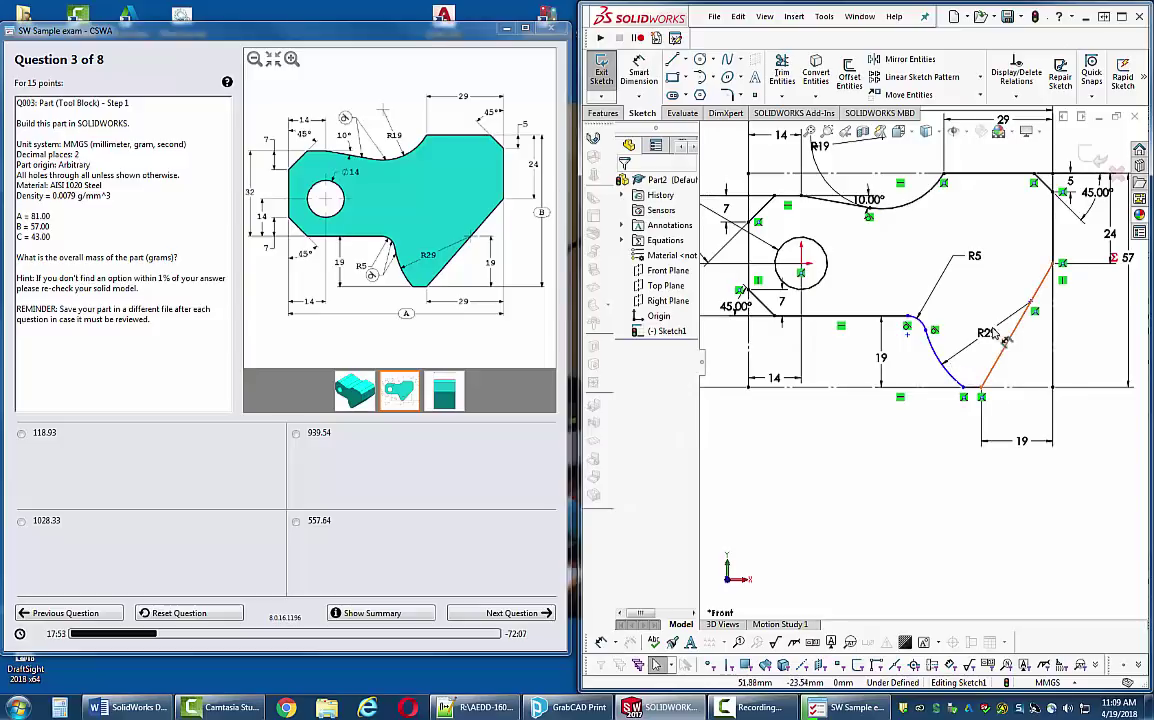
scroll(935, 378, up, 2)
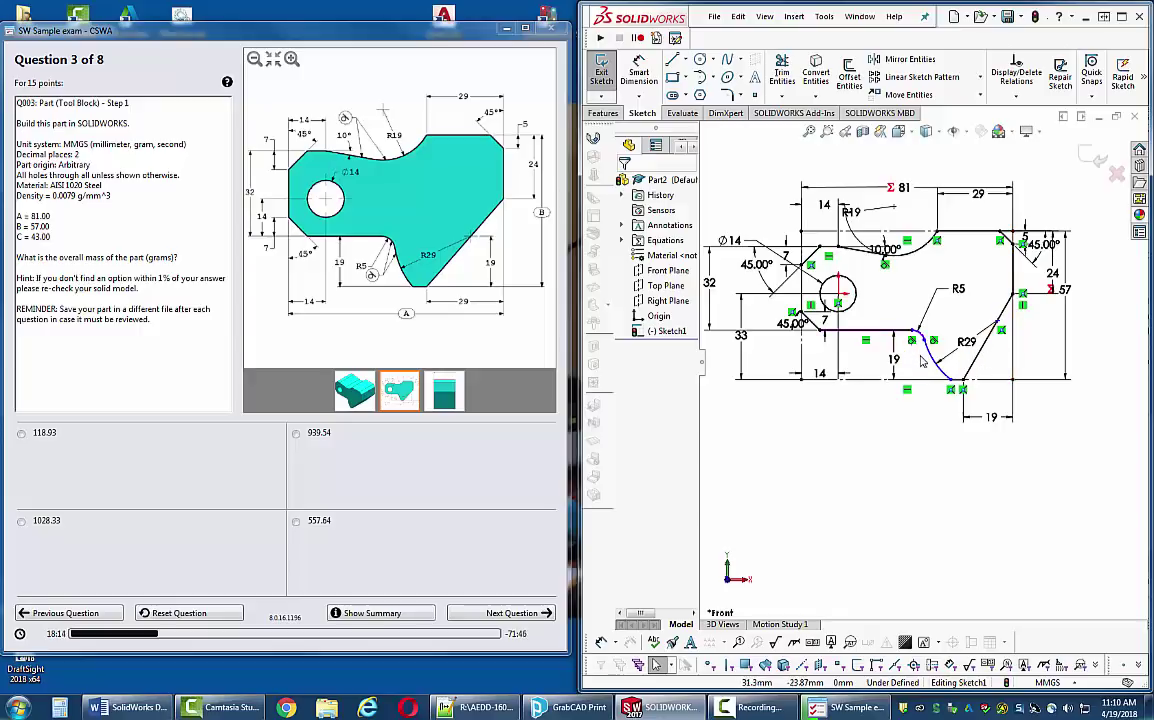
- Drag the R29 arc's endpoint along the slanted line to reshape the corner
click(935, 369)
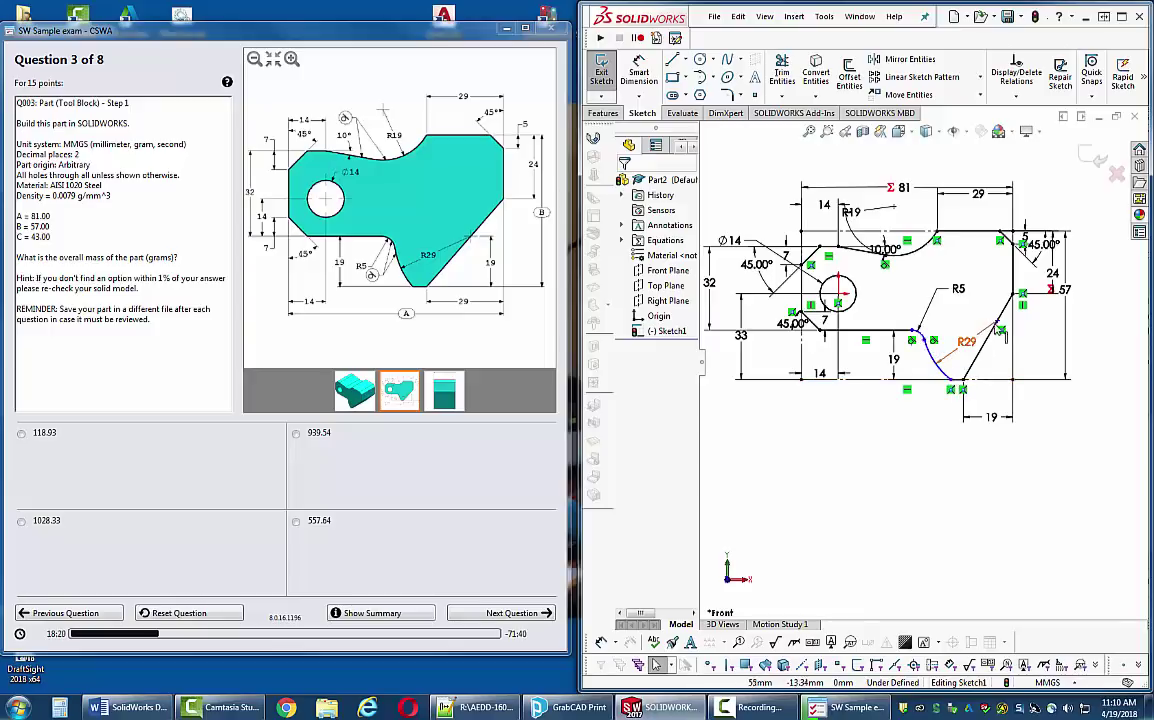
click(997, 327)
drag(993, 336, 997, 393)
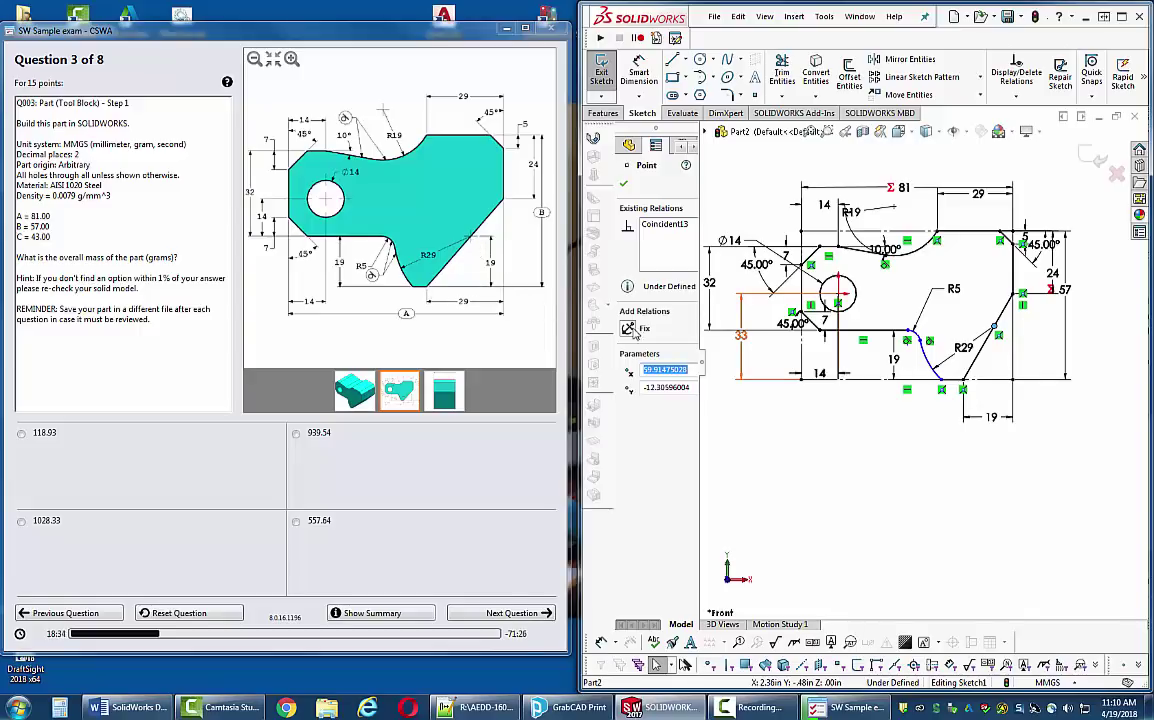
- Change the lower-right 19 mm dimension to 29 mm
double_click(991, 416)
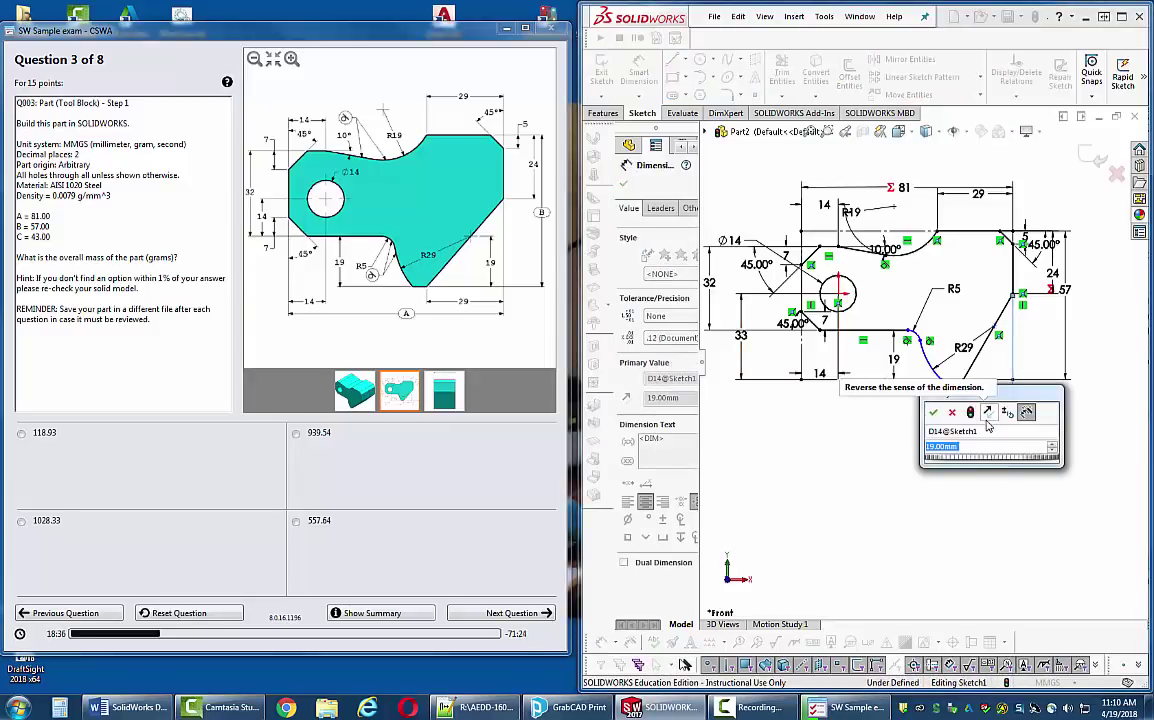
text(29)
key(Return)
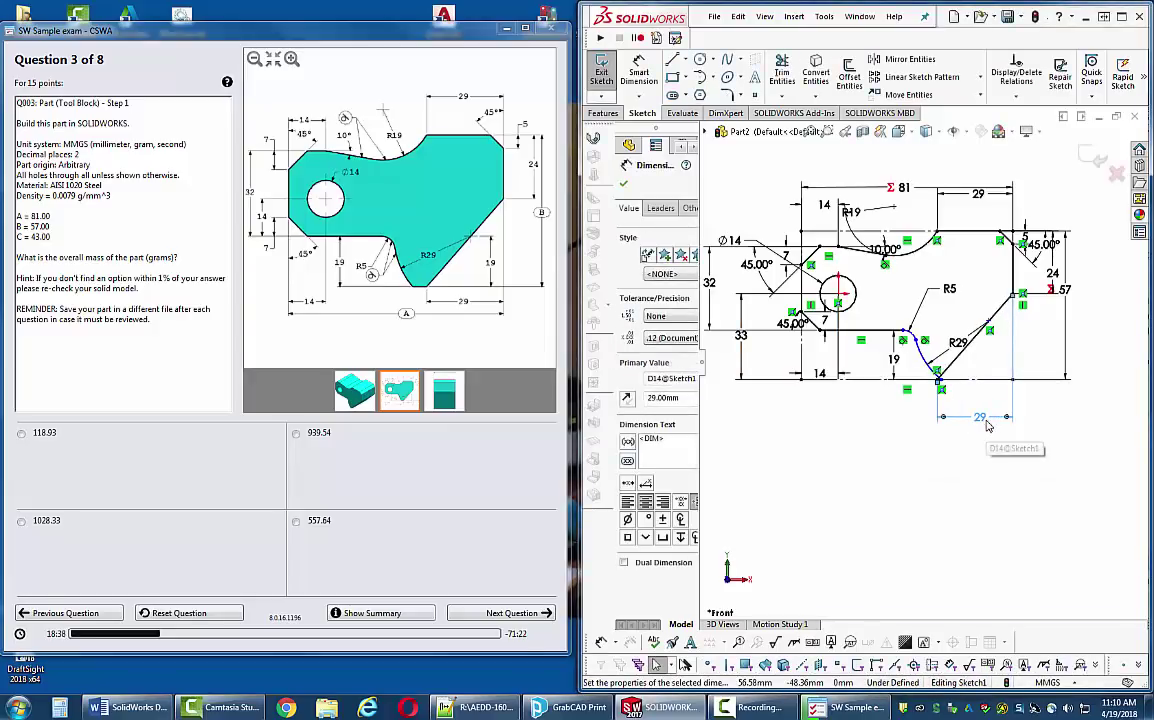
scroll(910, 405, down, 5)
key(Escape)
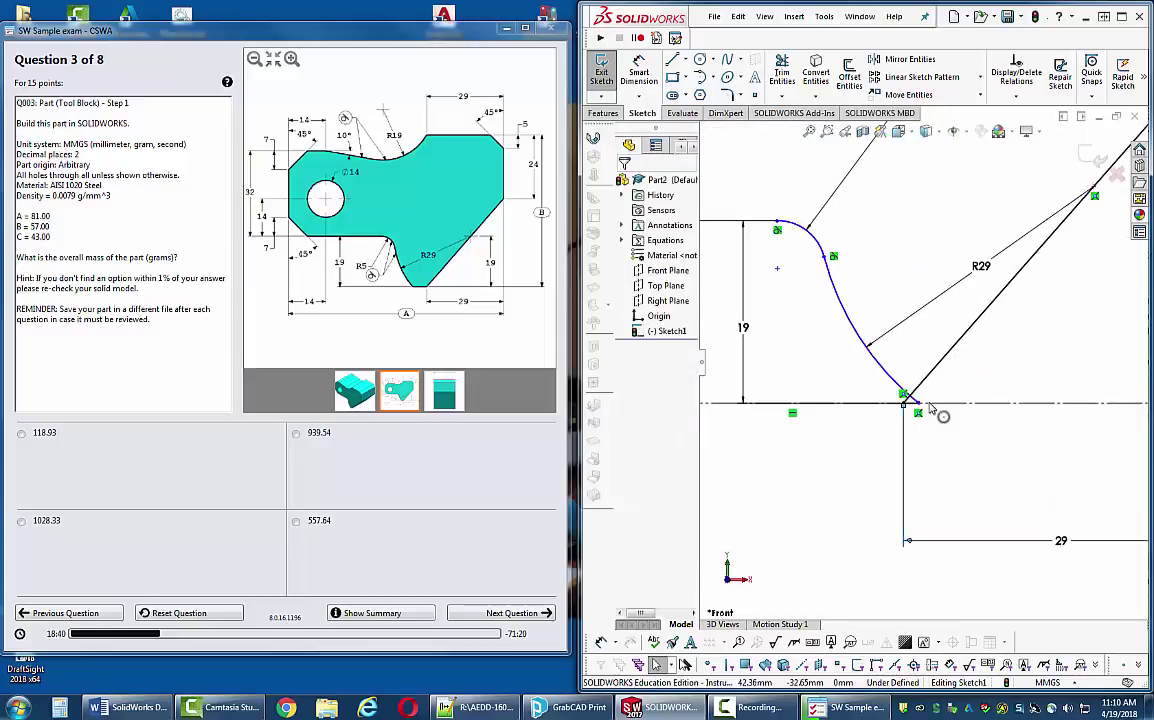
- Try dragging the arc's bottom end and slanted-line point, declining the driven-dimension prompt
click(905, 396)
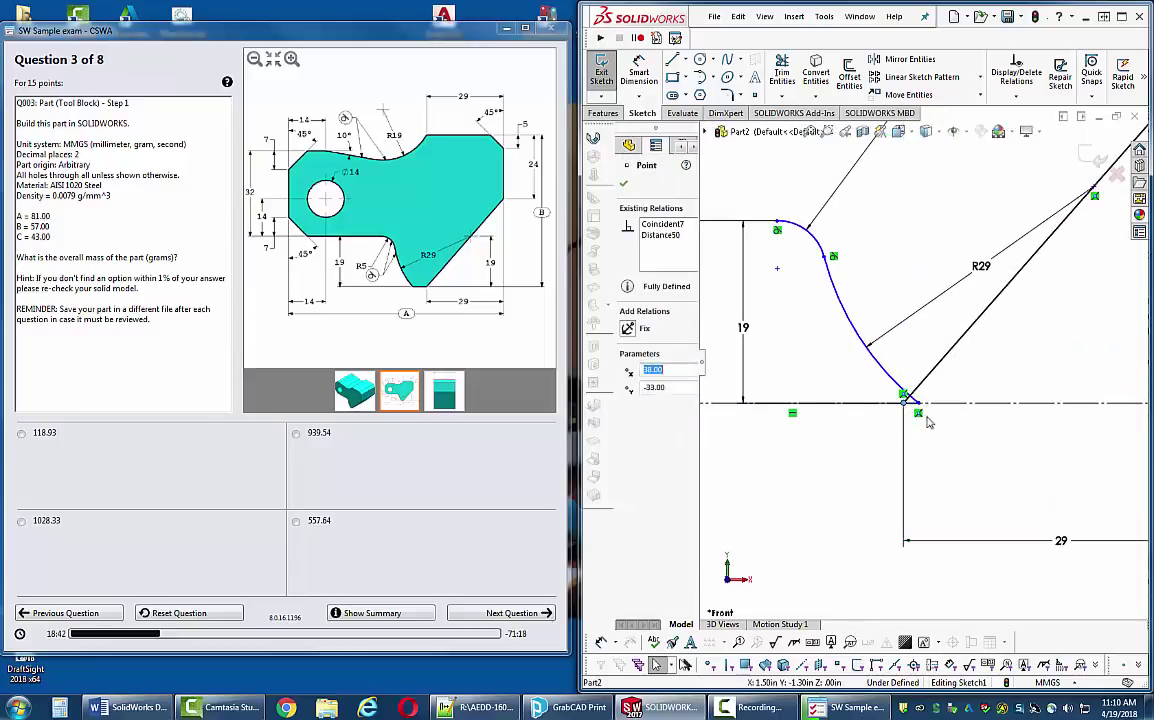
key(Escape)
drag(918, 404, 872, 404)
scroll(998, 380, up, 3)
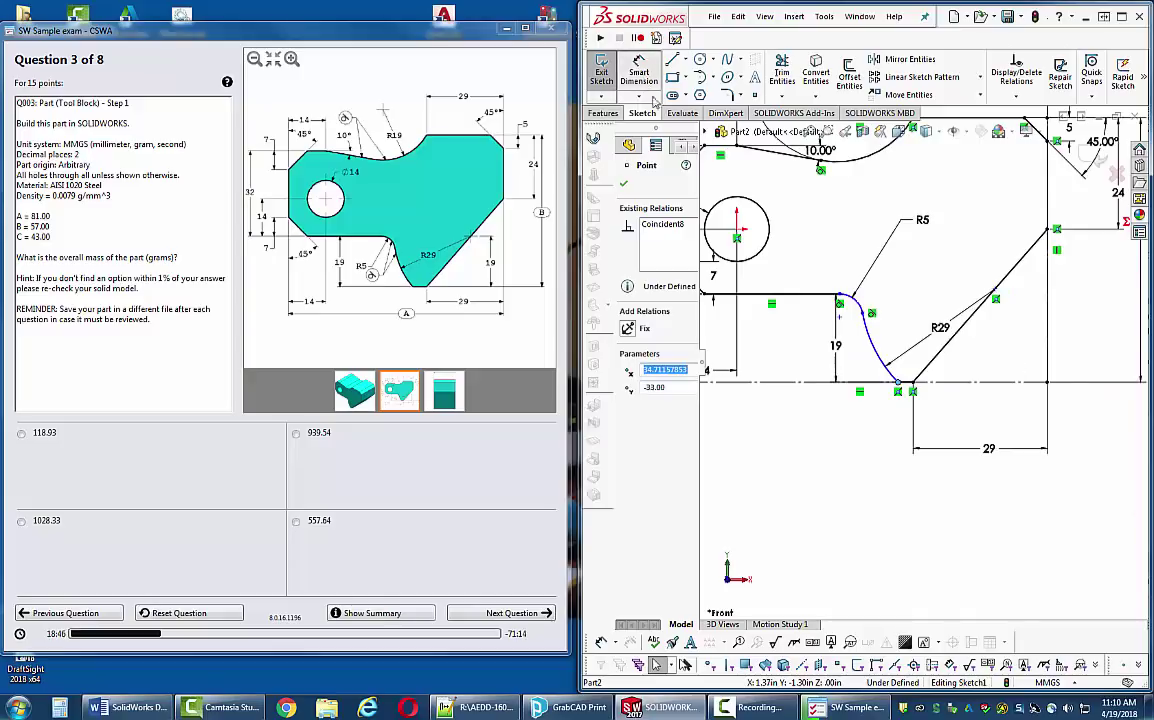
key(Escape)
click(997, 297)
mouse_move(1006, 301)
mouse_down()
mouse_move(922, 360)
mouse_move(914, 390)
mouse_up()
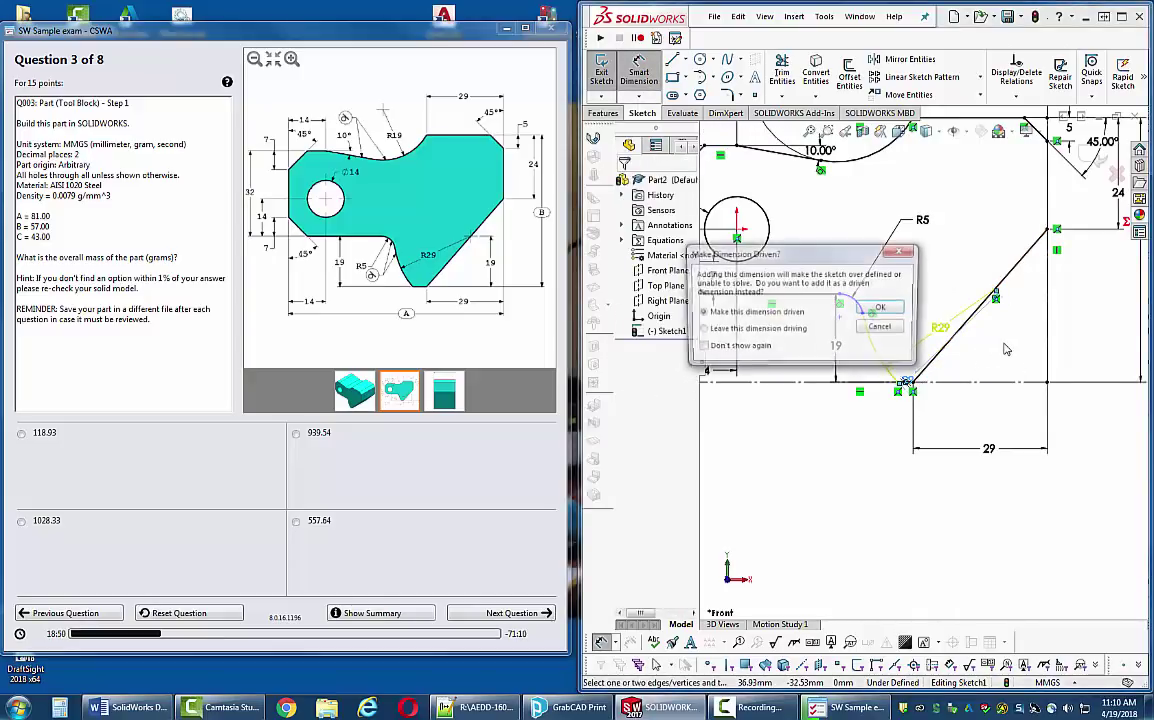
click(879, 327)
scroll(925, 384, down, 3)
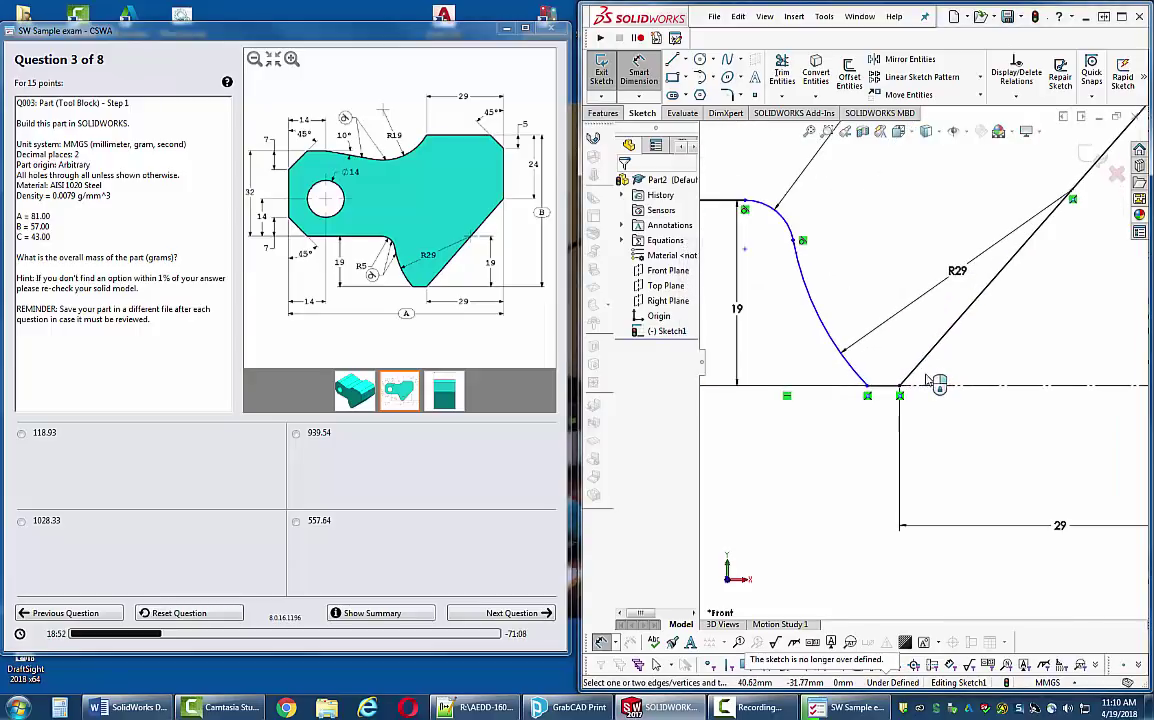
- Add a 19 mm vertical height from the bottom line to the slanted edge's top endpoint
click(889, 388)
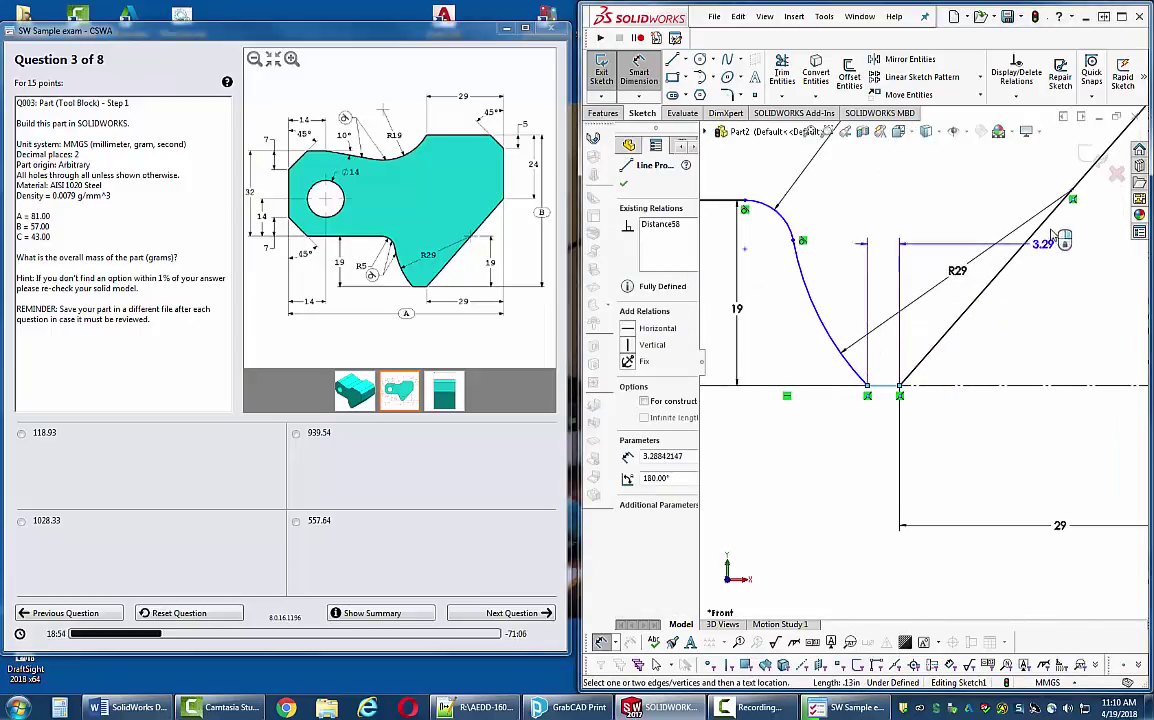
click(1073, 190)
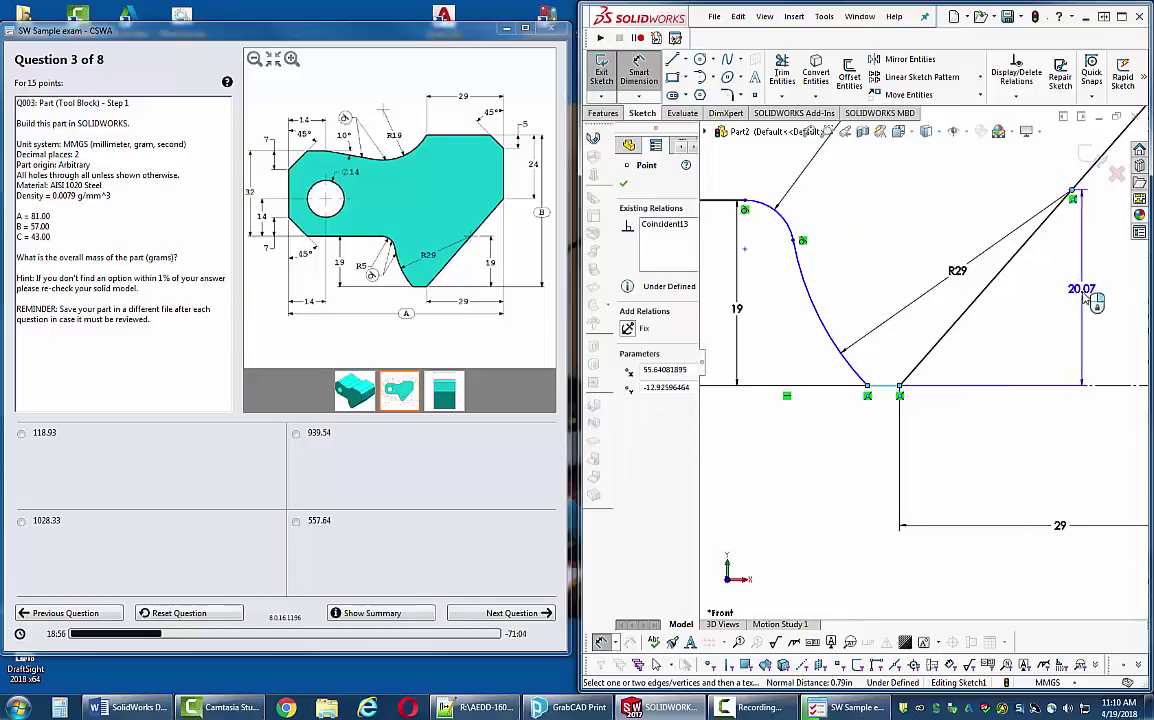
click(1084, 300)
text(19)
key(Return)
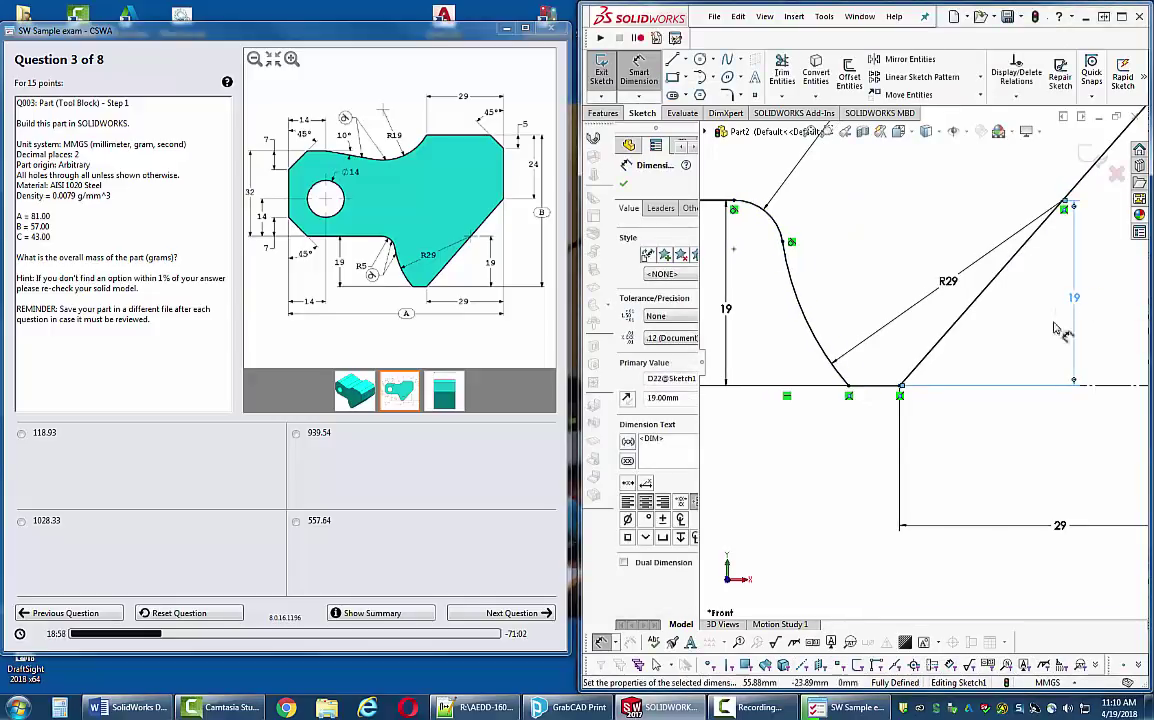
key(Escape)
key(f)
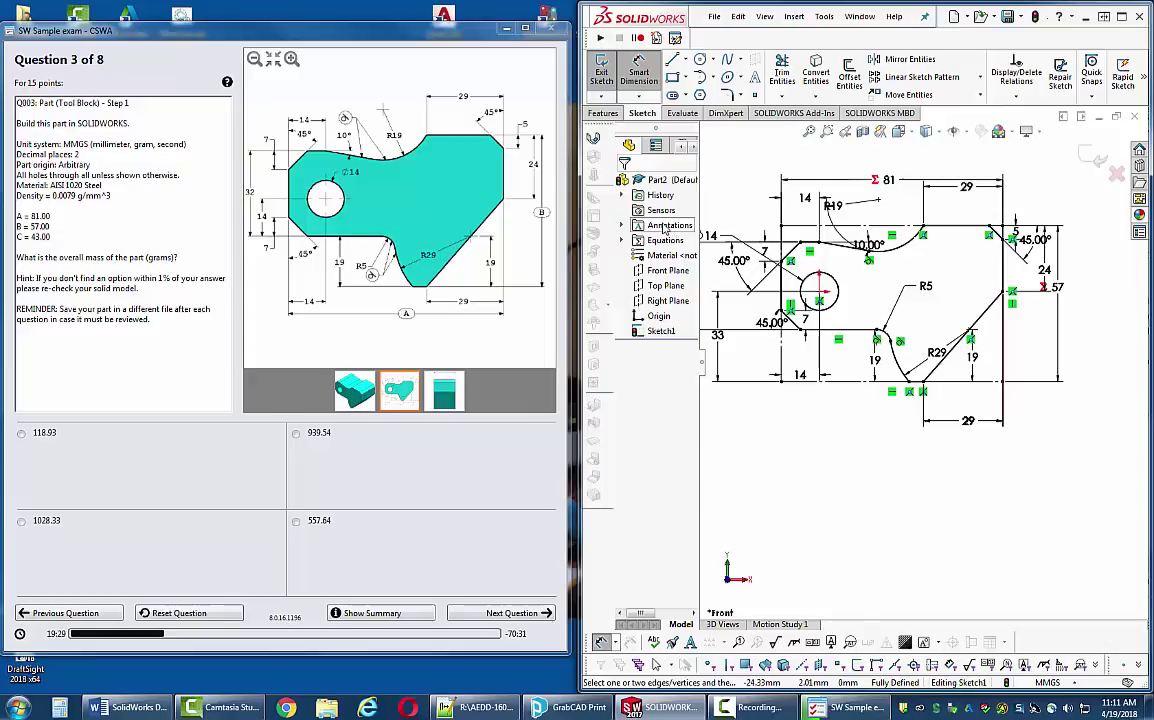
click(603, 113)
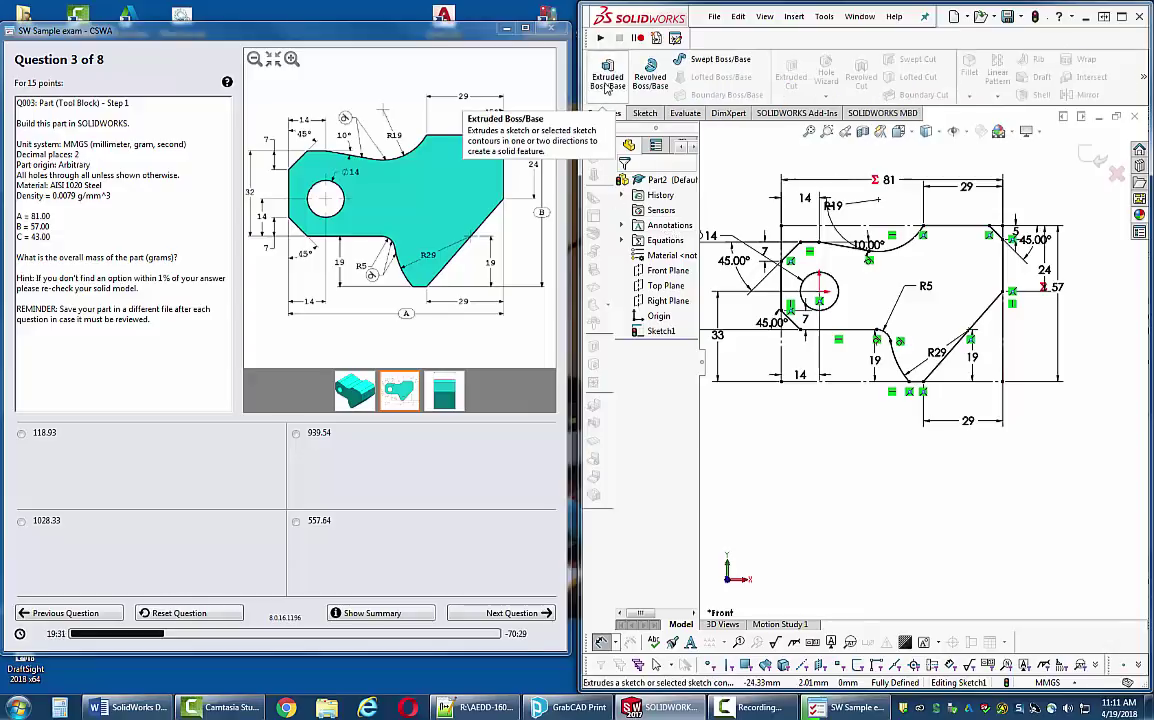
- Extrude Sketch1 with its depth set to '= C', creating Boss-Extrude1
click(607, 75)
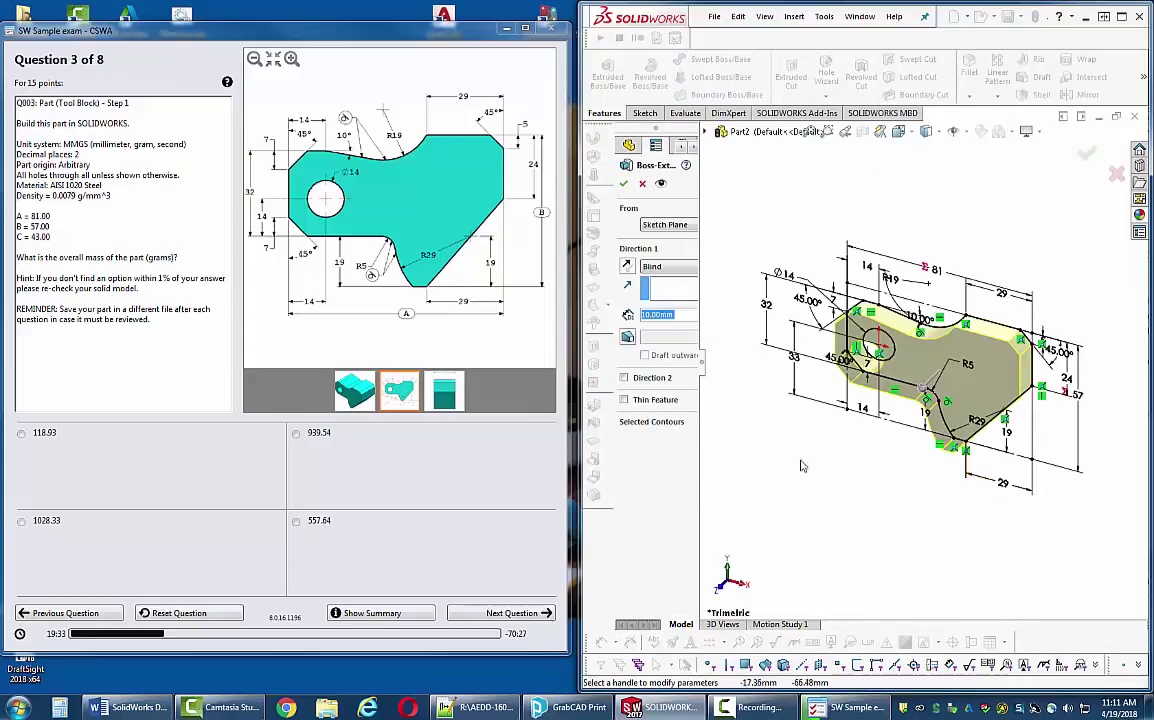
click(451, 425)
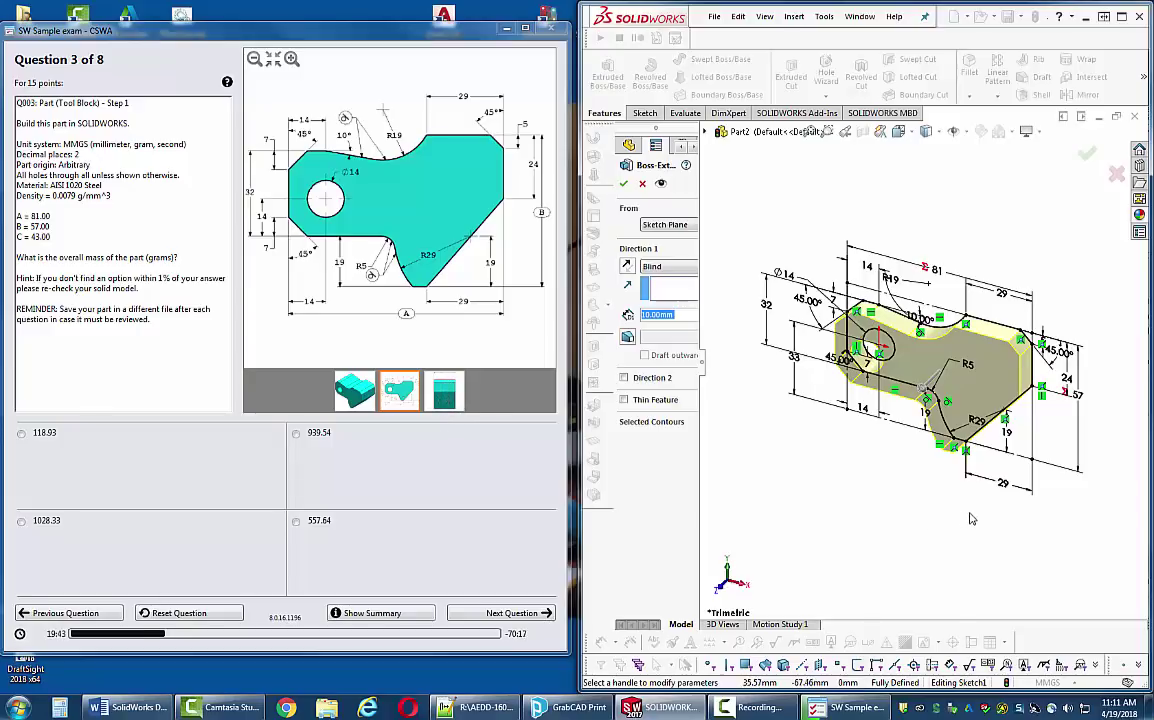
middle_drag(878, 466, 938, 470)
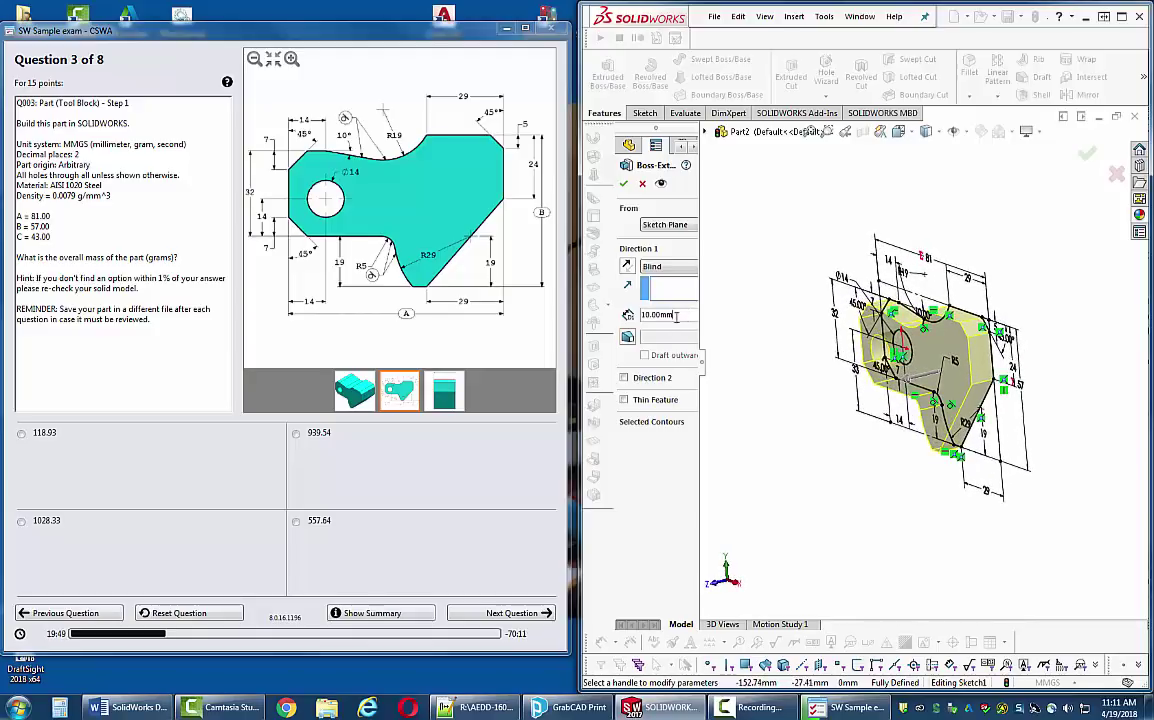
drag(676, 315, 600, 315)
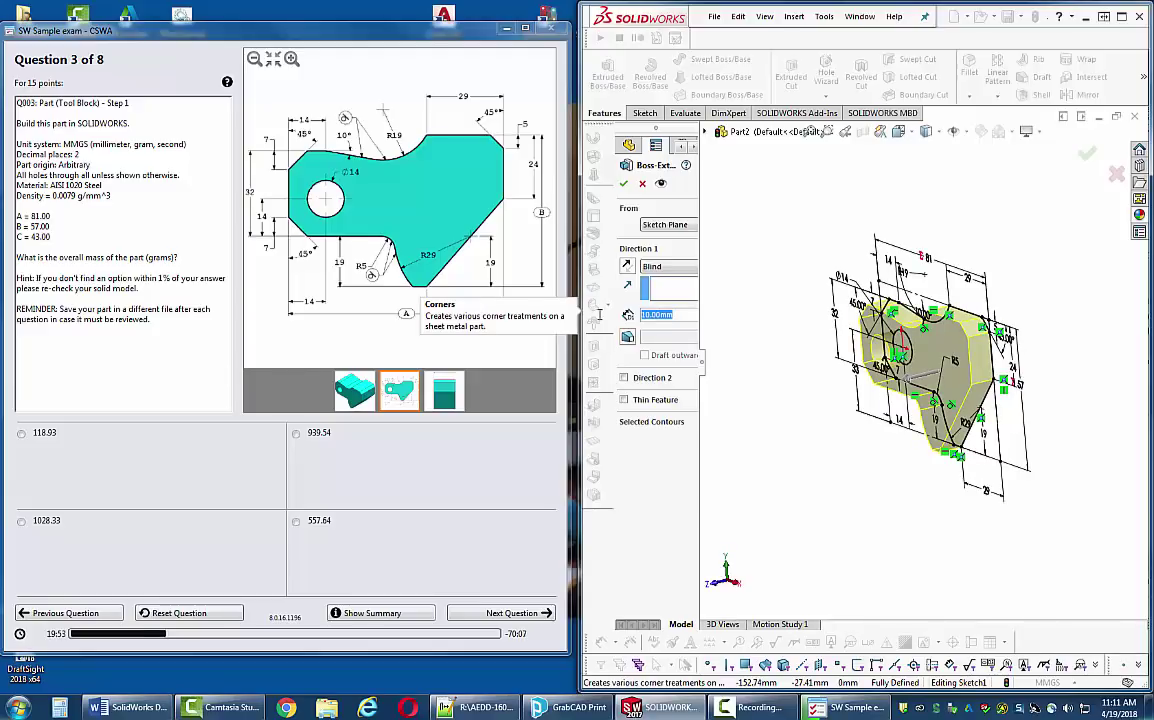
text(=)
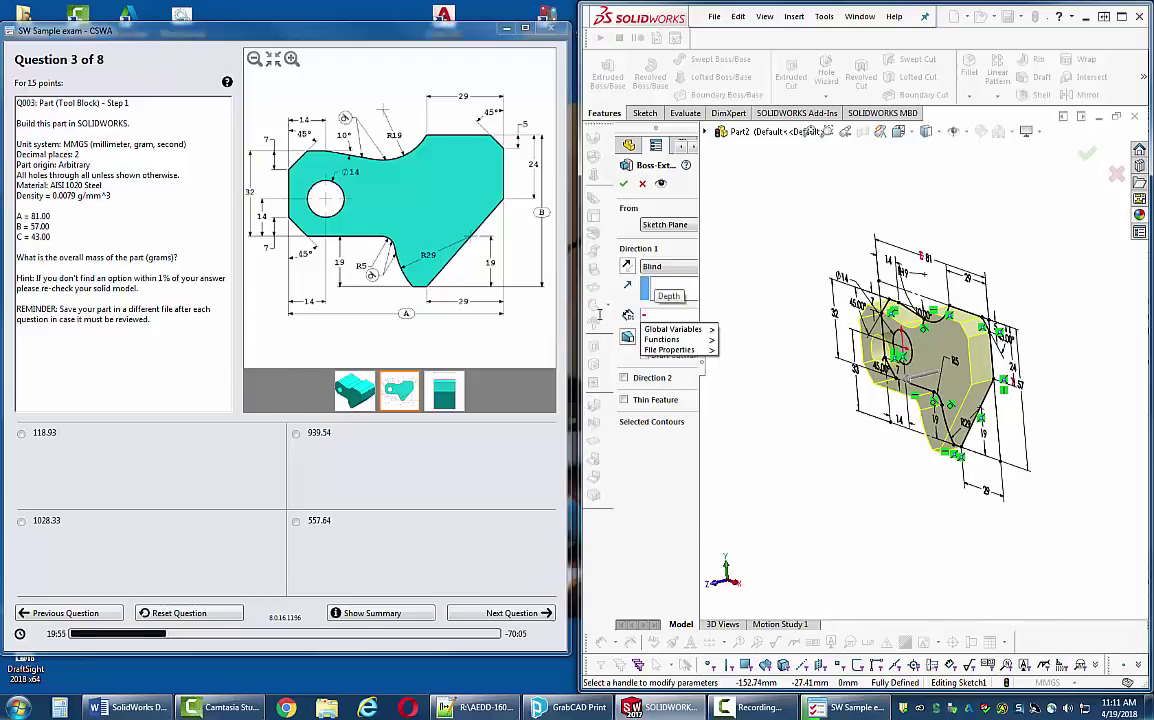
mouse_move(690, 339)
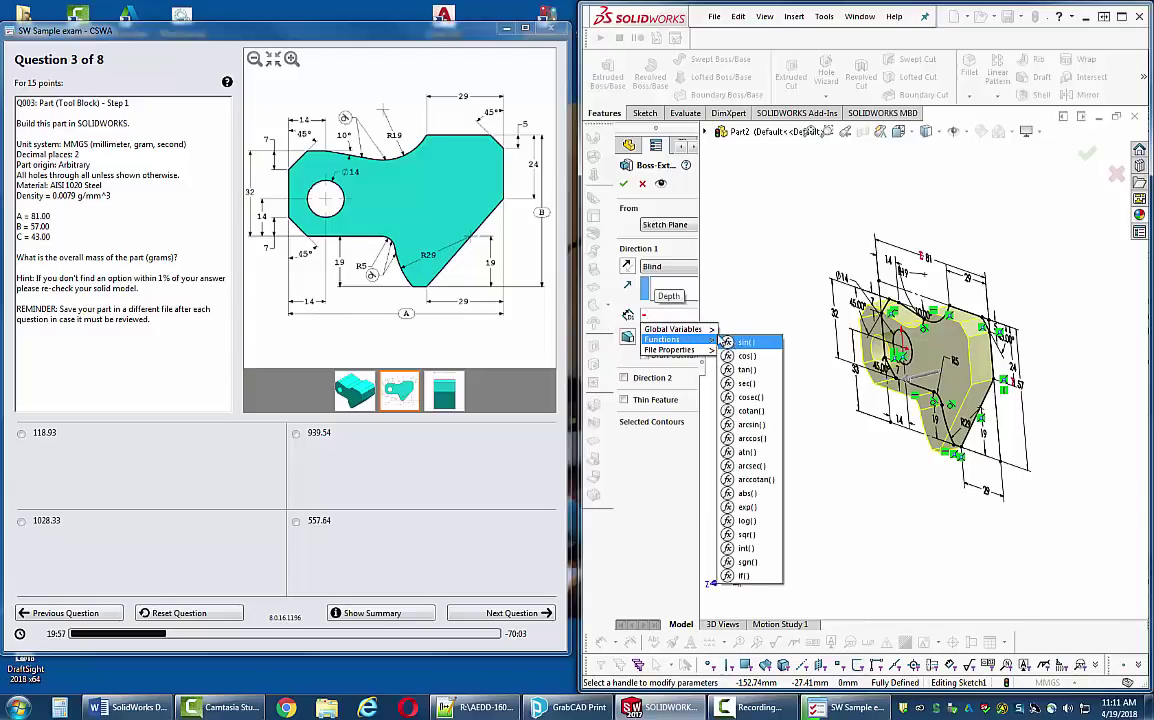
click(738, 356)
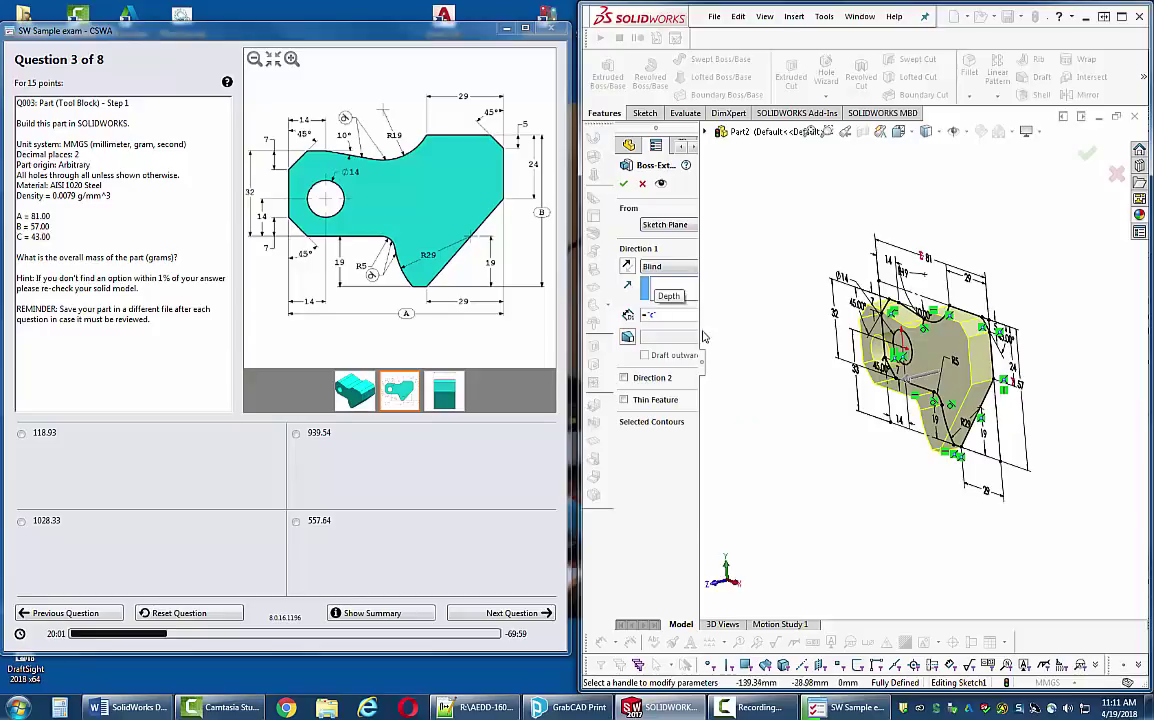
click(624, 184)
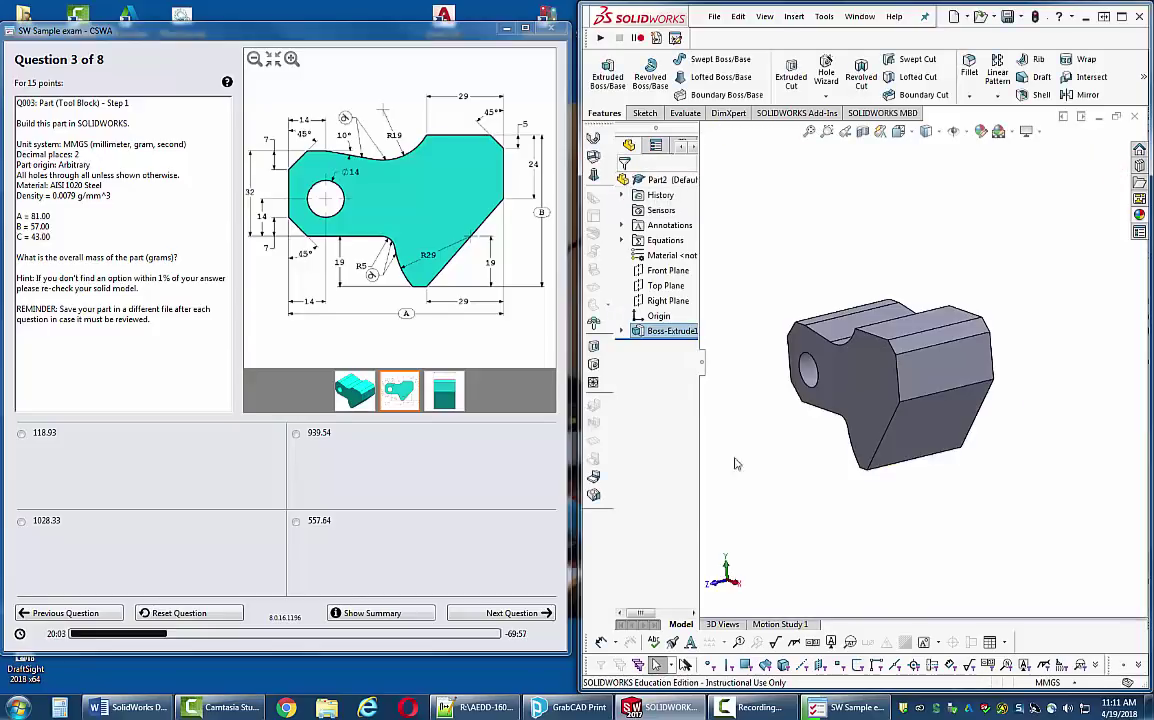
middle_drag(854, 477, 866, 477)
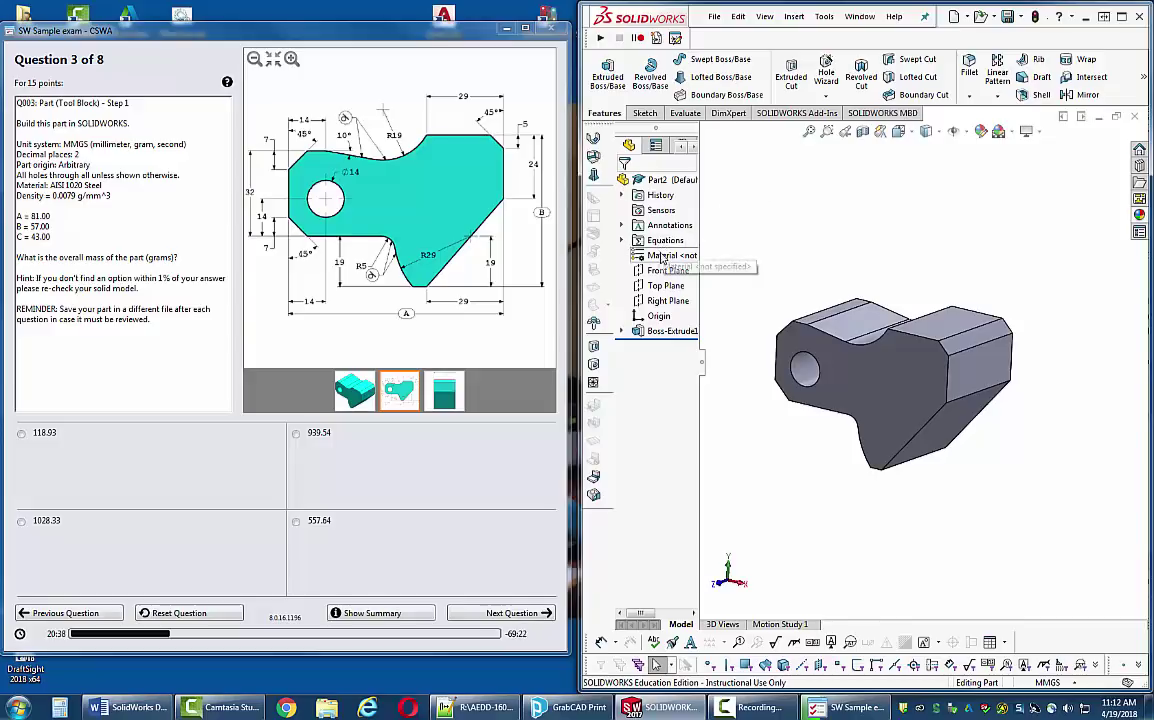
right_click(662, 256)
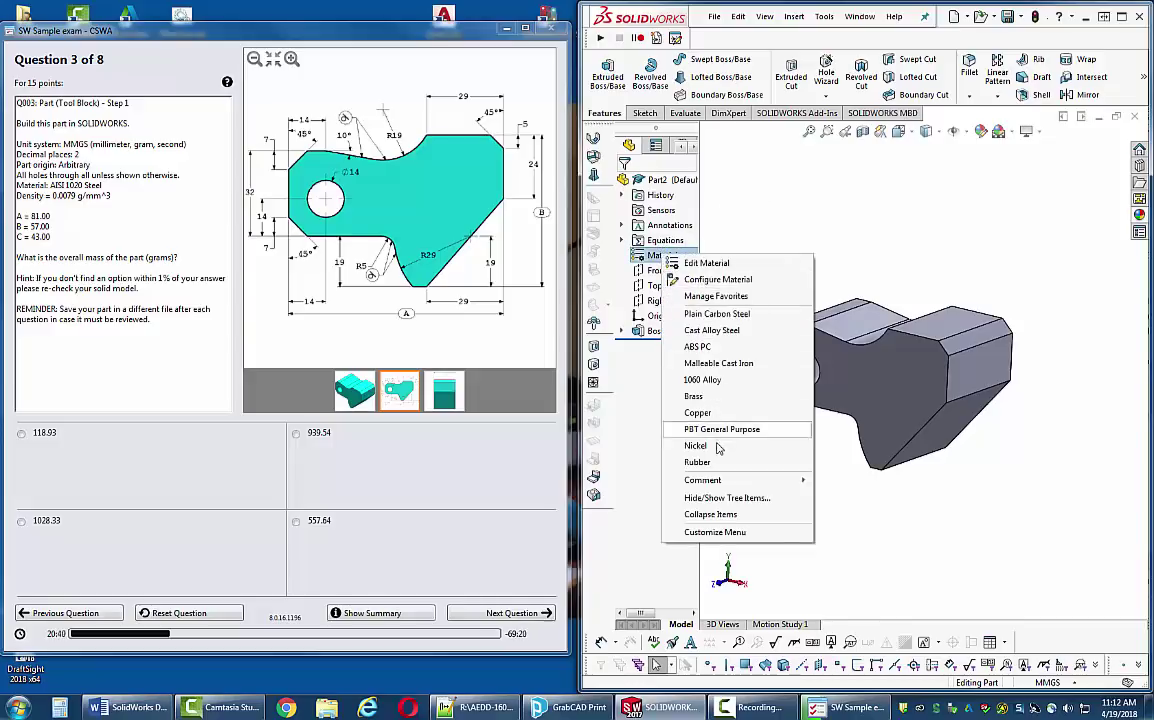
- Apply plain AISI 1020 steel as the part's material
click(705, 264)
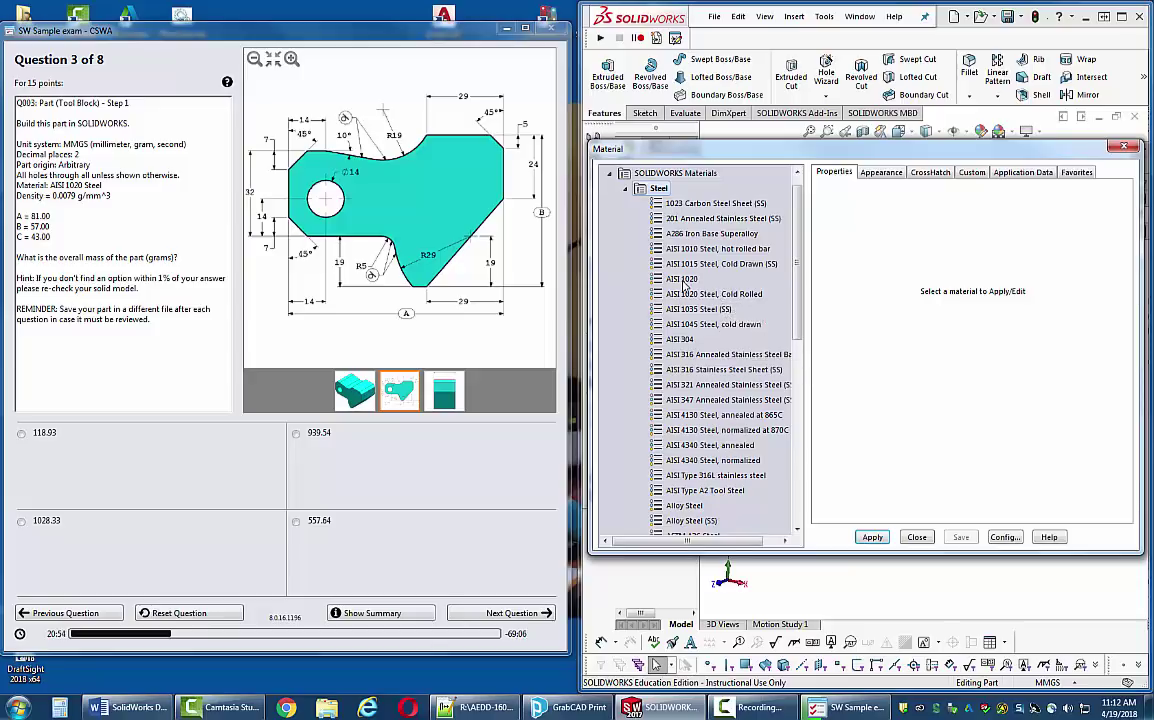
click(683, 281)
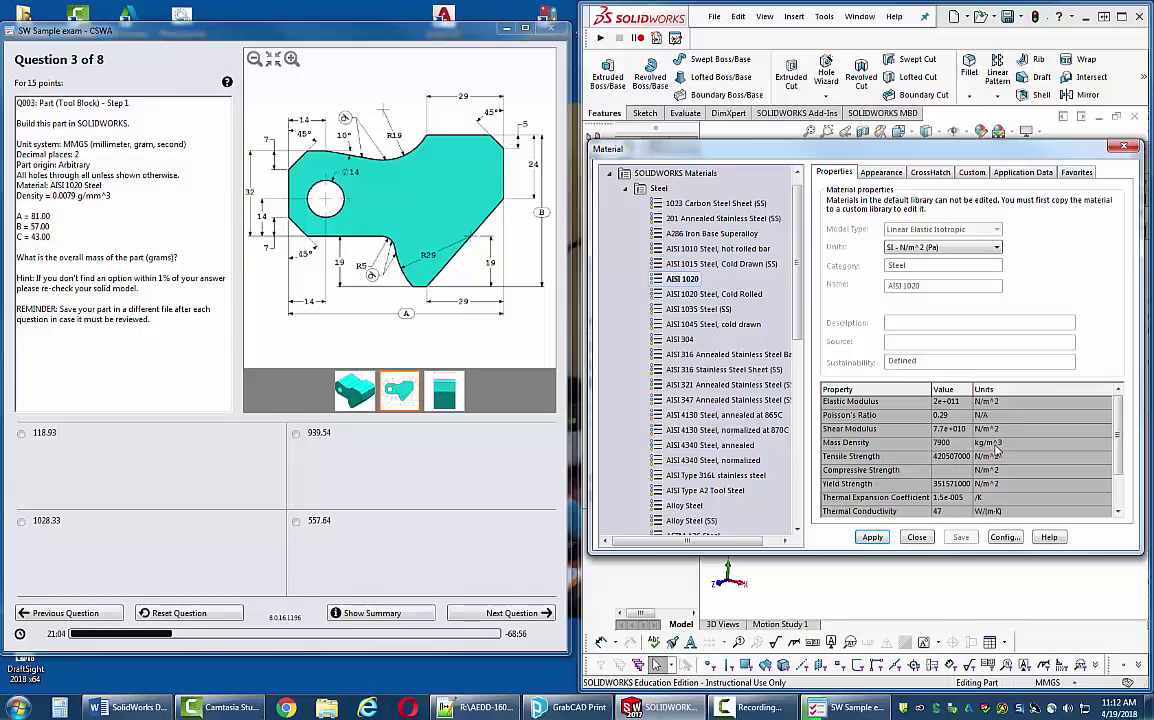
click(82, 194)
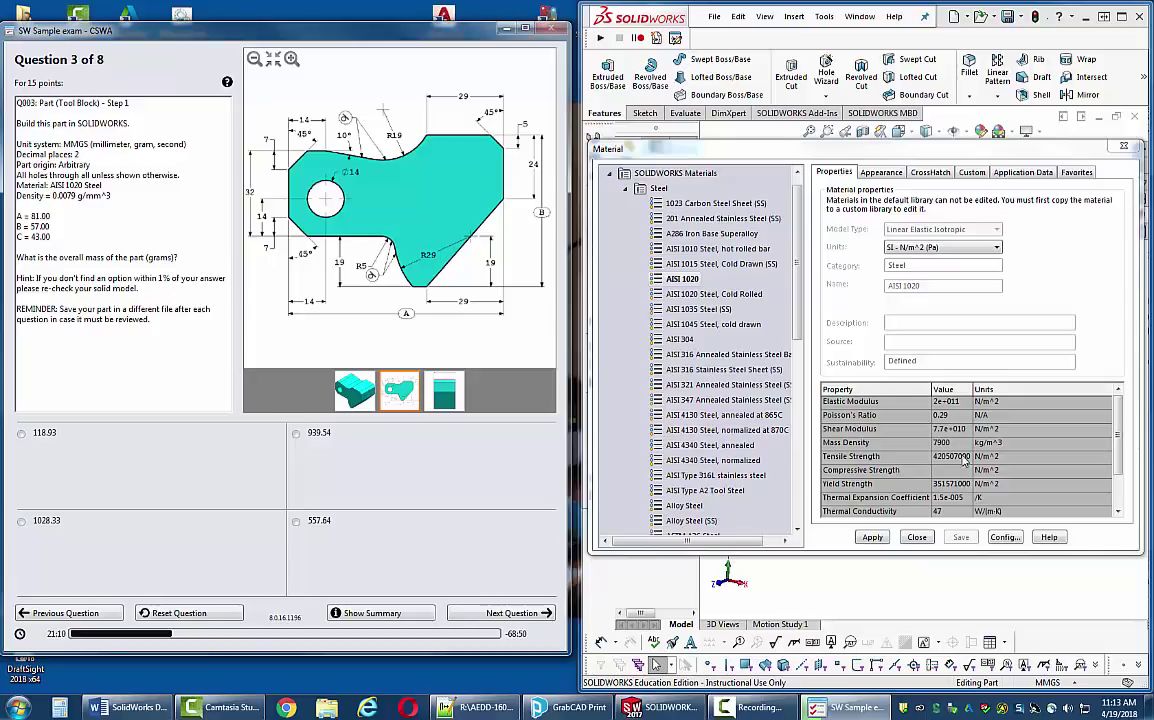
click(708, 295)
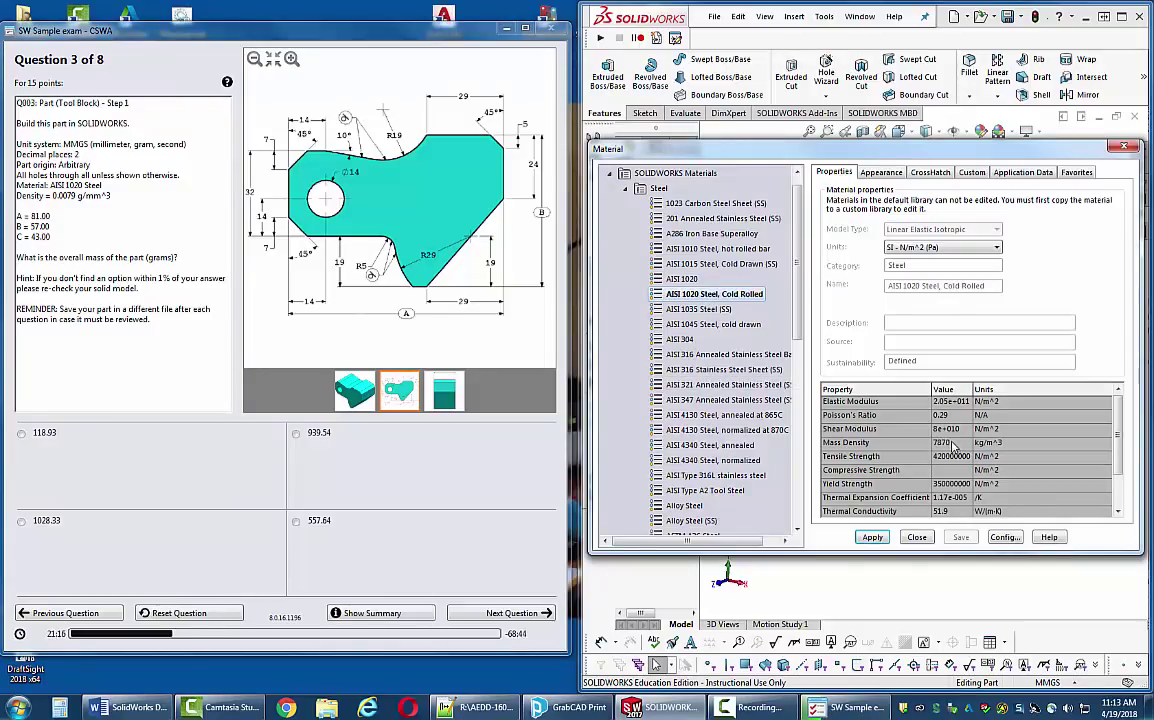
click(683, 280)
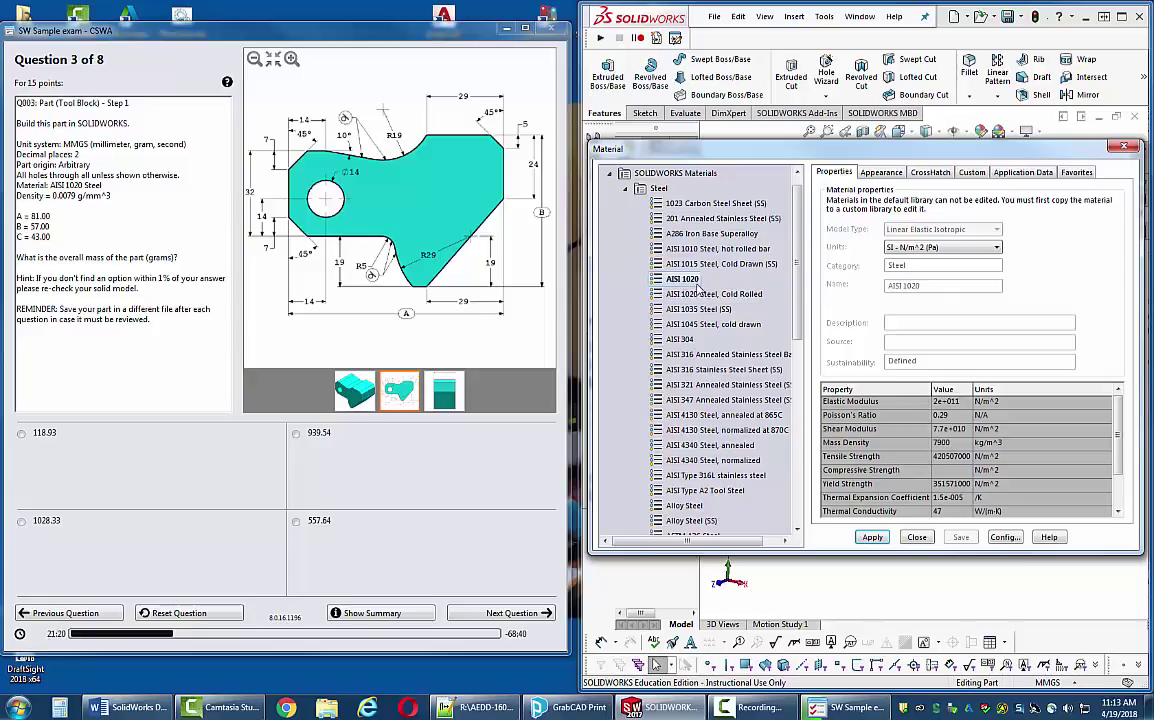
click(873, 538)
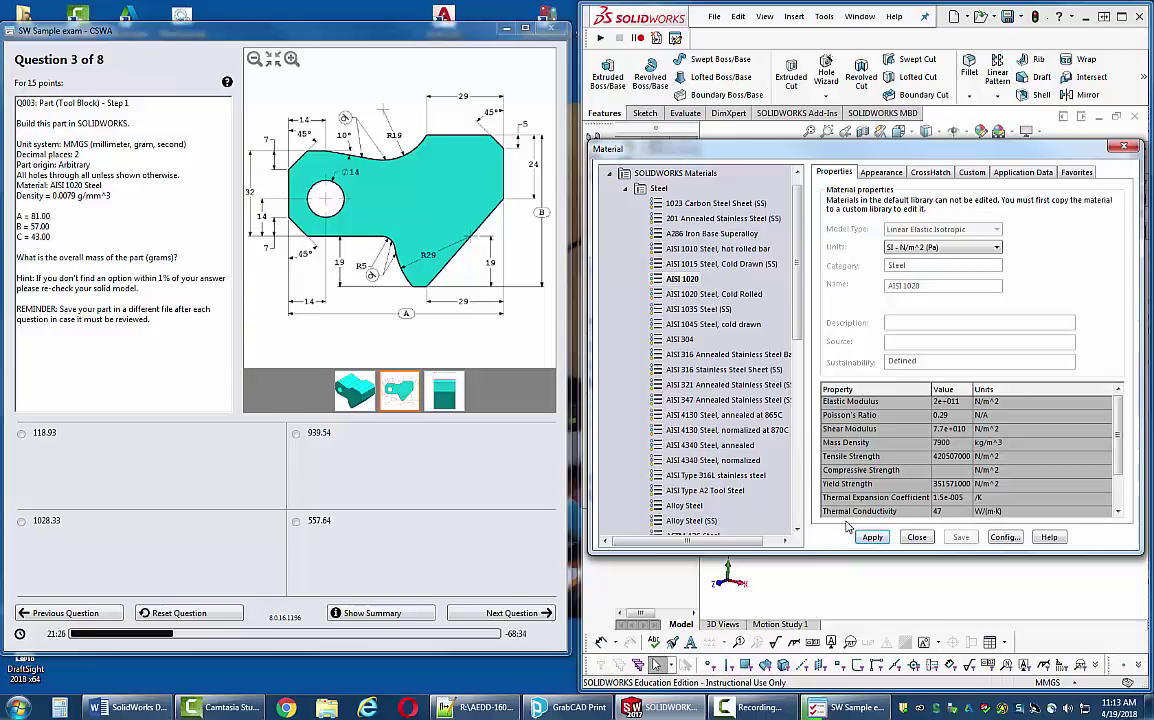
click(917, 538)
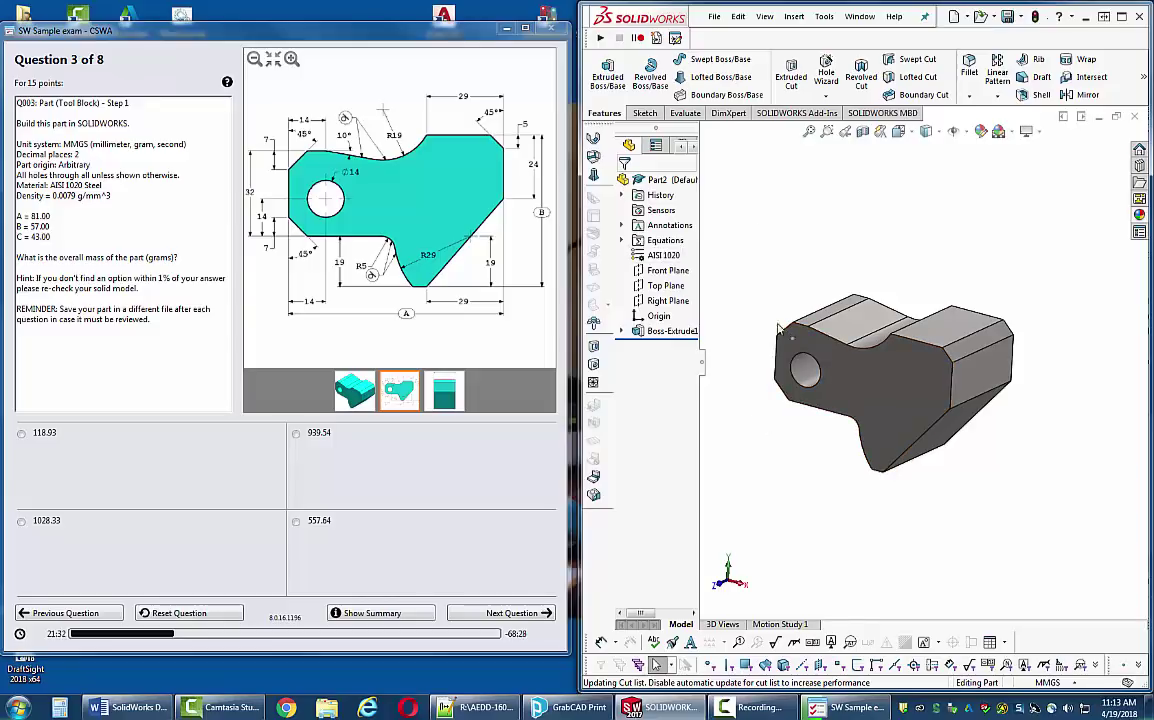
- Calculate the part's mass properties, showing 939.54 grams
click(685, 113)
click(680, 85)
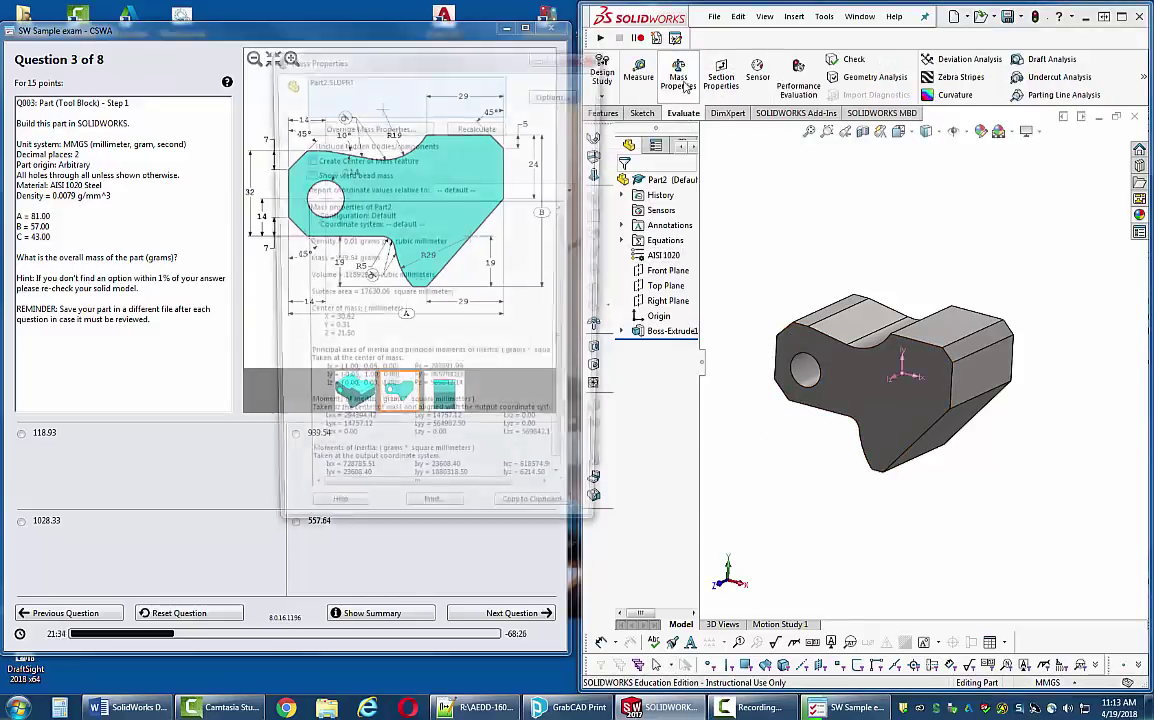
drag(488, 82, 887, 33)
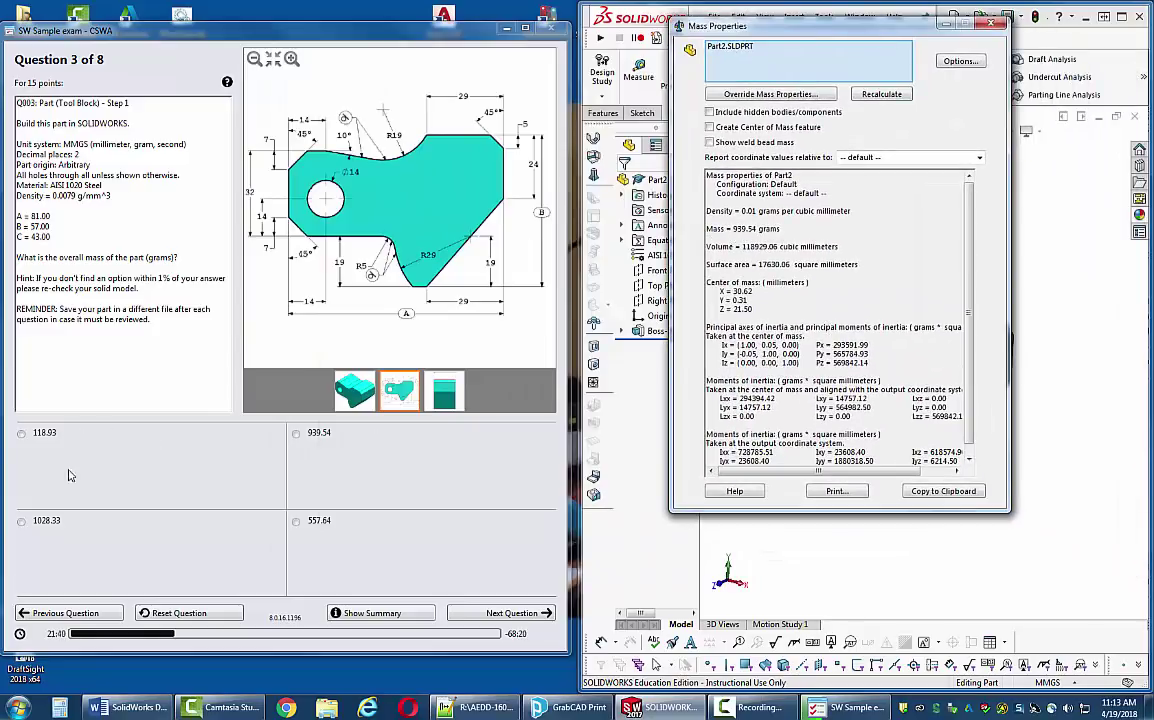
- Choose 939.54 as the Question 3 answer and advance to Question 4
click(296, 435)
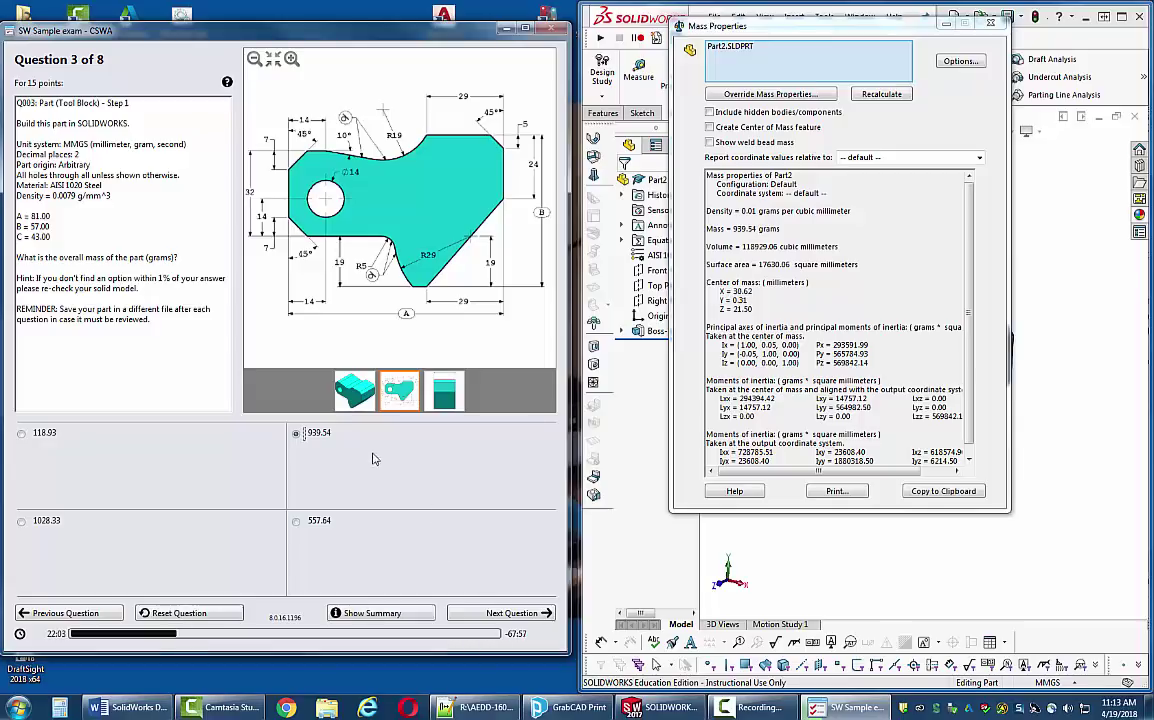
click(295, 434)
click(296, 434)
click(491, 614)
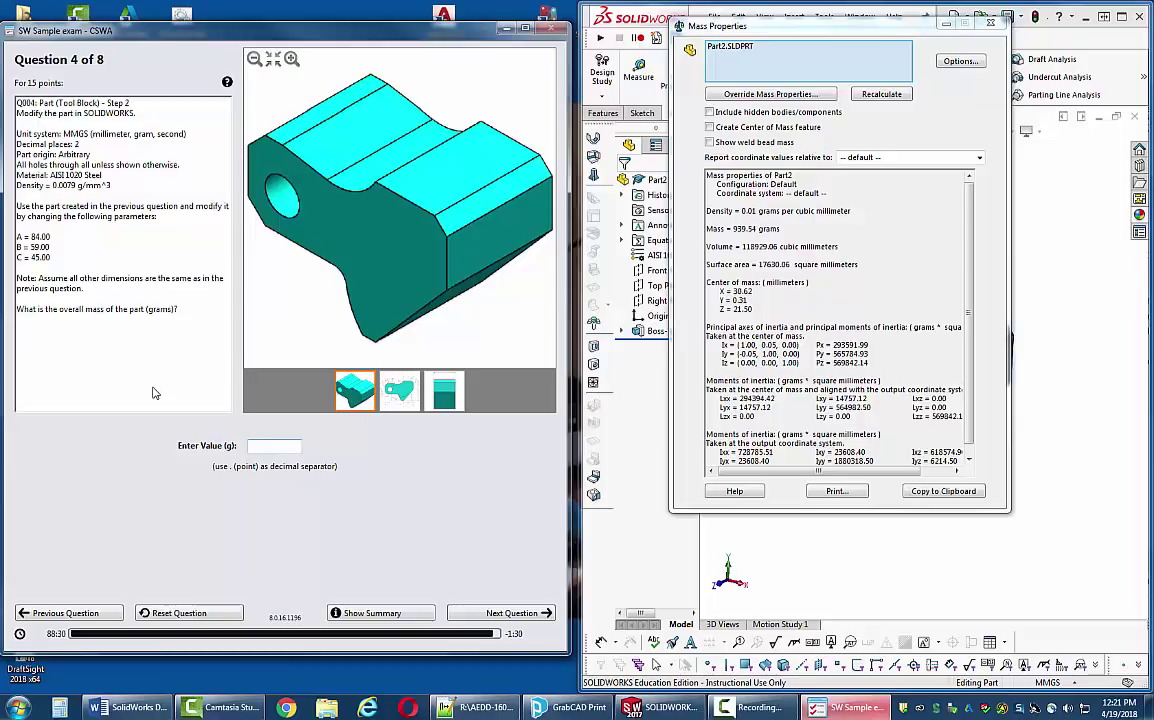
- Close the mass results and open the Equations and global variables manager
click(274, 445)
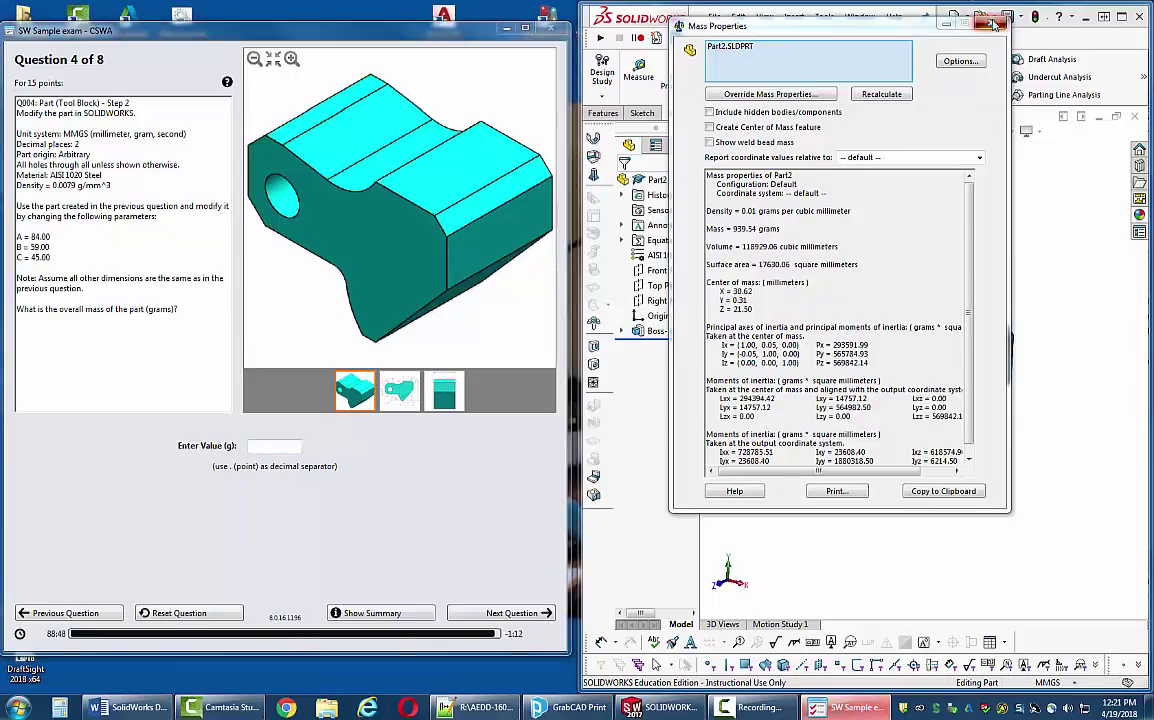
click(994, 24)
right_click(666, 241)
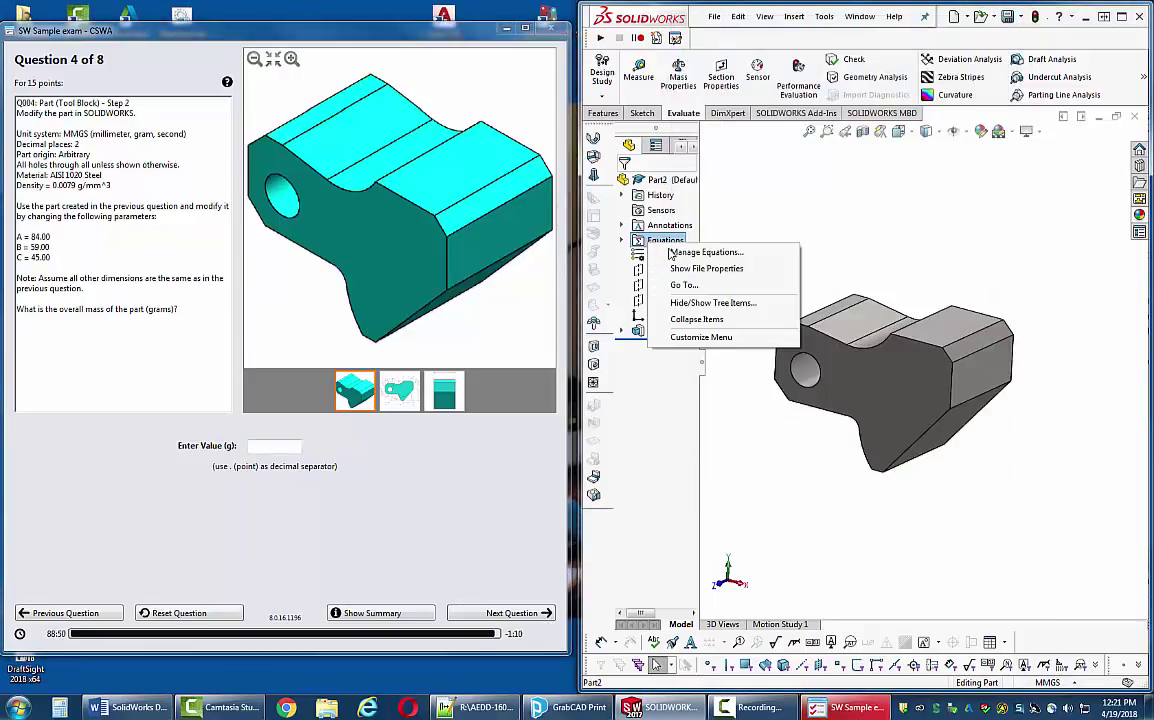
click(672, 253)
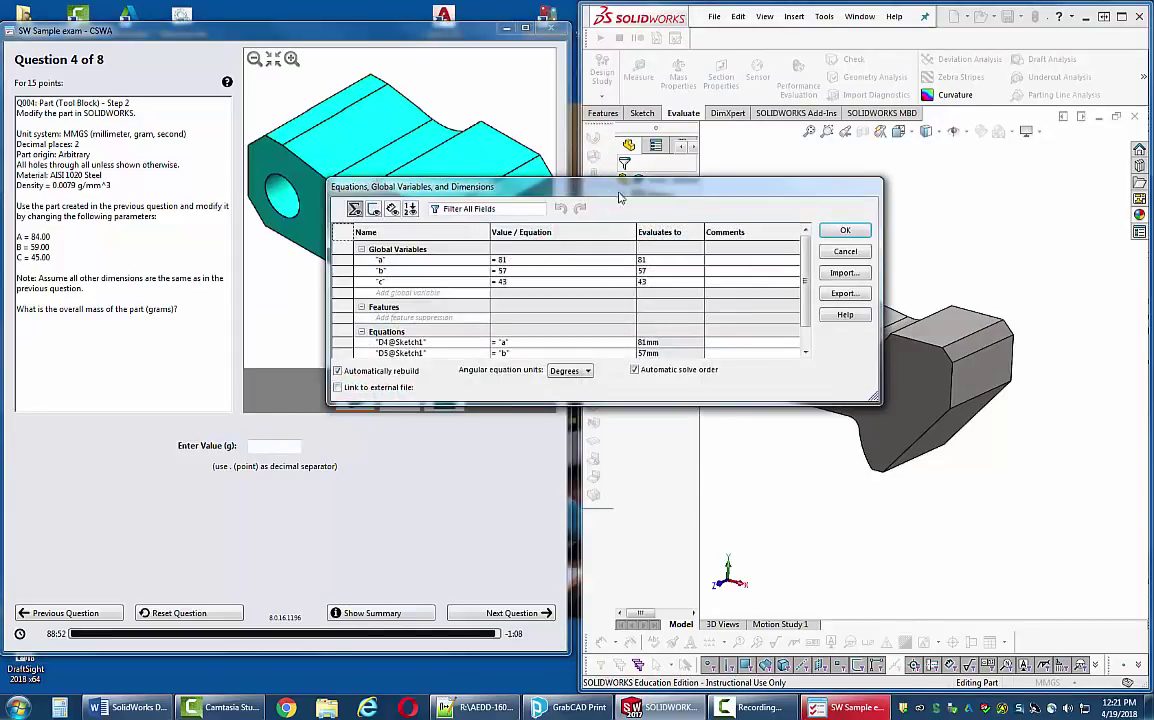
drag(620, 198, 789, 210)
- Set global variables a=84, b=59, c=45 and rebuild the part
click(690, 280)
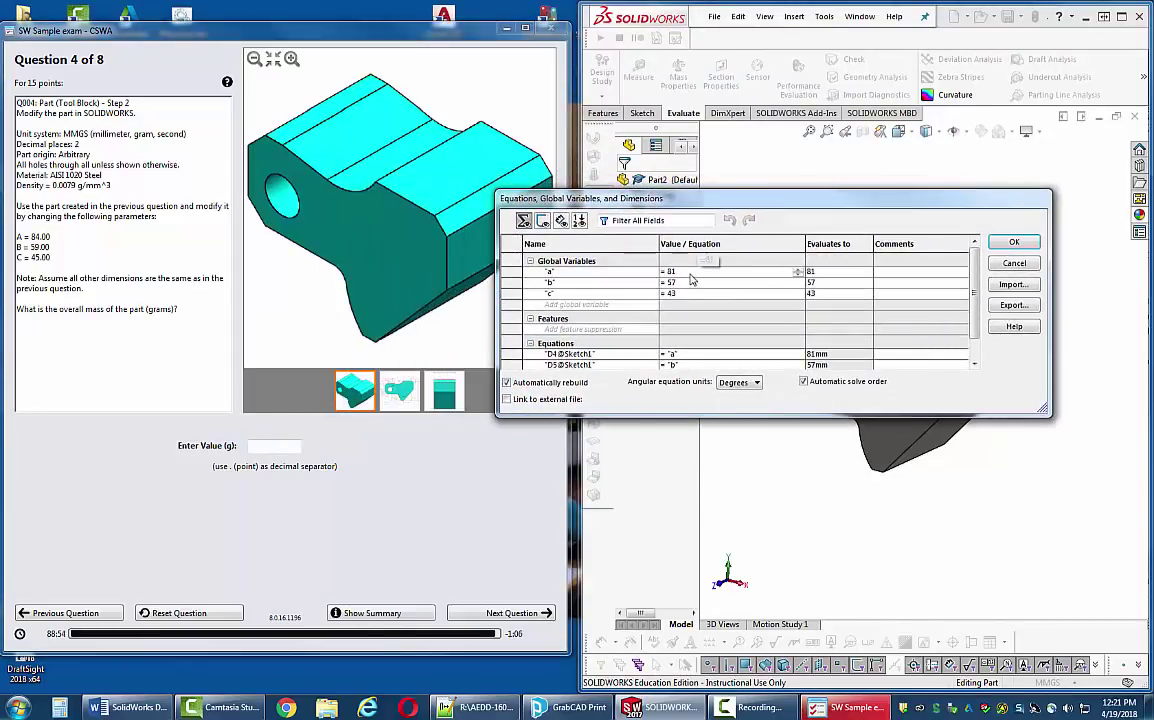
key(BackSpace)
text(4)
key(Return)
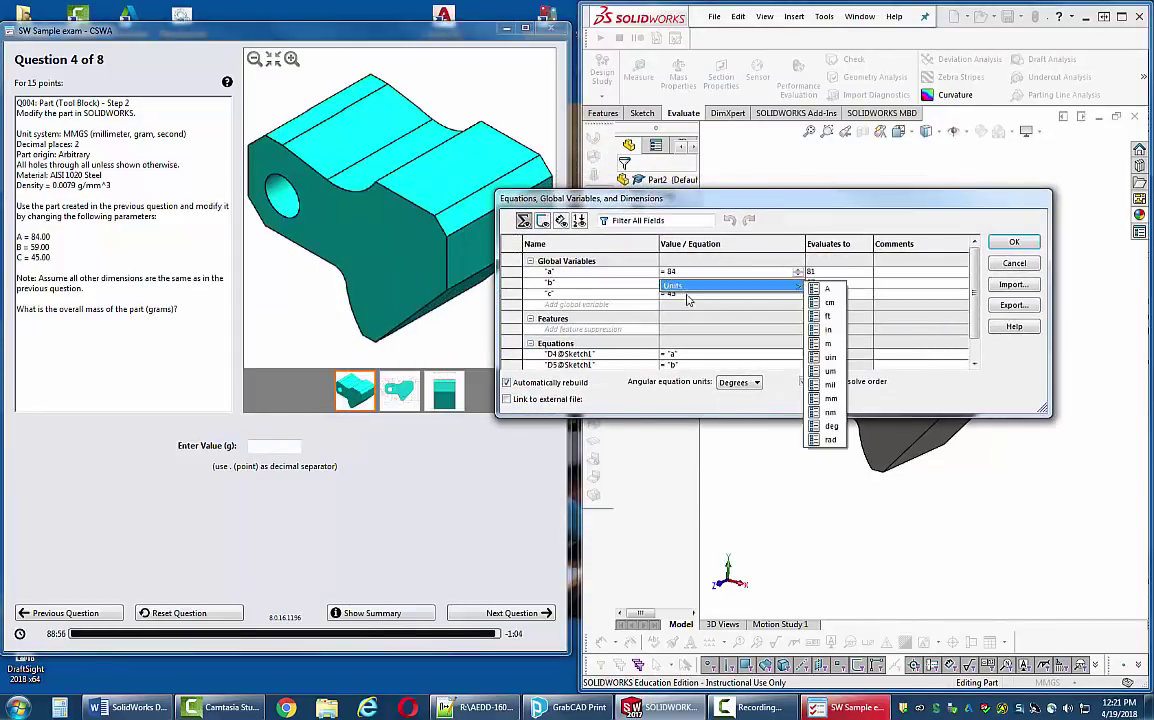
key(BackSpace)
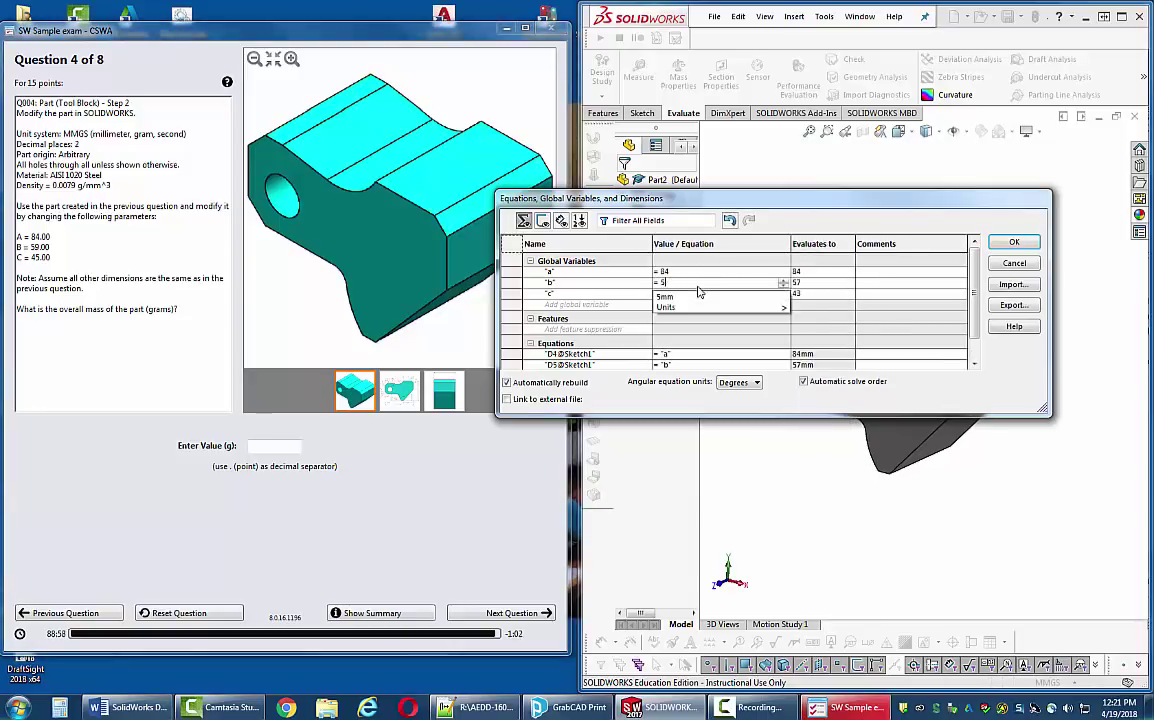
text(9)
key(Return)
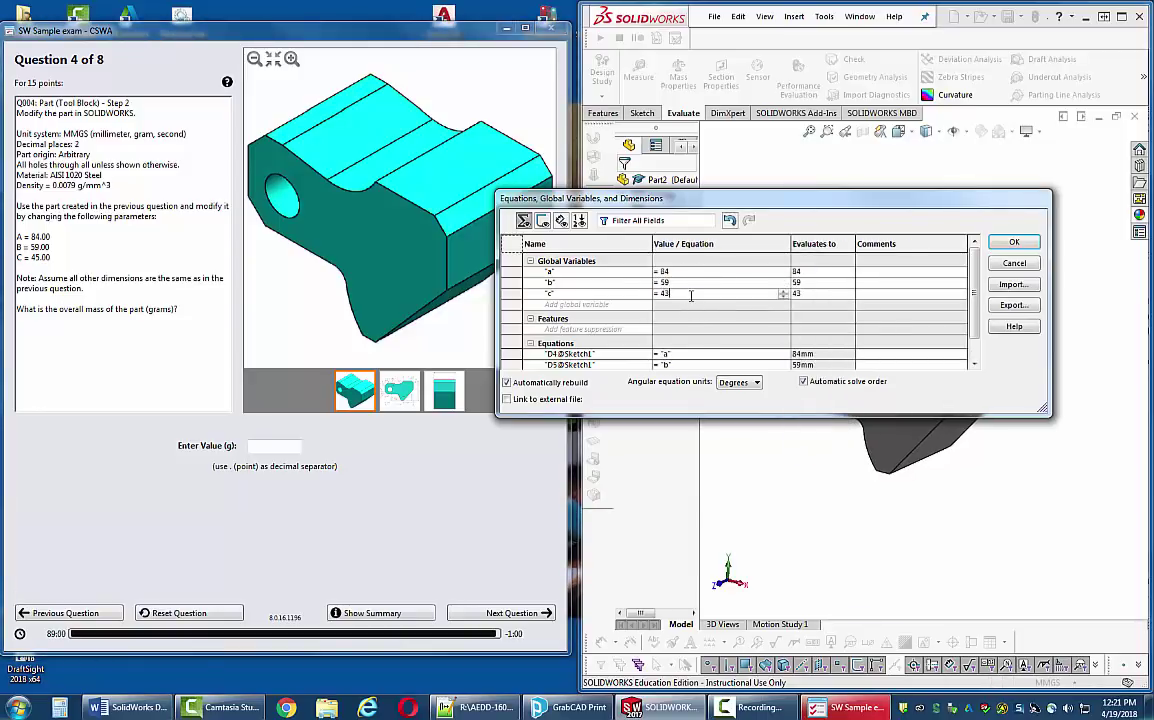
key(BackSpace)
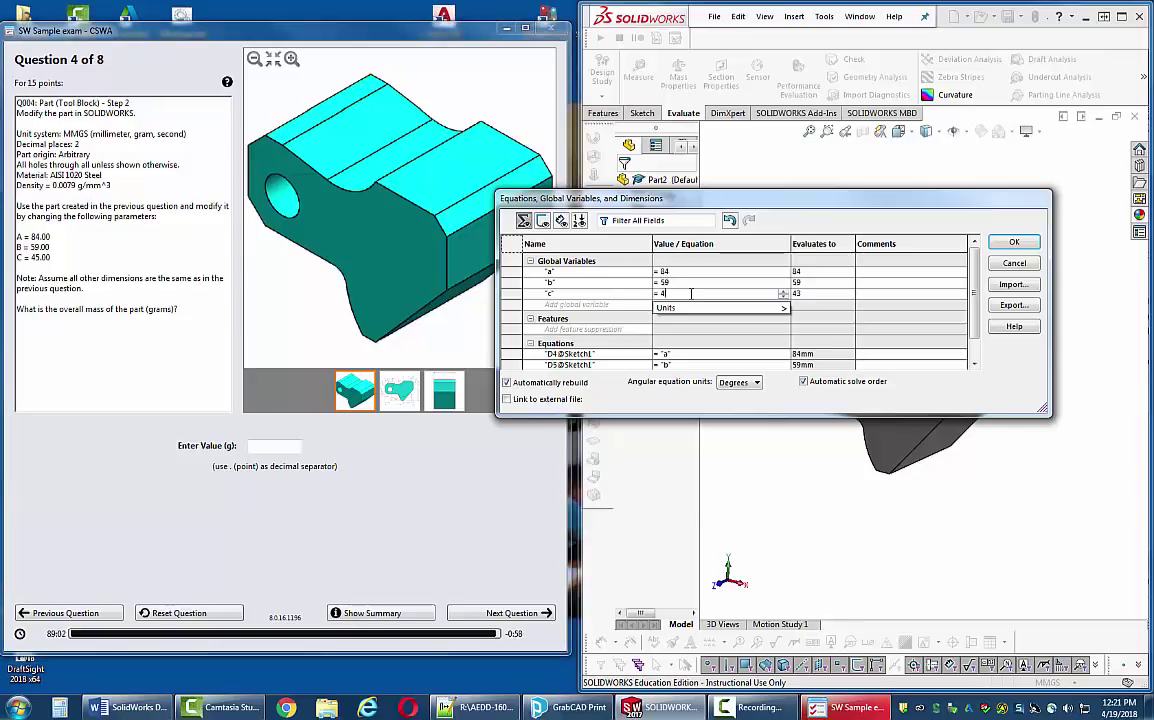
text(5)
click(1013, 242)
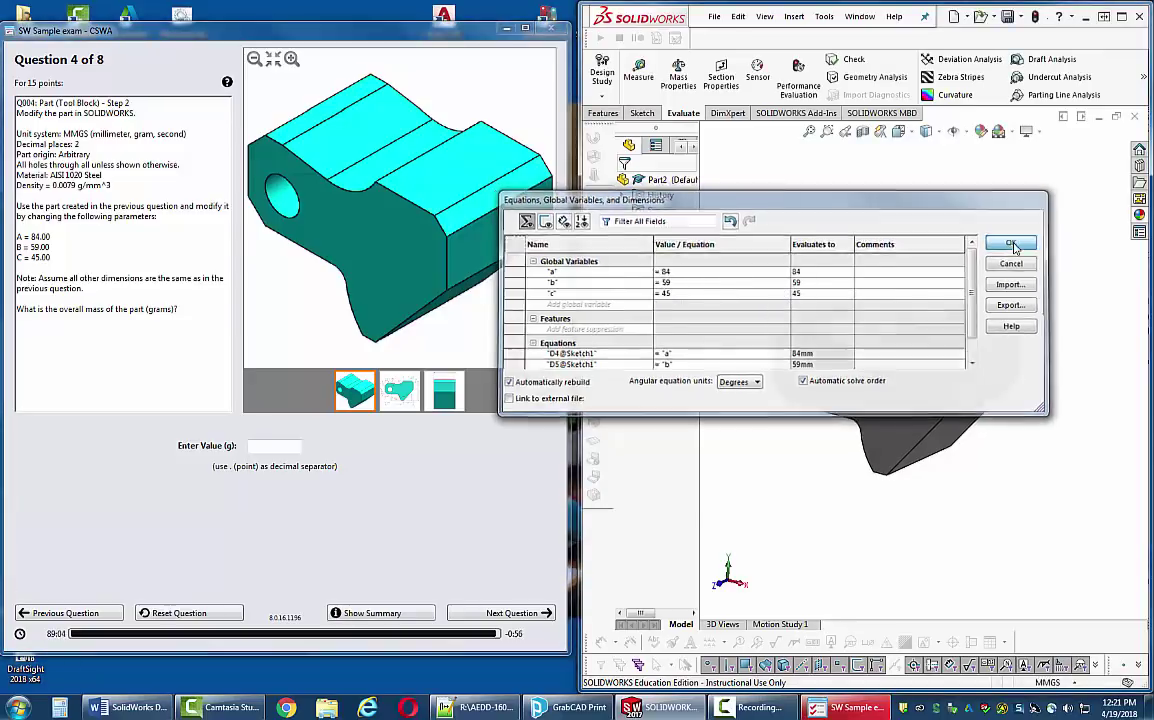
click(678, 75)
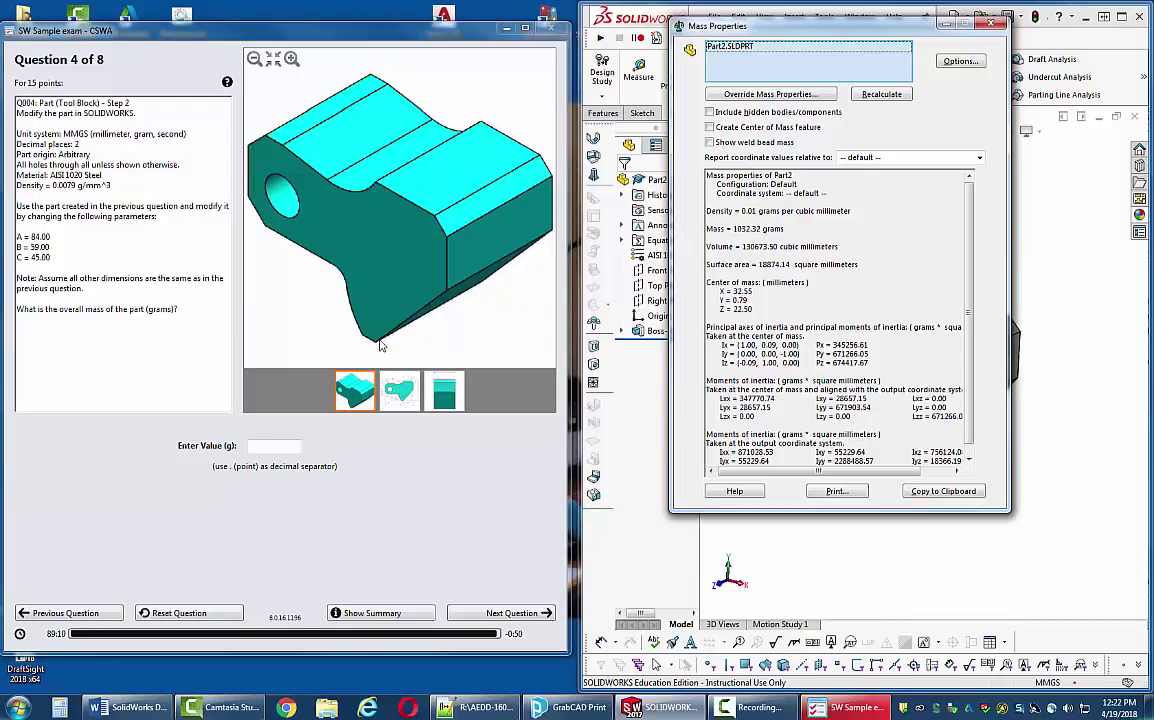
- Paste the mass 1032.32 as the Question 4 answer and advance to Question 5
click(257, 444)
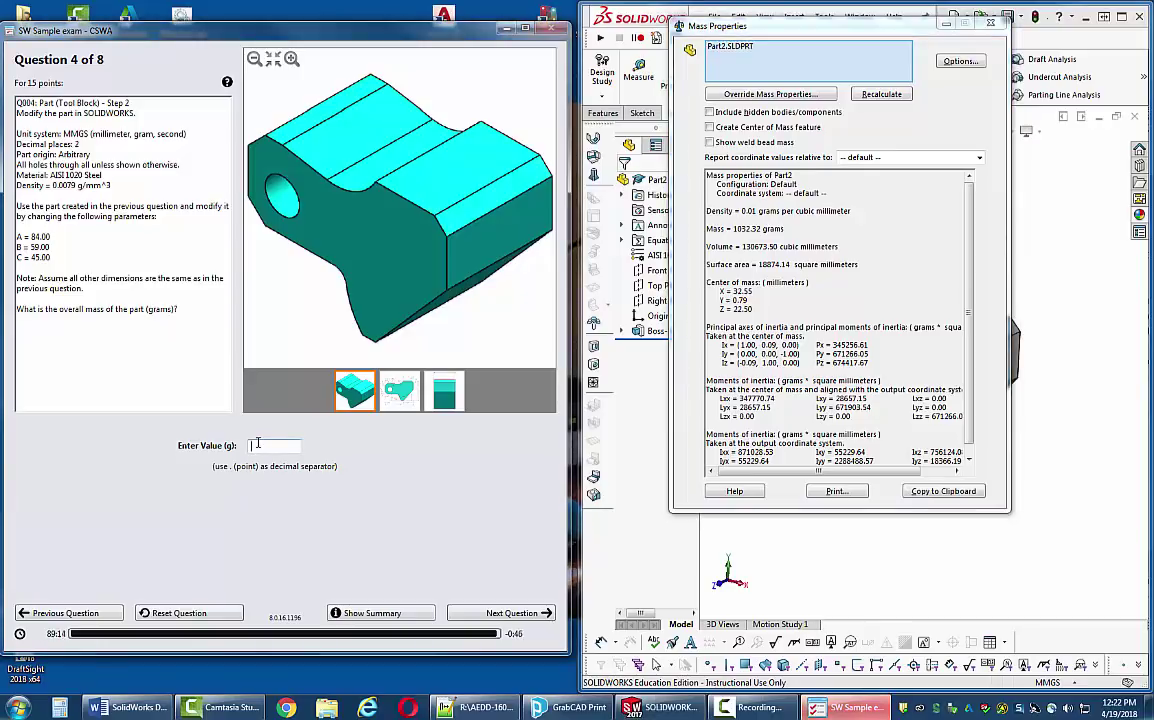
text(1032)
click(752, 228)
drag(760, 229, 742, 229)
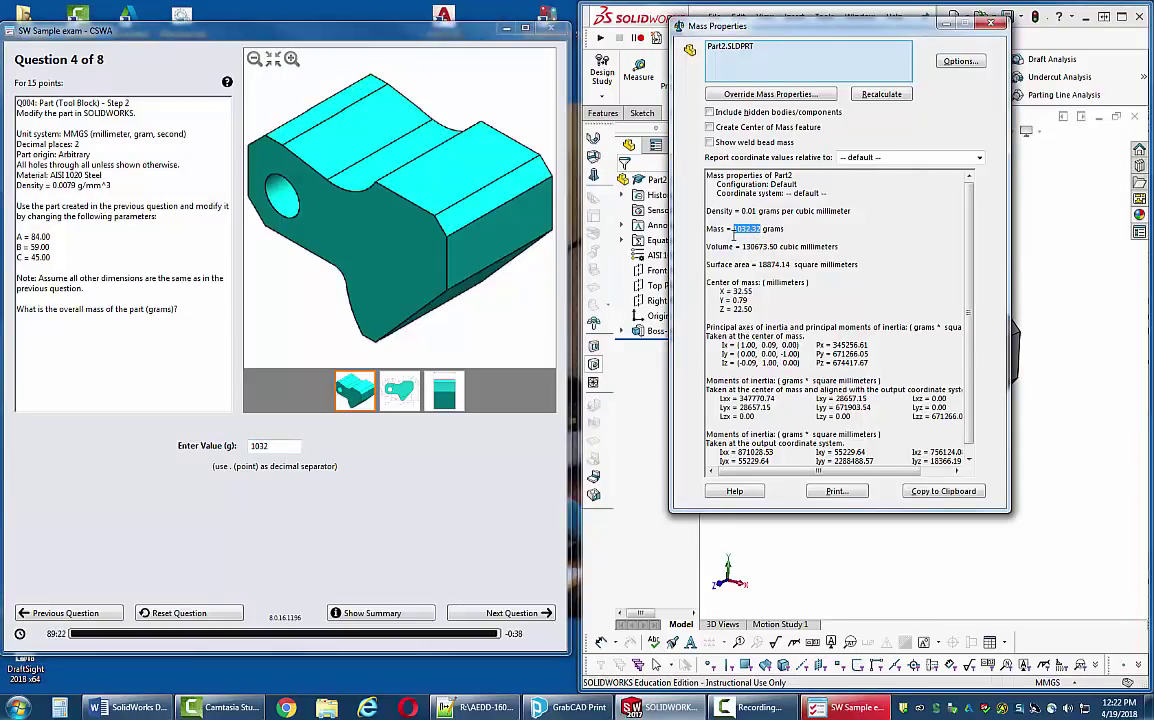
click(298, 445)
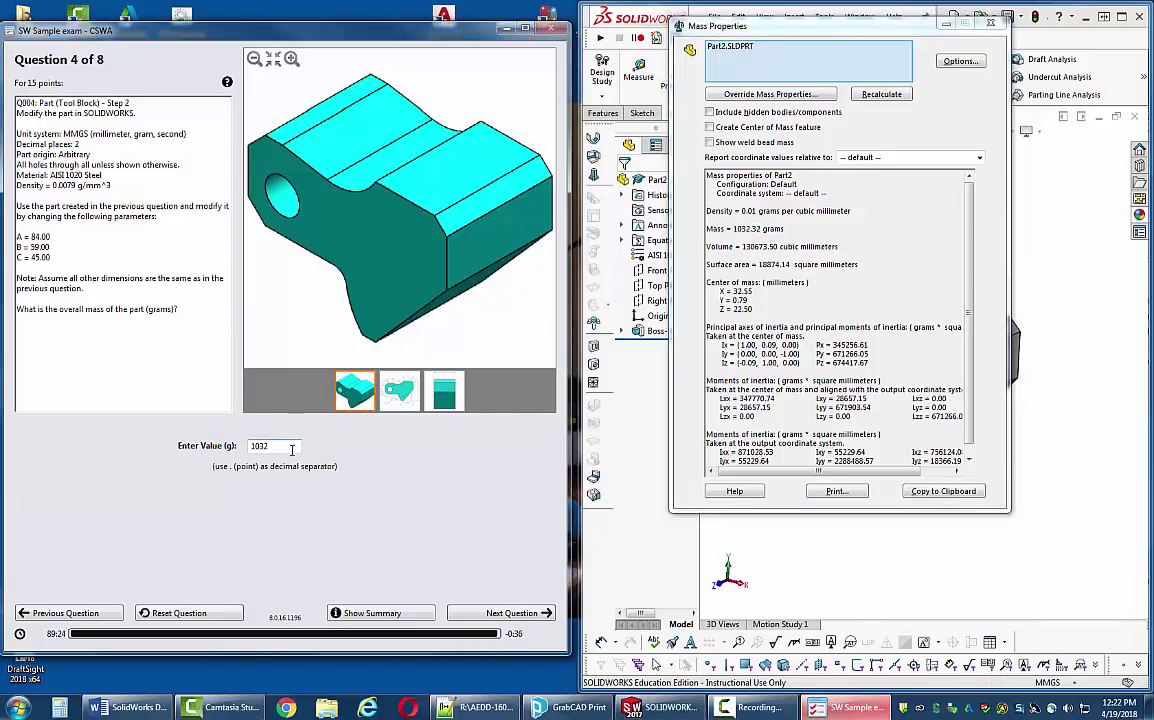
double_click(296, 443)
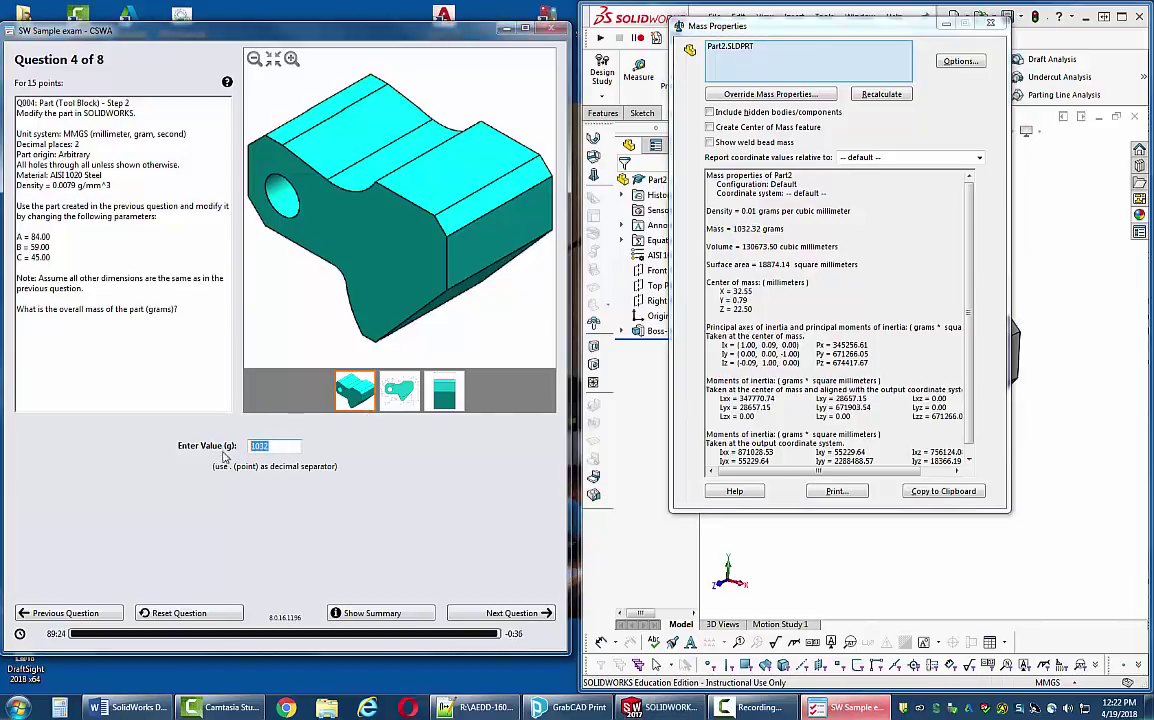
right_click(288, 447)
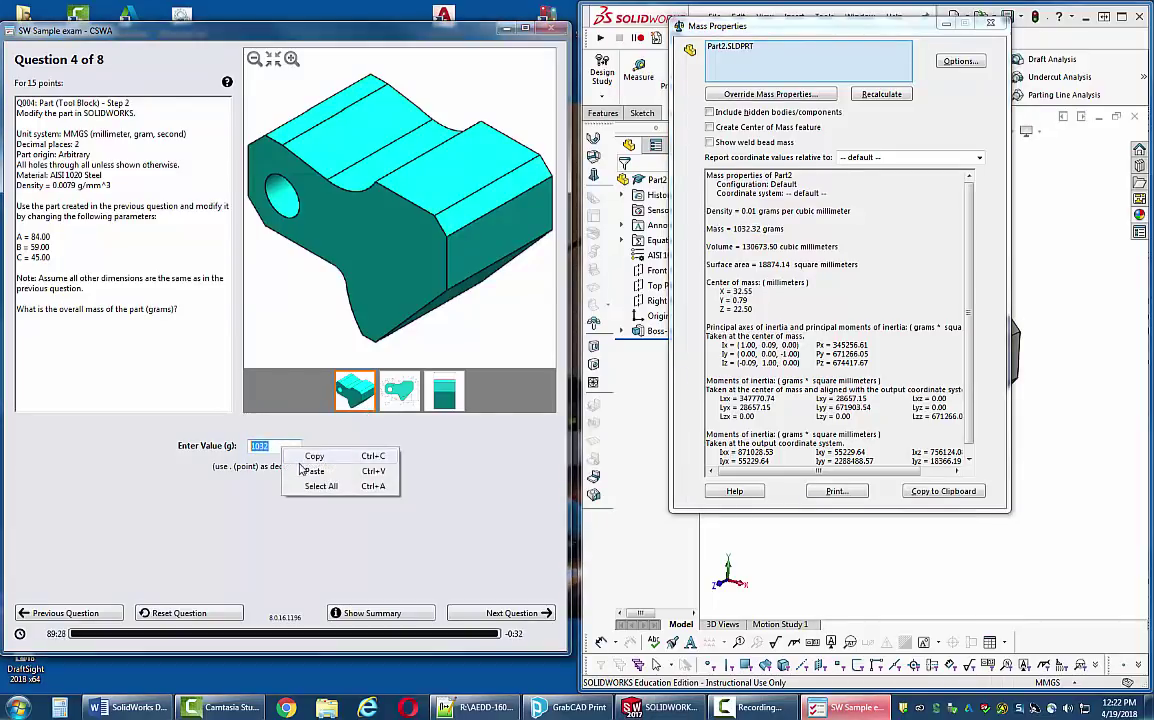
click(313, 471)
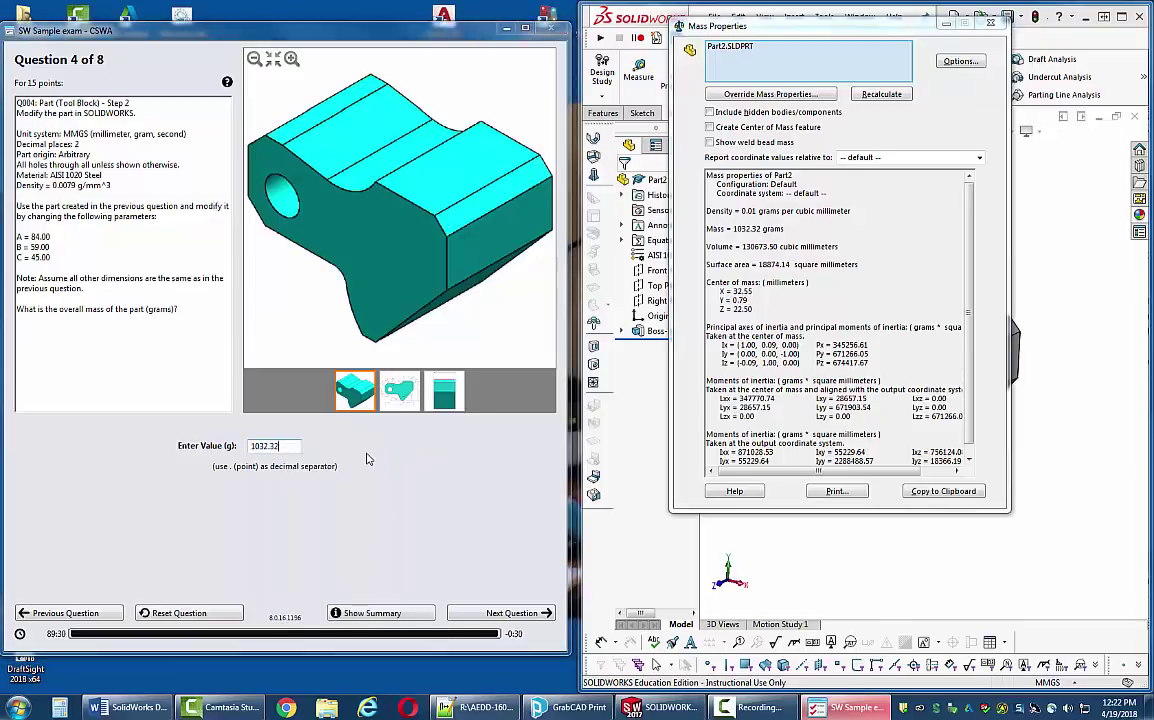
click(511, 613)
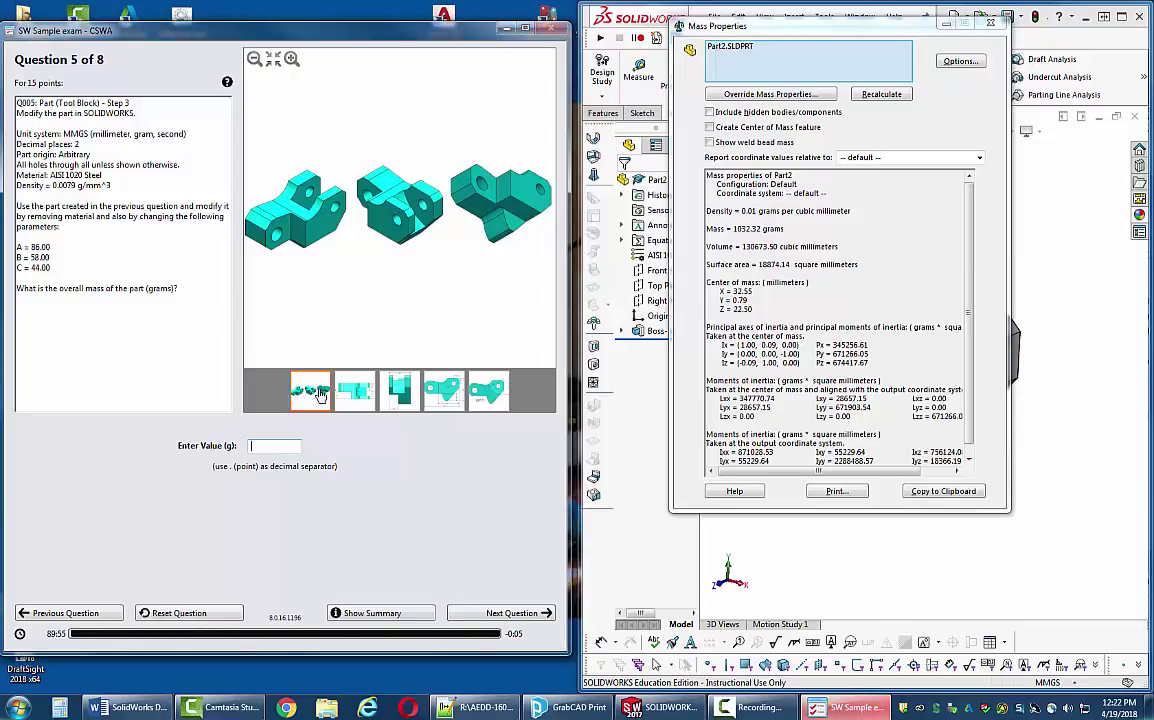
- View Question 5's third and fourth reference drawings, ending on the flange profile
click(386, 398)
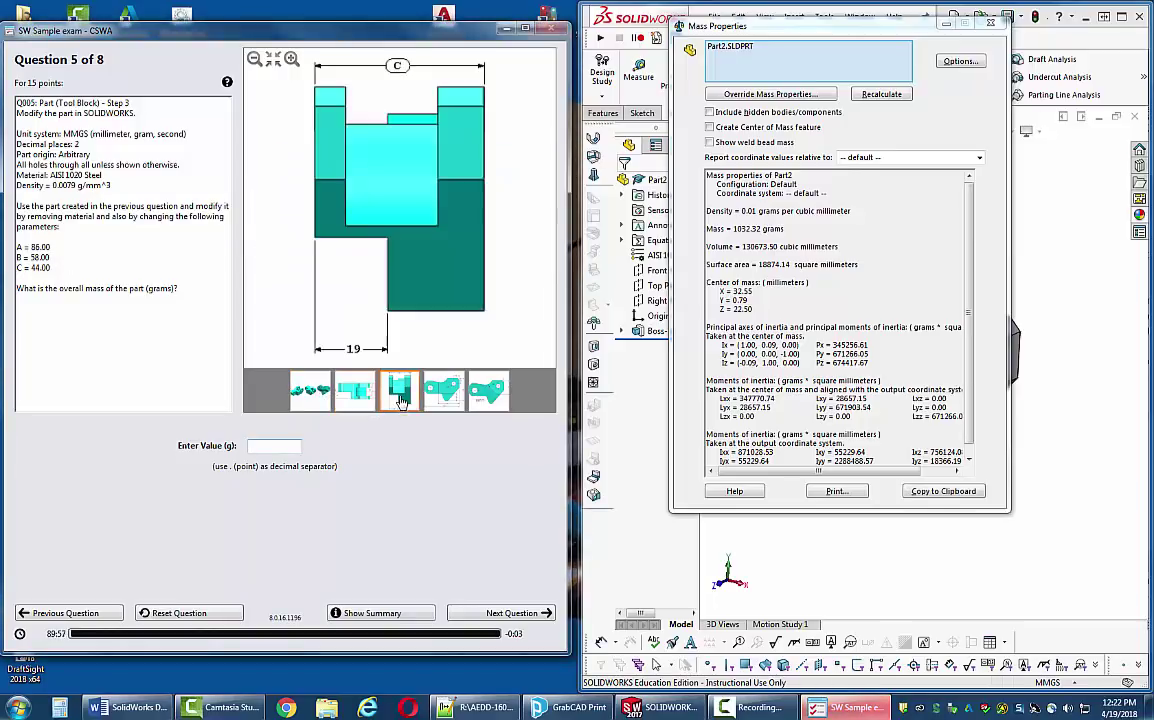
click(443, 392)
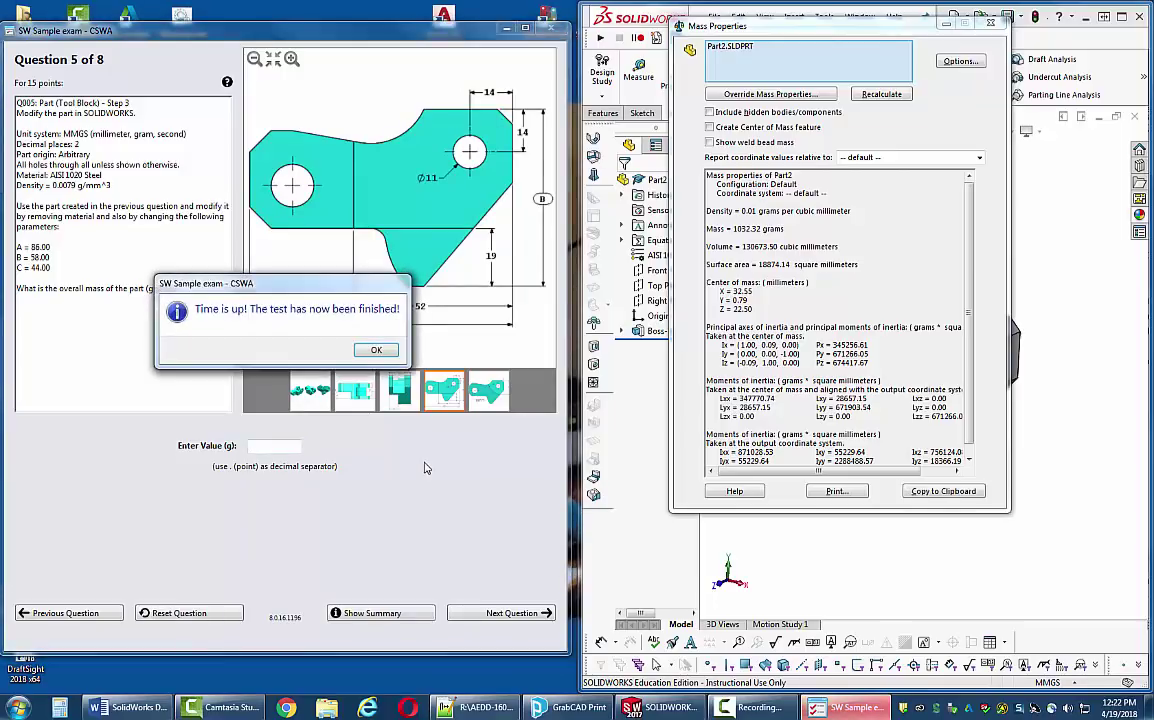
- Acknowledge the time-up notice, then close the examination result showing 40 out of 130
click(376, 349)
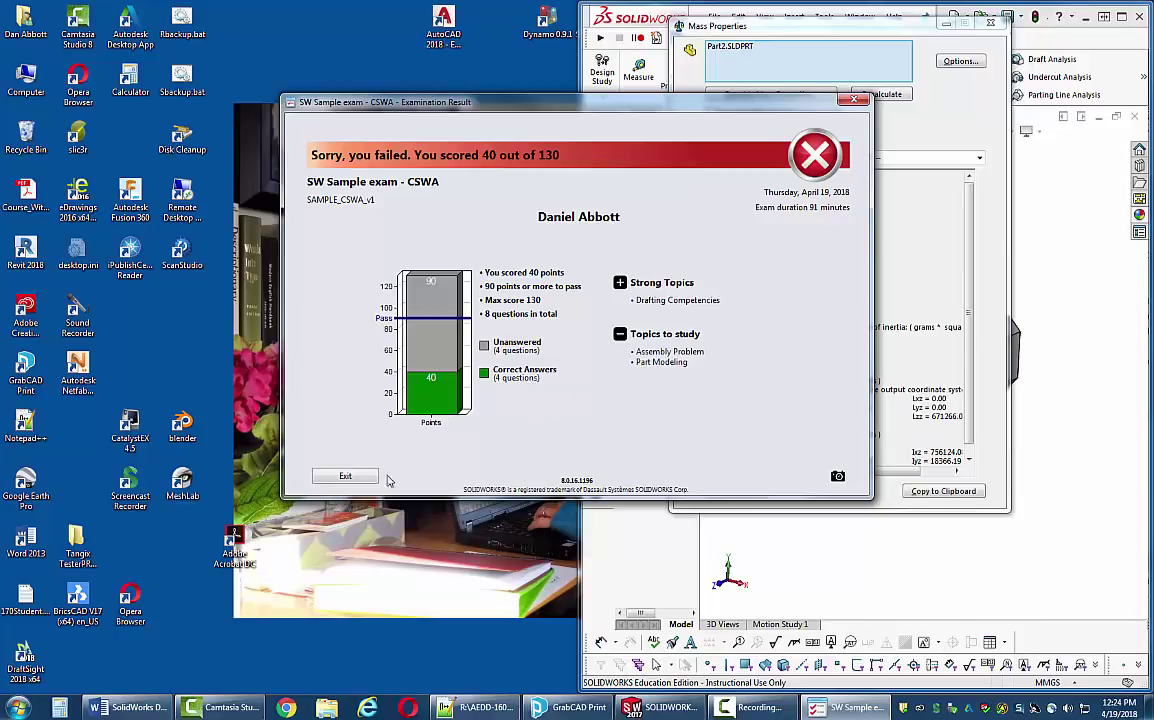
click(346, 476)
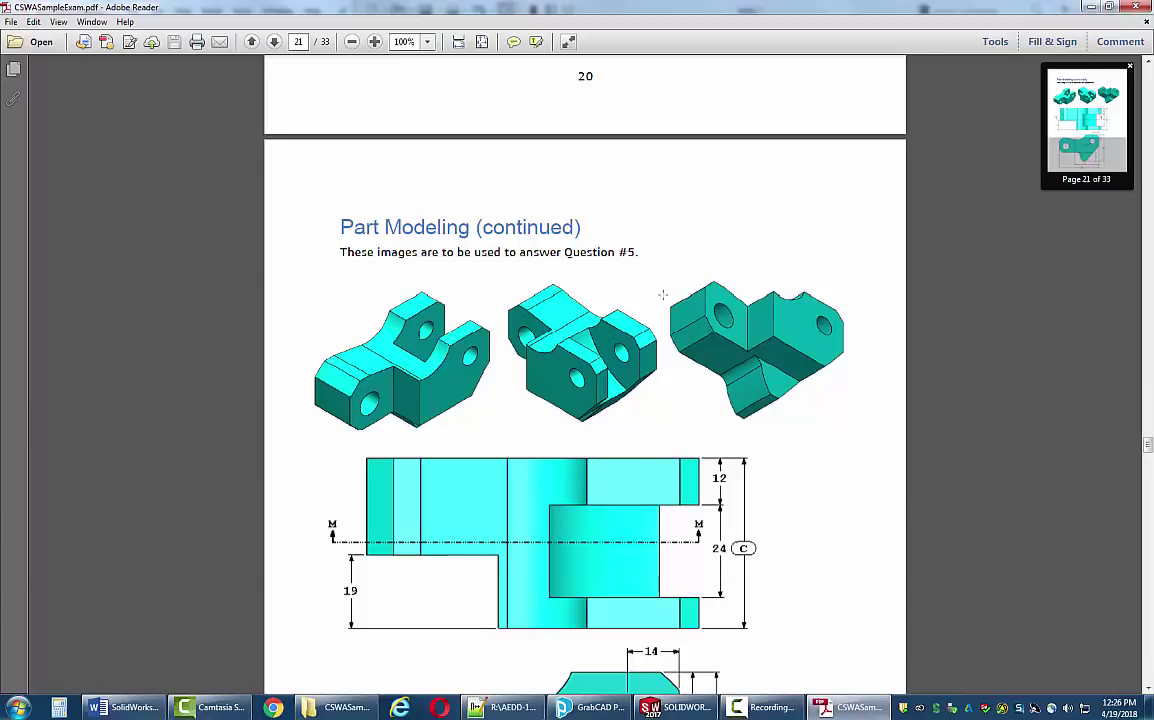
- Scroll the exam PDF to page 23, Question 5 Step 3: A = 86.00, B = 58.00, C = 44.00
scroll(740, 480, down, 5)
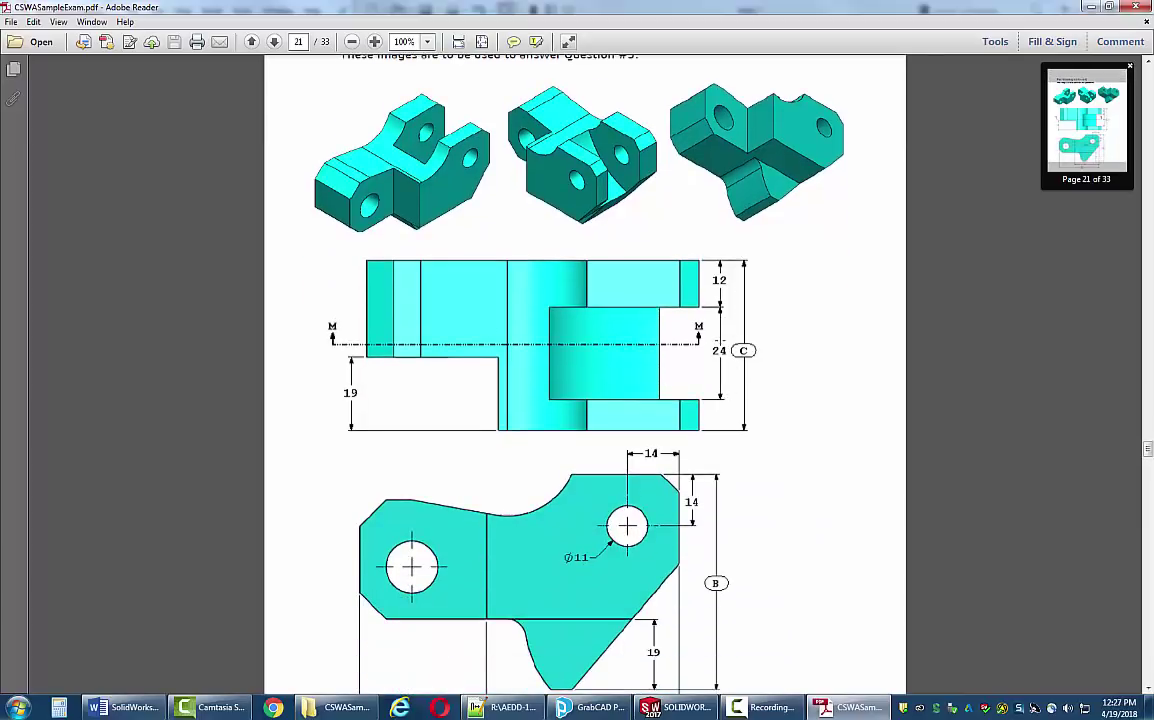
scroll(781, 373, down, 3)
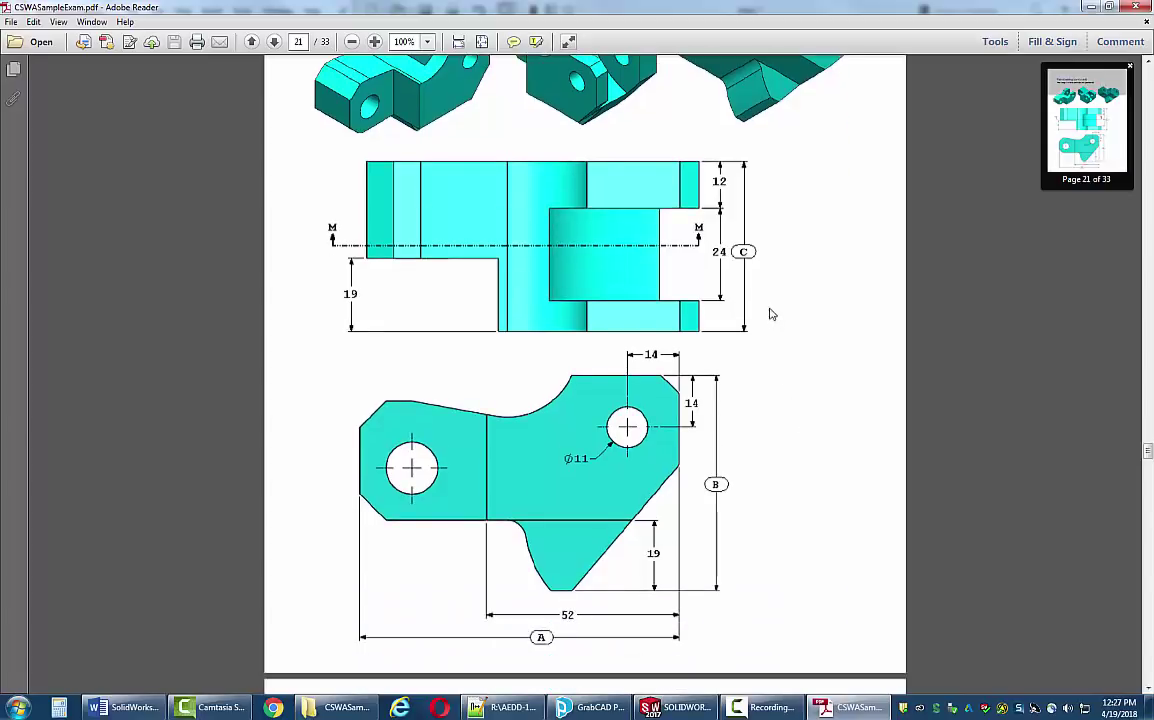
scroll(753, 500, down, 4)
scroll(750, 494, down, 7)
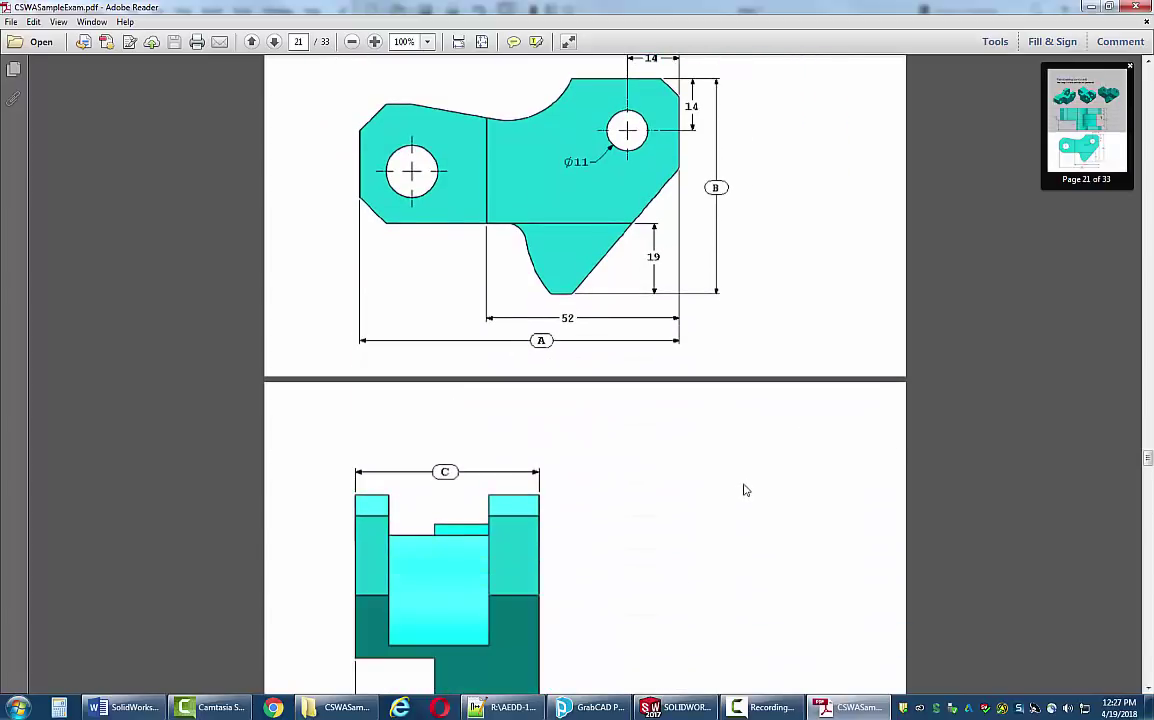
scroll(760, 481, down, 2)
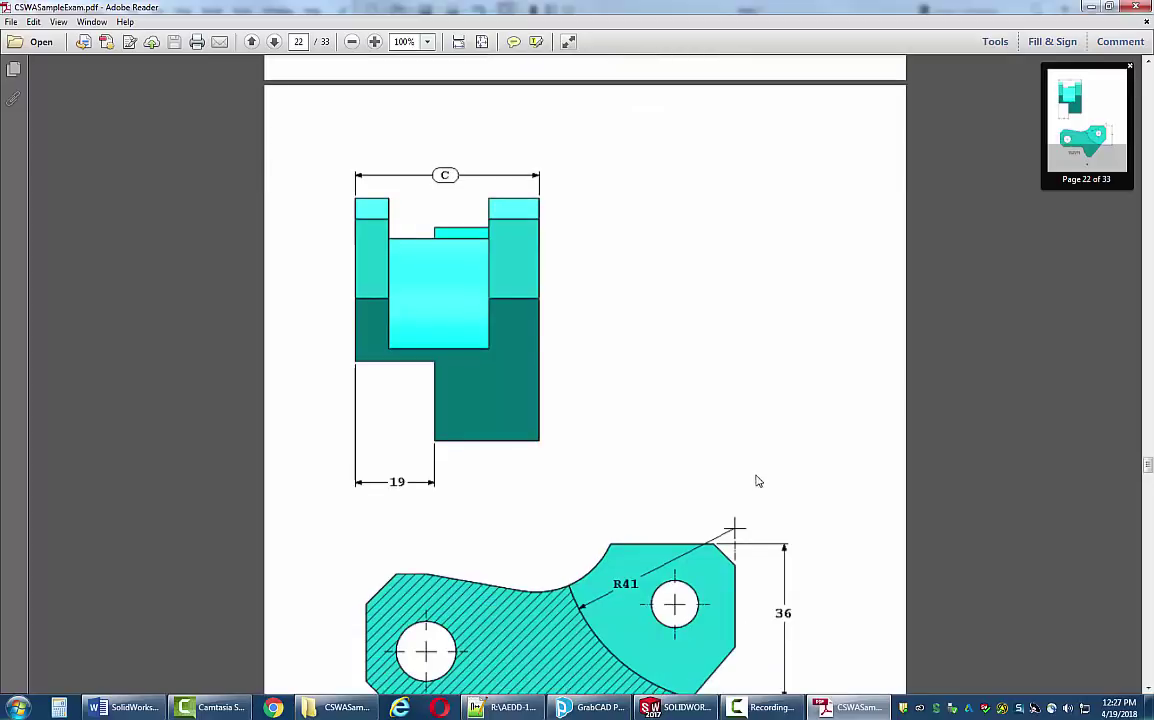
scroll(659, 422, down, 2)
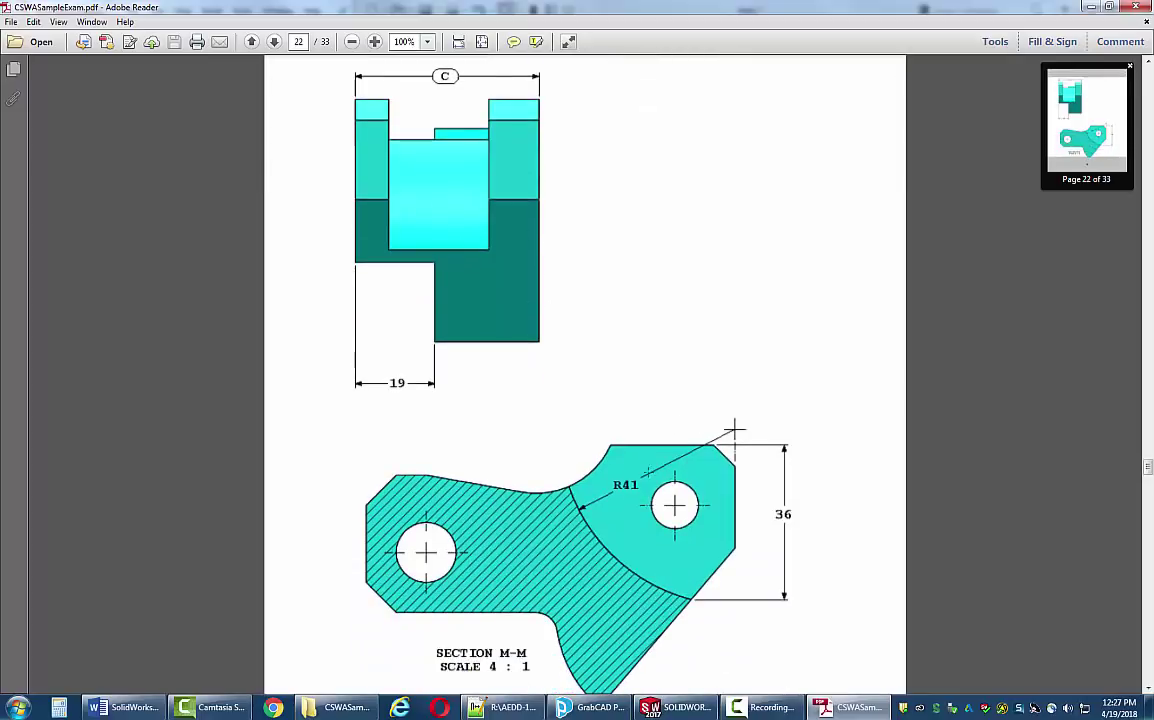
scroll(660, 465, down, 9)
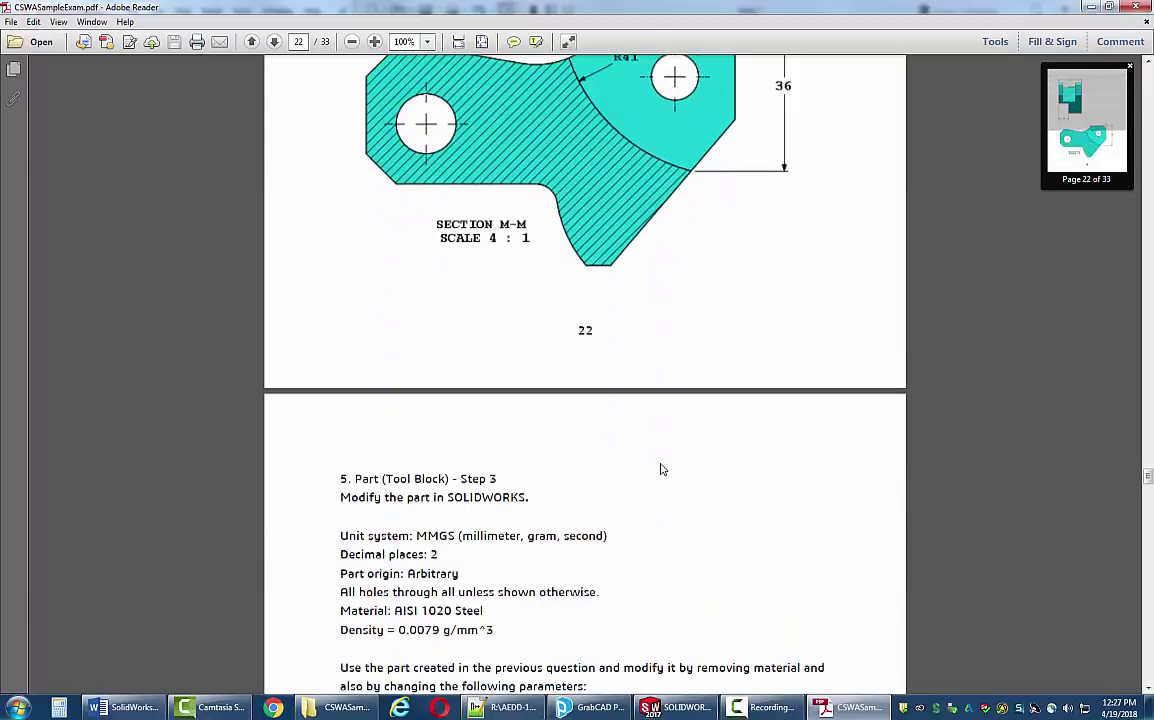
scroll(658, 467, down, 5)
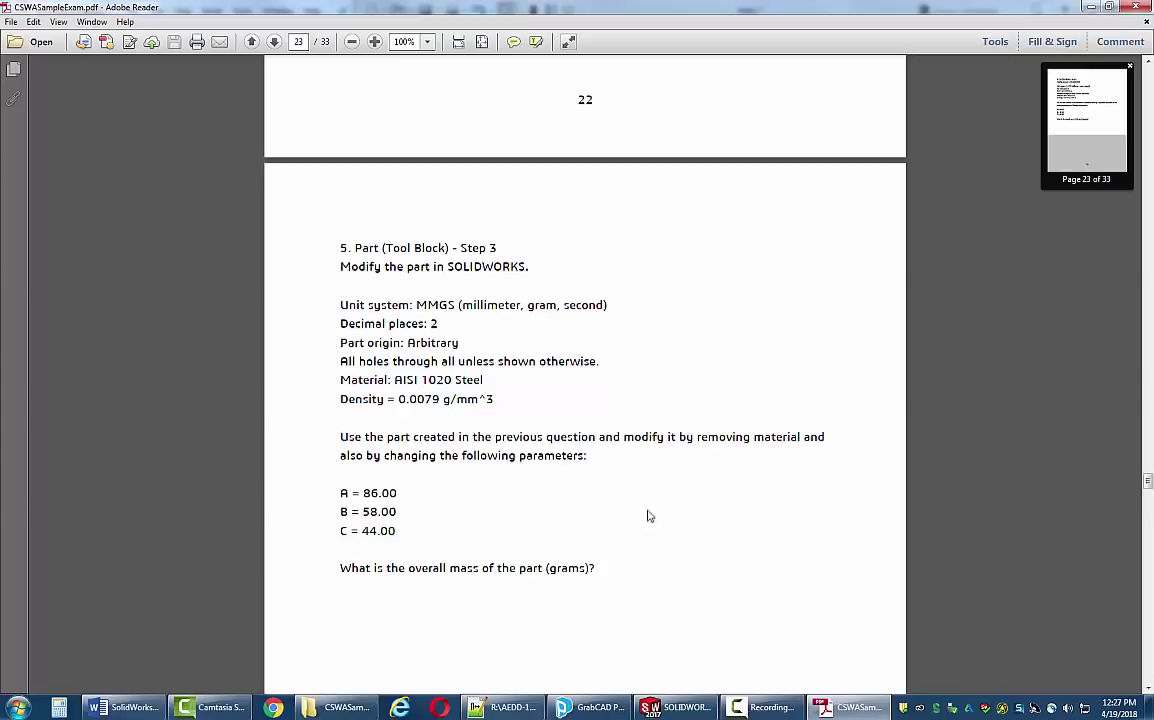
key(alt+Tab)
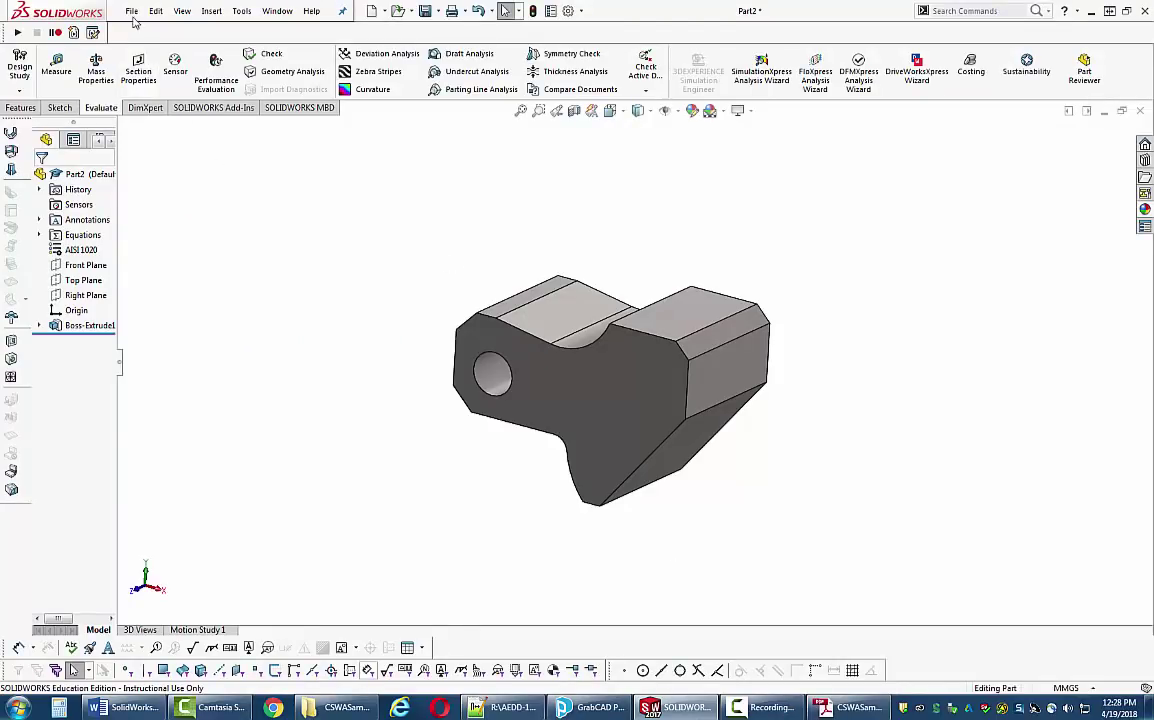
- Save the tool block part as Q4.SLDPRT in the Certification folder via File > Save As
click(124, 13)
click(152, 145)
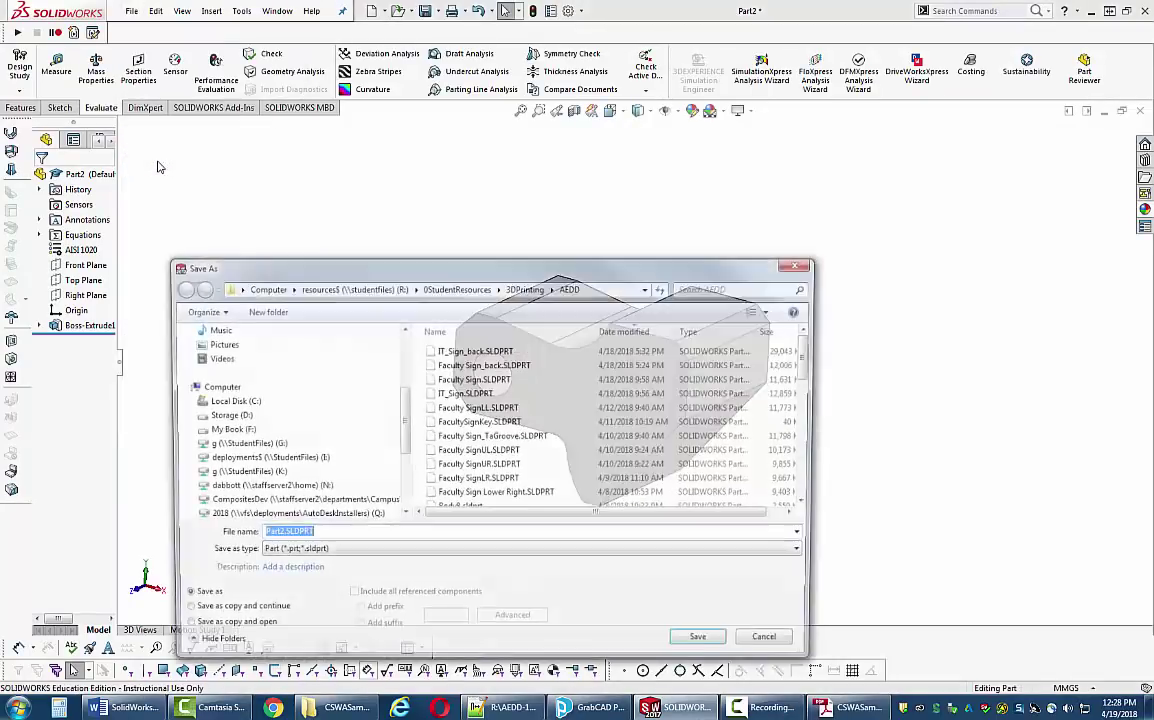
text(Q)
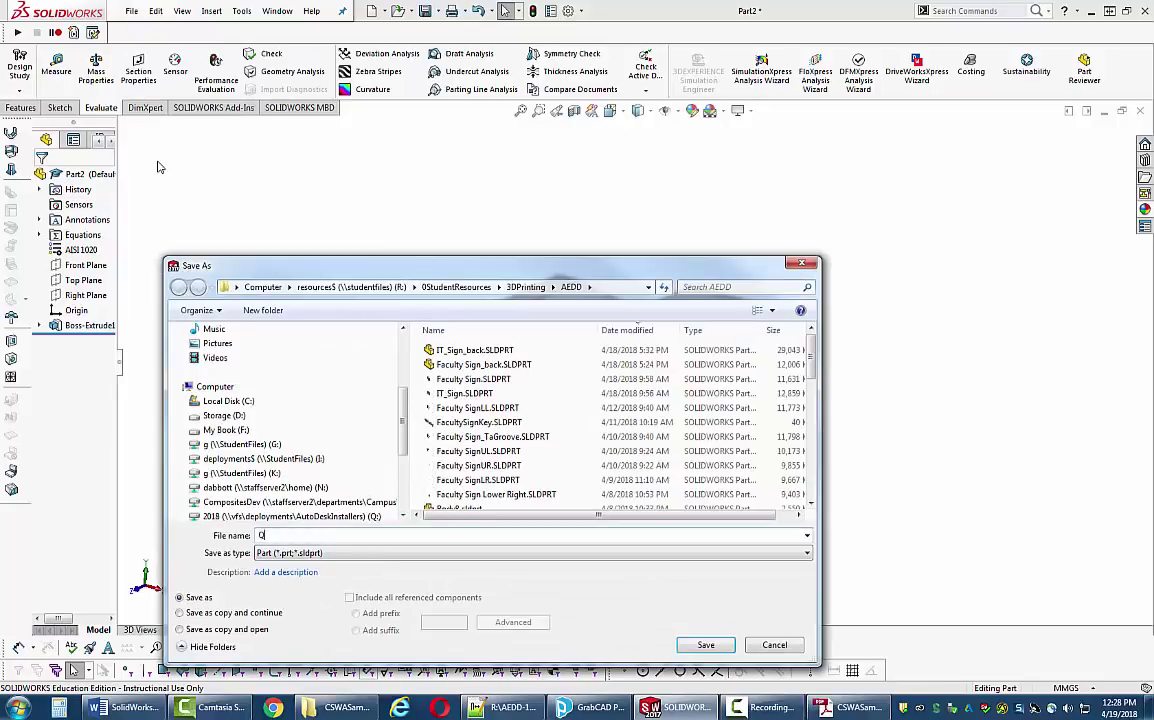
text(4)
scroll(365, 450, down, 2)
click(285, 458)
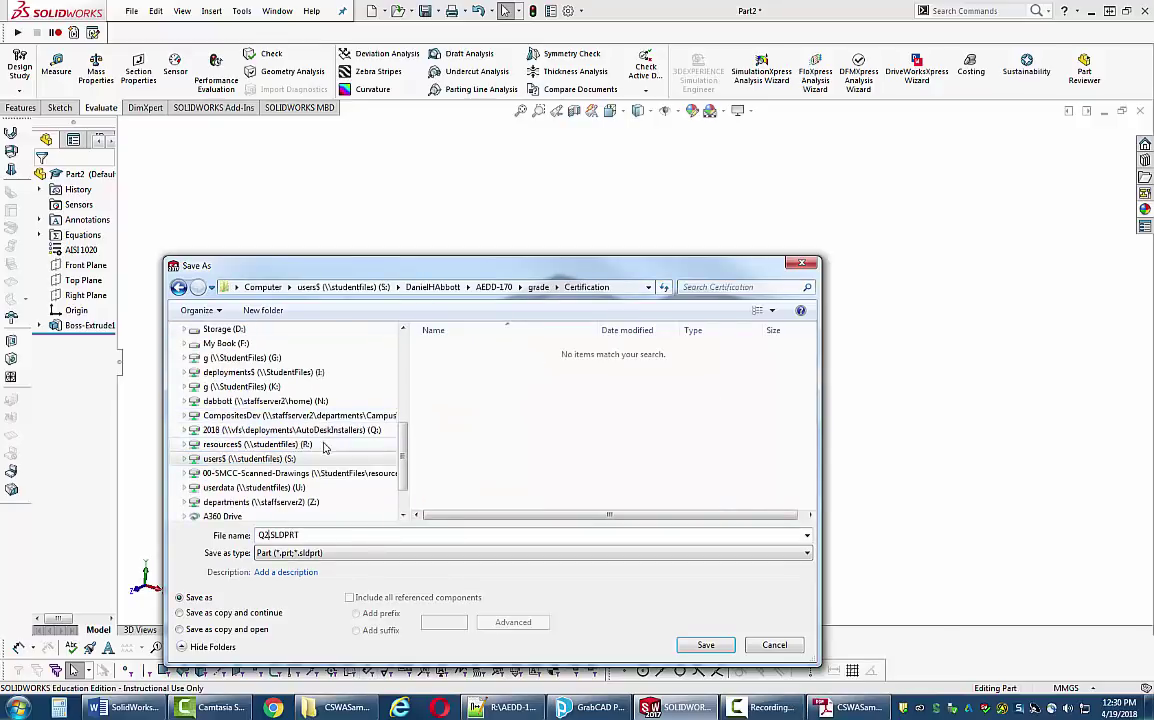
key(BackSpace)
text(4)
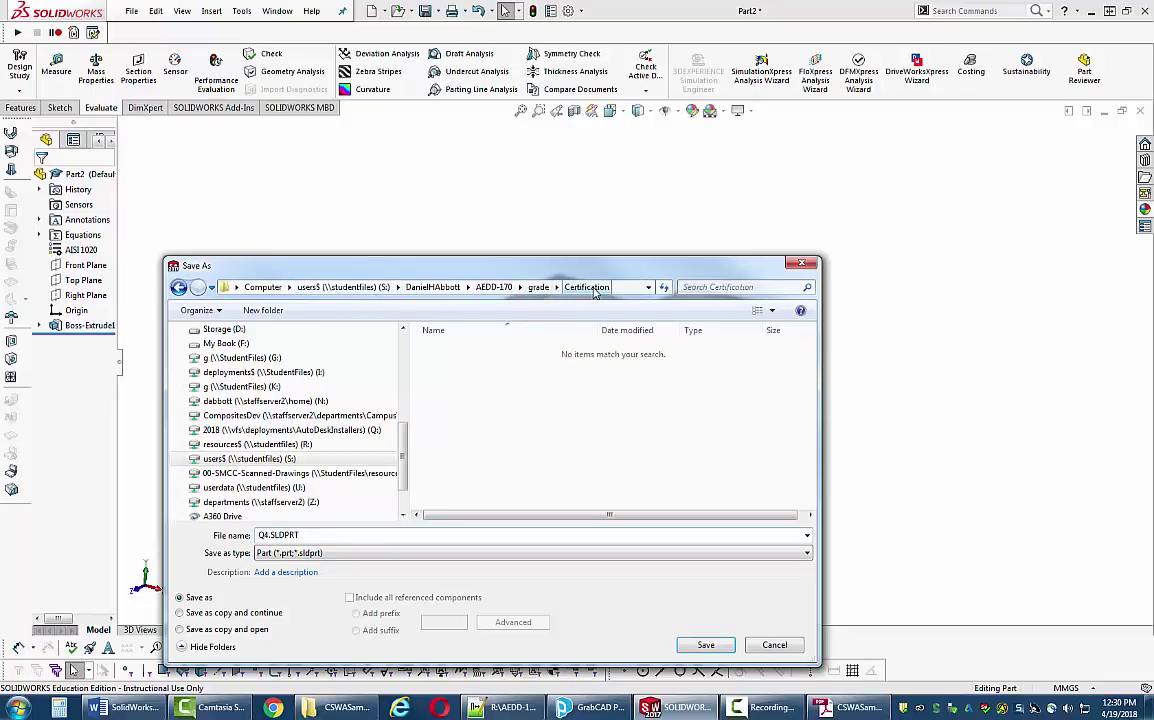
click(705, 644)
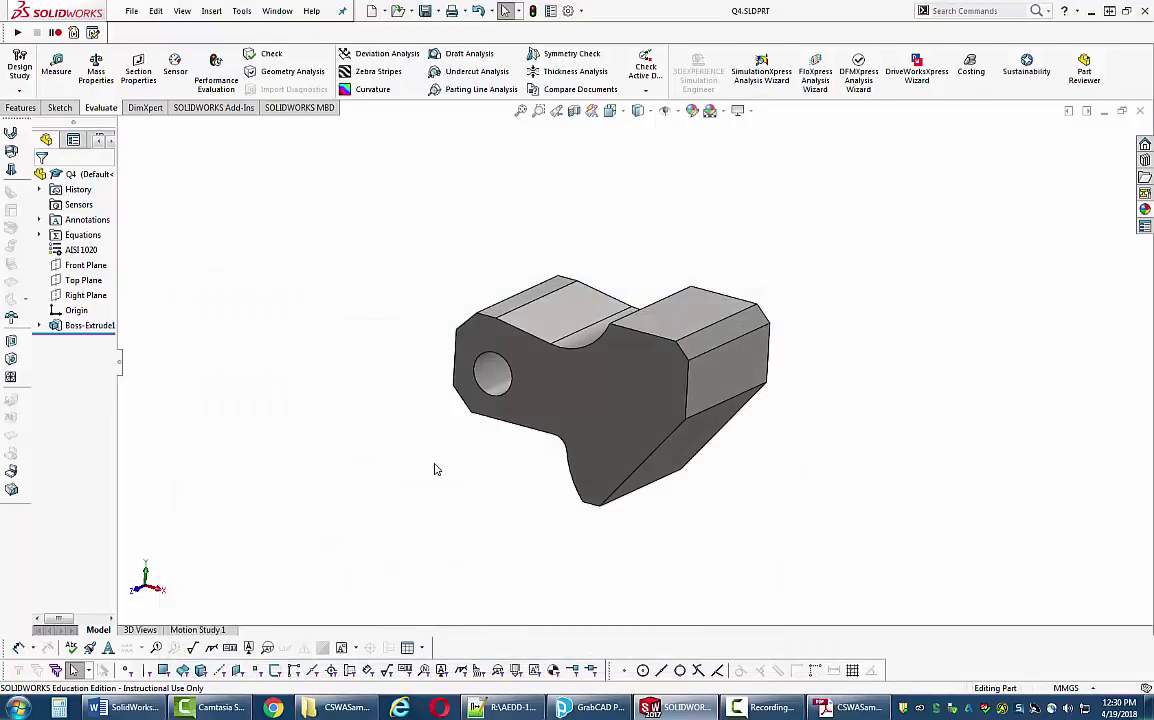
key(alt+Tab)
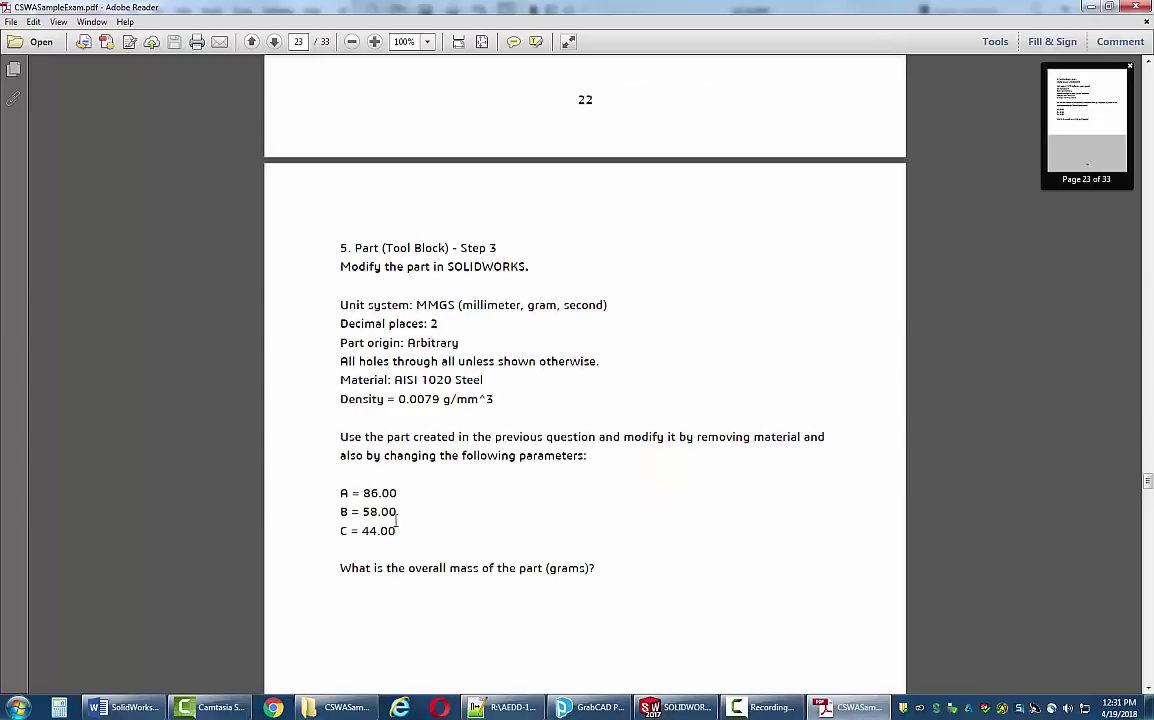
- In Manage Equations, keep a at 84, set b to 58 and c to 44, and rebuild
key(alt+Tab)
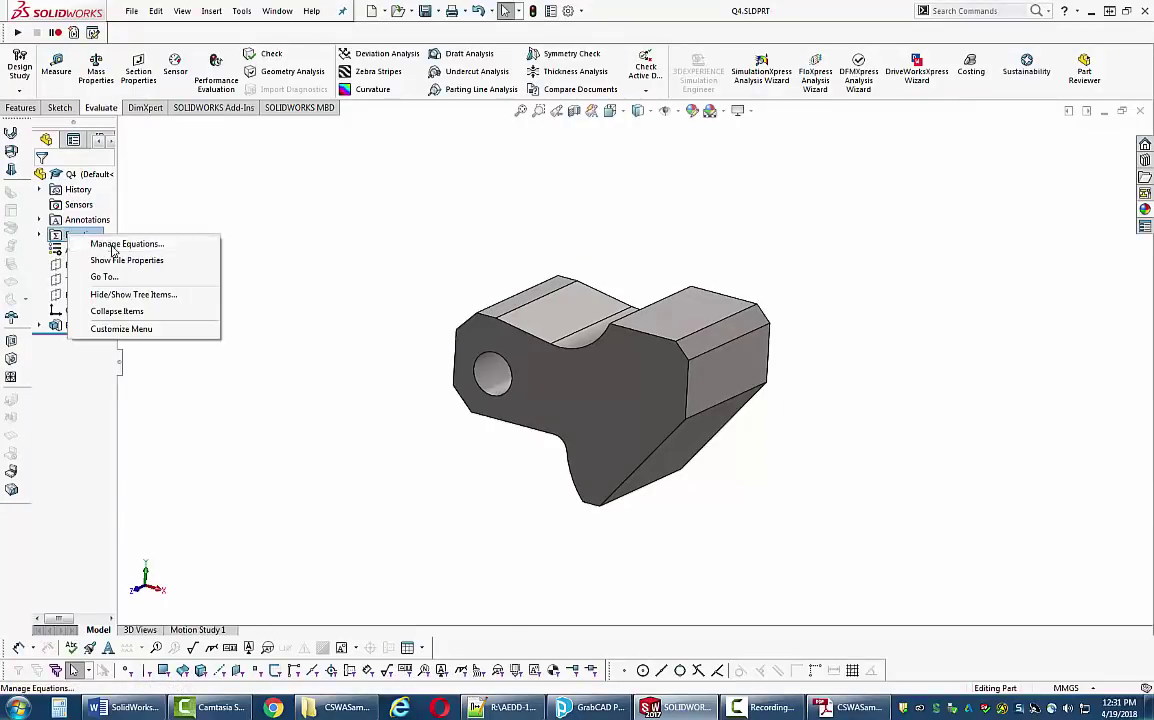
click(110, 244)
drag(733, 208, 703, 234)
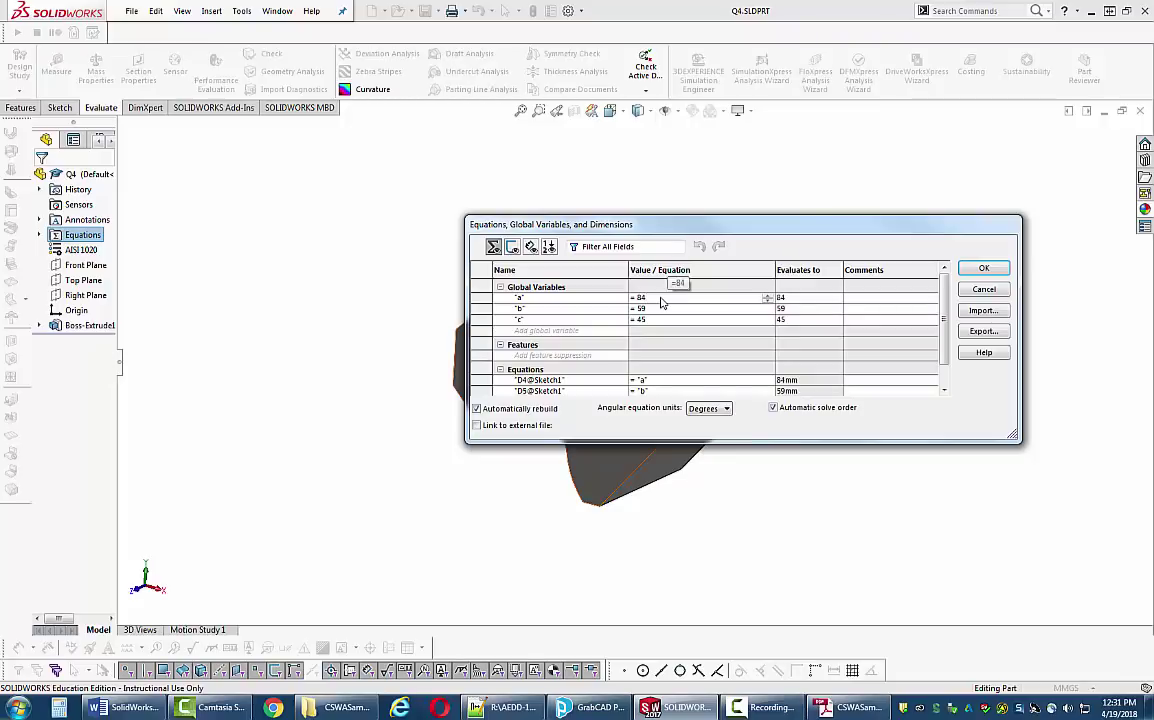
click(661, 297)
key(Return)
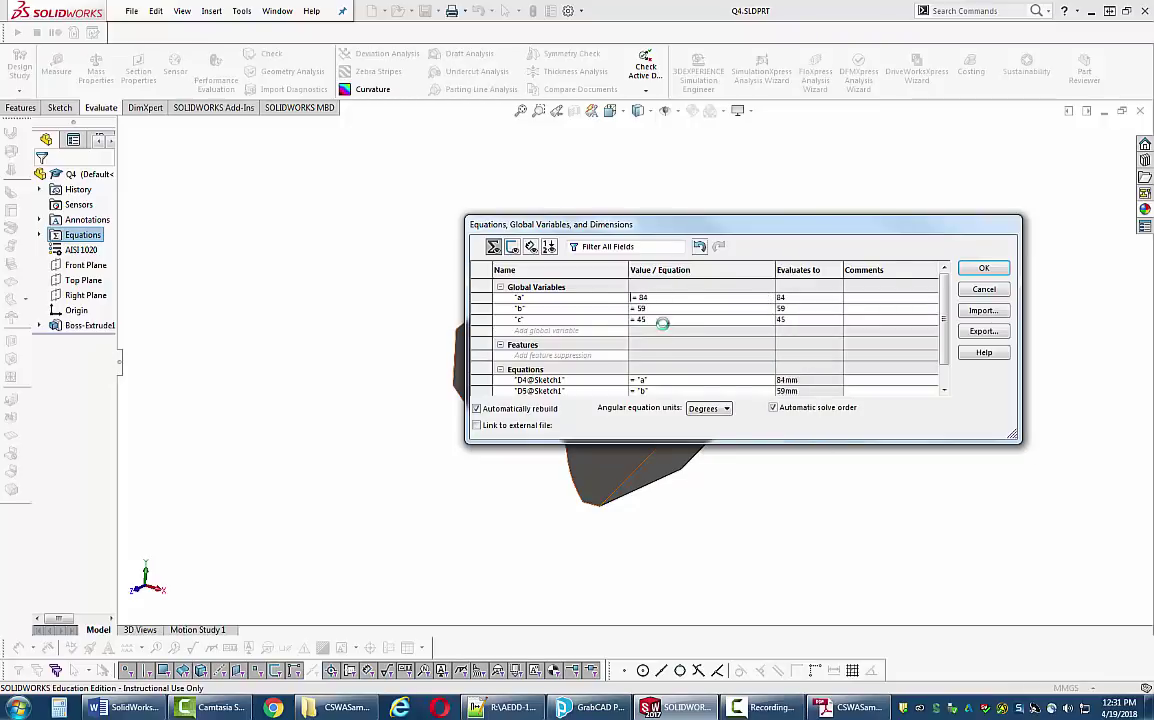
click(660, 310)
key(BackSpace)
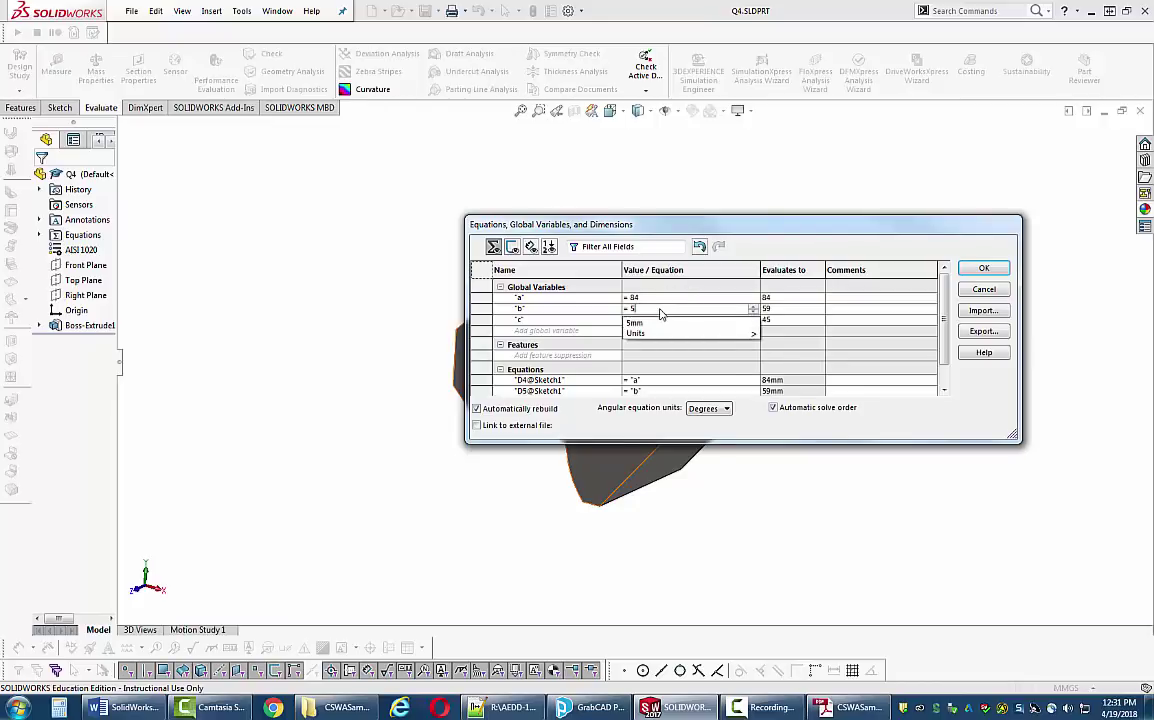
text(8)
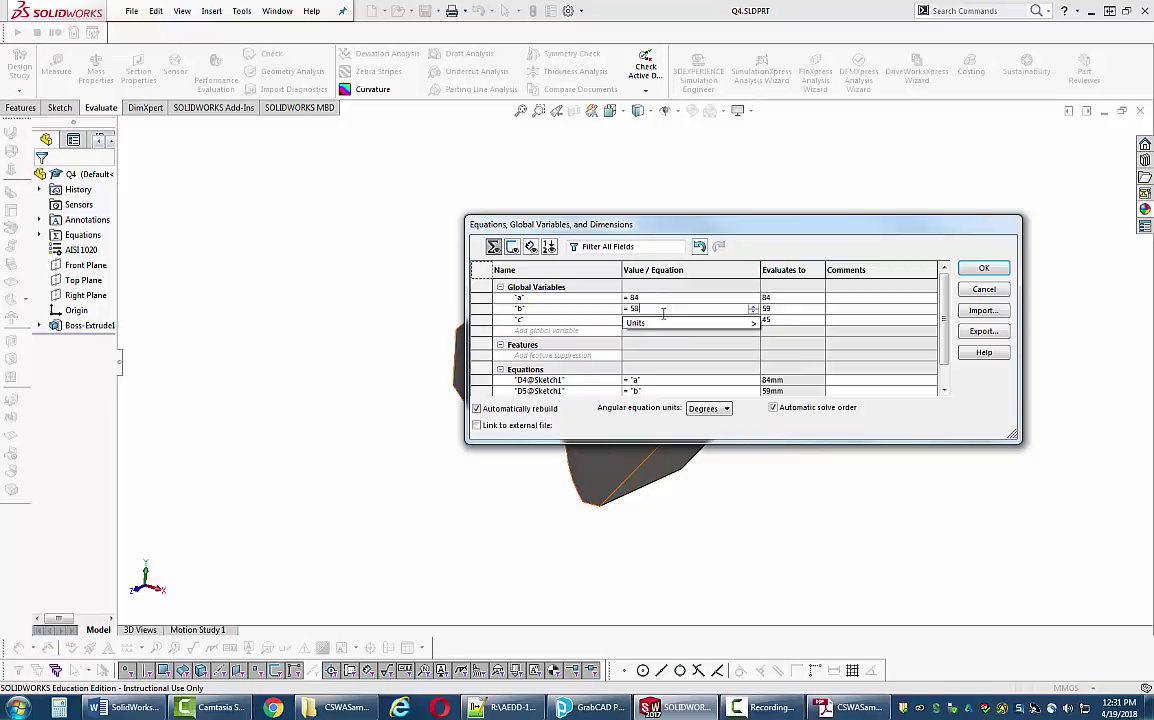
key(Return)
key(BackSpace)
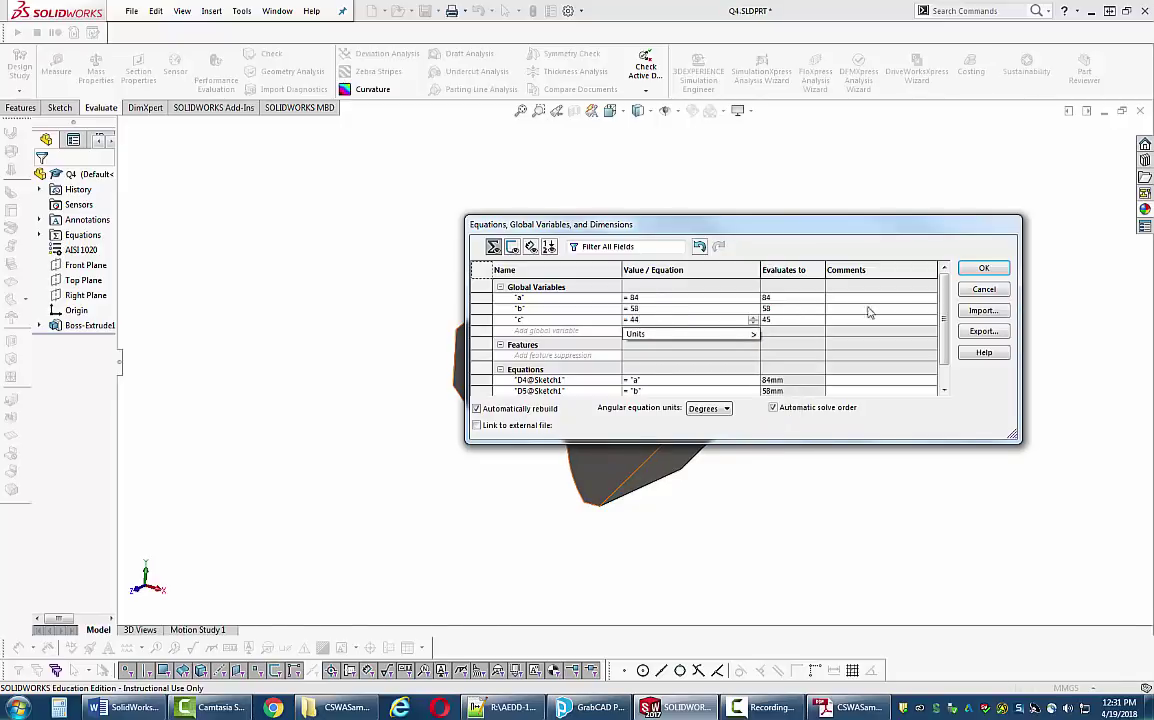
click(968, 273)
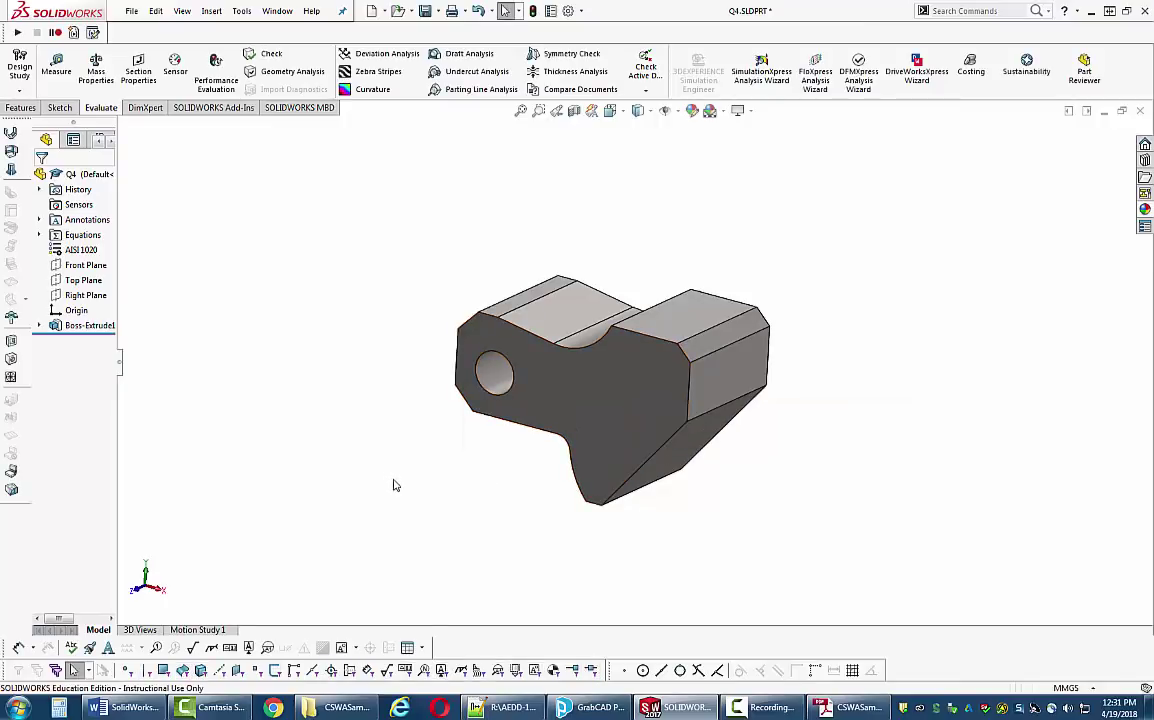
key(alt+Tab)
- Scroll the exam PDF back to page 20, Question 4 Step 2: A = 84.00, B = 59.00, C = 45.00
scroll(516, 458, up, 5)
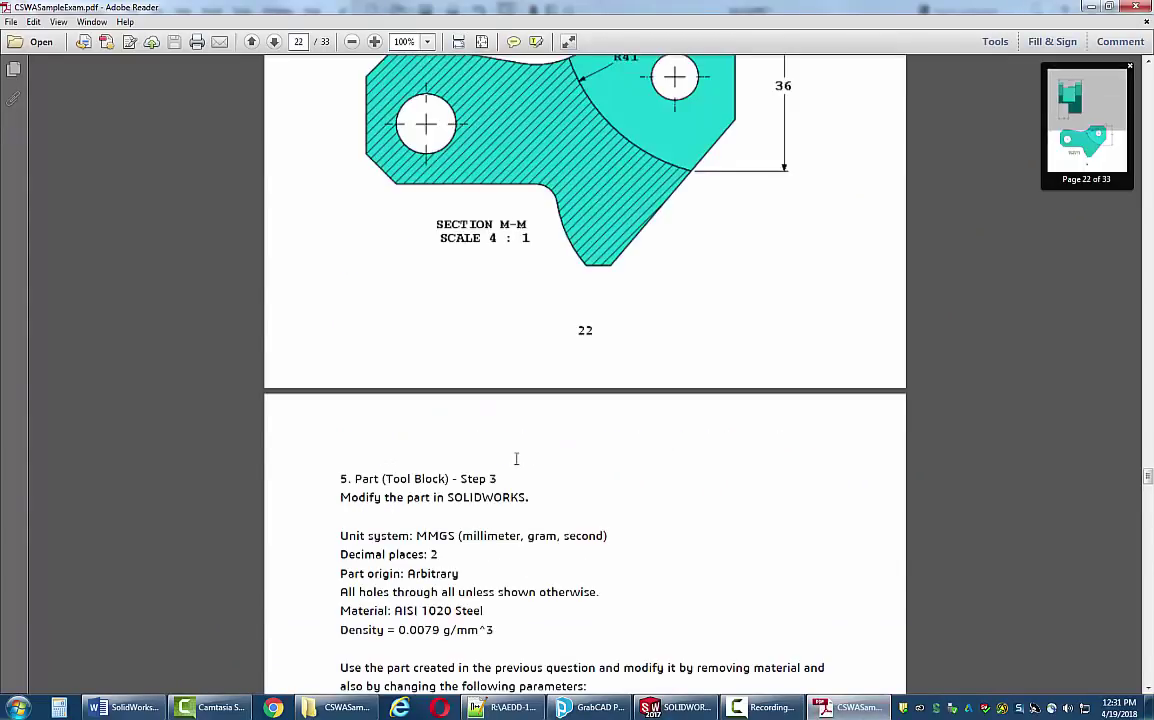
scroll(516, 458, up, 20)
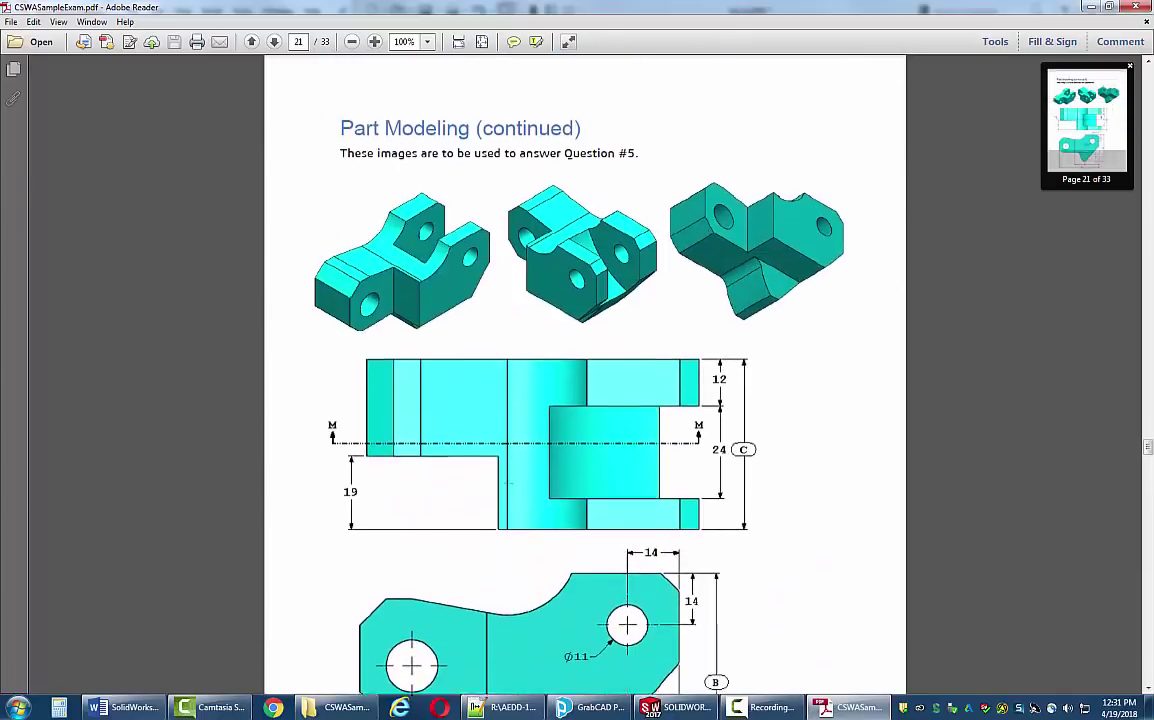
scroll(505, 486, up, 15)
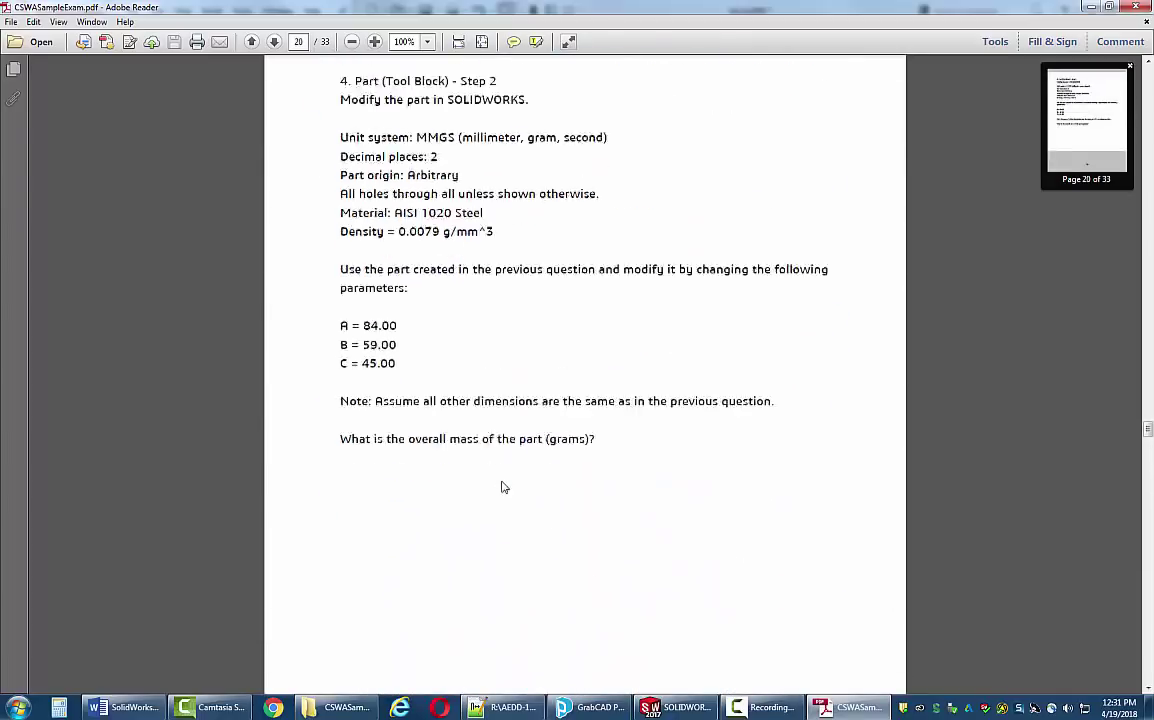
scroll(504, 487, down, 15)
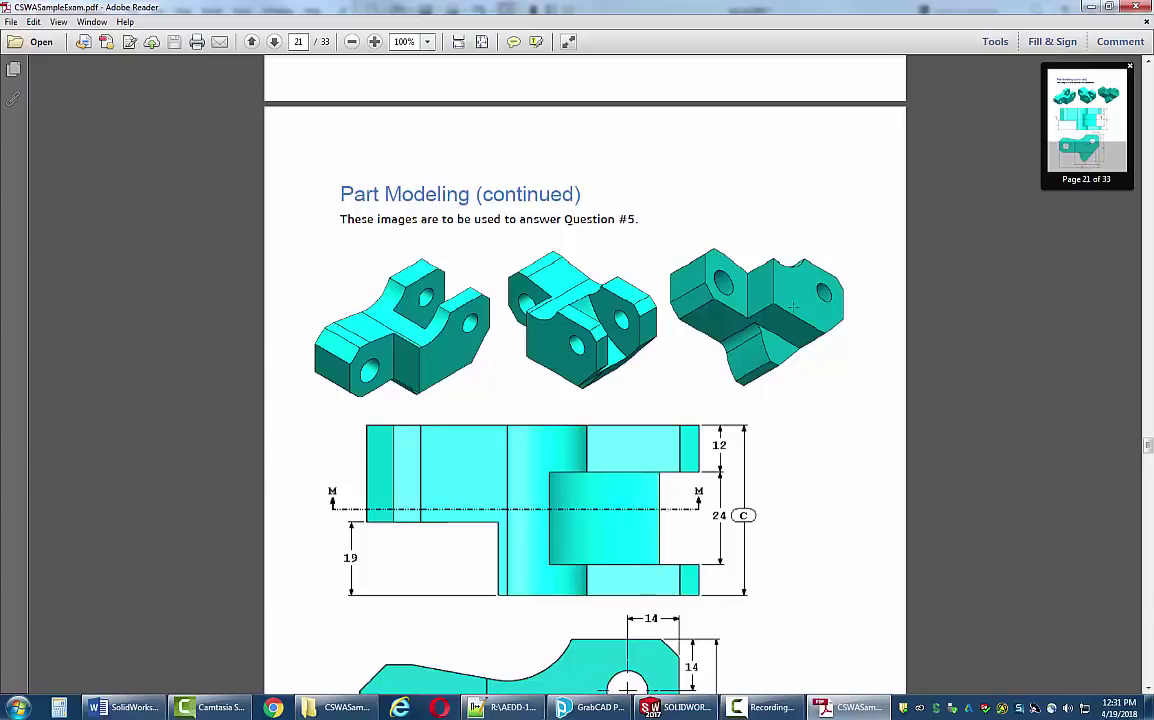
- Scroll through the exam drawing to review the tool block's dimensions
scroll(738, 355, down, 5)
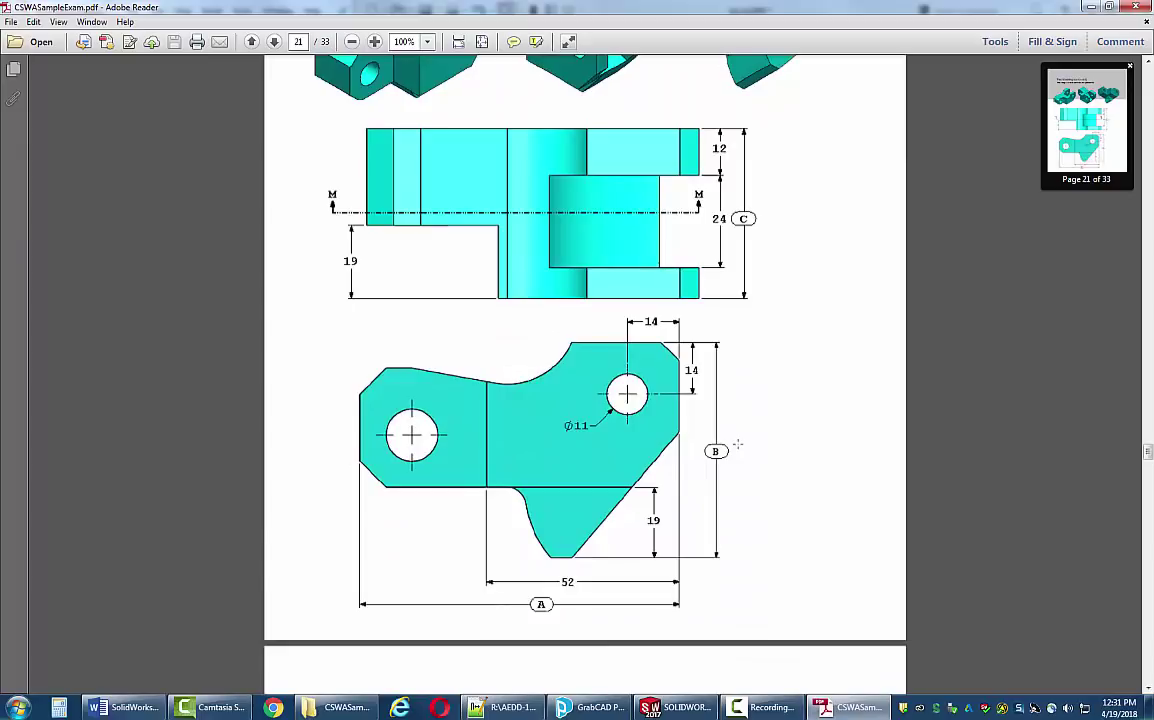
scroll(737, 444, down, 2)
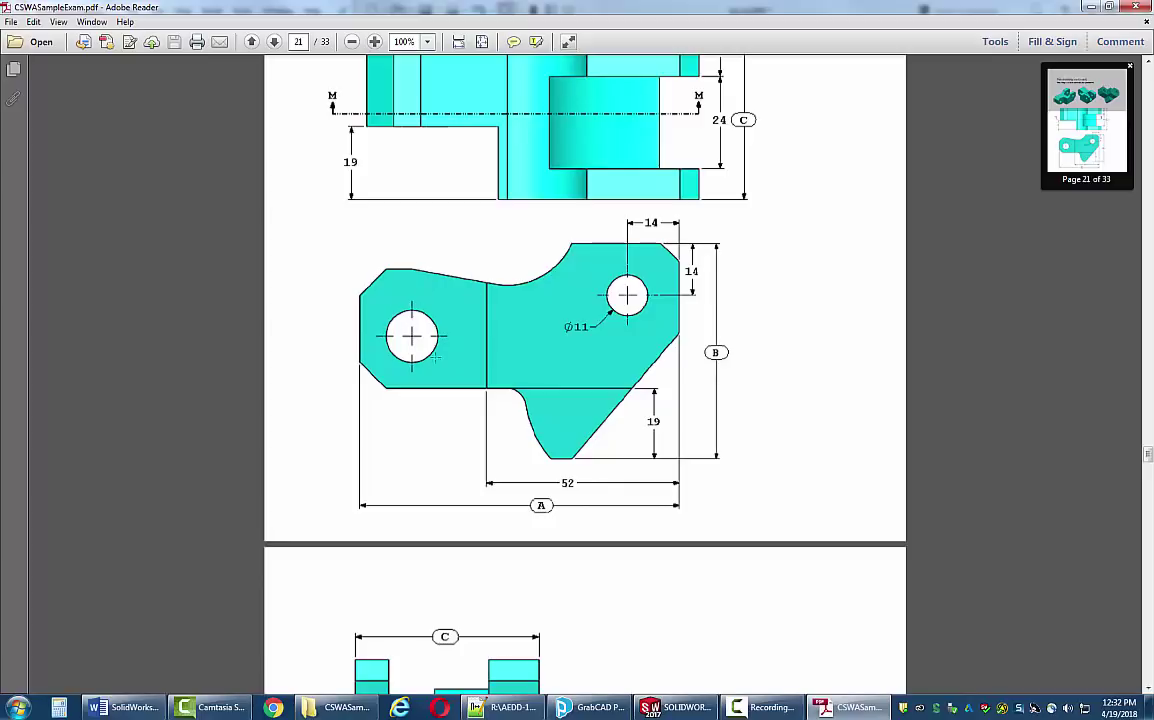
scroll(437, 363, down, 15)
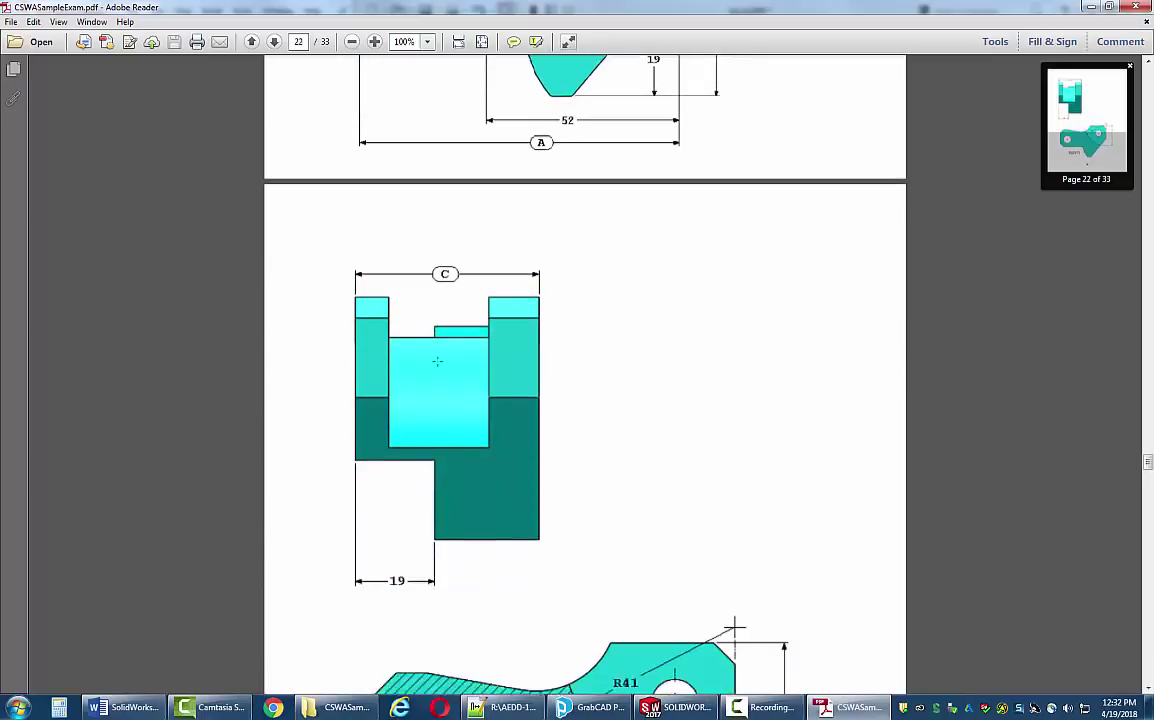
scroll(437, 370, down, 4)
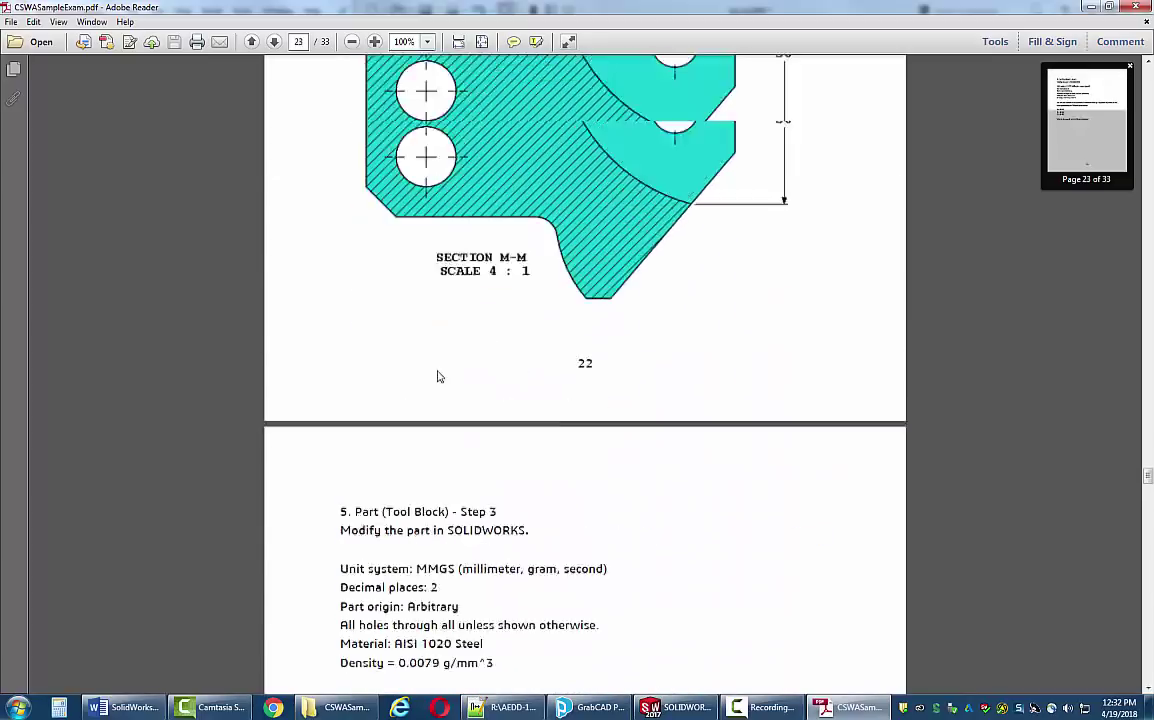
scroll(439, 374, up, 15)
scroll(441, 377, up, 8)
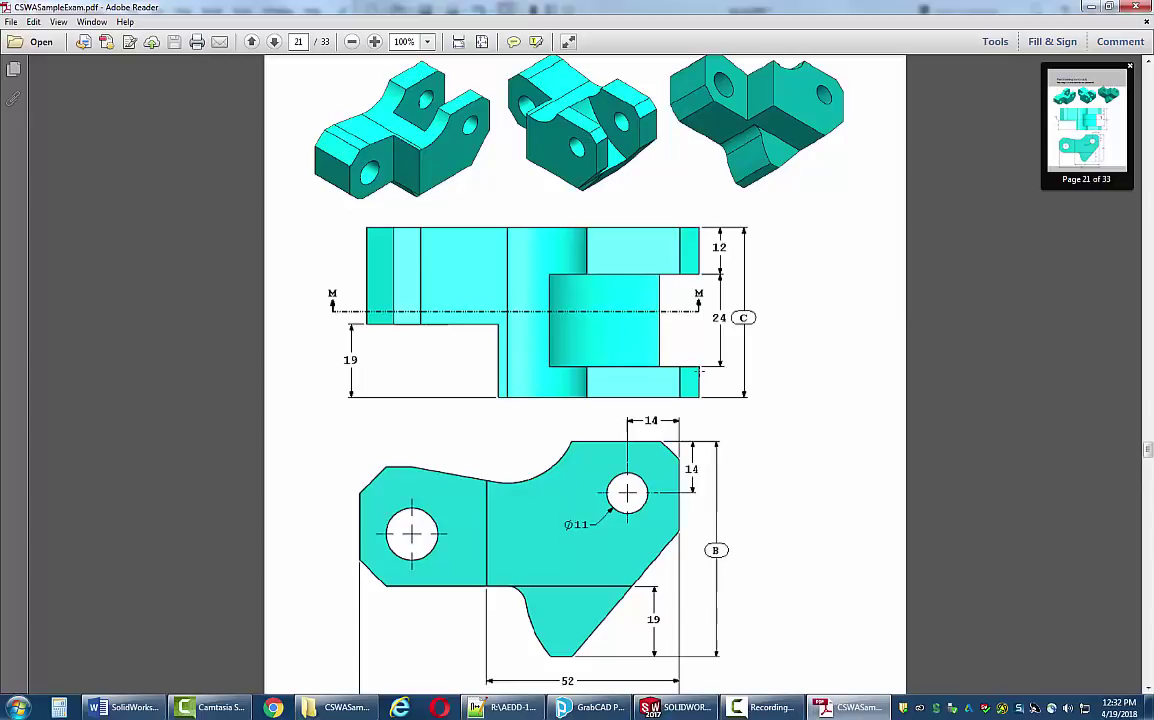
scroll(446, 389, down, 15)
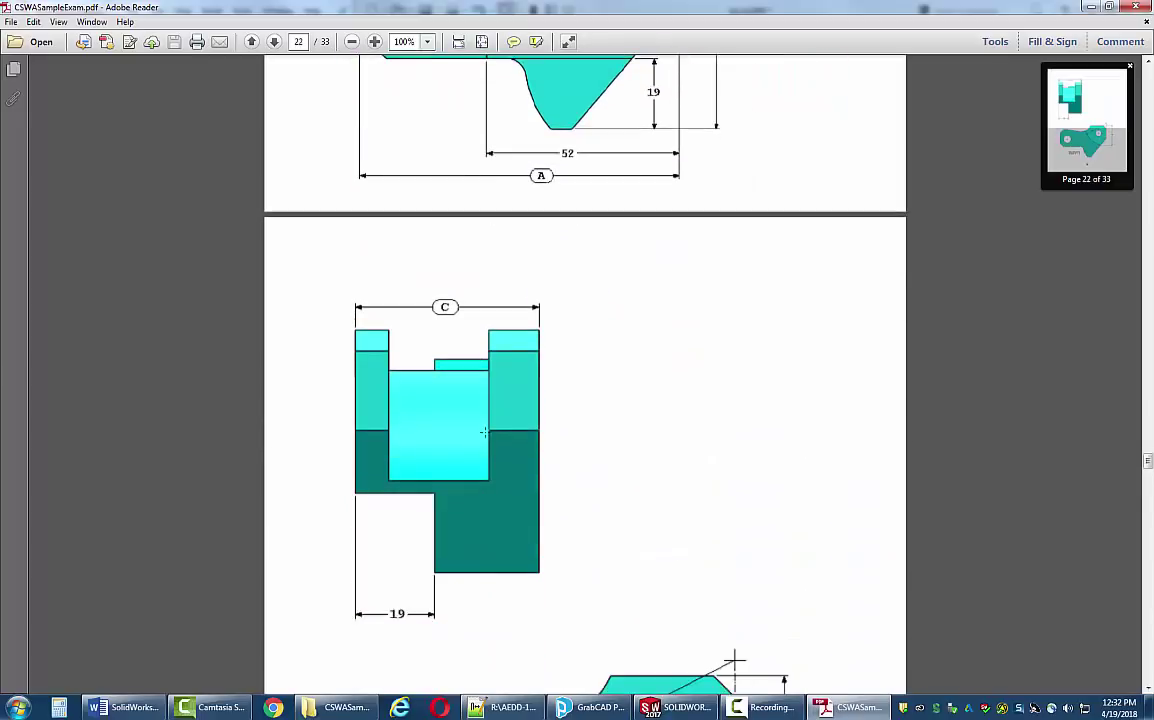
scroll(486, 435, up, 3)
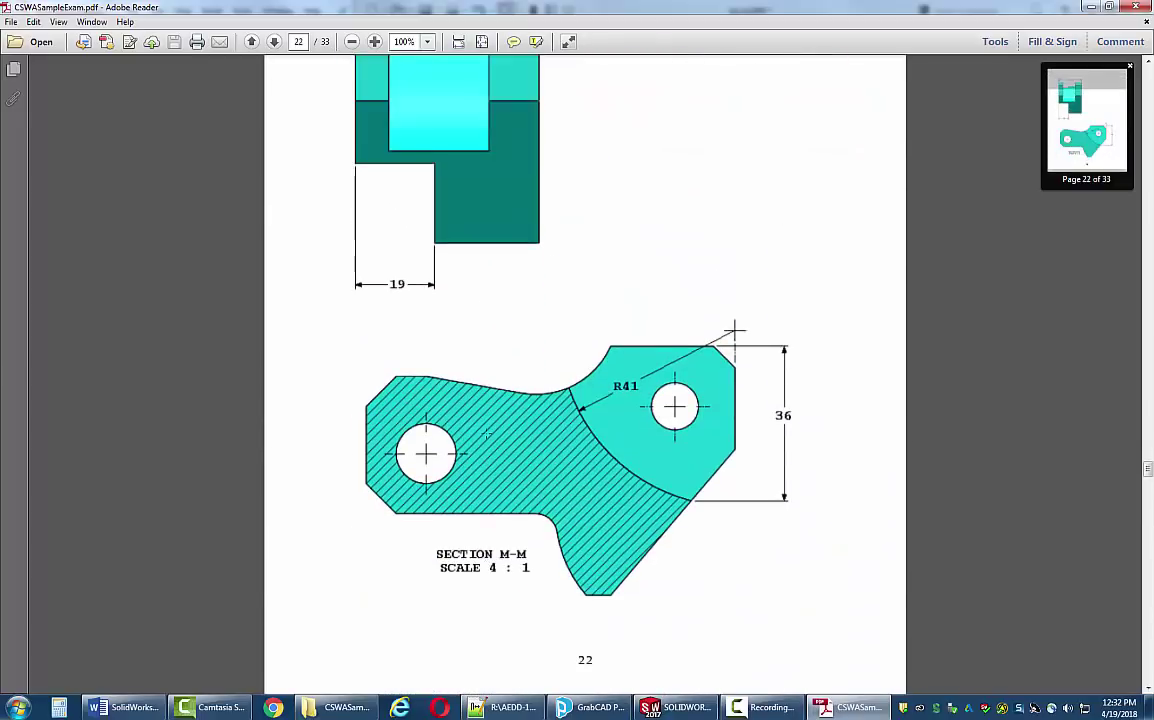
scroll(486, 435, down, 6)
scroll(481, 435, up, 9)
scroll(480, 435, up, 8)
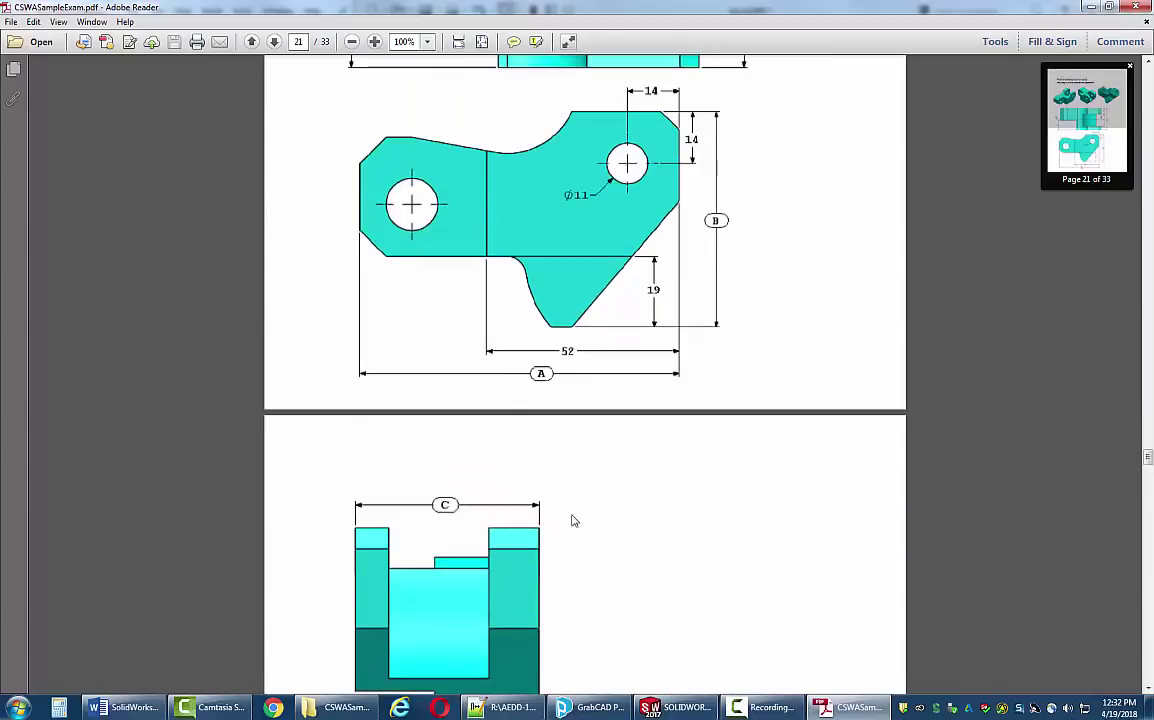
- Open Sketch2 on the small lower side face of the tool block part
click(676, 707)
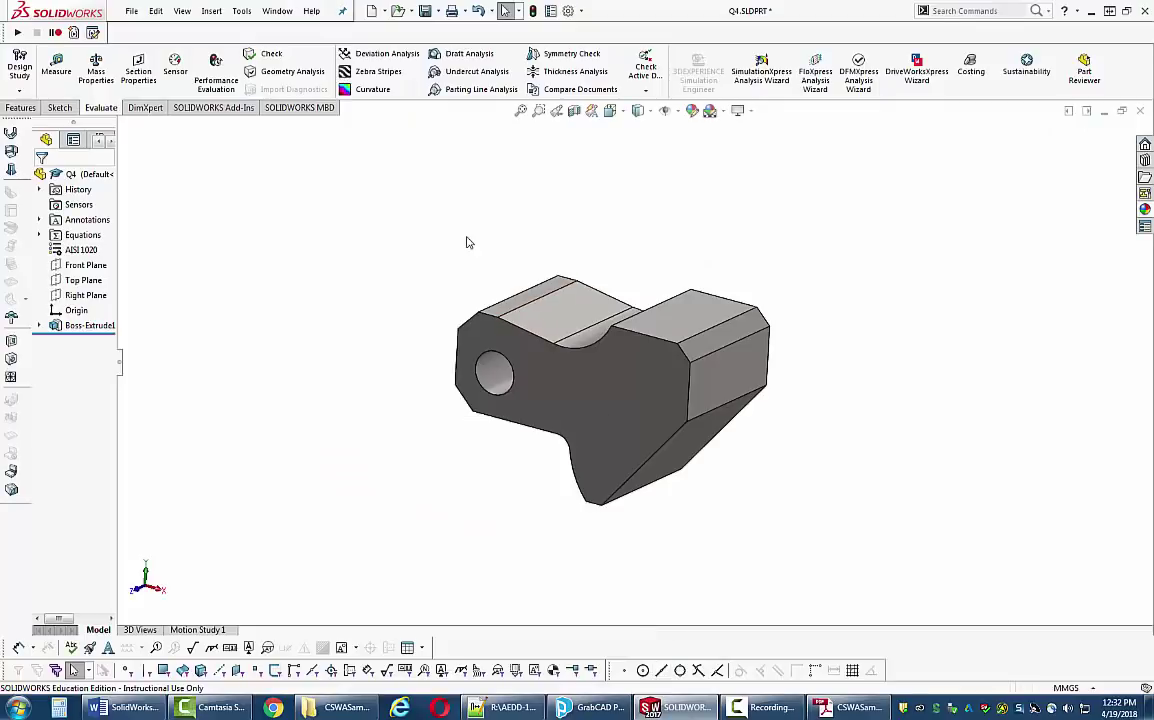
key(space)
click(433, 152)
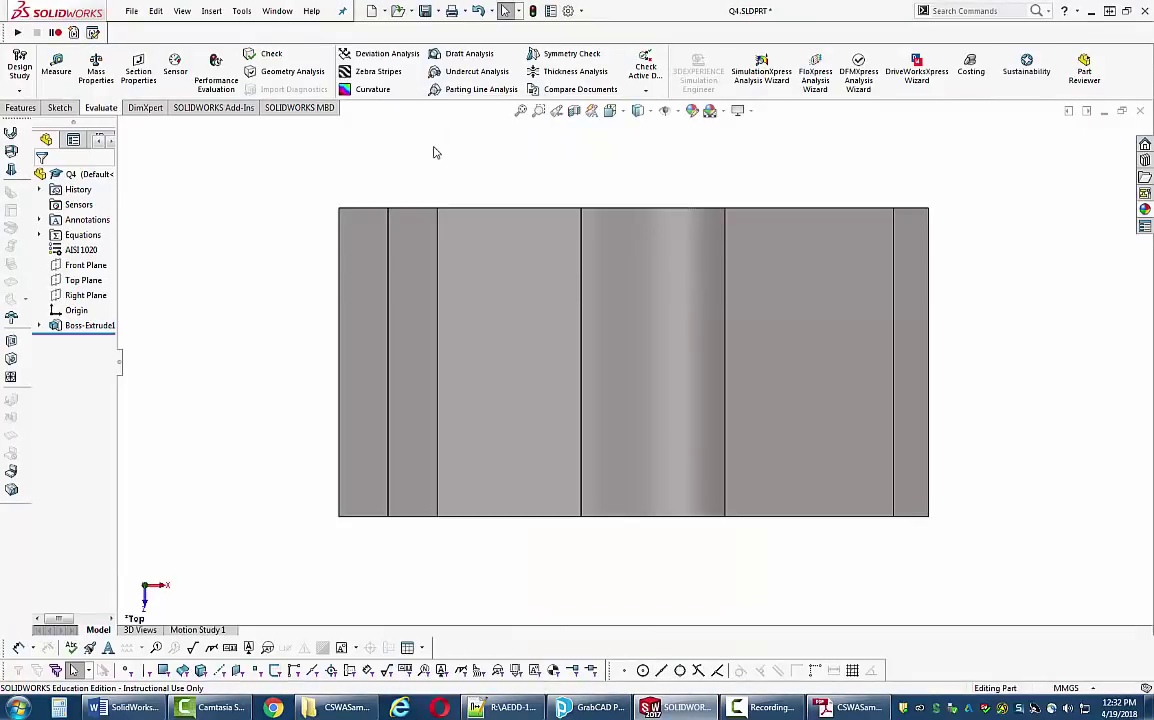
click(60, 108)
middle_drag(311, 264, 335, 129)
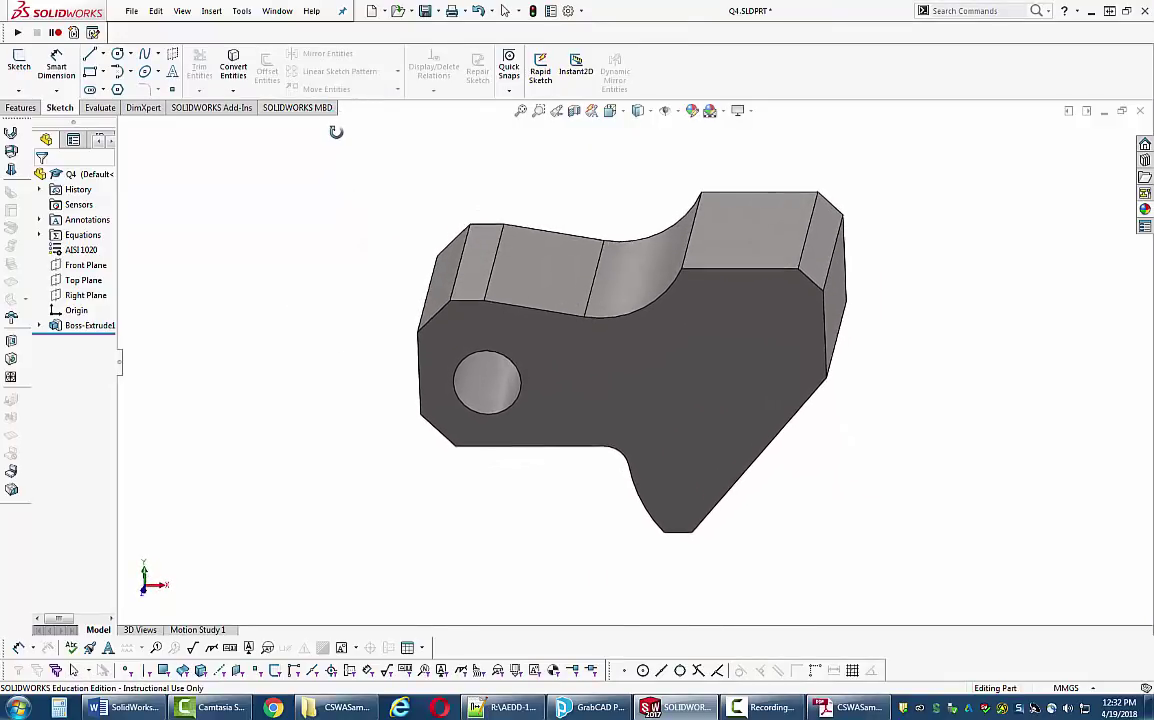
middle_drag(420, 377, 535, 285)
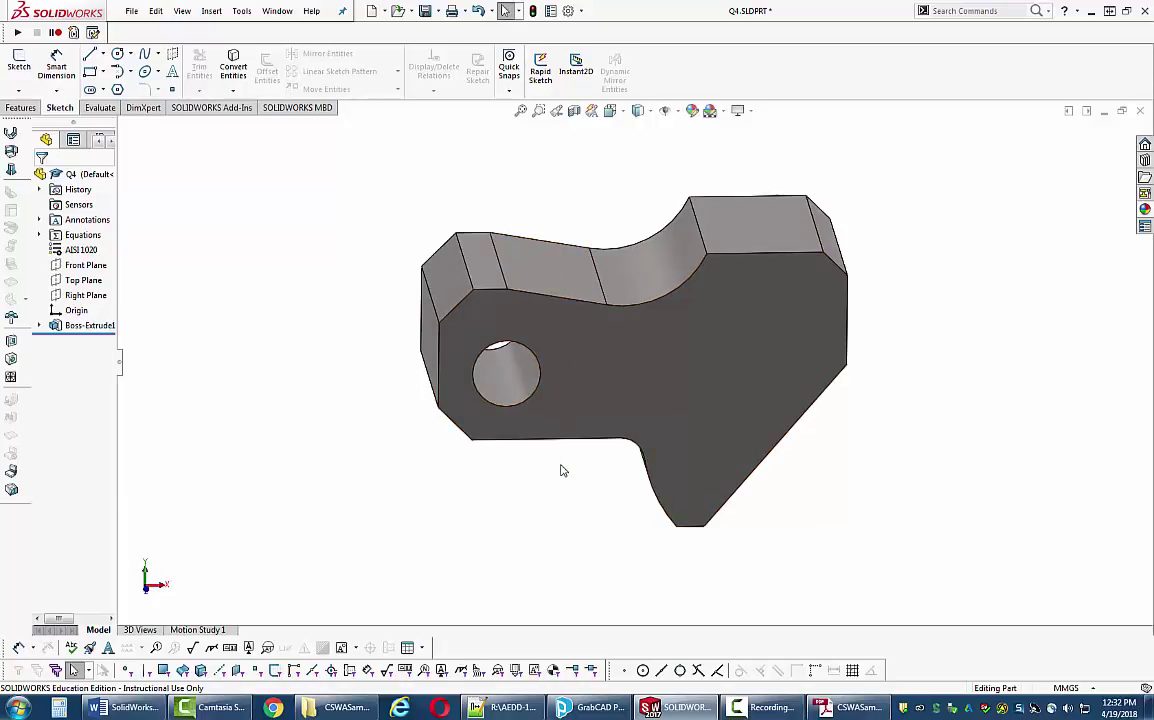
mouse_move(561, 468)
middle_down()
mouse_move(543, 328)
mouse_move(525, 399)
middle_up()
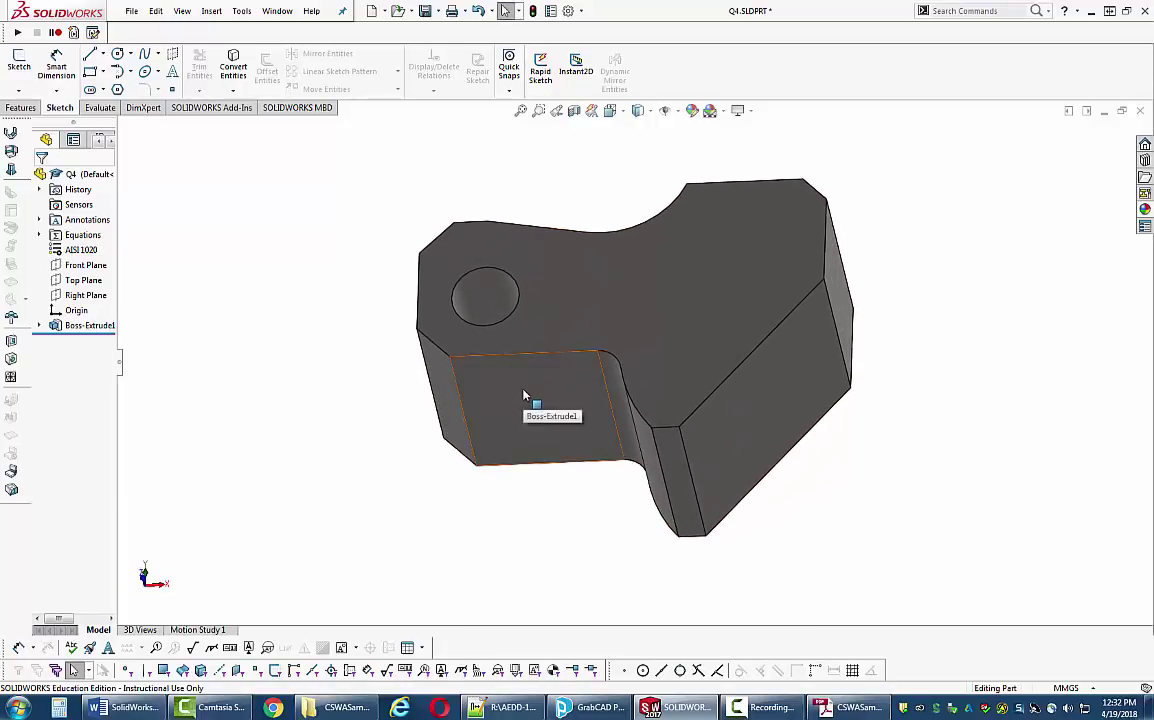
click(522, 392)
middle_drag(277, 321, 272, 372)
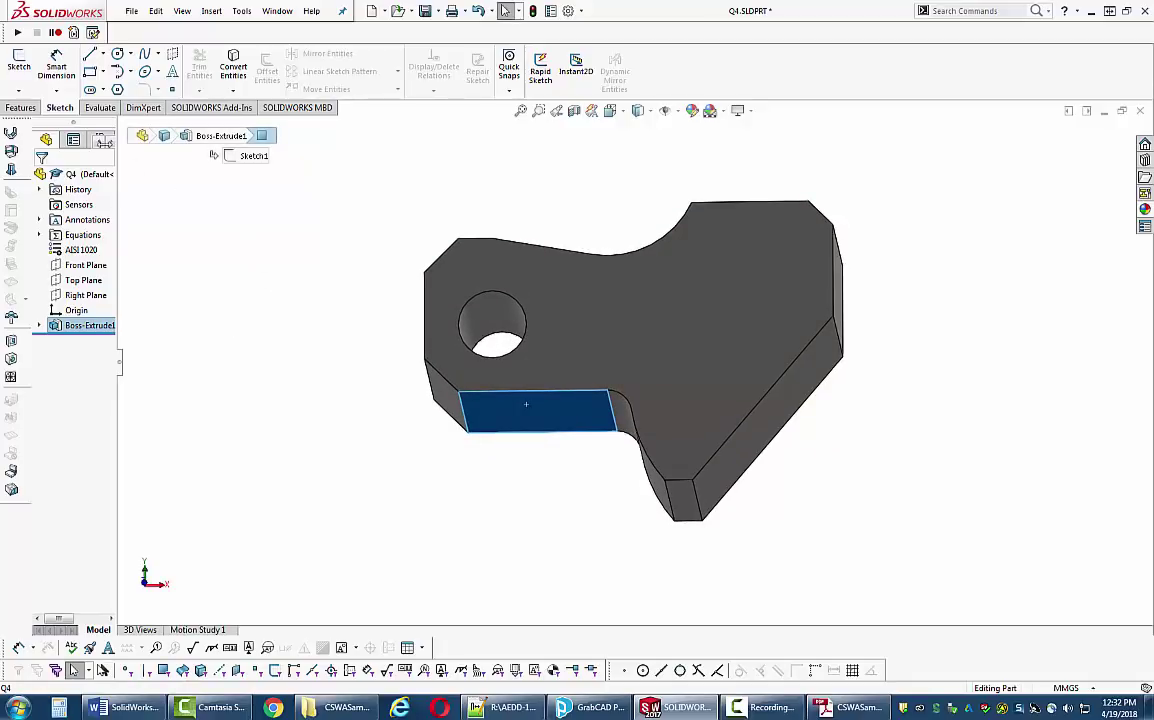
click(28, 74)
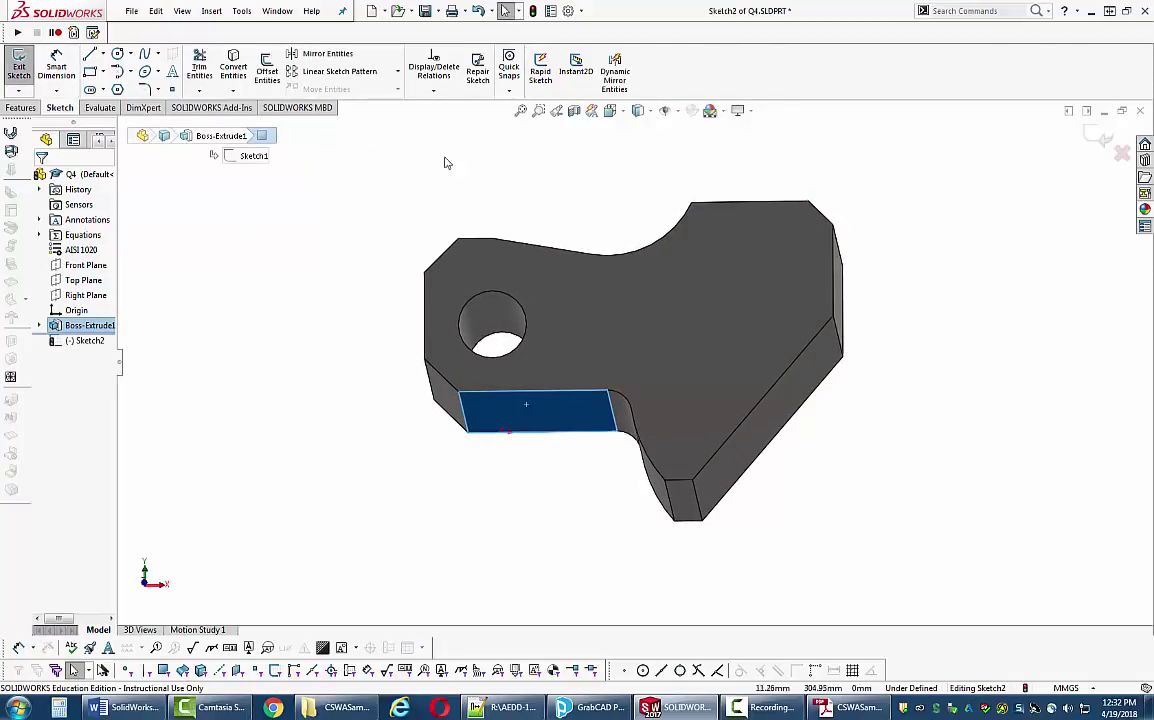
- In top view, draw a corner rectangle starting at the part's bottom-left corner
key(space)
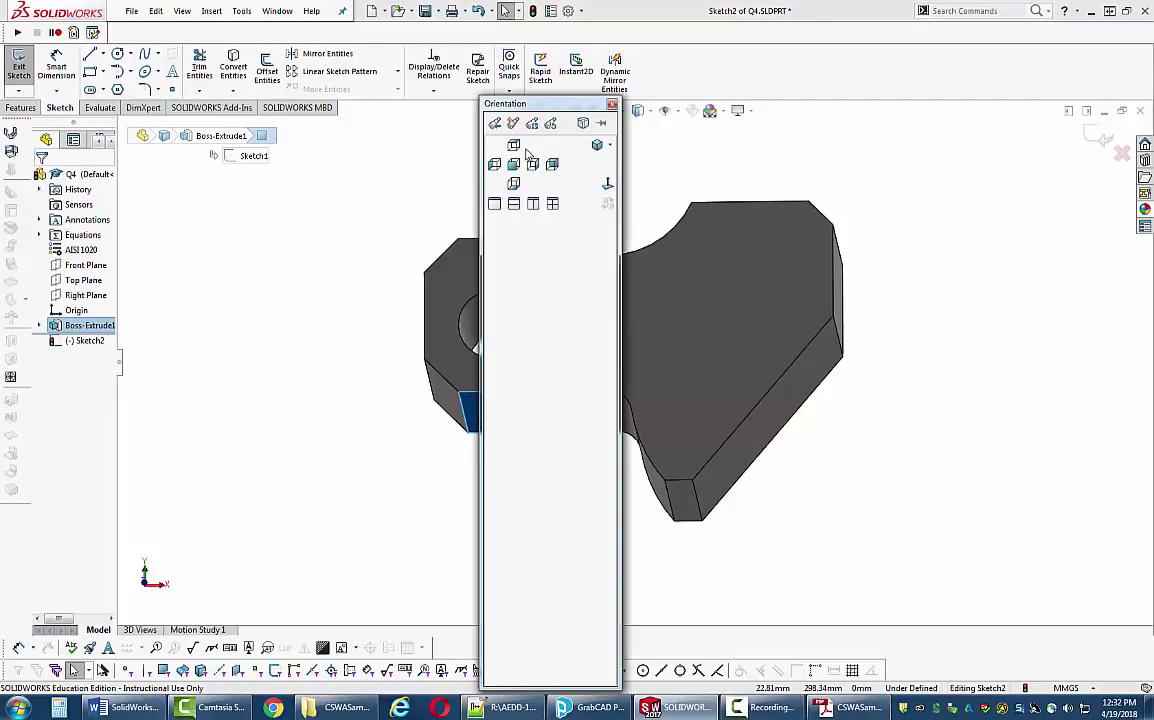
click(514, 146)
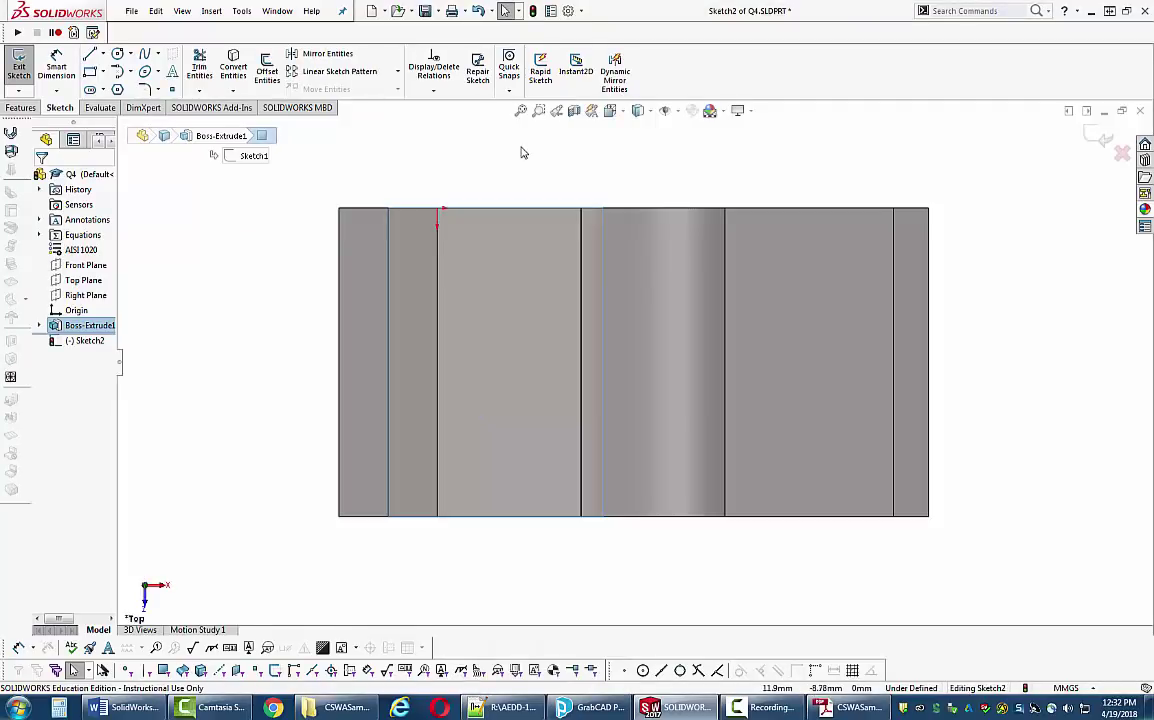
click(95, 73)
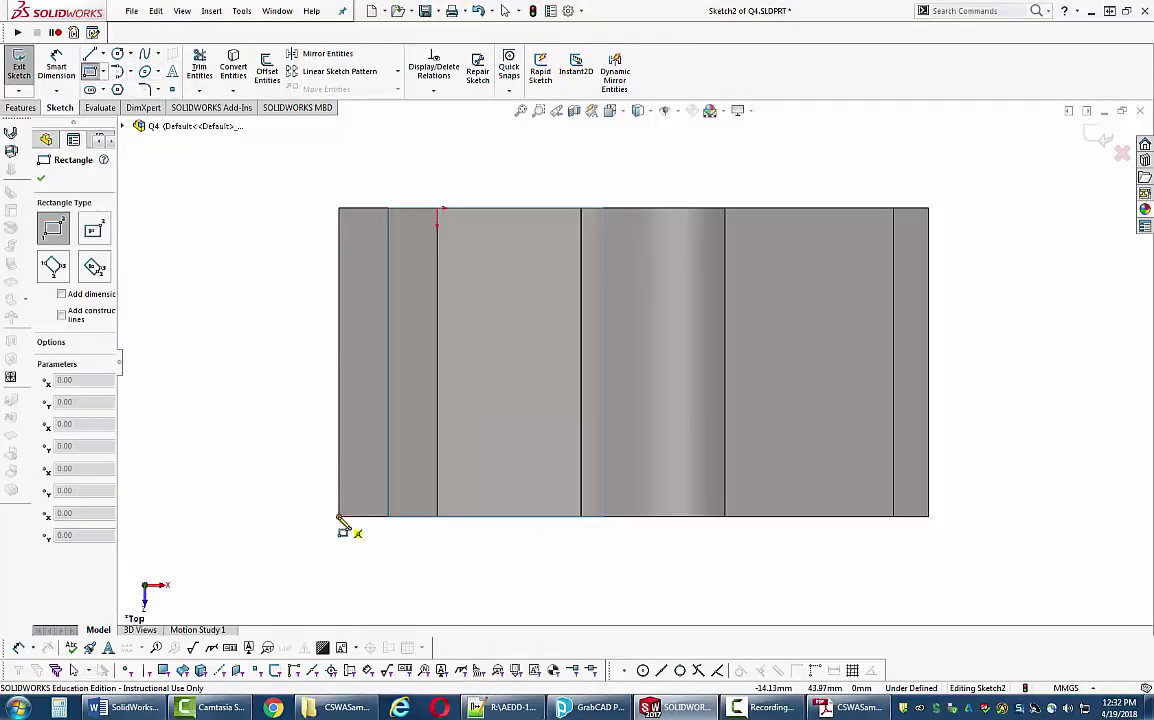
mouse_move(339, 517)
mouse_down()
mouse_move(541, 458)
mouse_move(549, 357)
mouse_up()
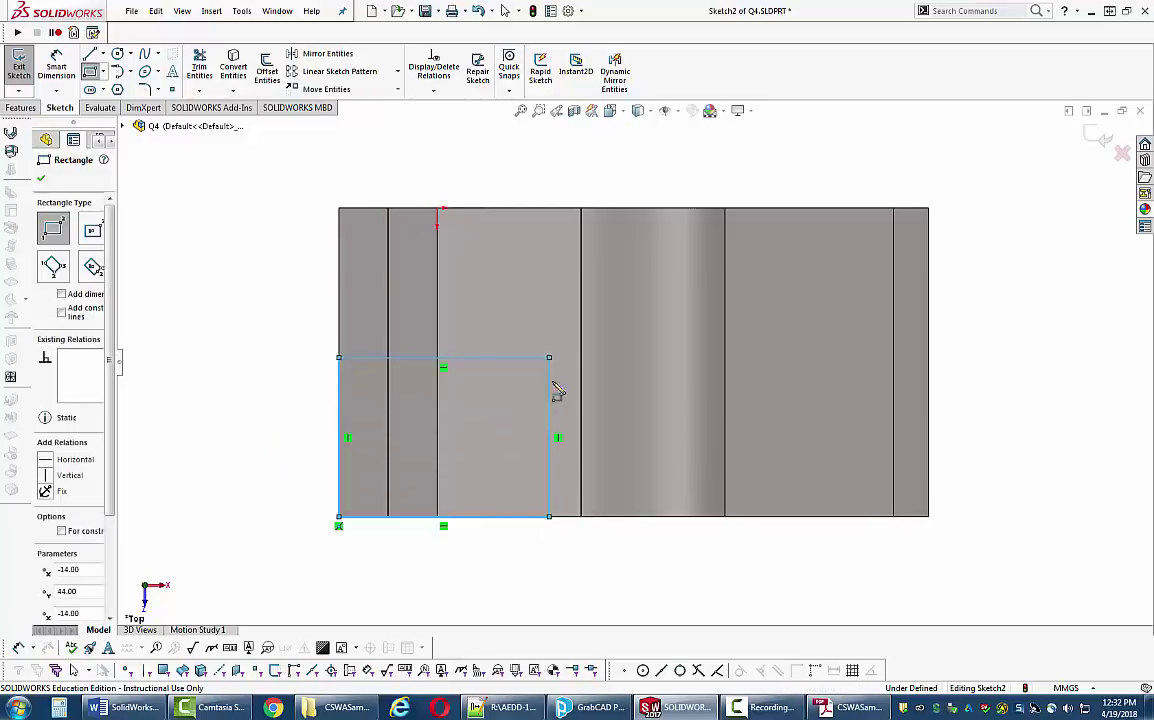
key(Escape)
middle_drag(554, 569, 558, 520)
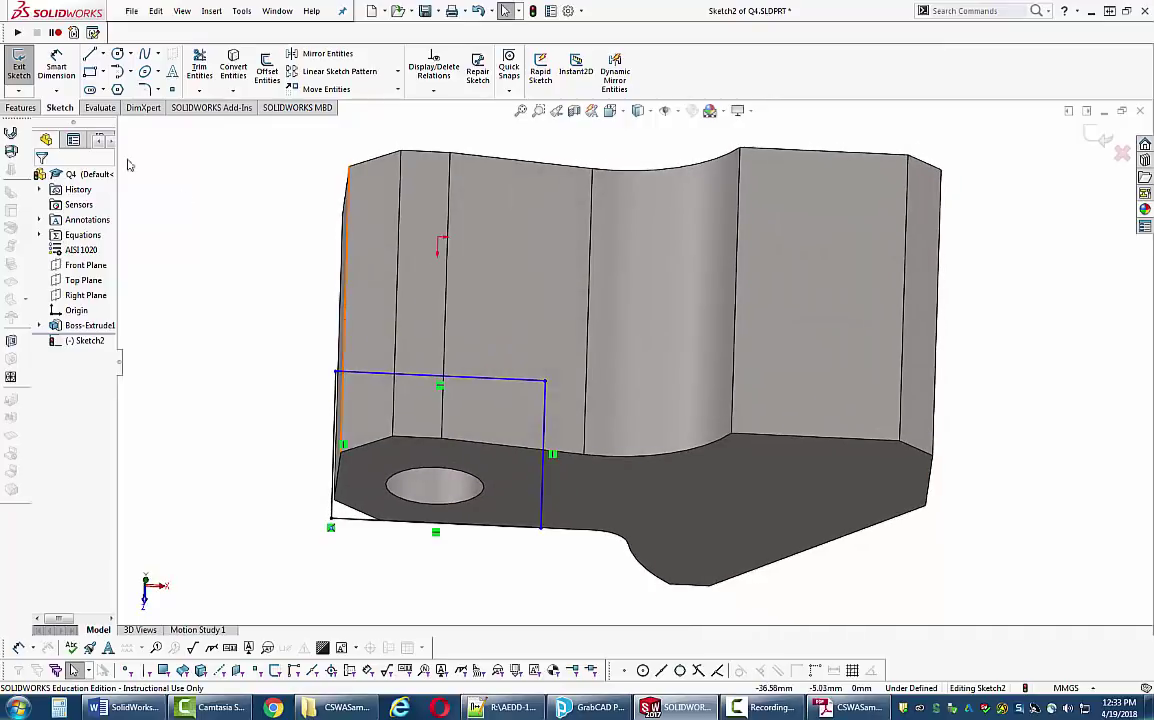
- Dimension the rectangle 15 mm high and 52 mm from the part's far right edge
click(56, 65)
click(425, 380)
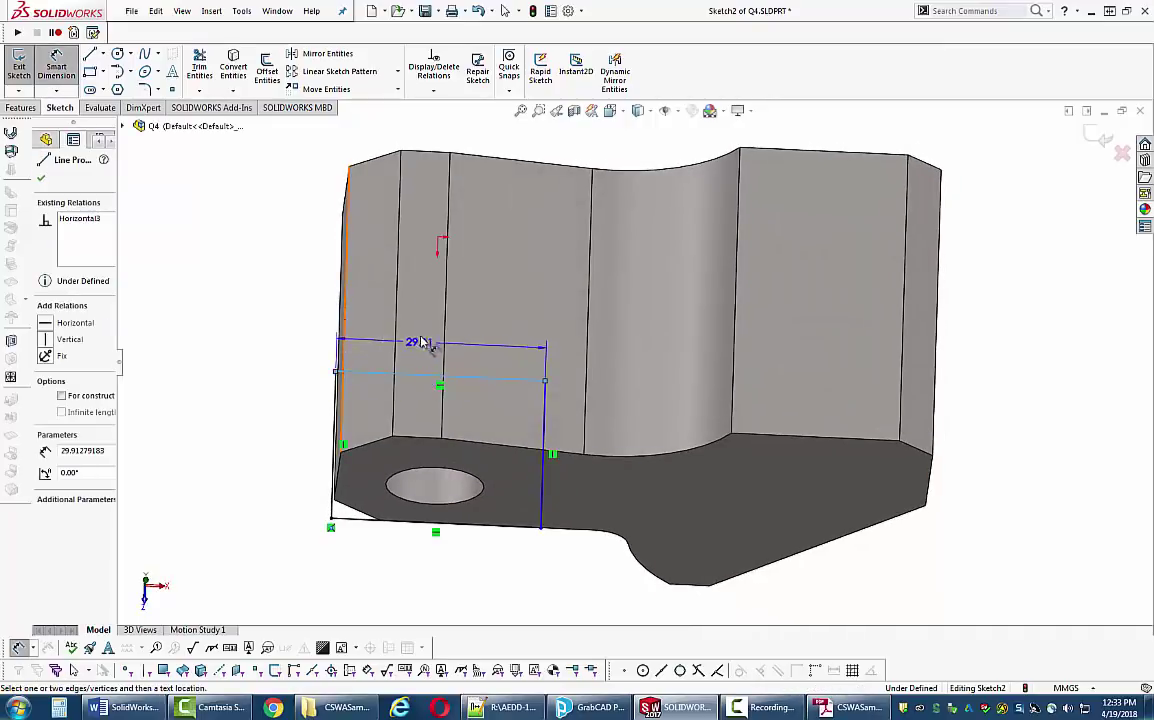
key(Escape)
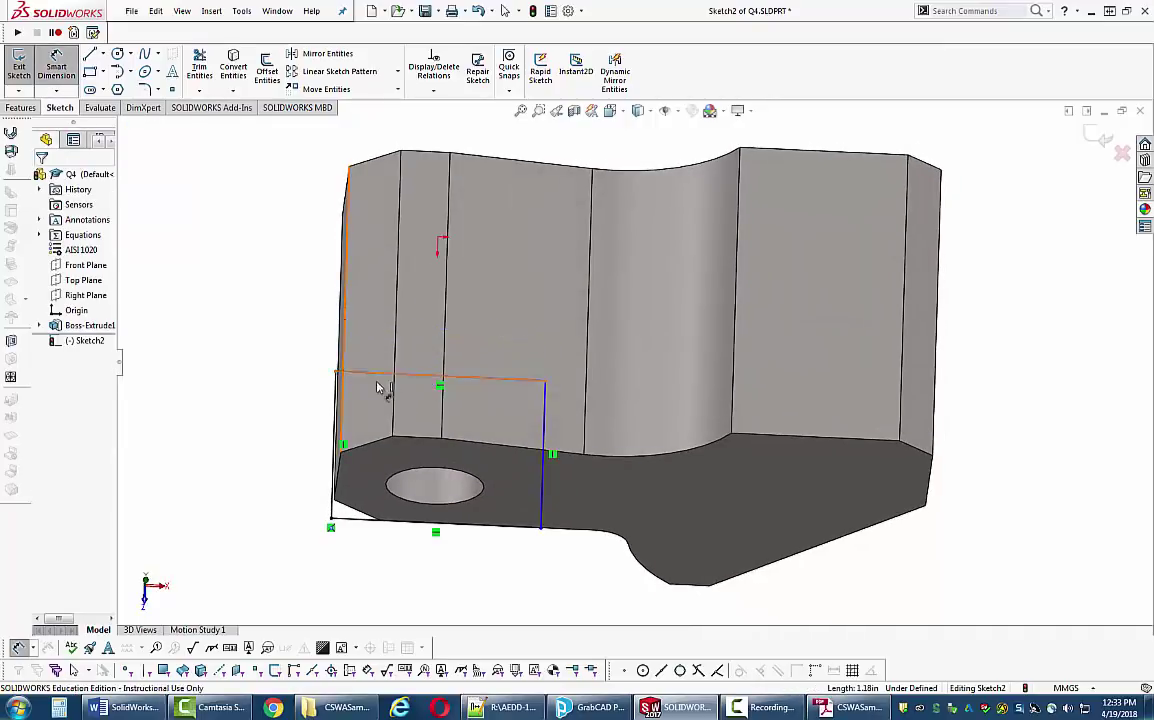
click(337, 407)
click(248, 436)
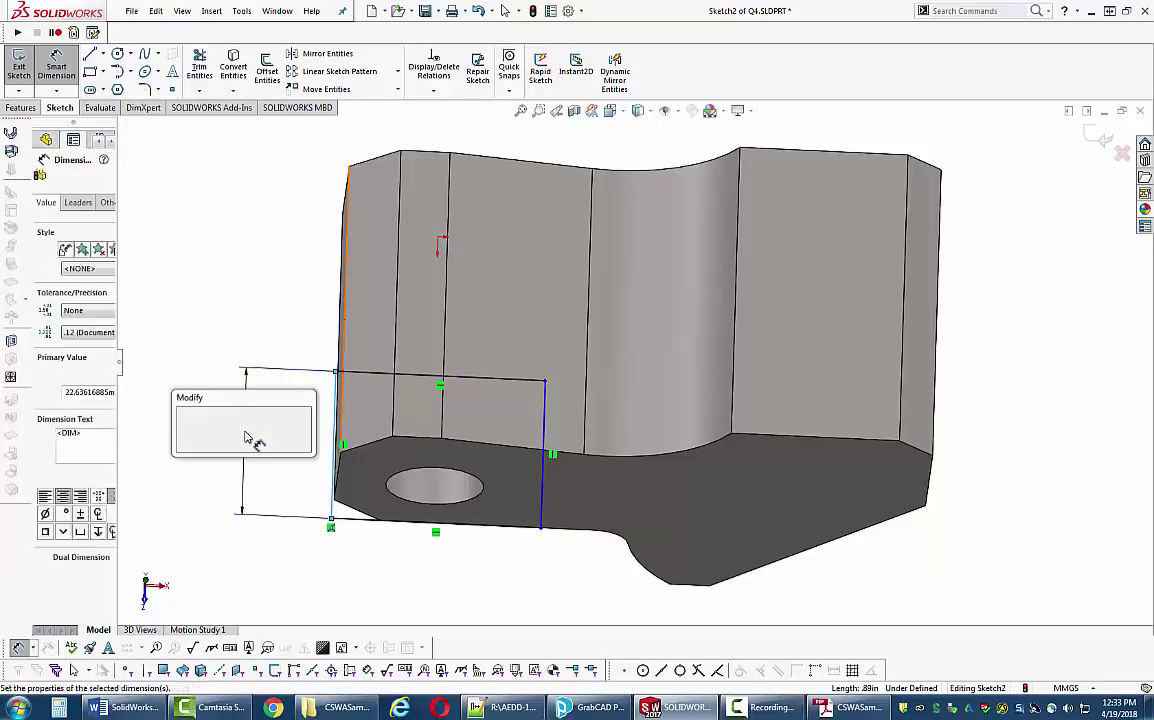
text(15)
key(Return)
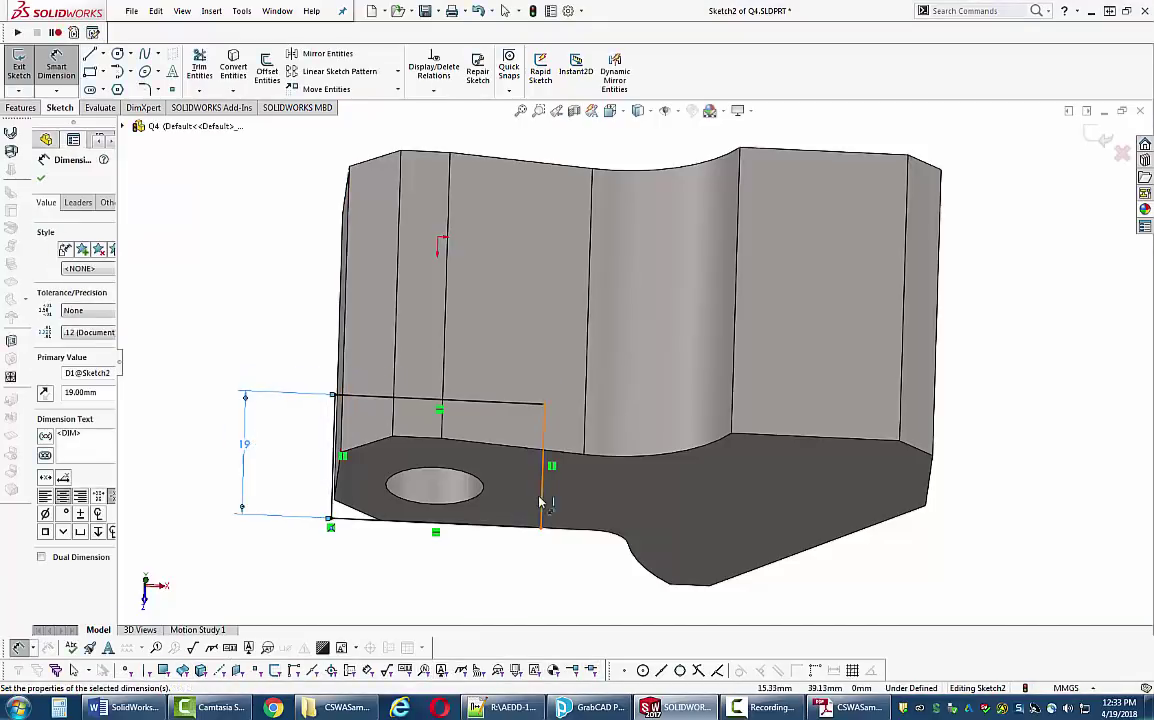
click(545, 470)
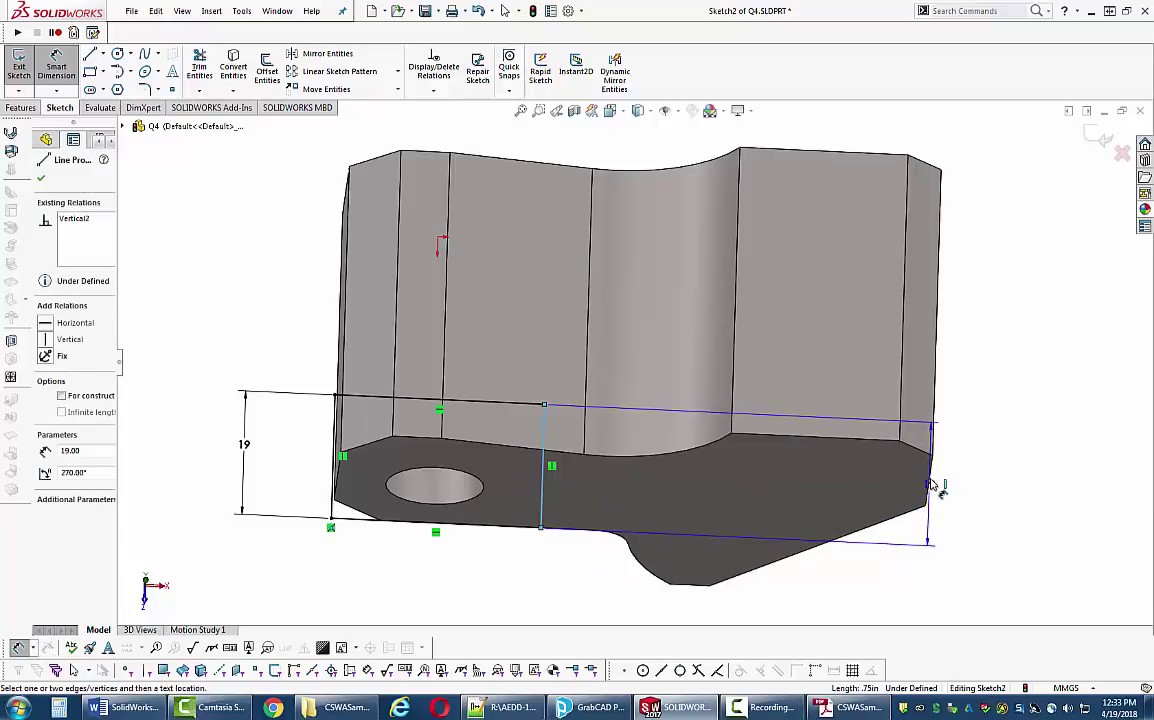
click(938, 420)
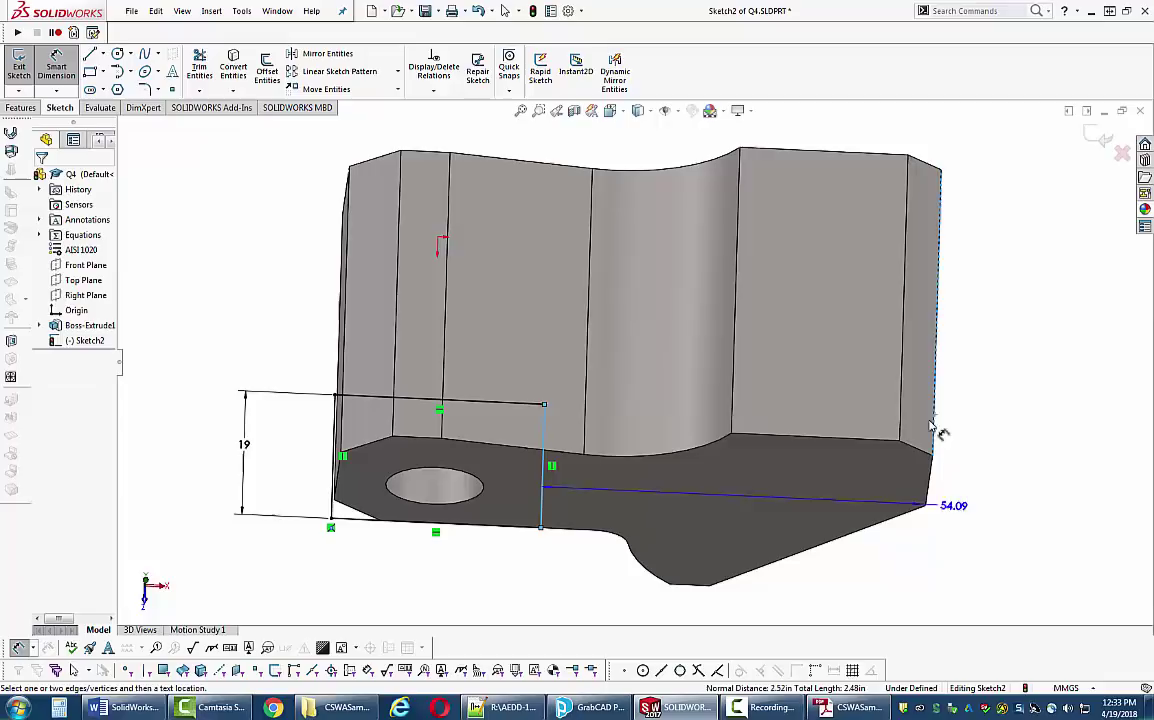
click(603, 597)
text(52)
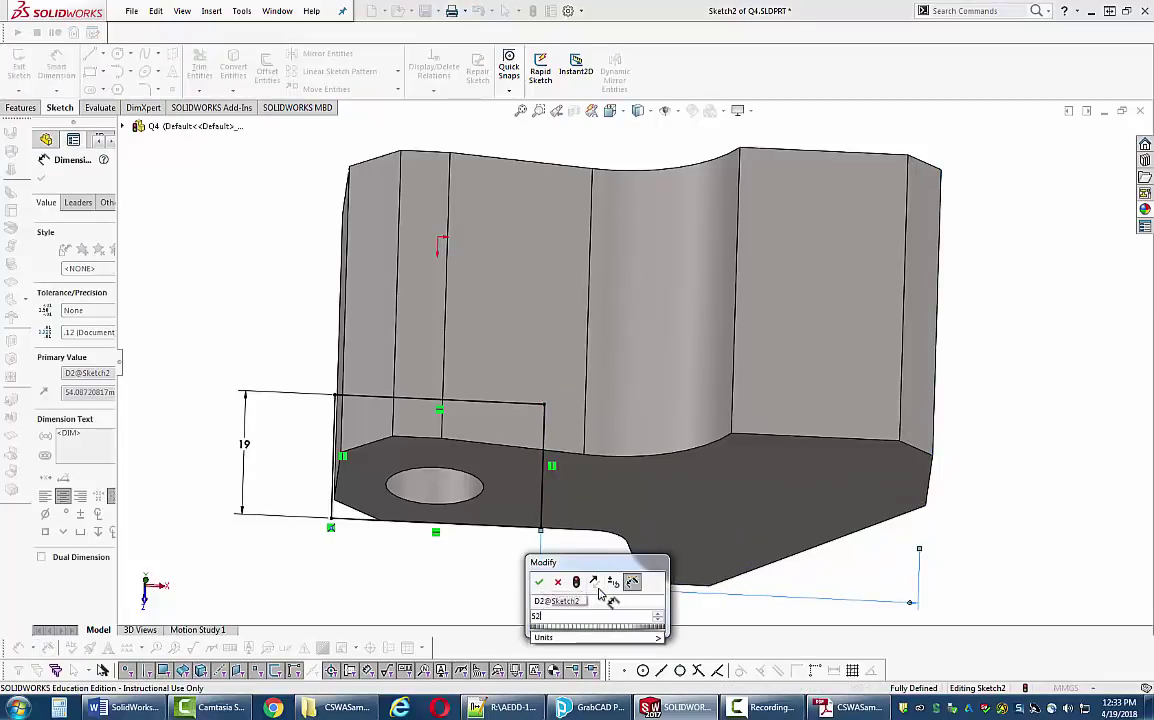
key(Return)
- Start an Extruded Cut from the rectangle sketch
mouse_move(577, 590)
middle_down()
mouse_move(536, 590)
mouse_move(567, 523)
mouse_move(280, 347)
middle_up()
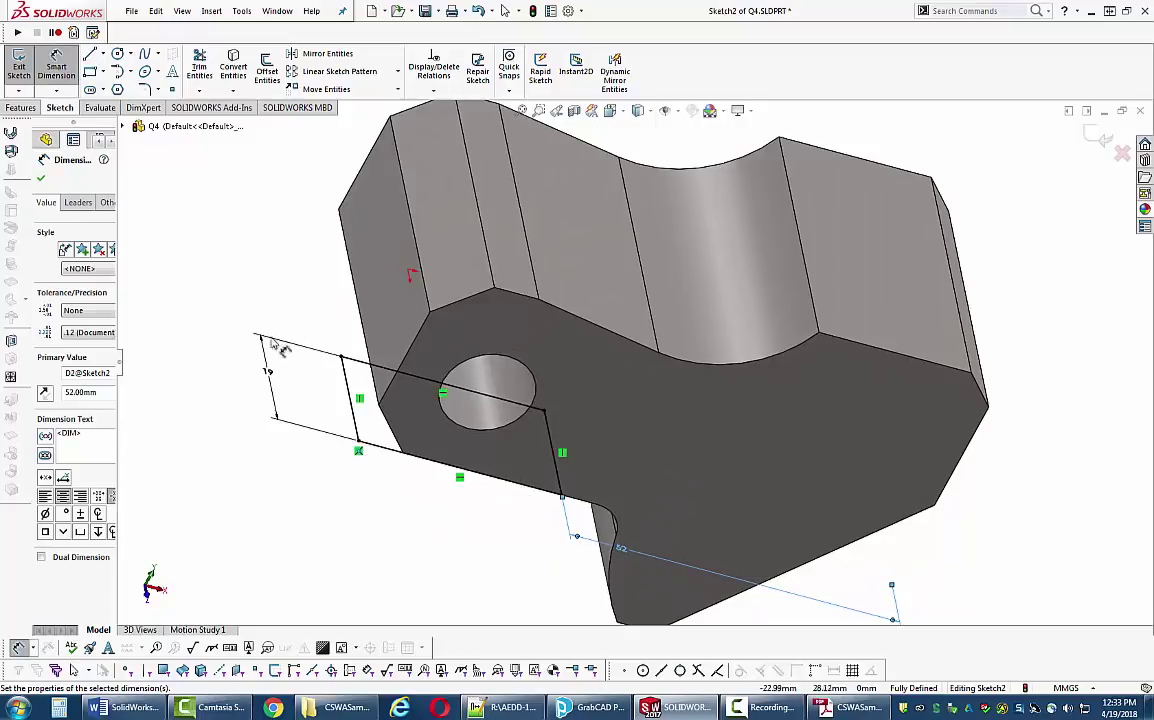
click(21, 107)
click(208, 70)
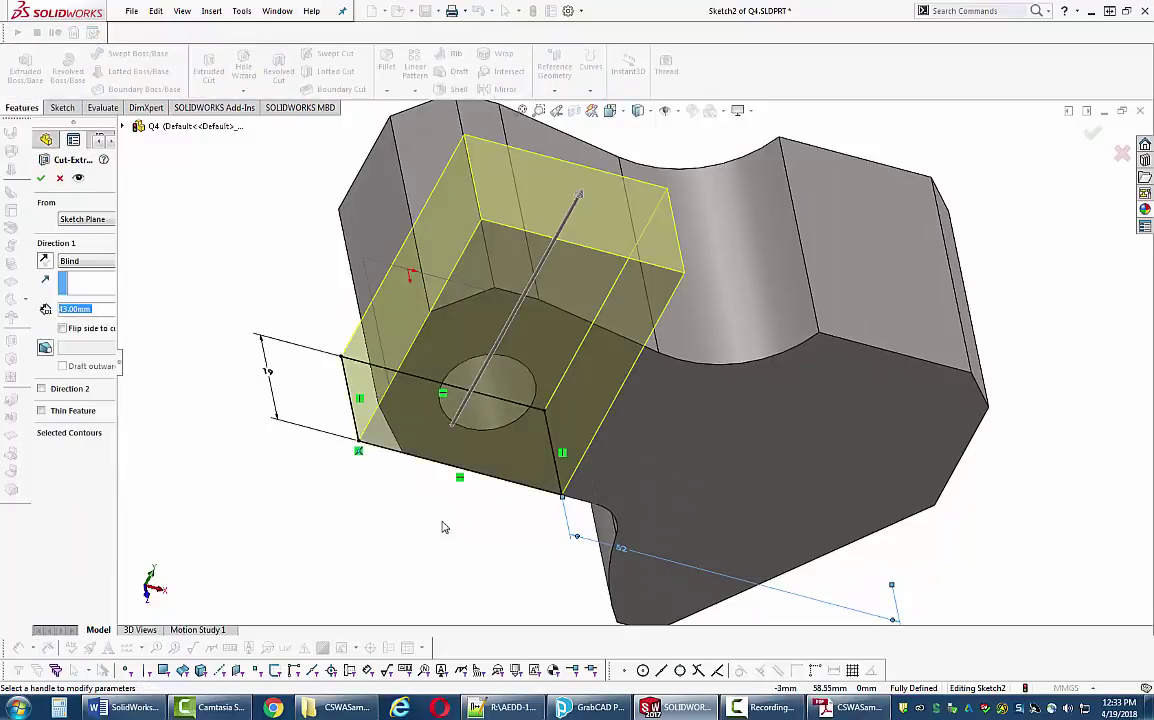
- Cut the rectangle Up To Surface at the part's top face, creating Cut-Extrude1
middle_drag(330, 490, 450, 505)
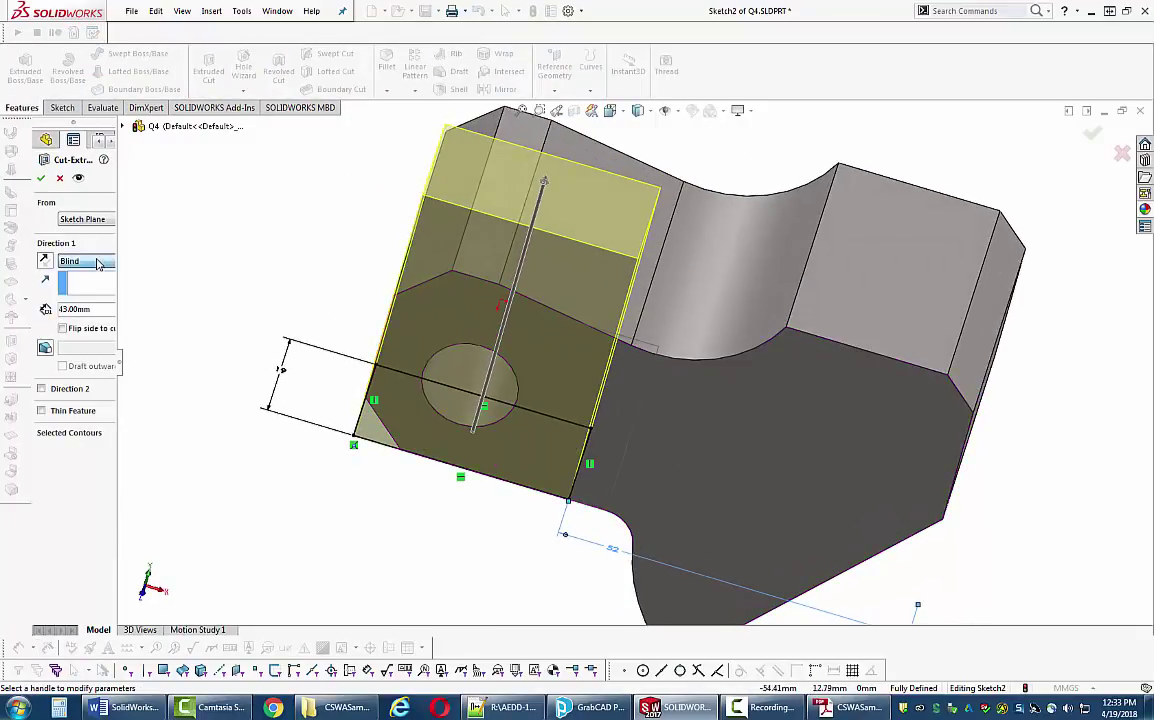
click(86, 261)
click(84, 318)
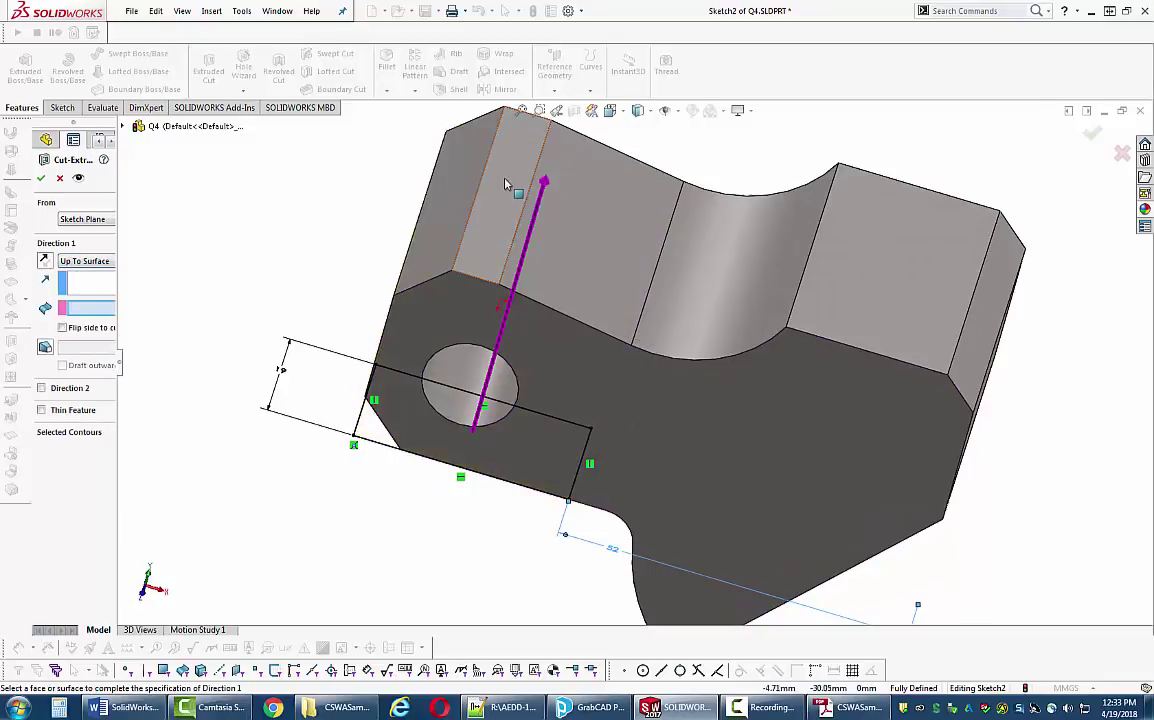
click(512, 185)
click(40, 178)
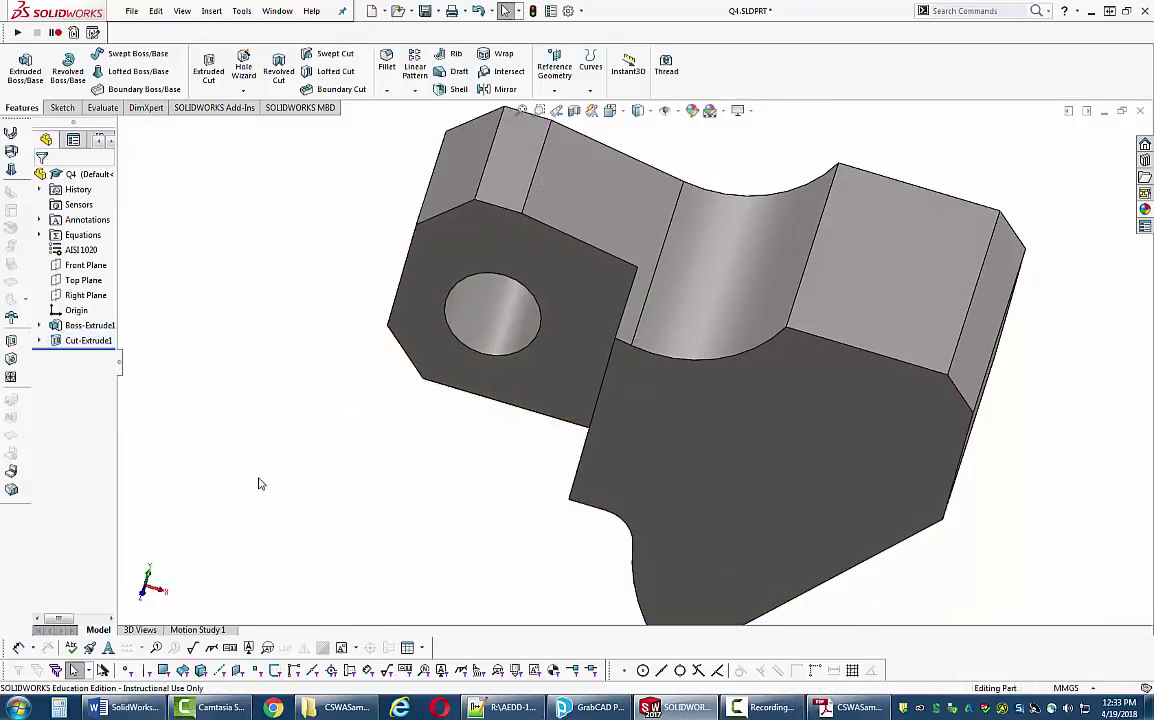
middle_drag(258, 481, 316, 450)
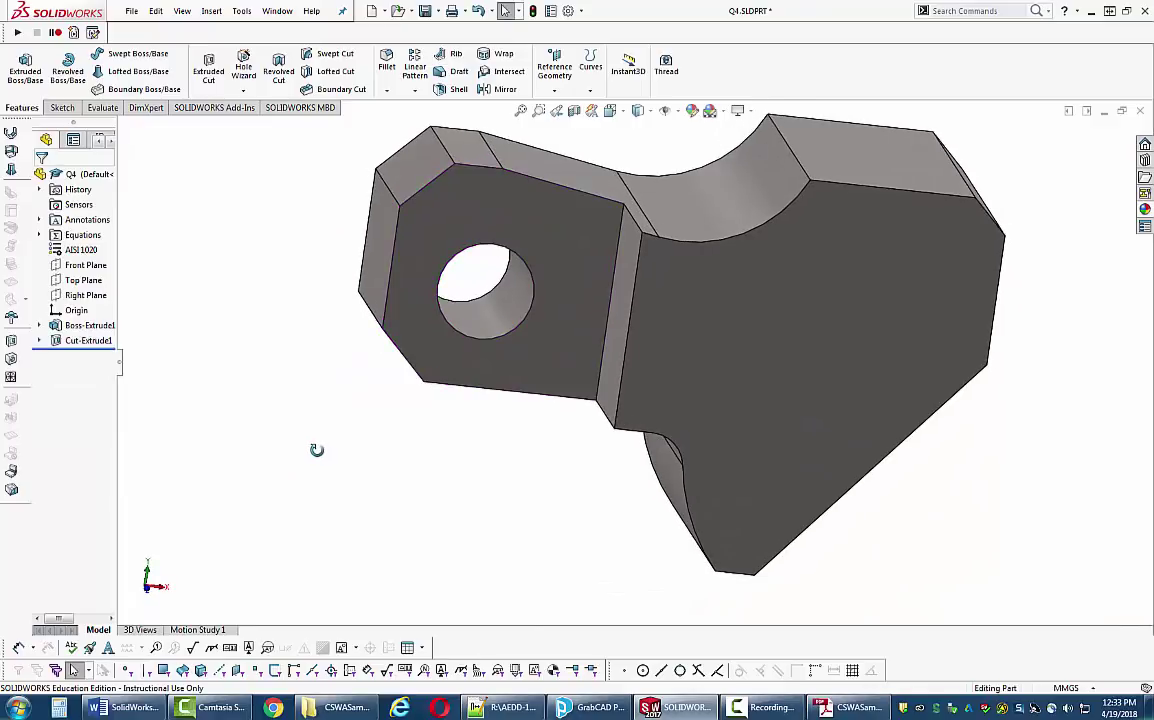
key(alt+Tab)
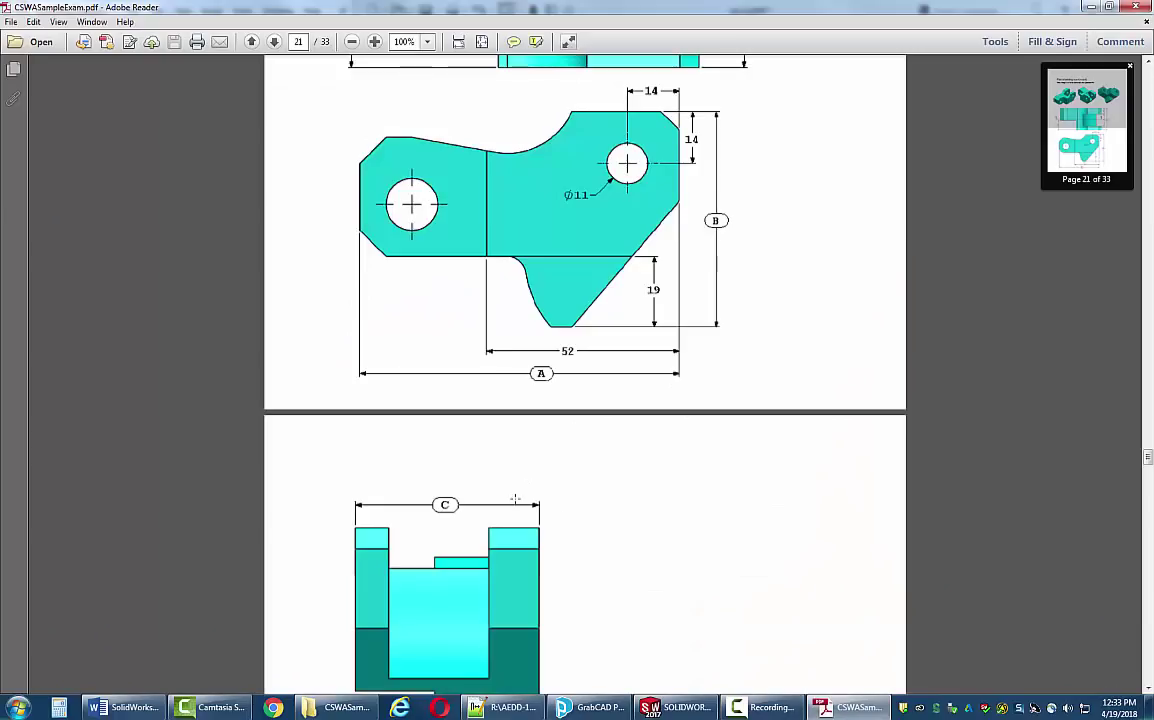
- Read the 19 mm step and R41 section on exam pages 21–22, then return to SOLIDWORKS
scroll(515, 498, down, 3)
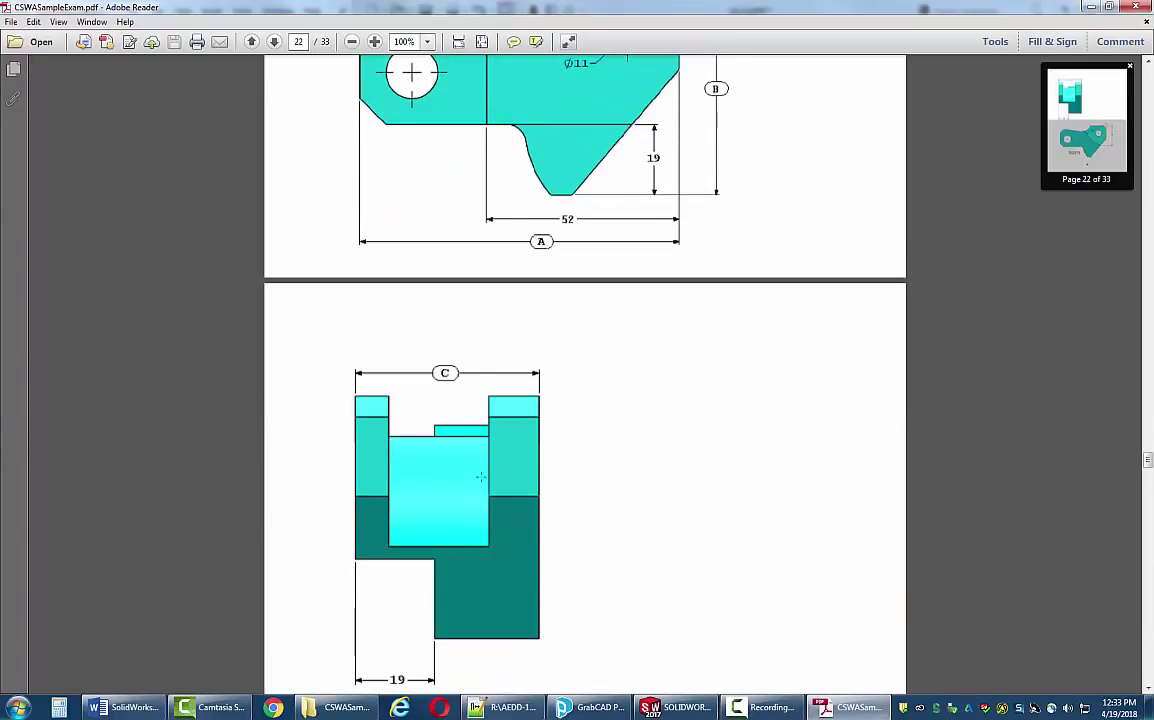
scroll(480, 477, up, 4)
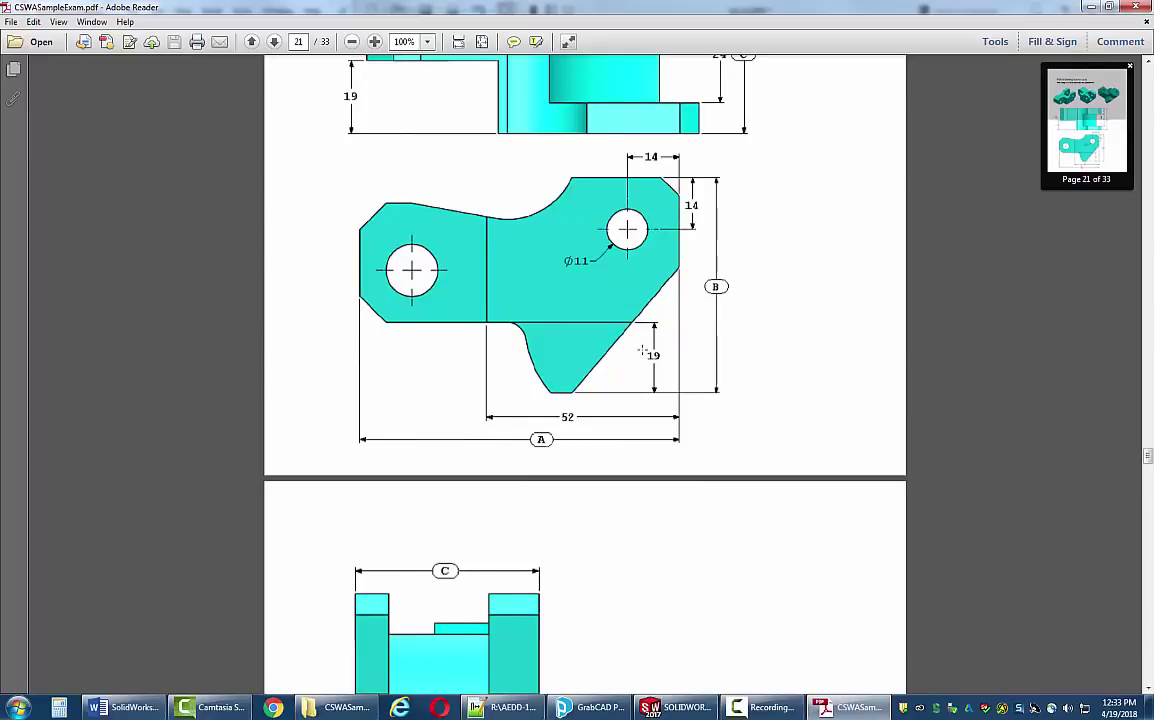
scroll(653, 397, down, 7)
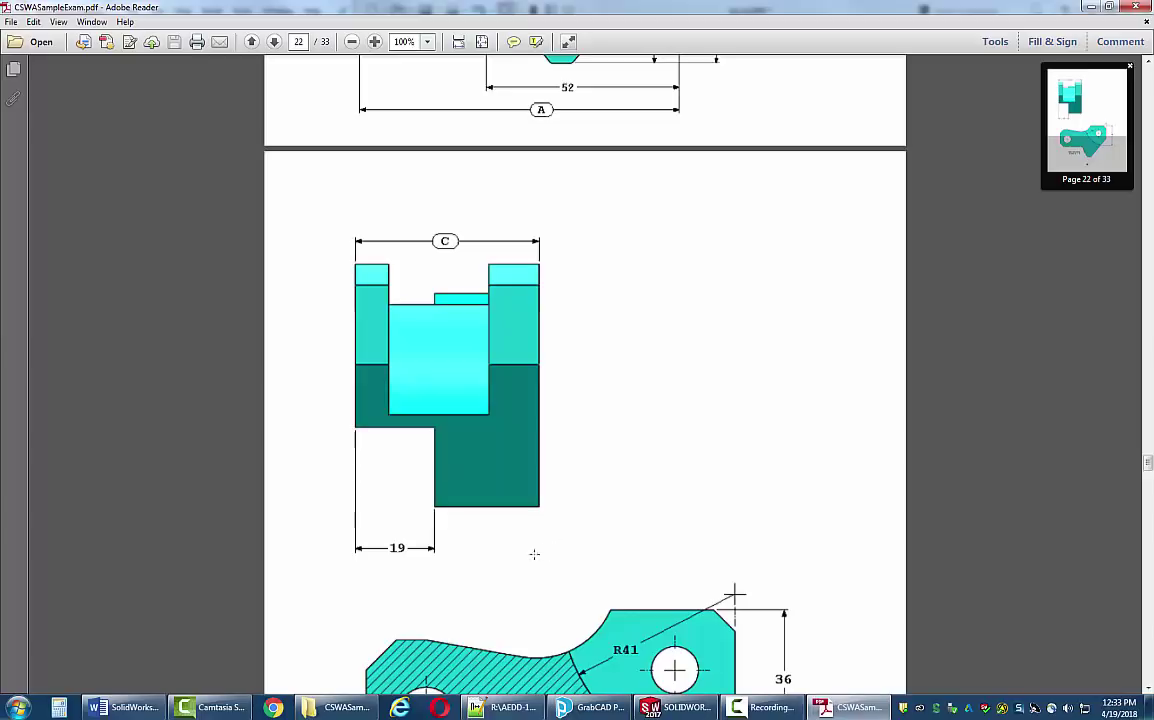
key(alt+Tab)
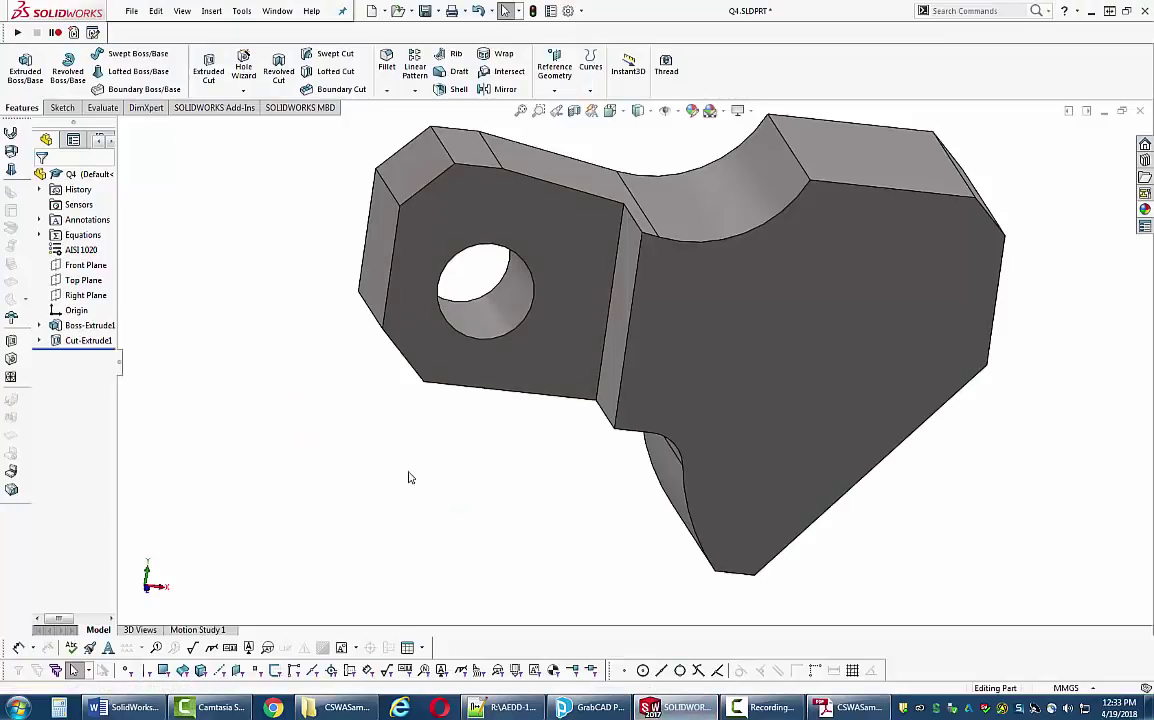
- Start Sketch3 on the side face in right view and draw a corner rectangle at the bottom-left
right_drag(419, 475, 422, 475)
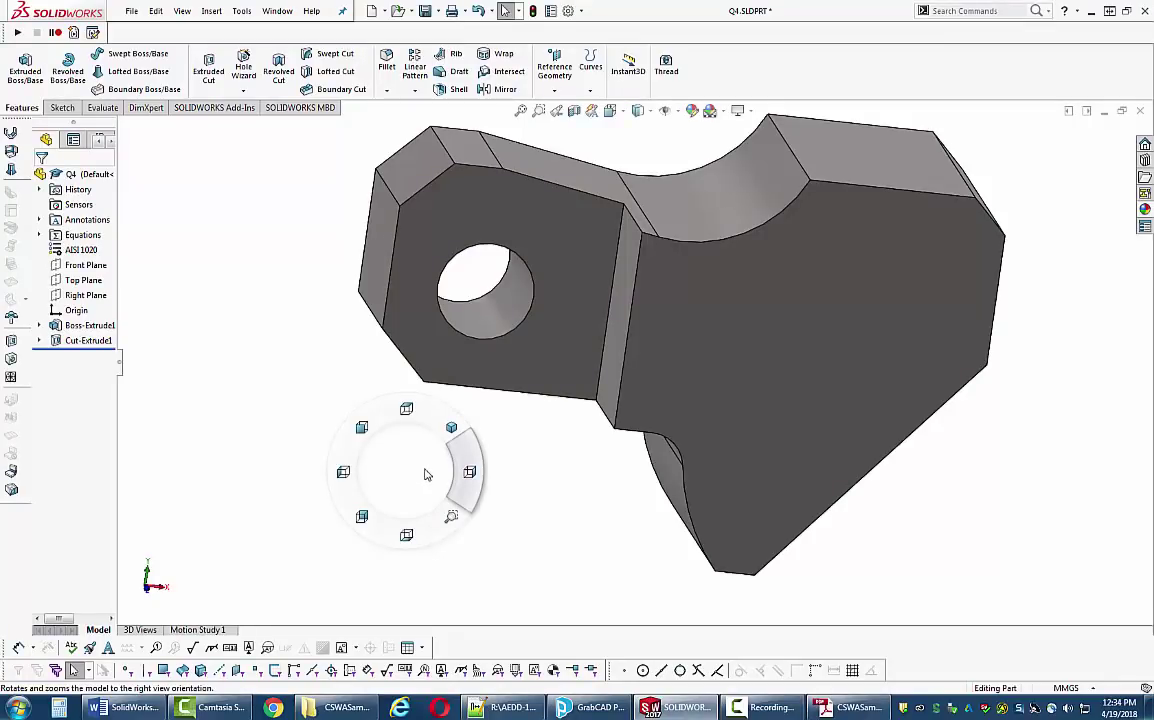
right_drag(425, 474, 470, 473)
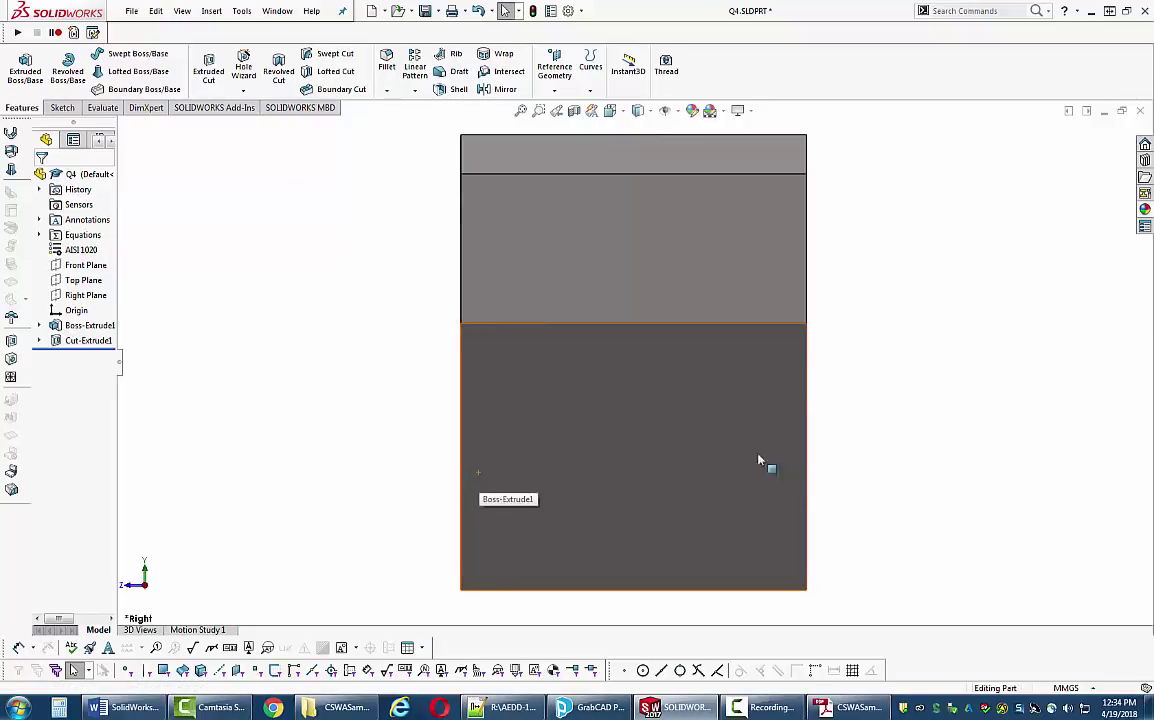
click(62, 108)
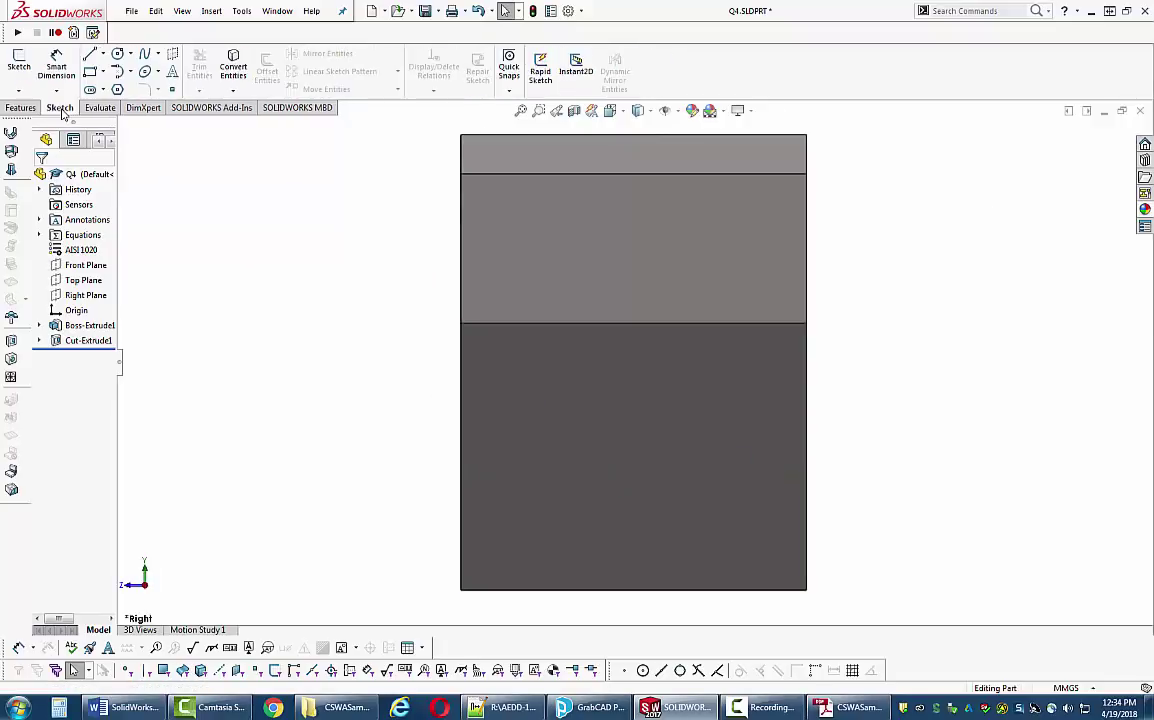
click(19, 63)
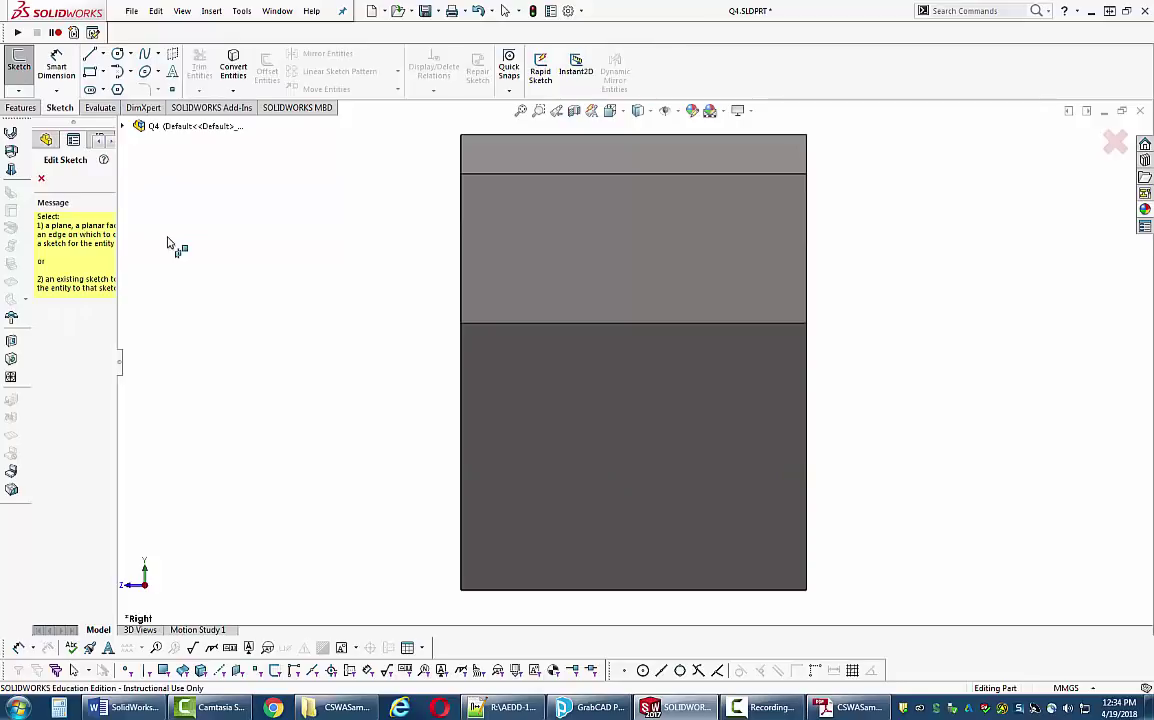
middle_drag(278, 309, 314, 309)
click(690, 315)
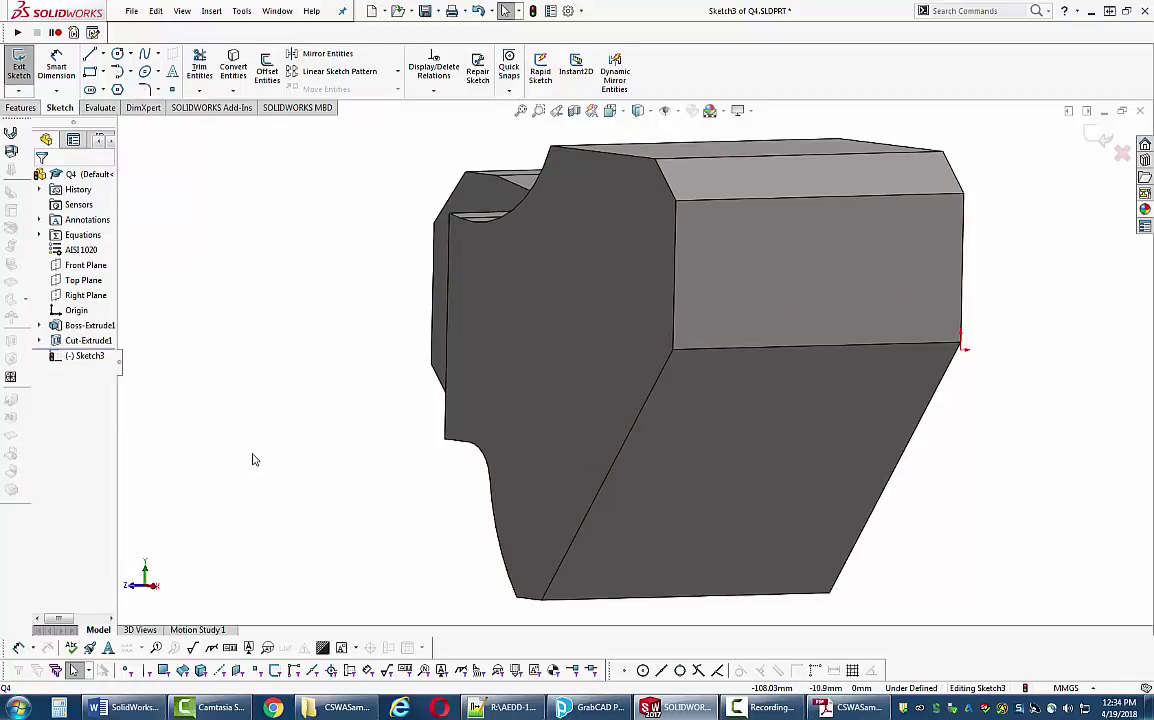
right_drag(232, 470, 300, 466)
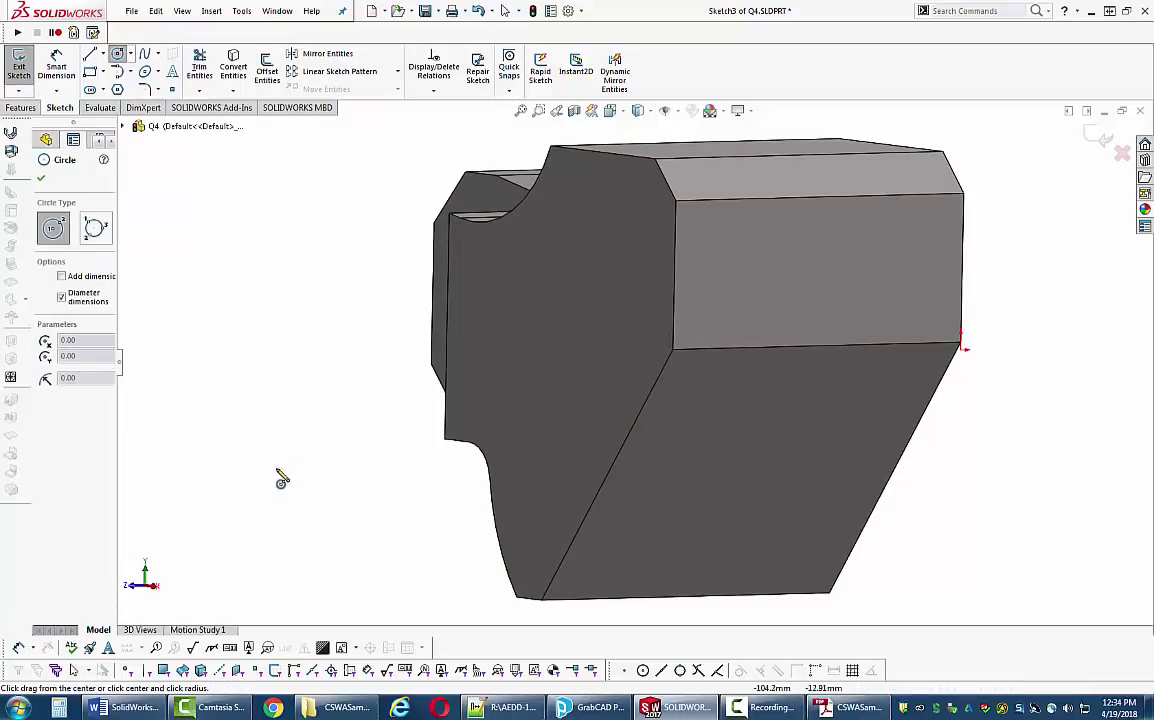
key(Escape)
click(90, 71)
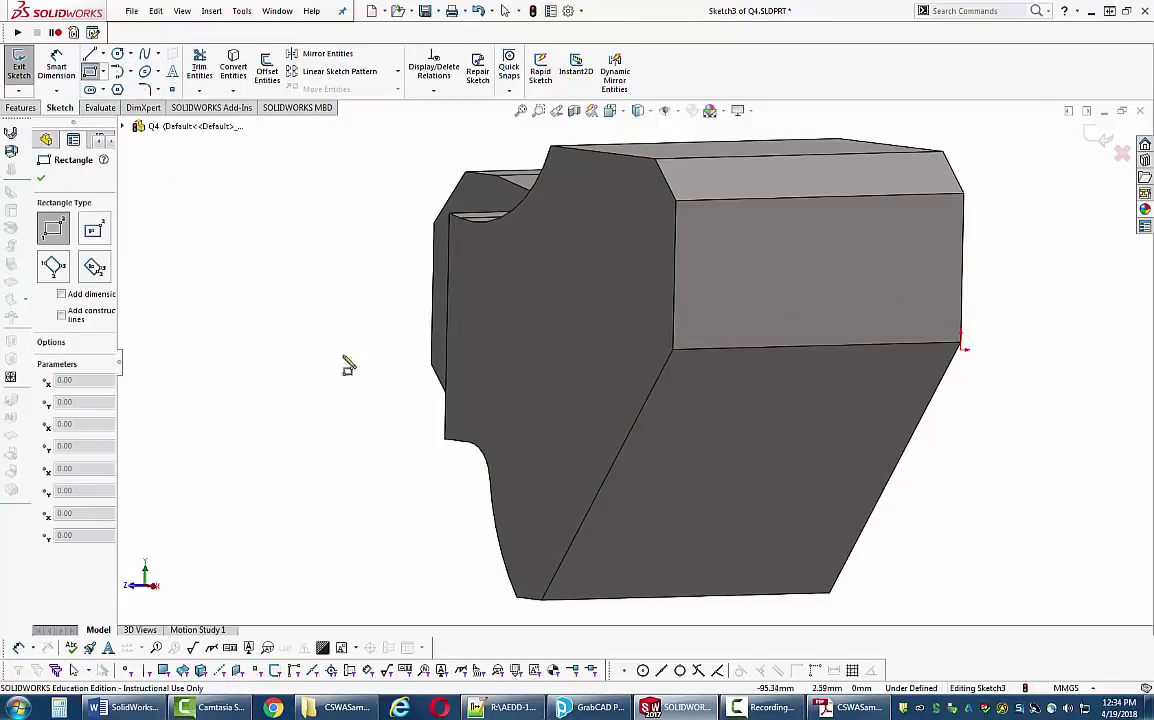
key(space)
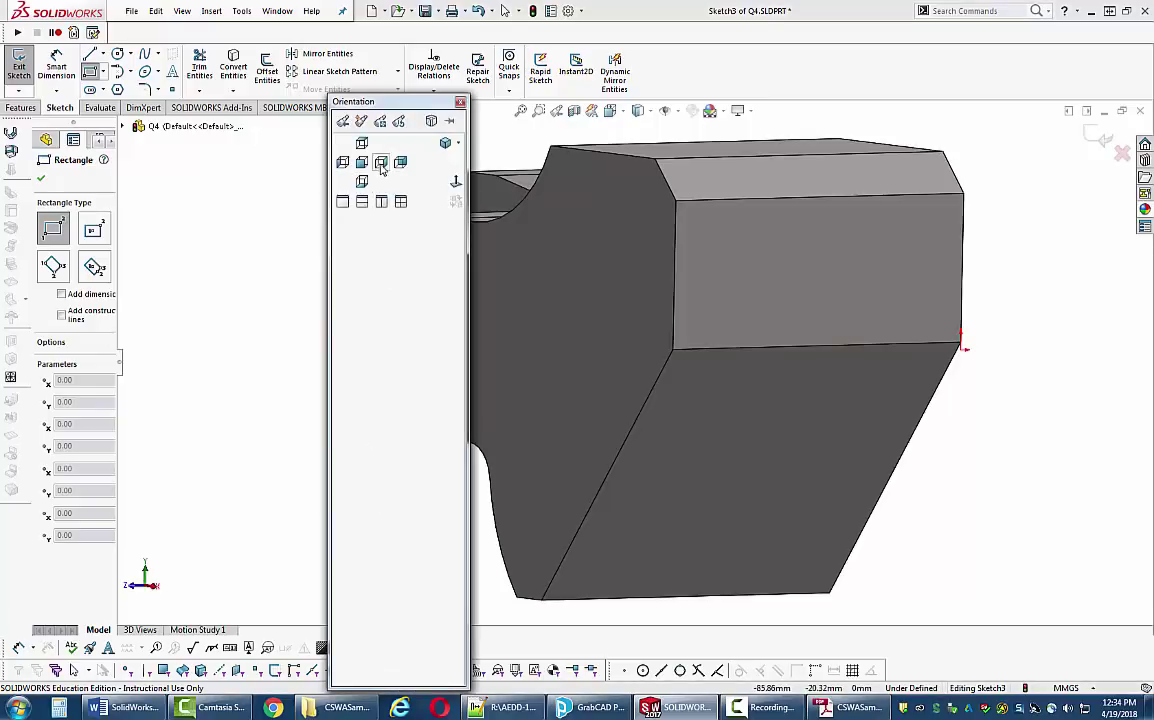
click(380, 161)
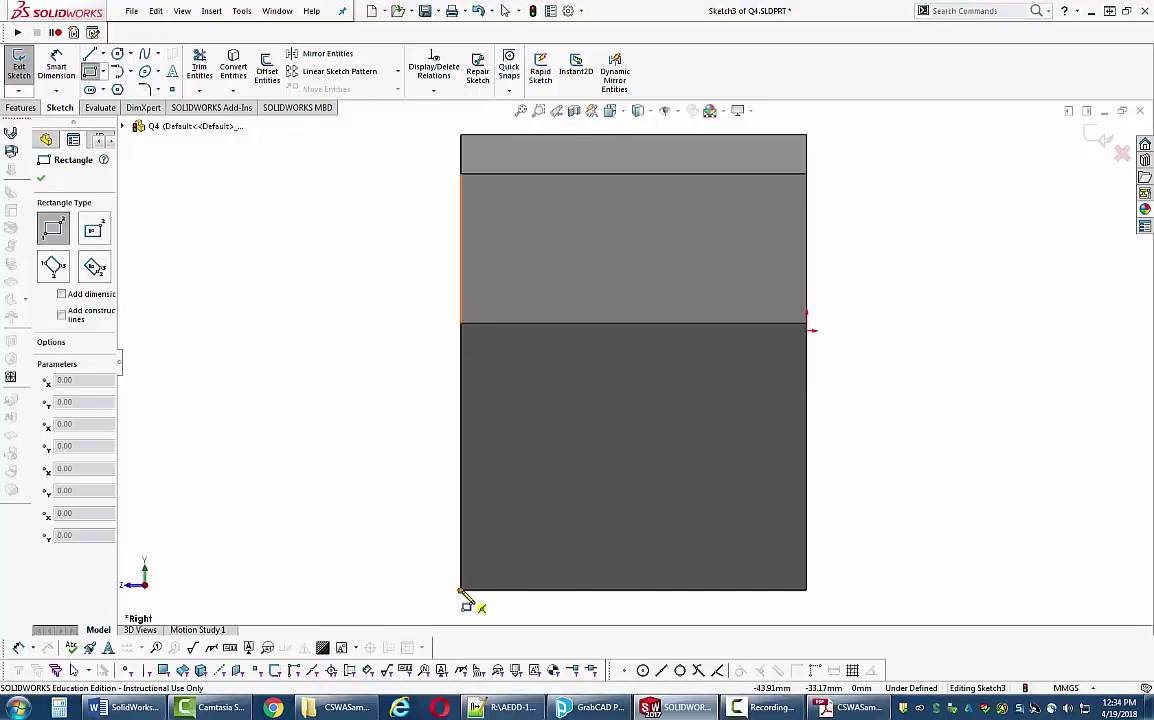
drag(461, 590, 608, 412)
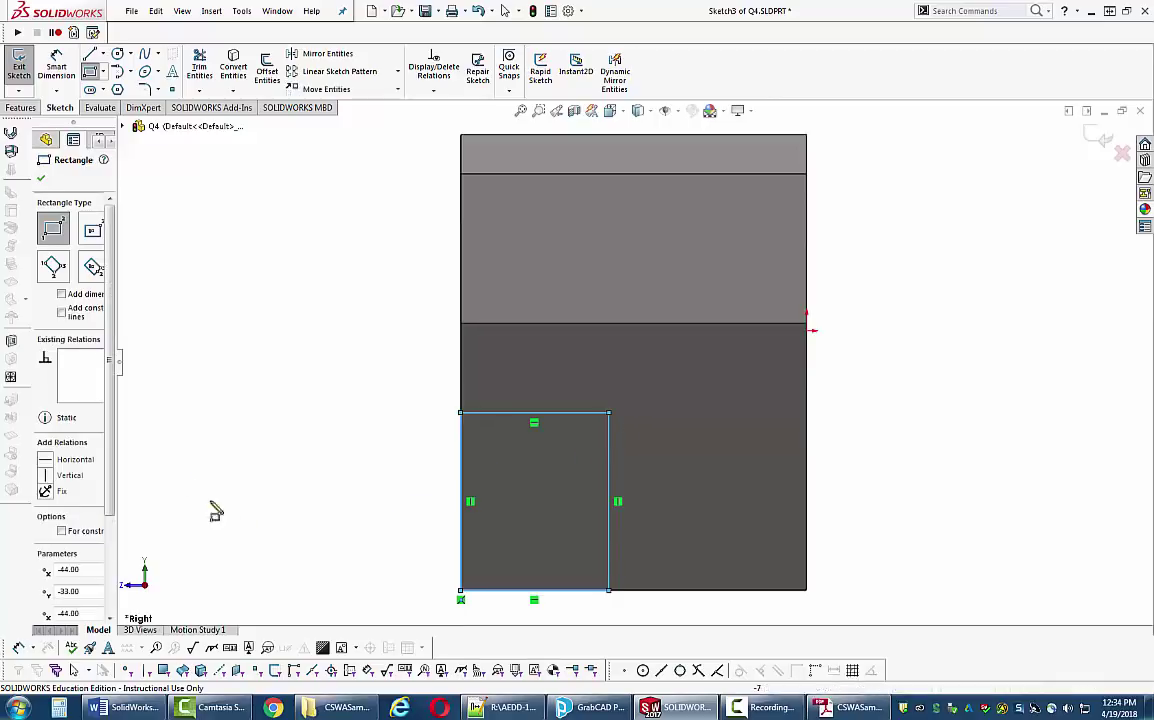
- Dimension the rectangle 19 mm high and 19 mm wide to fully define it
click(56, 91)
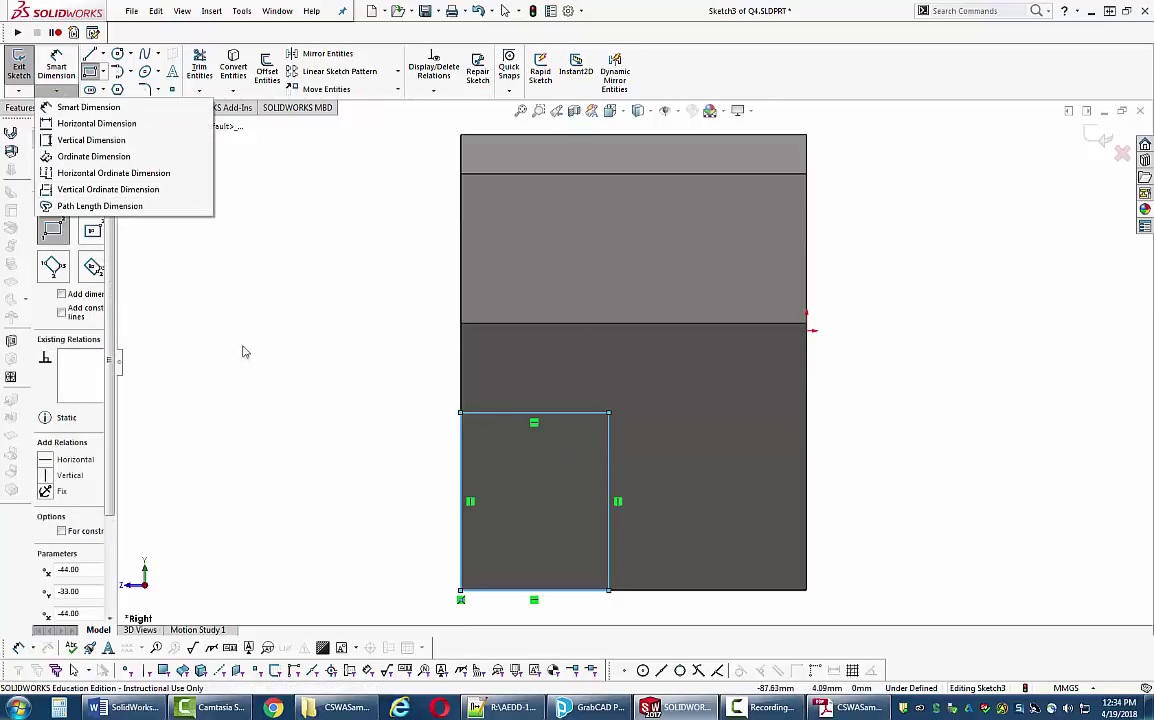
click(62, 106)
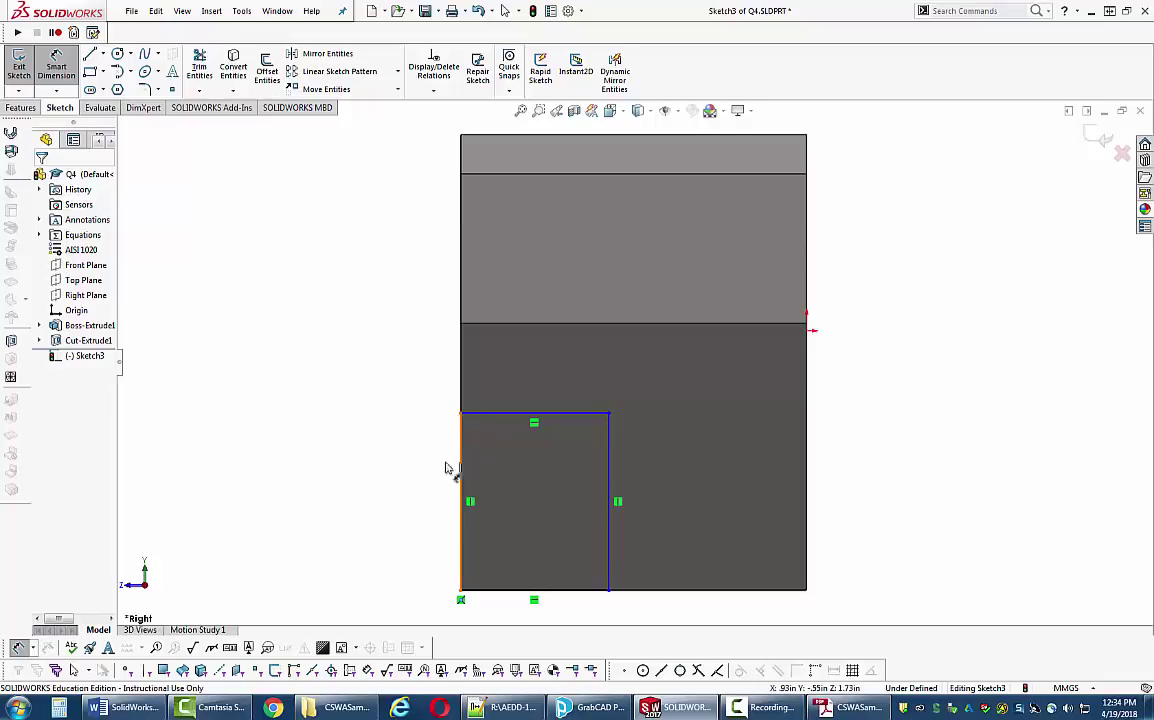
click(462, 465)
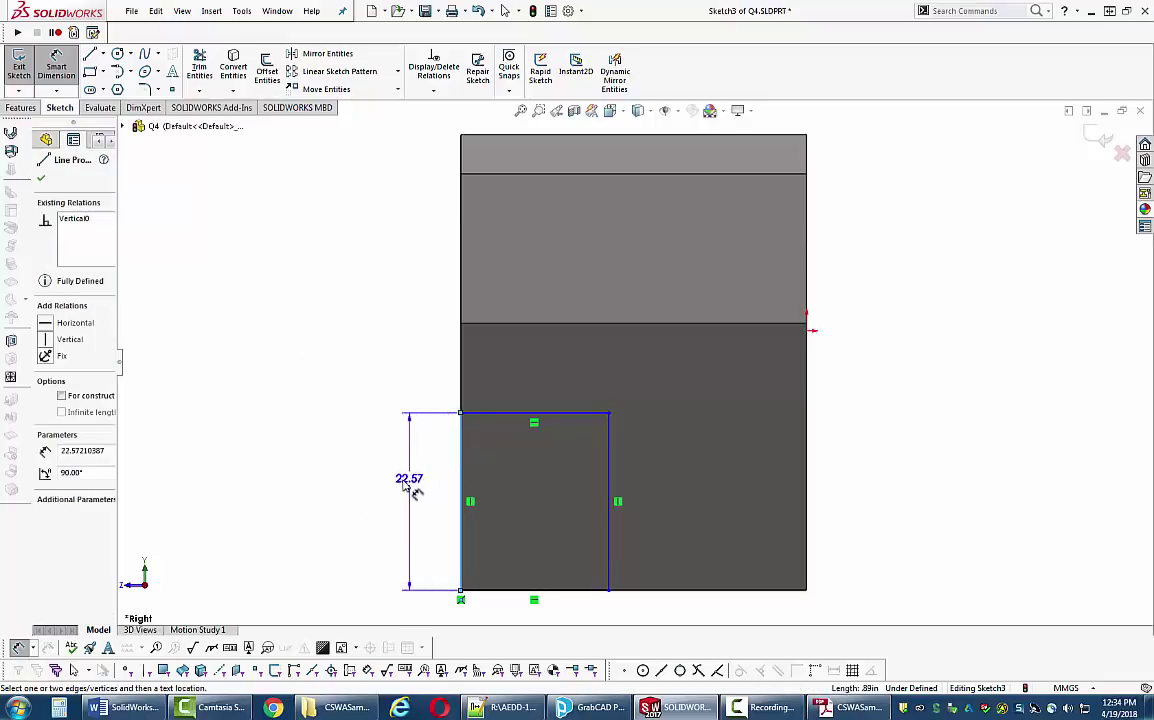
click(399, 481)
key(Return)
text(19)
key(Return)
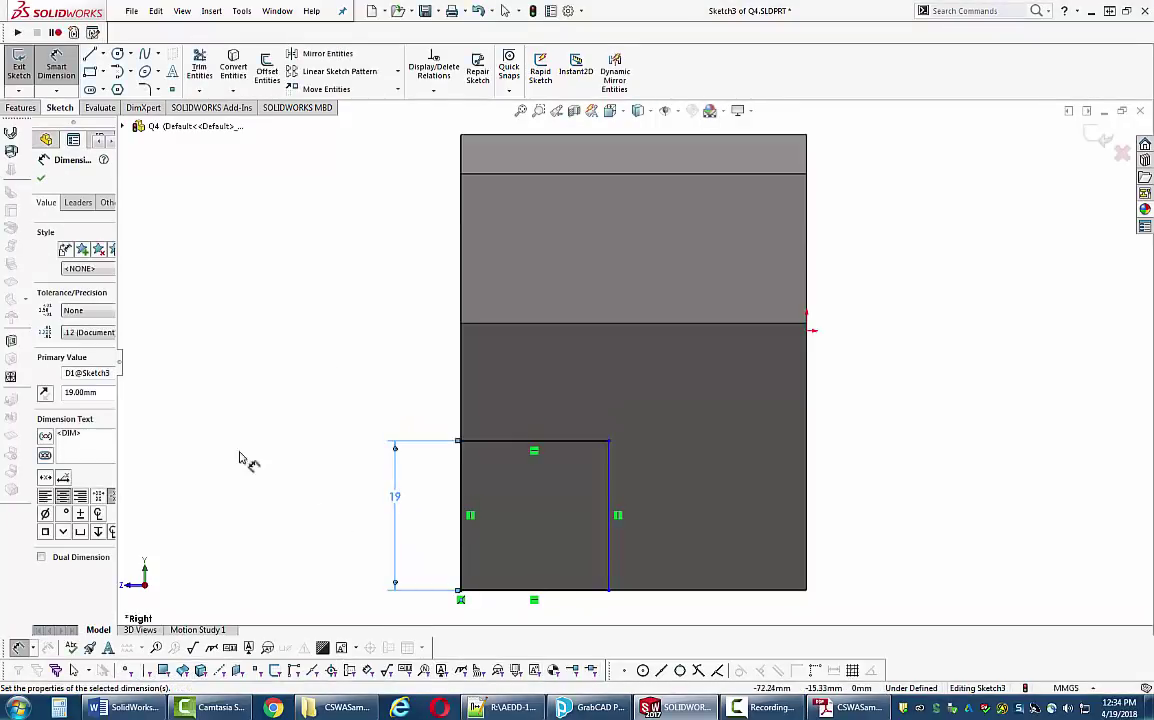
click(503, 594)
click(505, 615)
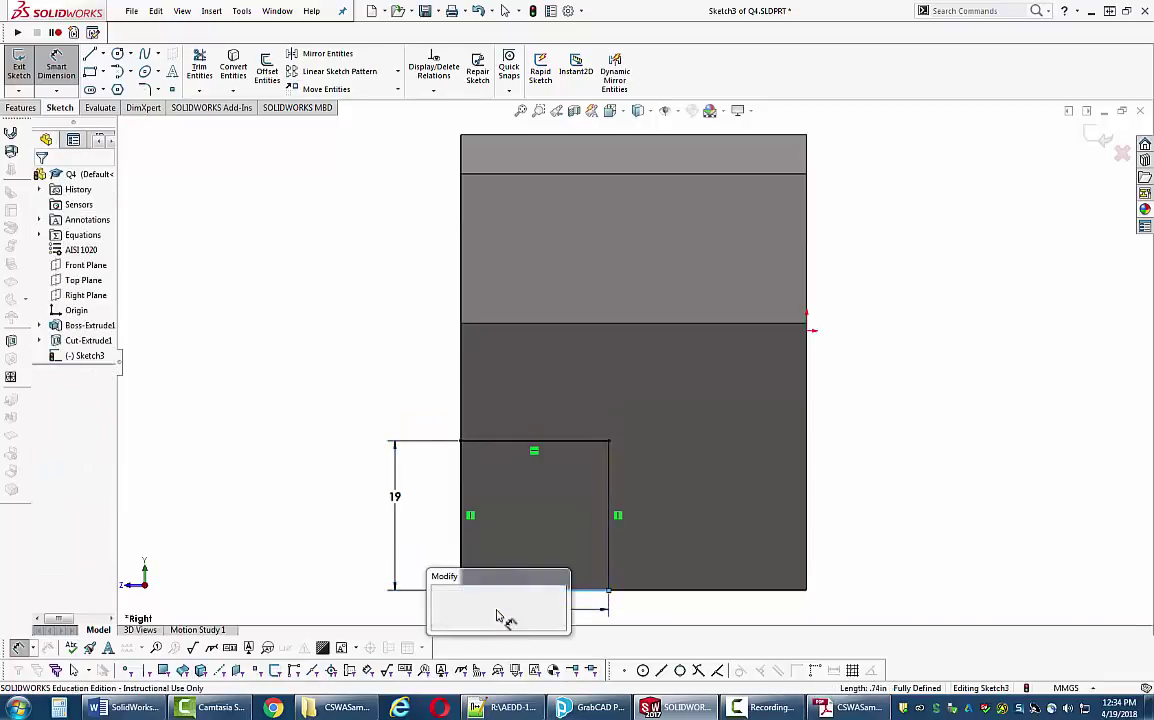
text(19)
key(Return)
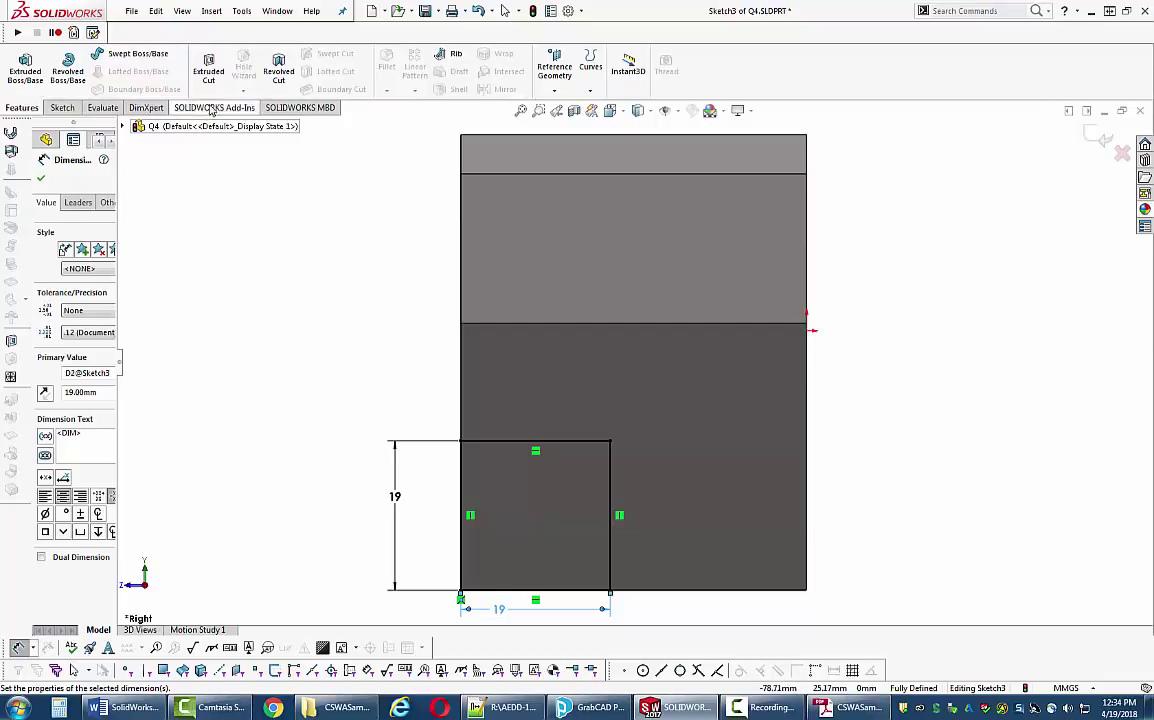
click(208, 70)
- Cut the 19 mm square Up To Surface at the bracket's left end face, adding Cut-Extrude2
middle_drag(250, 342, 345, 295)
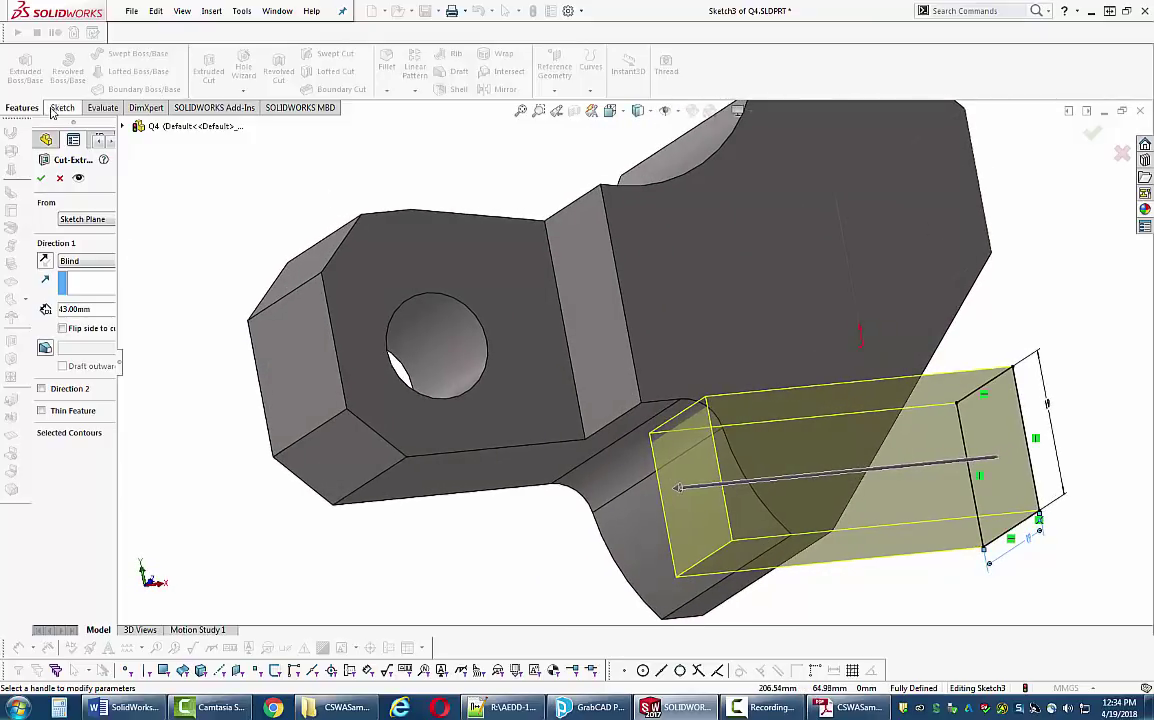
click(88, 261)
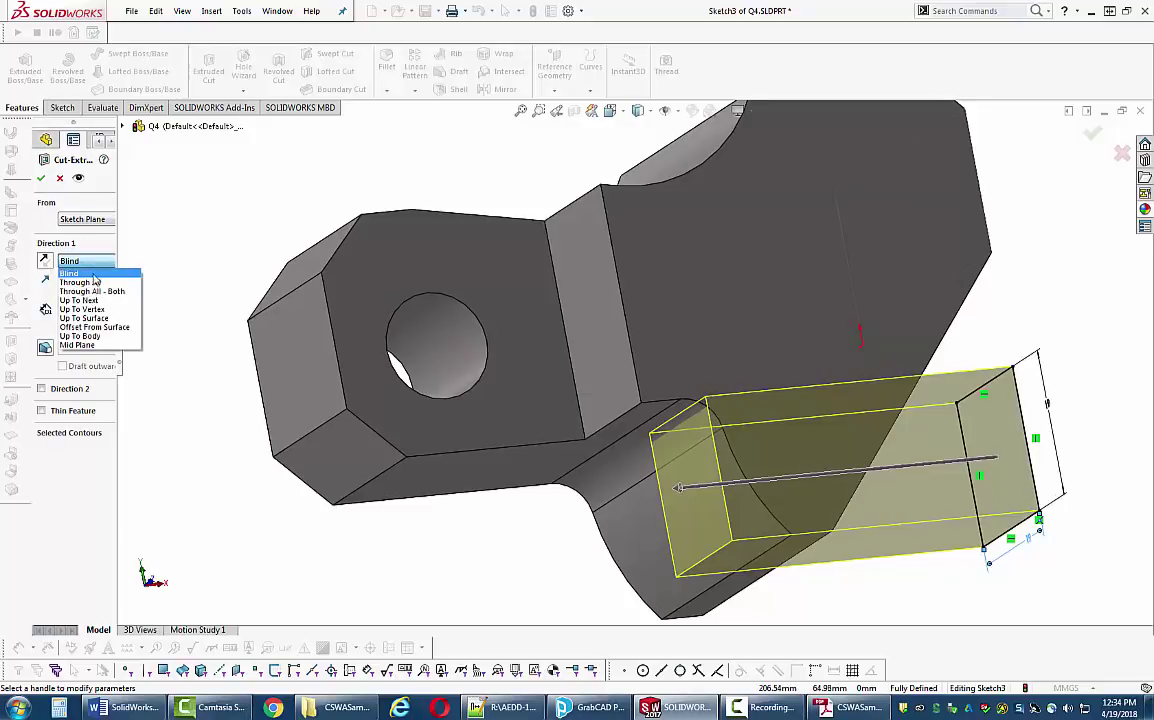
click(97, 319)
click(297, 387)
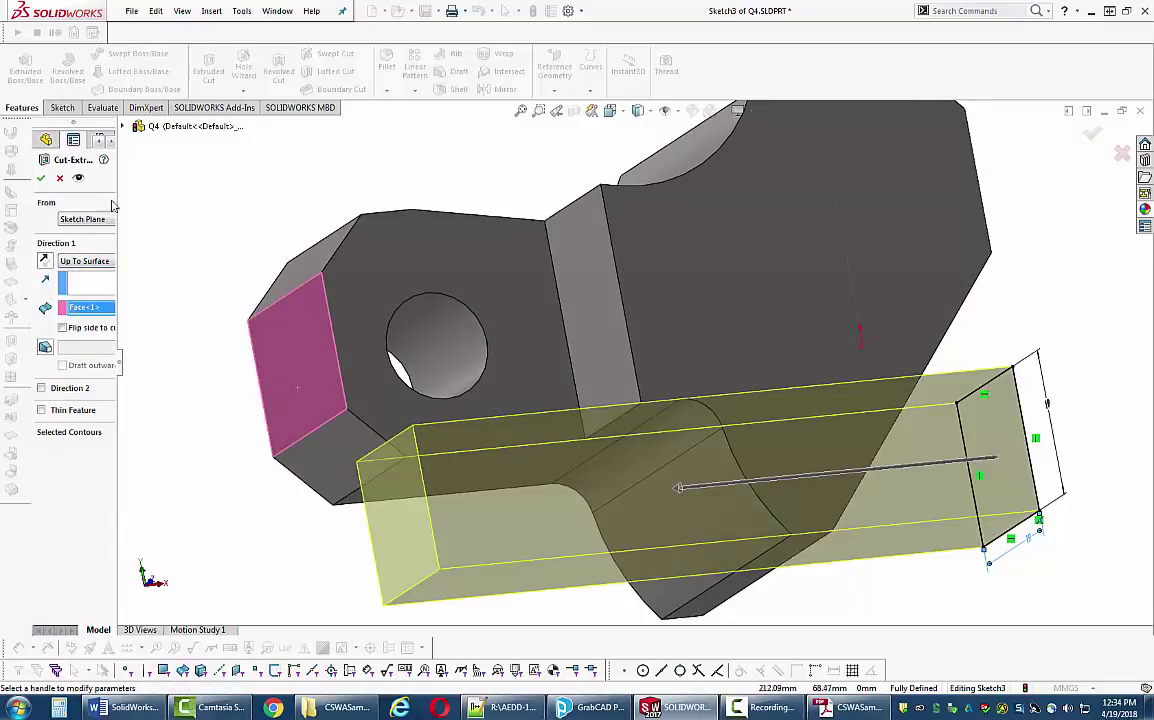
click(44, 178)
middle_drag(180, 399, 210, 420)
scroll(206, 418, up, 5)
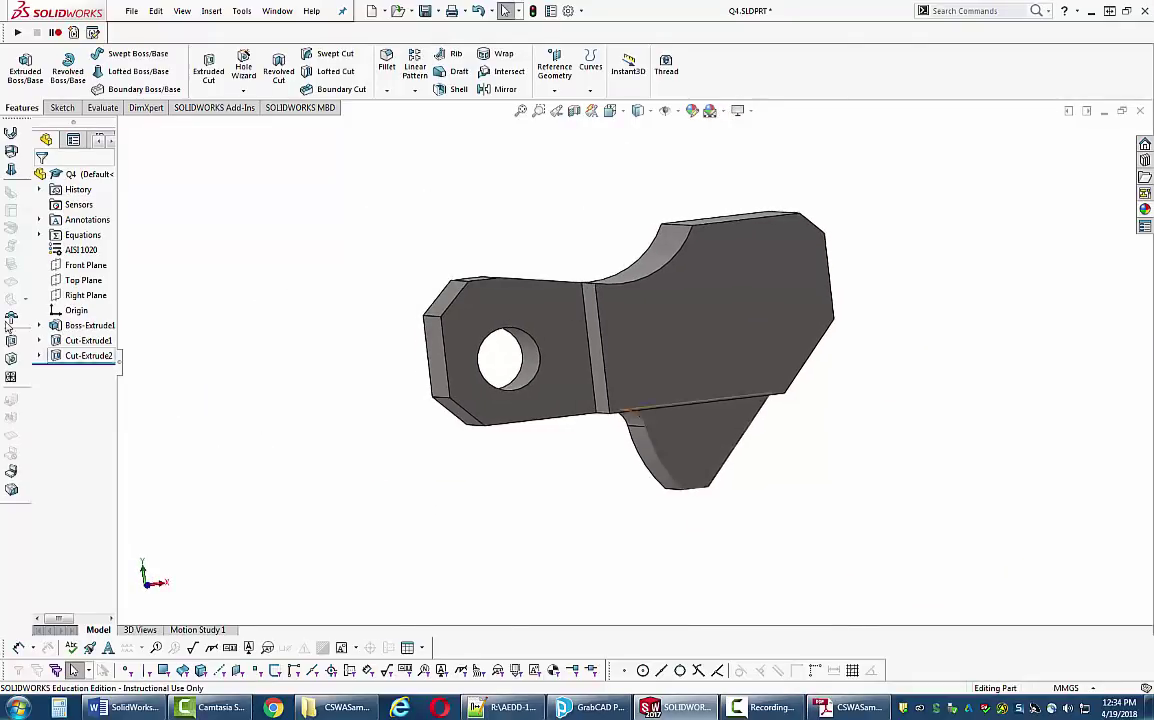
- On the front face, sketch an Ø11 circle 14 mm from the top and right edges
click(730, 290)
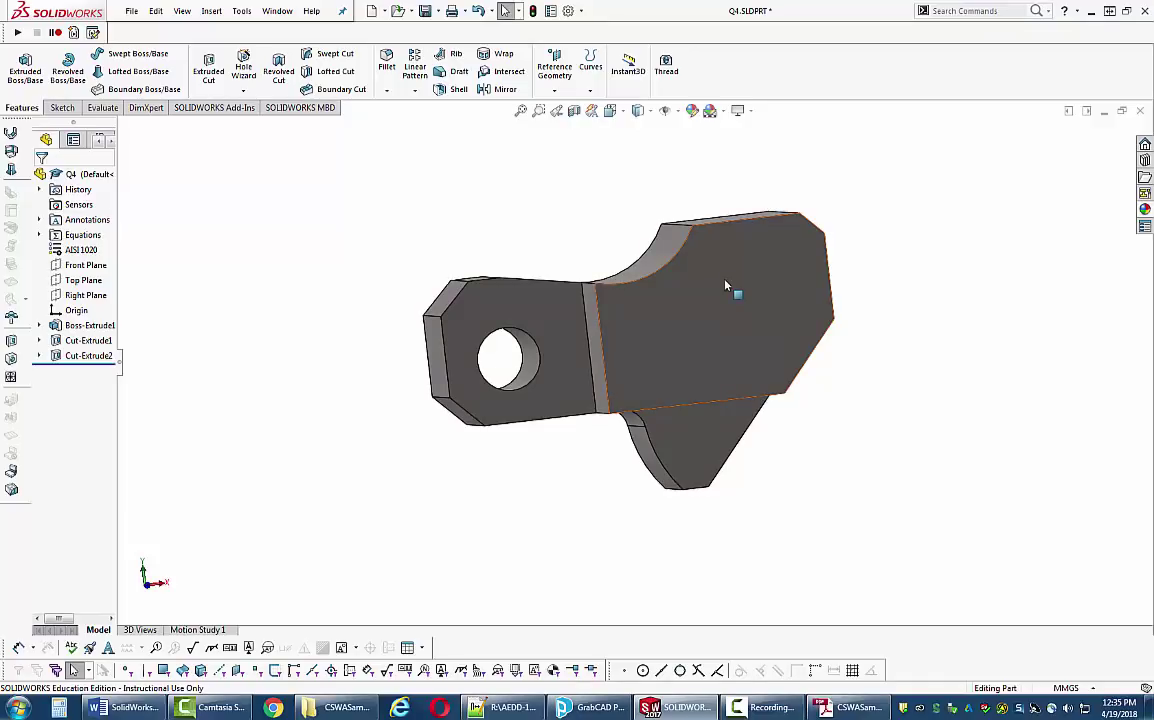
click(760, 262)
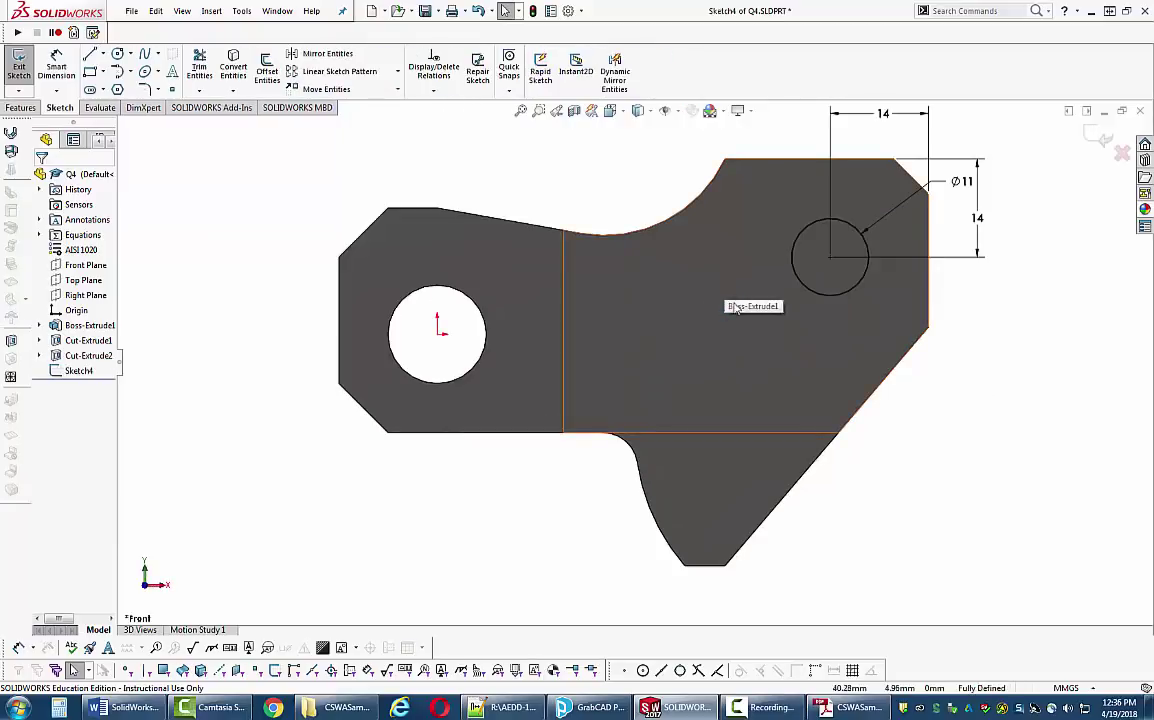
scroll(912, 350, up, 3)
mouse_move(912, 347)
middle_down()
mouse_move(817, 386)
mouse_move(899, 350)
mouse_move(726, 358)
mouse_move(837, 394)
mouse_move(994, 407)
mouse_move(950, 350)
middle_up()
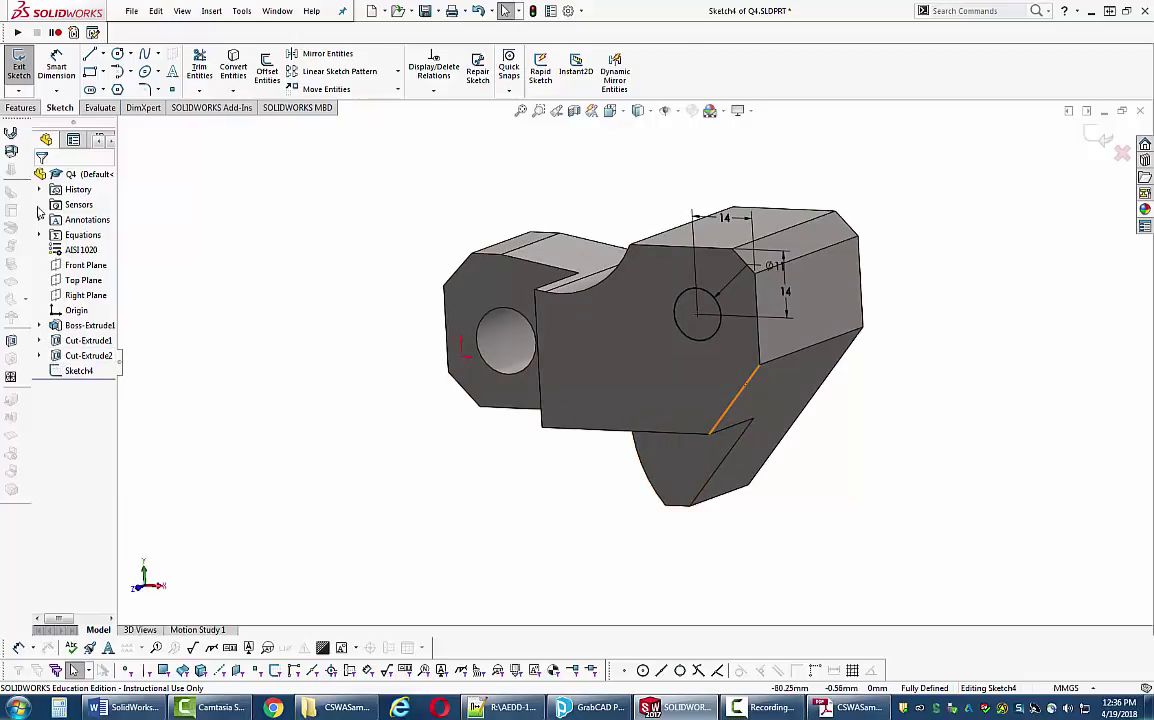
click(21, 107)
click(208, 70)
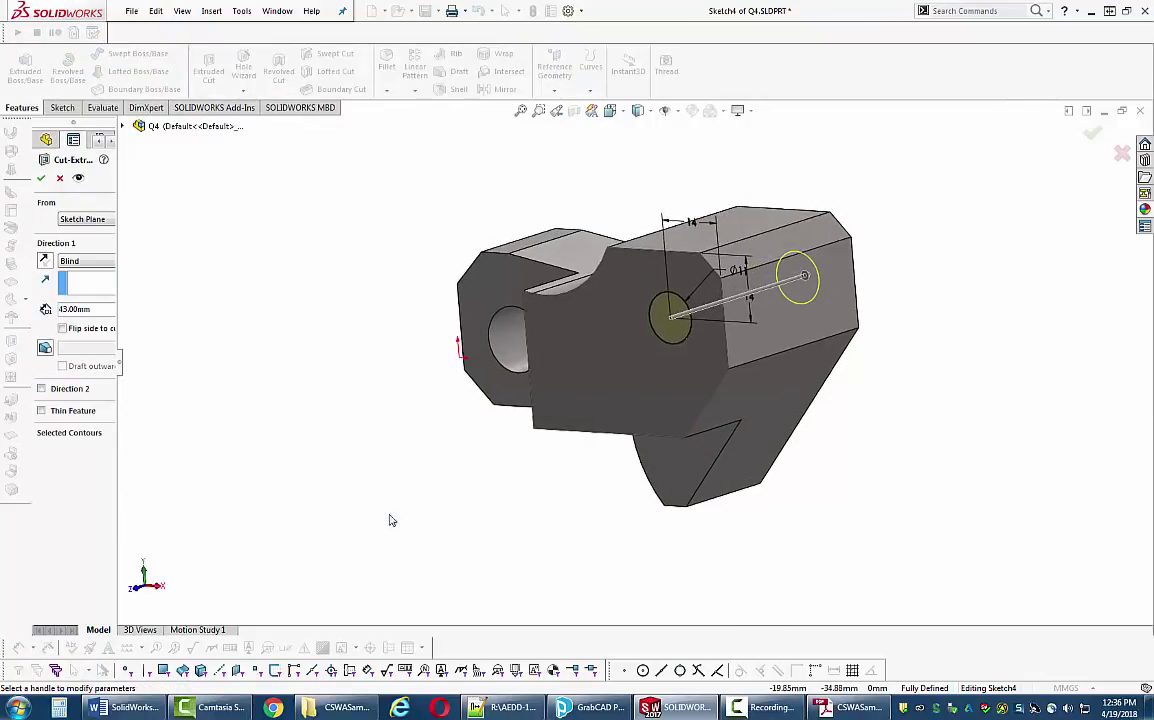
- Change the hole cut from Blind 43 mm to Up To Surface at the opposite end face
click(95, 309)
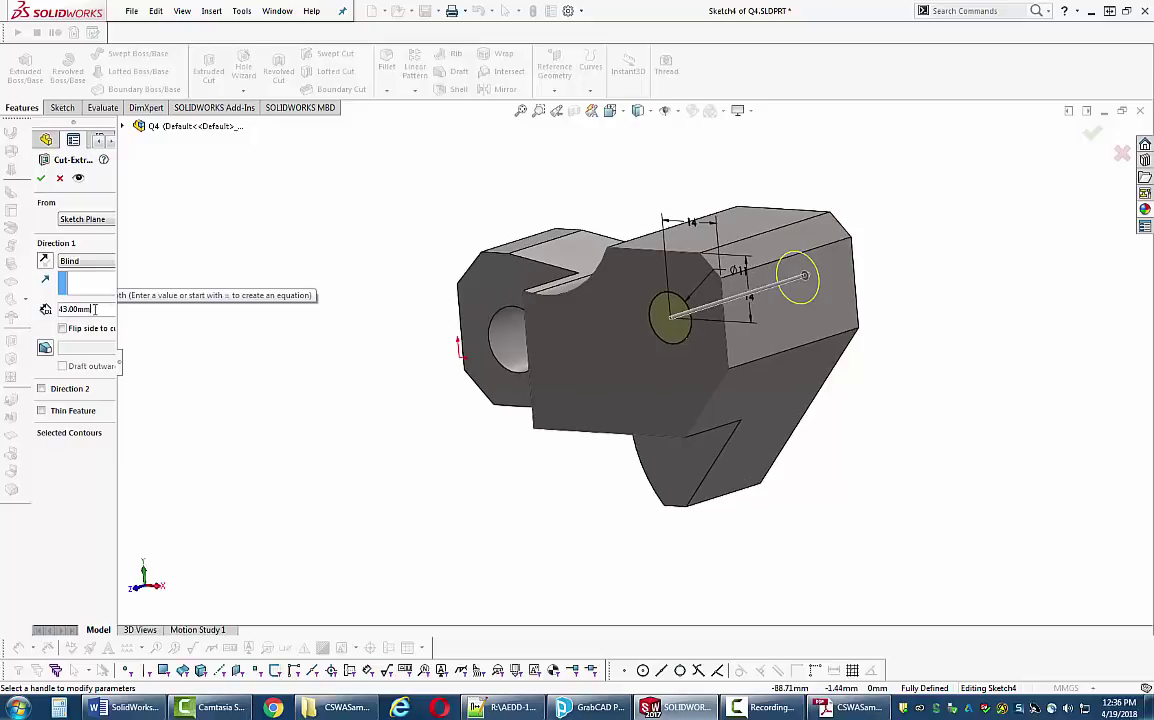
middle_drag(404, 460, 363, 477)
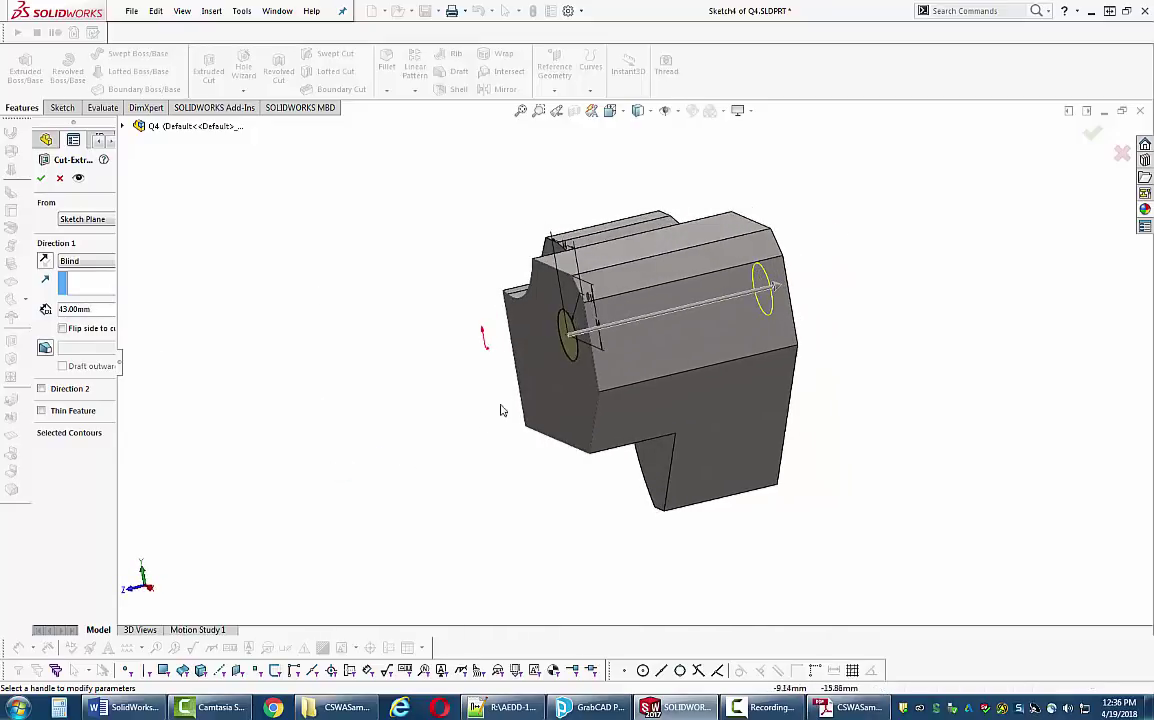
middle_drag(945, 386, 693, 384)
middle_drag(370, 449, 385, 444)
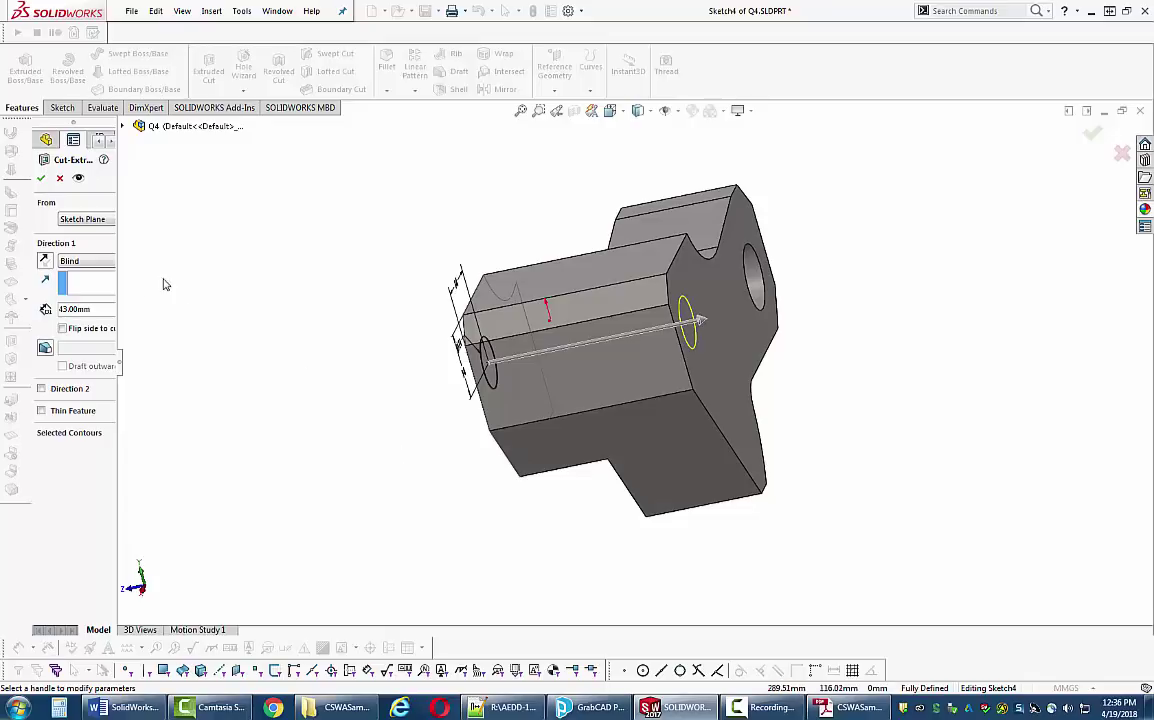
drag(129, 363, 203, 362)
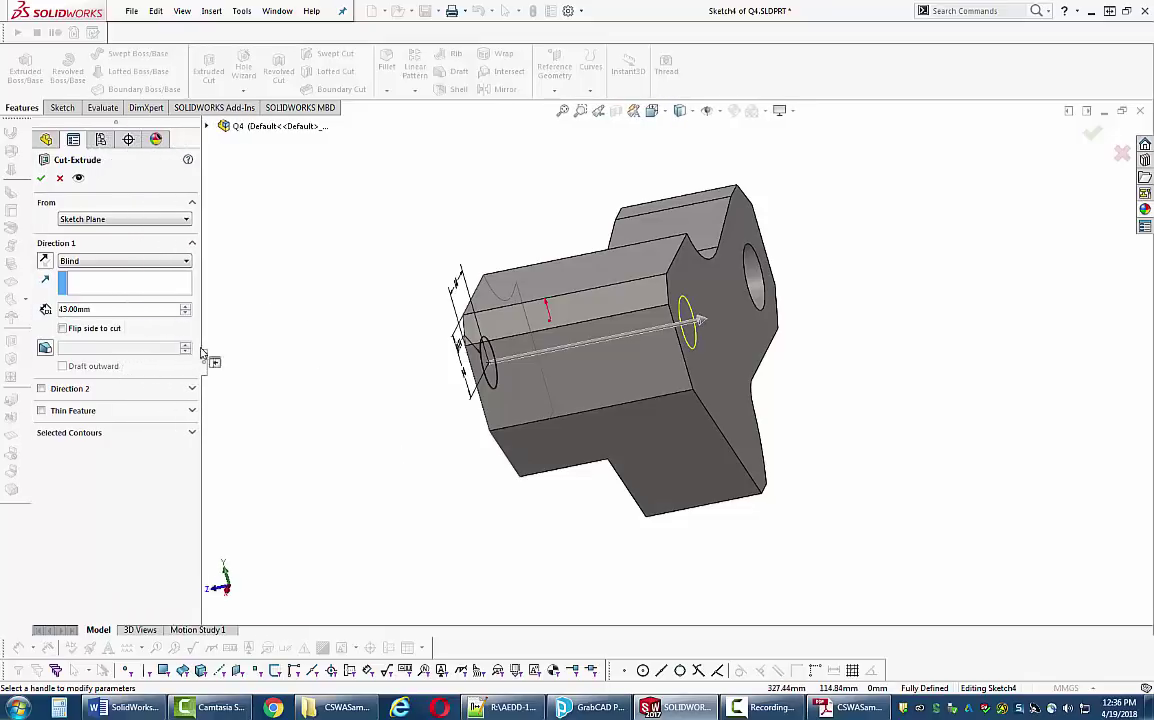
click(187, 262)
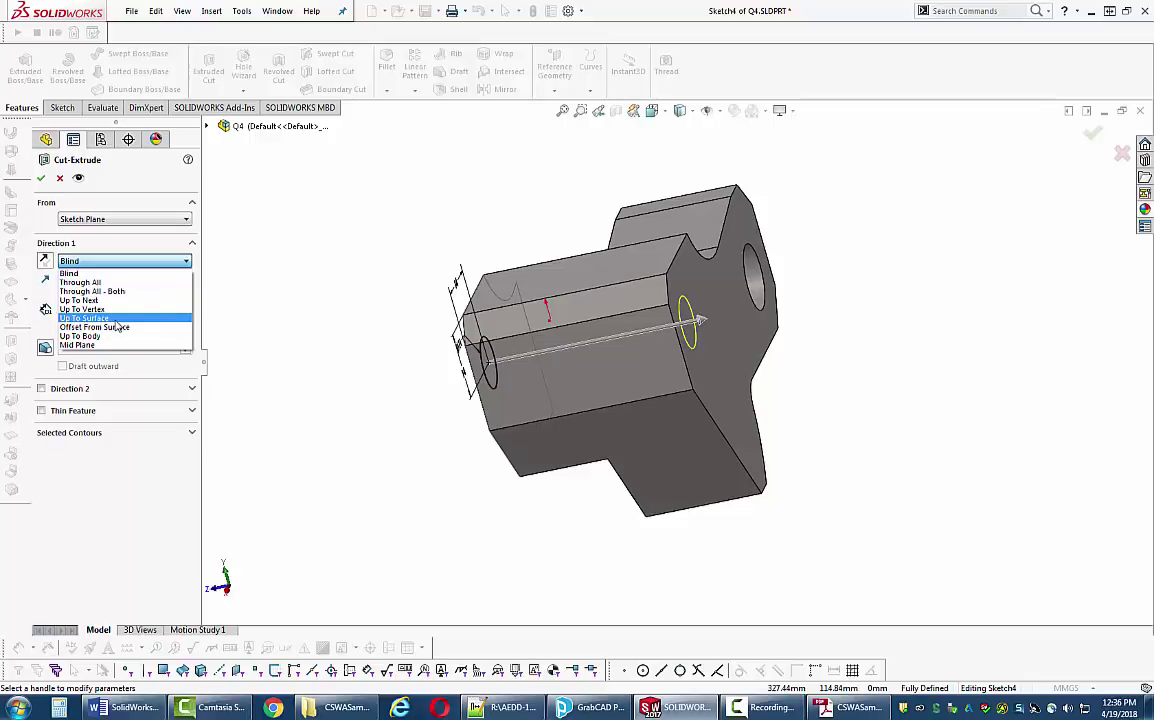
click(117, 320)
click(740, 355)
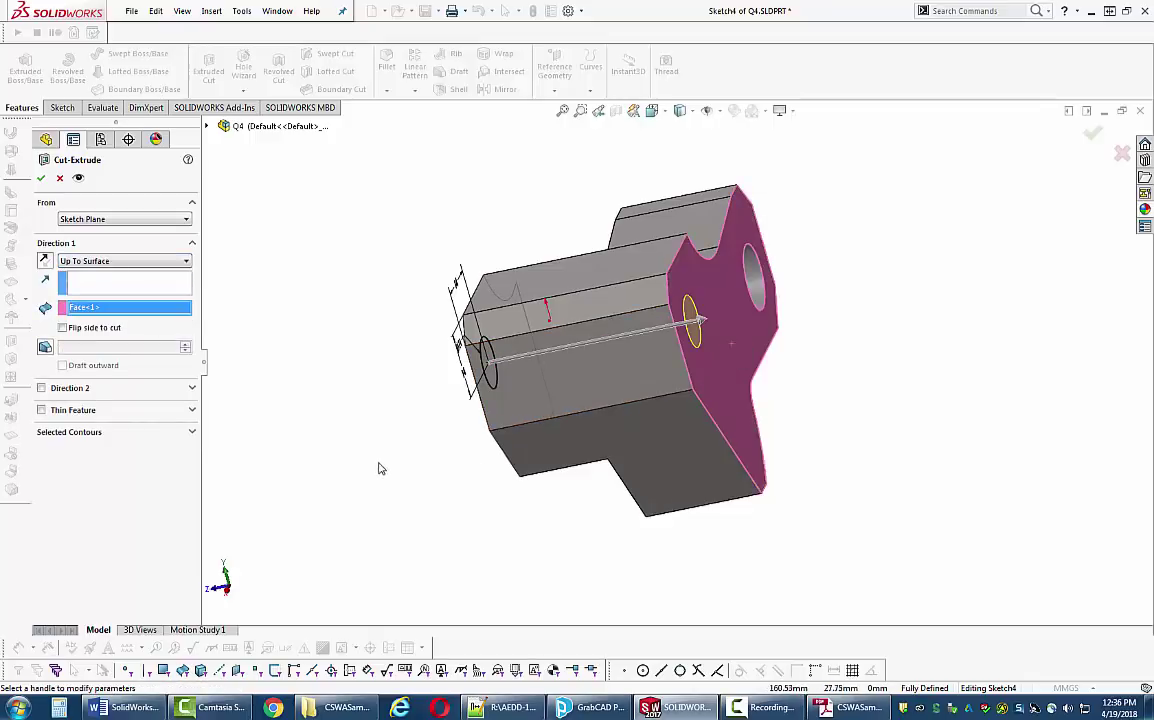
middle_drag(378, 468, 425, 460)
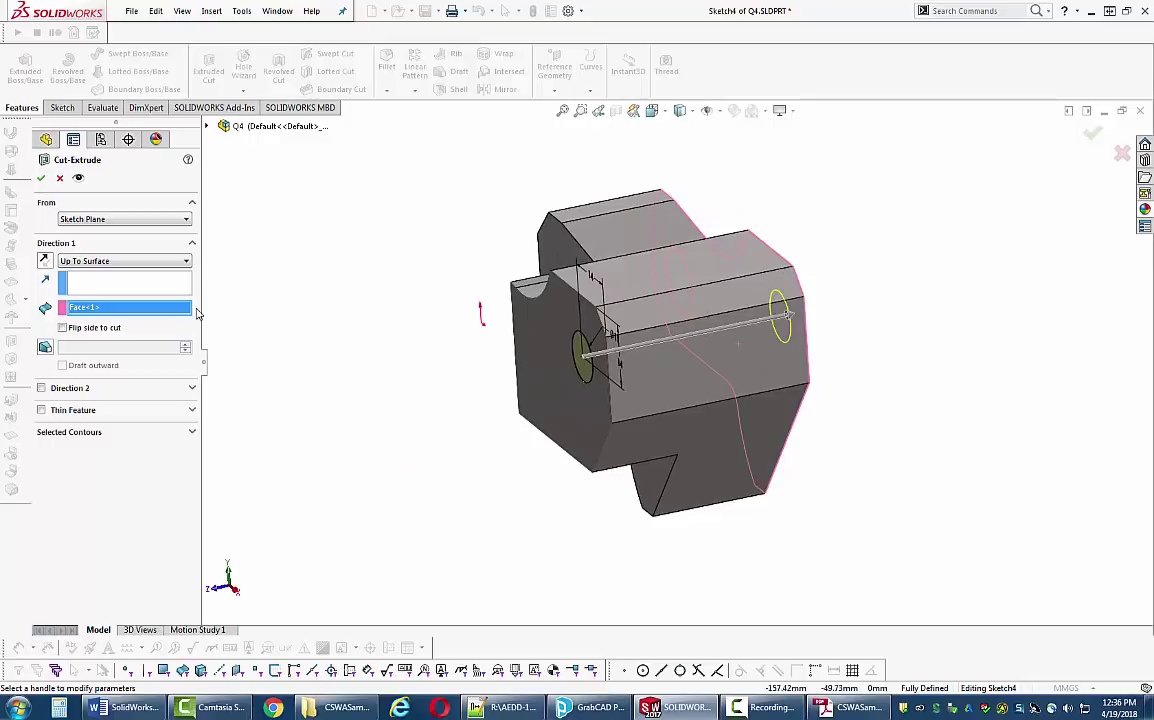
click(42, 179)
middle_drag(348, 337, 358, 327)
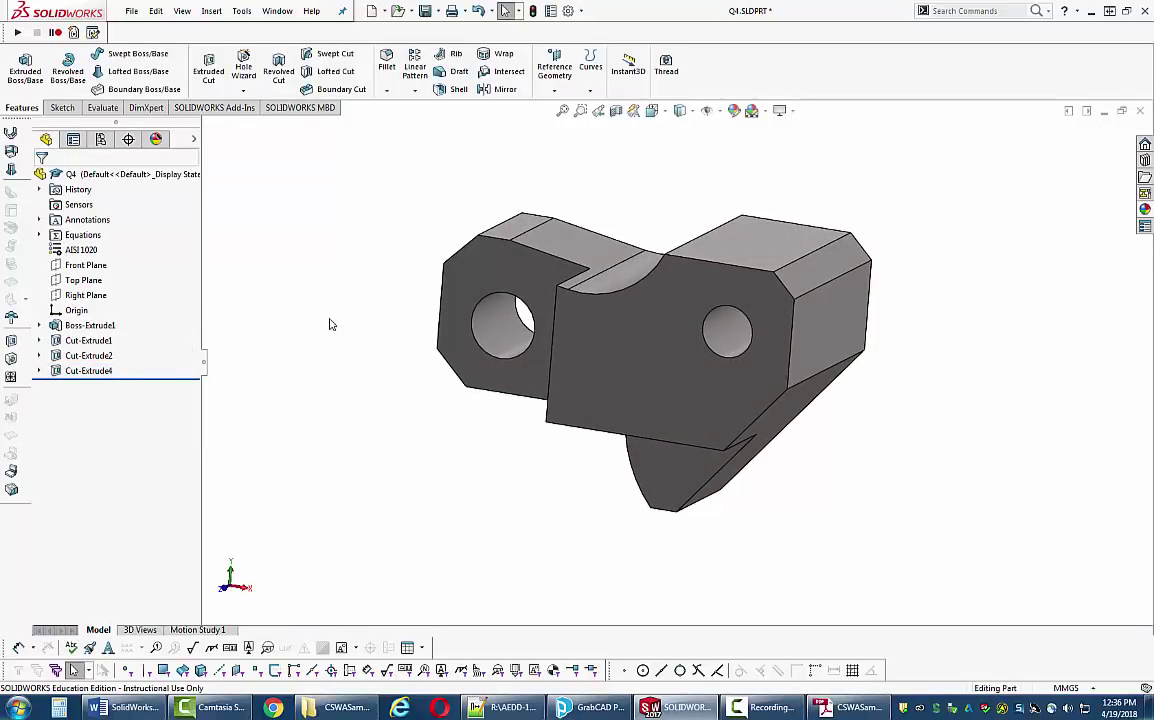
middle_drag(332, 331, 556, 414)
- Check Section M-M's R41 arc on exam page 22, then return to page 21's views
click(850, 707)
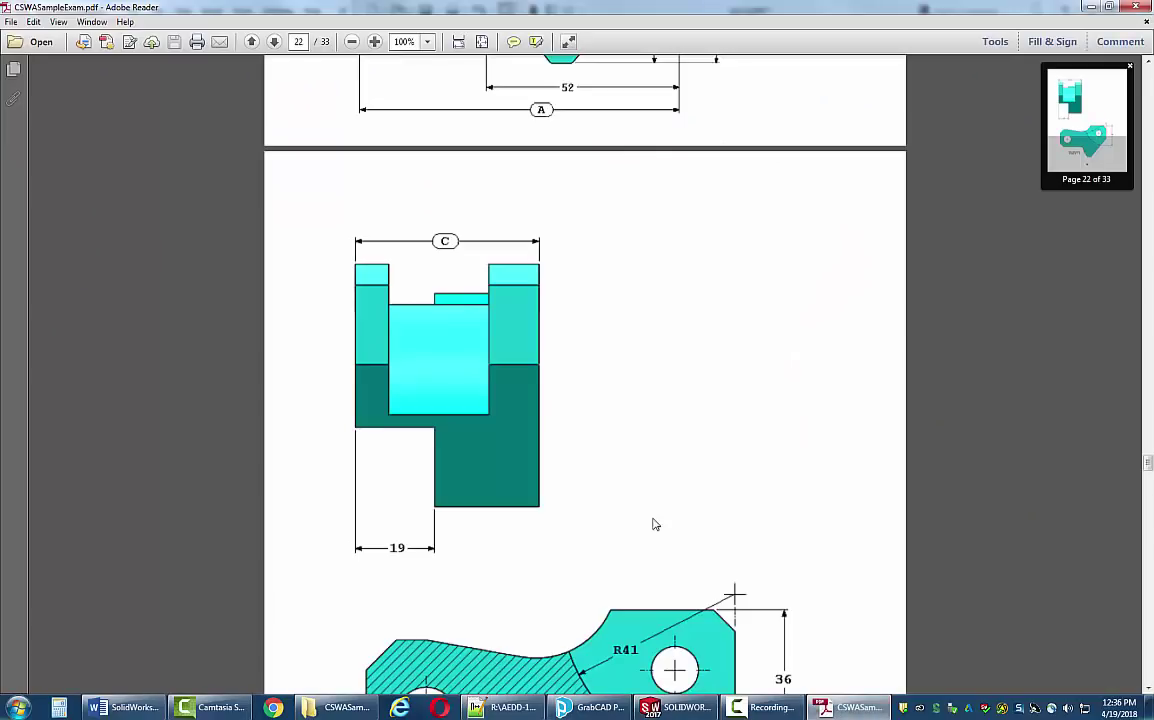
scroll(655, 507, down, 3)
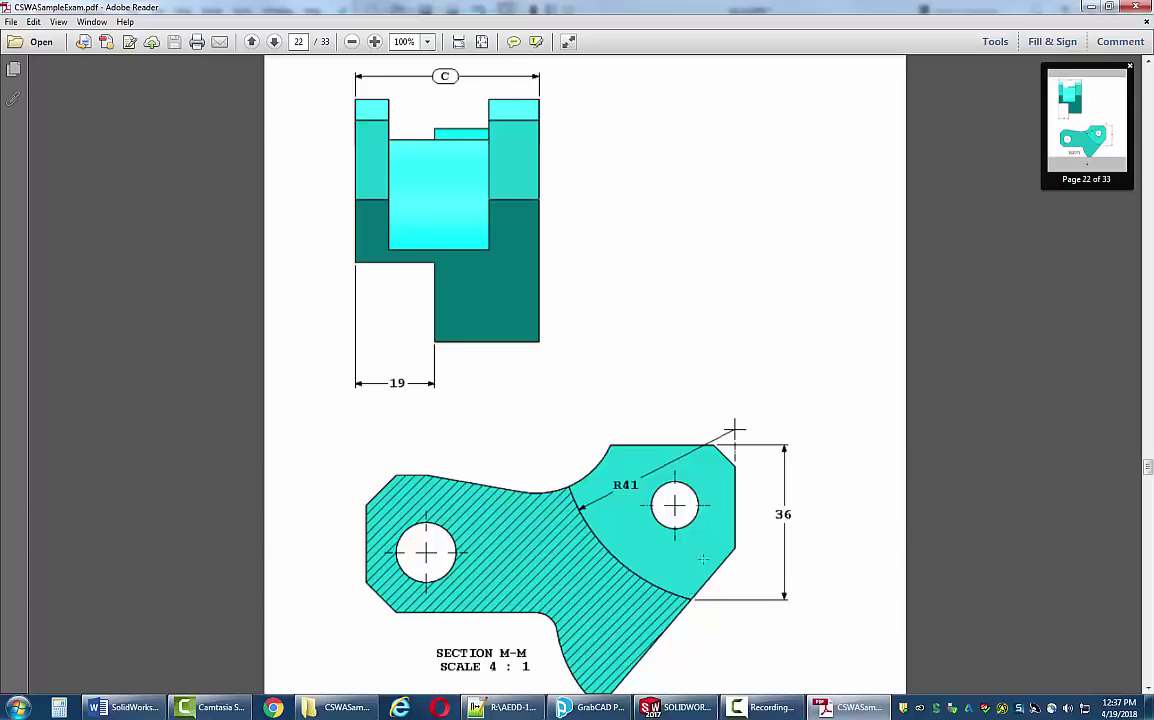
scroll(631, 525, up, 10)
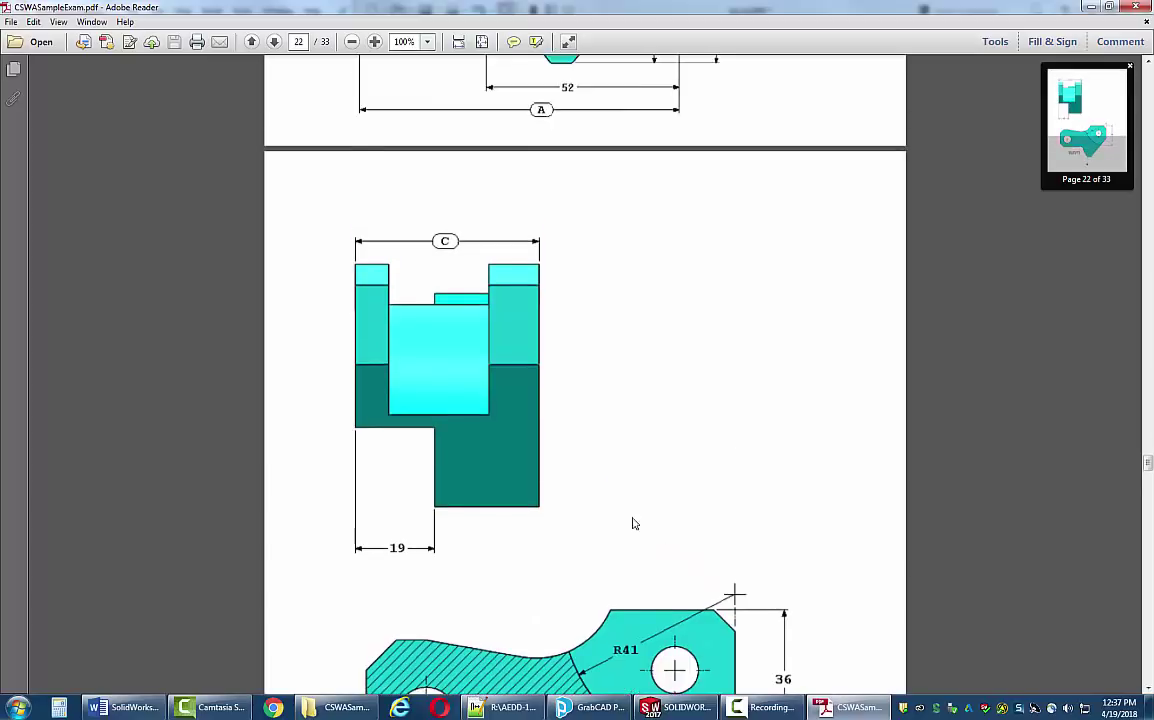
scroll(625, 517, up, 5)
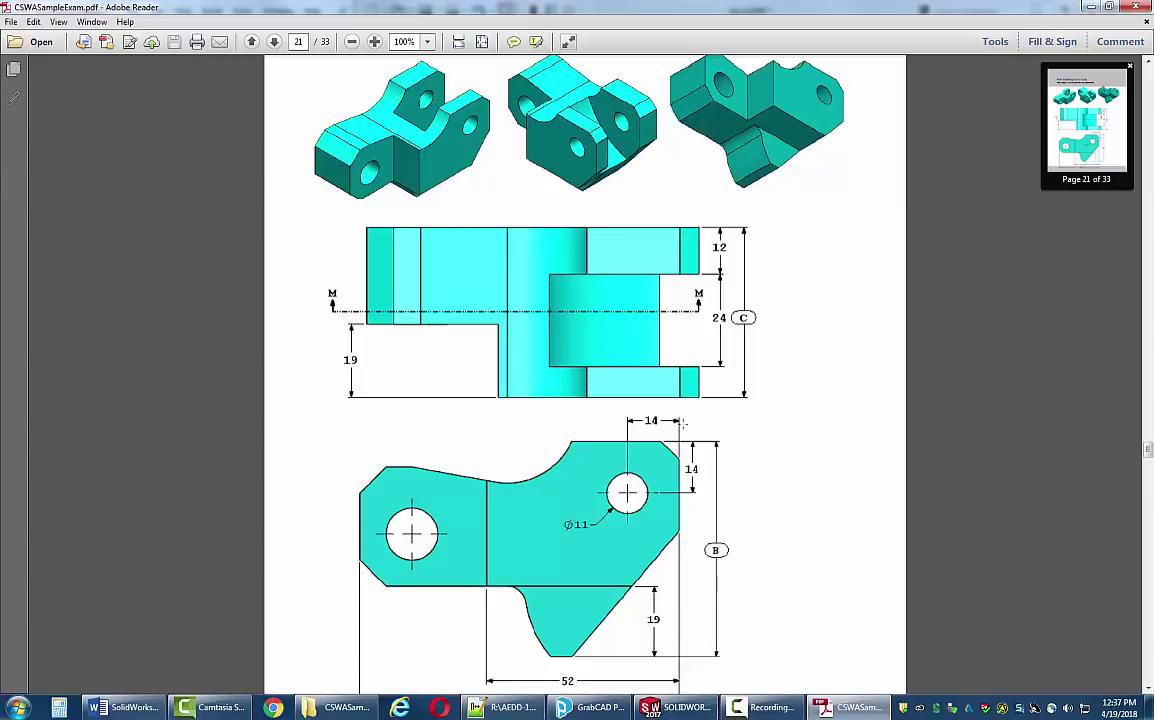
- Start Sketch5 on the holed end face in front view and draw a large circle above the right side
click(677, 707)
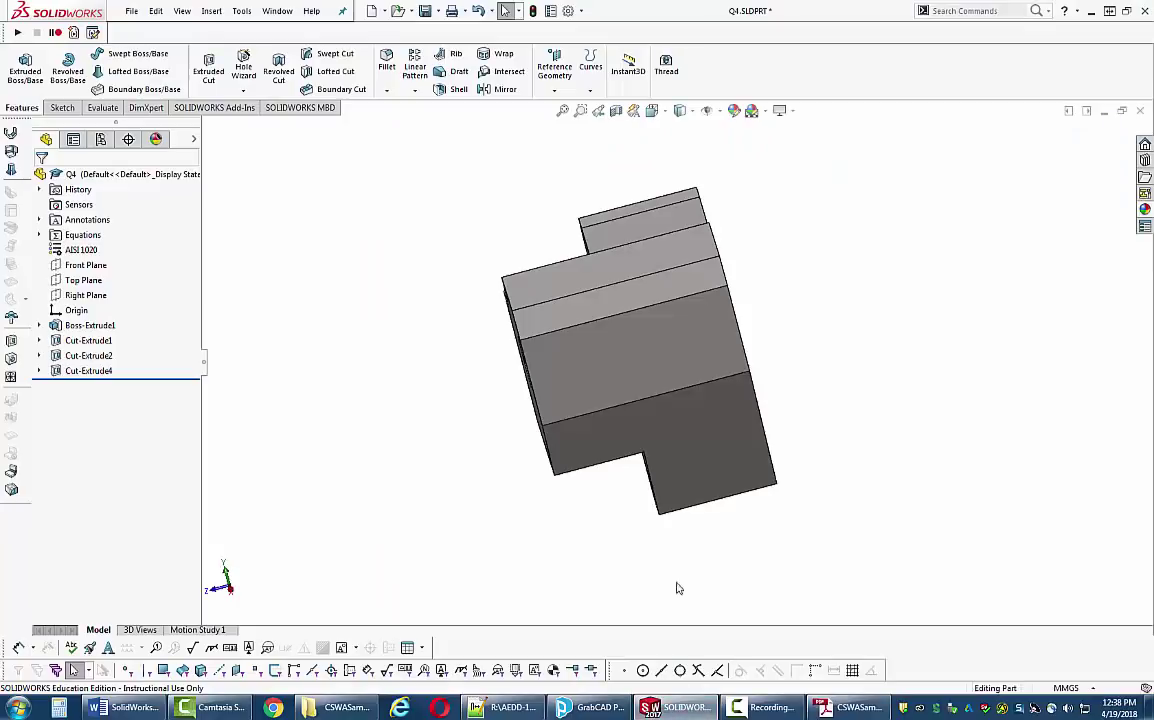
middle_drag(676, 588, 295, 156)
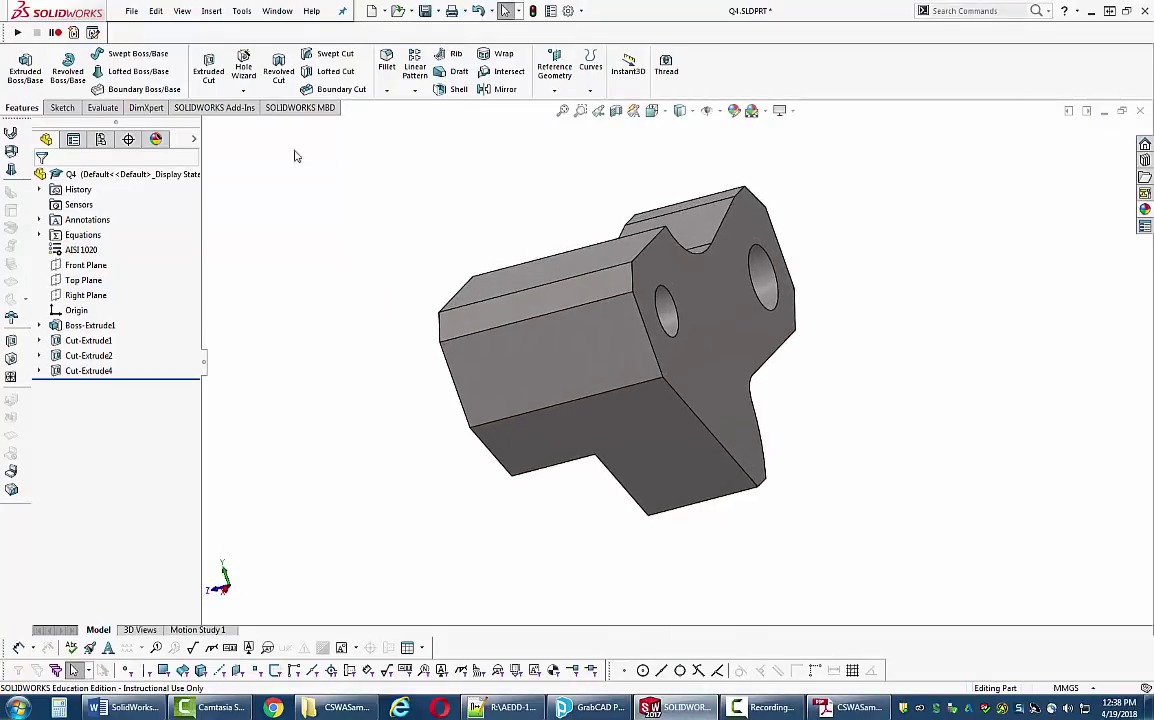
click(62, 107)
click(18, 63)
click(709, 357)
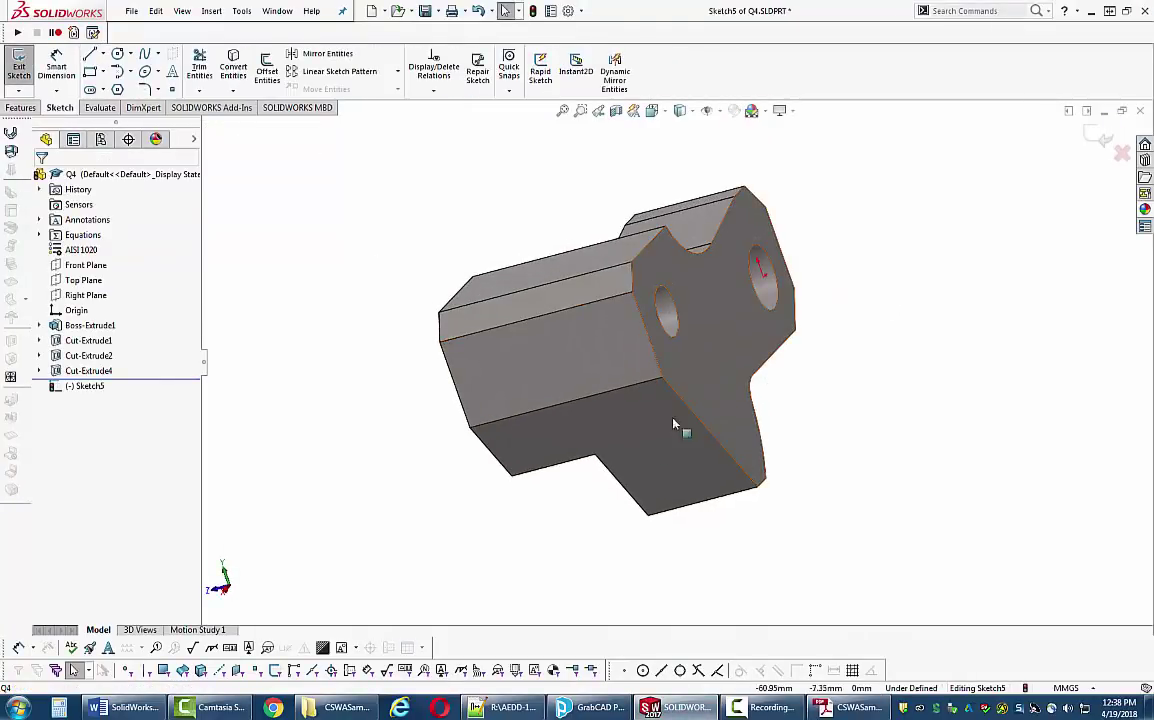
key(space)
click(591, 158)
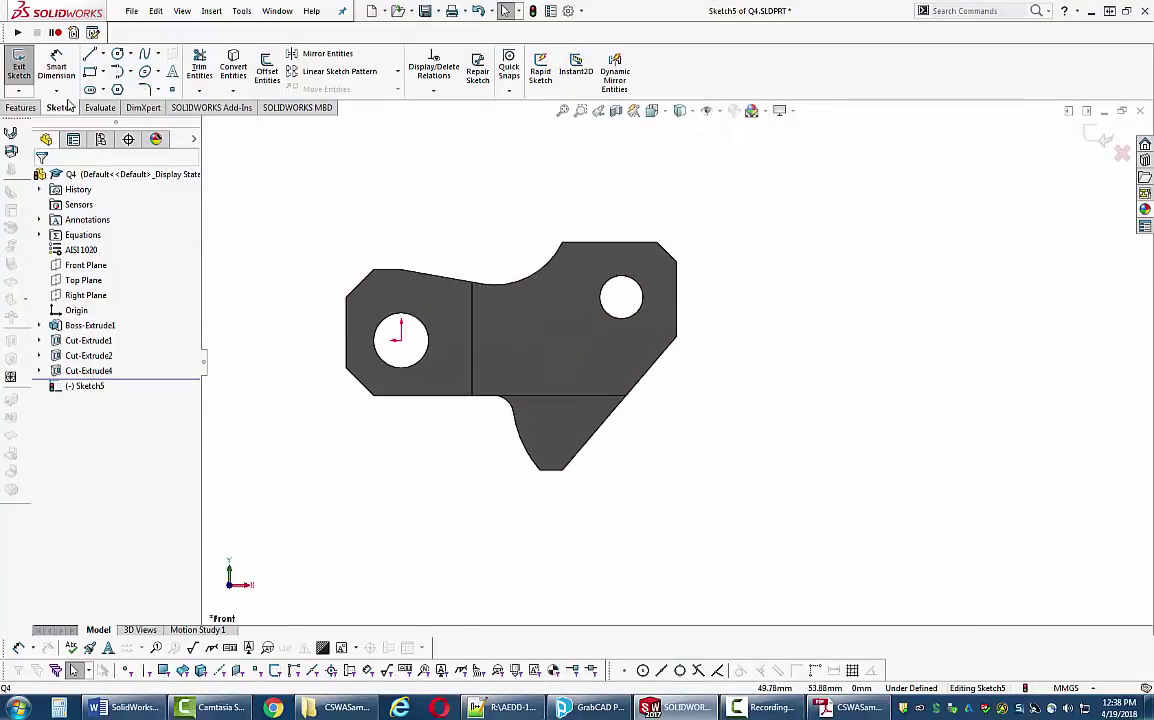
click(117, 53)
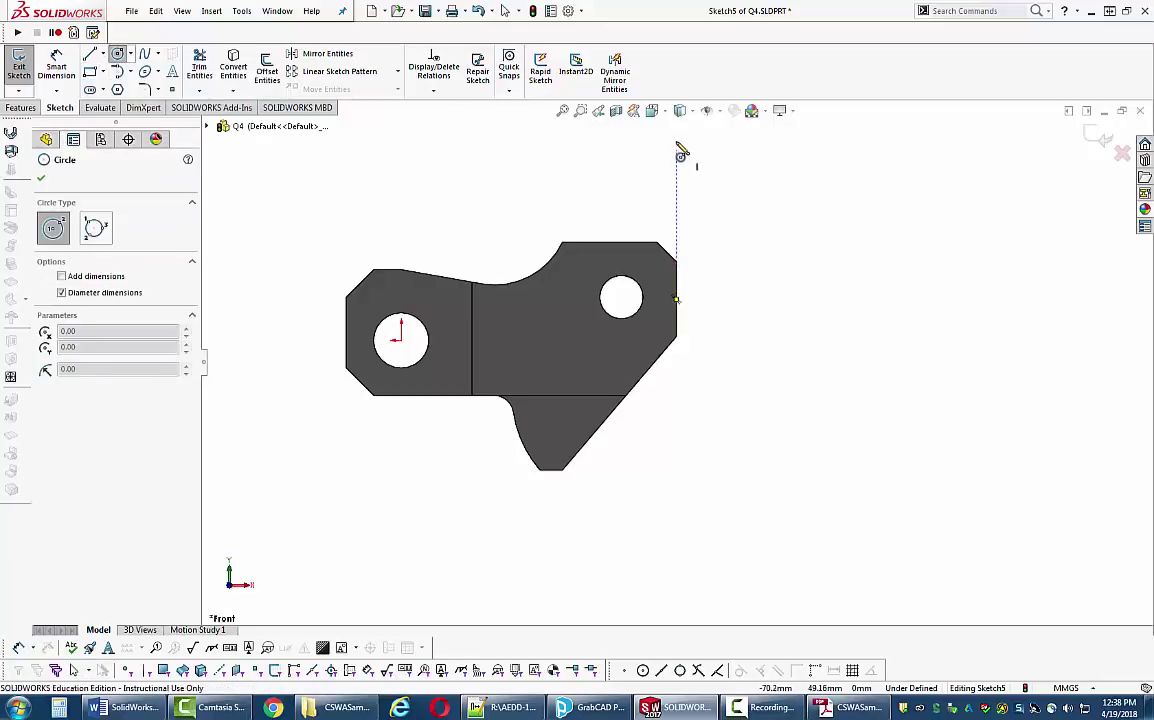
mouse_move(676, 133)
mouse_down()
mouse_move(686, 148)
mouse_move(654, 376)
mouse_up()
key(Escape)
- Make the circle's centre coincident with the part's right edge and slide it along that edge
scroll(780, 410, up, 2)
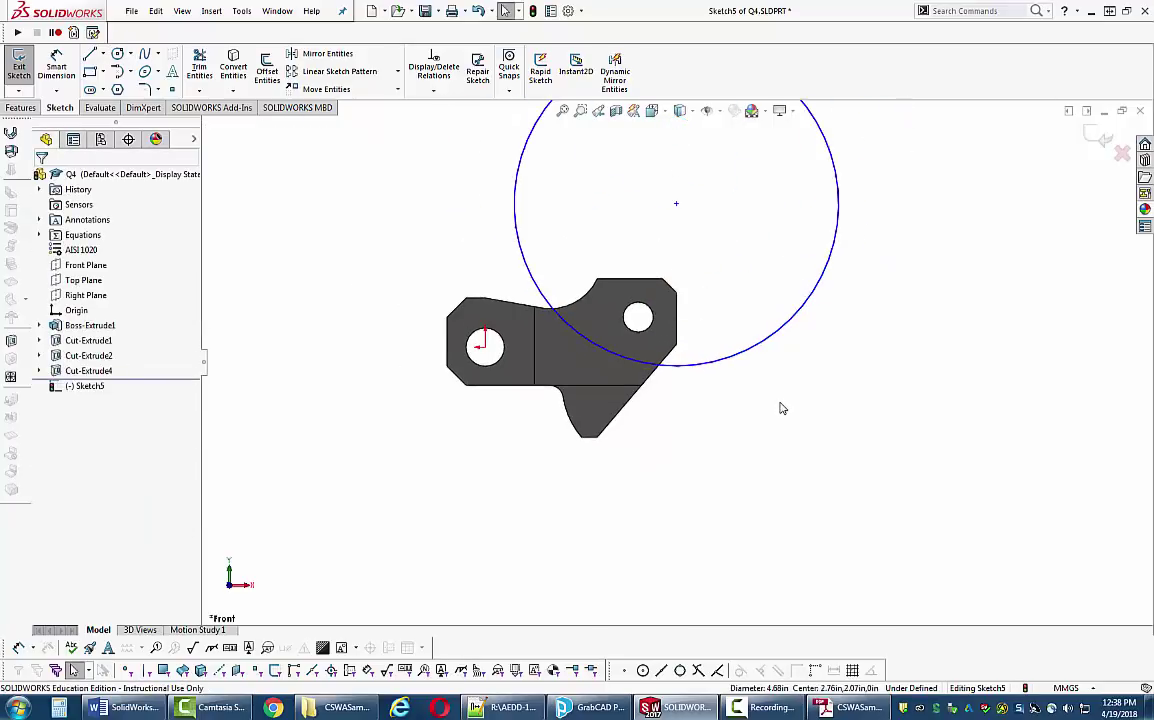
scroll(727, 293, down, 2)
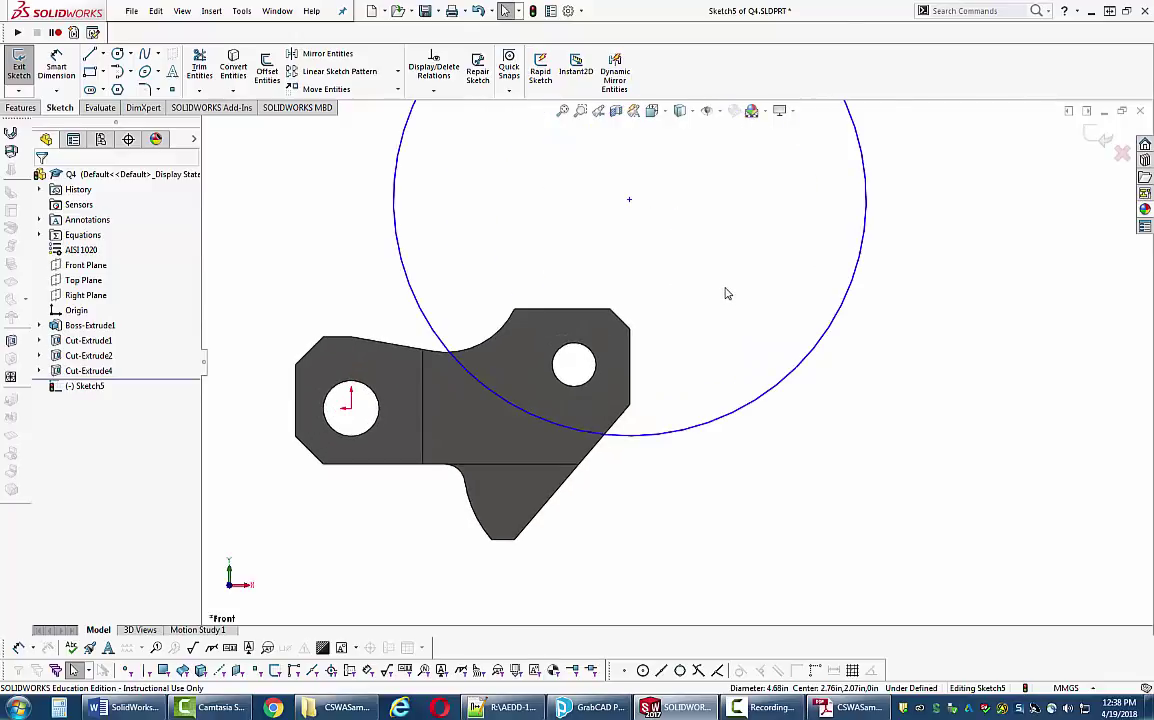
click(630, 201)
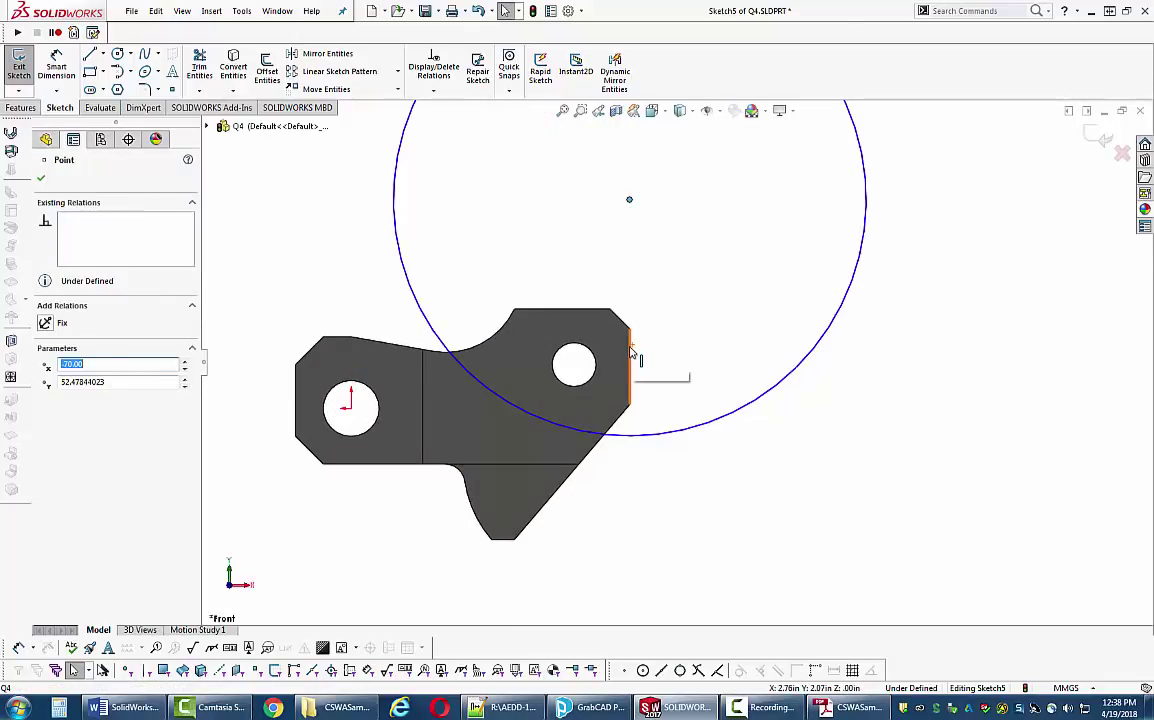
ctrl+click(630, 350)
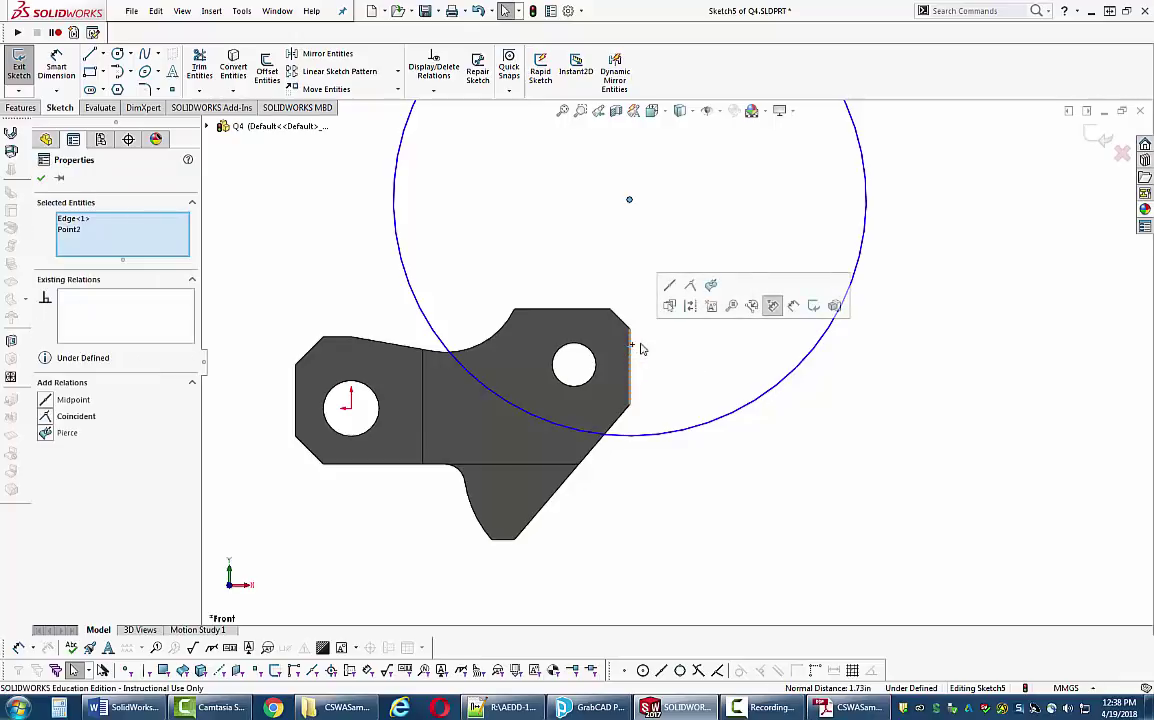
click(47, 424)
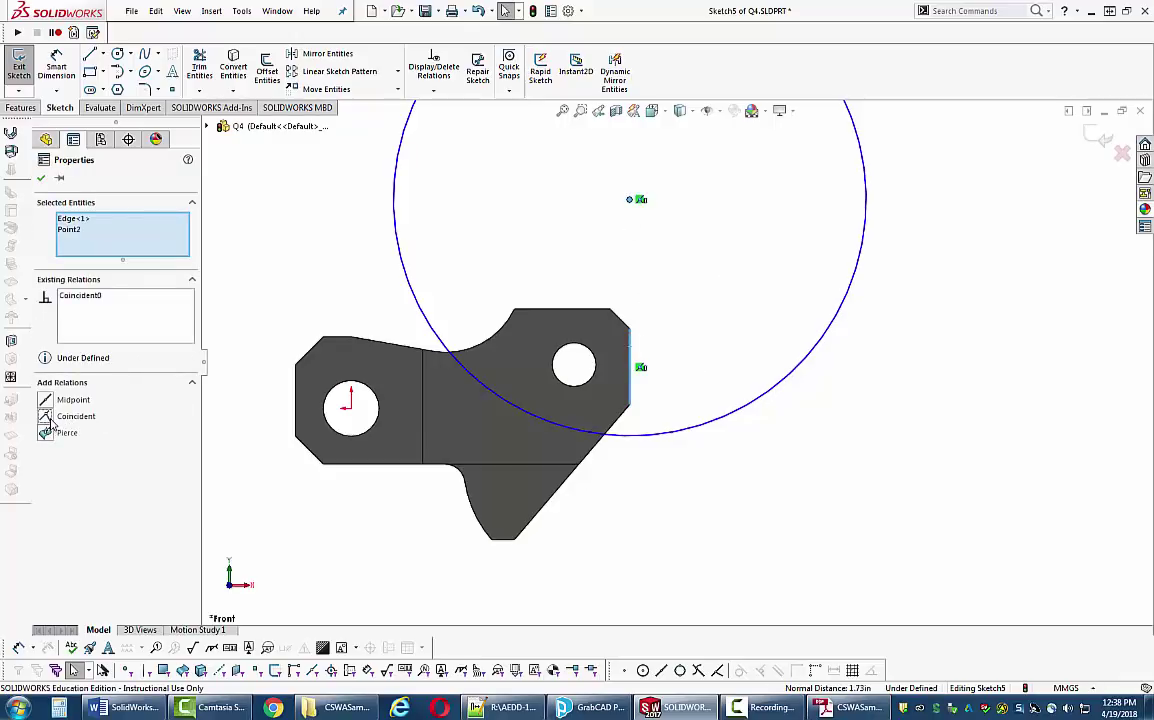
click(41, 177)
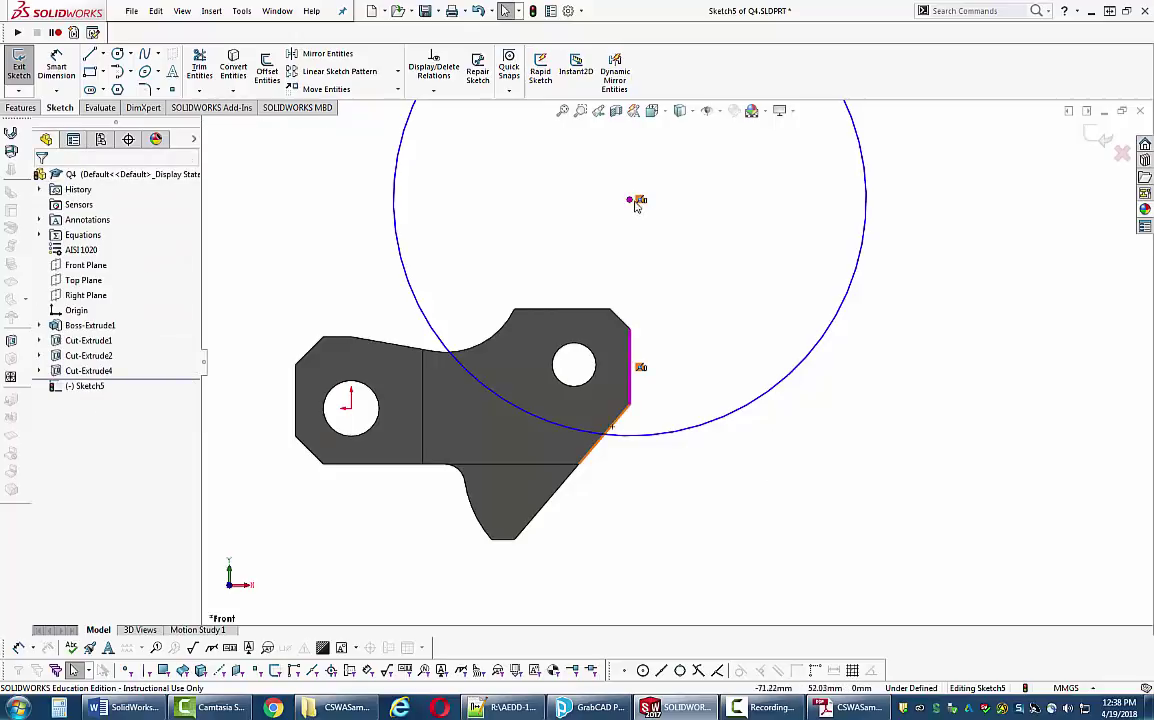
click(629, 203)
drag(628, 203, 629, 195)
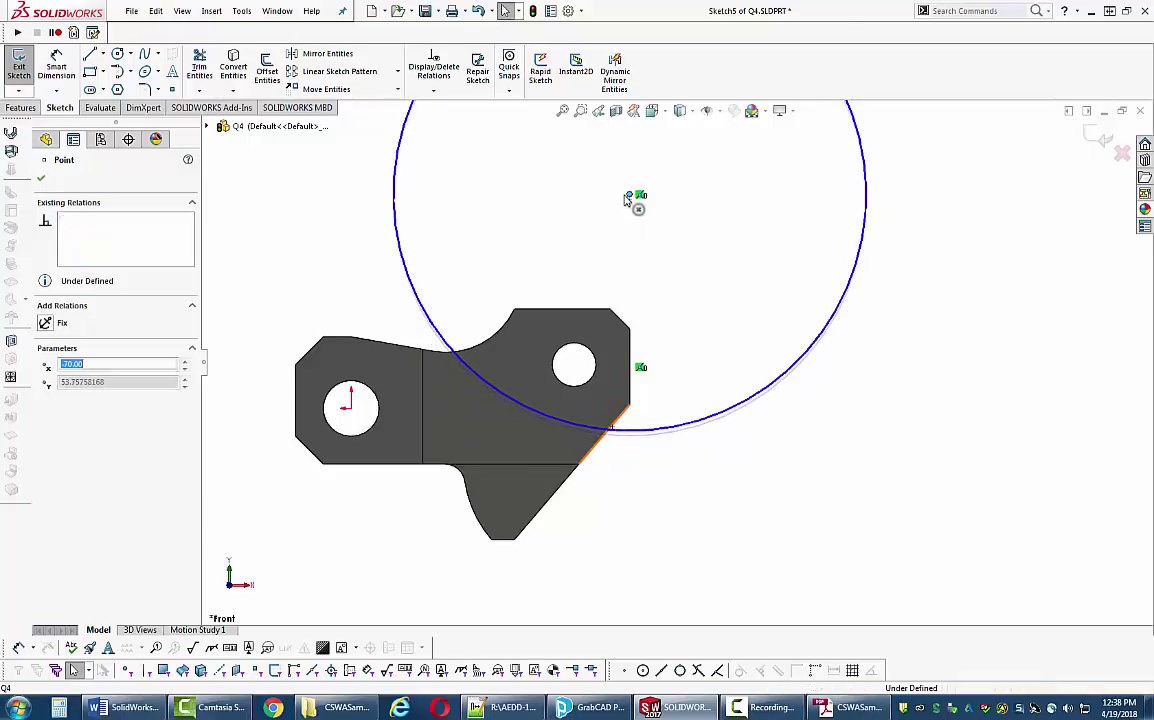
scroll(660, 420, down, 2)
scroll(470, 300, down, 3)
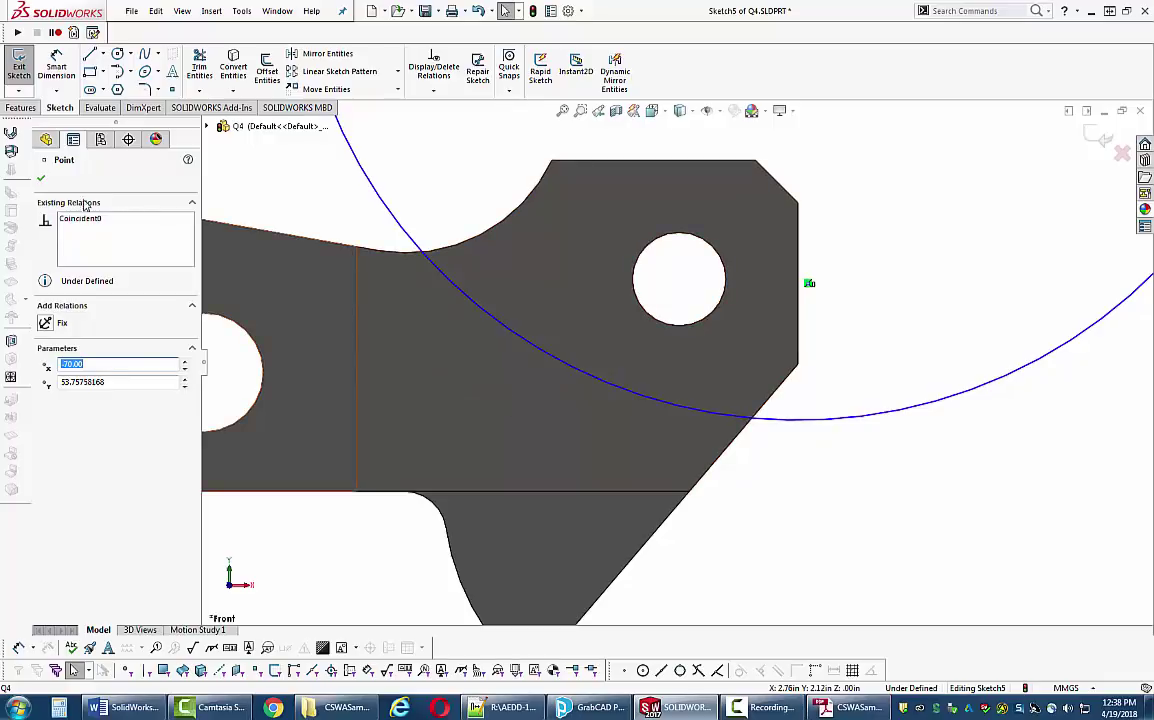
click(43, 181)
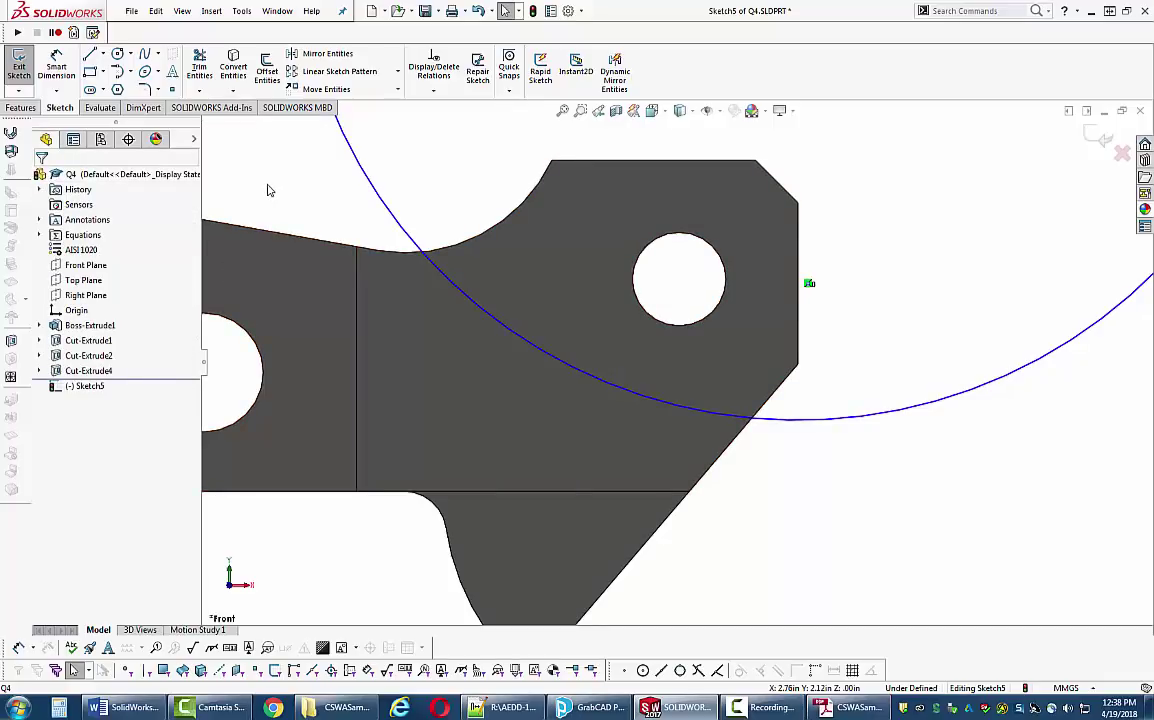
- Convert the concave arc, top, chamfer and right edges into the sketch, then trim the circle to an arc
click(235, 74)
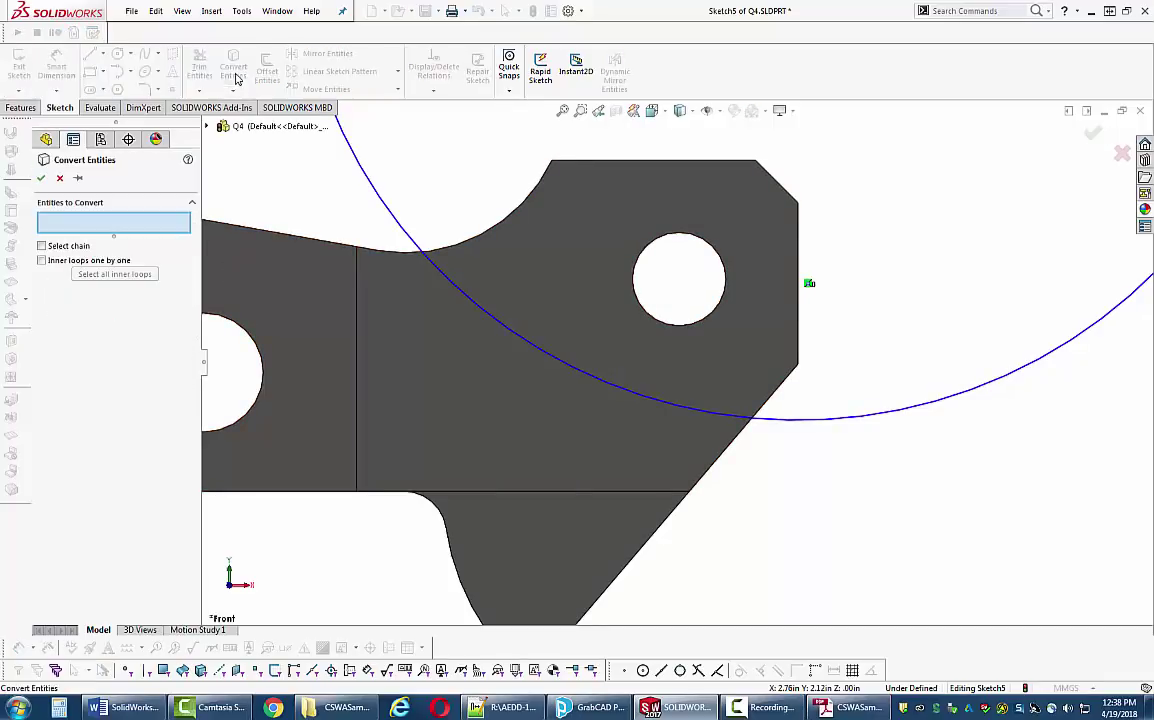
click(506, 227)
click(598, 161)
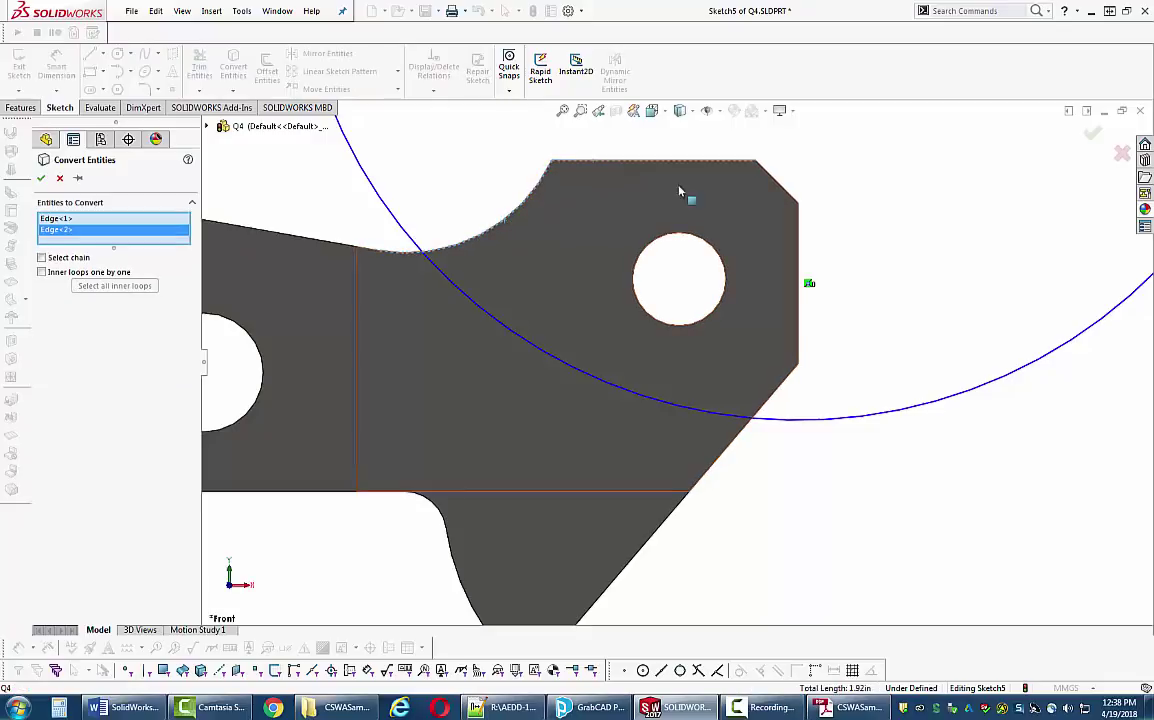
click(784, 191)
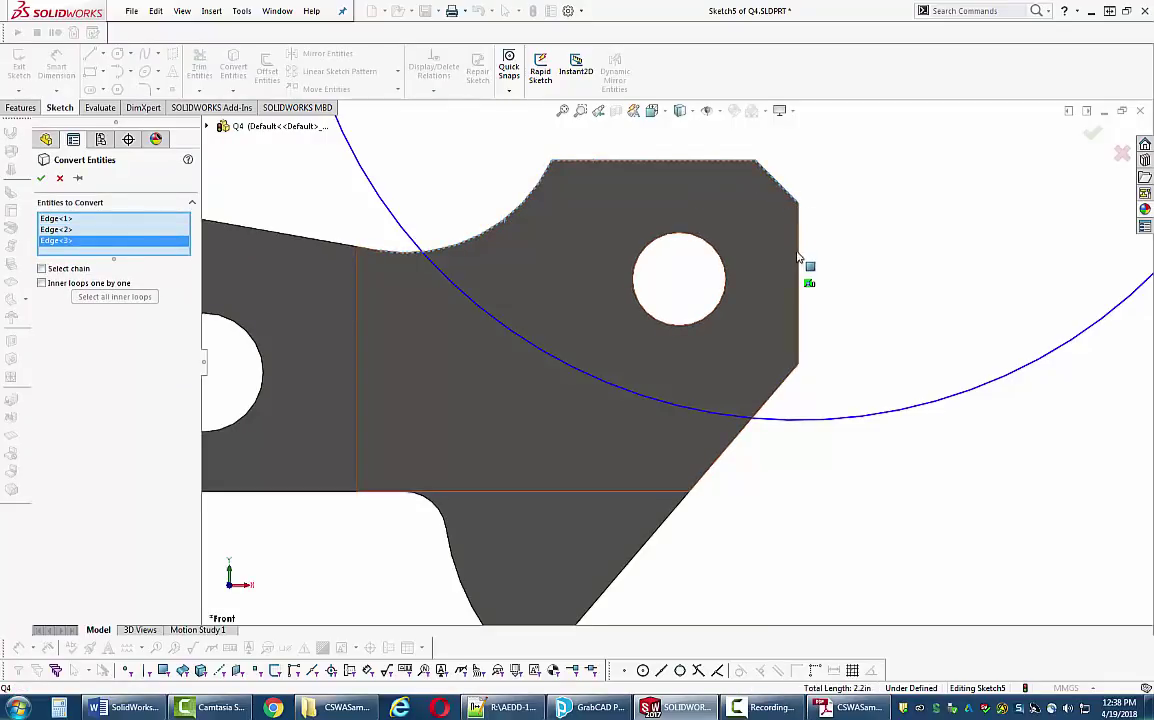
click(799, 258)
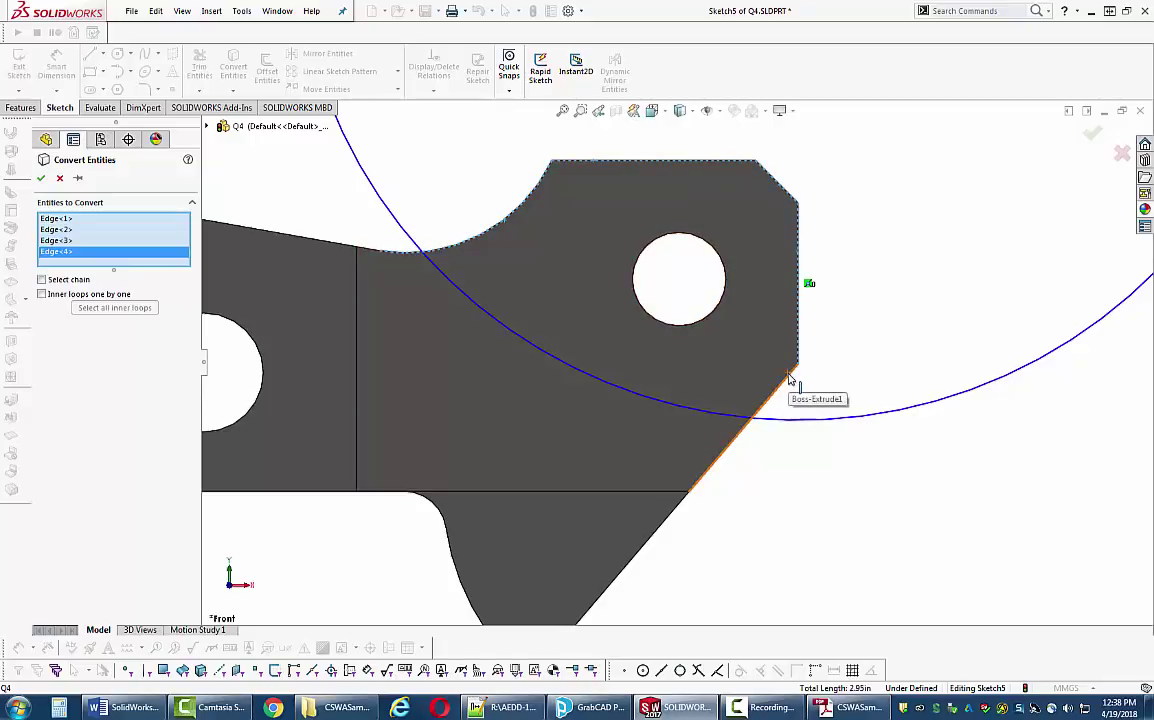
click(791, 377)
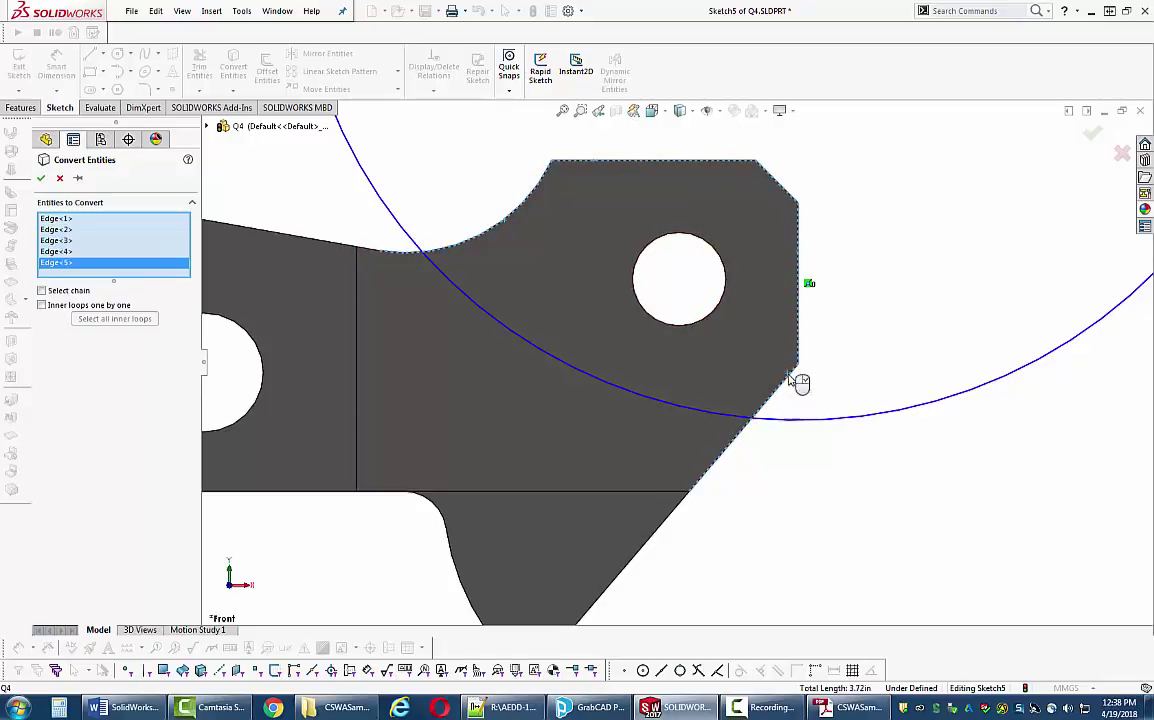
click(41, 179)
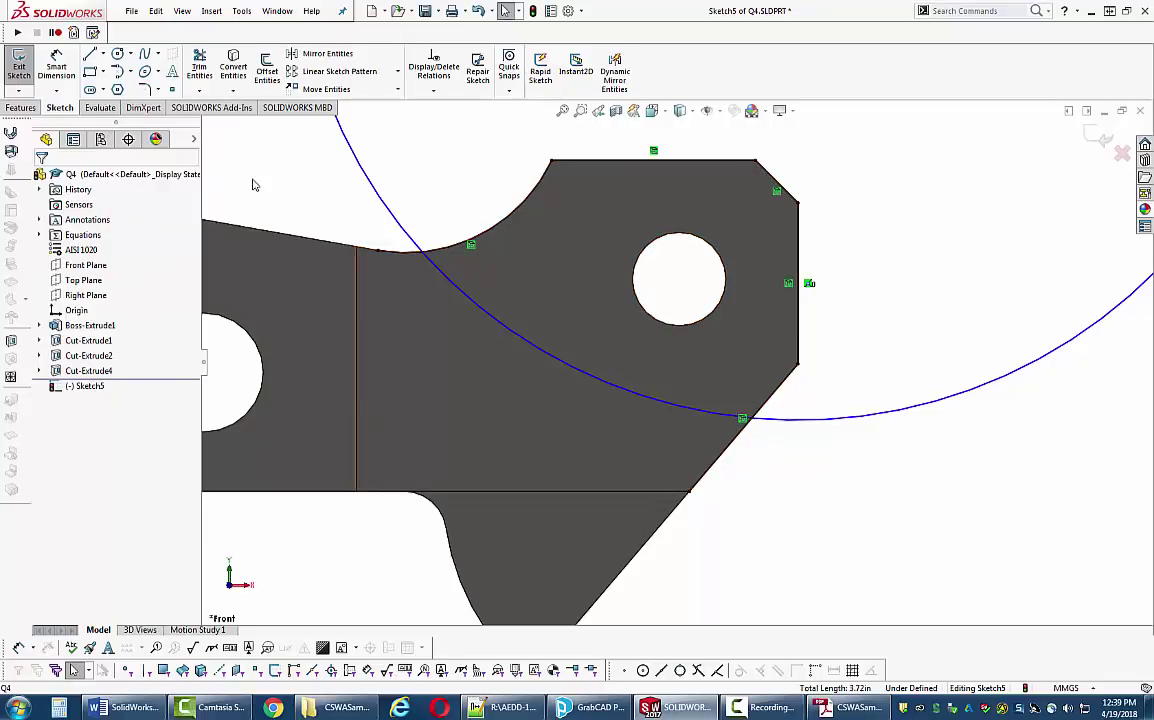
click(199, 70)
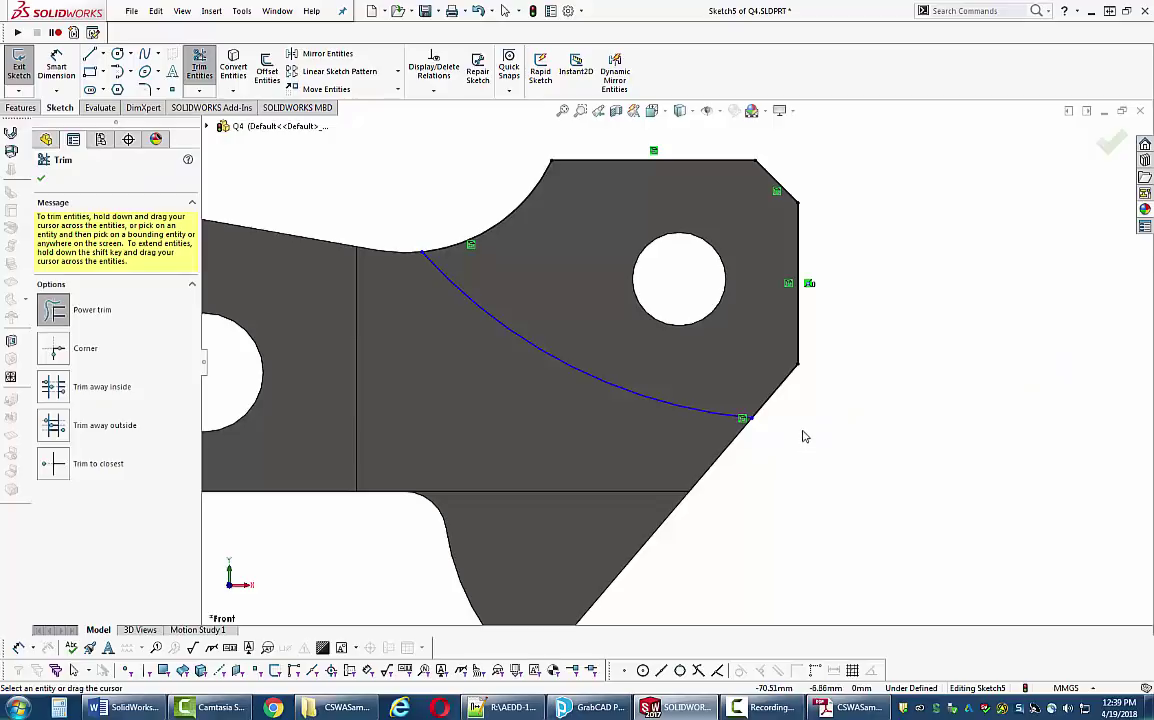
key(Escape)
key(f)
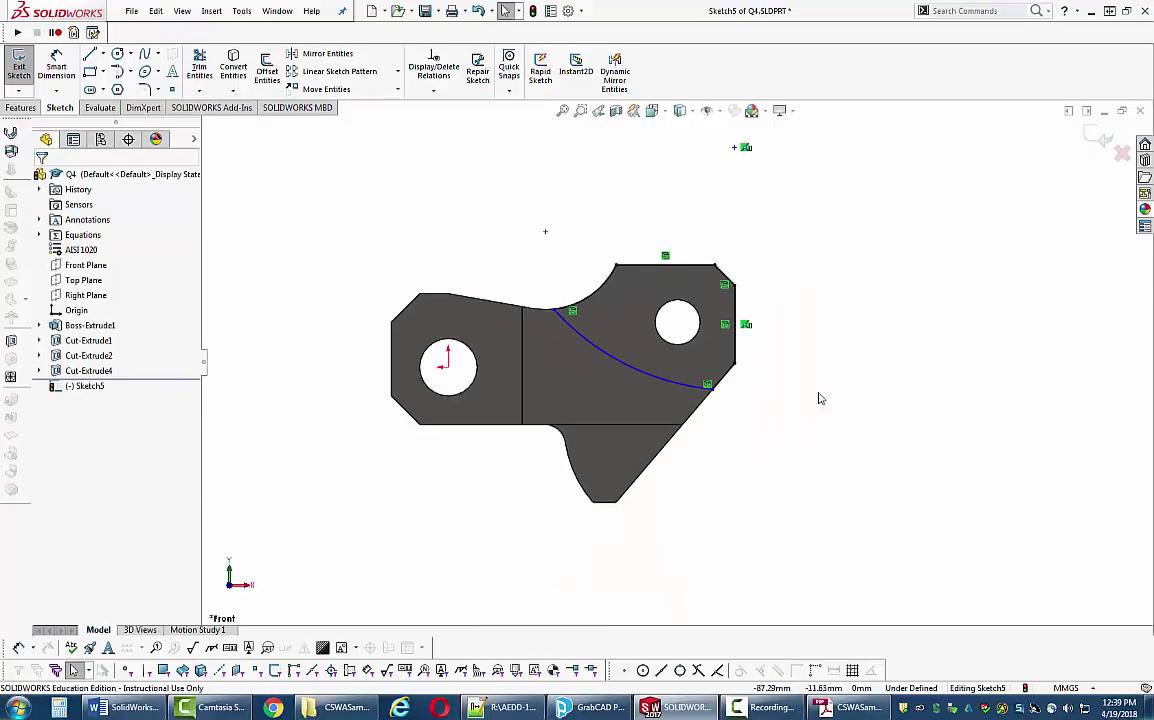
- Dimension the arc's radius at 41 mm
click(56, 66)
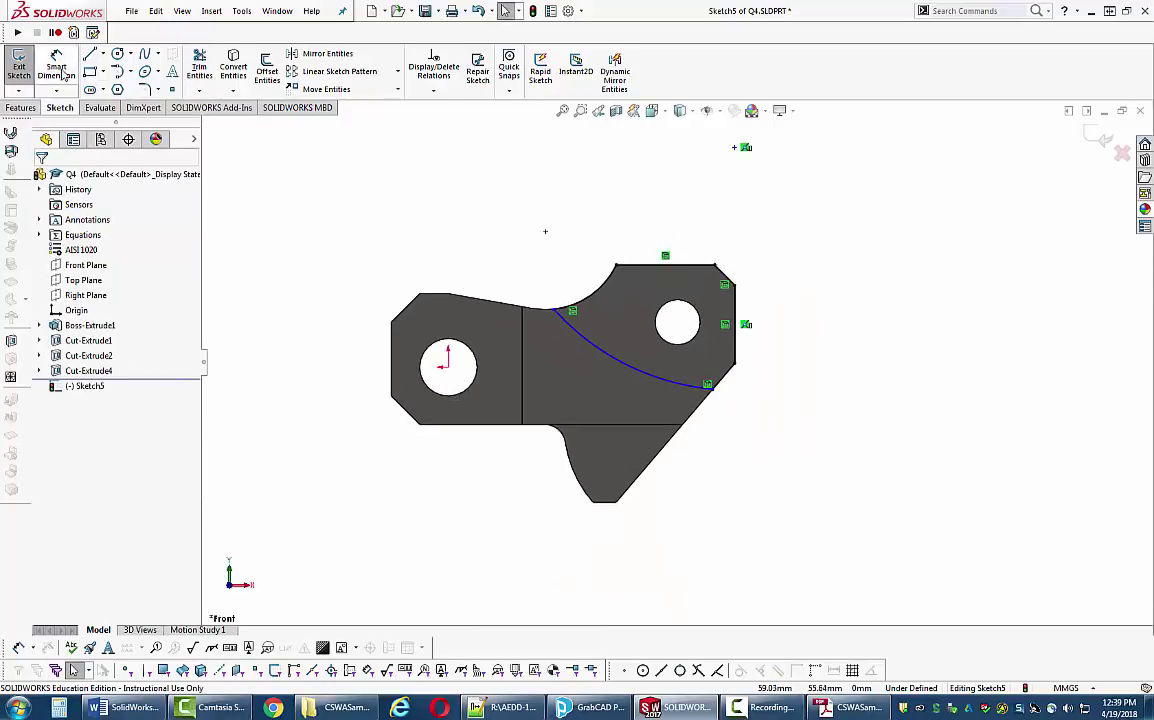
click(658, 380)
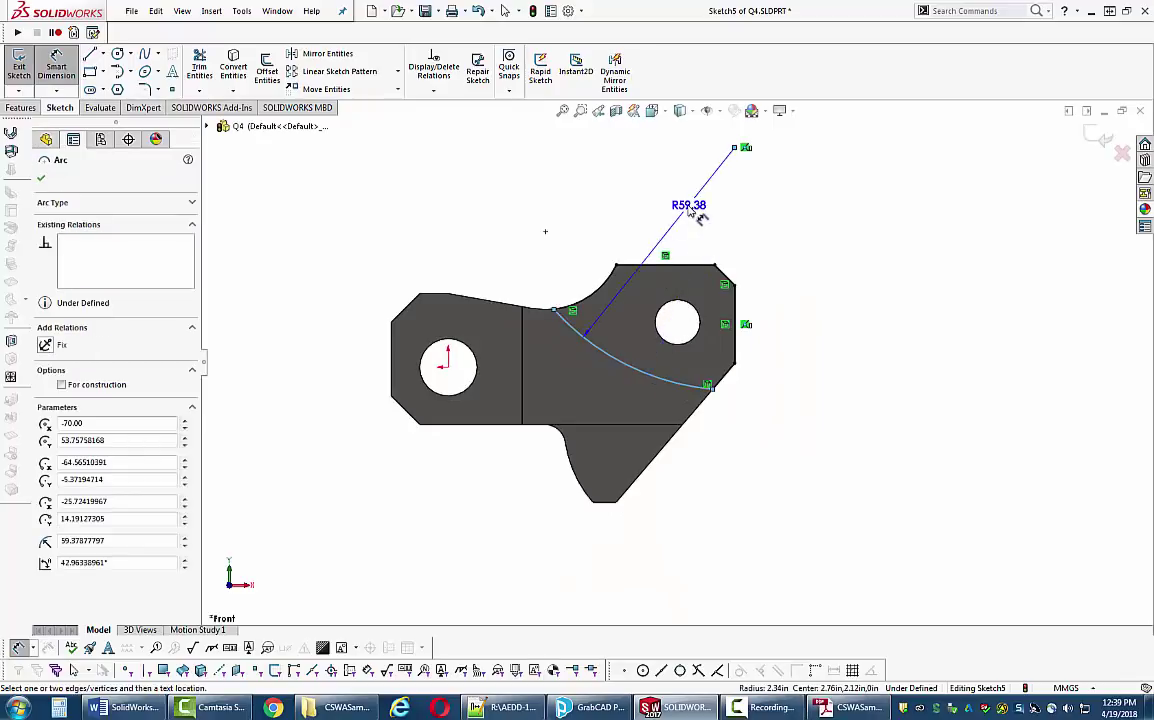
click(686, 200)
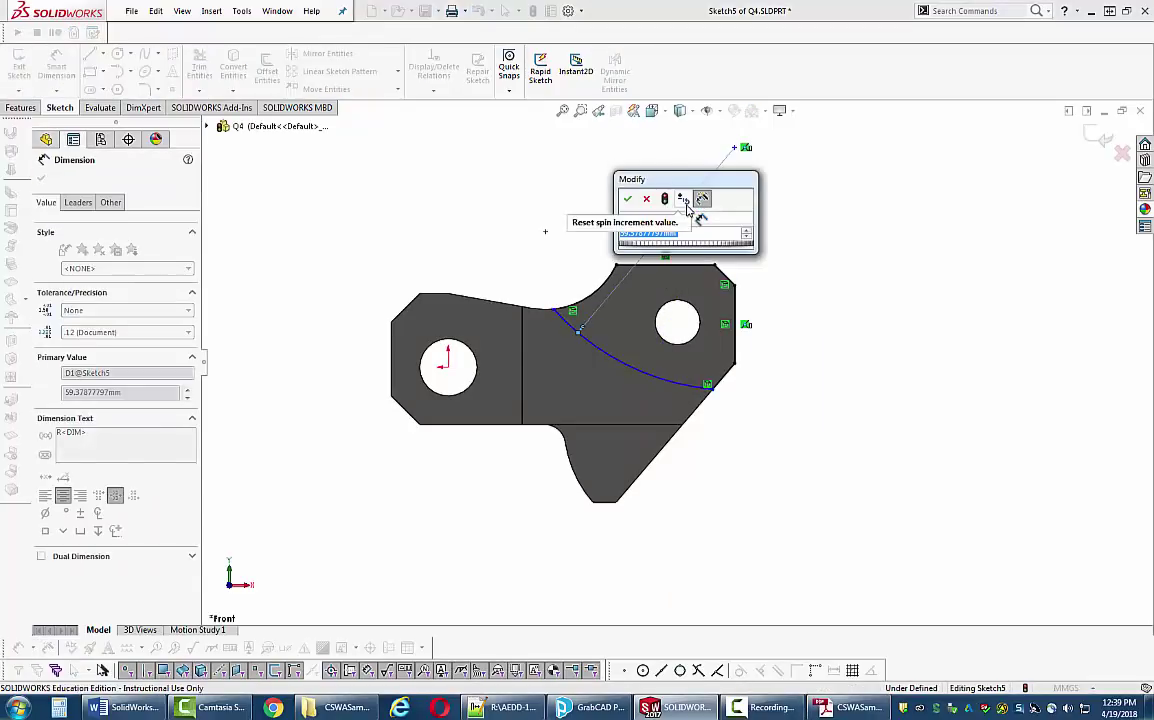
text(41)
key(Return)
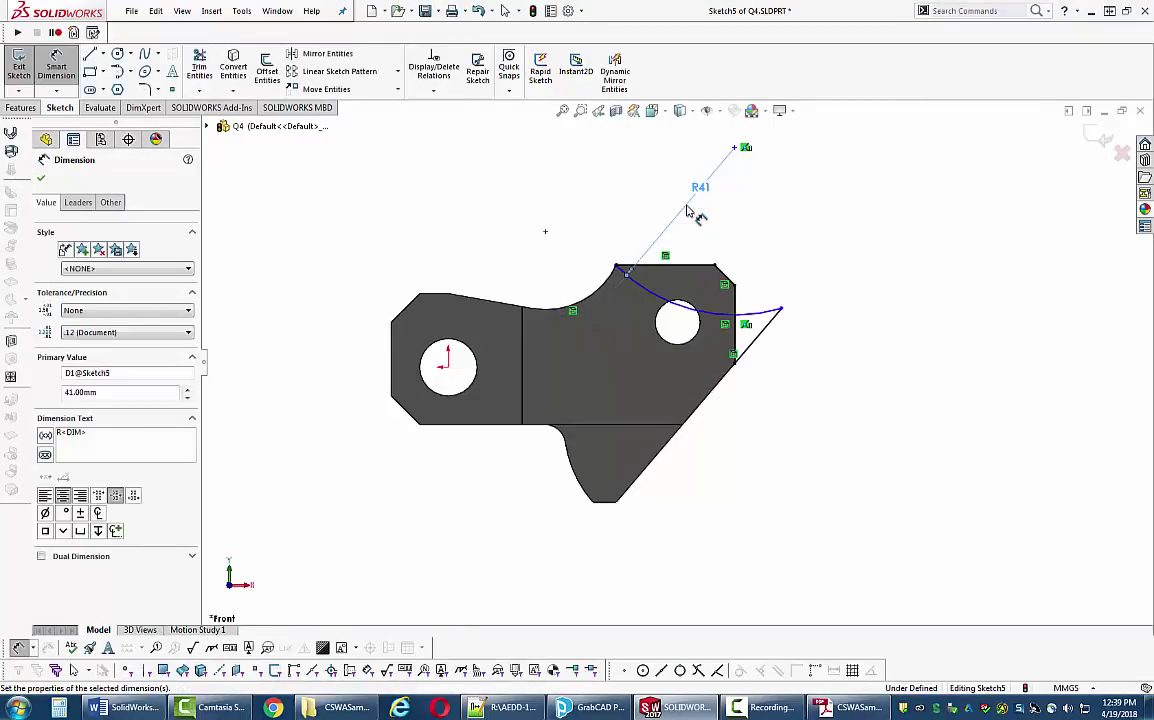
key(Escape)
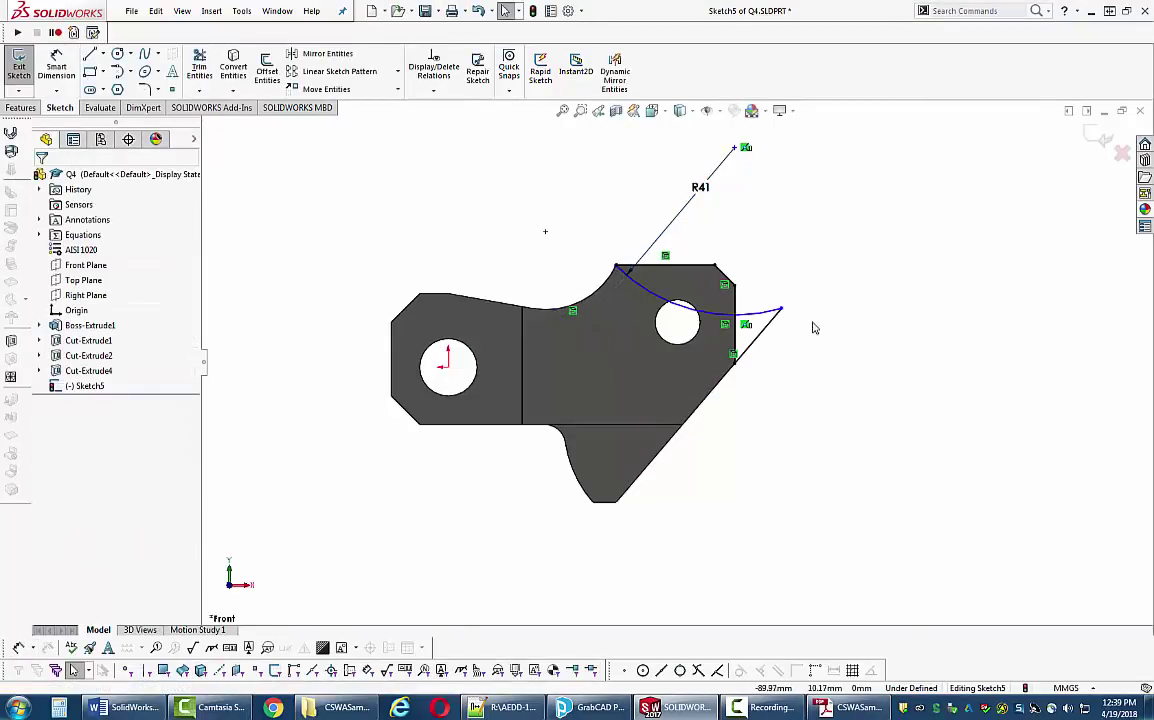
- Drag the arc's outer end point down onto the slanted edge and reposition the R41 label
scroll(813, 328, down, 4)
click(741, 305)
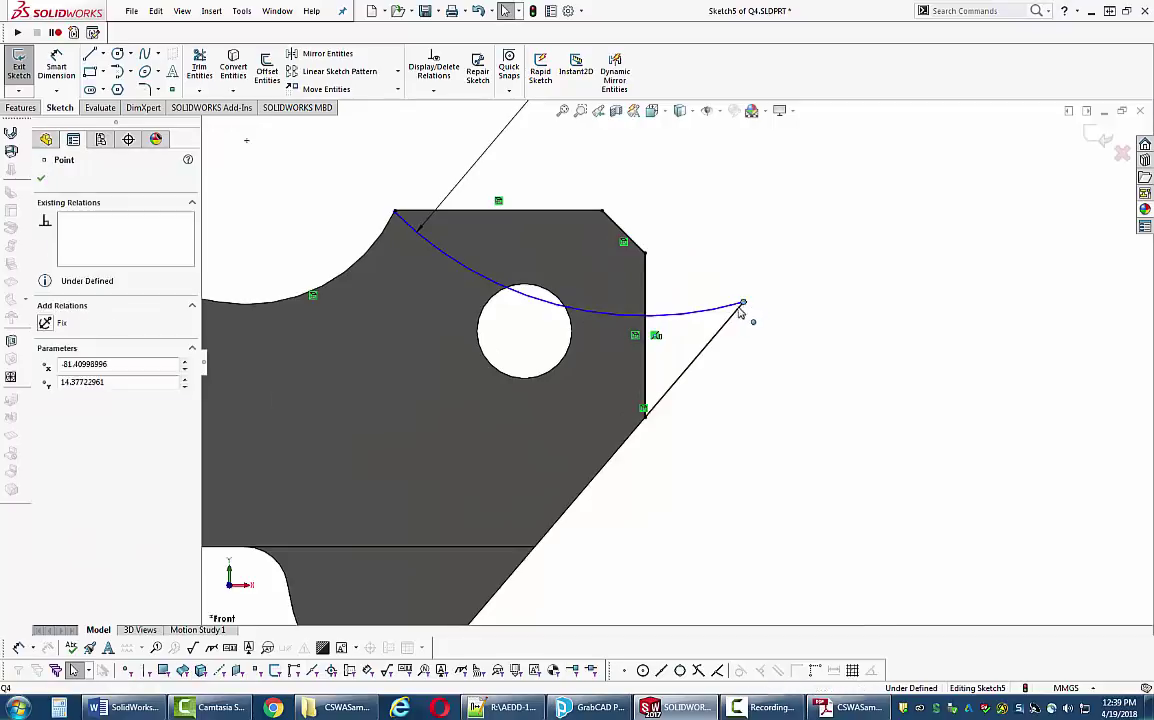
drag(741, 314, 566, 494)
key(Escape)
key(z)
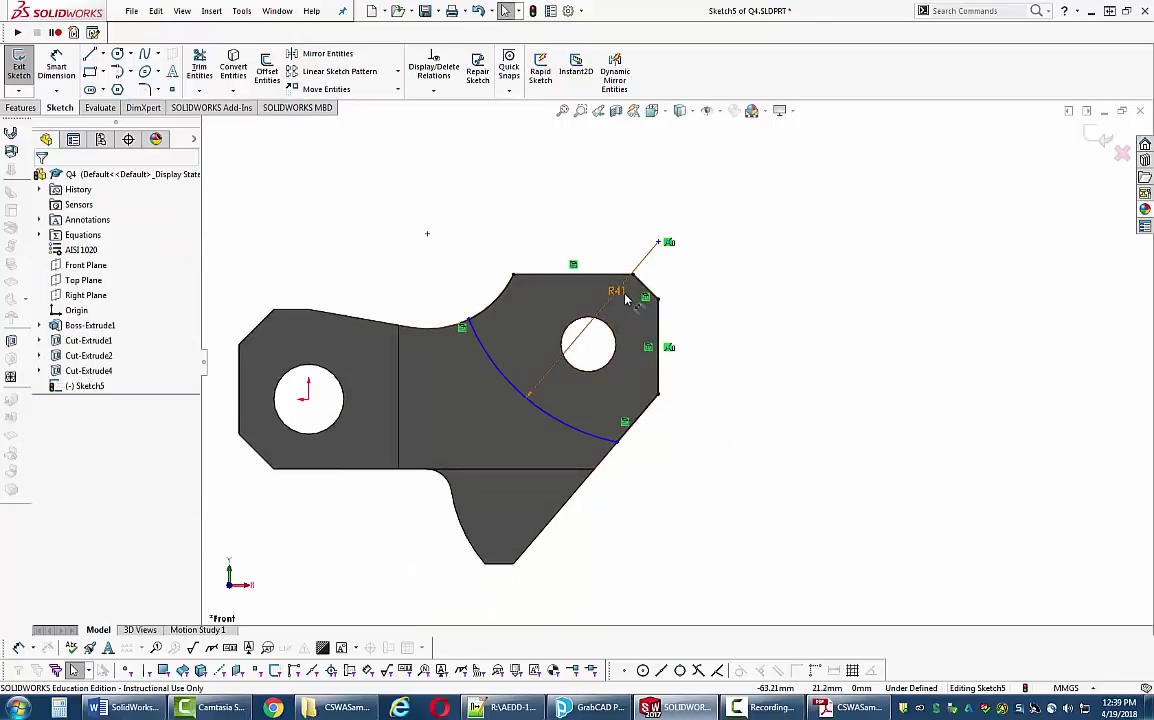
drag(618, 289, 646, 296)
click(803, 361)
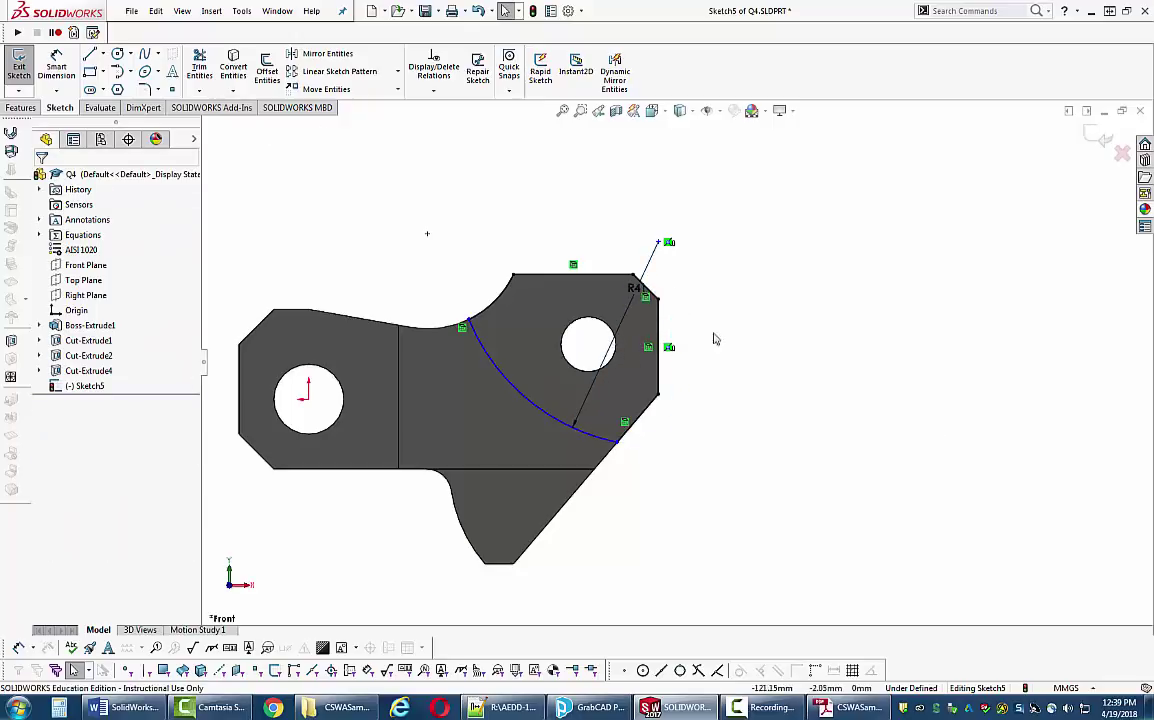
- Add a 36 mm vertical dimension from the top edge to the arc's lower end point
click(56, 66)
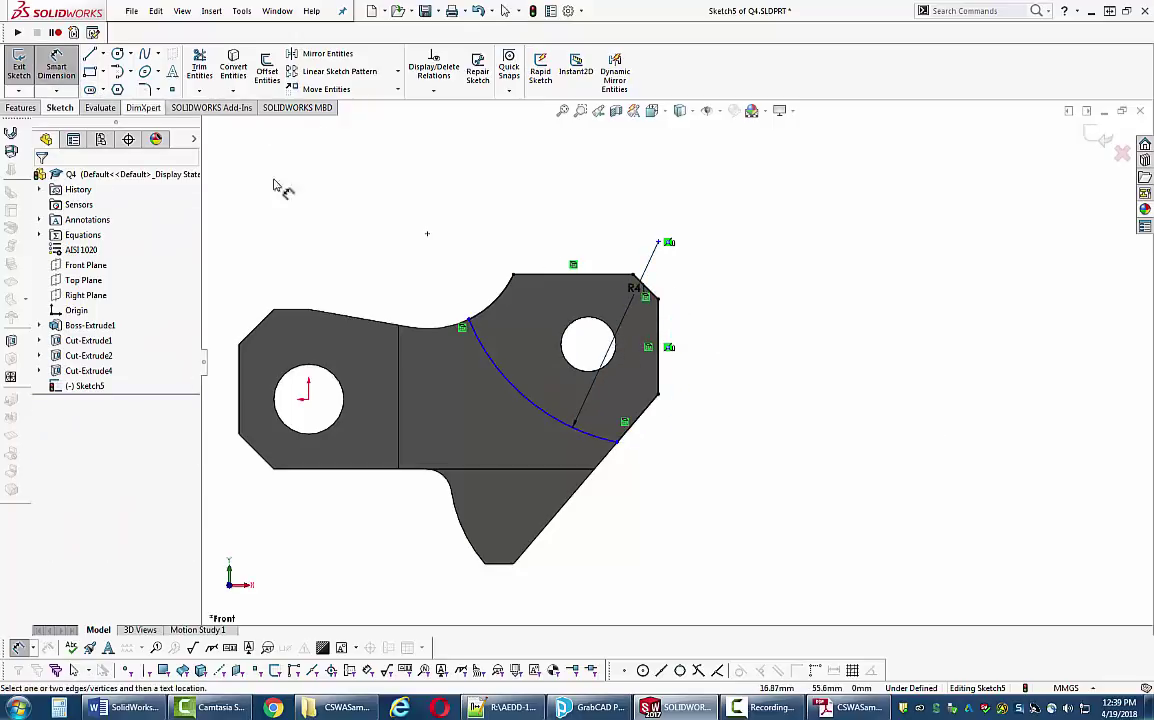
click(612, 278)
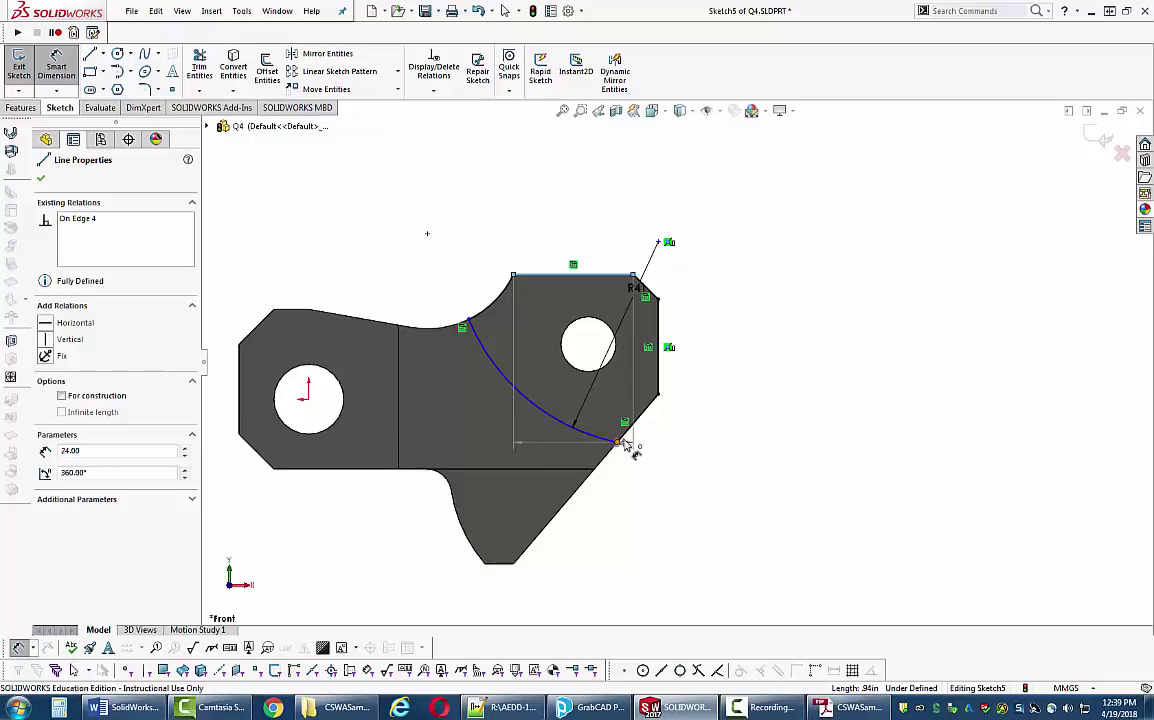
click(619, 442)
click(737, 376)
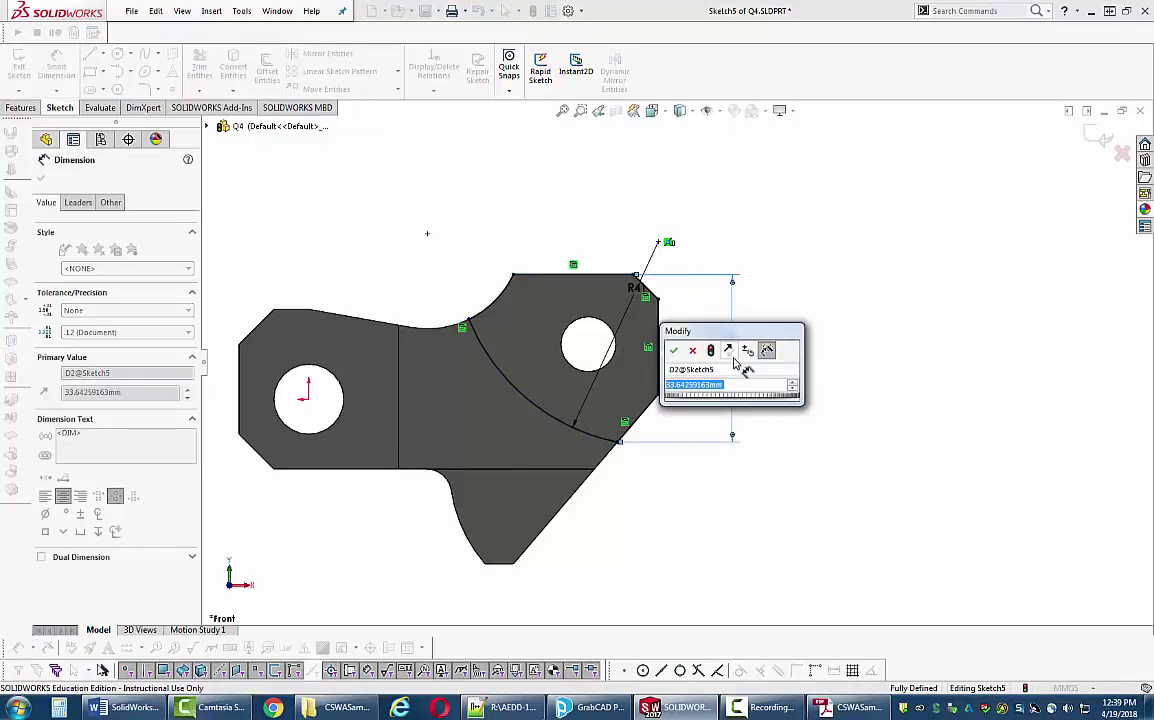
text(36)
key(Return)
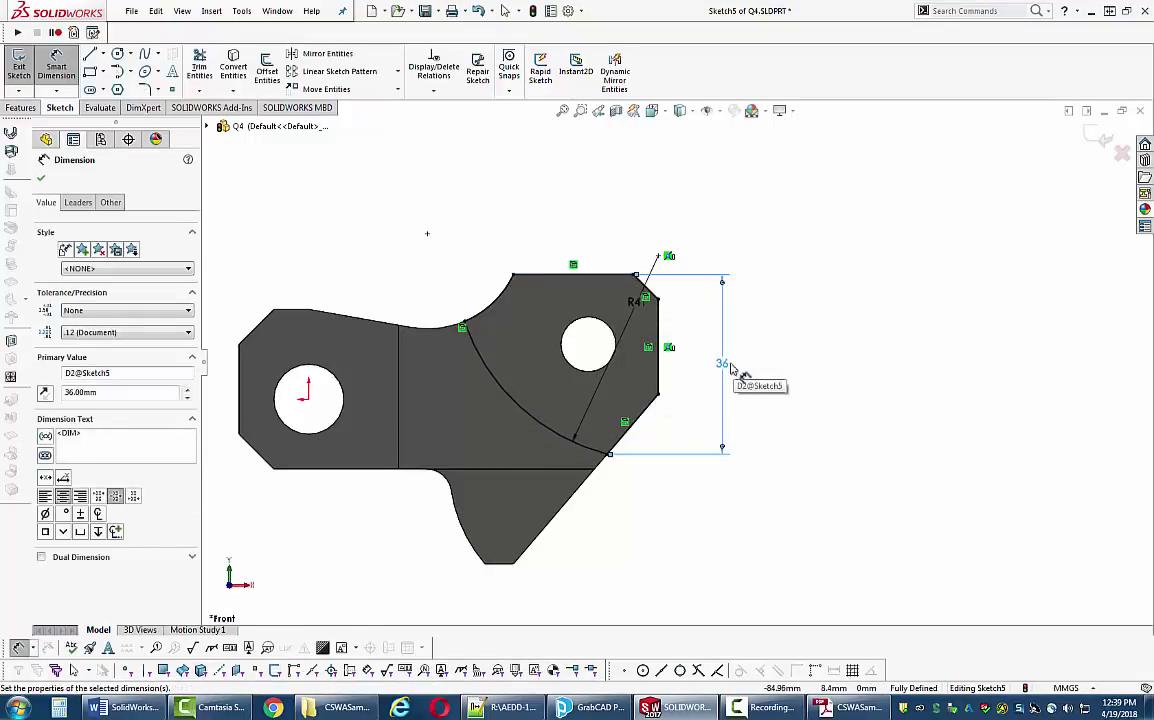
click(738, 497)
scroll(755, 451, up, 3)
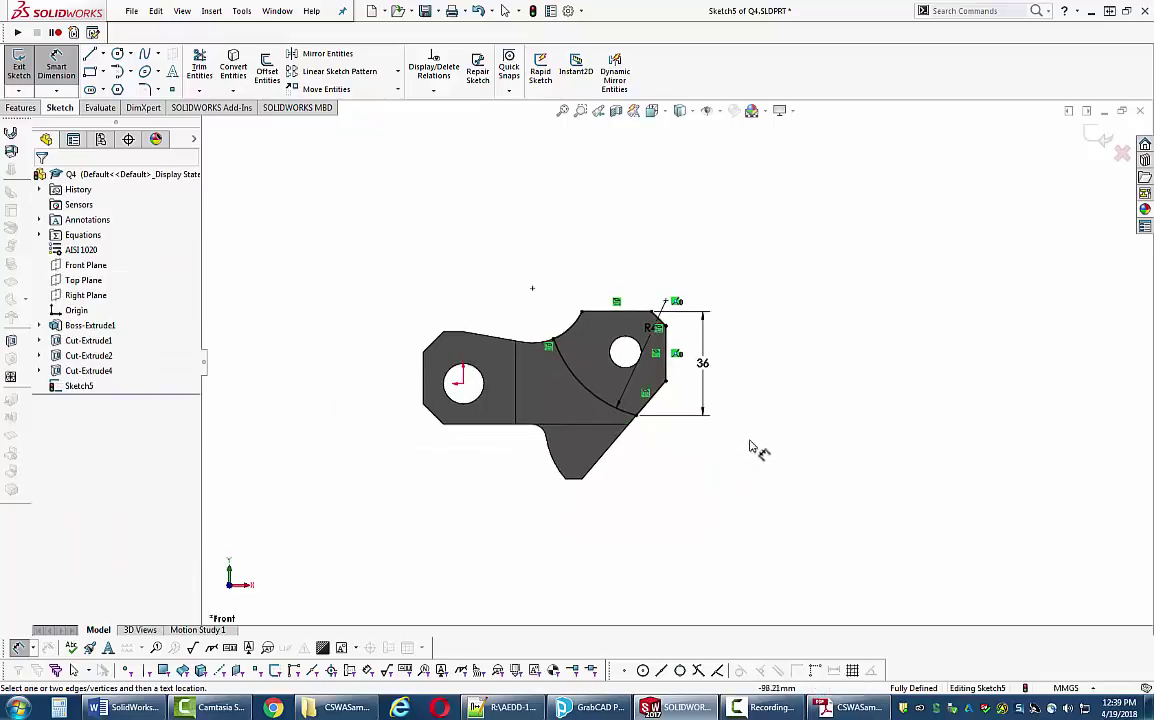
middle_drag(755, 451, 683, 484)
right_drag(683, 484, 680, 420)
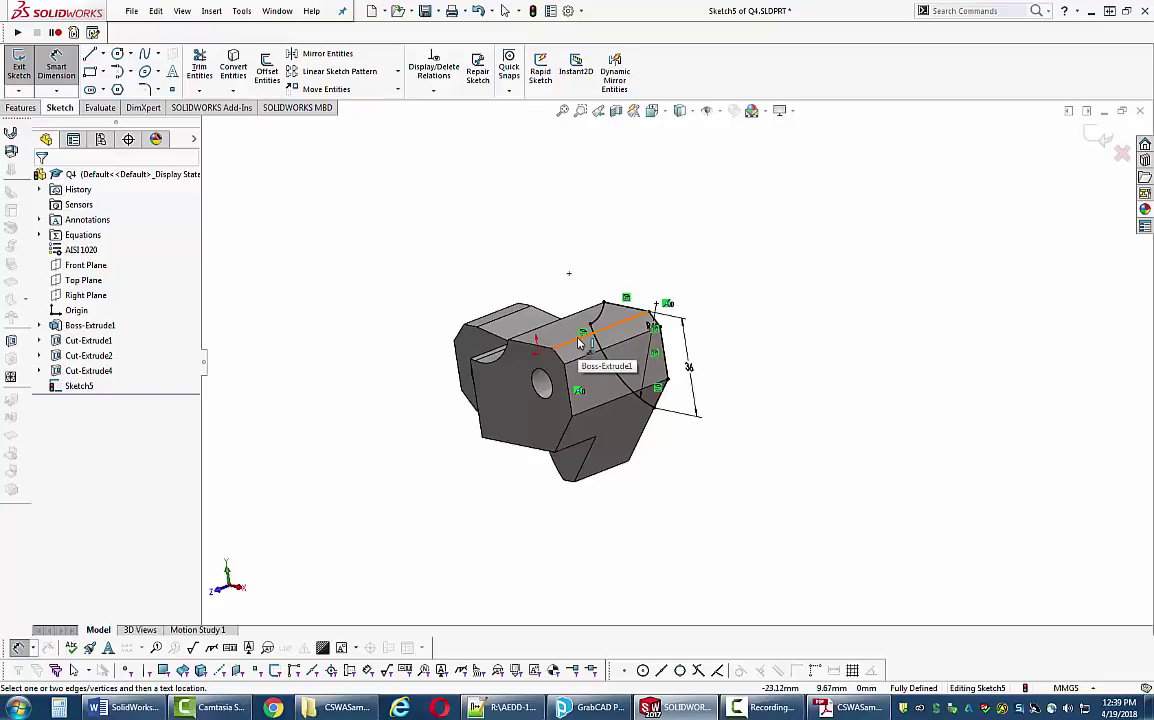
- Start an extruded cut from Sketch5 beginning at a reversed 12 mm offset
click(20, 107)
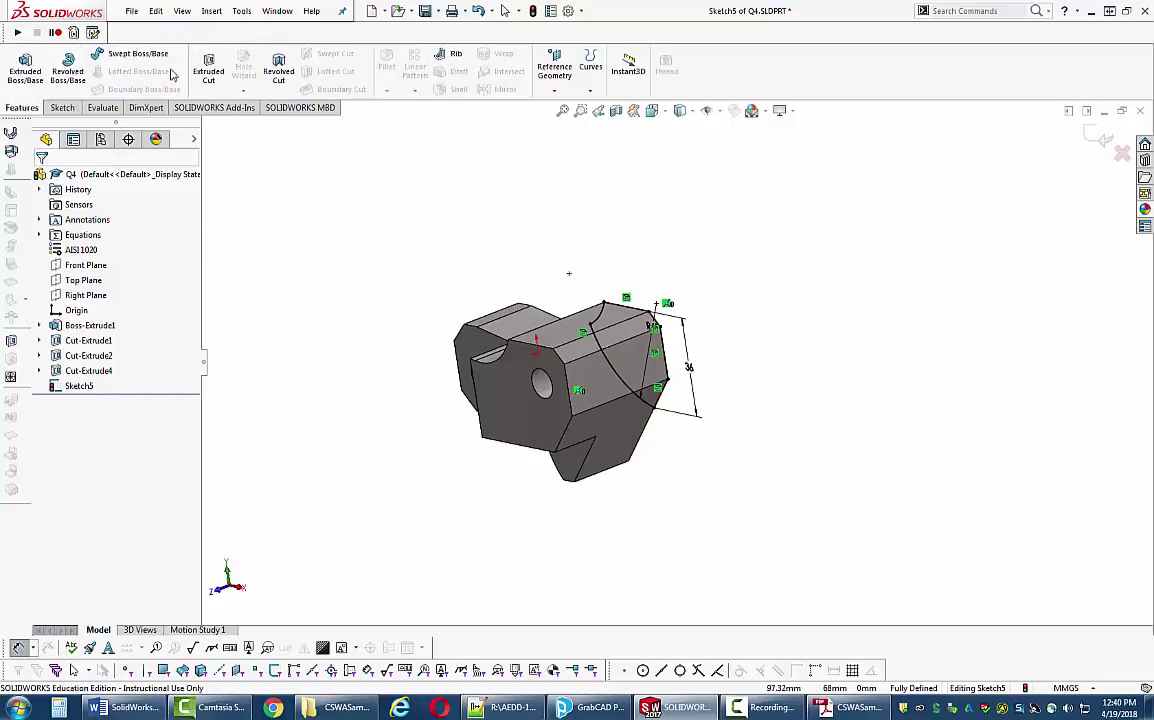
click(208, 68)
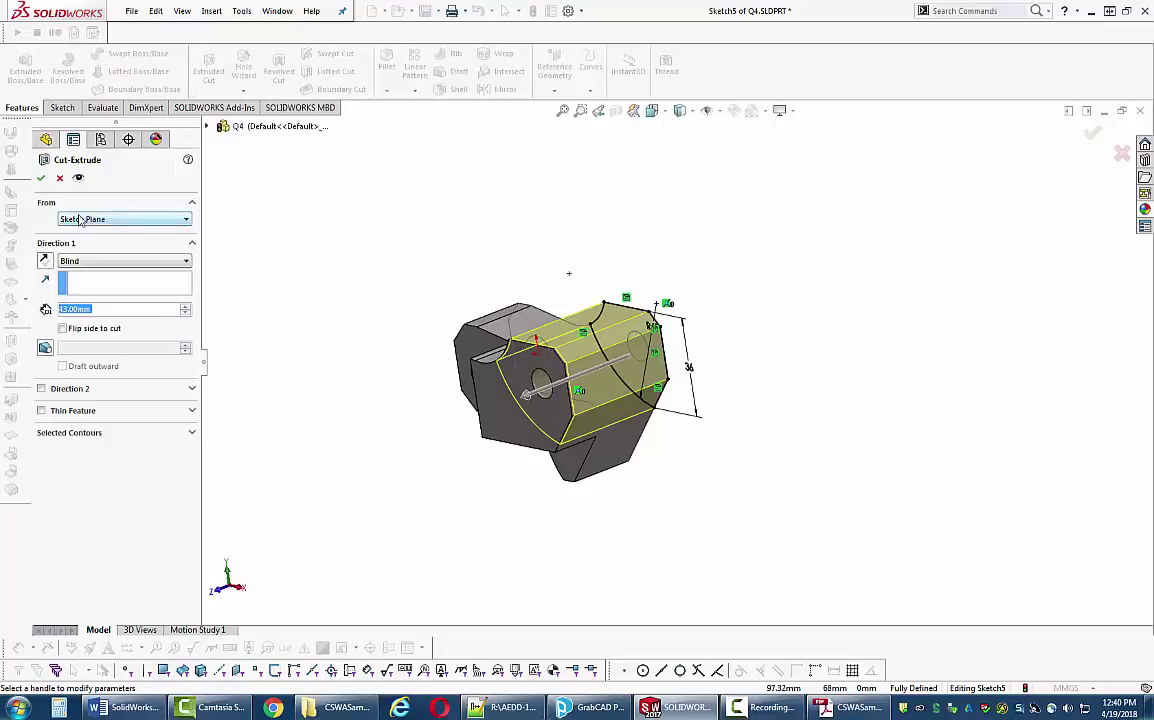
click(185, 220)
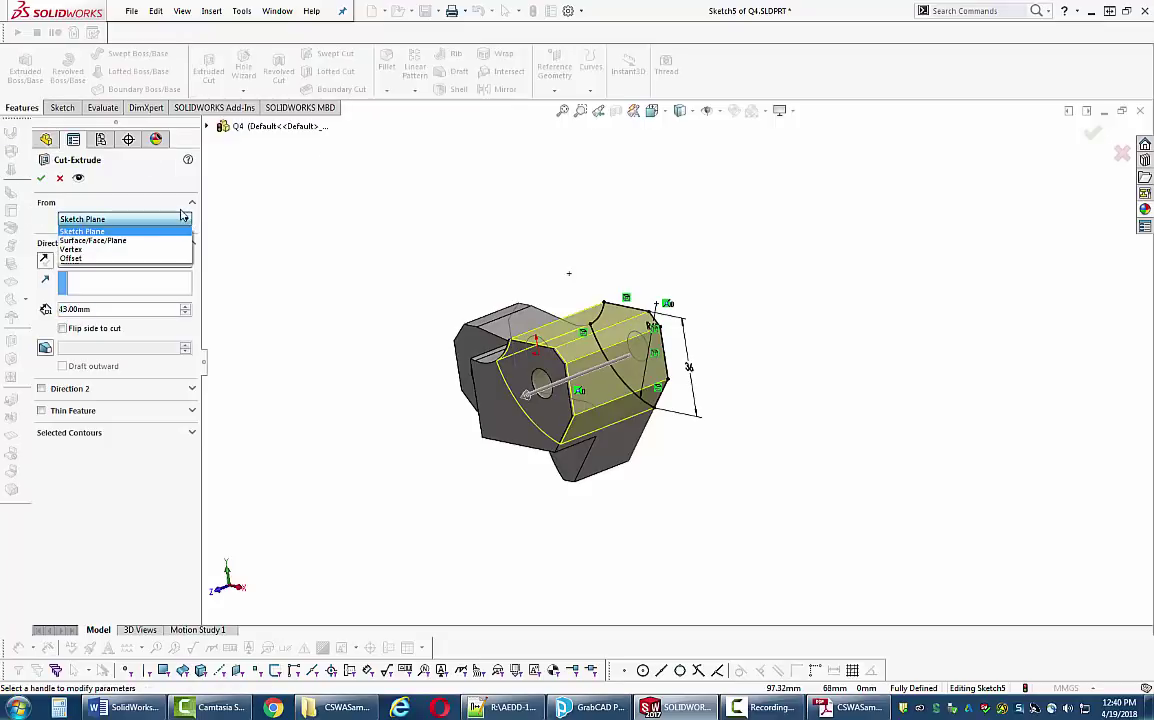
click(88, 258)
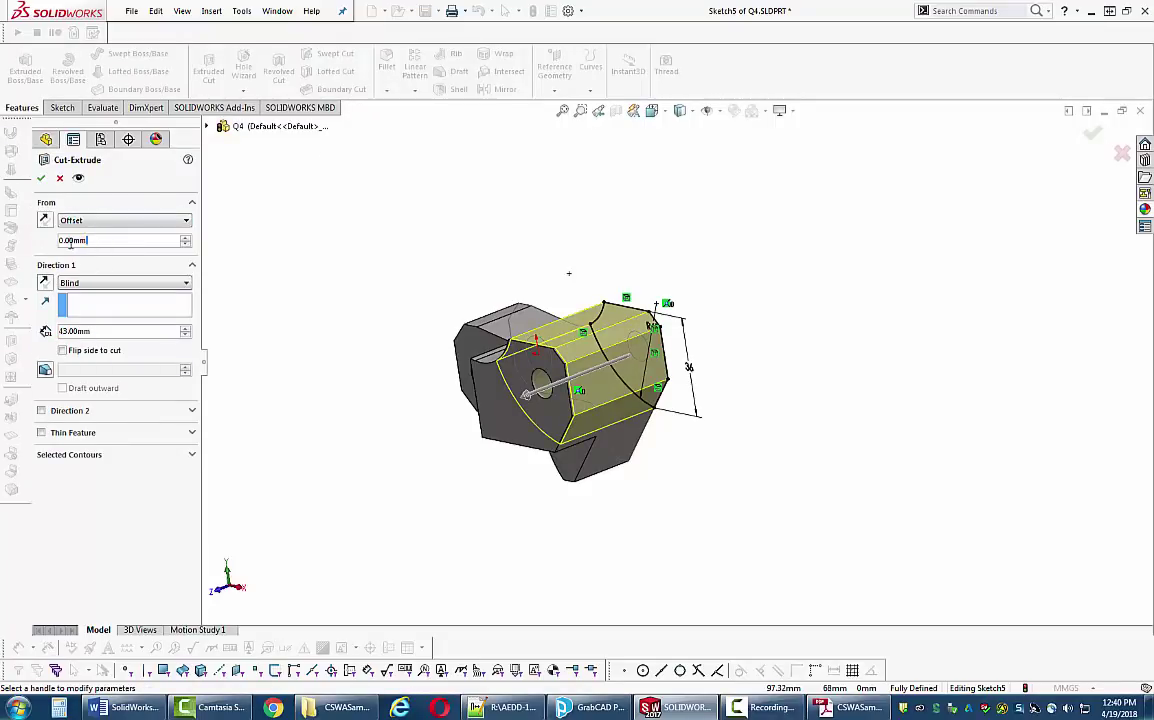
double_click(73, 241)
text(12)
key(Return)
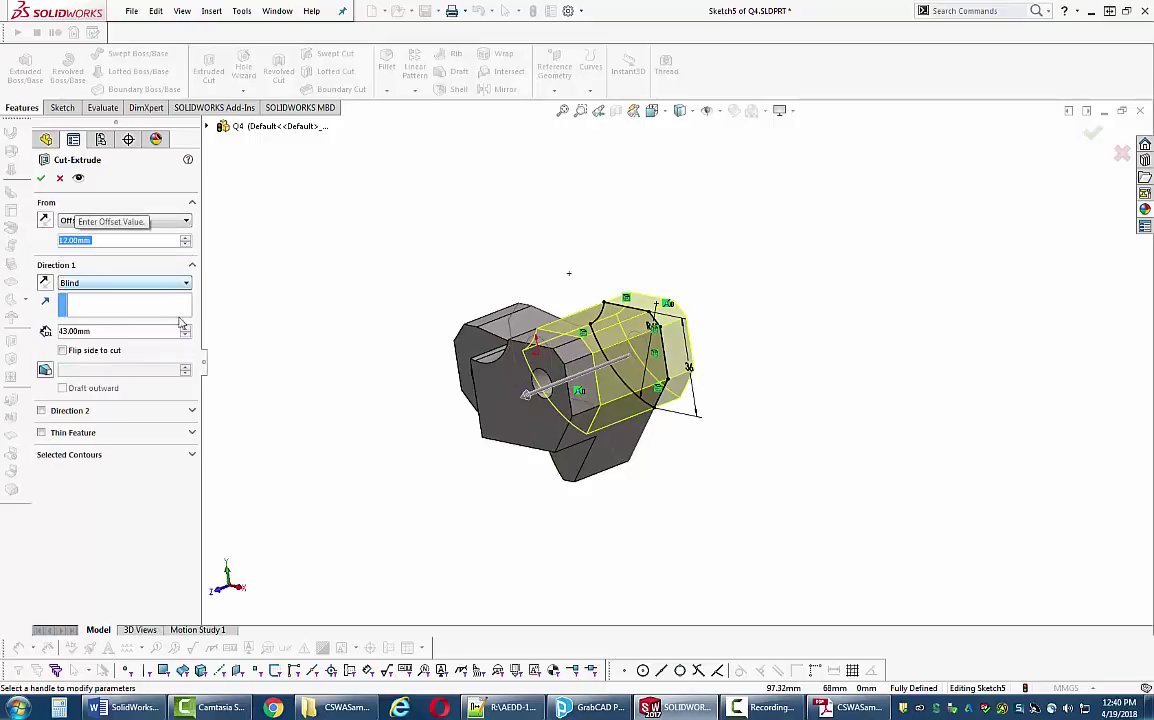
middle_drag(700, 470, 724, 496)
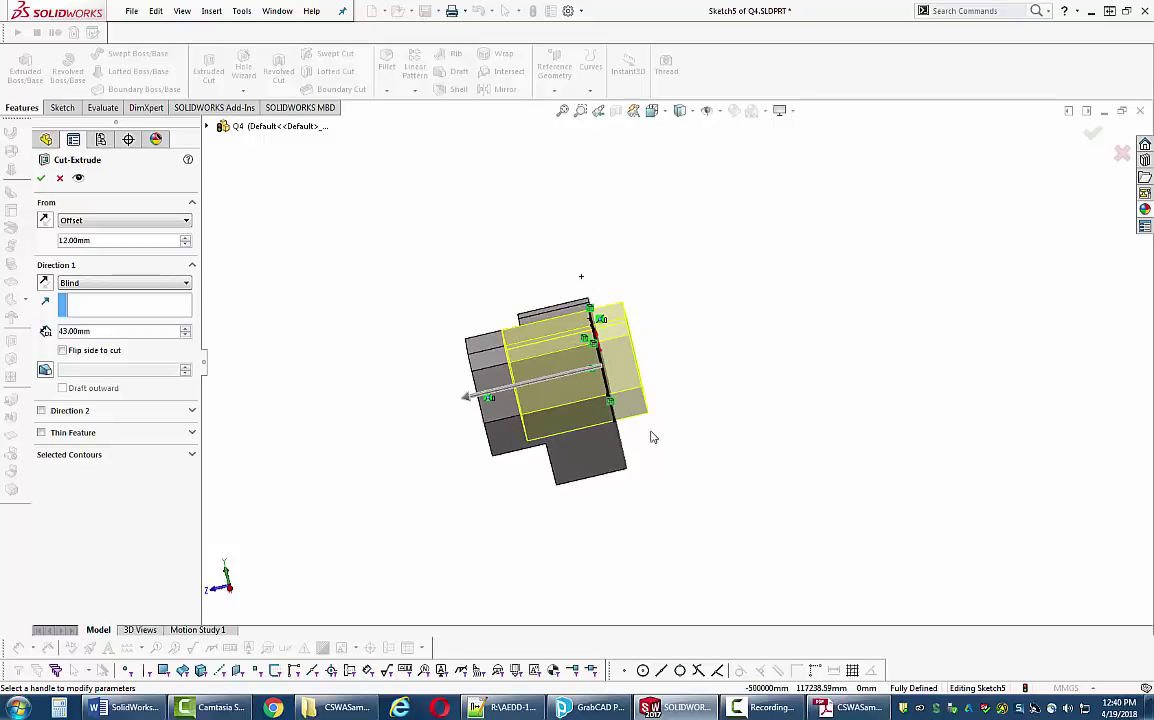
click(44, 220)
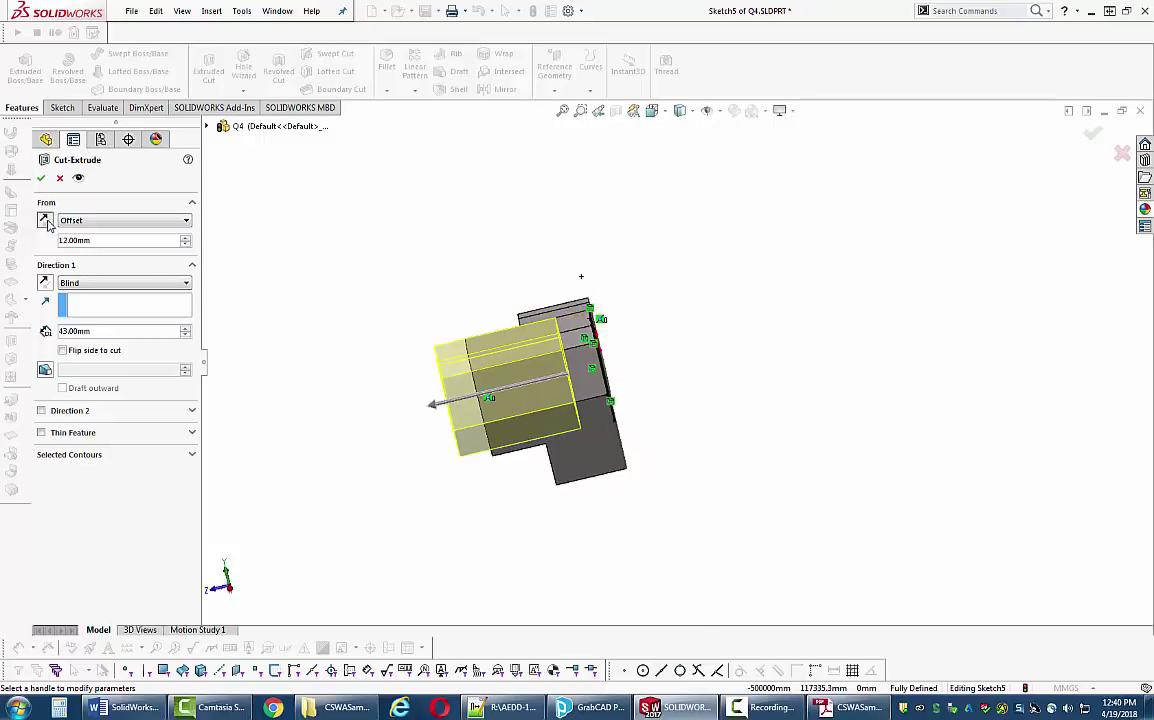
mouse_move(330, 412)
middle_down()
mouse_move(346, 482)
mouse_move(348, 453)
mouse_move(309, 412)
middle_up()
- Set the cut's blind depth to 24 mm and accept it as Cut-Extrude5
double_click(110, 331)
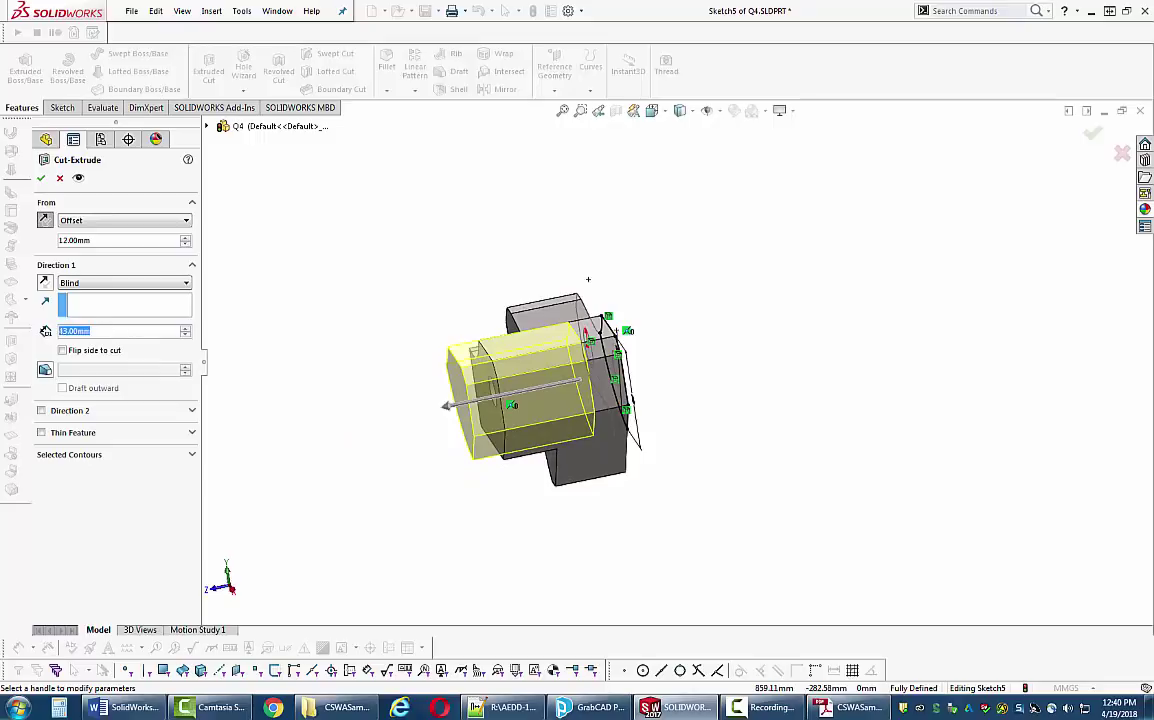
text(24)
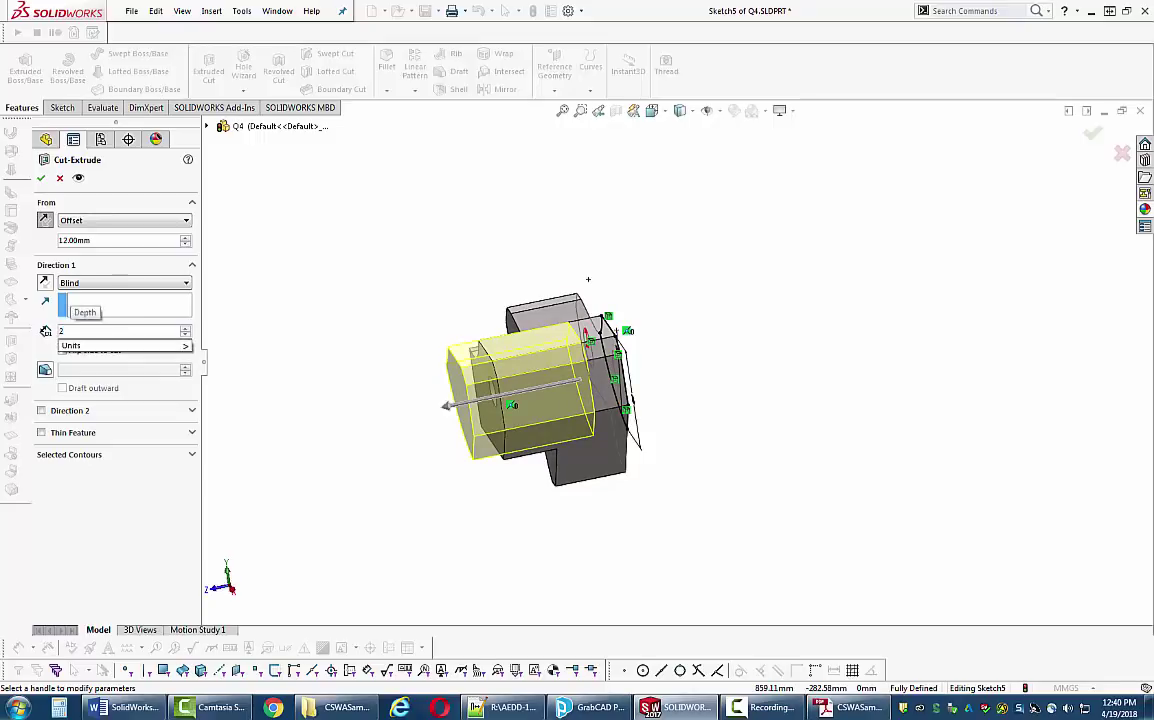
key(Return)
middle_drag(755, 398, 240, 250)
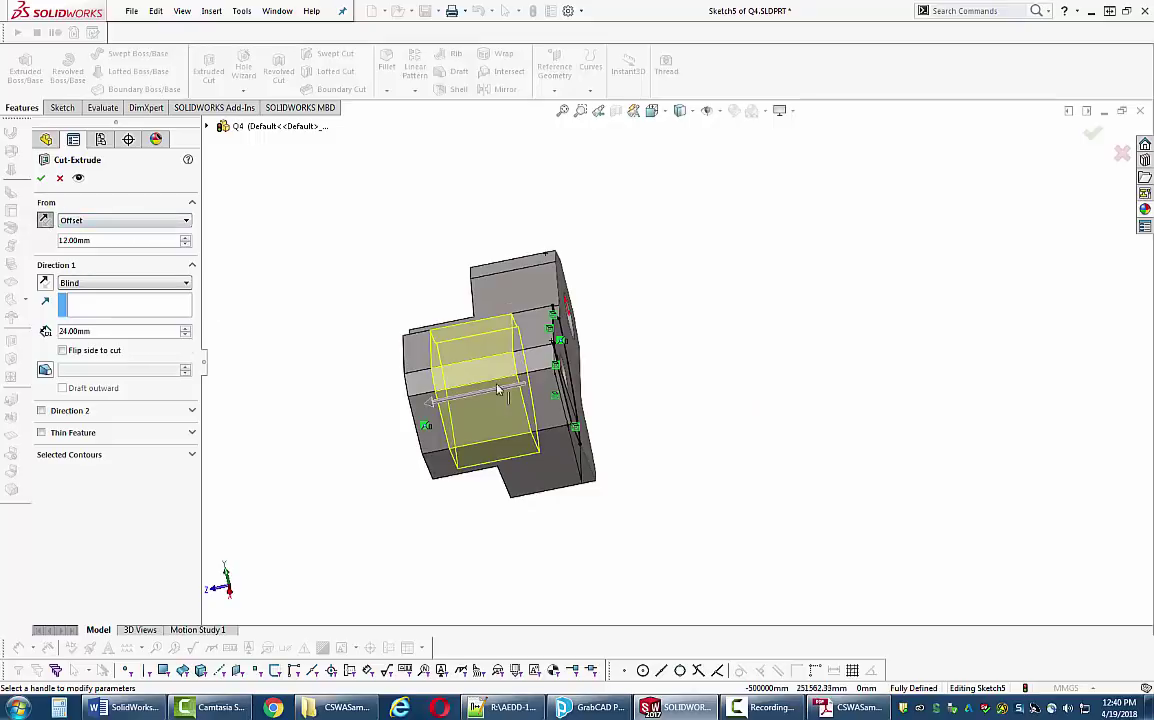
middle_drag(563, 413, 535, 395)
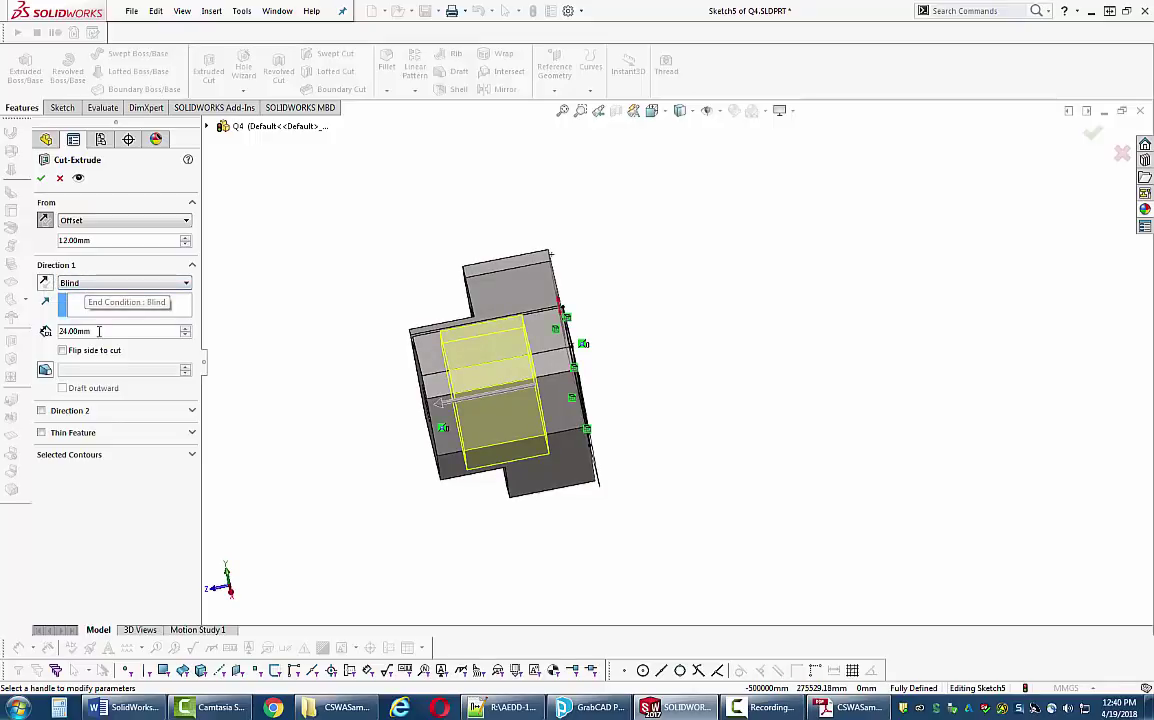
click(41, 177)
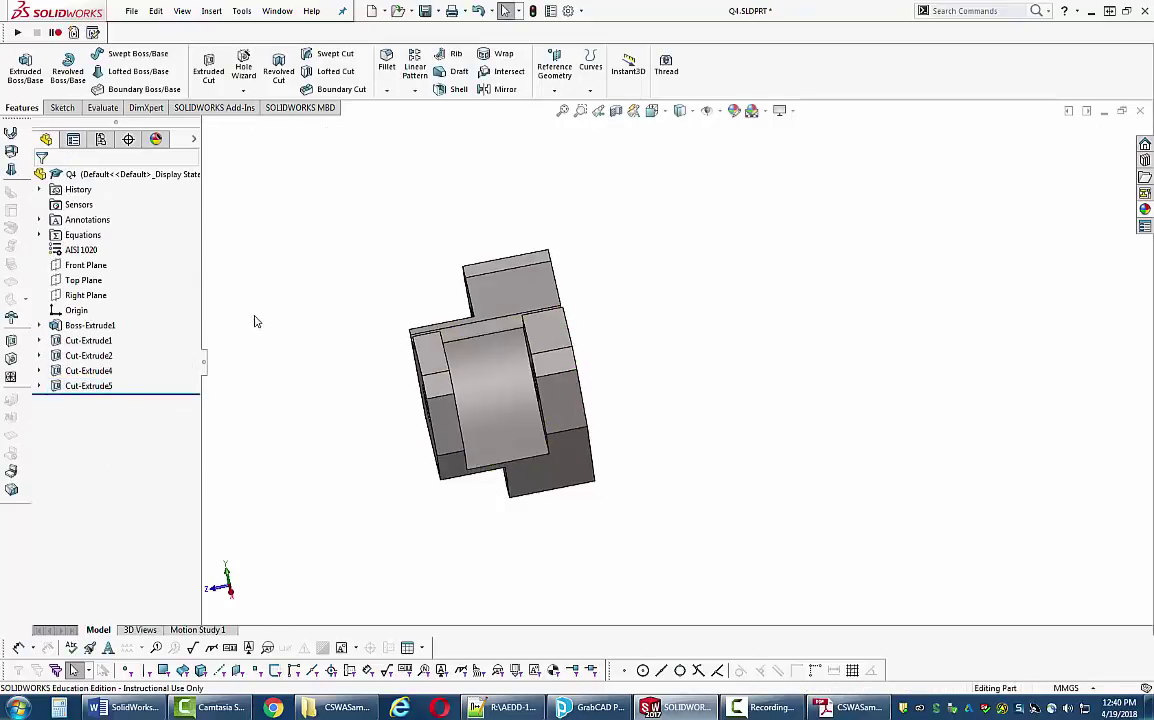
middle_drag(255, 322, 325, 331)
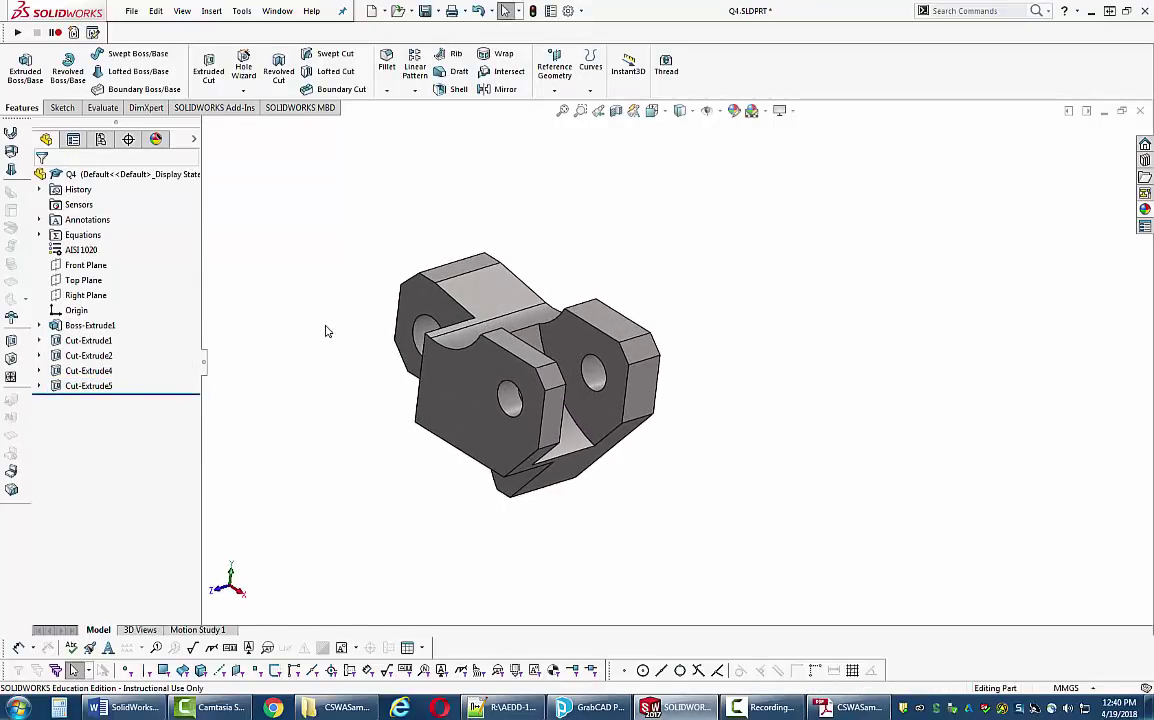
- Inspect the curved recess from the isometric view, then bring the CSWASampleExam PDF forward
key(ctrl+7)
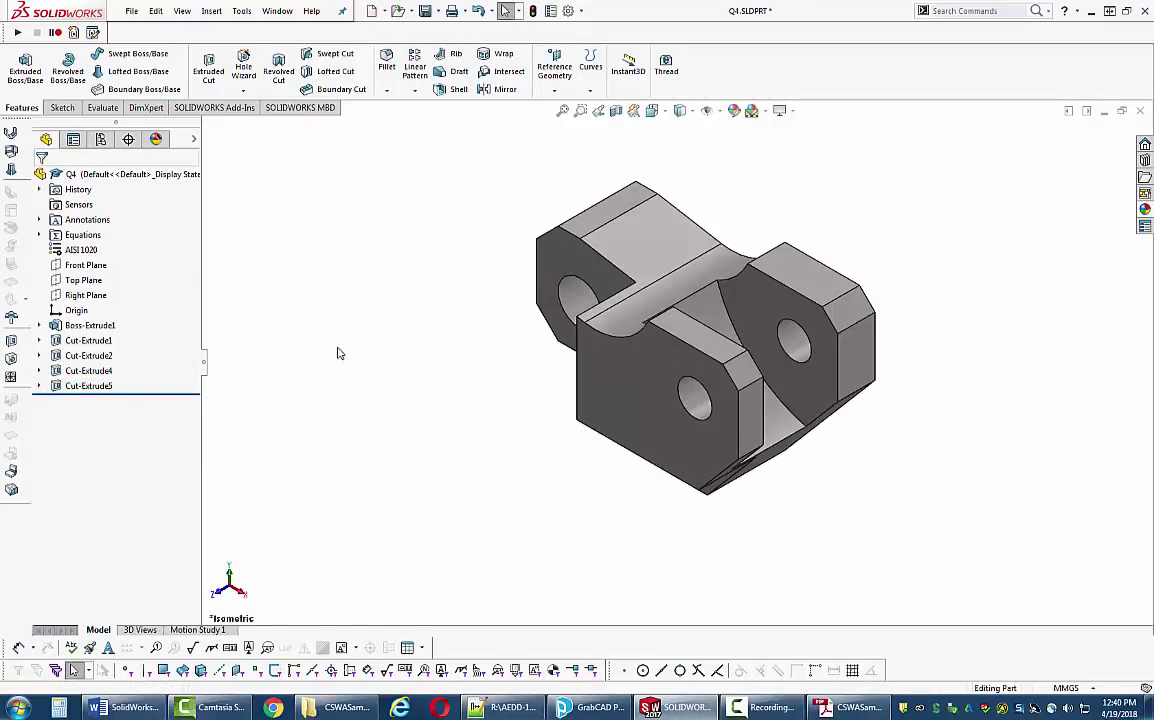
middle_drag(337, 353, 377, 318)
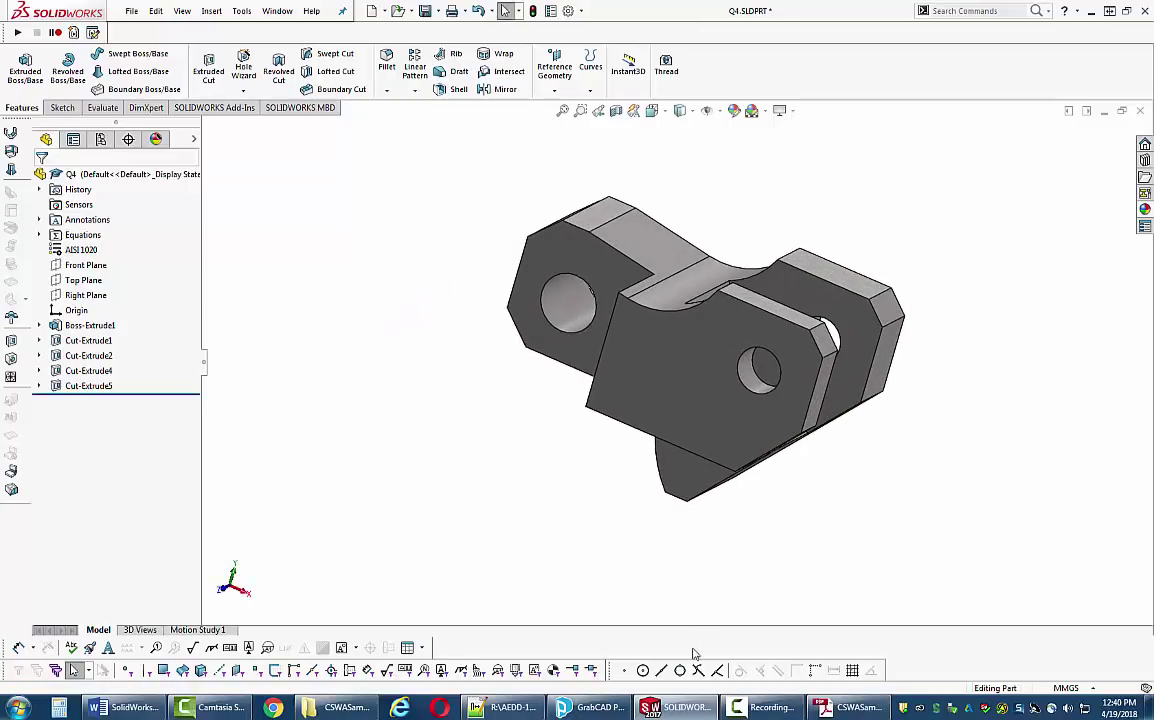
click(851, 709)
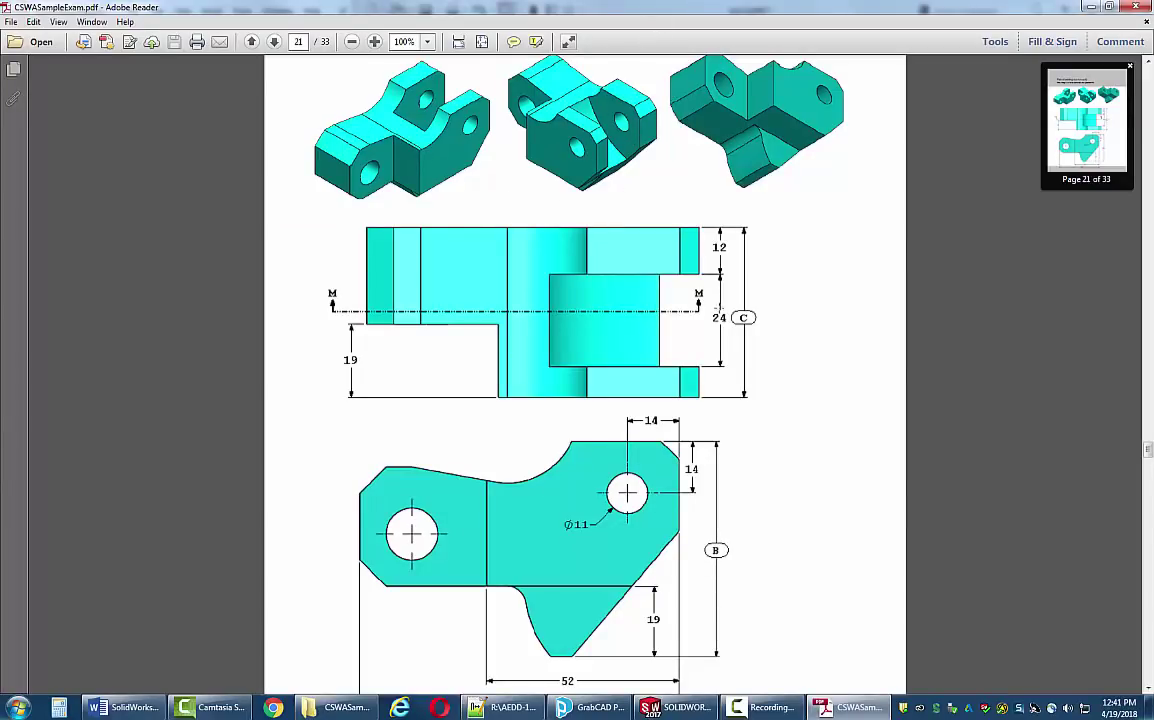
- Read section M-M and Step 3 (A=86, B=58, C=44) on pages 21–23, then return to SOLIDWORKS
scroll(585, 370, down, 5)
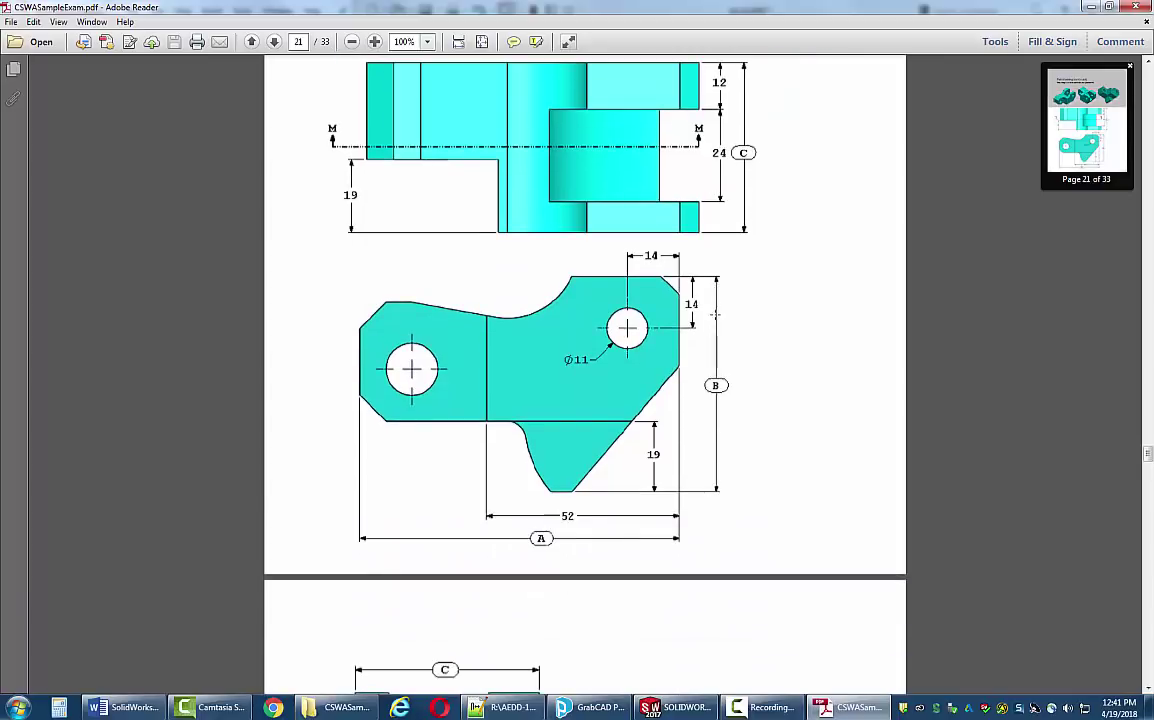
scroll(716, 320, down, 9)
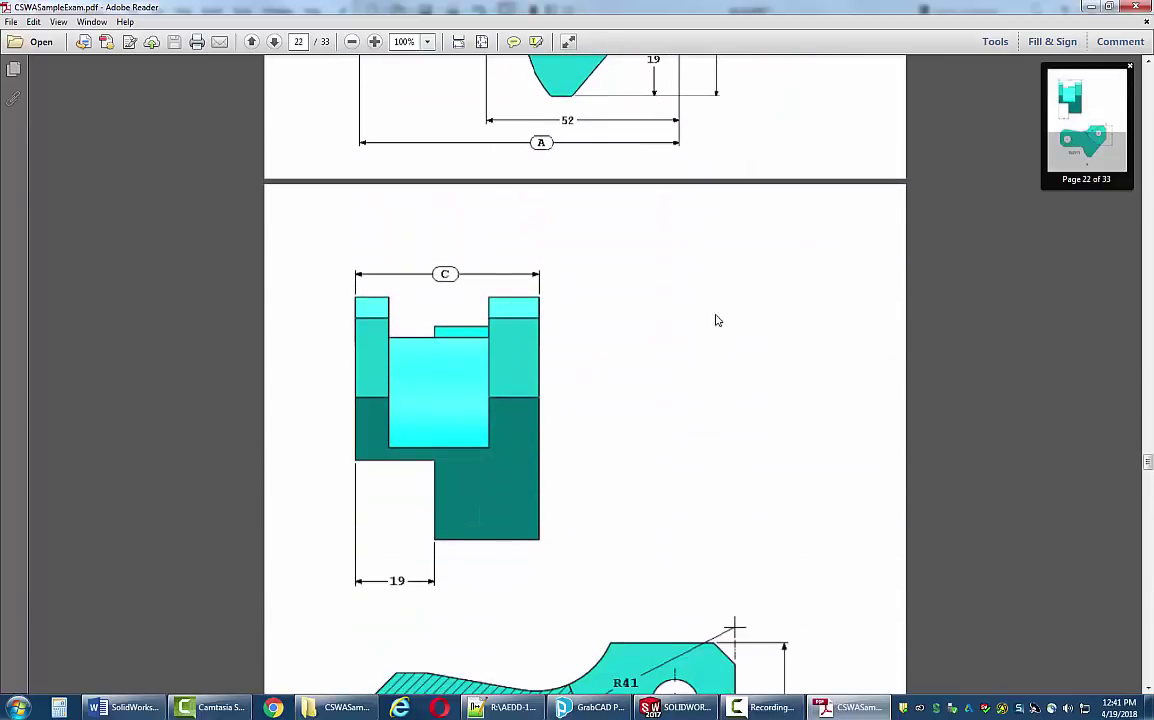
scroll(716, 320, down, 12)
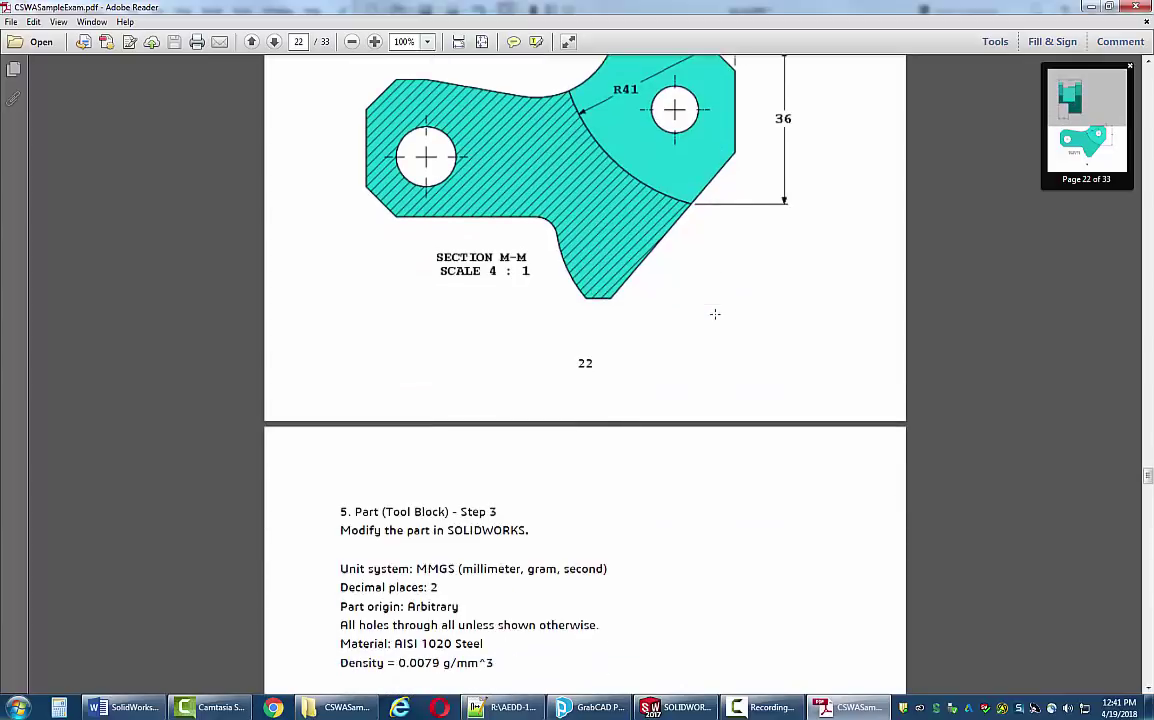
scroll(716, 320, down, 2)
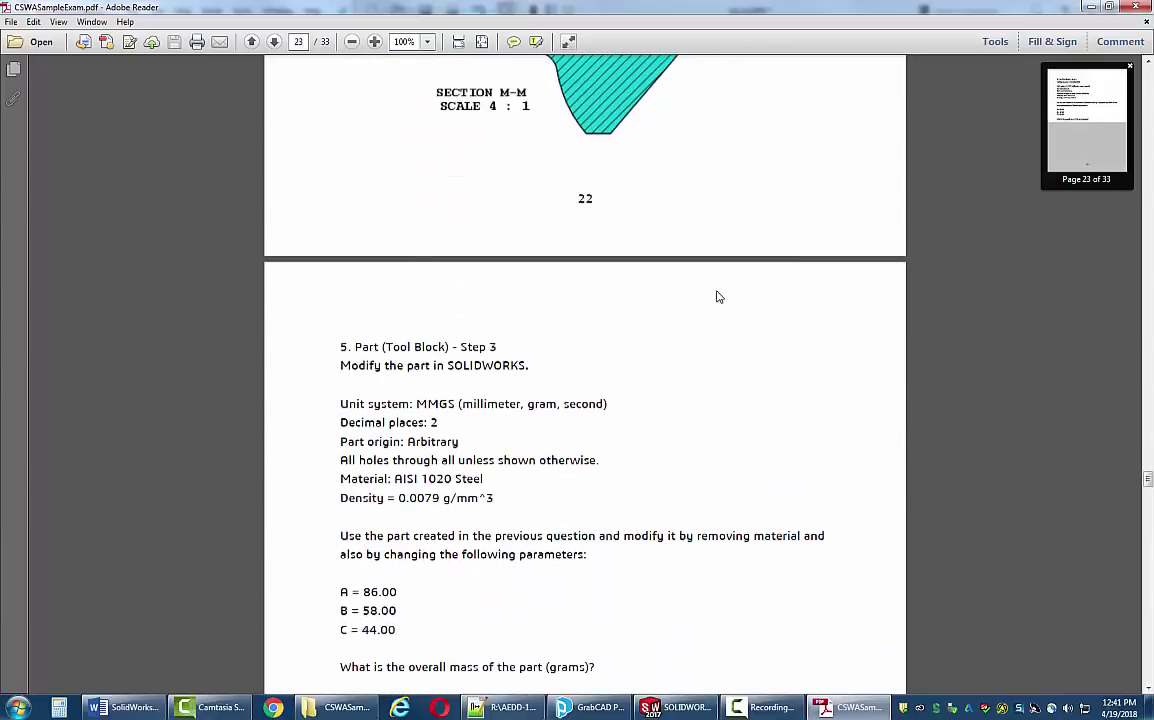
scroll(709, 317, down, 6)
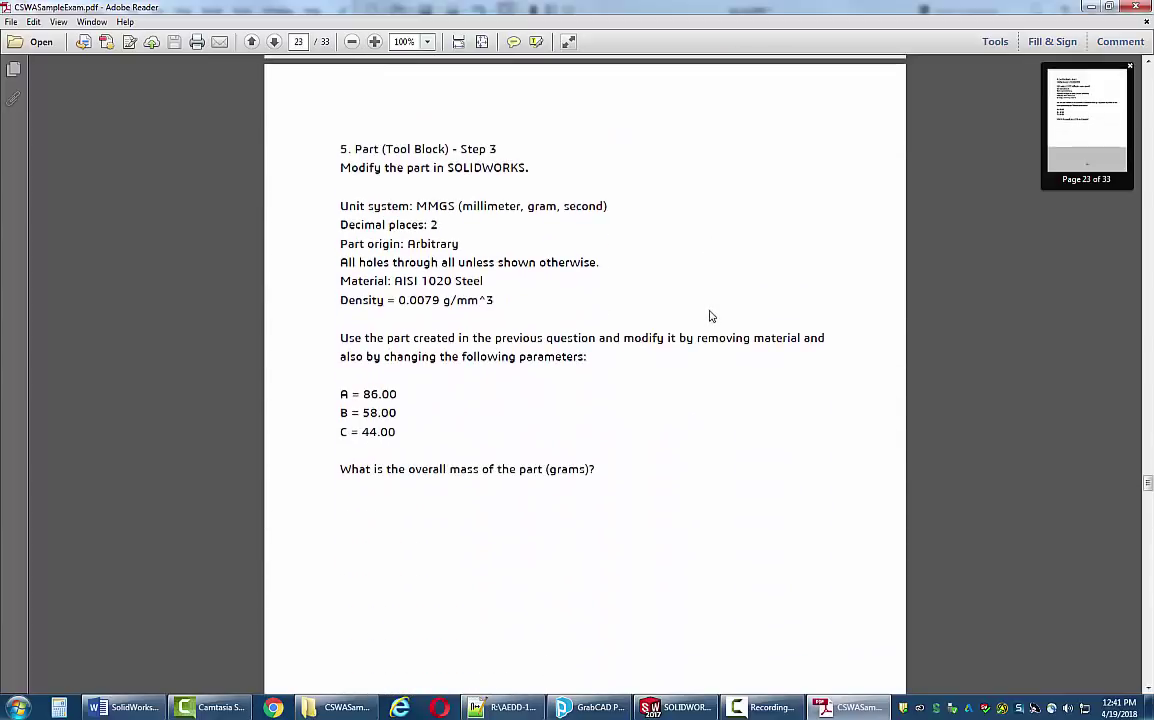
scroll(511, 508, up, 1)
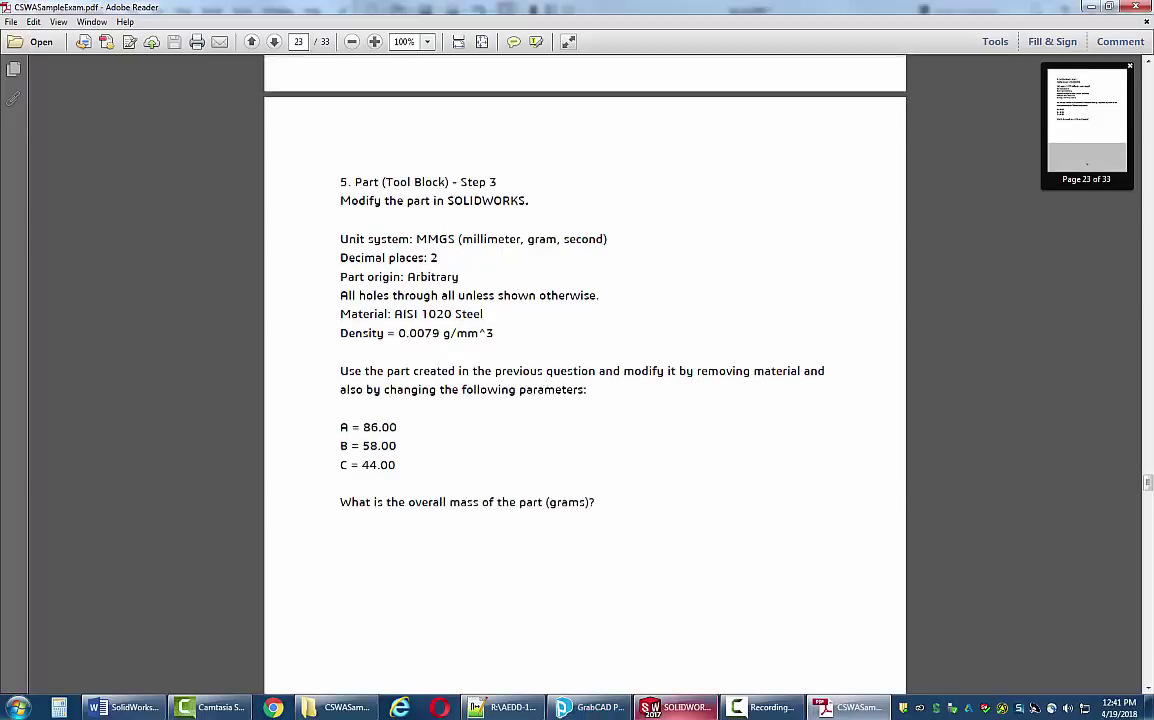
click(700, 708)
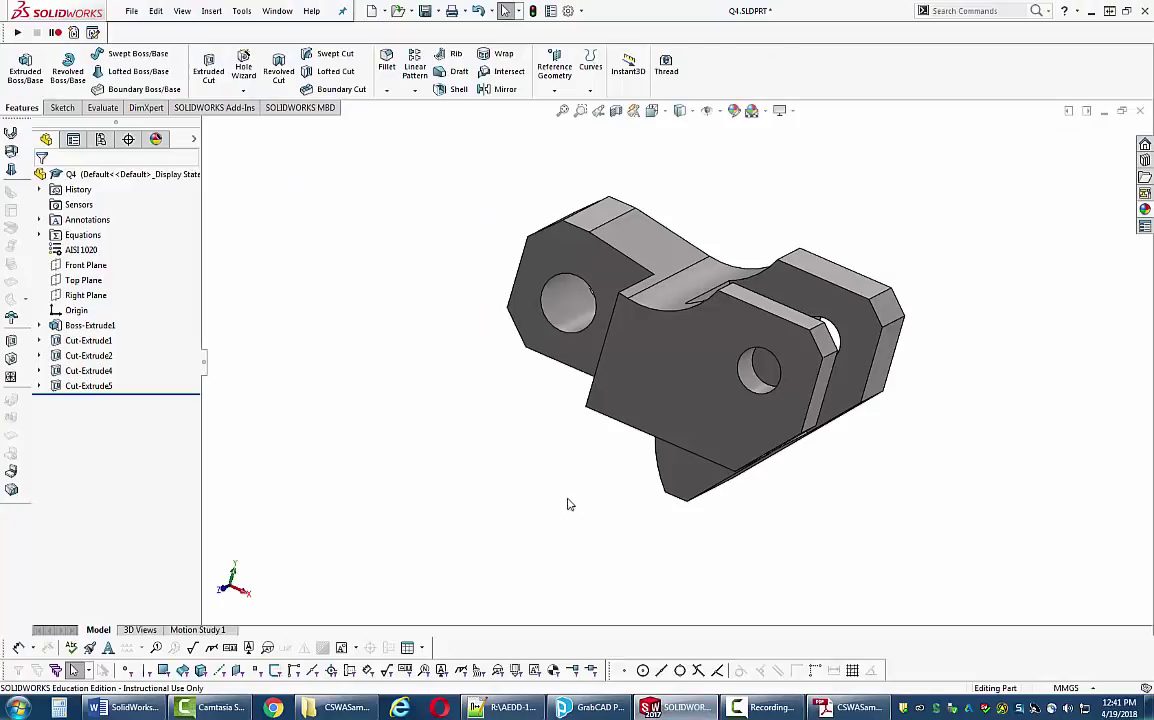
- Check the tool block's mass of 618.60 grams in isometric view, then return to the exam PDF
right_drag(560, 474, 549, 478)
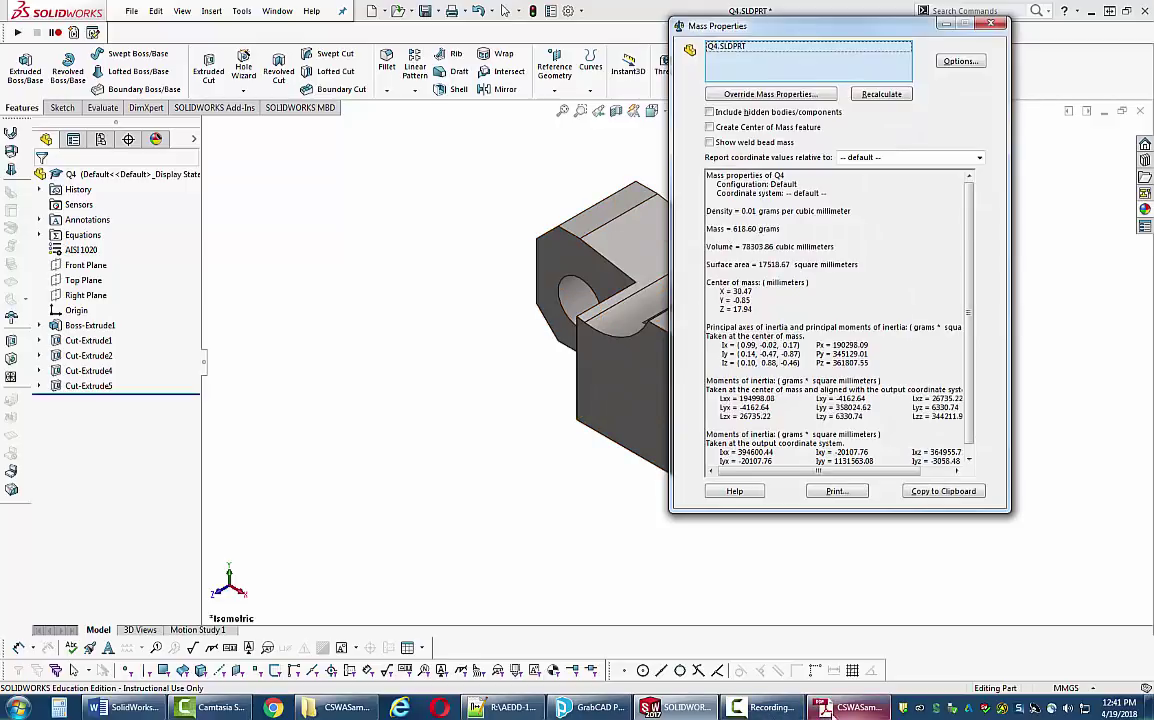
click(823, 710)
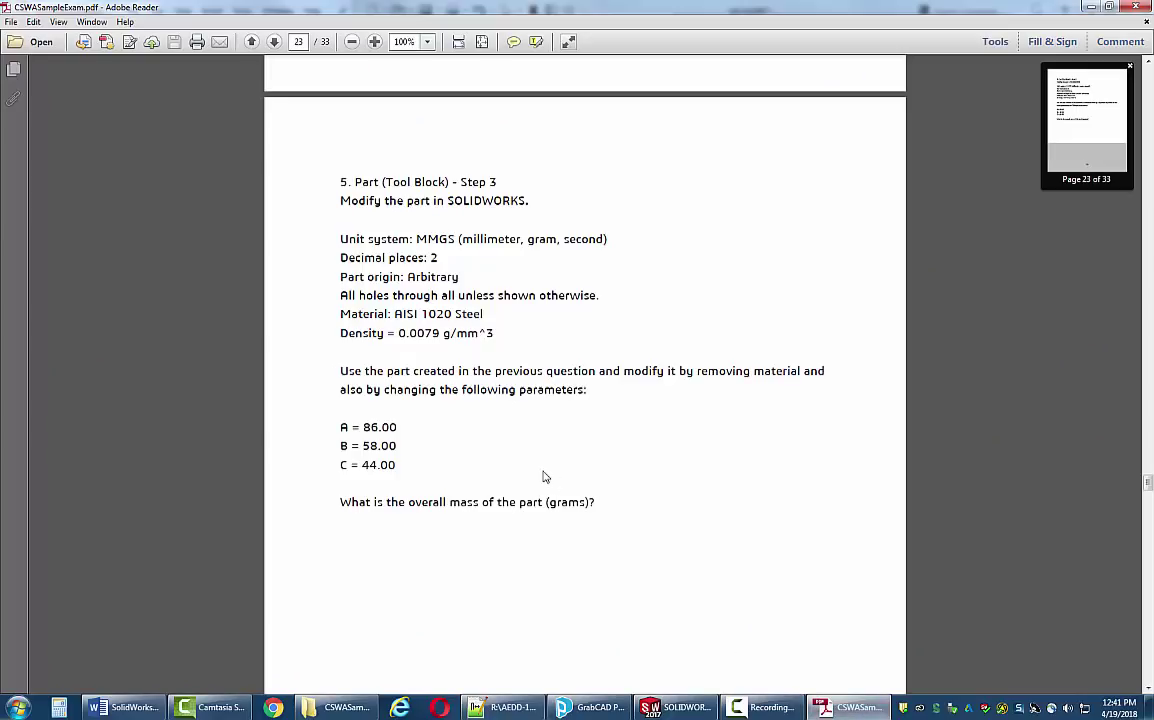
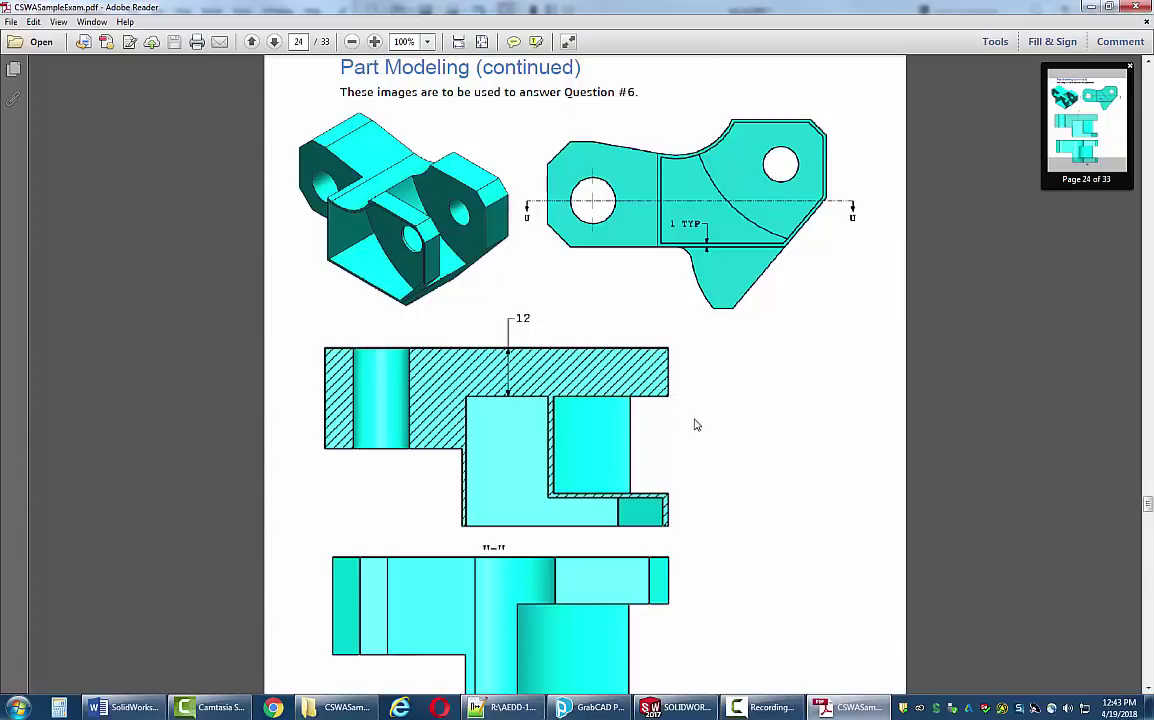
- Read the Question 6 pocket text on page 25, then return to the Q4 part zoomed to fit
scroll(697, 425, down, 1)
scroll(697, 425, down, 1)
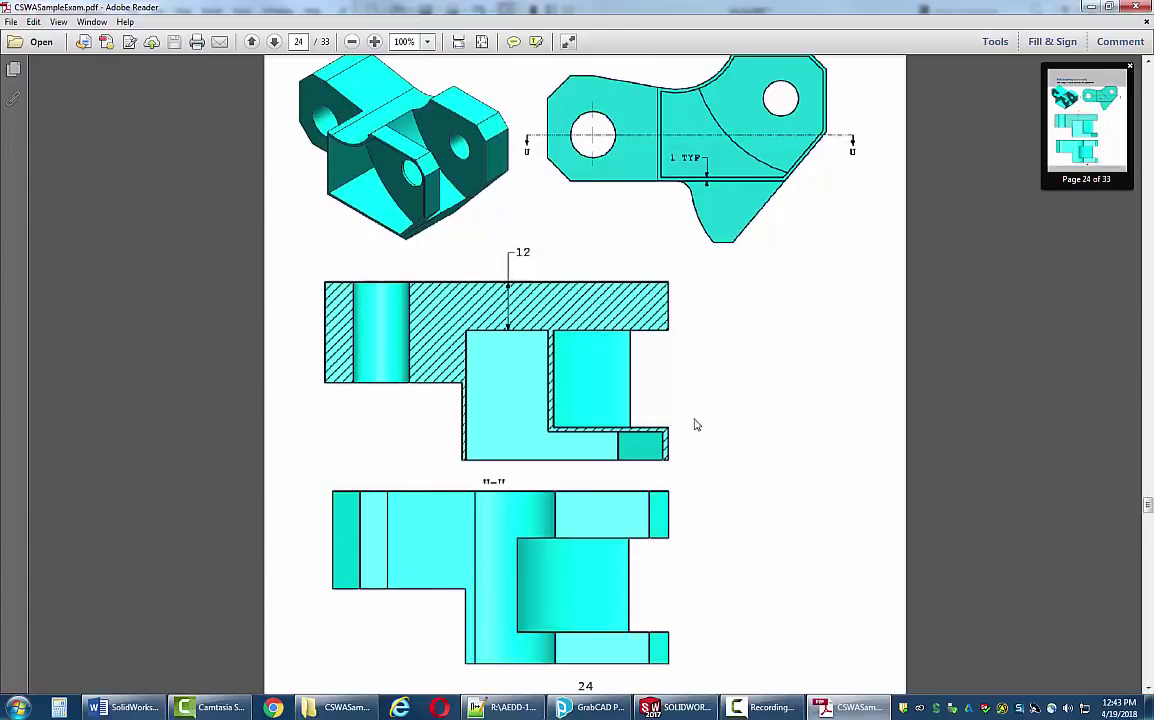
scroll(697, 425, down, 12)
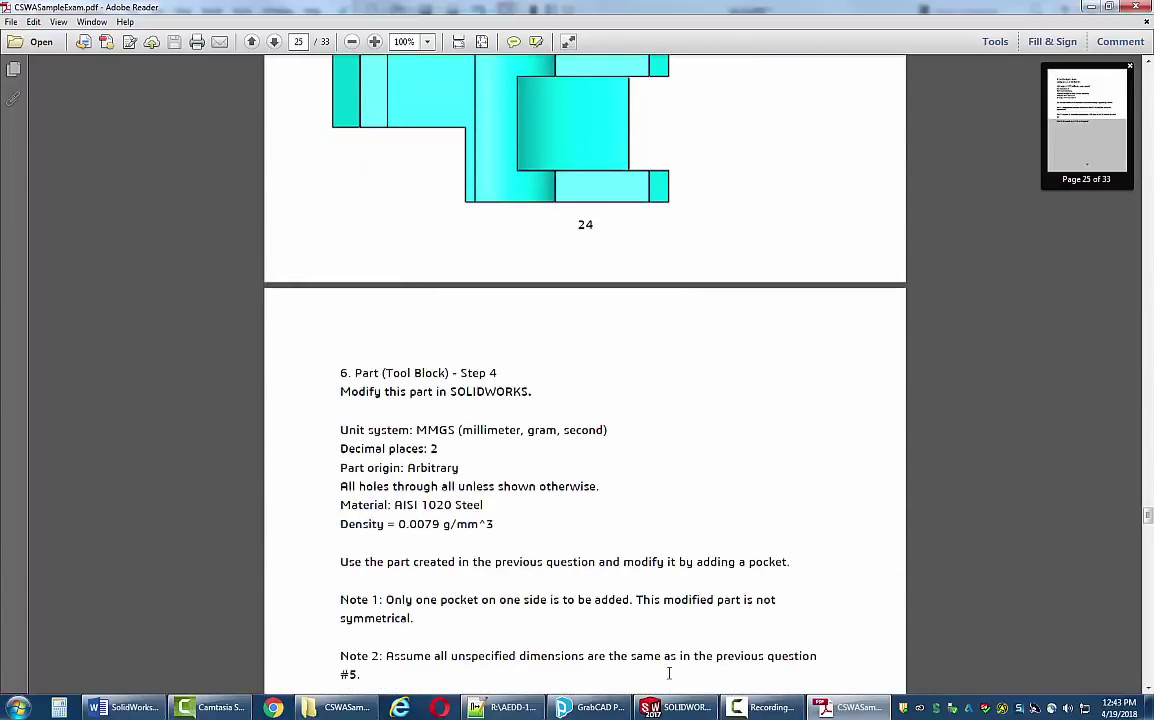
click(677, 707)
key(z)
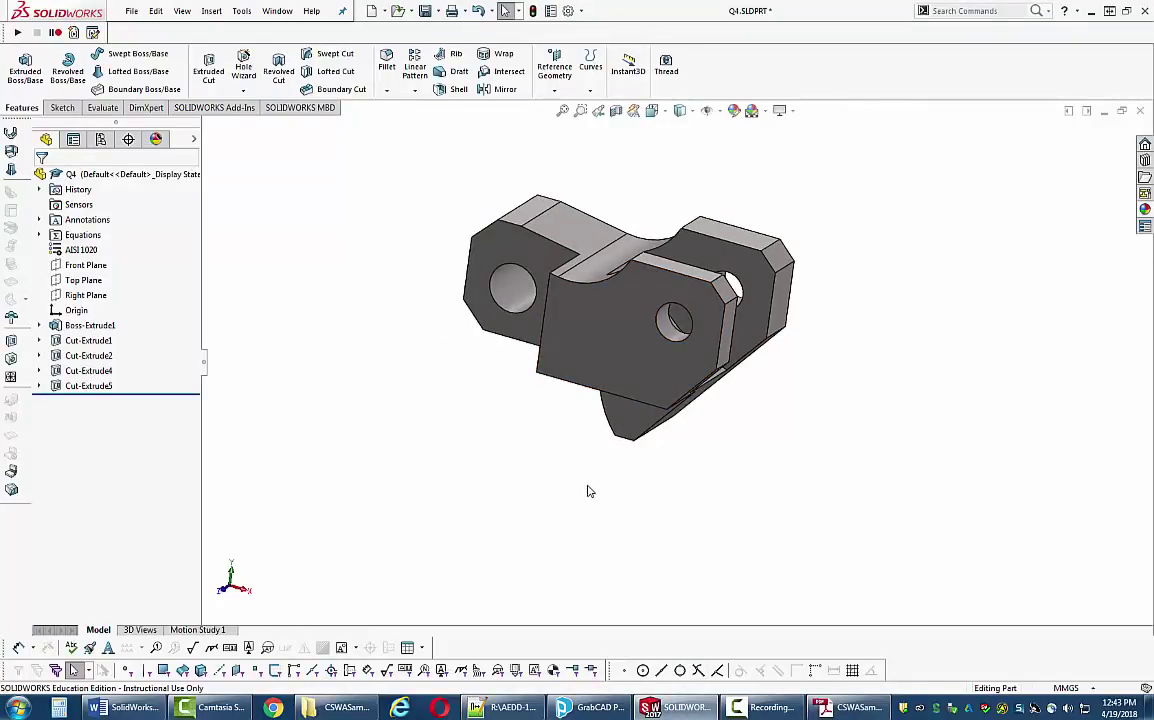
- Open Sketch6 on the tool block's front face, leaving Convert Entities cancelled
scroll(610, 381, down, 2)
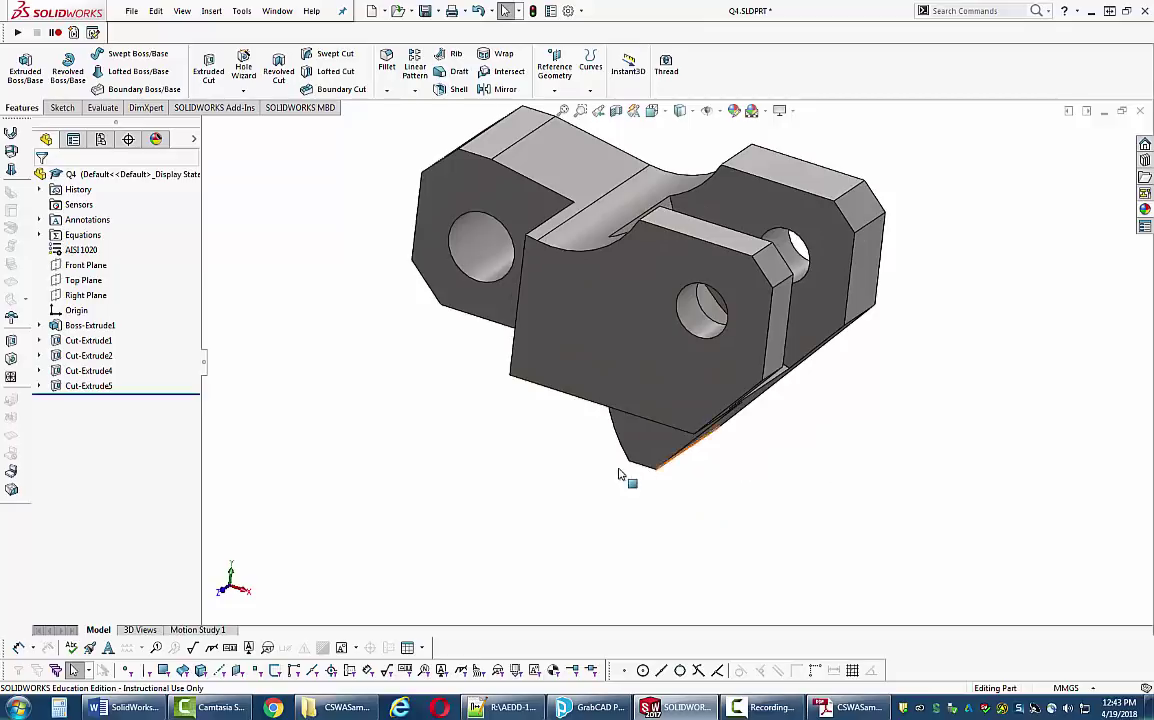
click(63, 106)
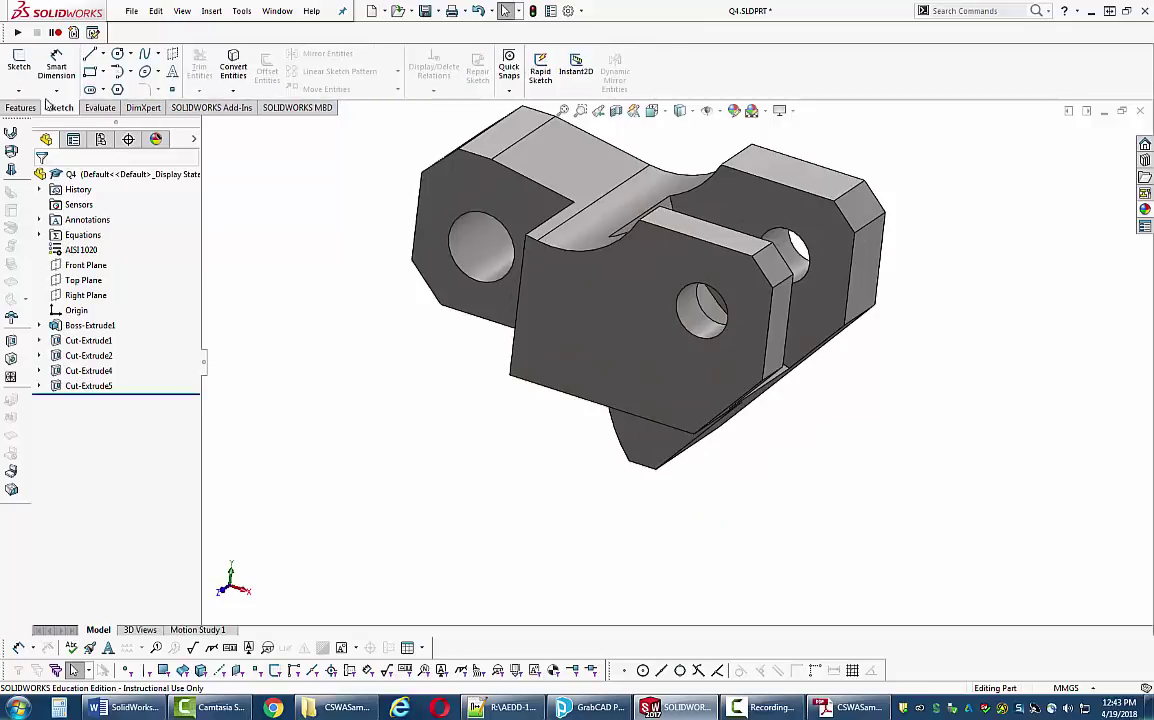
click(19, 62)
click(598, 325)
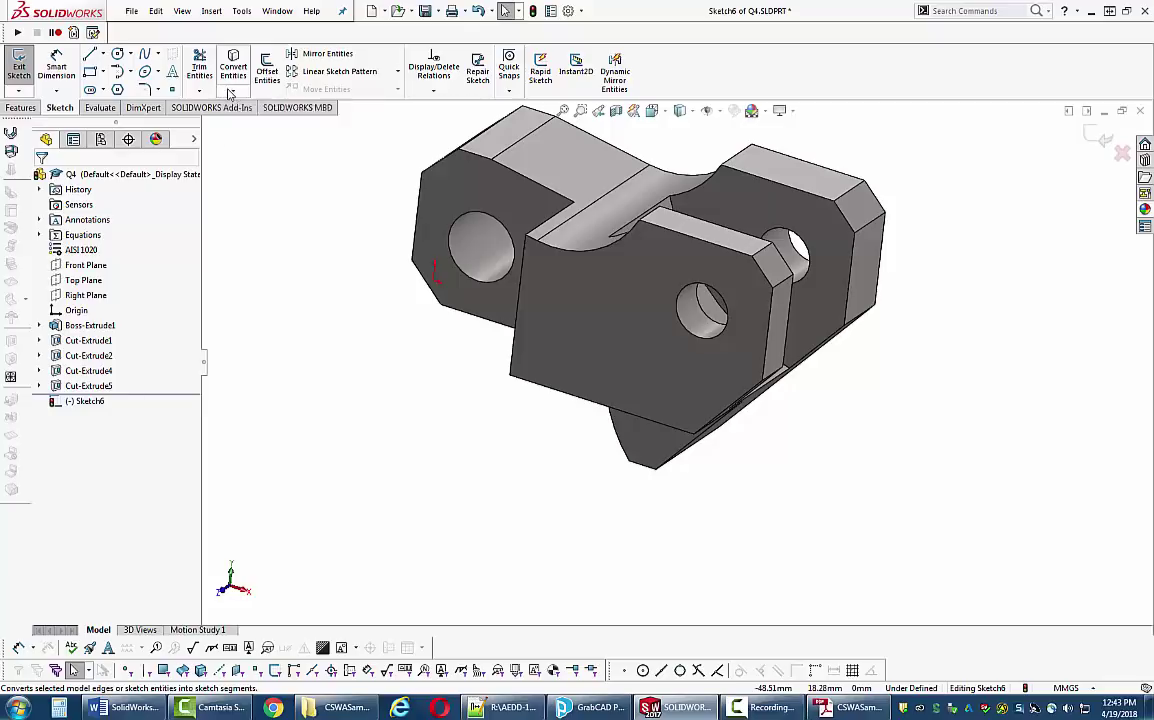
click(229, 91)
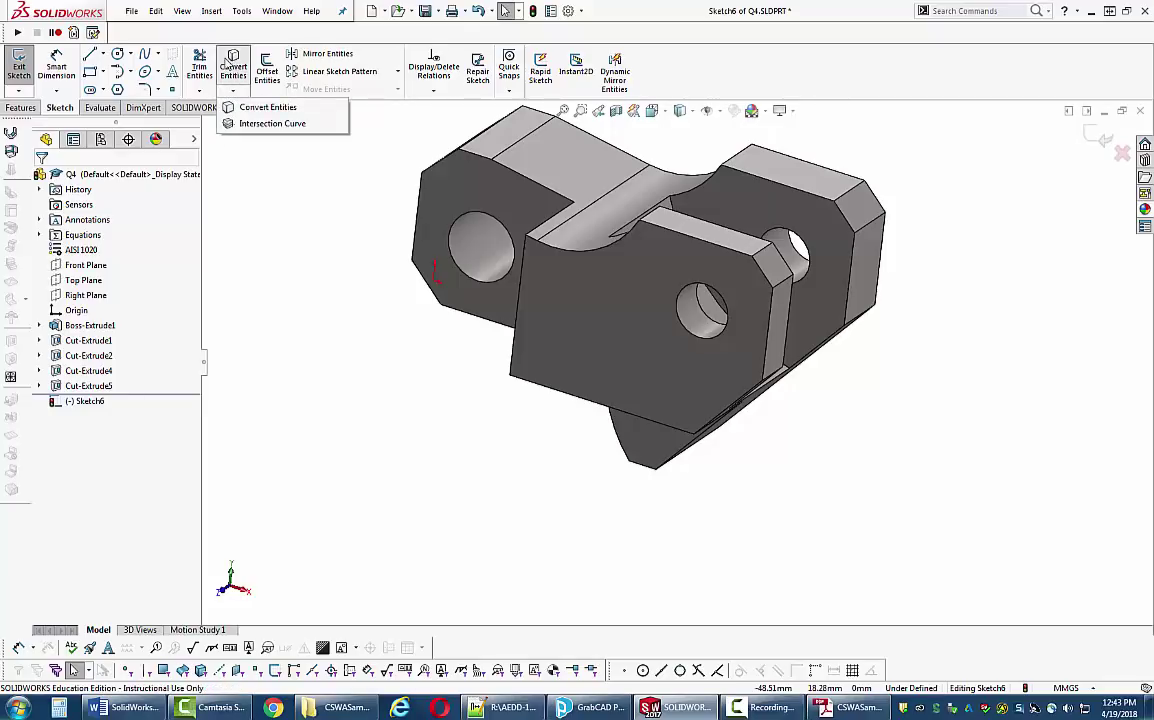
click(226, 64)
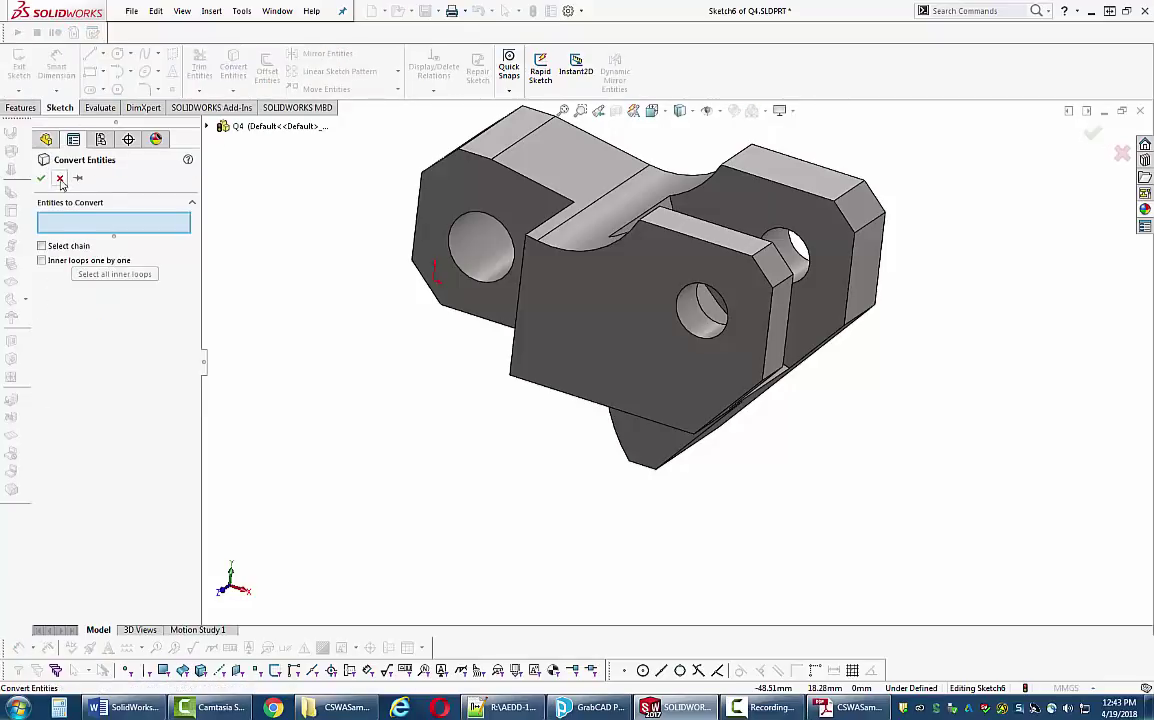
click(59, 177)
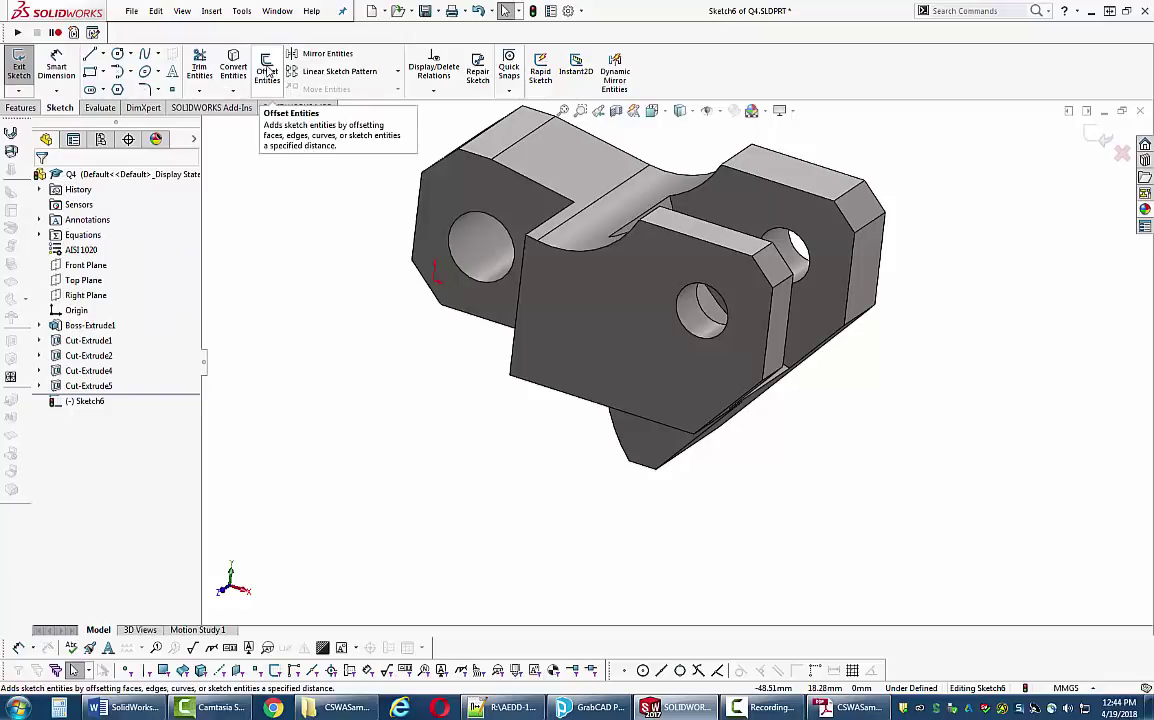
- Offset the front lug face's edges 1 mm inward (Reverse checked) into Sketch6
click(268, 70)
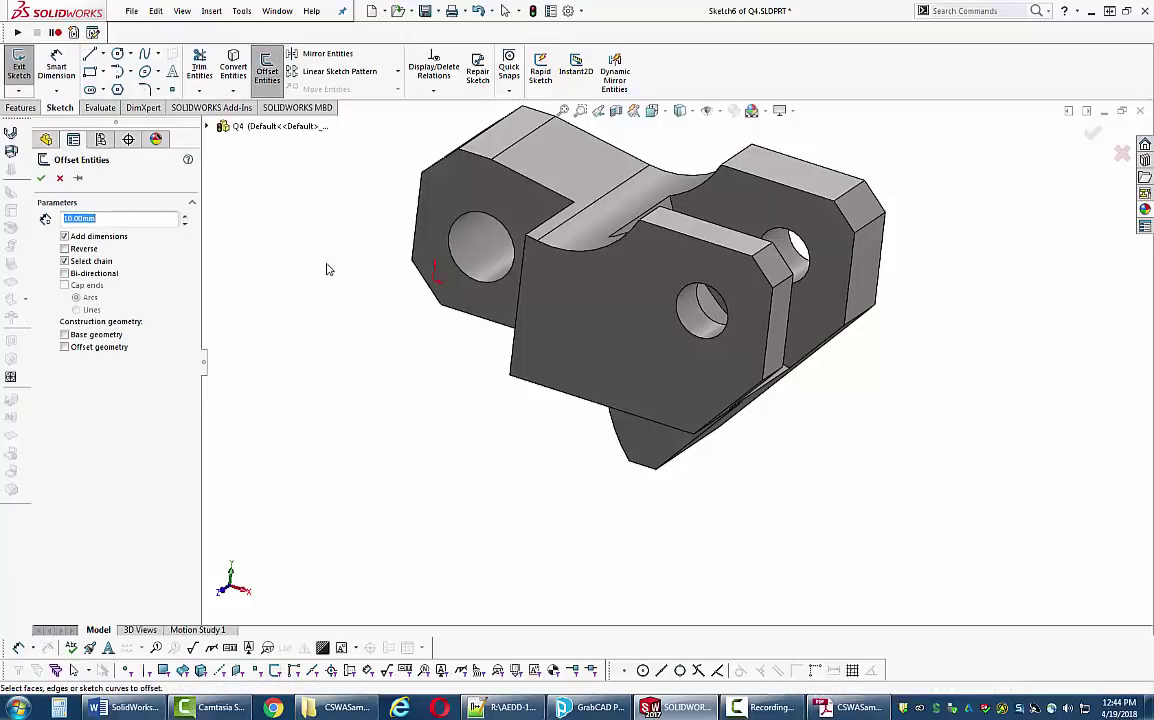
click(623, 395)
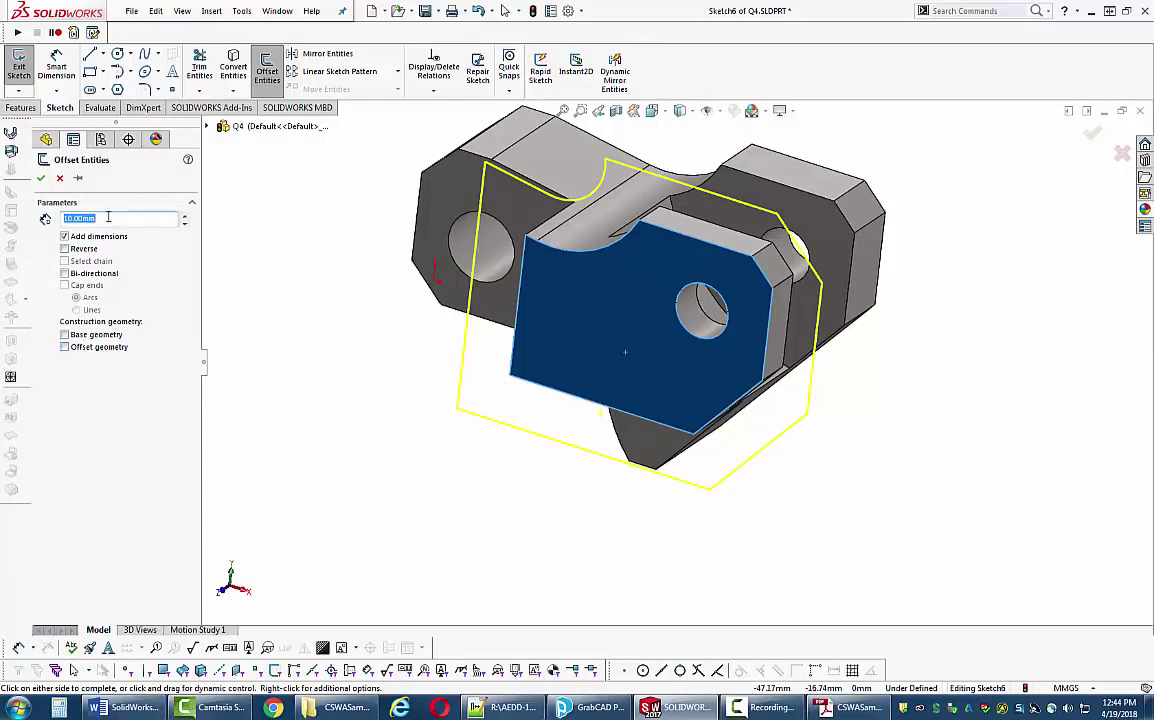
click(67, 250)
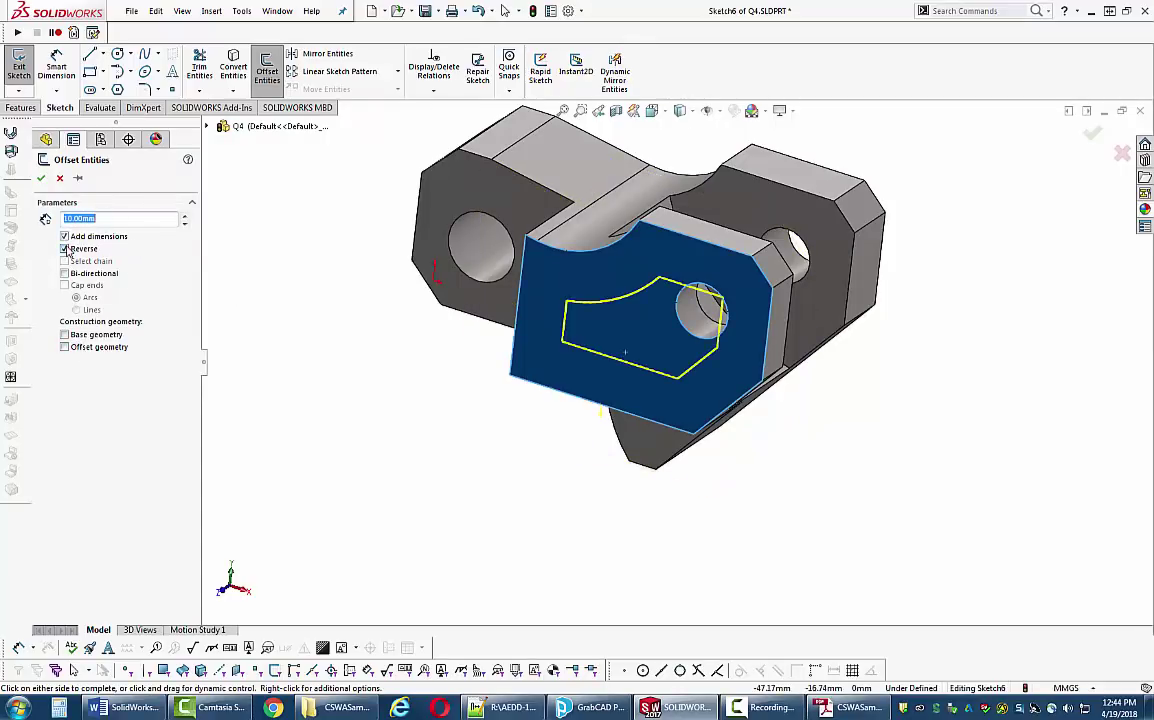
middle_drag(258, 242, 150, 233)
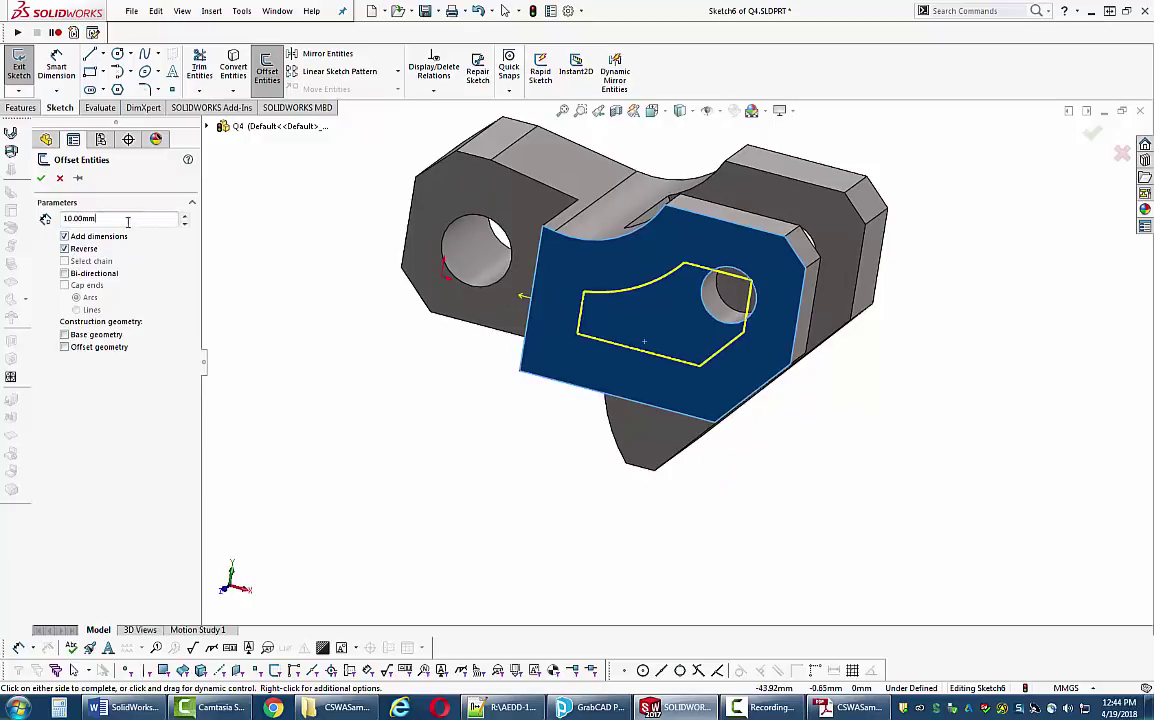
double_click(78, 218)
text(1)
key(Return)
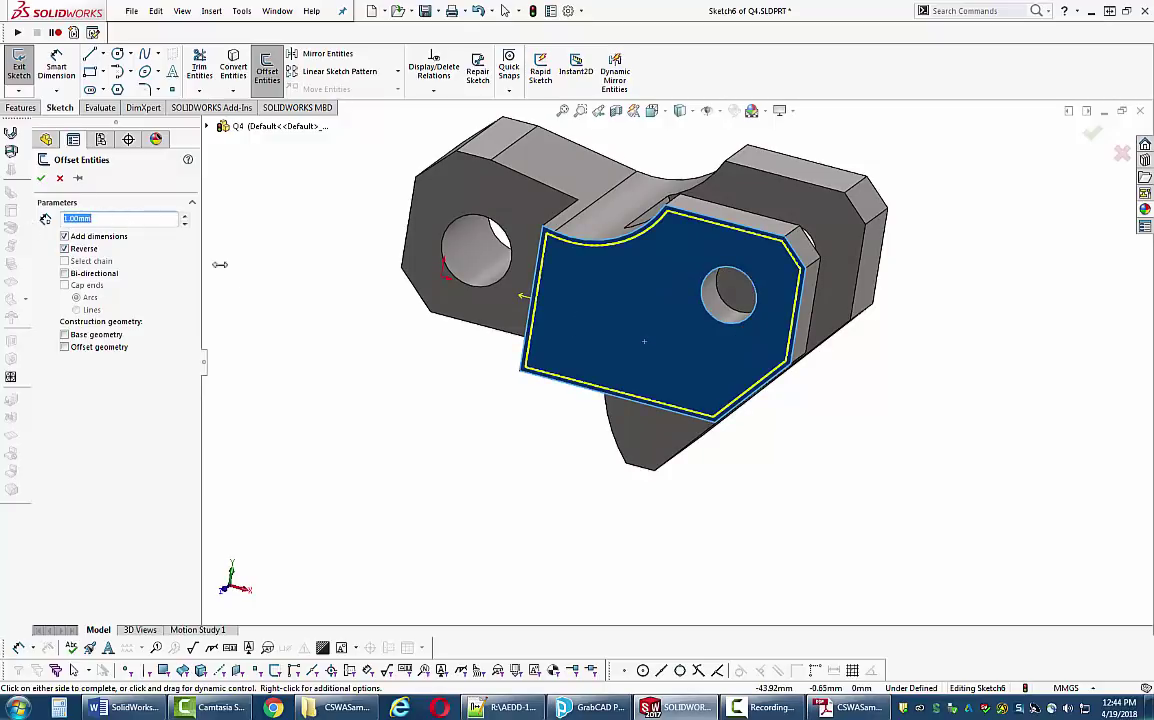
middle_drag(327, 314, 200, 255)
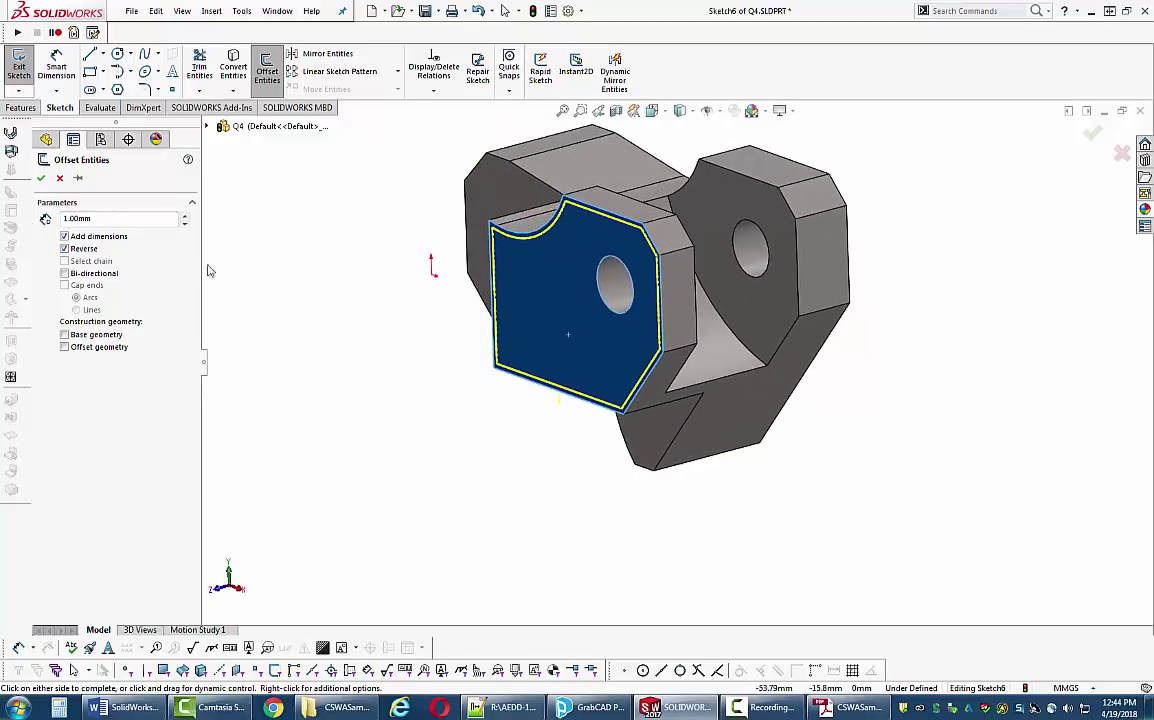
click(41, 178)
- Orbit and zoom around the part to check the fully defined offset outline
mouse_move(389, 341)
middle_down()
mouse_move(407, 340)
mouse_move(446, 260)
middle_up()
scroll(580, 258, down, 5)
scroll(676, 212, down, 3)
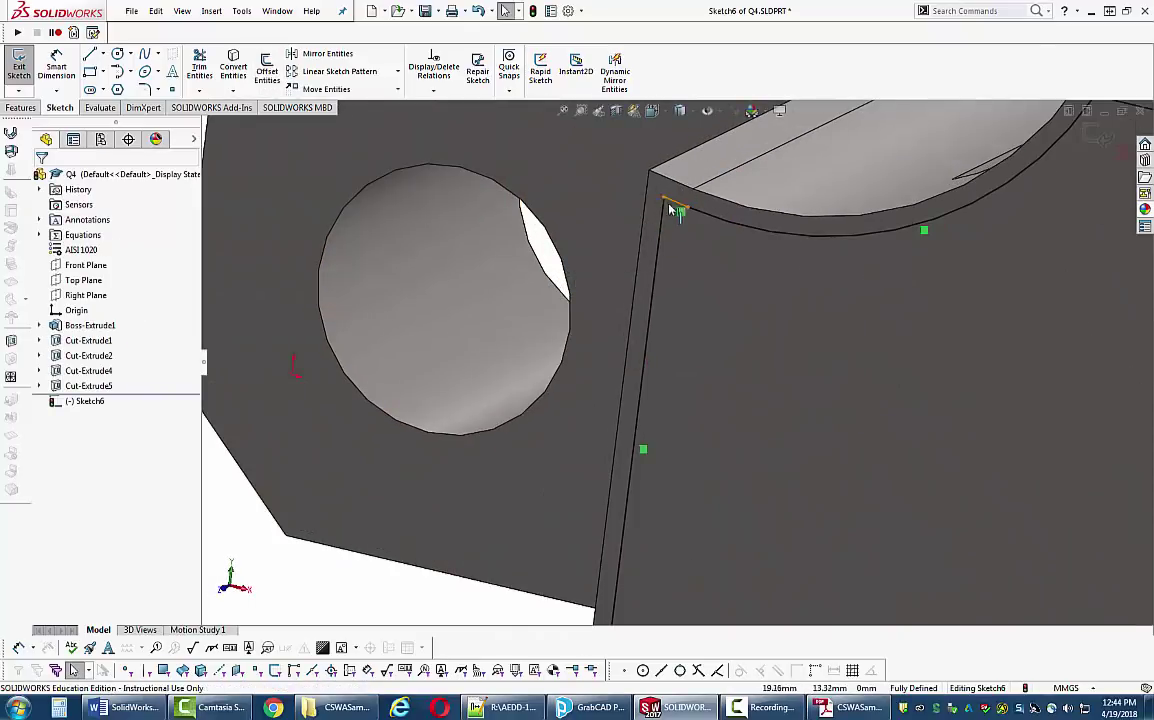
scroll(676, 212, up, 6)
middle_drag(715, 338, 555, 260)
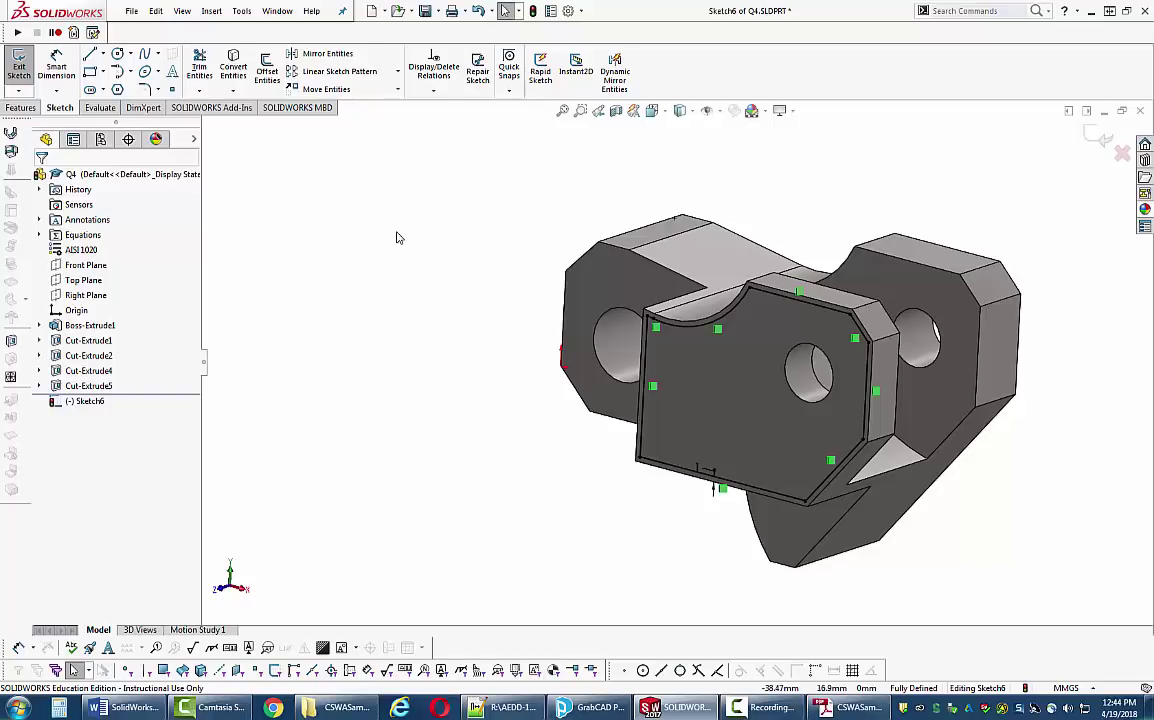
scroll(396, 237, down, 2)
mouse_move(396, 237)
middle_down()
mouse_move(618, 337)
mouse_move(390, 275)
middle_up()
- Start an extruded cut from Sketch6 and adjust its depth while previewing it
click(22, 107)
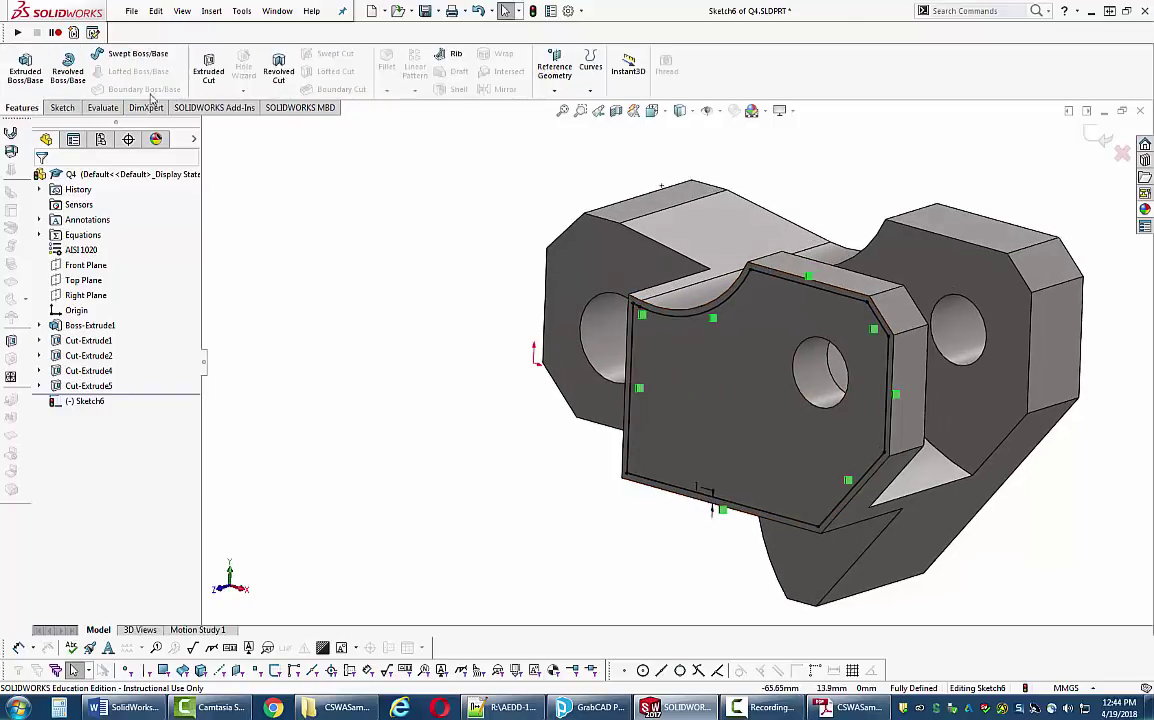
click(208, 70)
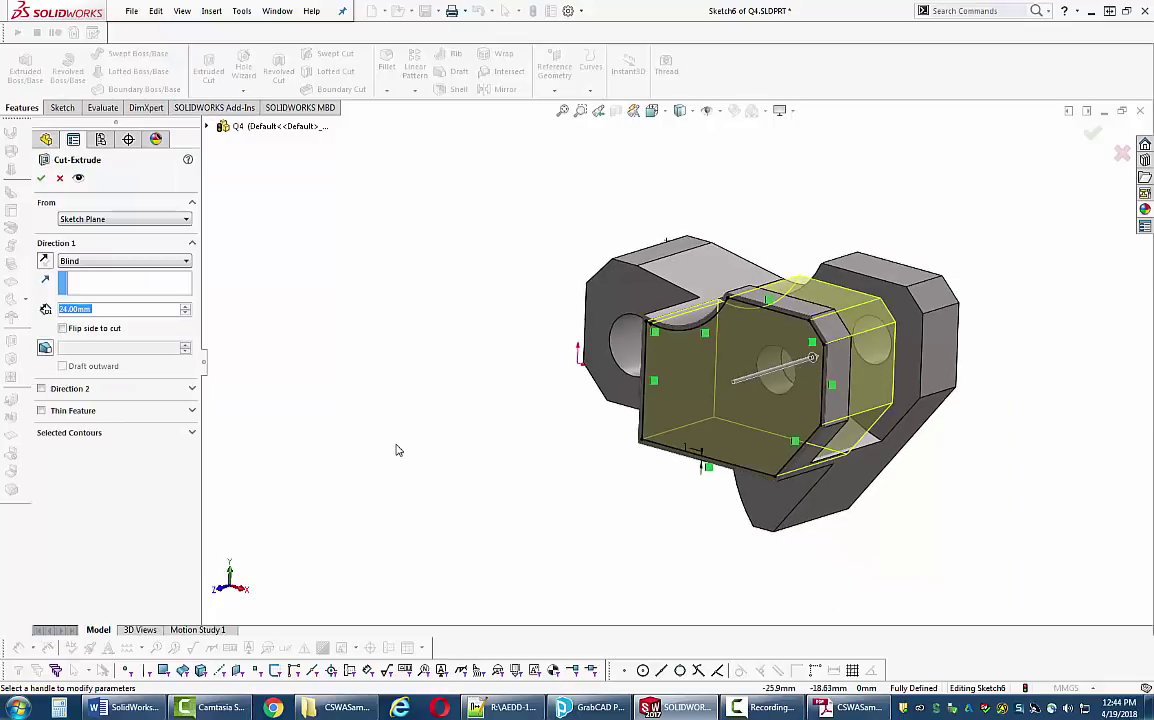
middle_drag(356, 430, 330, 451)
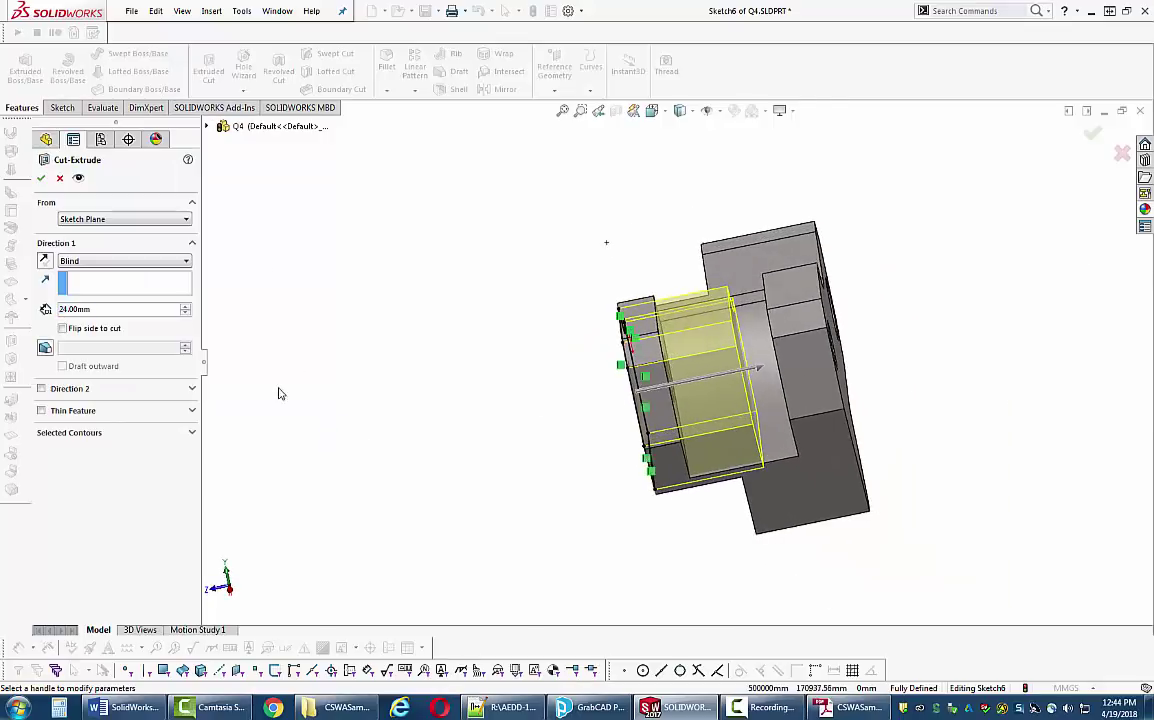
middle_drag(278, 392, 306, 388)
scroll(556, 389, down, 2)
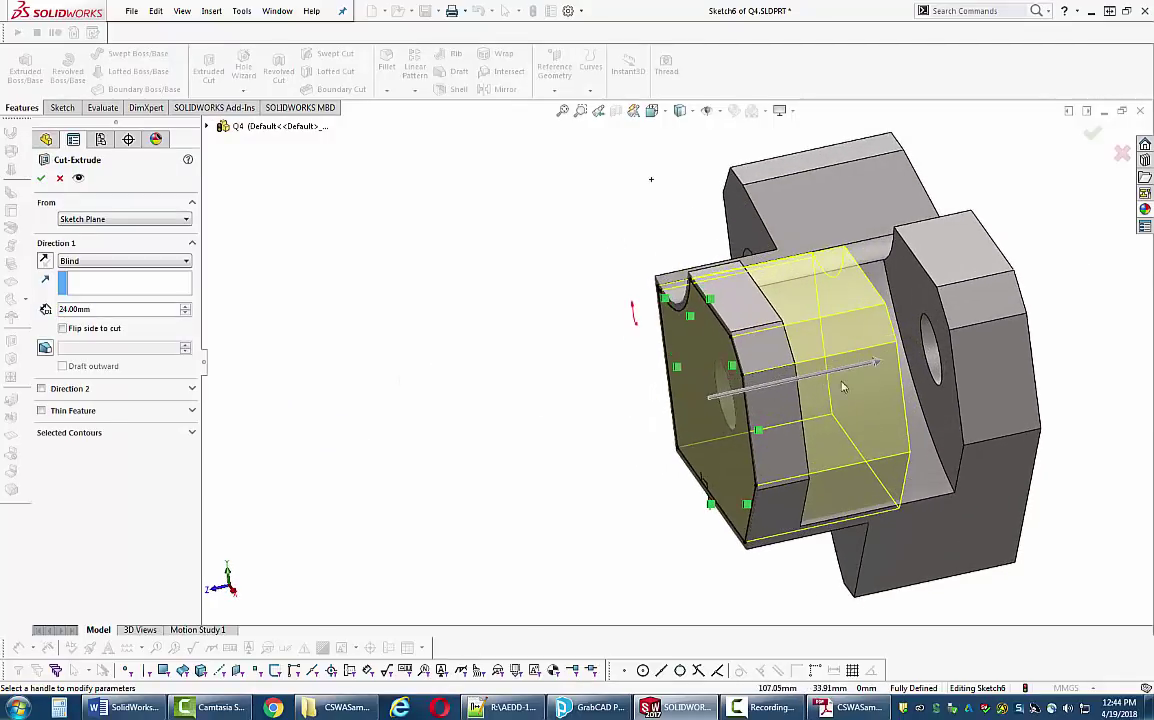
scroll(755, 358, down, 2)
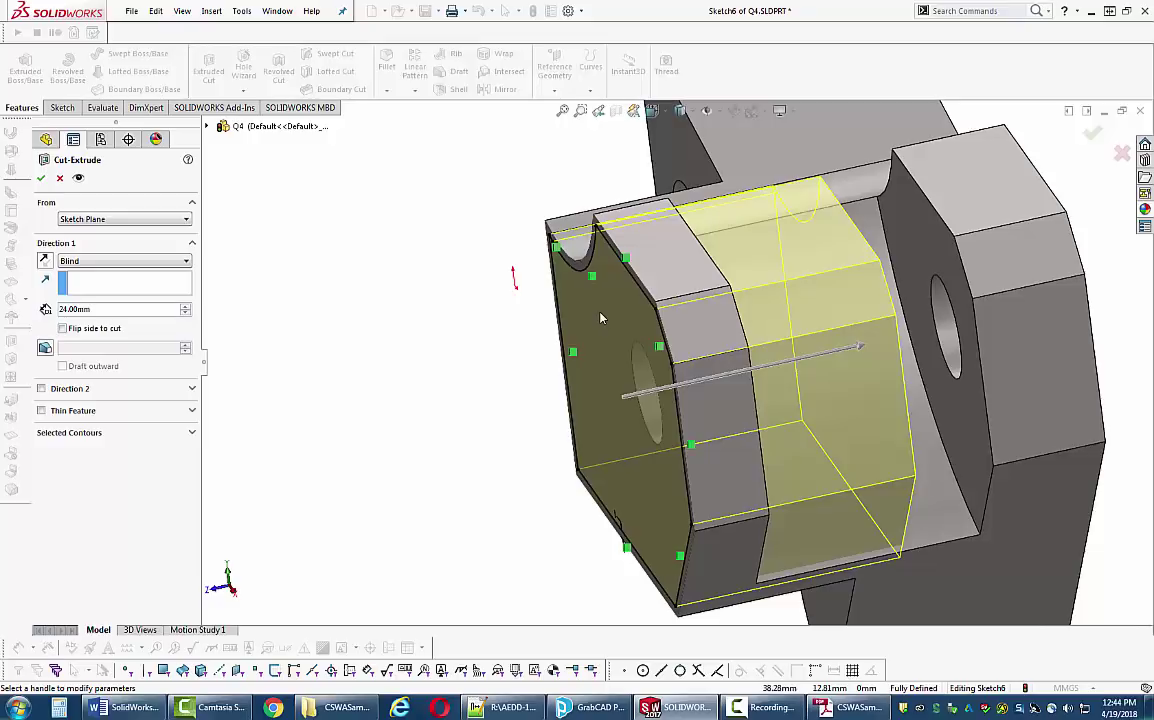
middle_drag(733, 327, 728, 364)
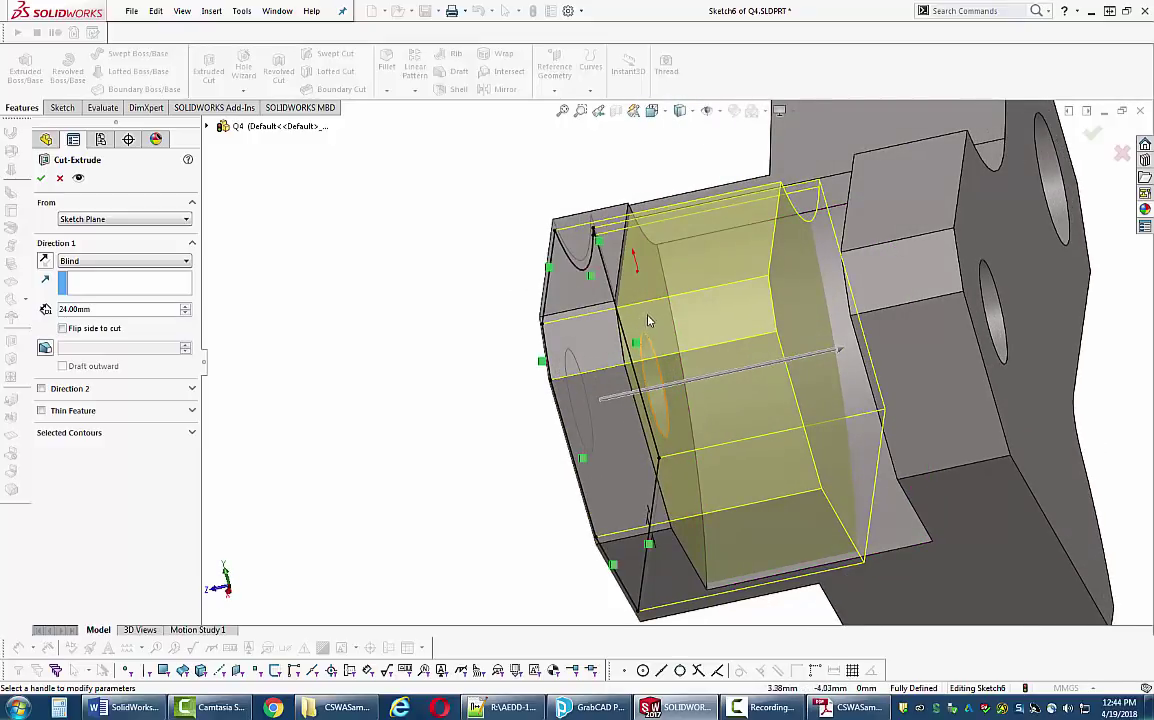
click(839, 351)
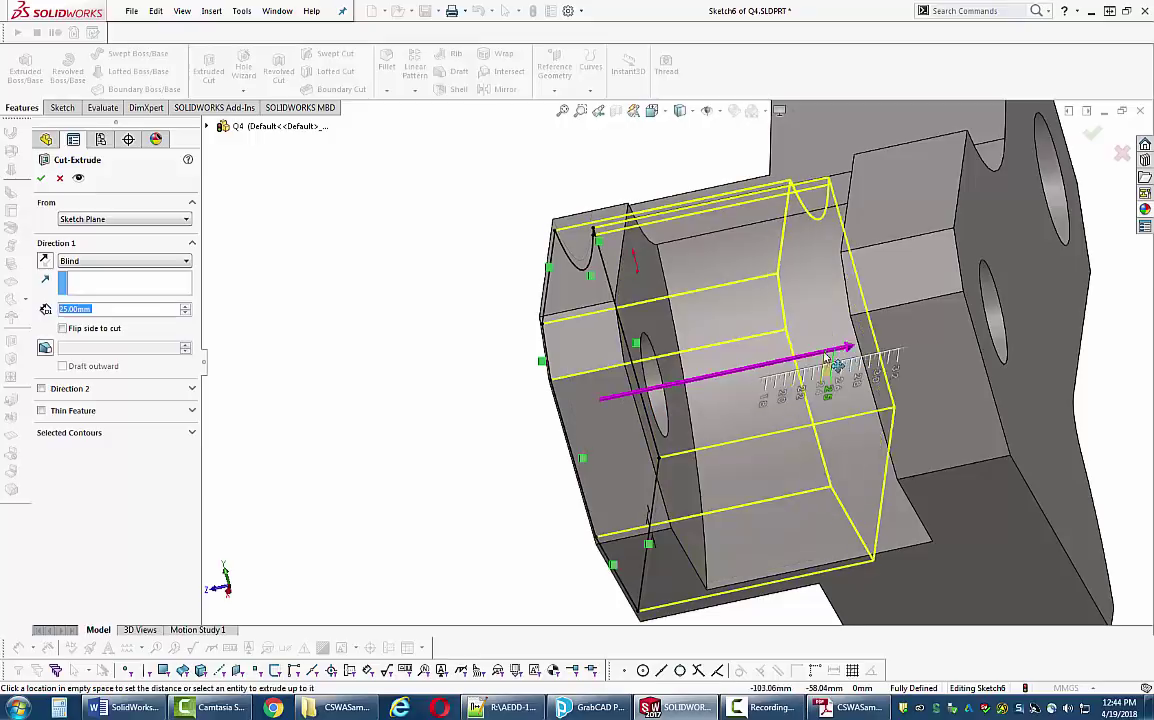
click(625, 392)
mouse_move(625, 392)
middle_down()
mouse_move(637, 366)
mouse_move(595, 398)
mouse_move(688, 358)
mouse_move(640, 365)
mouse_move(631, 348)
mouse_move(883, 368)
mouse_move(867, 361)
middle_up()
click(605, 398)
text(5)
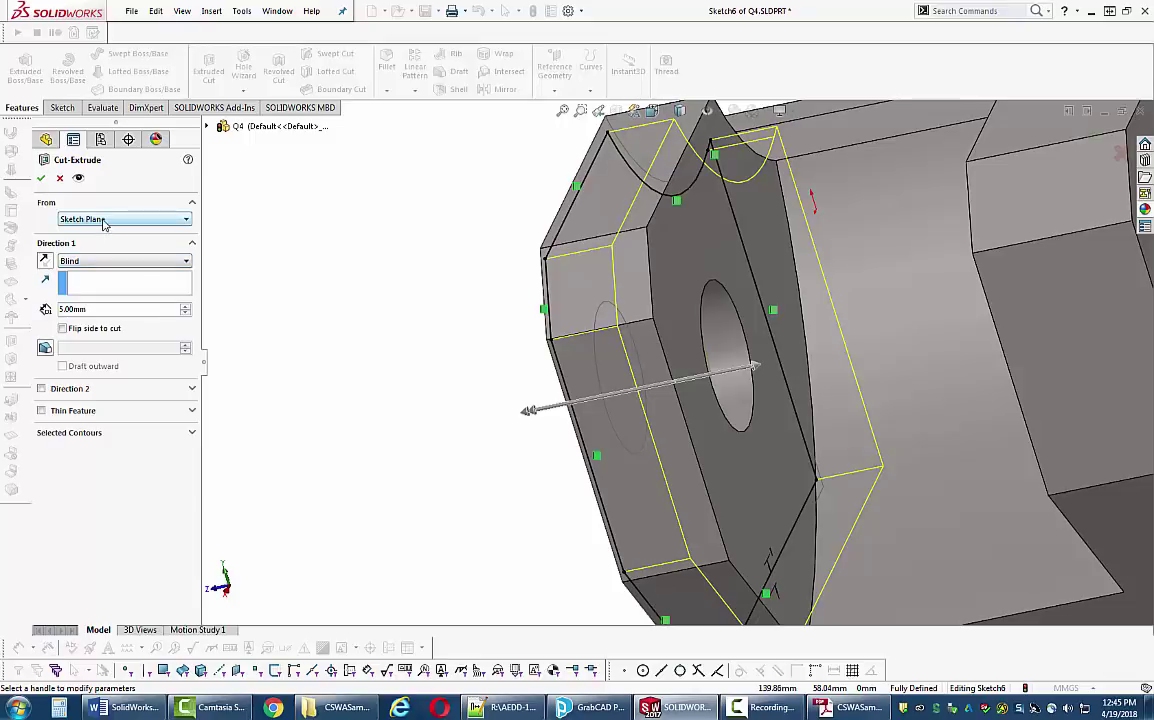
- End the cut Offset From Surface 1.00 mm from the hex face, creating Cut-Extrude6
click(175, 262)
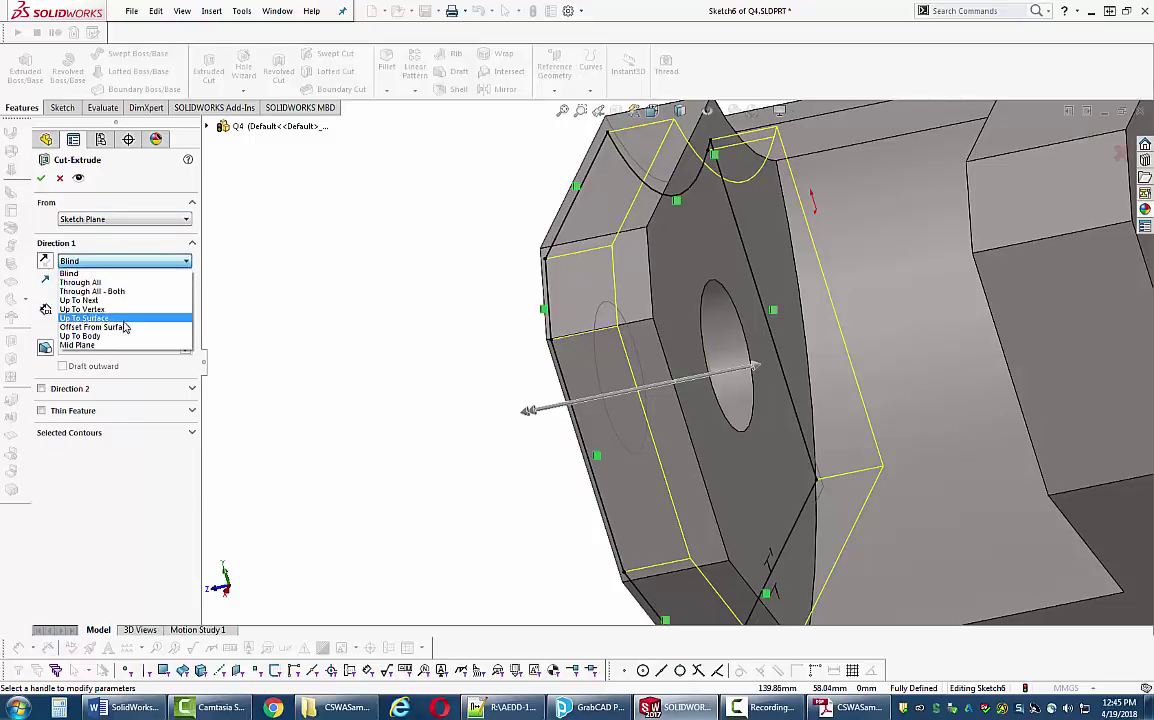
click(94, 327)
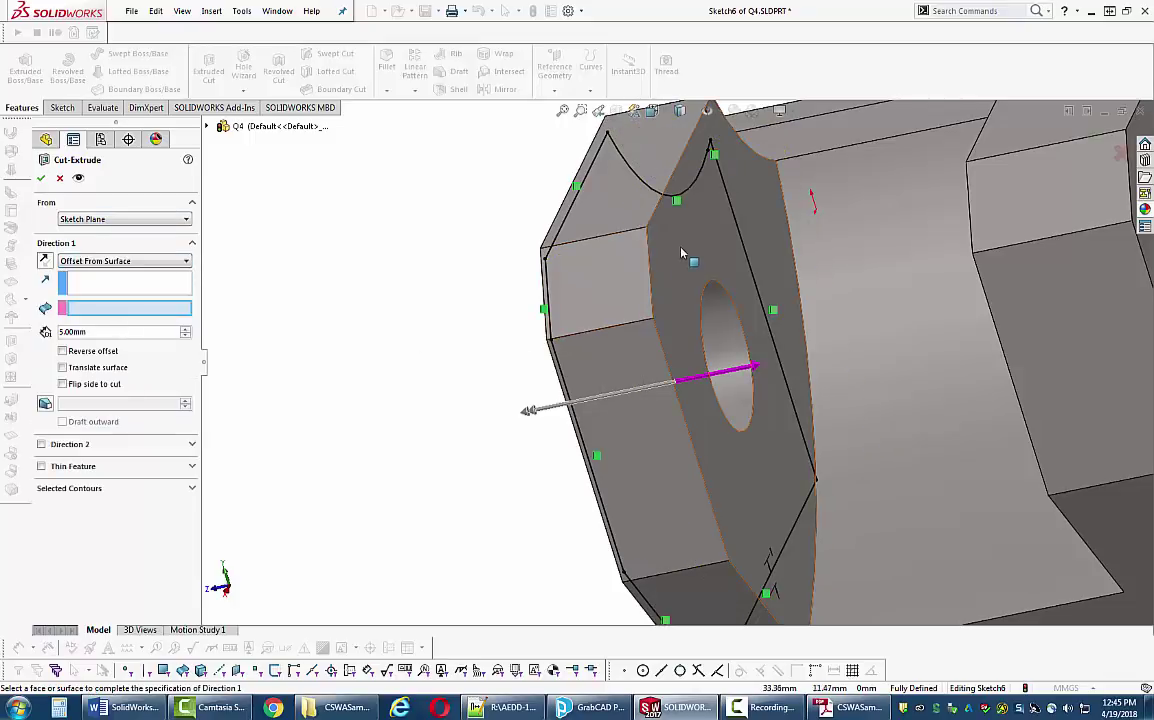
click(626, 263)
middle_drag(626, 263, 390, 294)
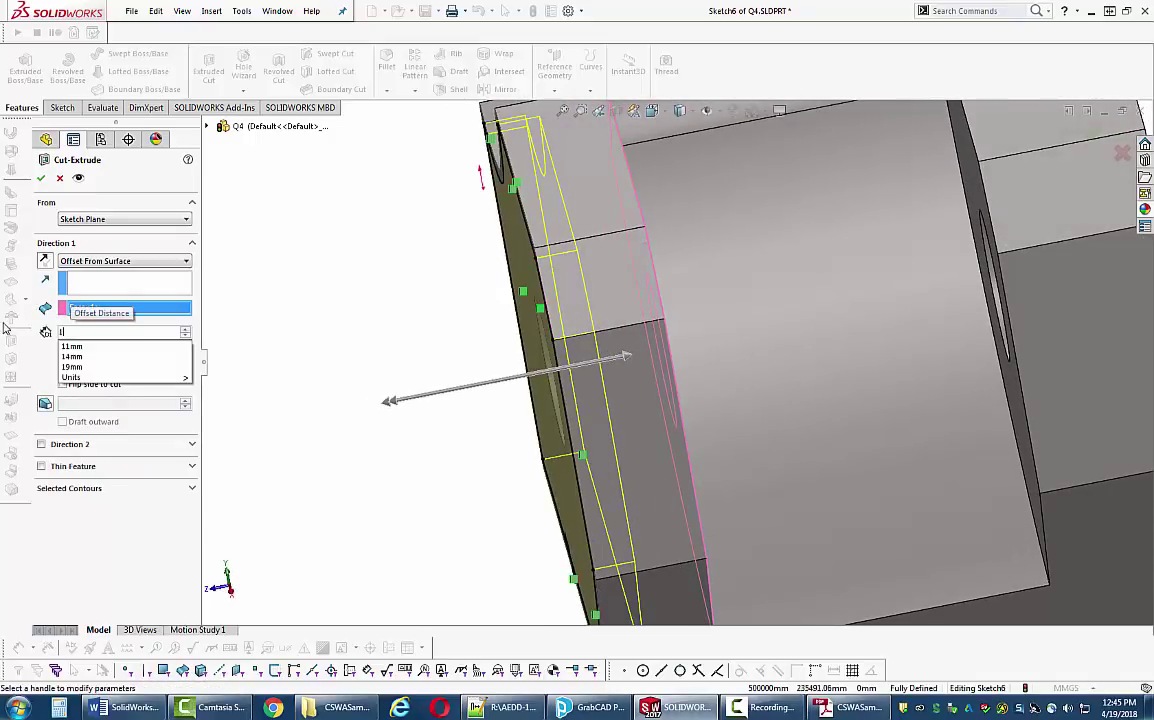
middle_drag(411, 324, 399, 319)
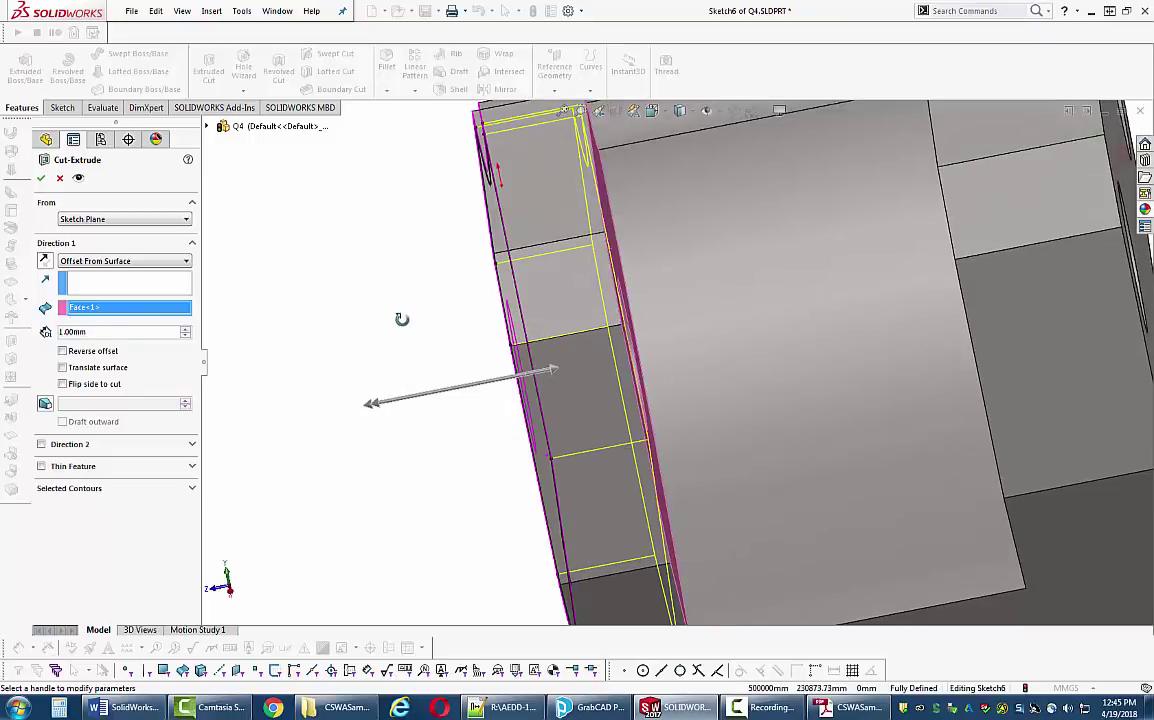
click(41, 177)
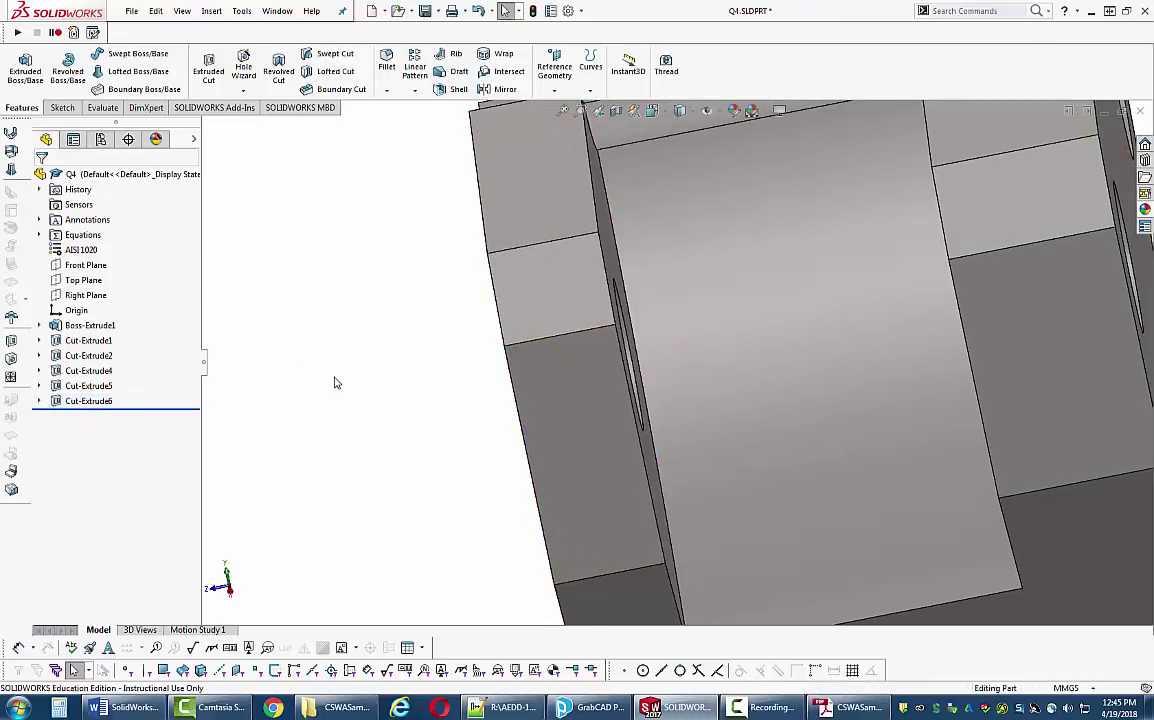
middle_drag(335, 381, 361, 389)
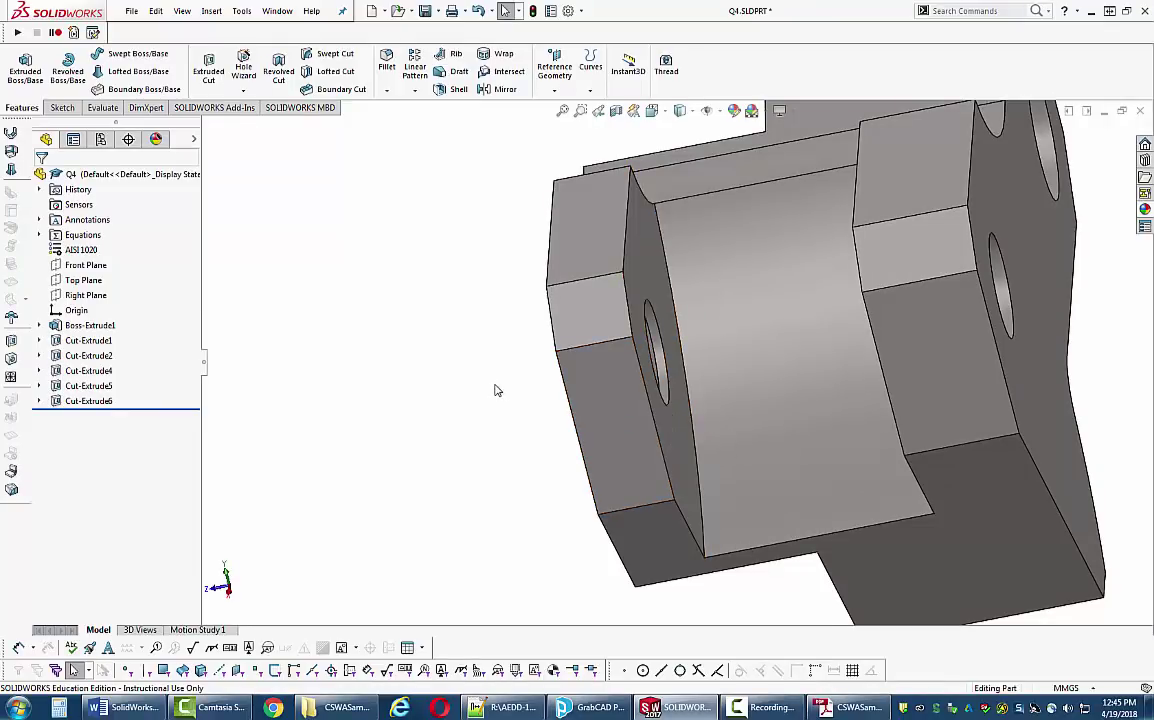
- Inspect the new pocket from several angles, then bring up page 24 of the exam PDF
middle_drag(495, 389, 578, 380)
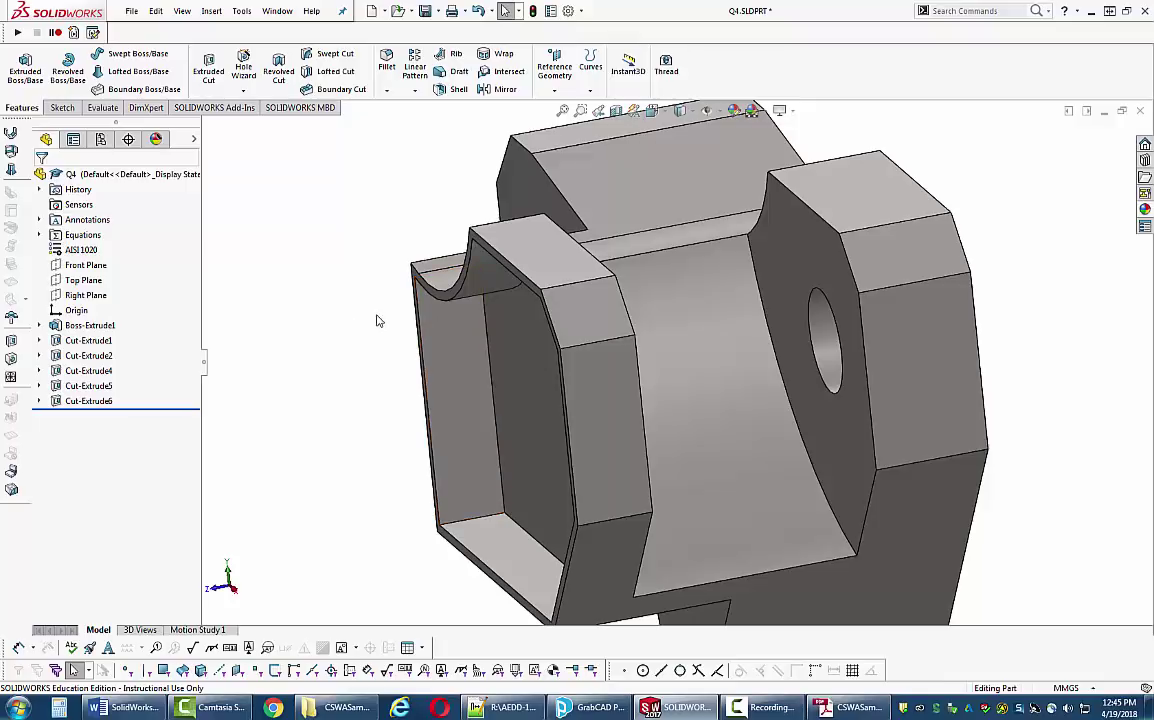
key(ctrl+7)
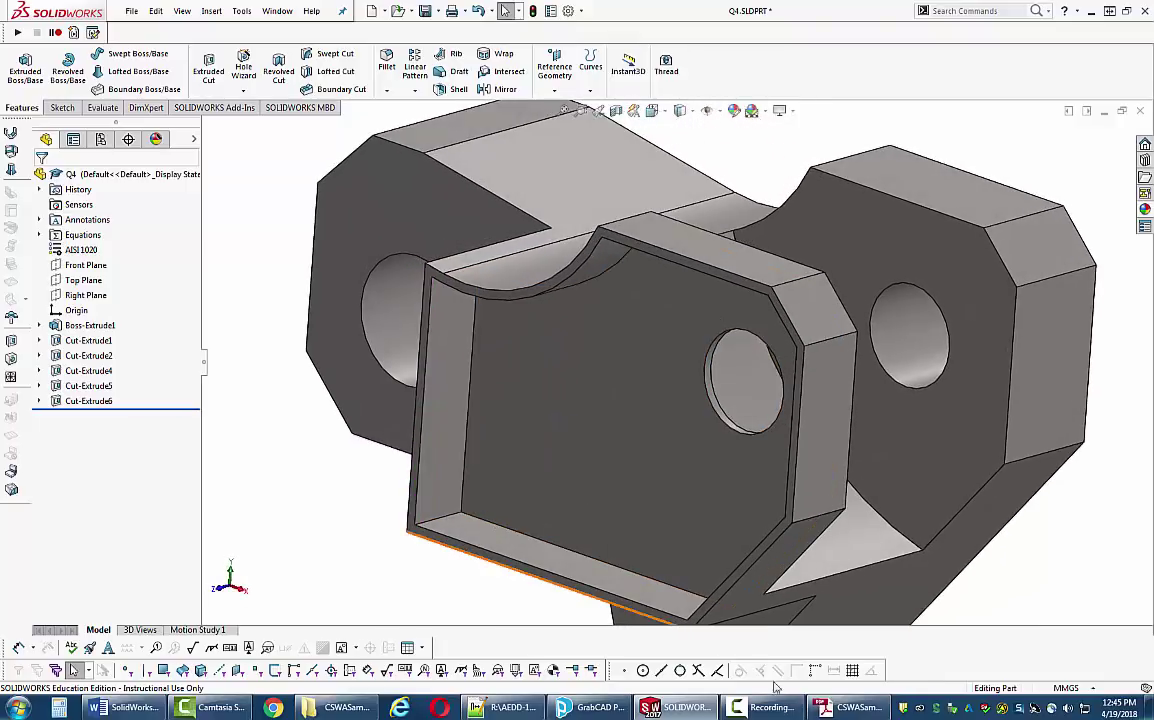
key(alt+Tab)
scroll(545, 208, up, 5)
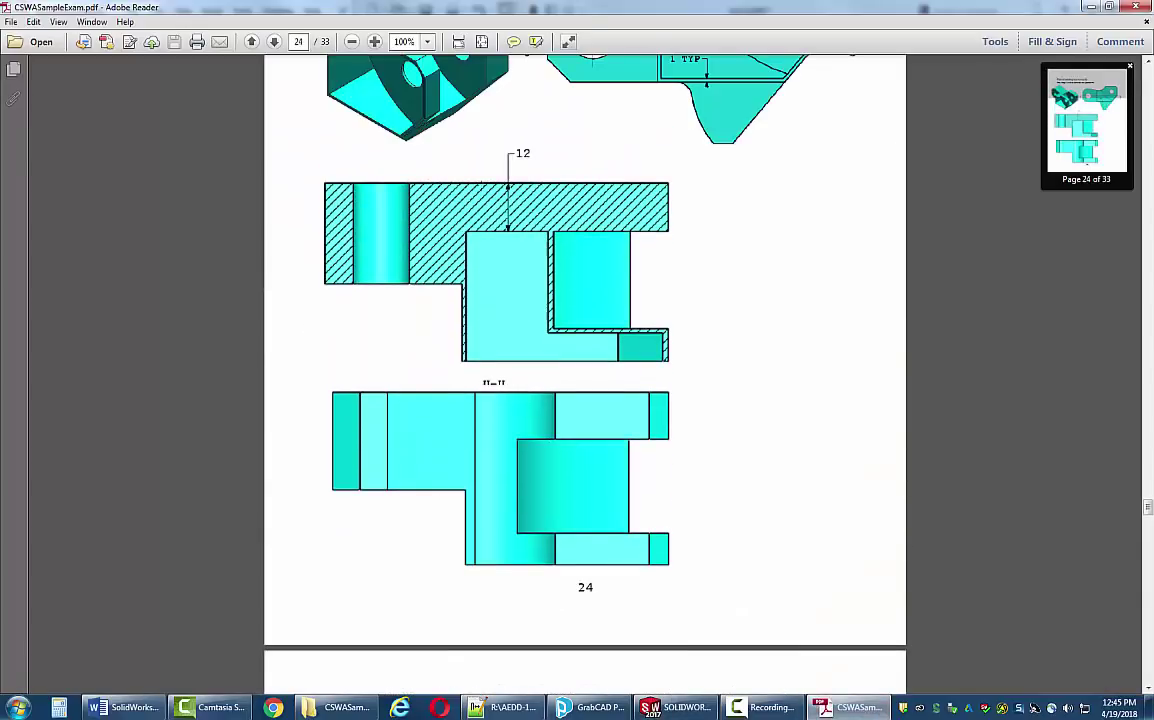
- Scroll through the Question 6 section views on page 24, then go back to the Q4 part
scroll(545, 300, up, 2)
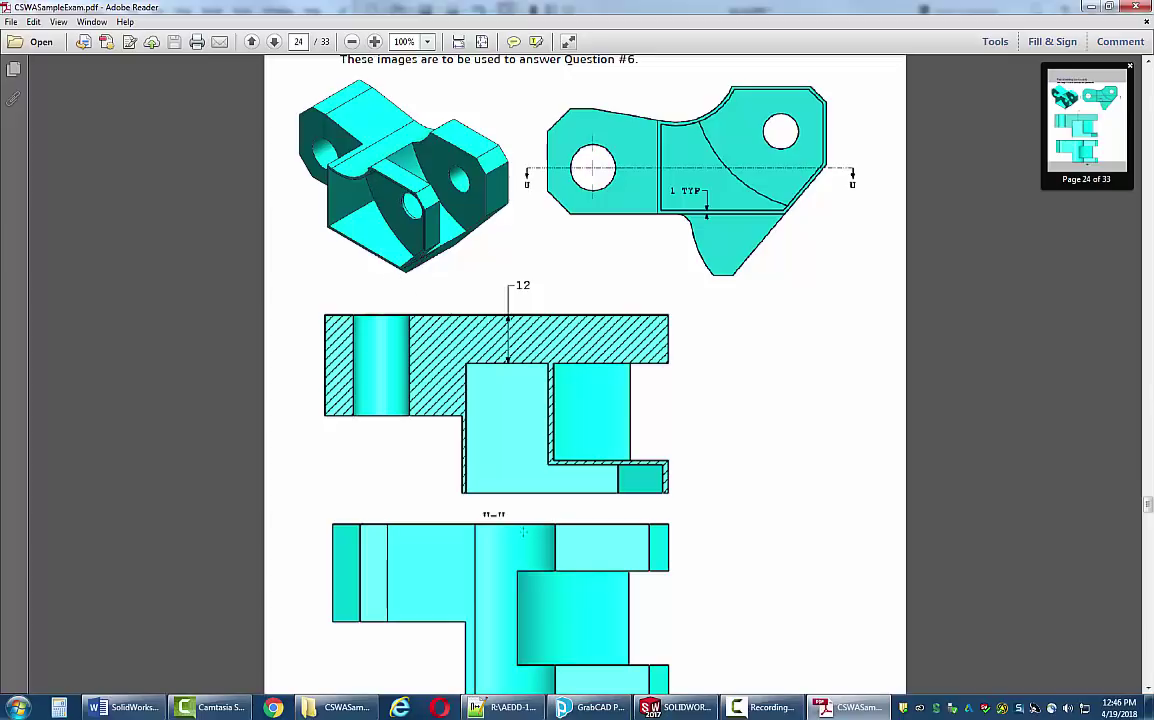
scroll(580, 529, up, 1)
scroll(581, 514, down, 12)
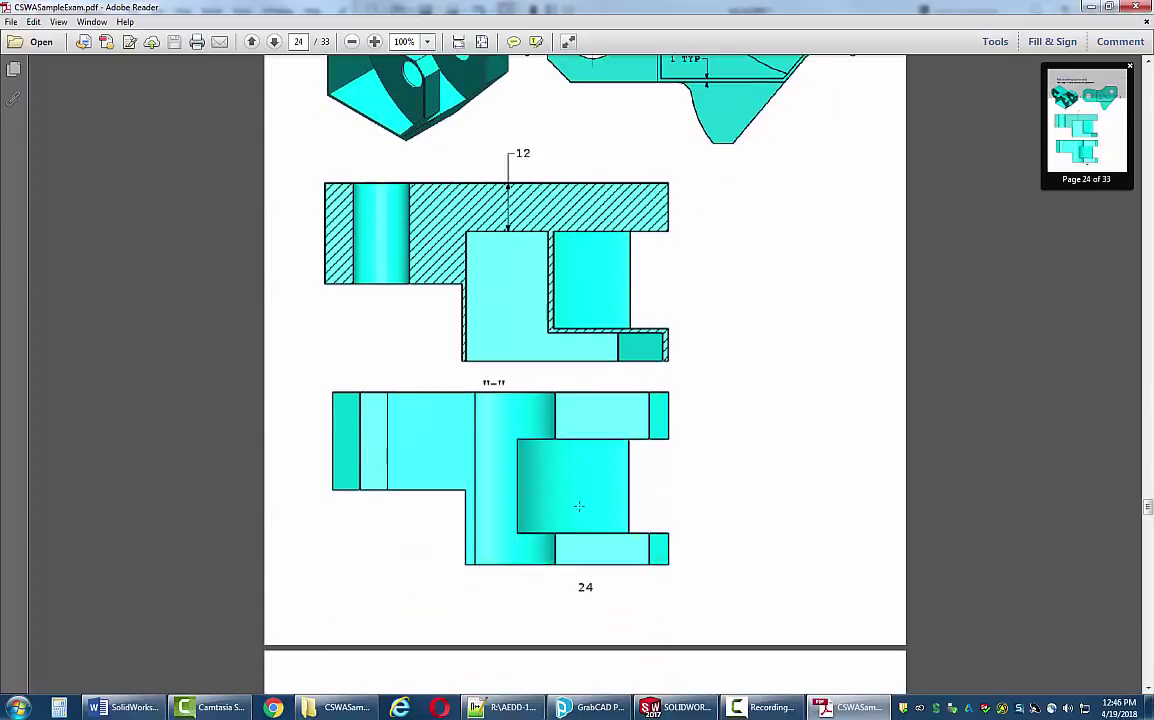
scroll(578, 514, up, 10)
scroll(577, 514, up, 3)
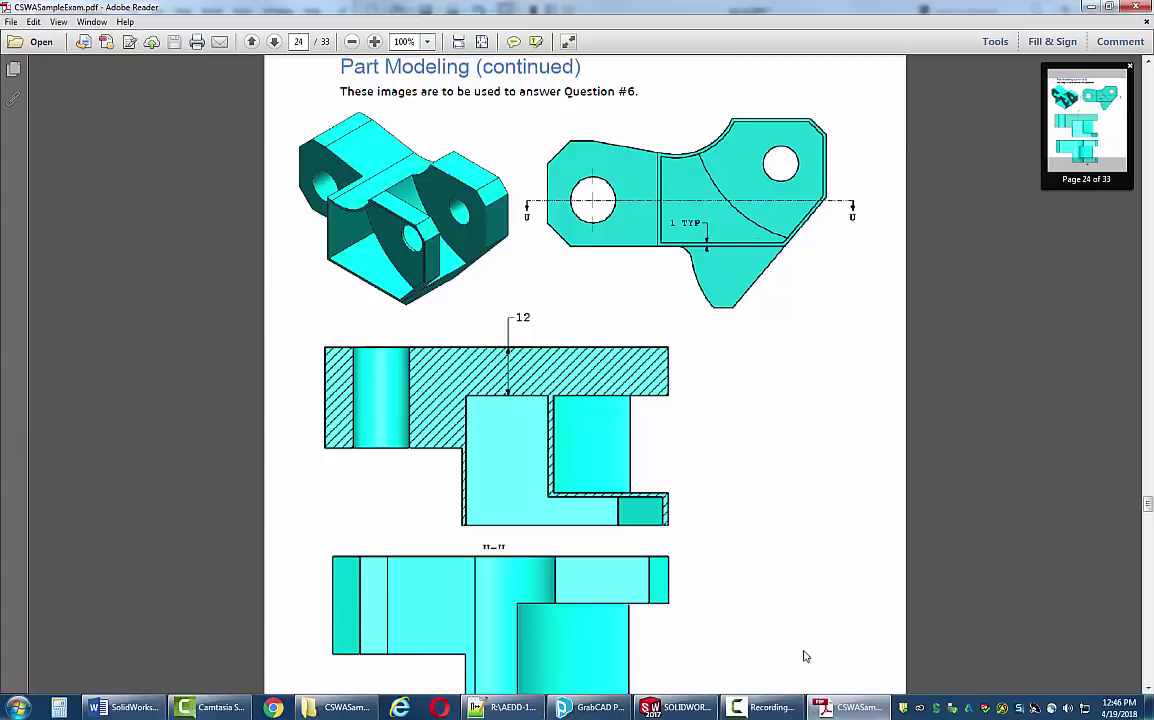
click(672, 707)
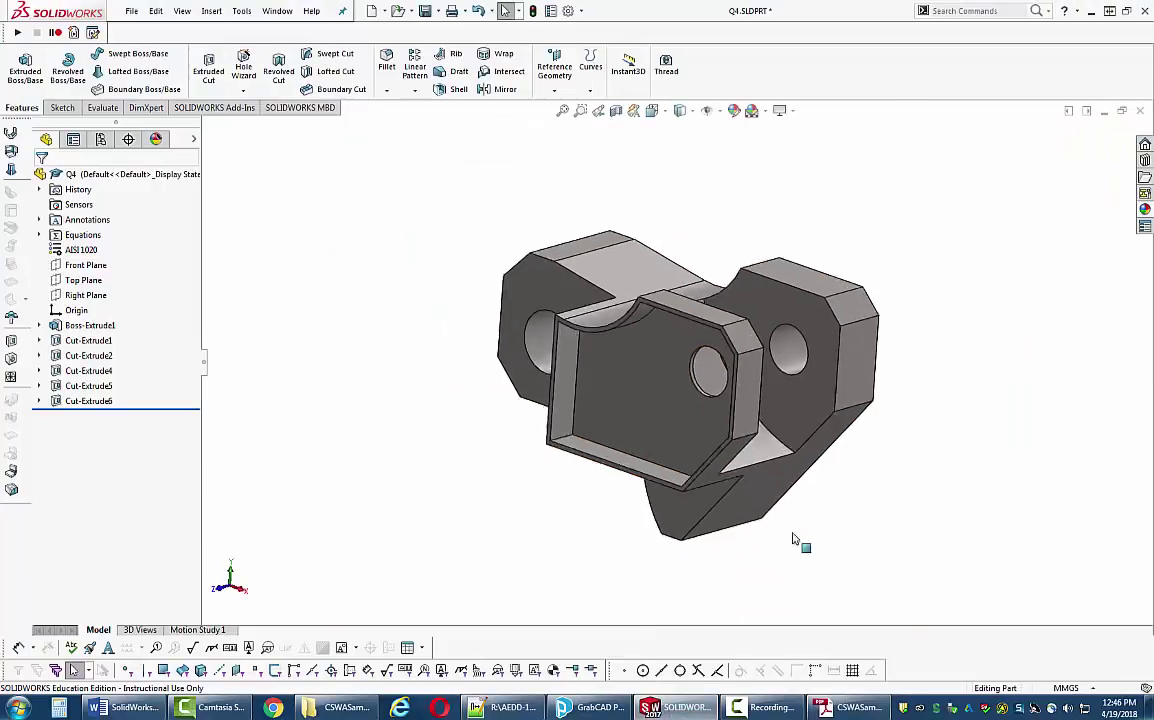
middle_drag(793, 539, 726, 546)
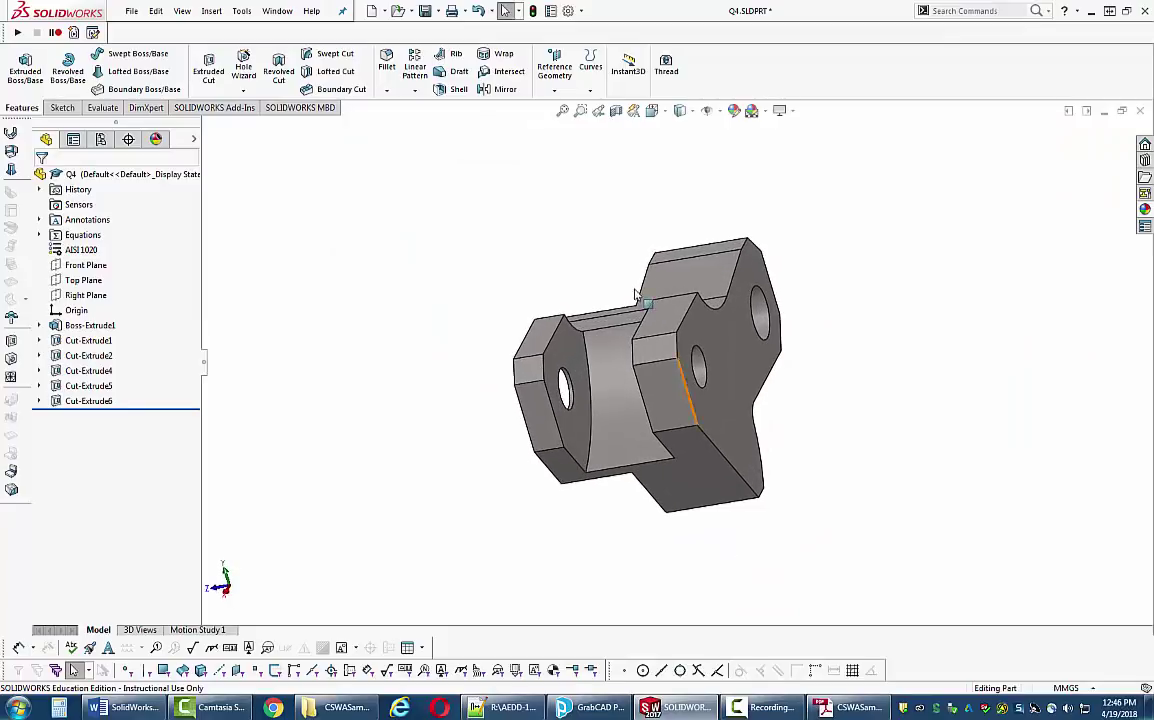
click(680, 110)
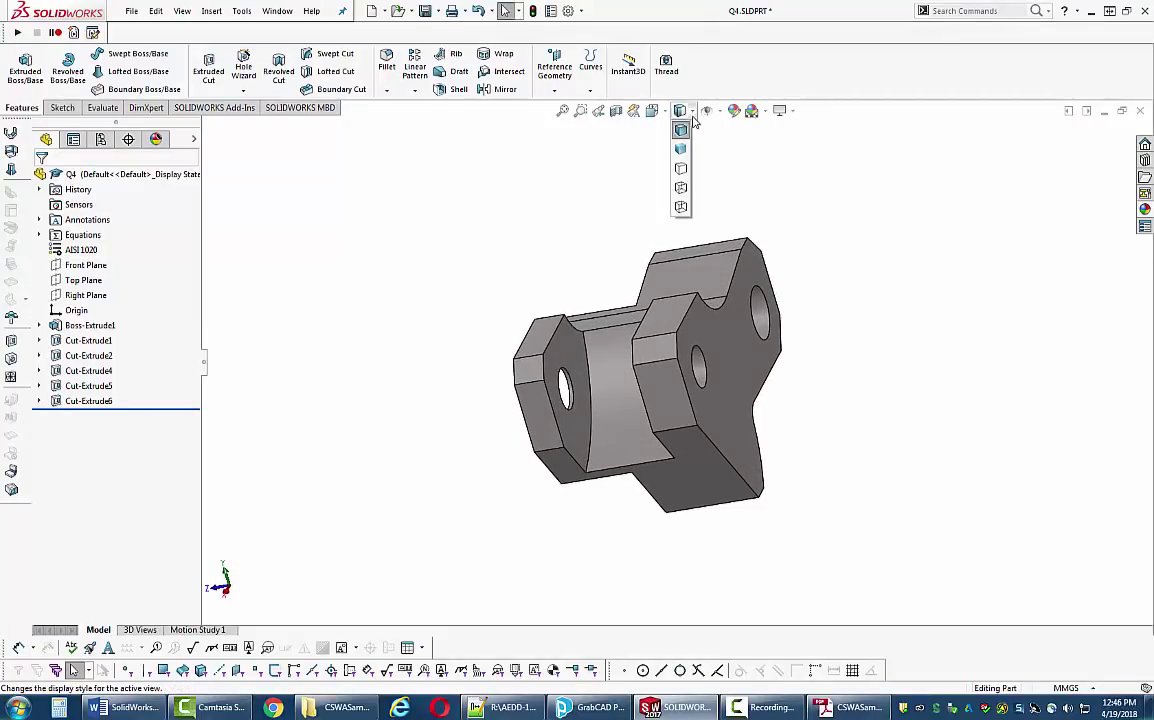
click(680, 174)
middle_drag(435, 227, 502, 234)
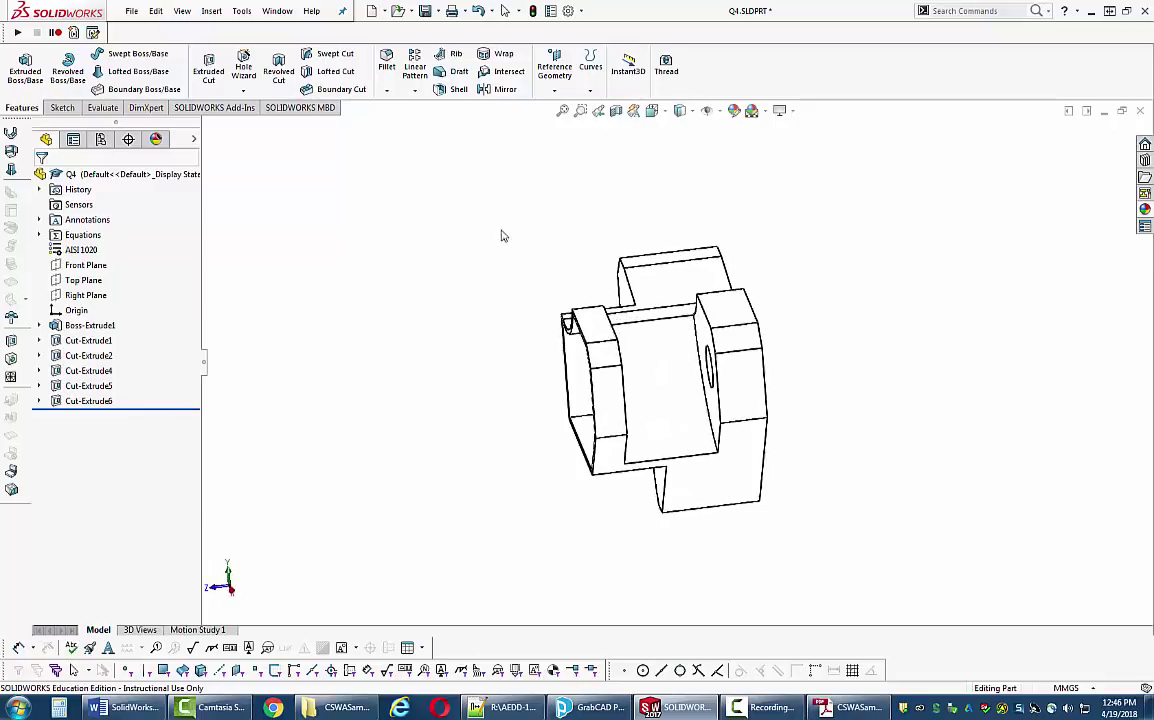
click(680, 110)
click(680, 188)
middle_drag(435, 237, 618, 170)
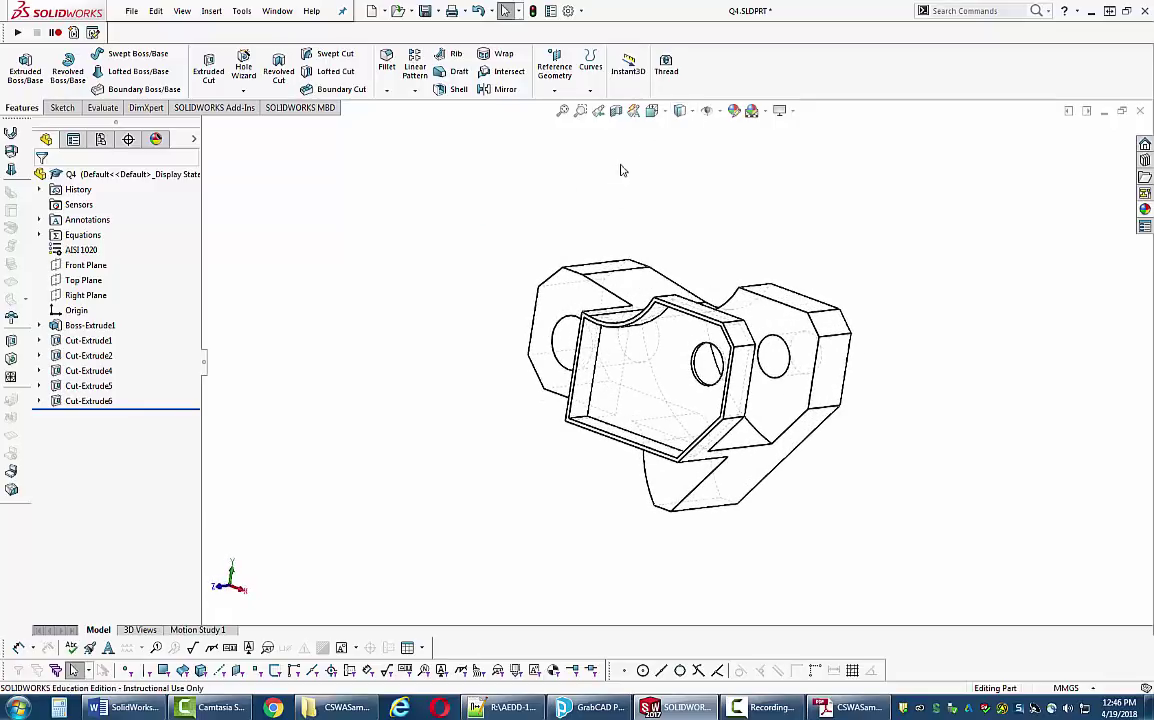
click(690, 111)
click(680, 129)
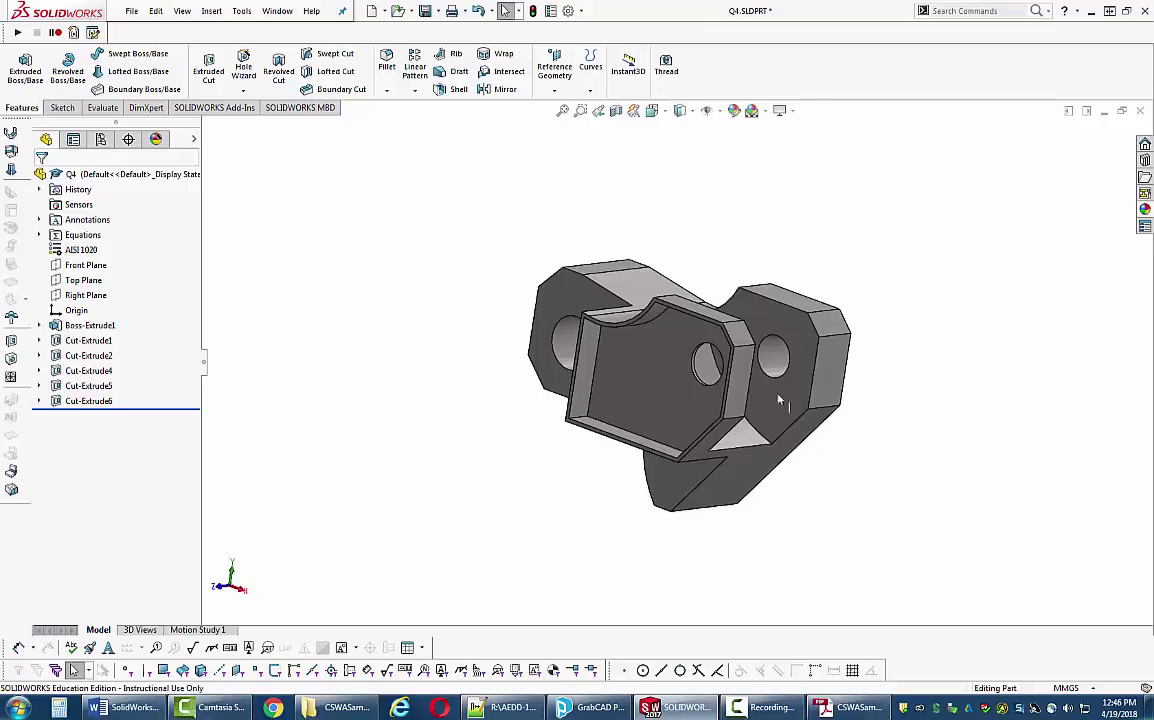
mouse_move(858, 474)
middle_down()
mouse_move(789, 487)
mouse_move(738, 480)
middle_up()
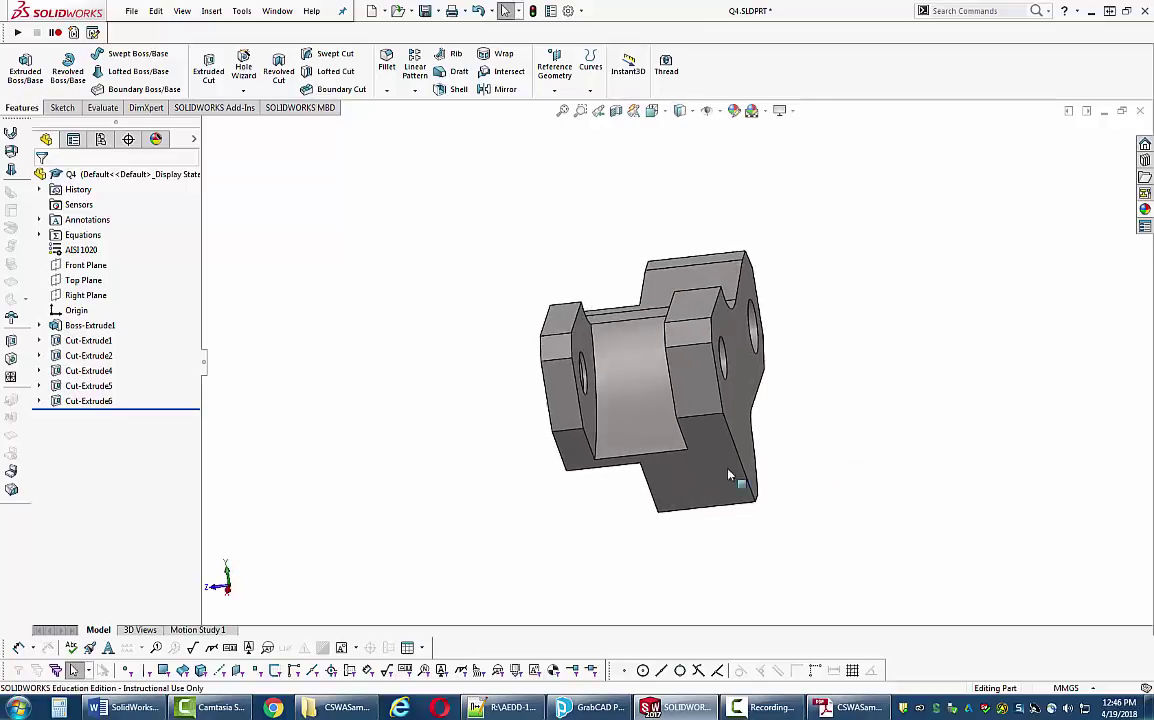
scroll(598, 418, down, 3)
click(591, 421)
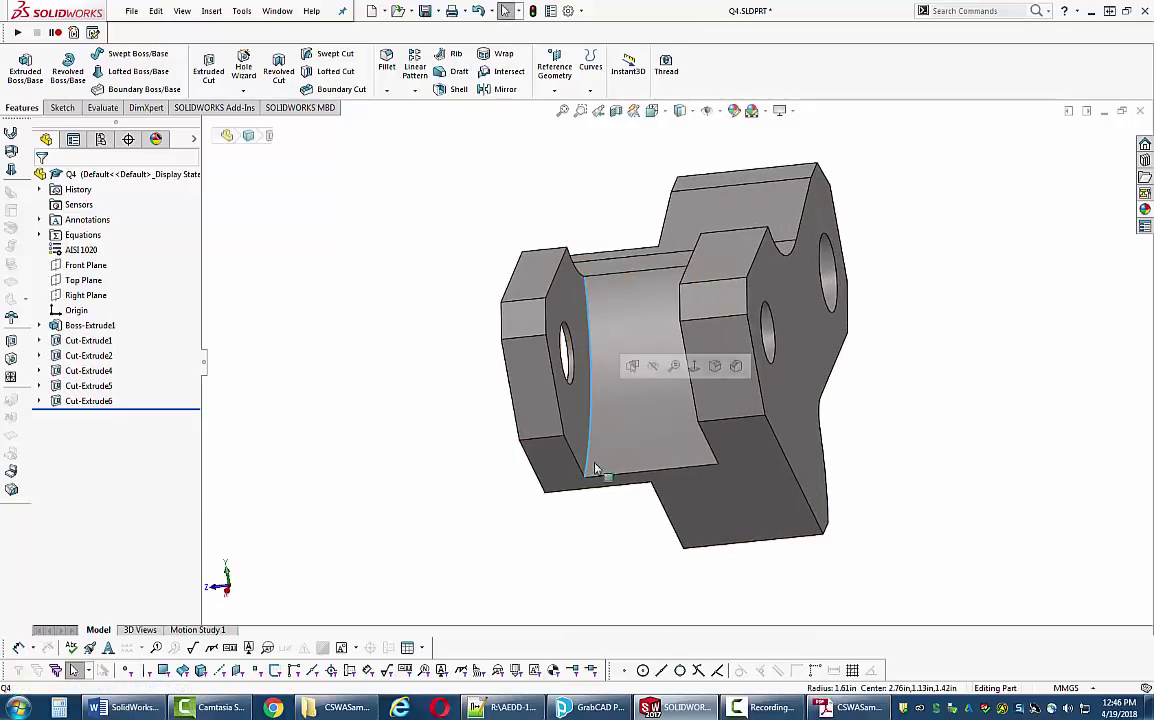
scroll(590, 480, up, 2)
middle_drag(598, 510, 755, 466)
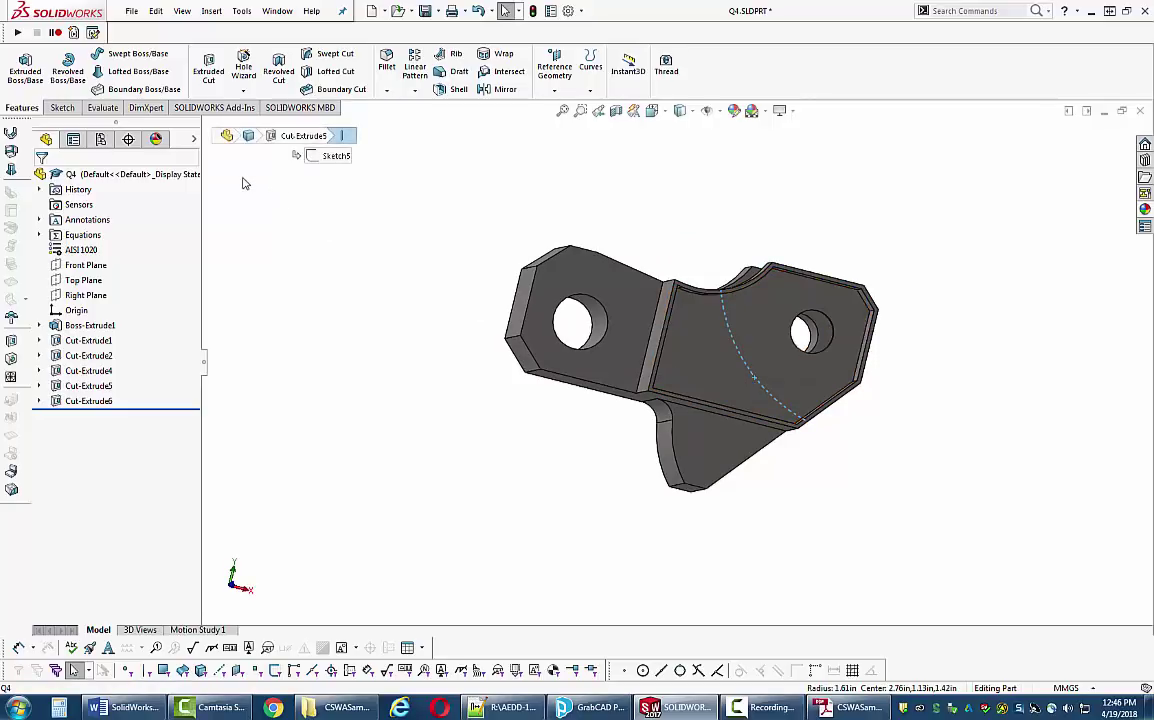
- Sketch a 1.00 mm offset of the Cut-Extrude6 pocket floor edges as Sketch7
click(68, 111)
key(Right)
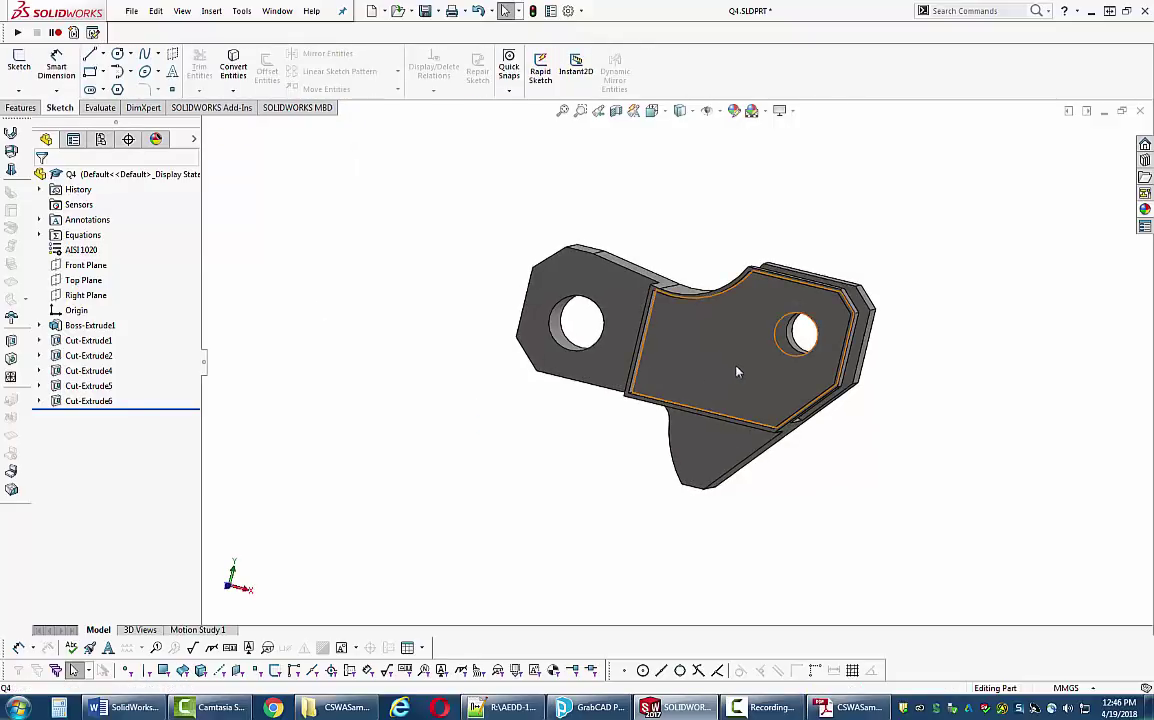
click(737, 372)
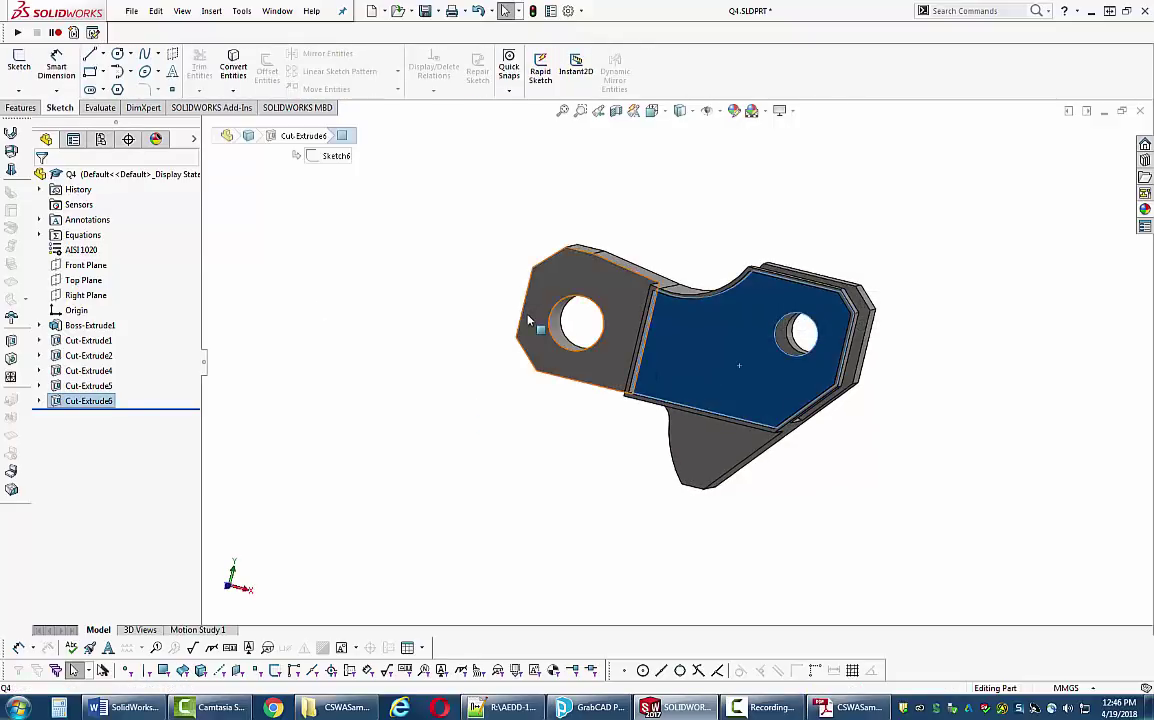
click(18, 64)
click(266, 70)
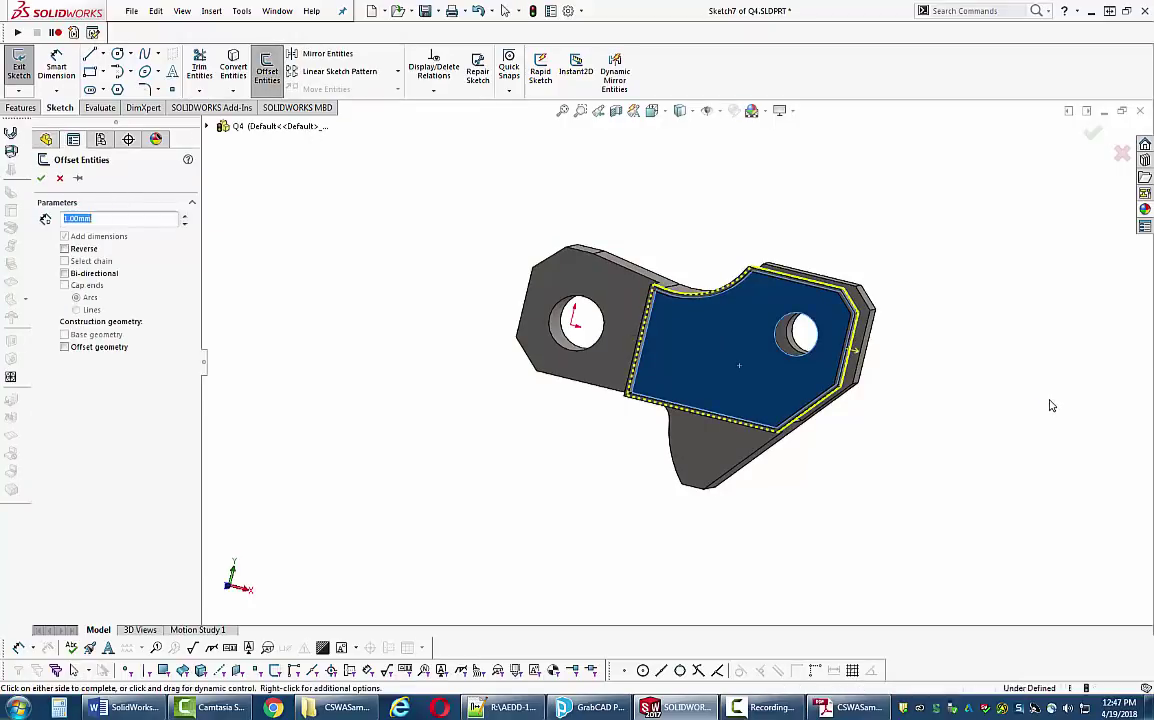
middle_drag(1049, 404, 1023, 407)
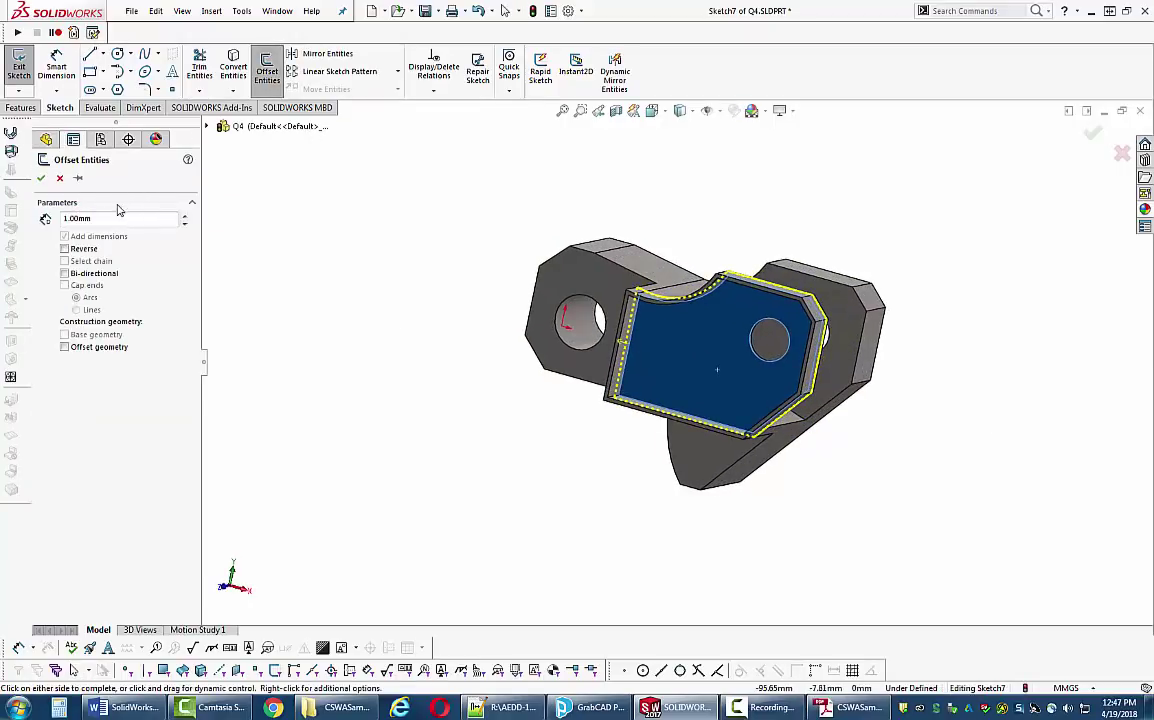
click(600, 355)
mouse_move(610, 334)
middle_down()
mouse_move(909, 426)
mouse_move(801, 438)
mouse_move(932, 407)
middle_up()
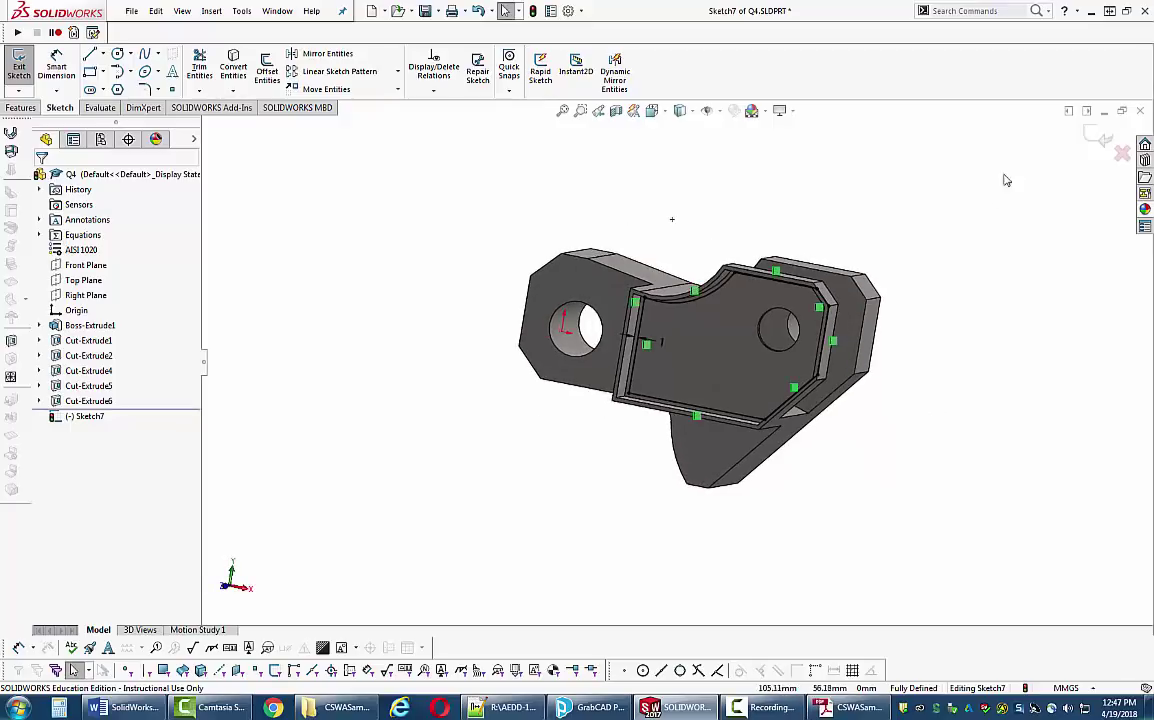
click(1101, 141)
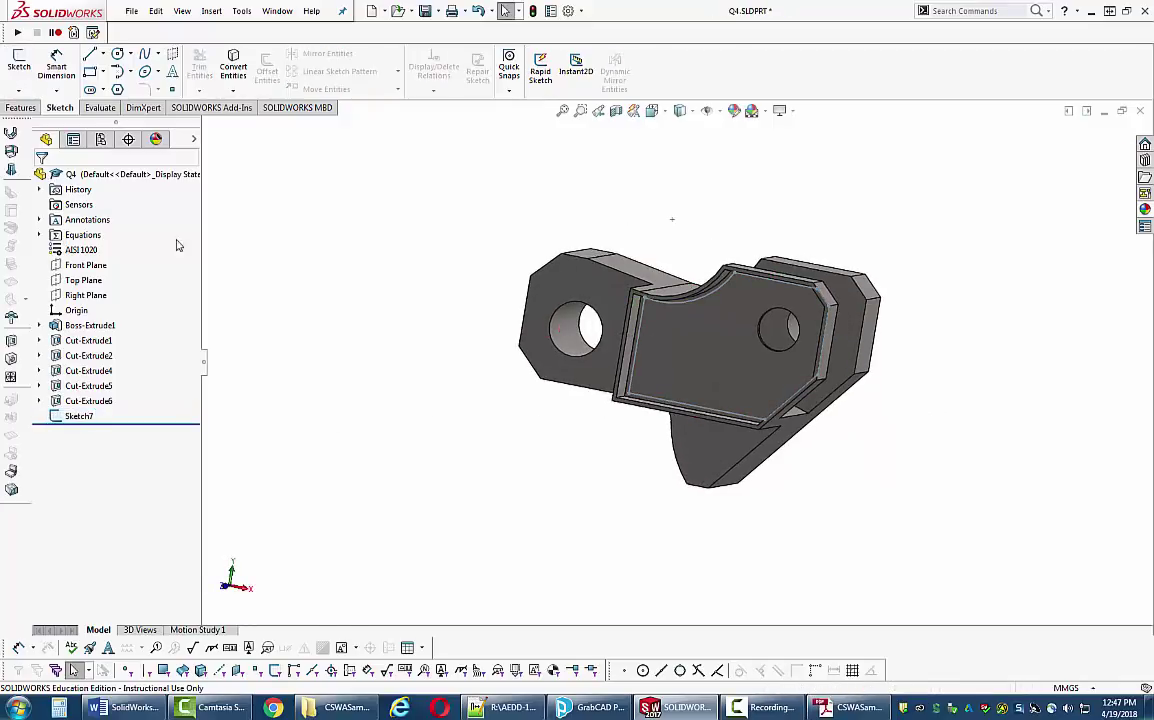
- Reopen Sketch7 for editing and orbit to view the pocket floor
click(477, 11)
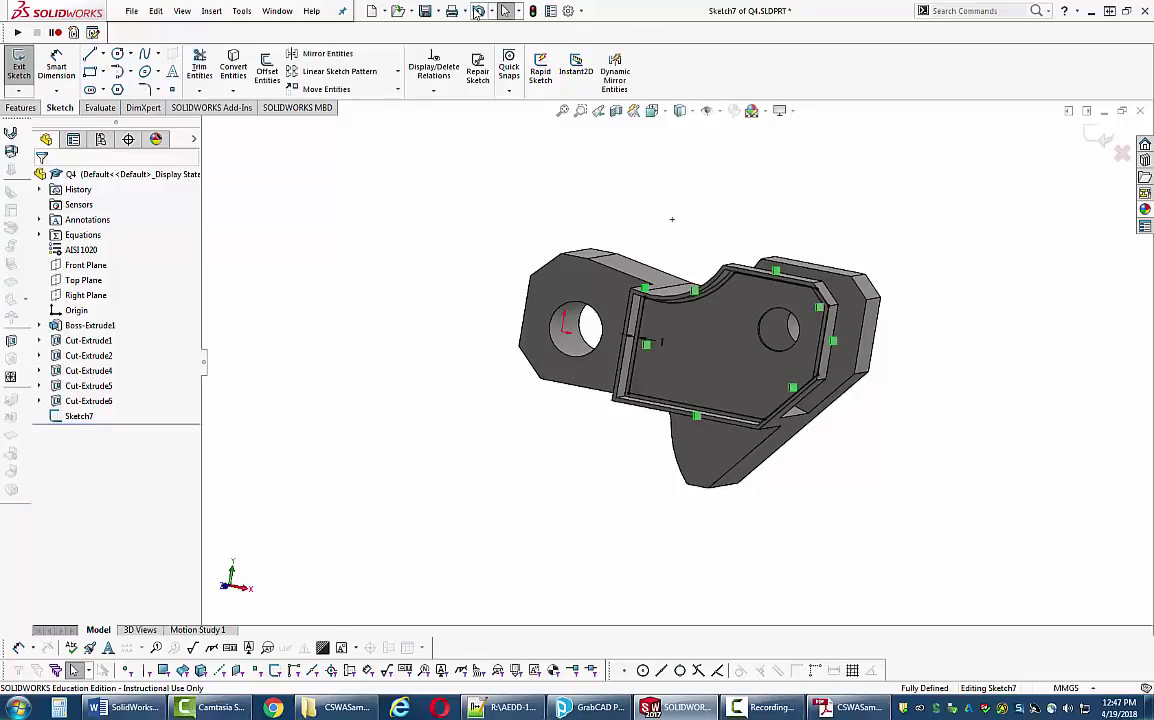
click(477, 11)
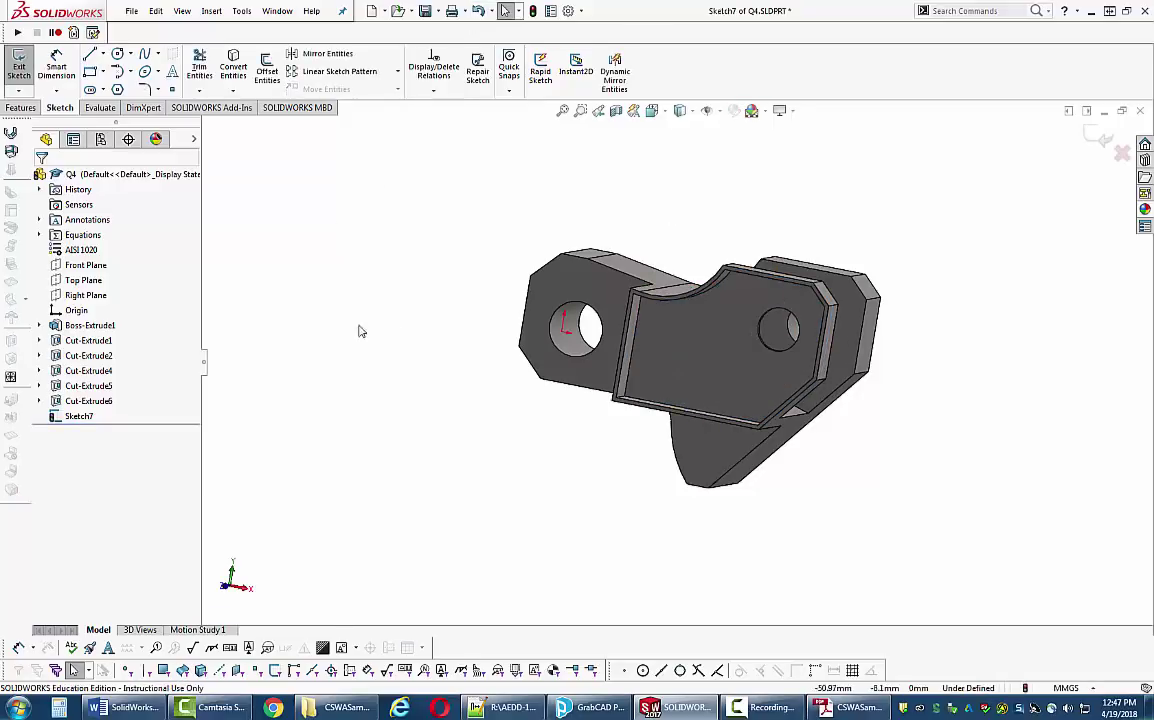
middle_drag(385, 220, 283, 221)
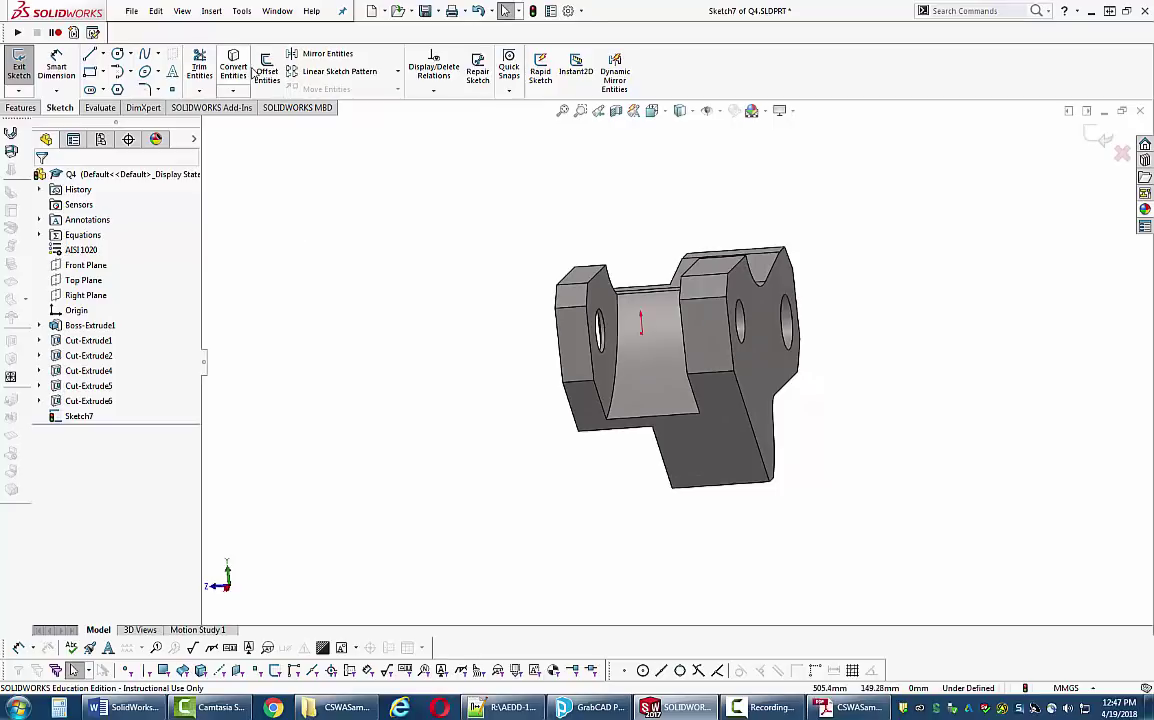
click(267, 70)
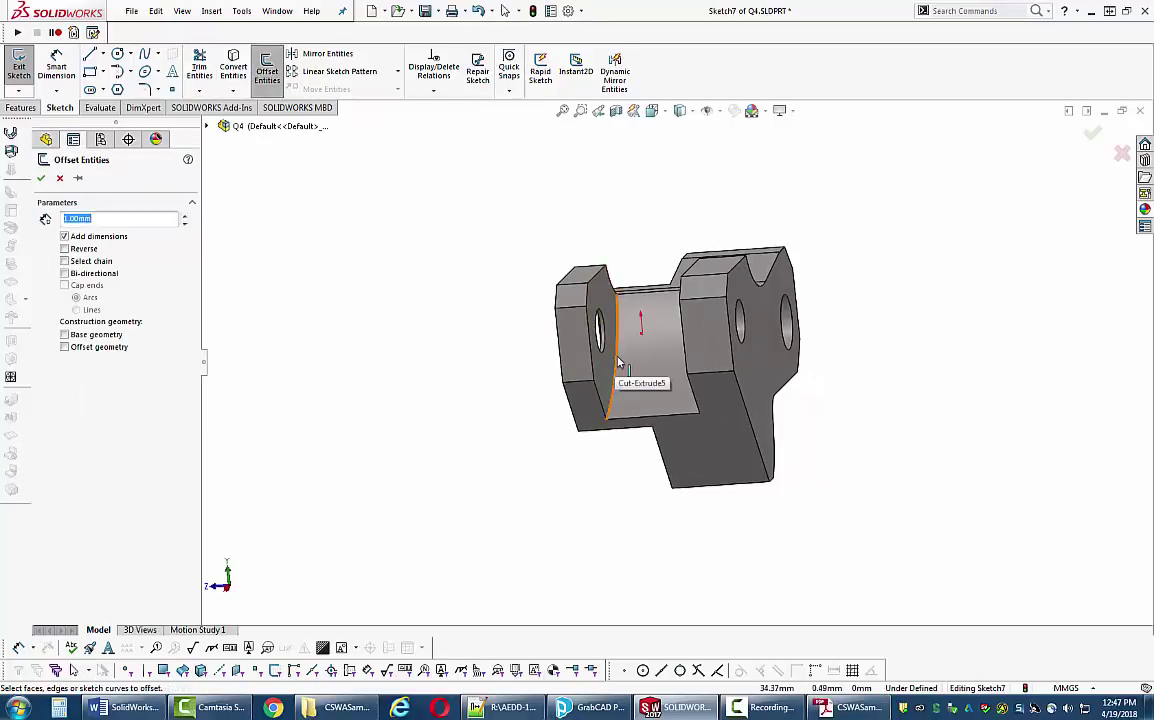
middle_drag(412, 399, 745, 402)
scroll(745, 390, down, 8)
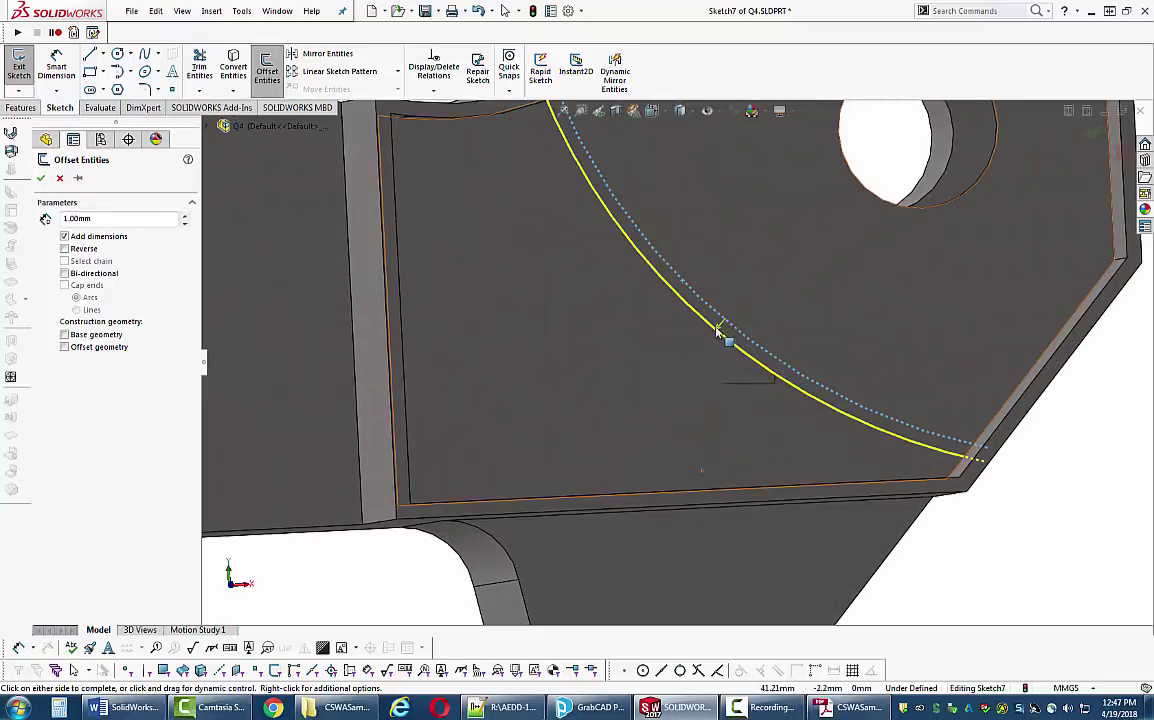
scroll(626, 355, up, 4)
middle_drag(626, 355, 610, 379)
scroll(610, 385, down, 4)
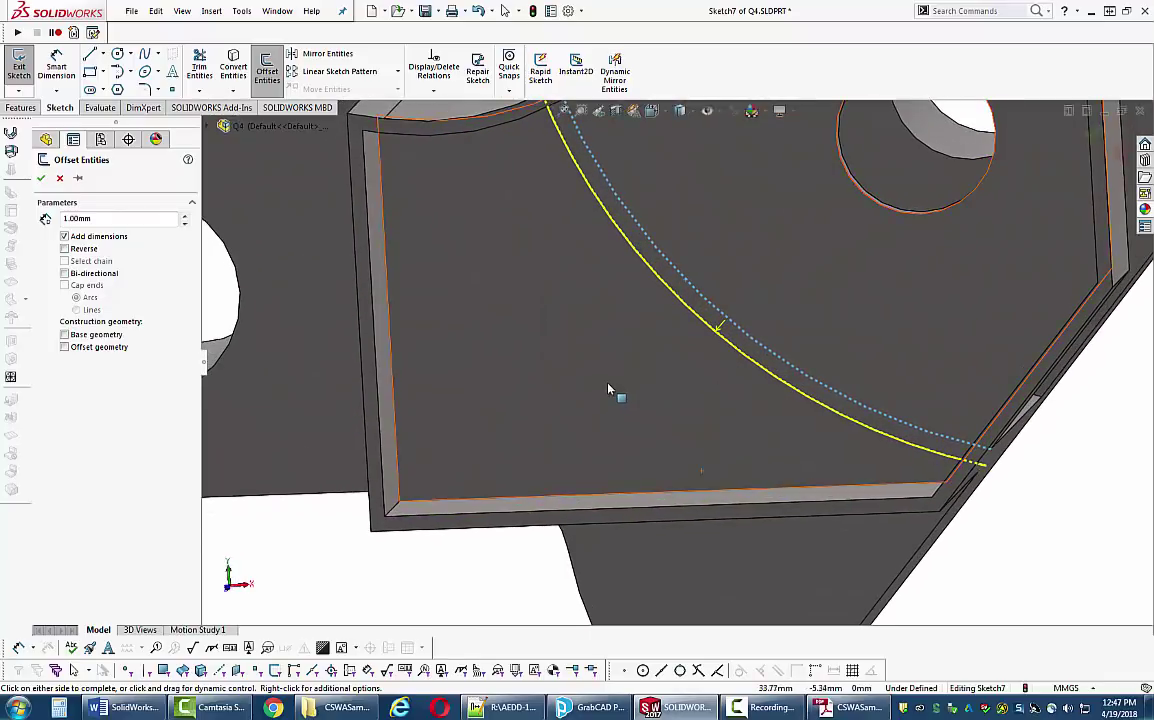
click(41, 177)
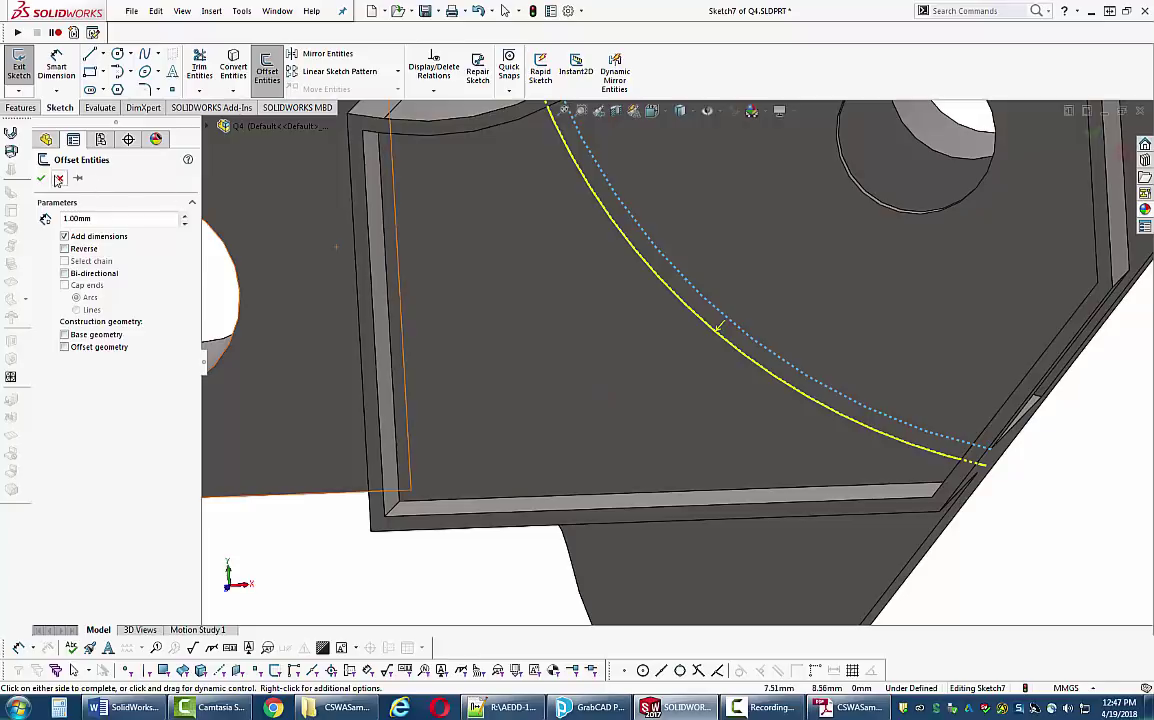
scroll(470, 555, up, 4)
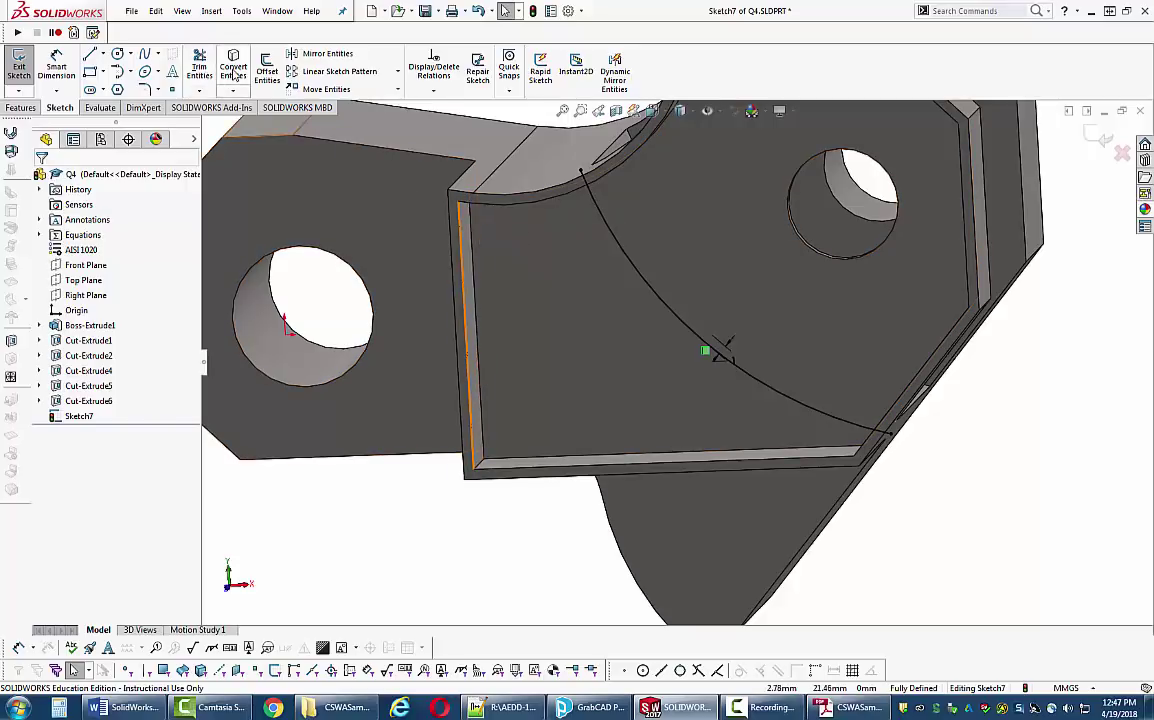
- Convert the recessed plate face's boundary edges into Sketch7 lines around the arc
click(233, 70)
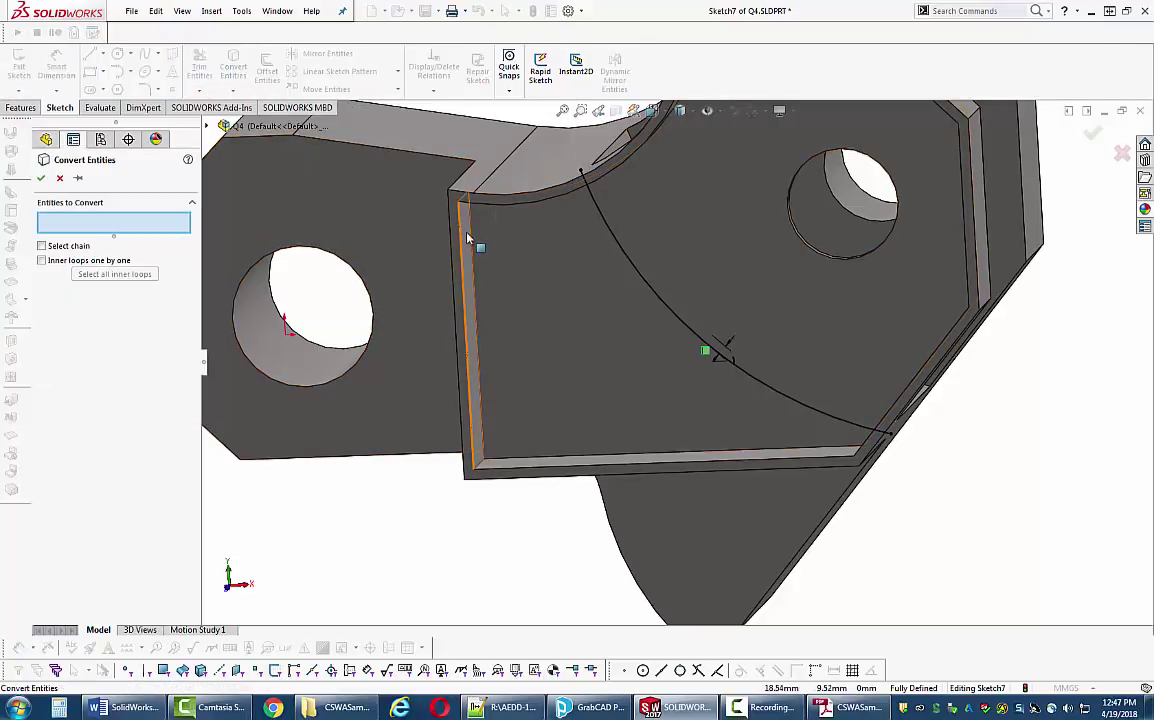
scroll(460, 240, down, 6)
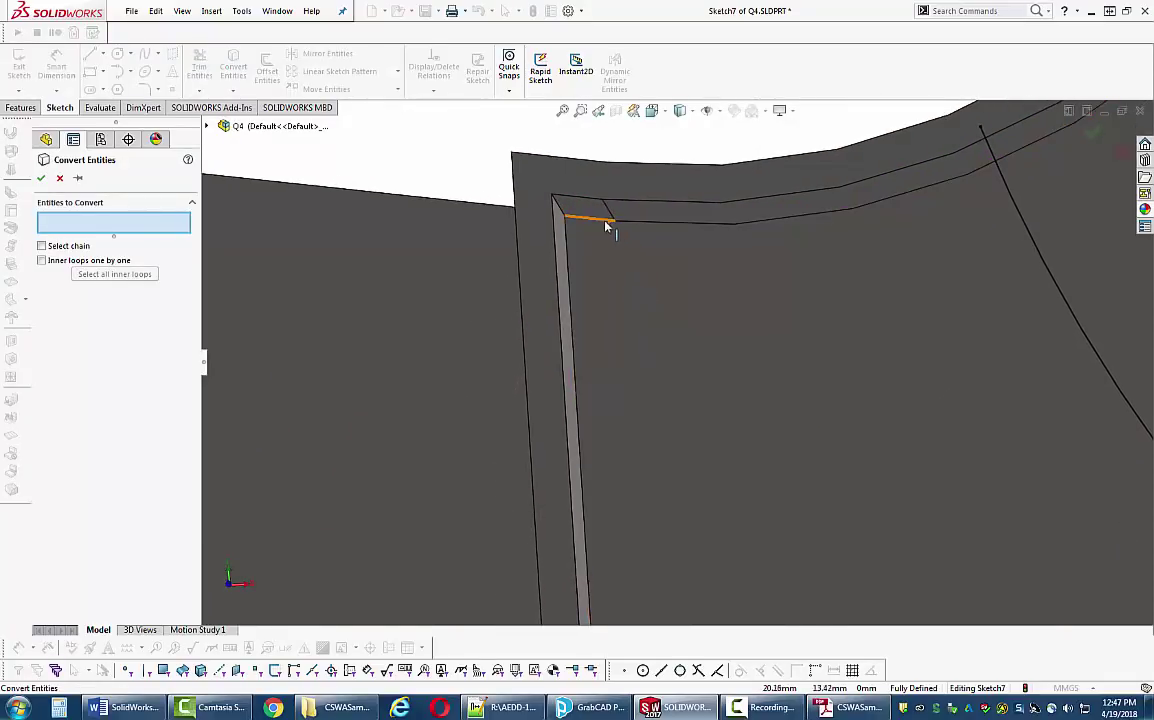
scroll(620, 280, up, 10)
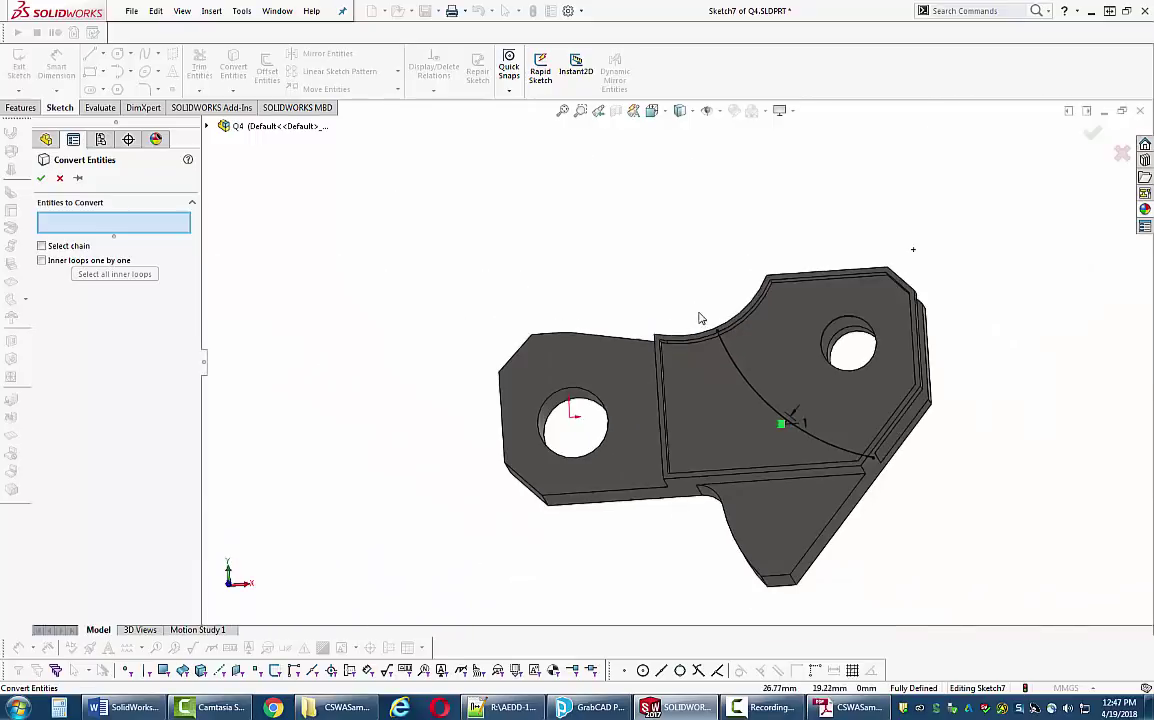
scroll(702, 322, up, 1)
click(711, 384)
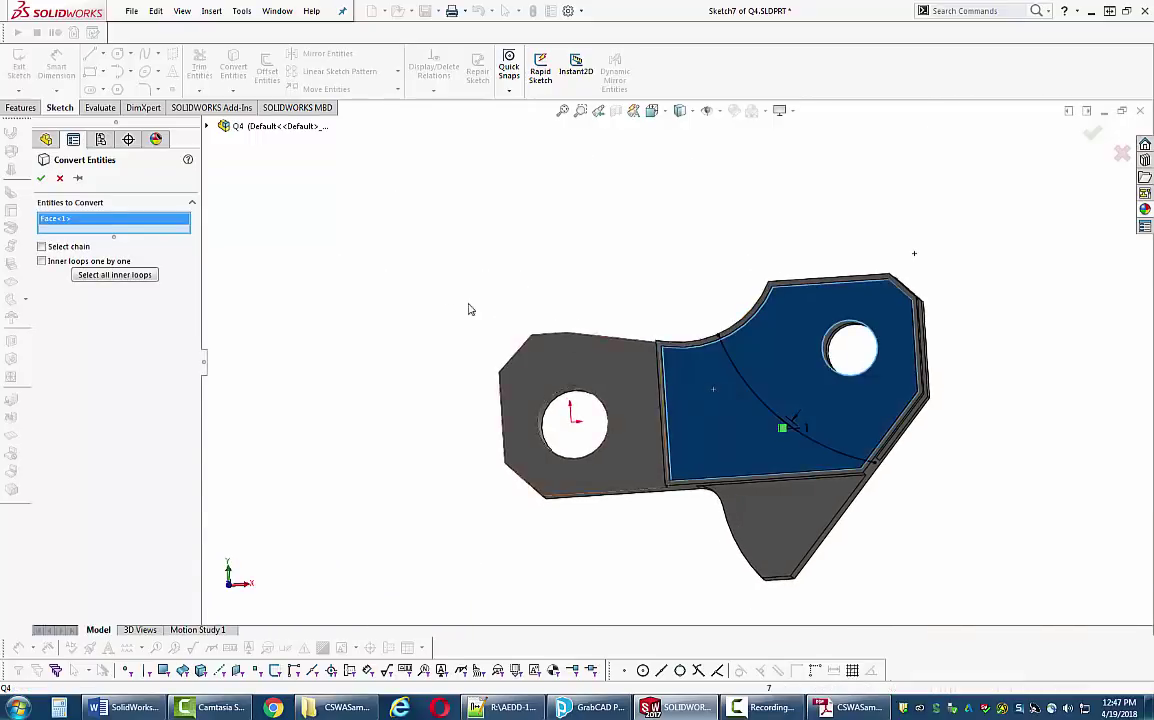
click(42, 178)
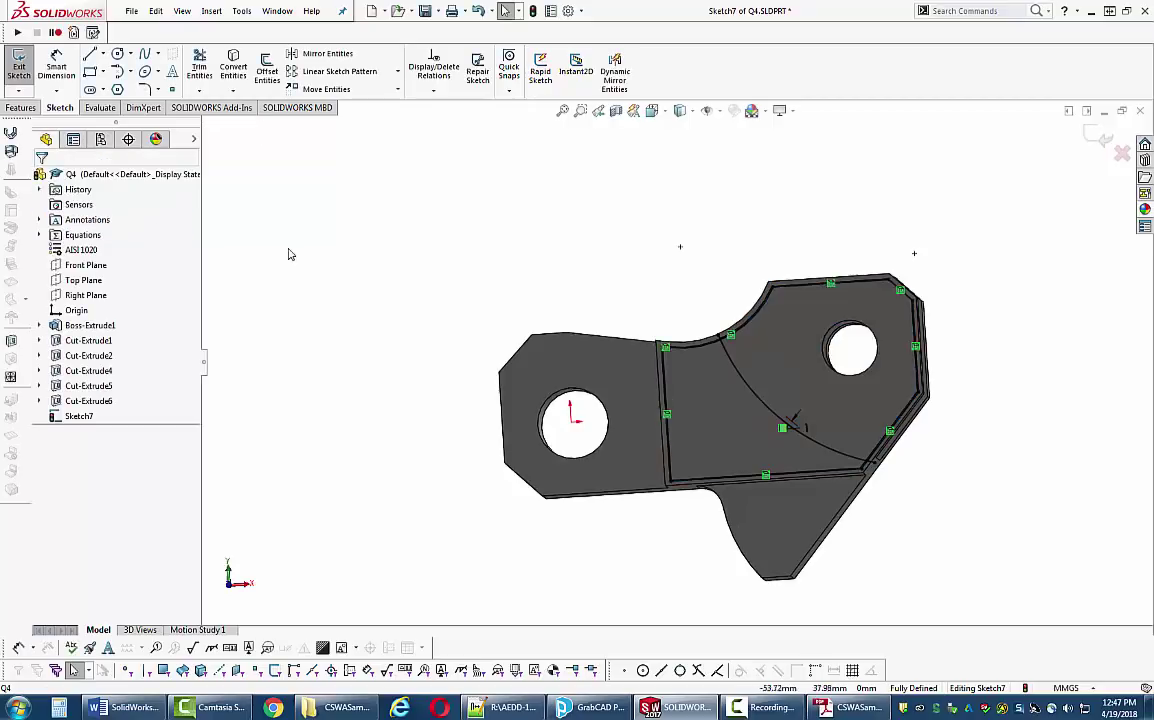
scroll(838, 511, down, 3)
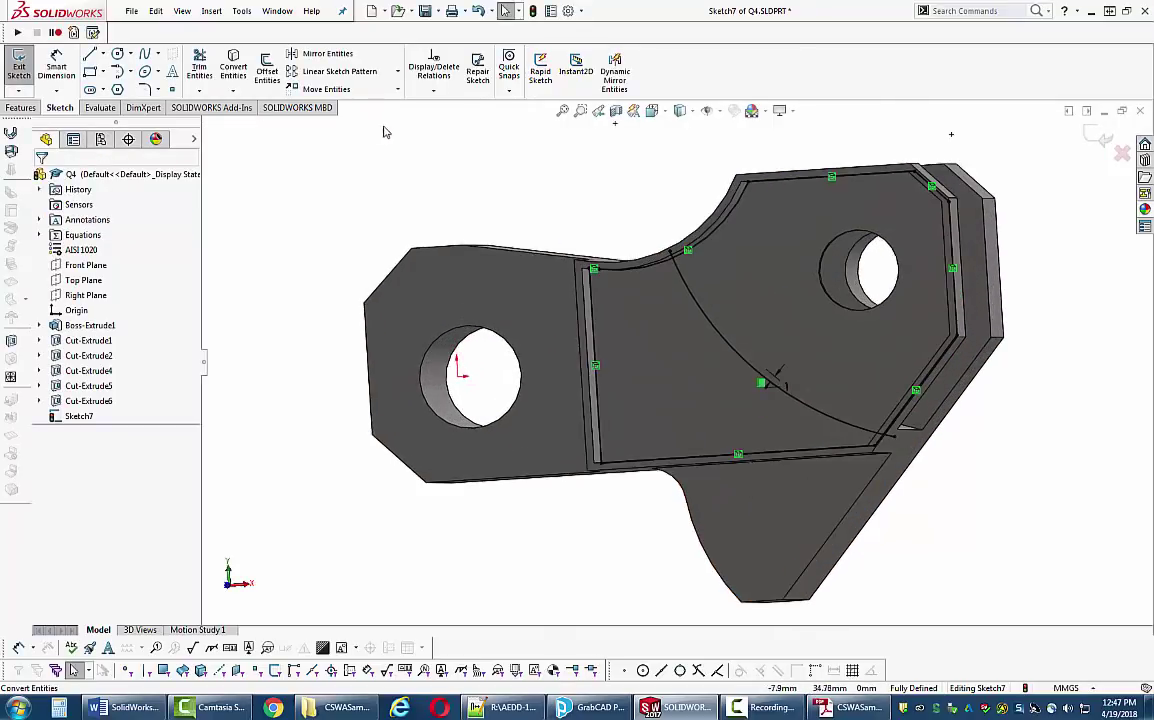
click(199, 65)
scroll(645, 265, down, 4)
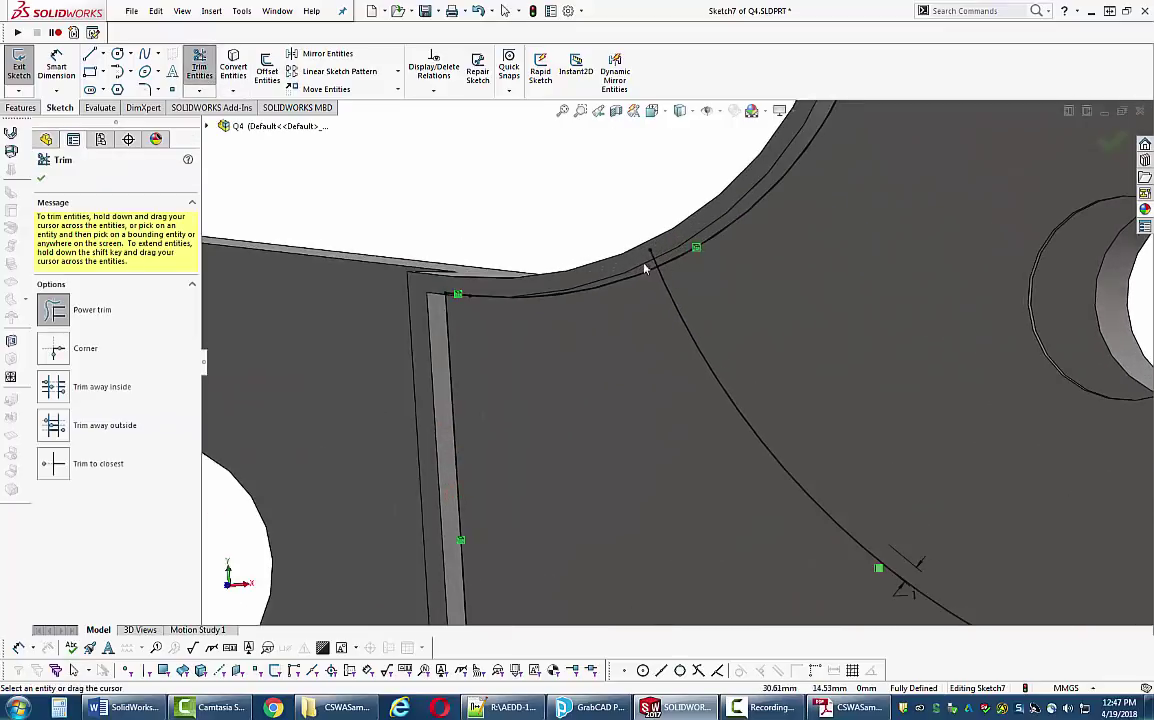
- Power-trim both arc stubs back to the plate outline, then switch to the exam PDF
drag(655, 262, 663, 256)
scroll(750, 330, up, 5)
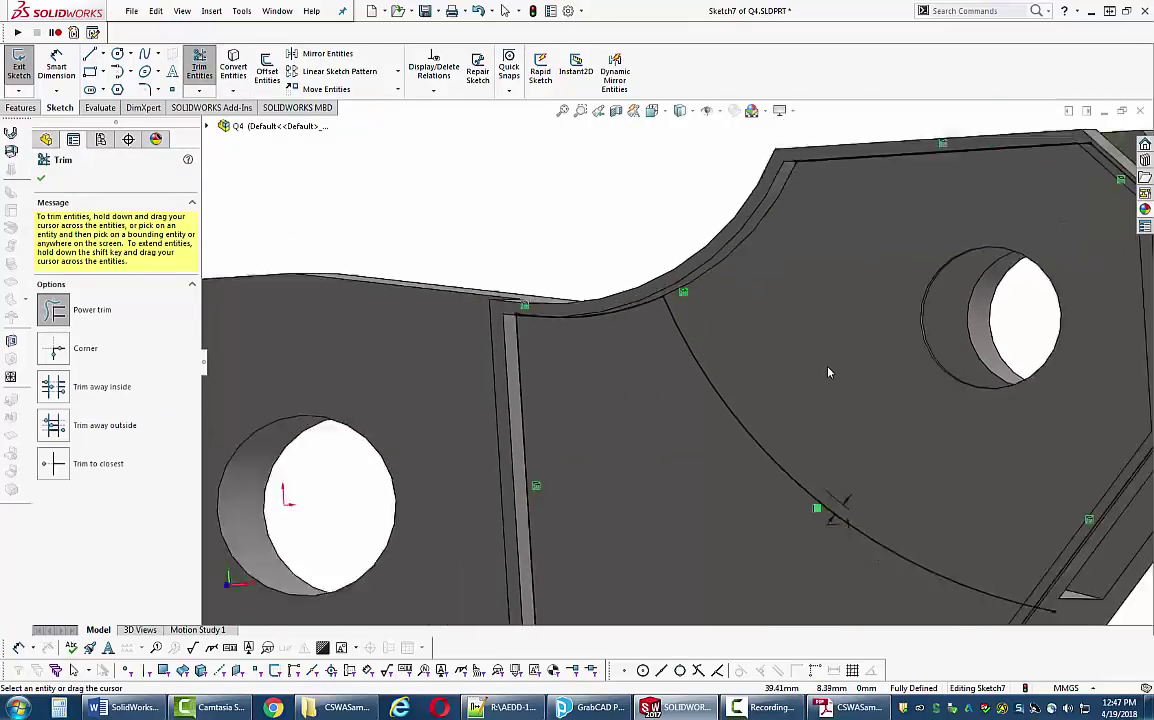
scroll(880, 520, down, 4)
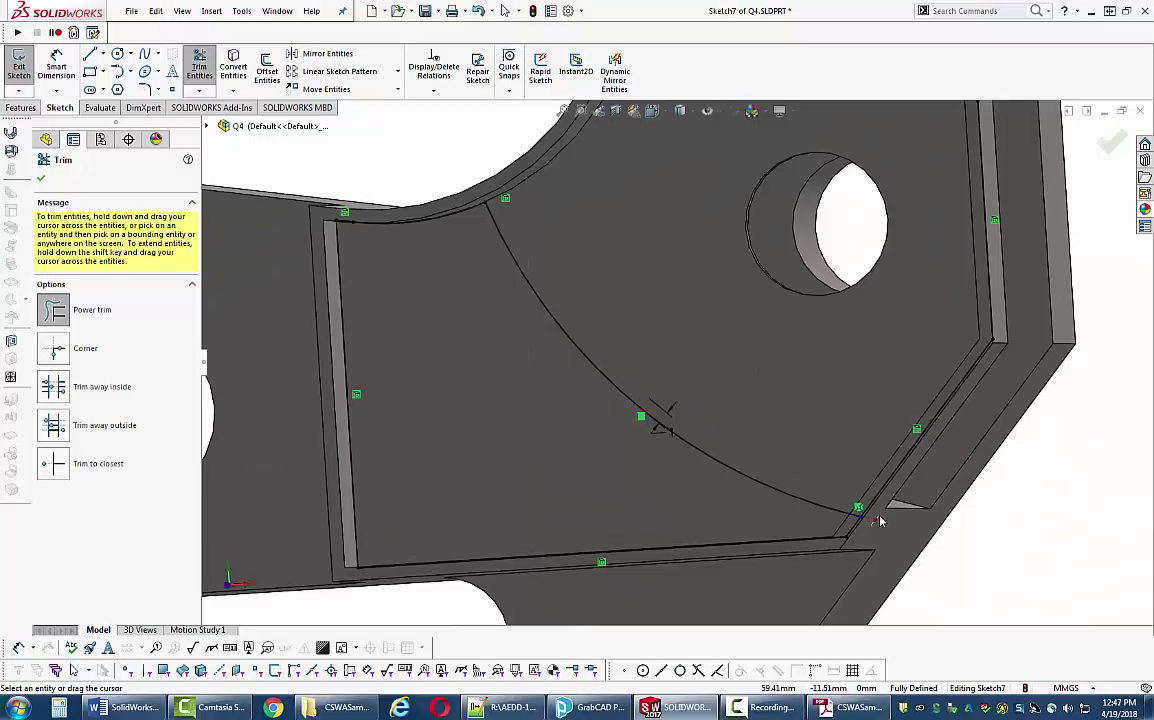
drag(880, 520, 891, 531)
key(Escape)
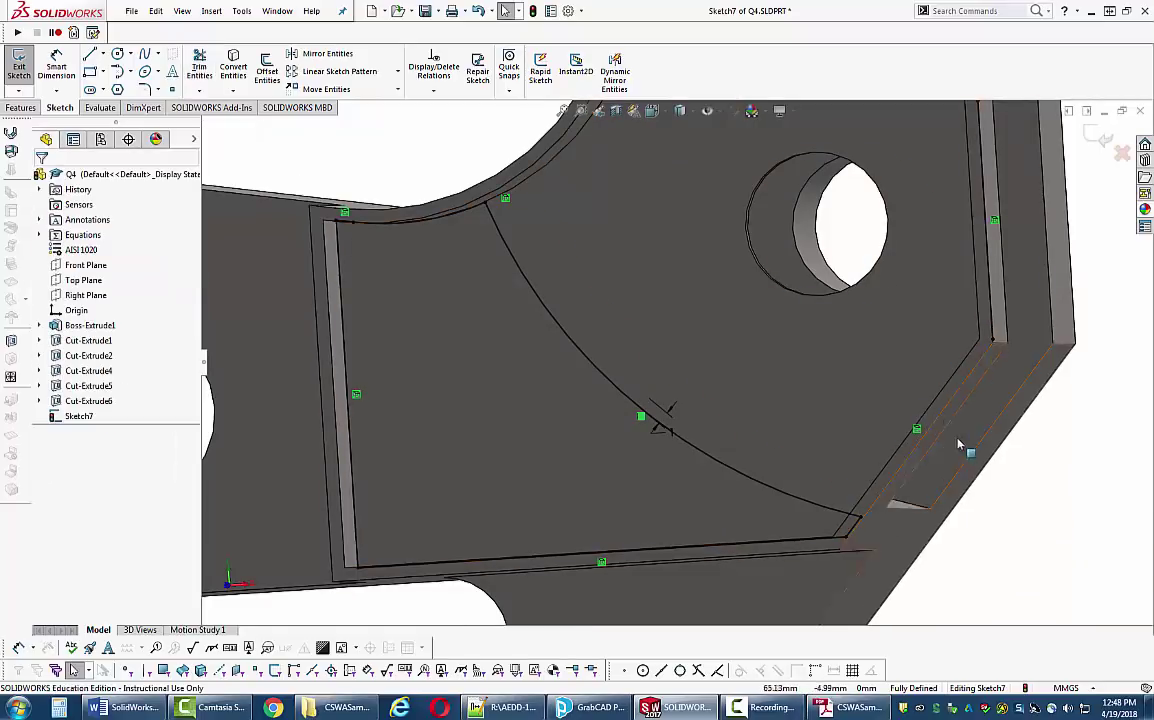
scroll(843, 352, up, 6)
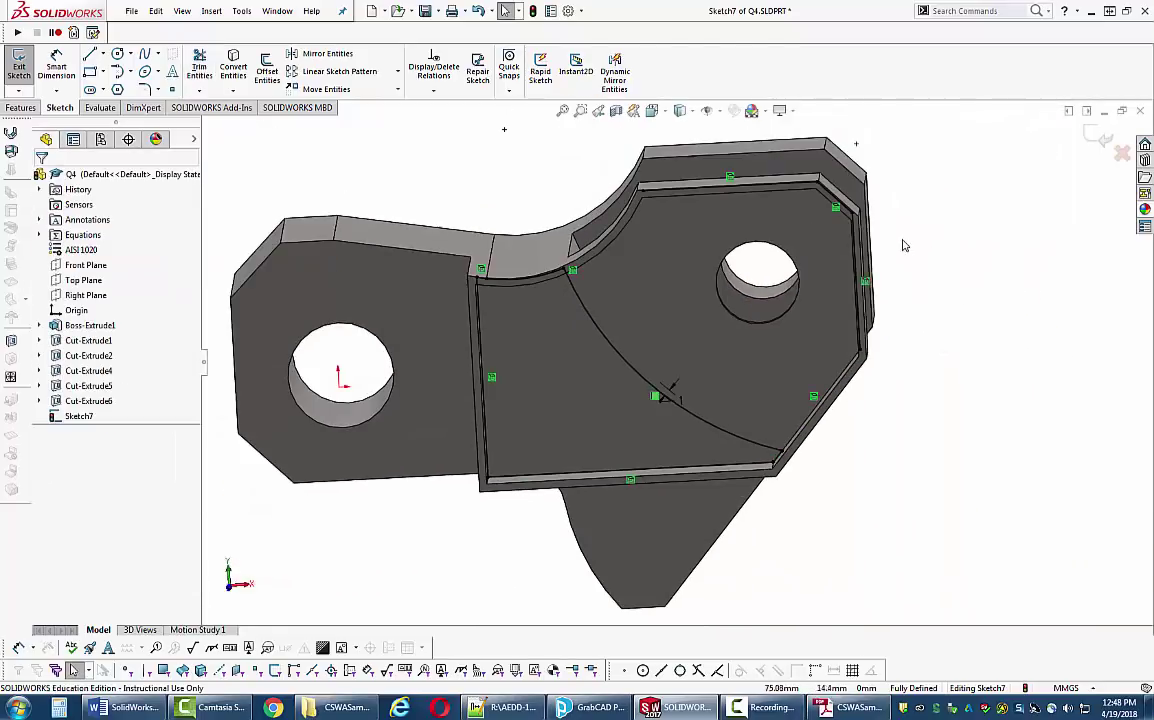
middle_drag(790, 280, 811, 280)
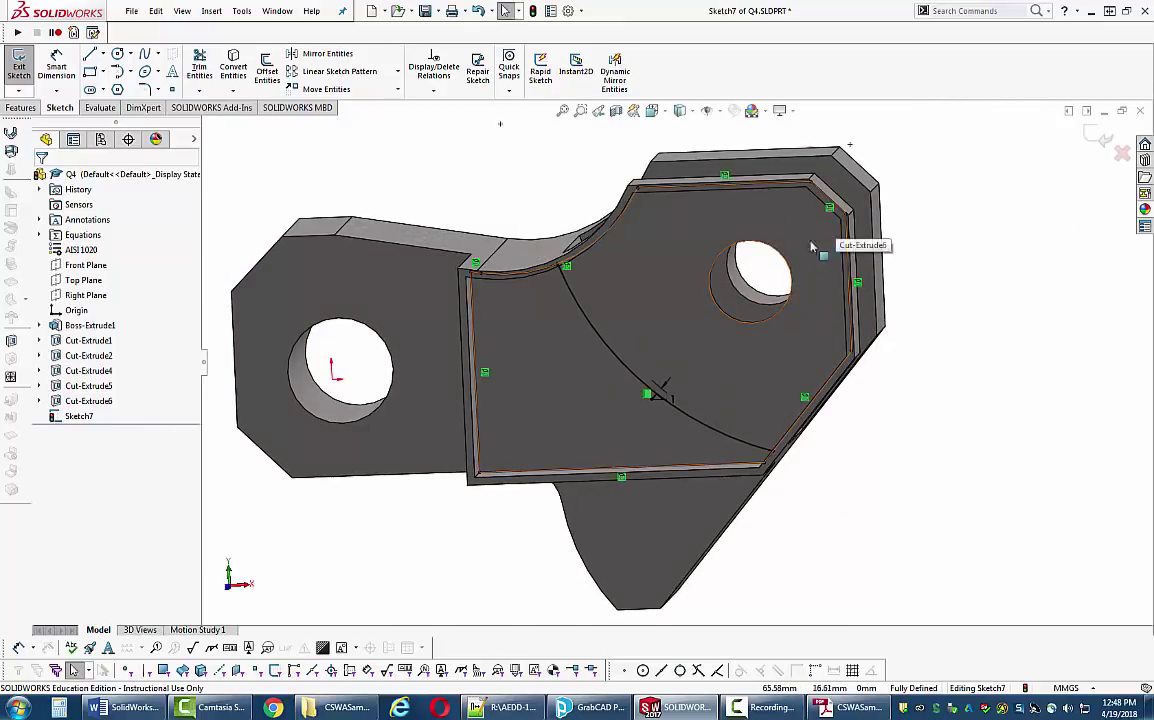
key(alt+Tab)
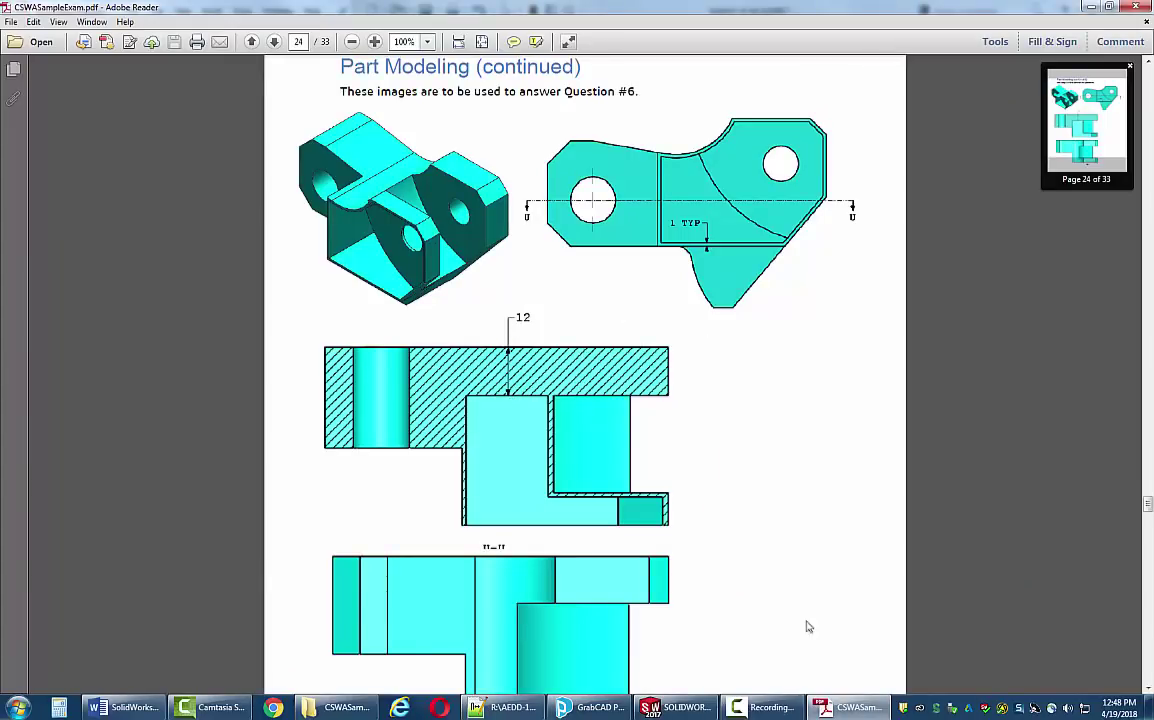
- Go back to Sketch7 in SOLIDWORKS after checking the Question #6 drawing
key(alt+Tab)
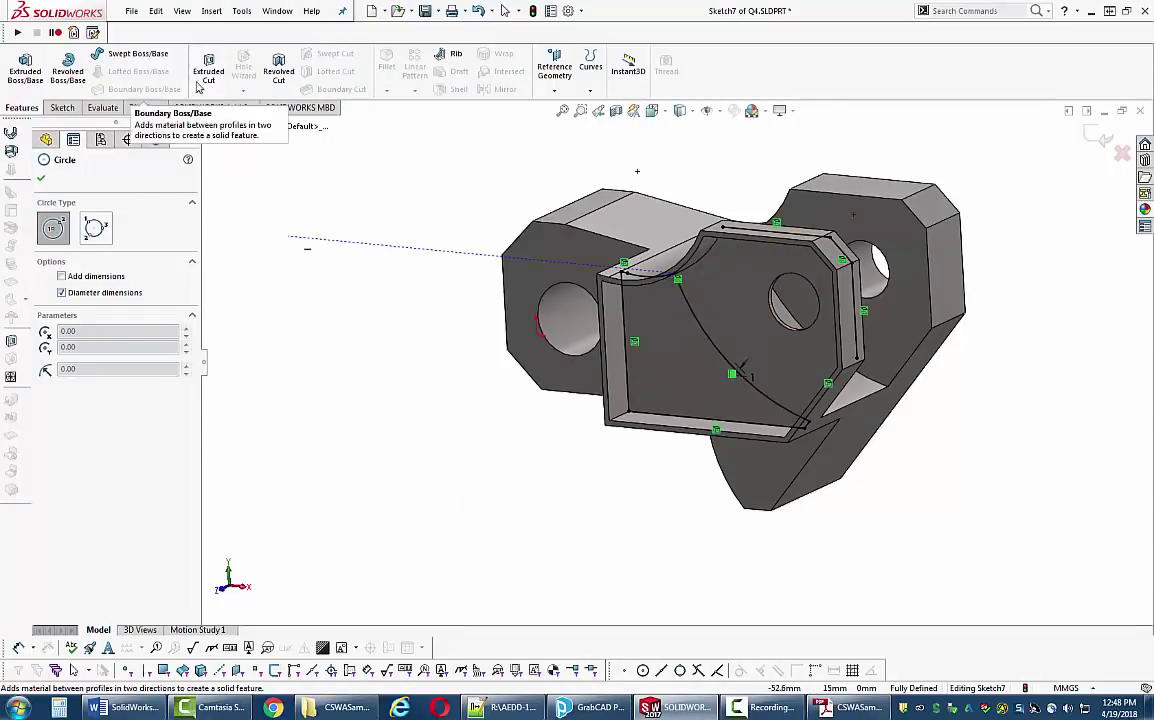
- Start an extruded cut using the sketch region left of the arc
click(203, 78)
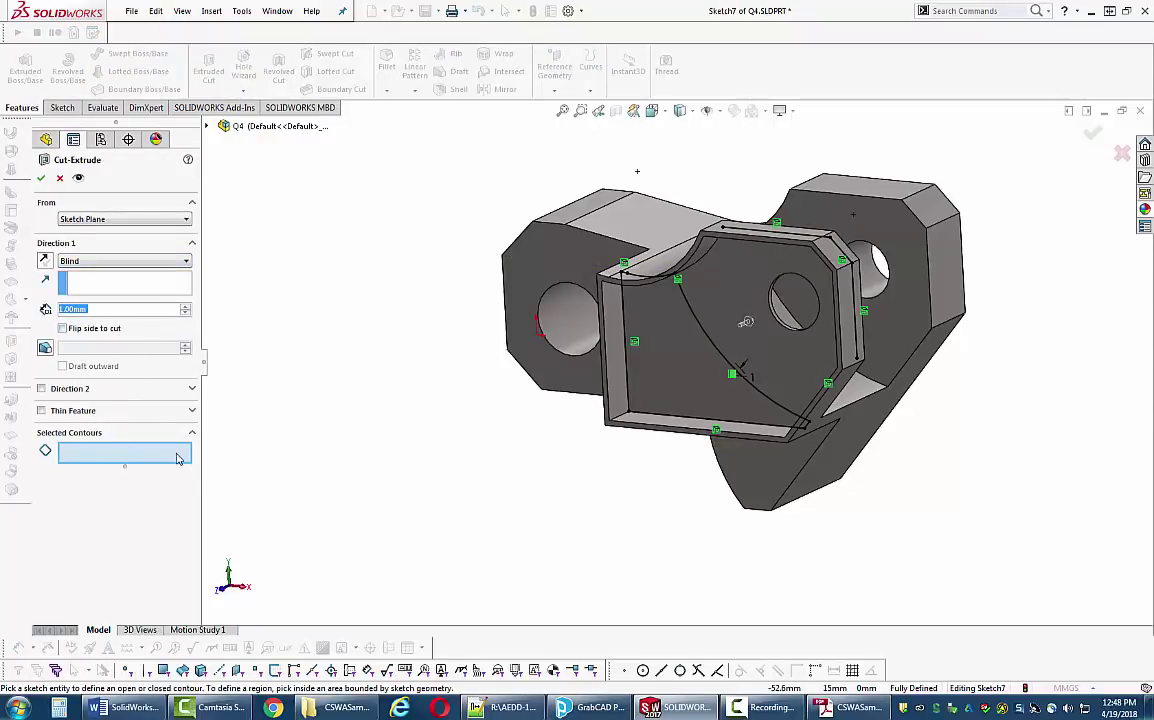
click(176, 454)
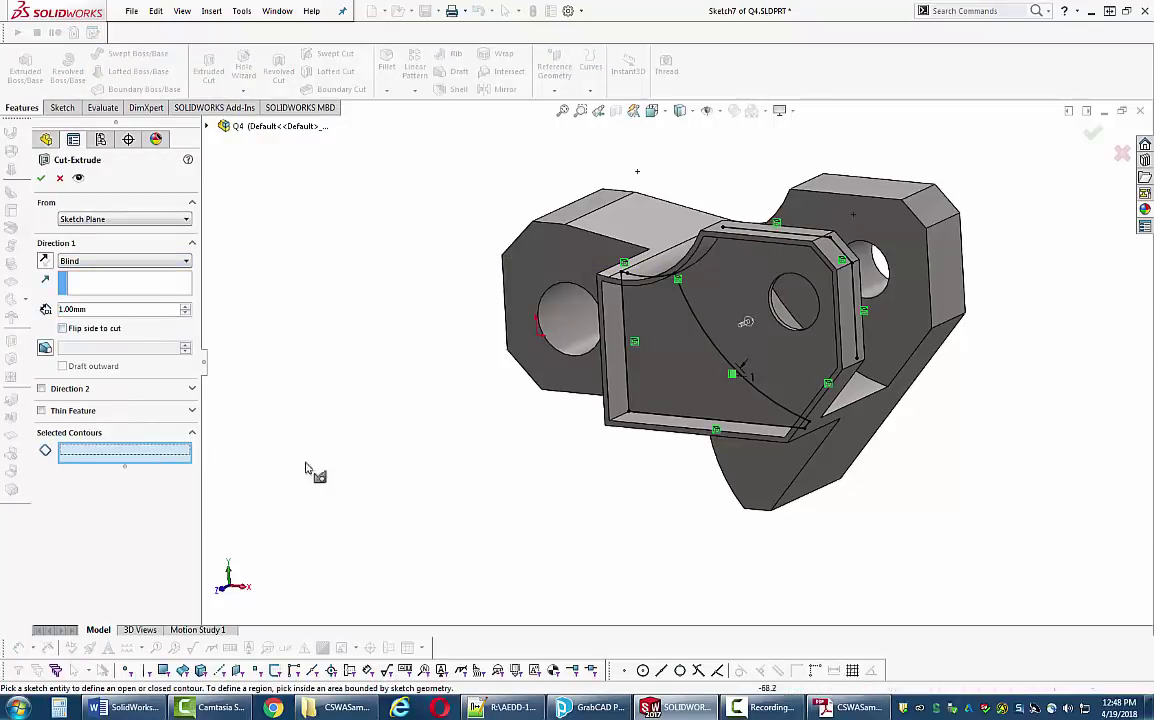
click(675, 374)
mouse_move(309, 507)
middle_down()
mouse_move(322, 407)
mouse_move(314, 464)
mouse_move(306, 456)
middle_up()
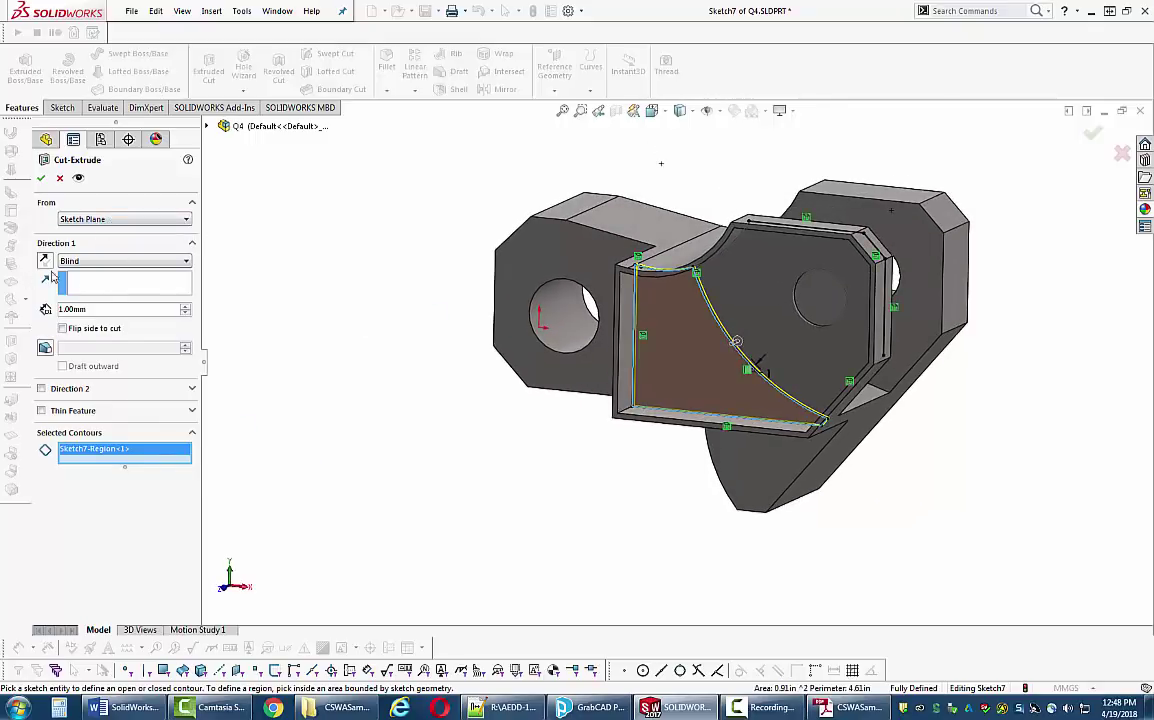
- End the cut Offset From Surface, 12 mm from the far outer face, and apply it
click(115, 263)
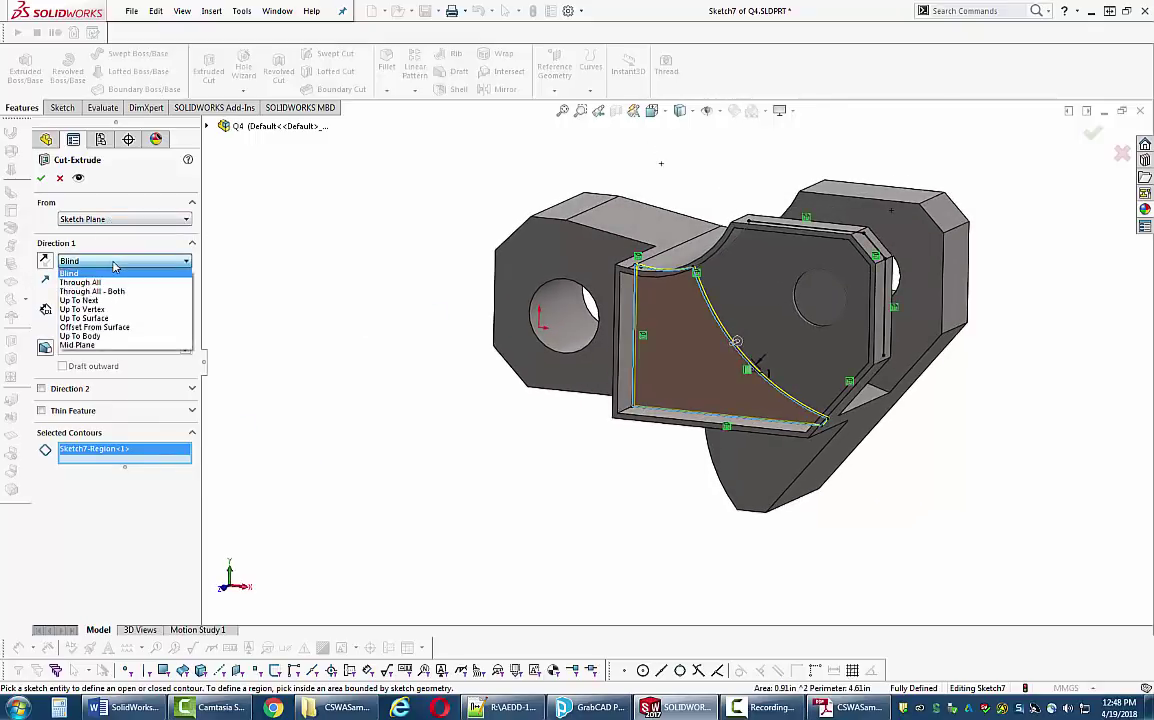
click(94, 327)
middle_drag(996, 392, 875, 410)
click(808, 325)
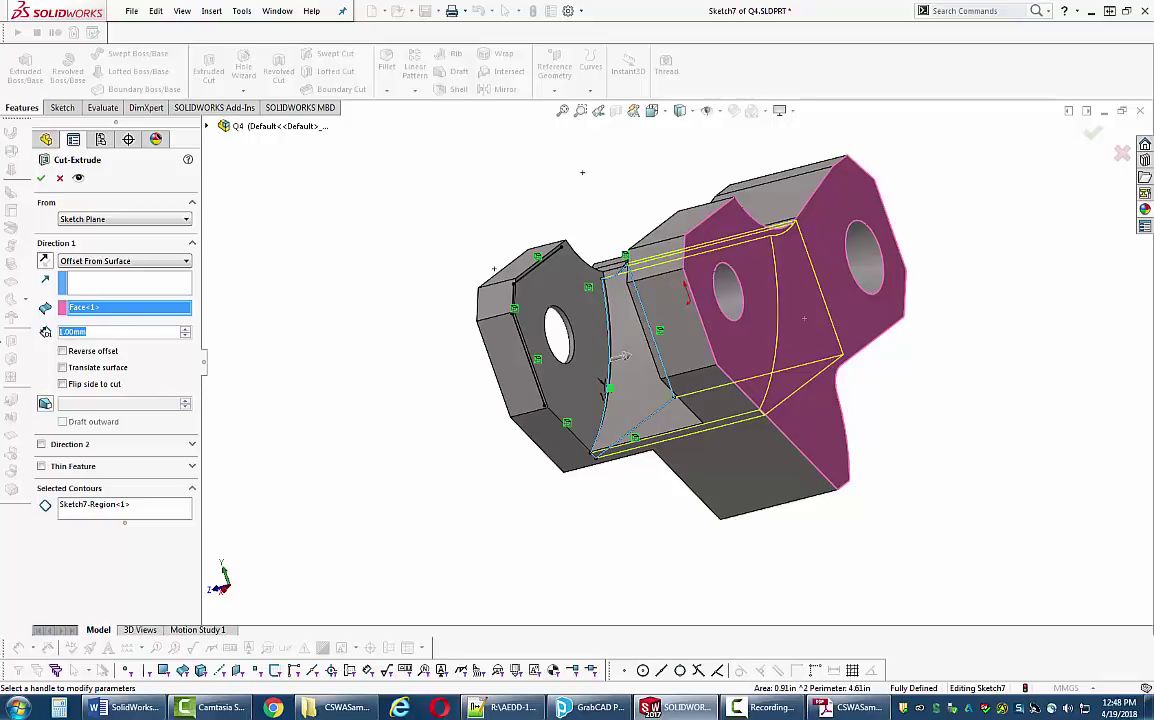
text(12)
key(Return)
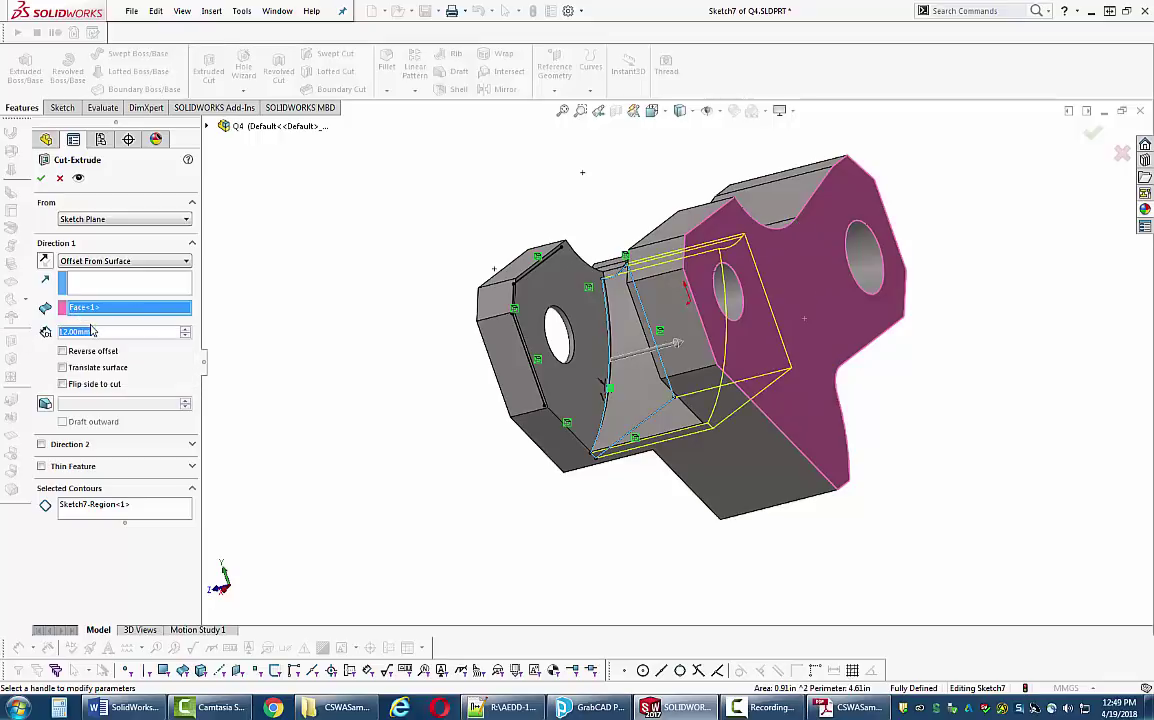
scroll(134, 331, up, 1)
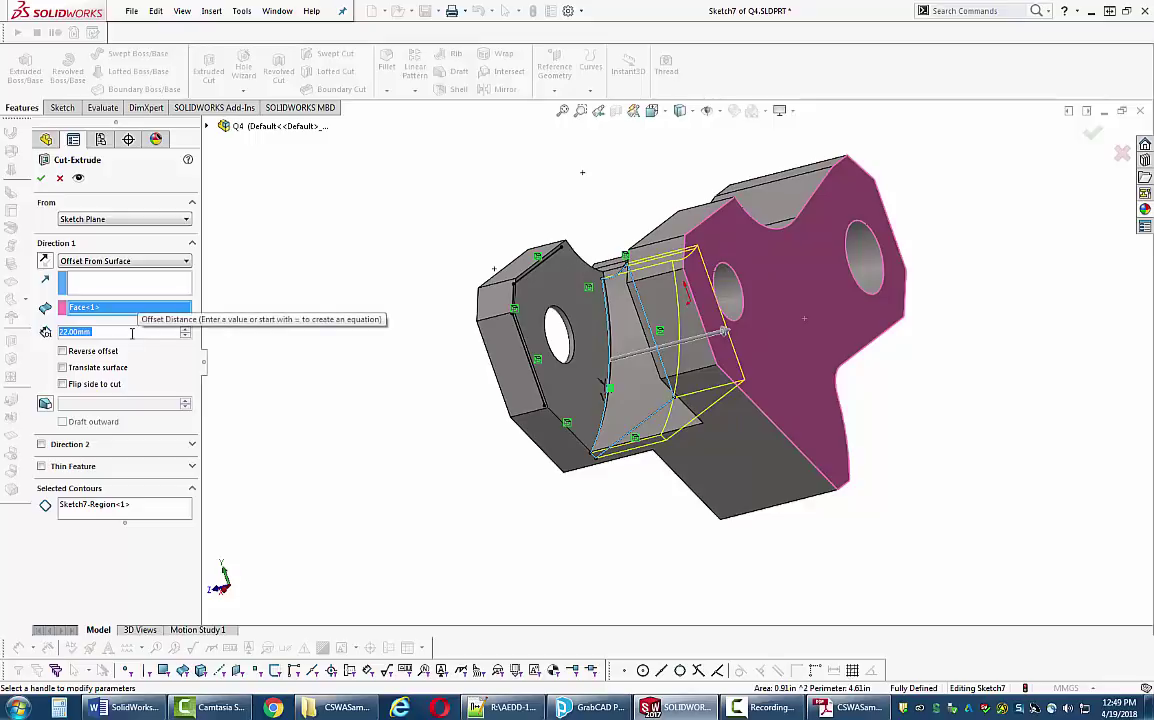
click(41, 178)
middle_drag(373, 458, 515, 453)
scroll(521, 310, up, 2)
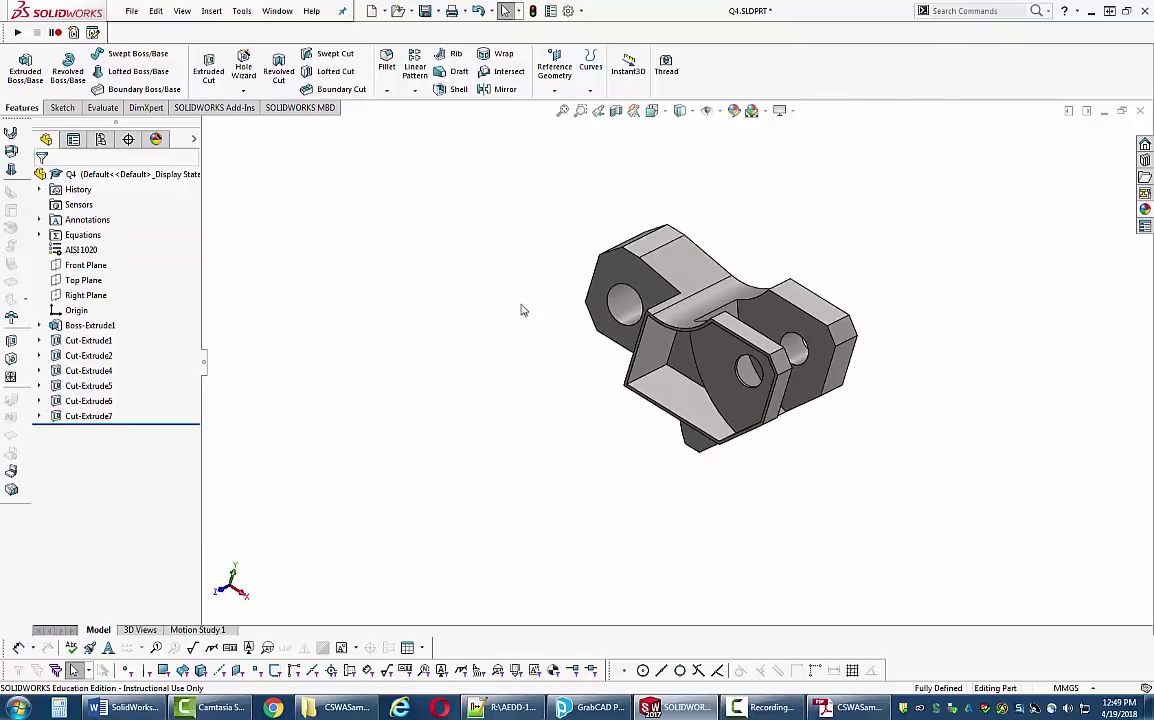
- Section the part along the Top Plane, close Section View, and switch to the Top view
click(616, 110)
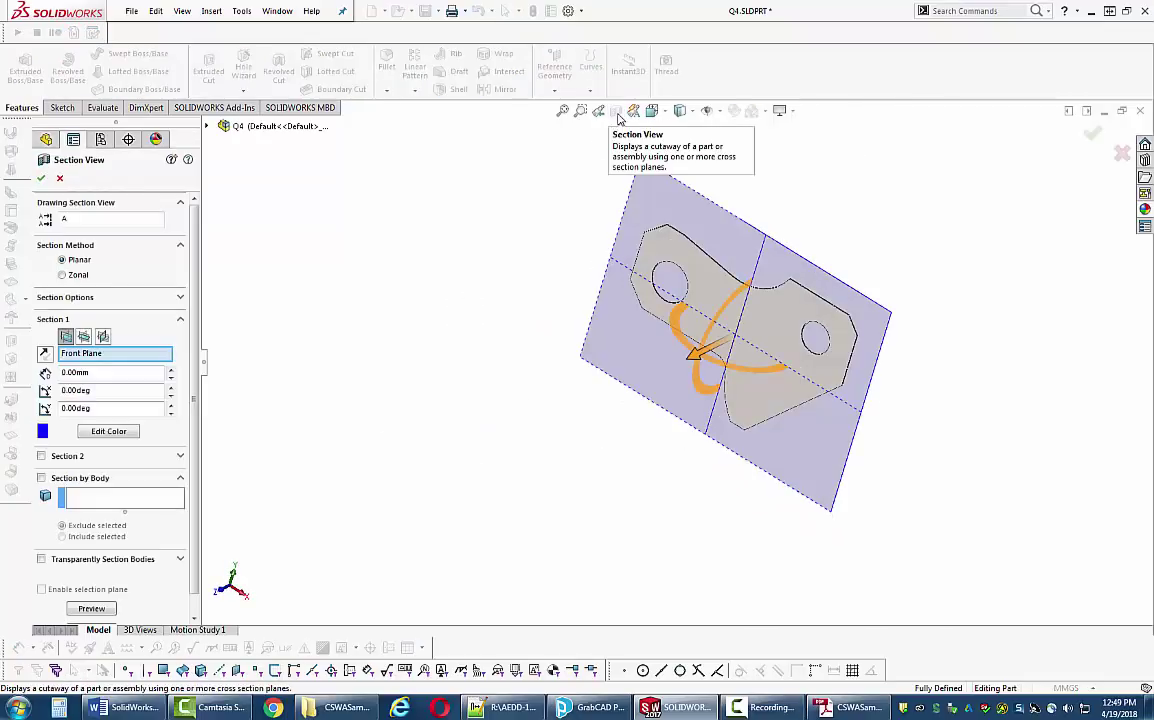
click(84, 337)
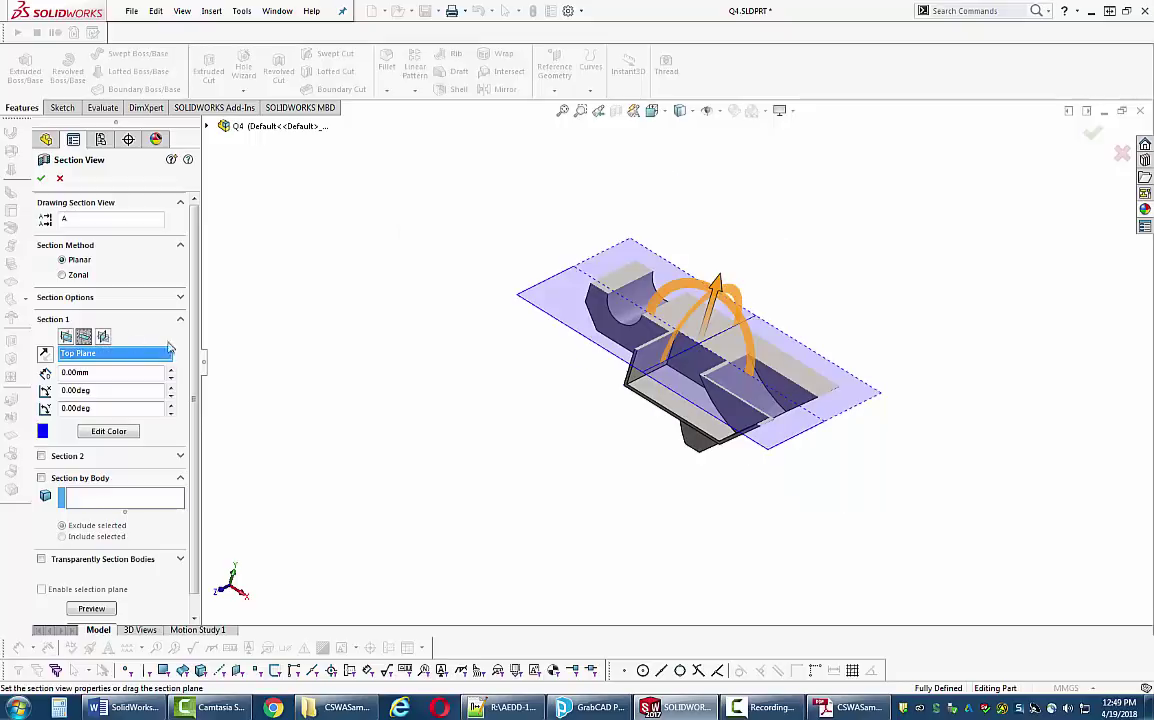
click(41, 179)
key(space)
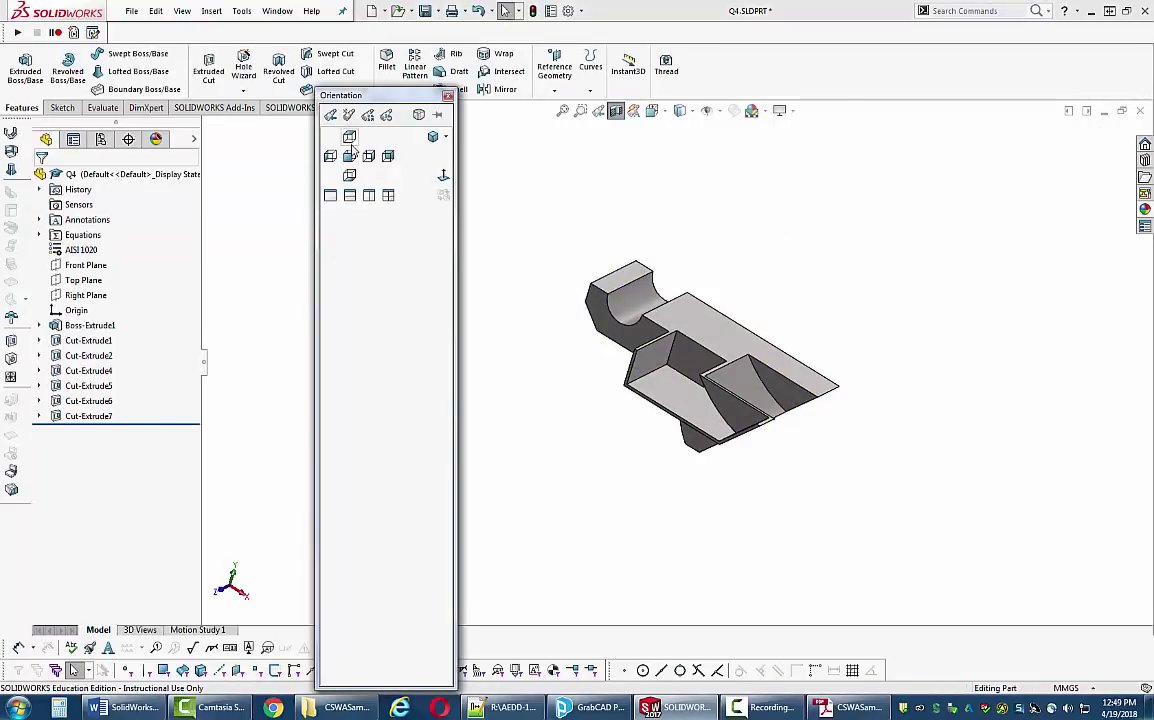
click(349, 139)
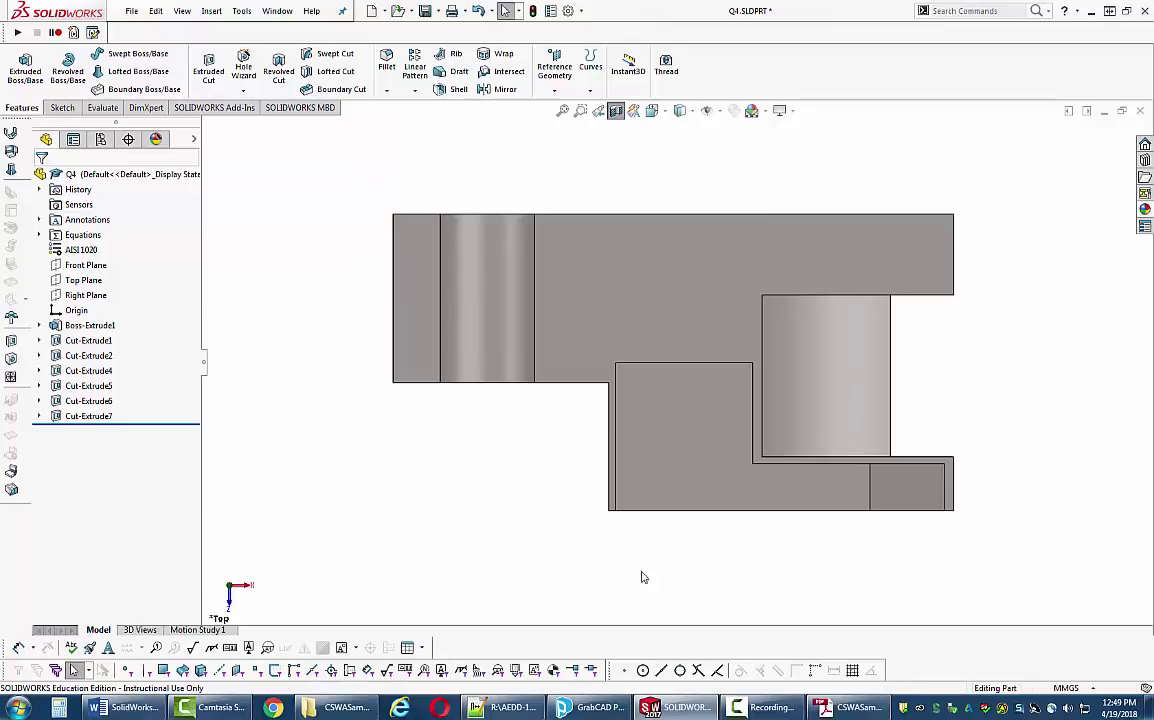
click(850, 707)
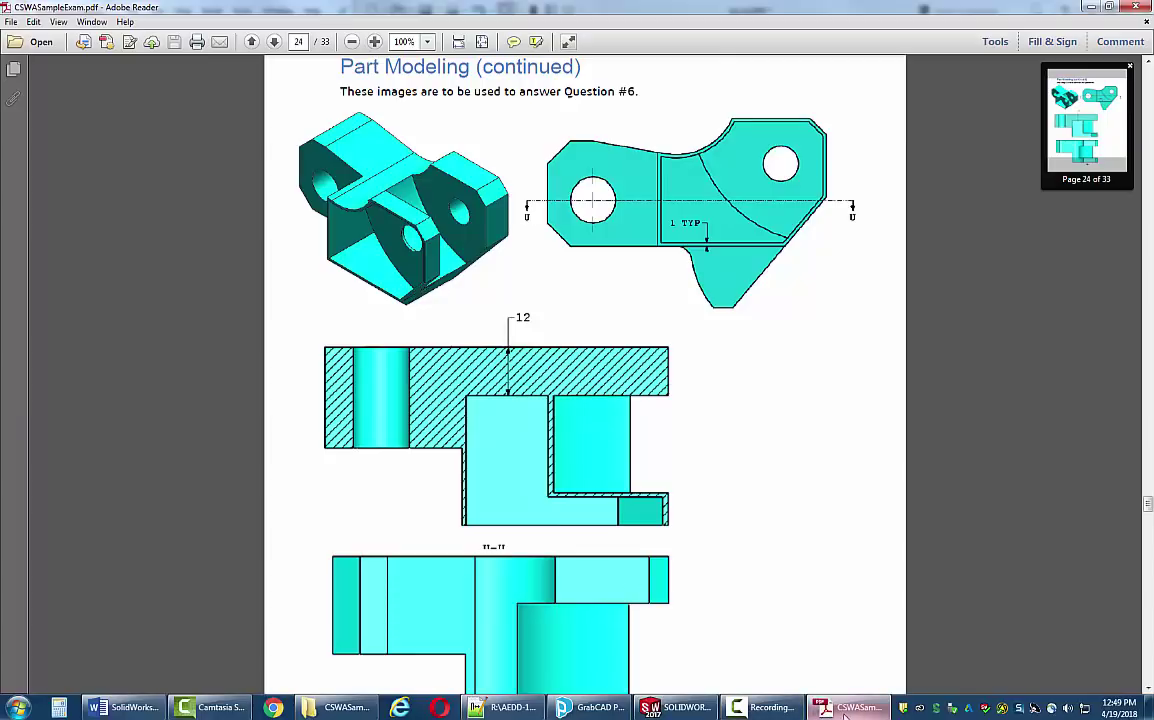
click(676, 707)
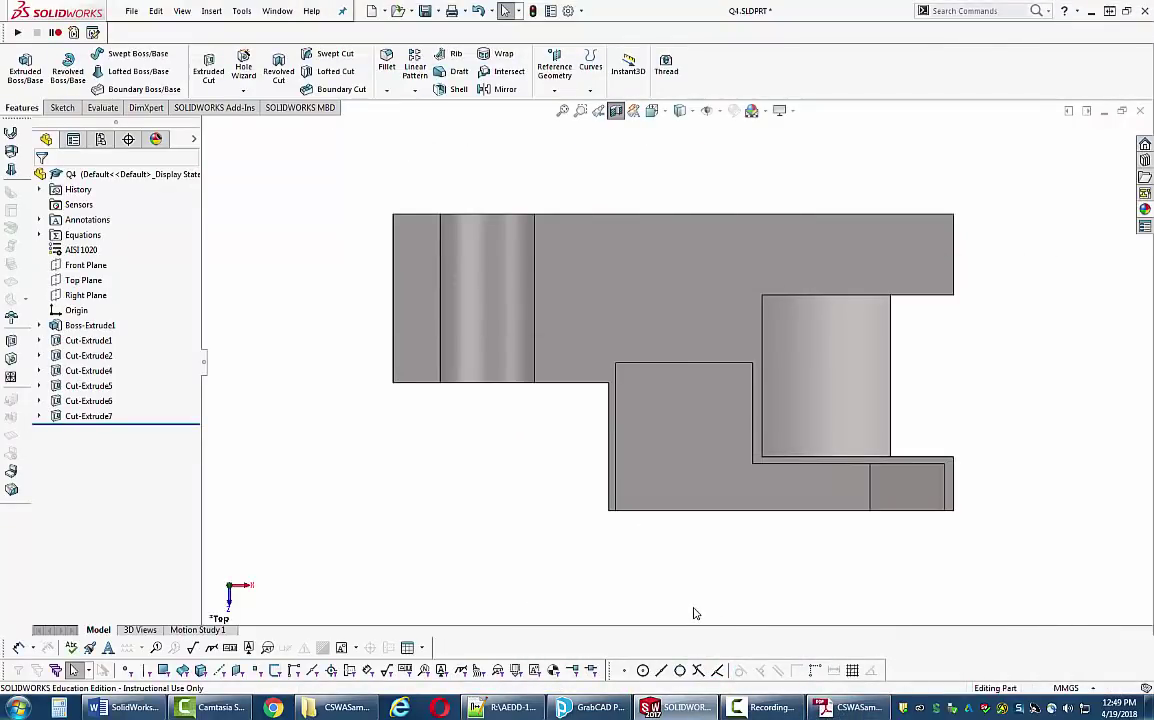
- Cycle the display style through Hidden Lines Removed and Shaded, ending on Shaded With Edges
click(681, 110)
click(683, 167)
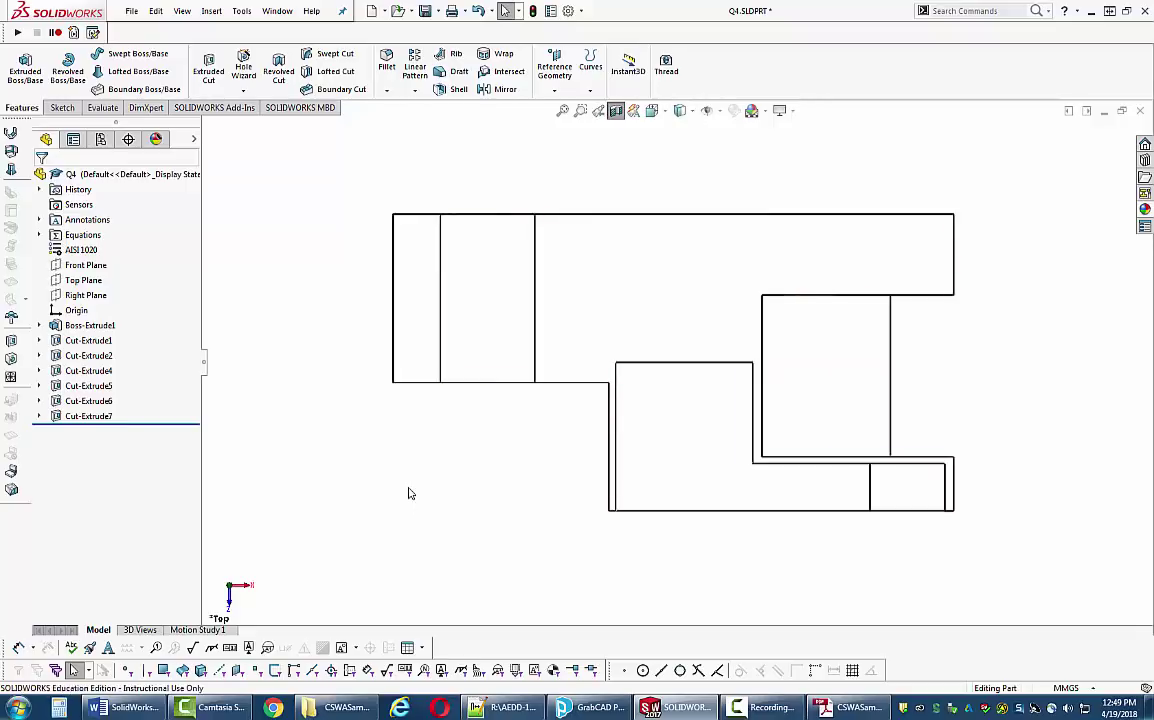
click(681, 110)
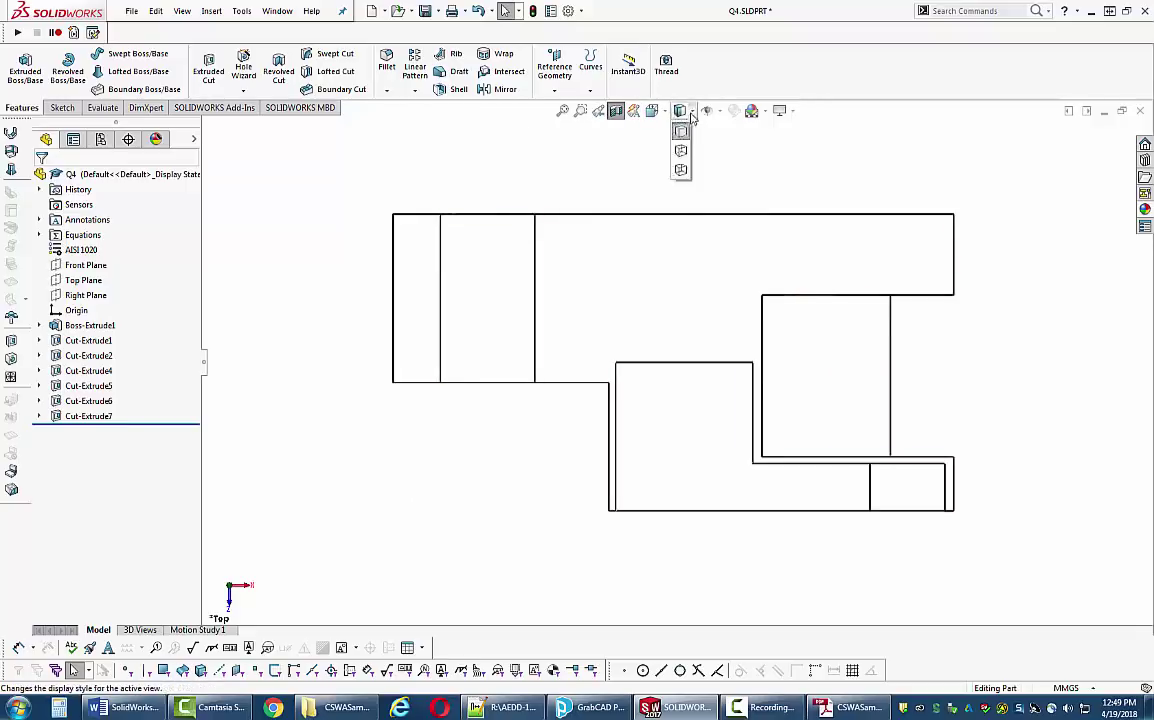
click(681, 148)
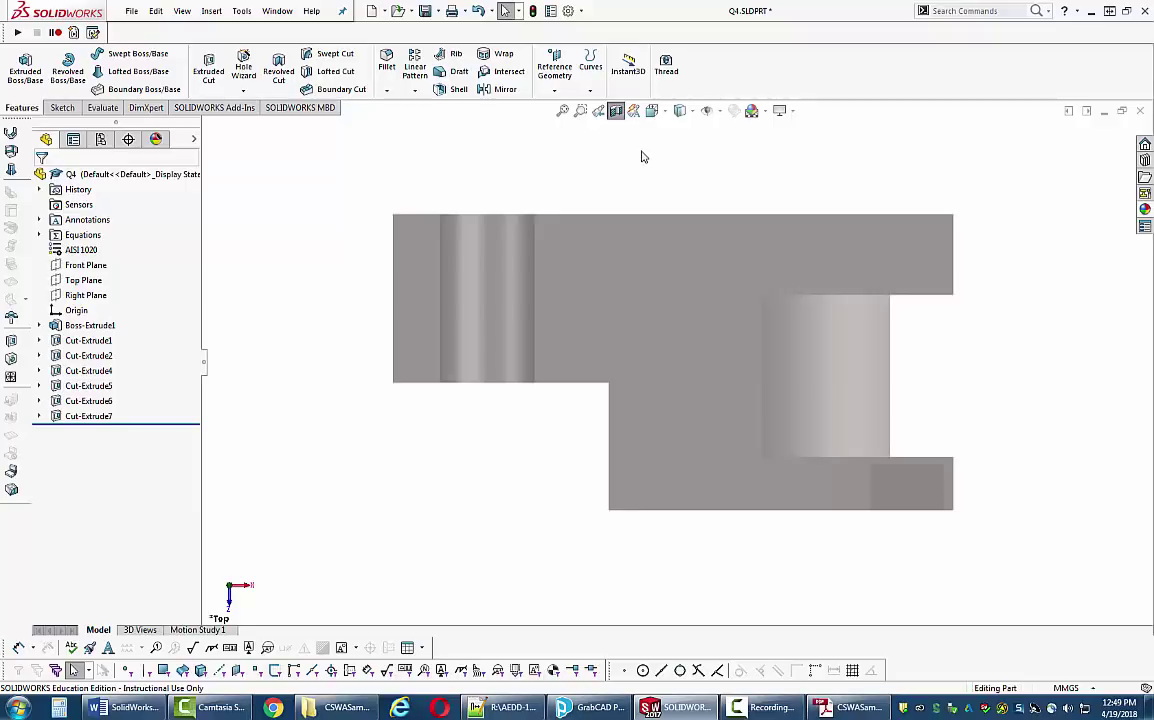
click(651, 110)
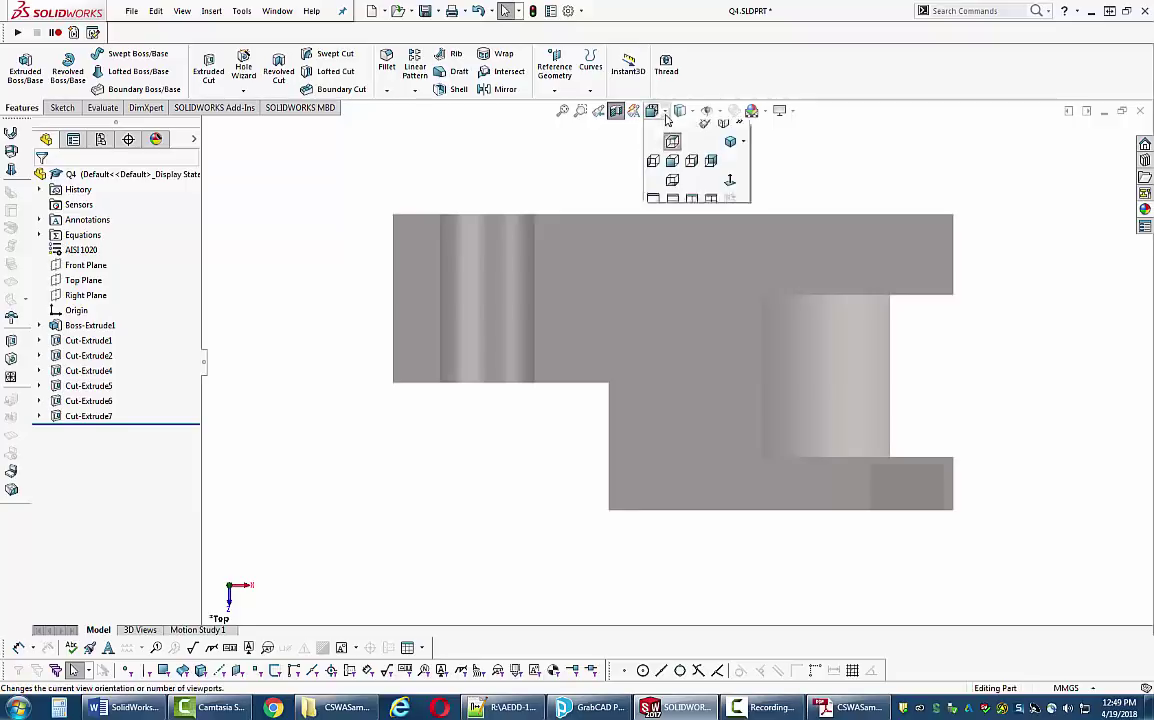
click(672, 148)
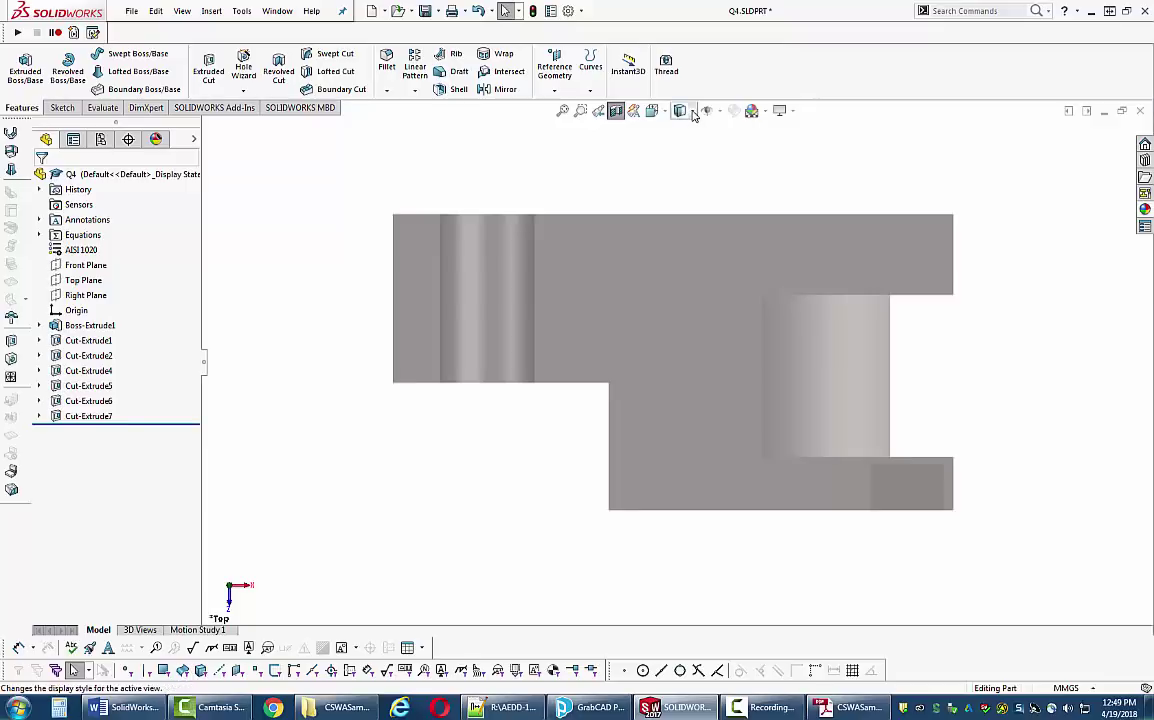
click(679, 110)
click(681, 132)
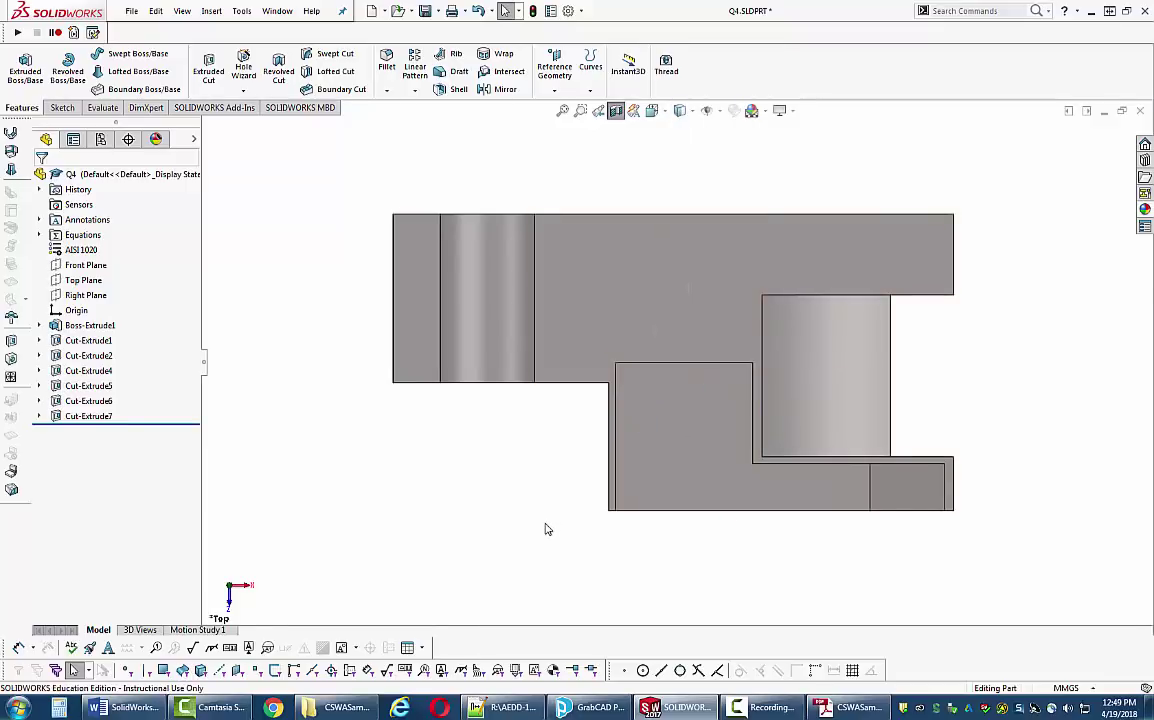
- Return to the isometric view with Ctrl+7 and undo Cut-Extrude7 to reopen Sketch7
click(616, 110)
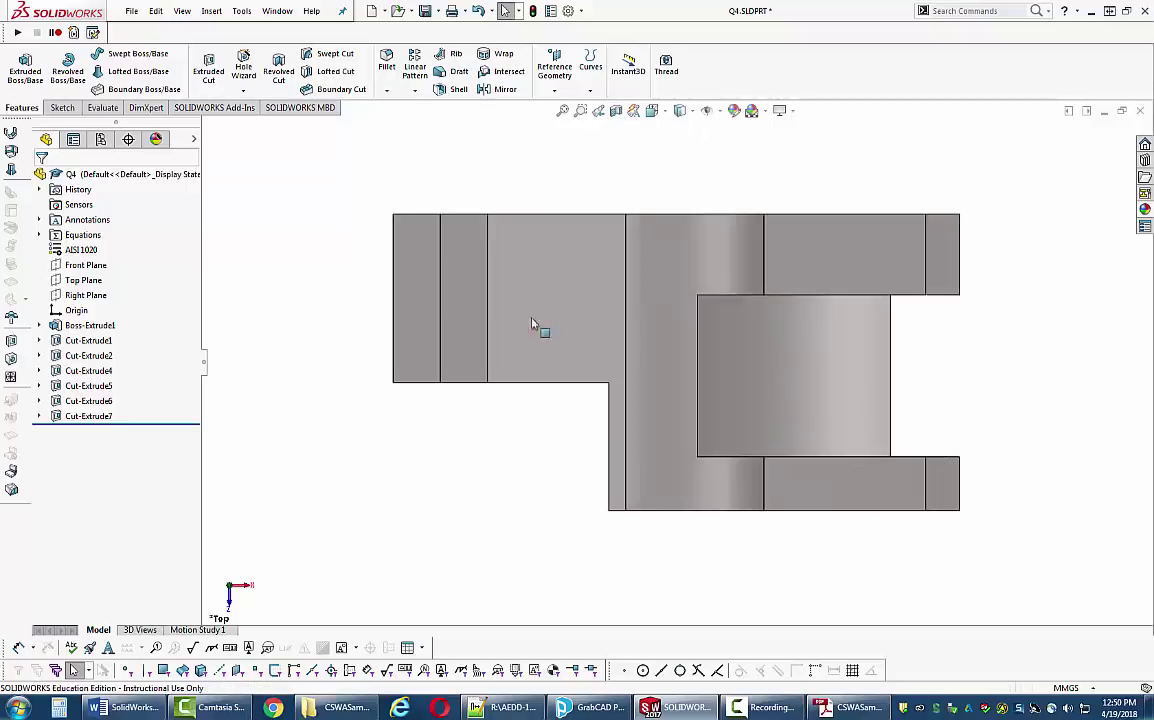
key(ctrl+7)
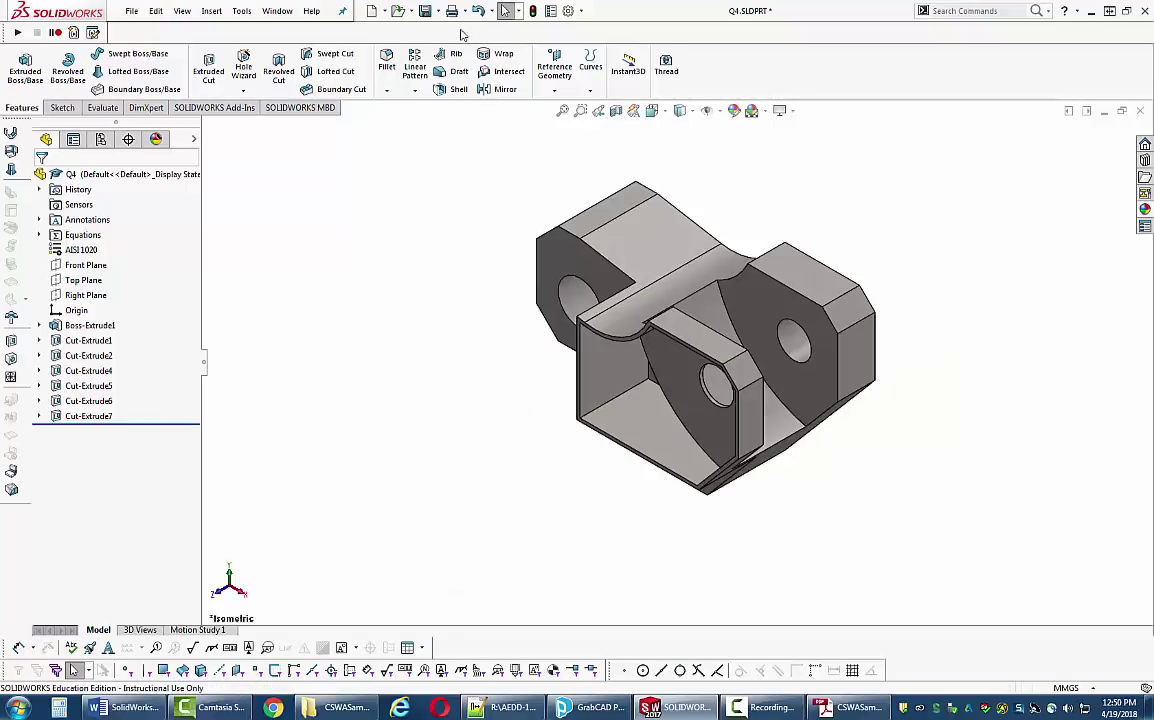
click(479, 11)
- Undo the previous sketch change and trim the sketch line along the plate's right edge
click(478, 12)
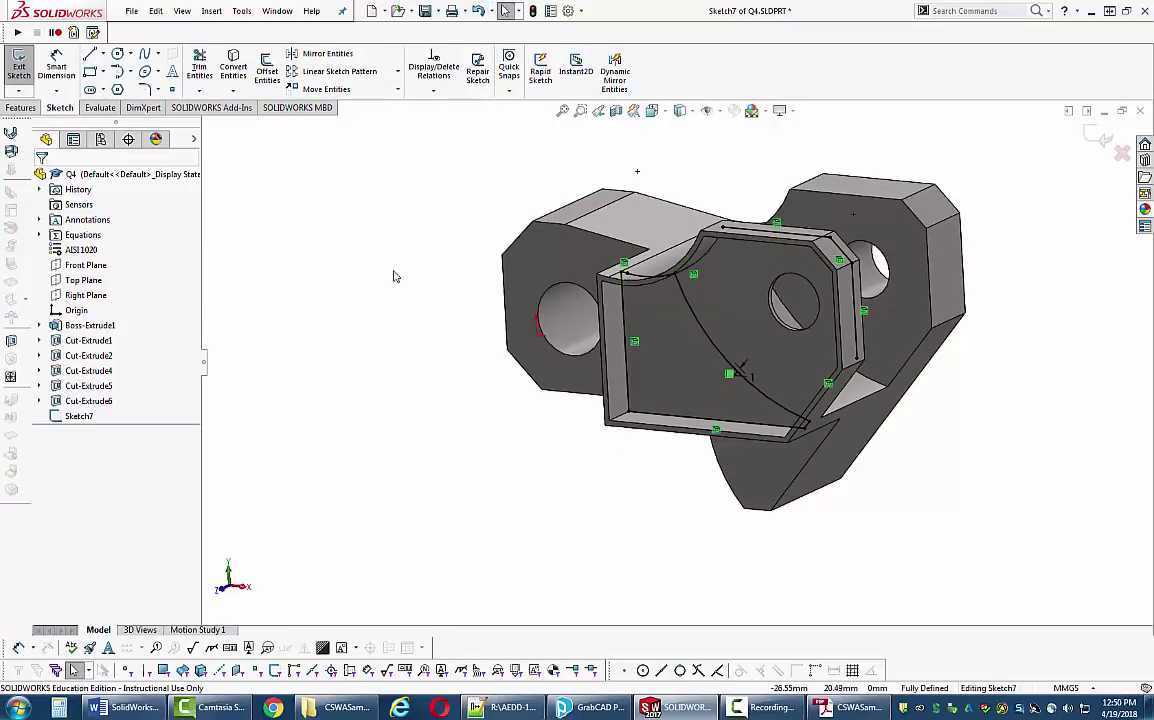
middle_drag(902, 330, 897, 354)
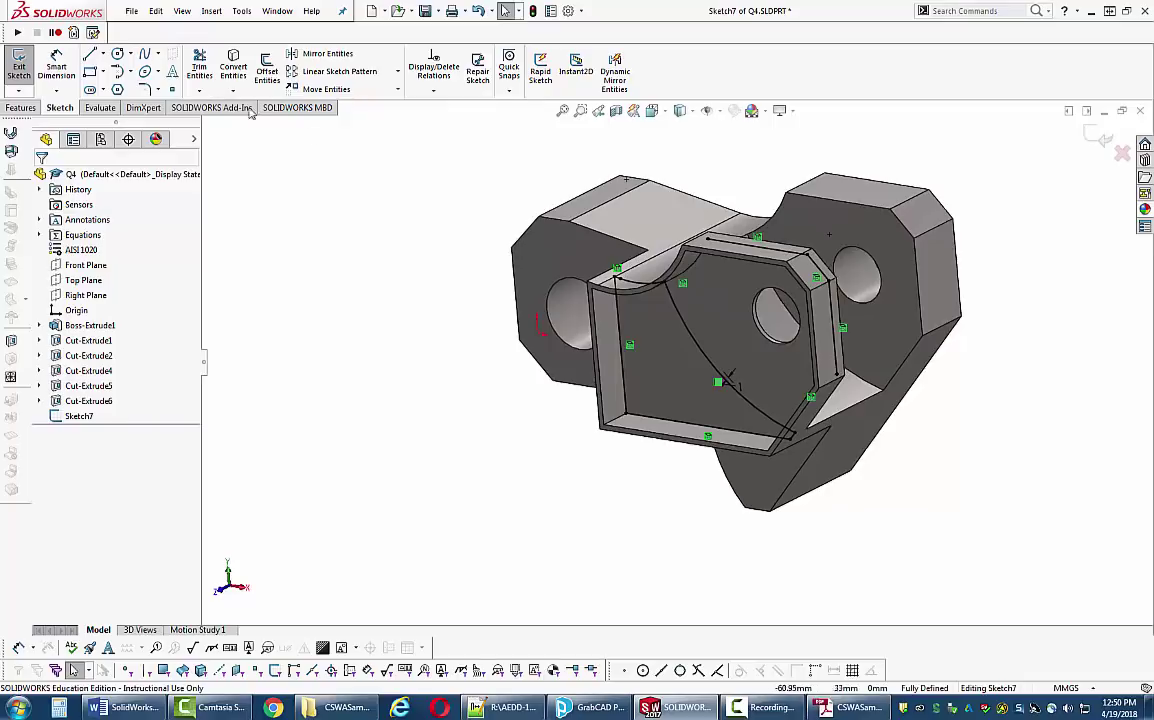
click(199, 66)
drag(759, 242, 862, 406)
middle_drag(862, 406, 840, 402)
- Start an extruded cut ending Offset From Surface, referenced to the large rear face
click(21, 108)
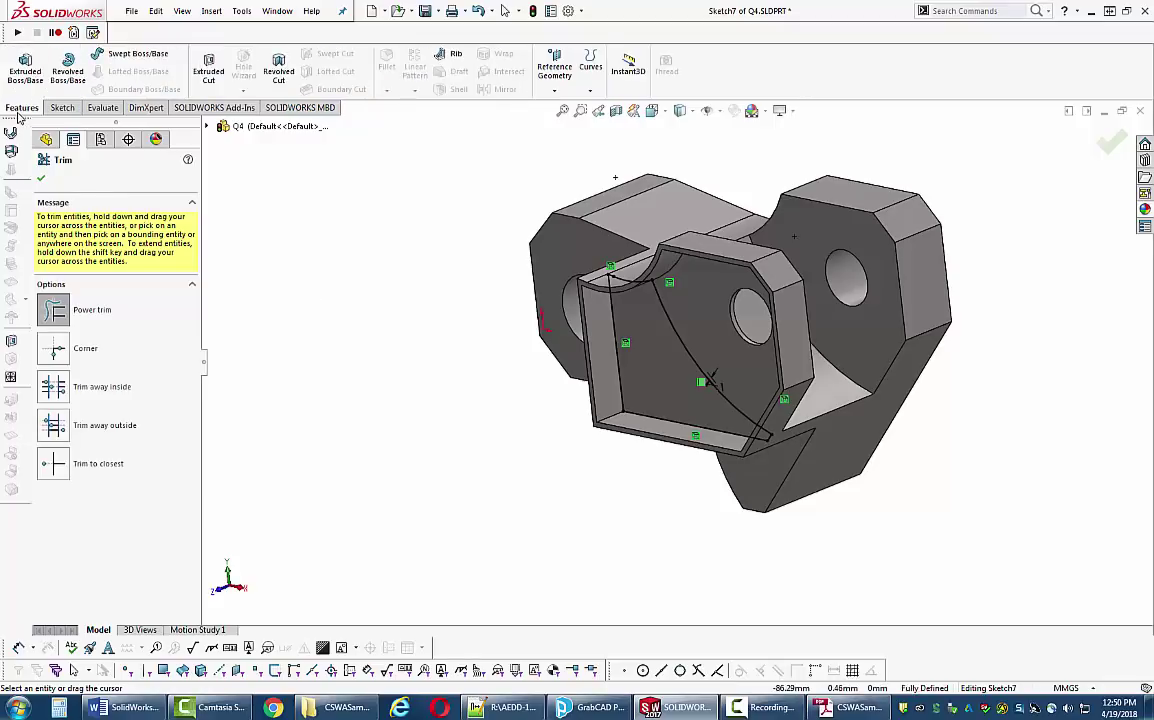
click(208, 66)
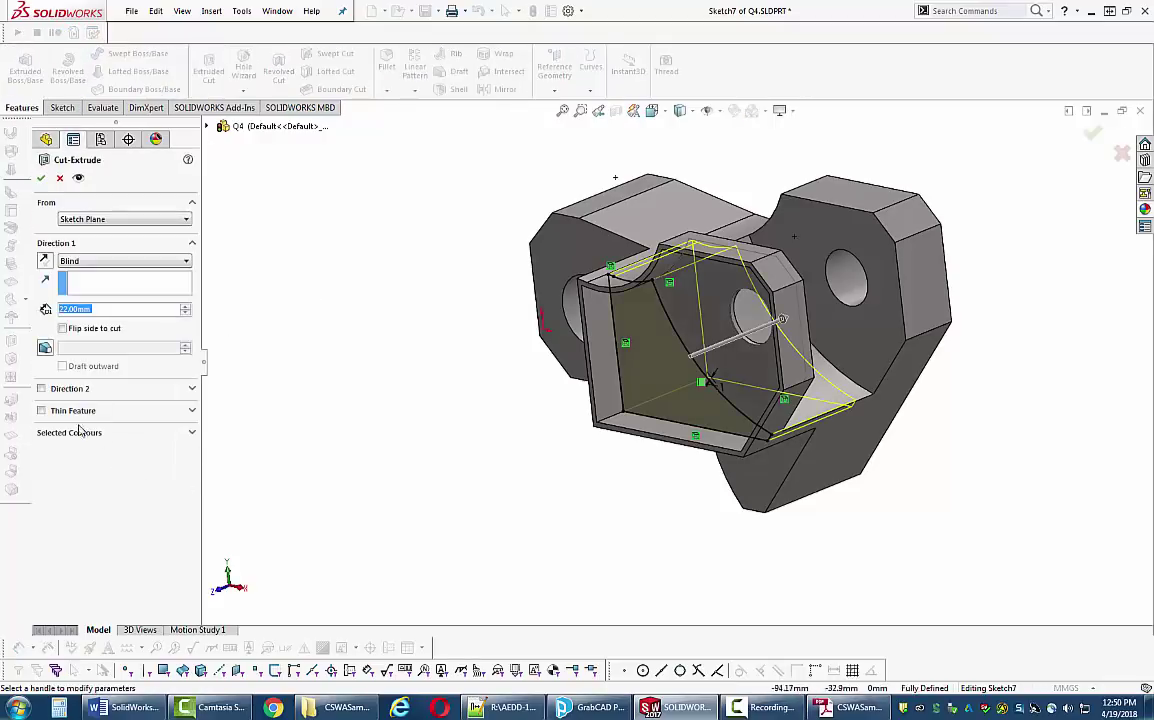
middle_drag(505, 428, 560, 390)
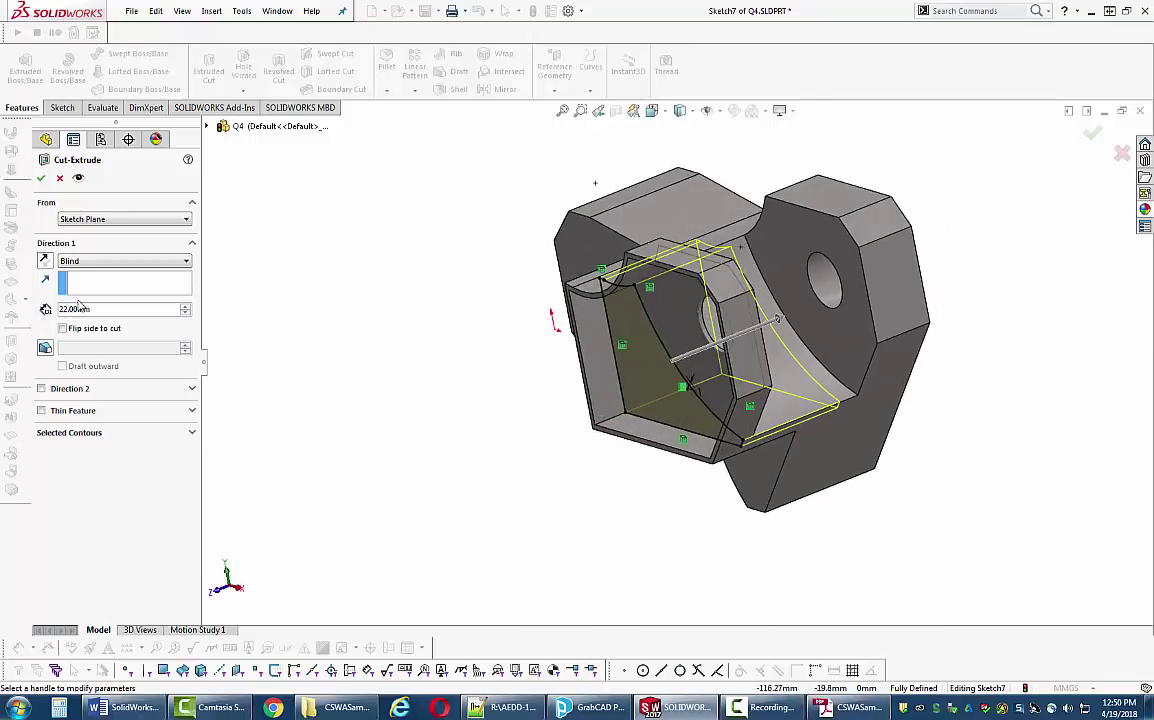
click(103, 264)
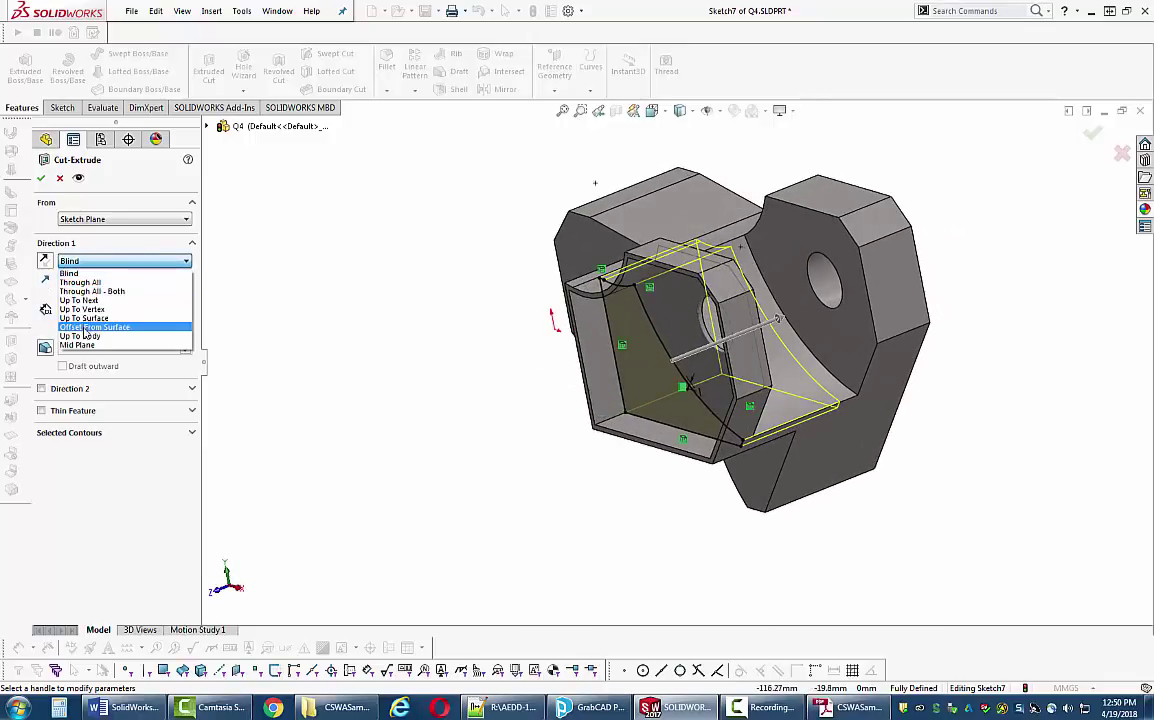
click(100, 326)
middle_drag(690, 423, 783, 390)
click(783, 390)
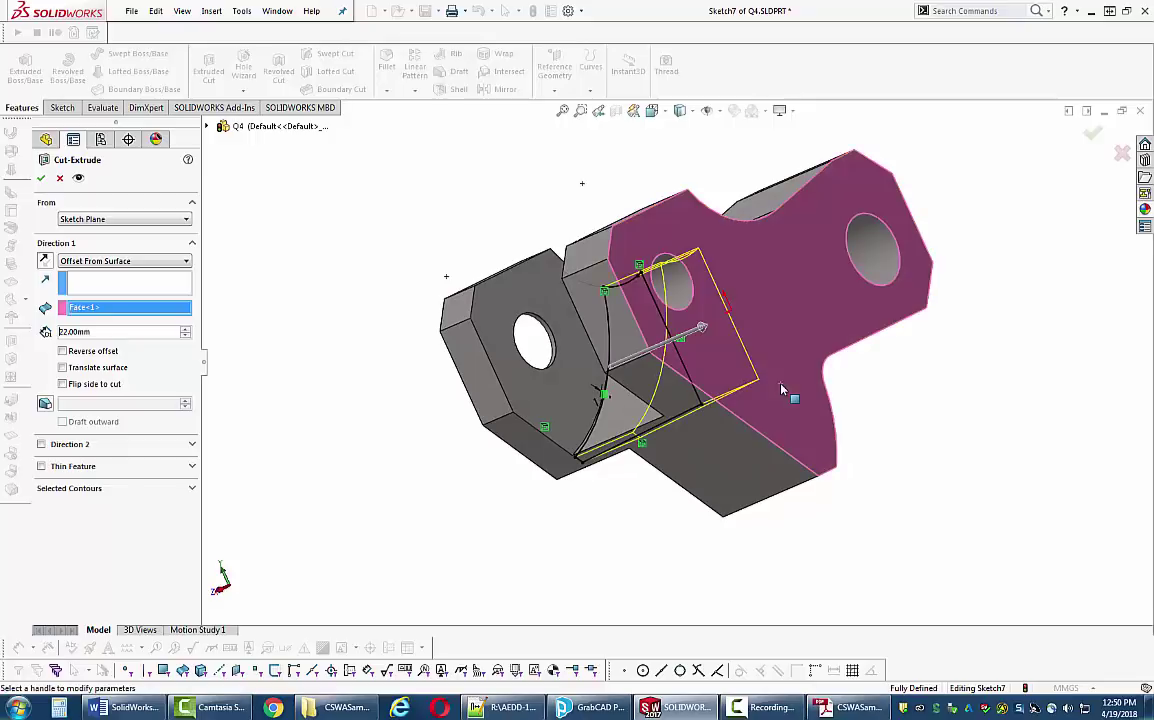
- Set the offset distance to 12 mm, accept Cut-Extrude8, and go to the exam PDF
click(110, 331)
text(12)
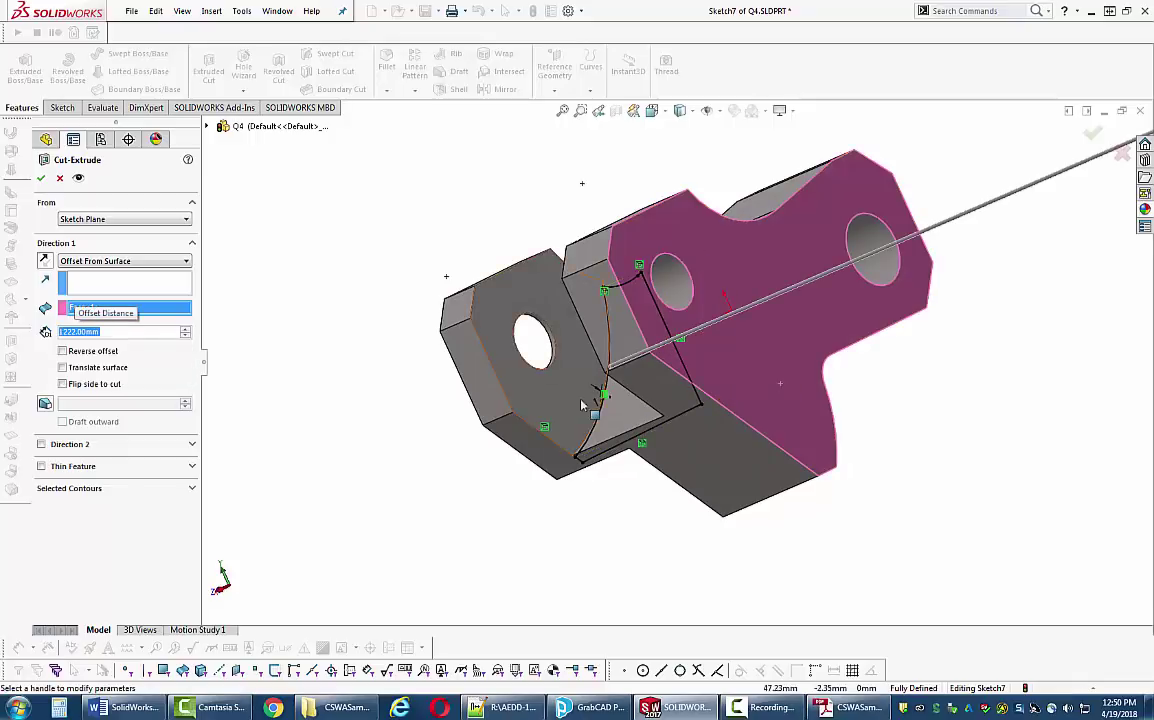
middle_drag(567, 414, 590, 410)
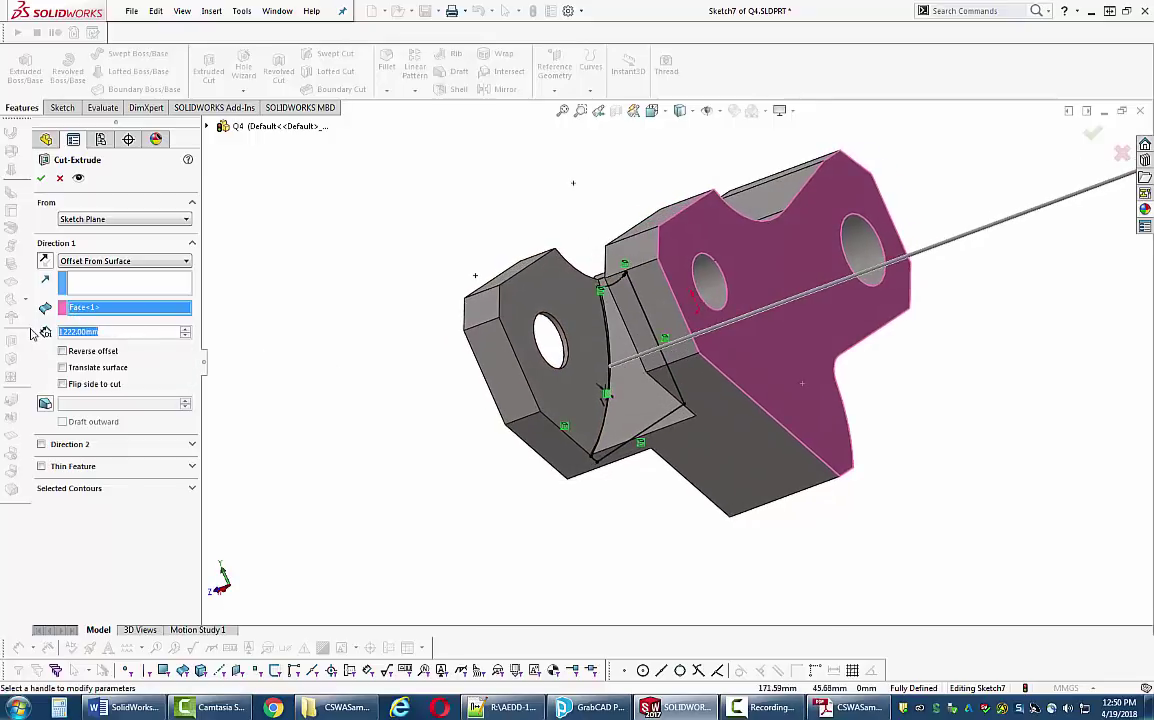
text(12)
key(Return)
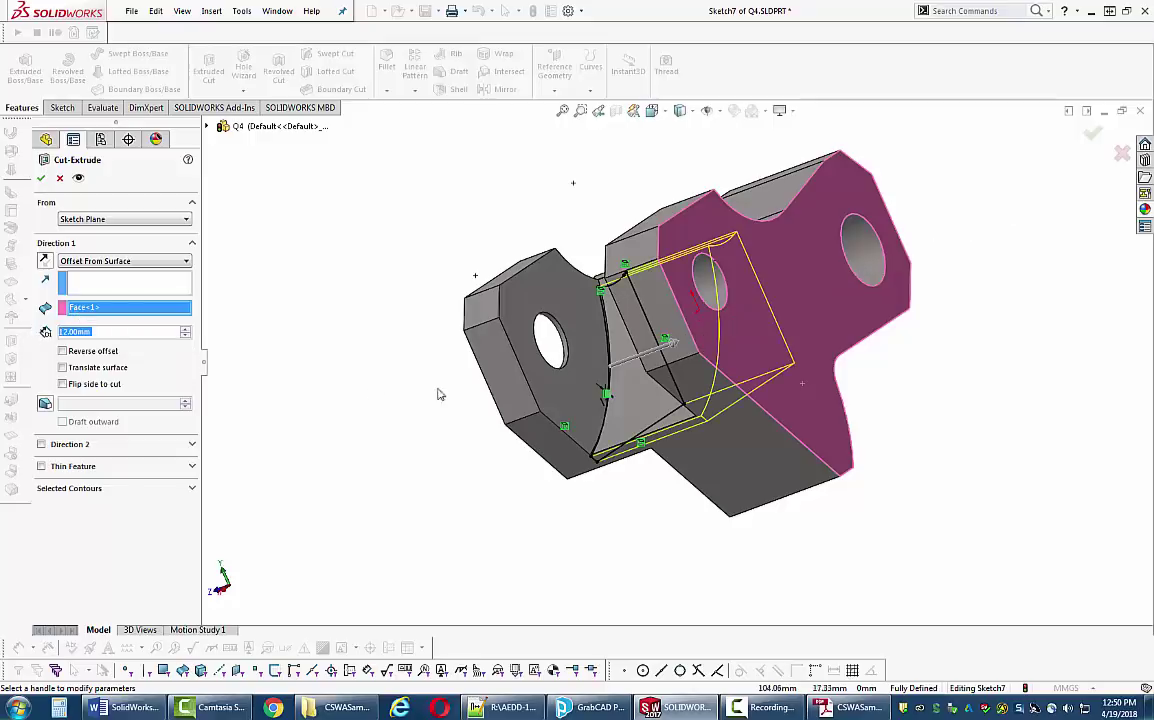
middle_drag(398, 356, 440, 356)
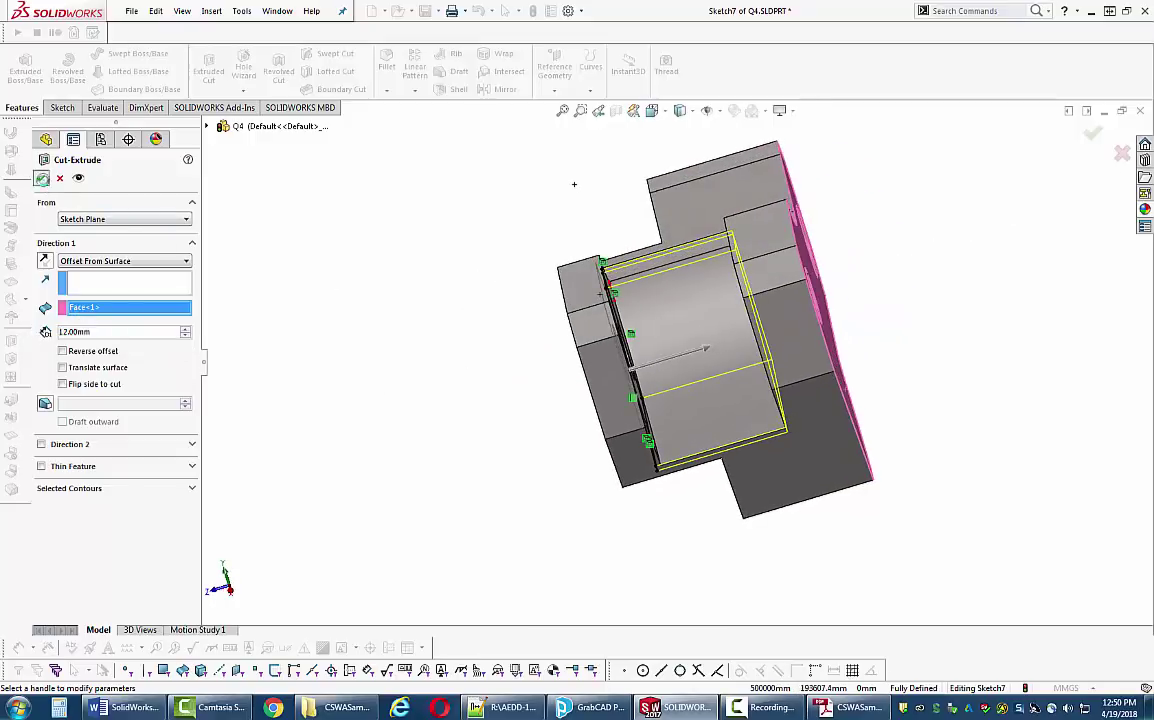
click(41, 177)
middle_drag(301, 361, 370, 341)
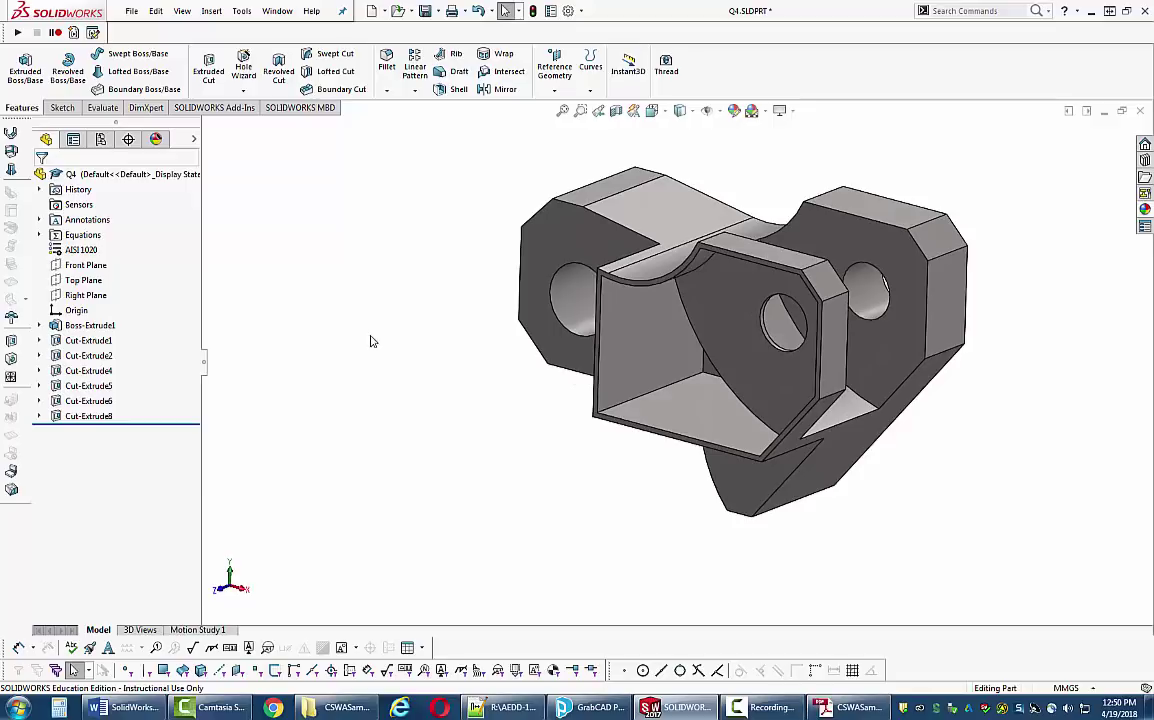
click(848, 707)
- Close the mass properties results and briefly inspect the part in a section view
scroll(532, 444, down, 10)
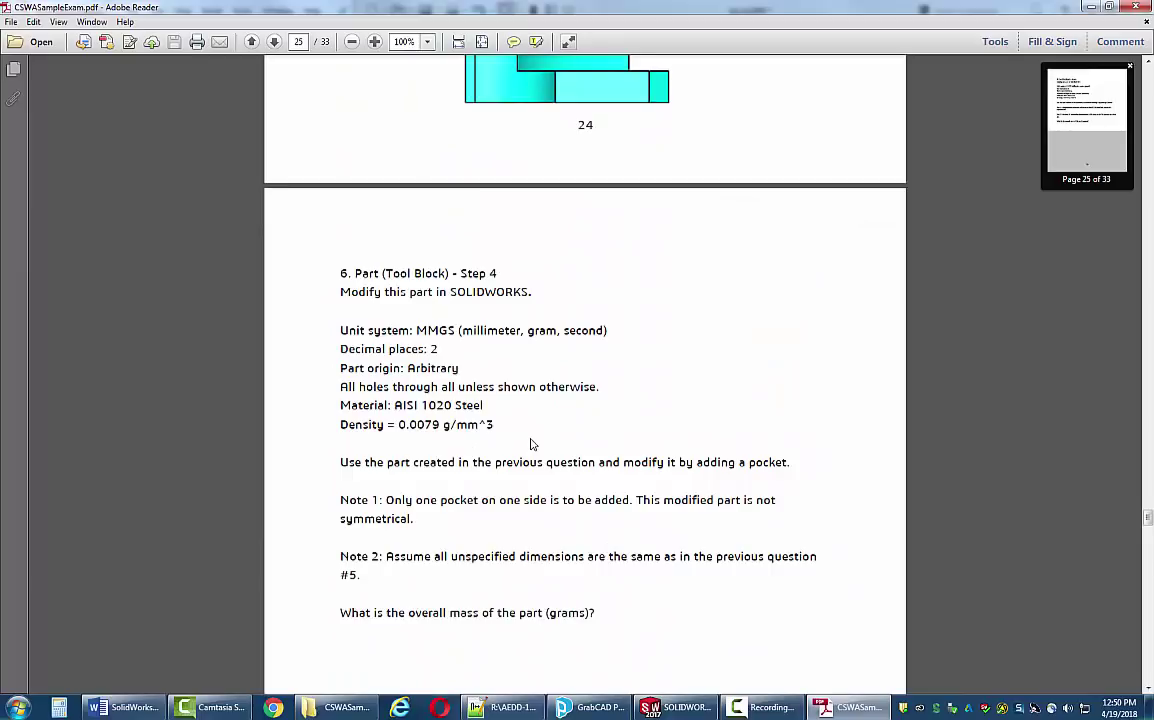
scroll(532, 444, down, 2)
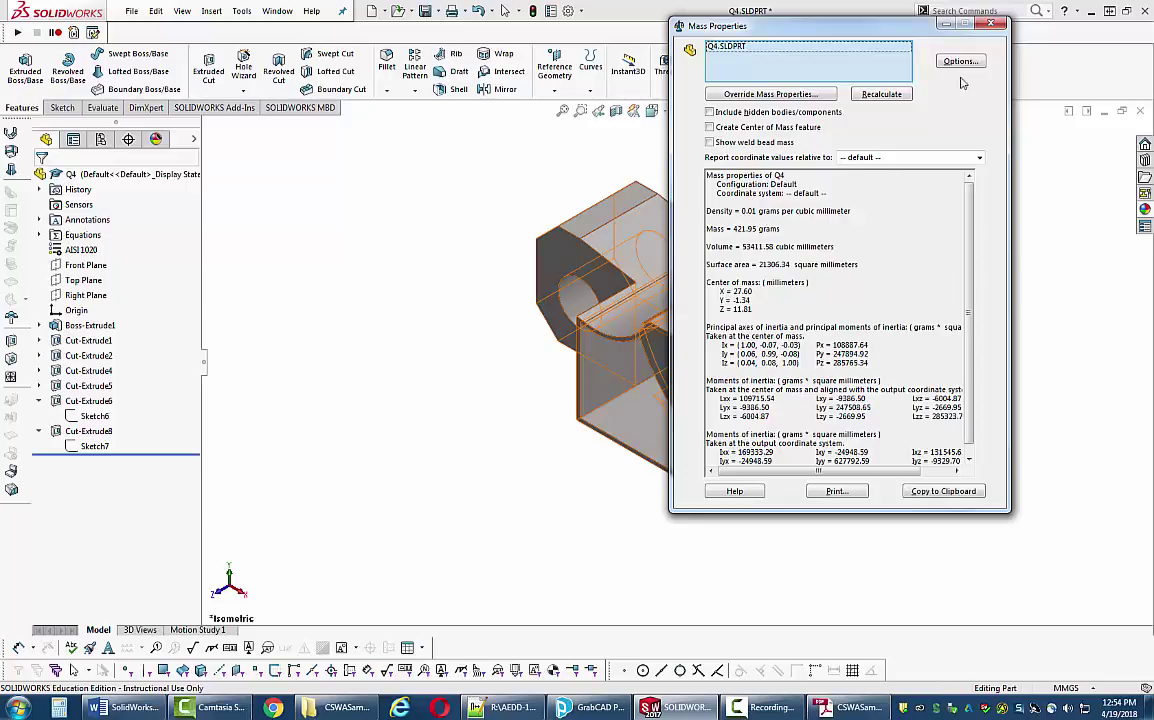
click(990, 28)
middle_drag(515, 418, 564, 154)
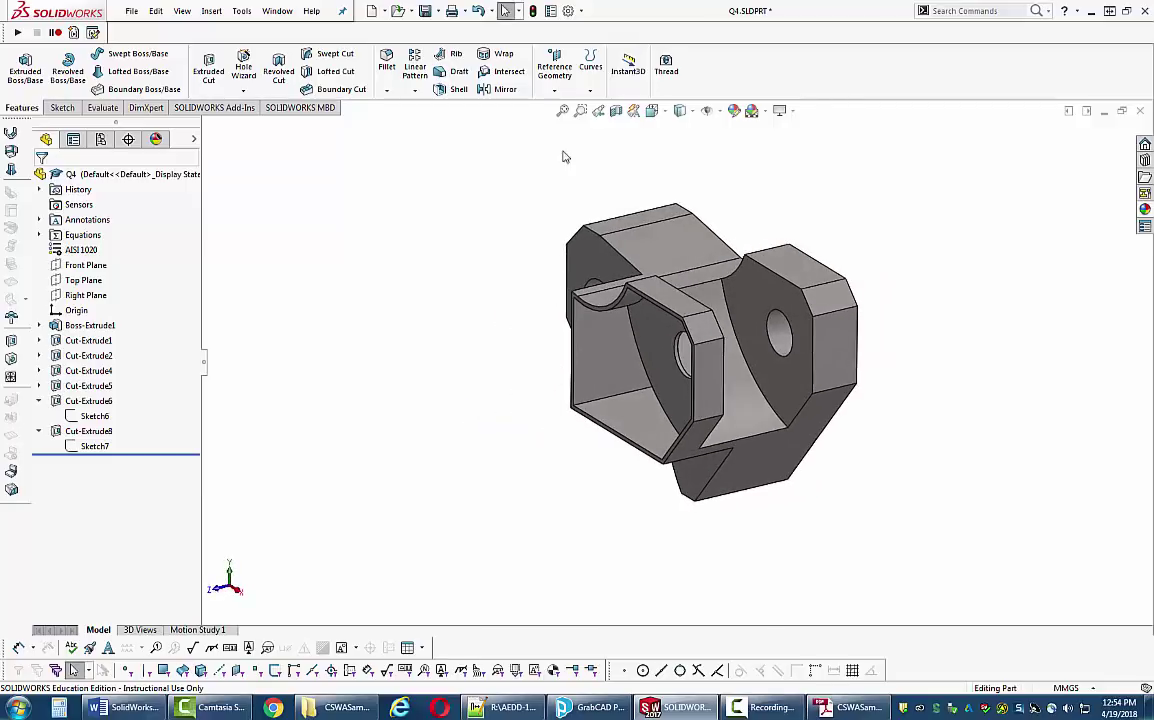
click(616, 111)
middle_drag(503, 273, 495, 485)
middle_drag(686, 413, 600, 347)
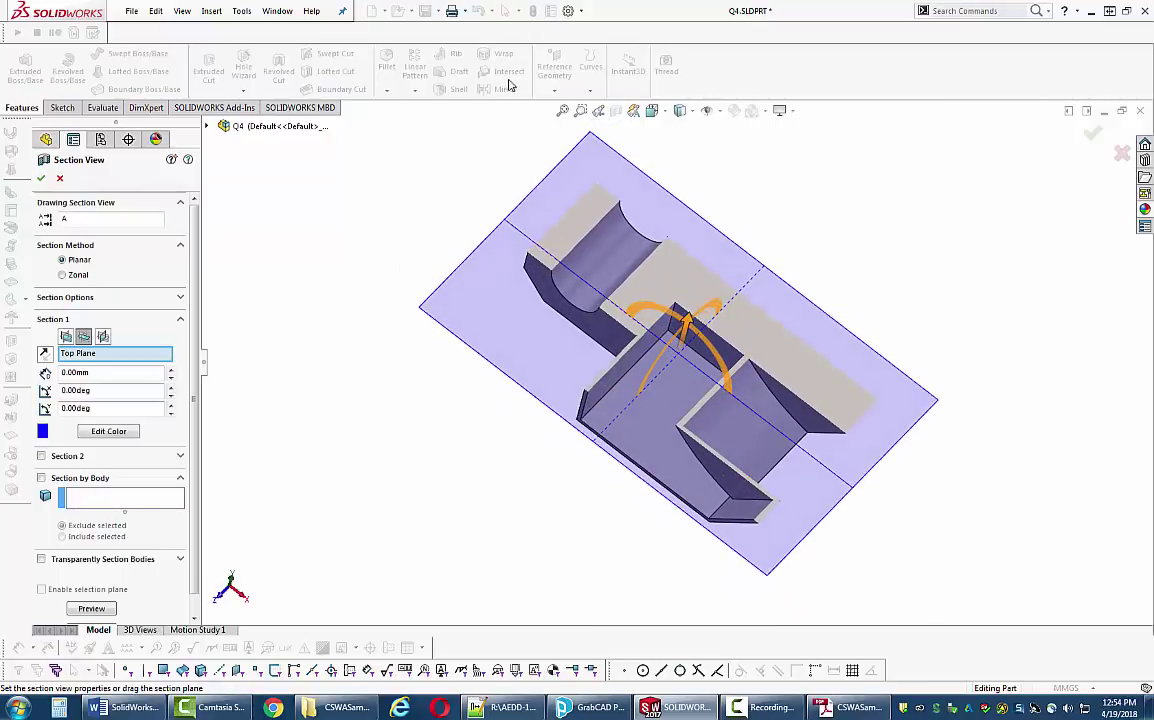
click(633, 111)
- Expand the Equations folder to list a=84, b=58, c=44, then return to the PDF
right_drag(430, 350, 508, 334)
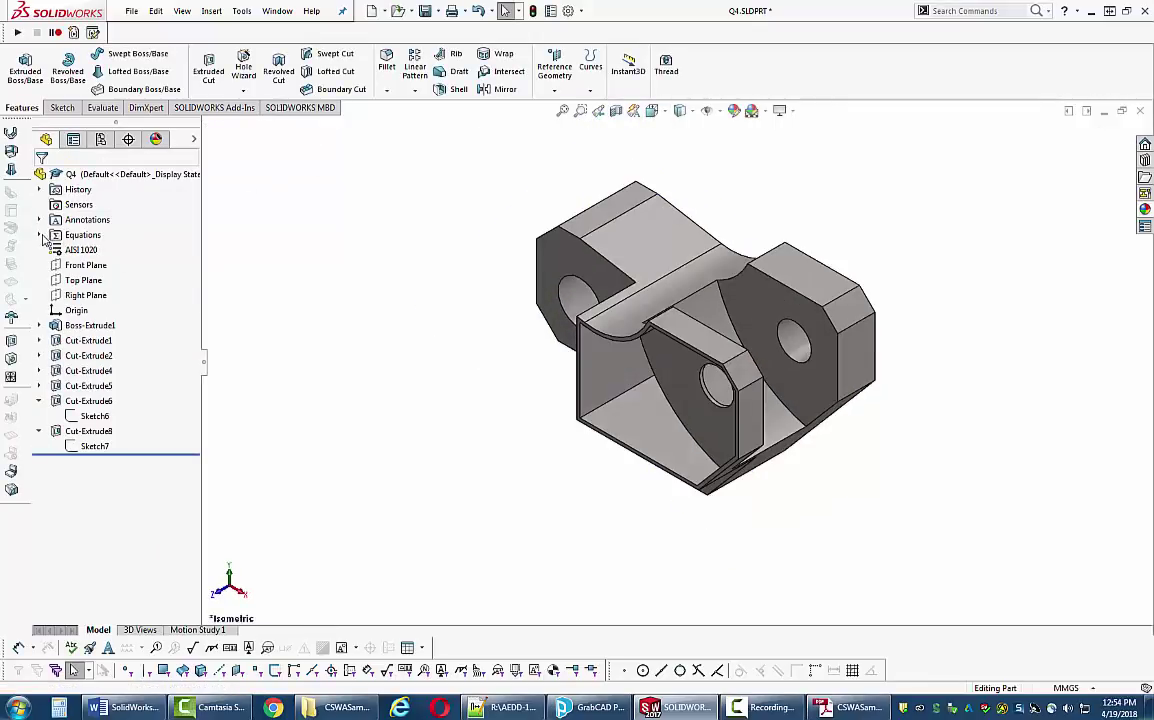
click(40, 235)
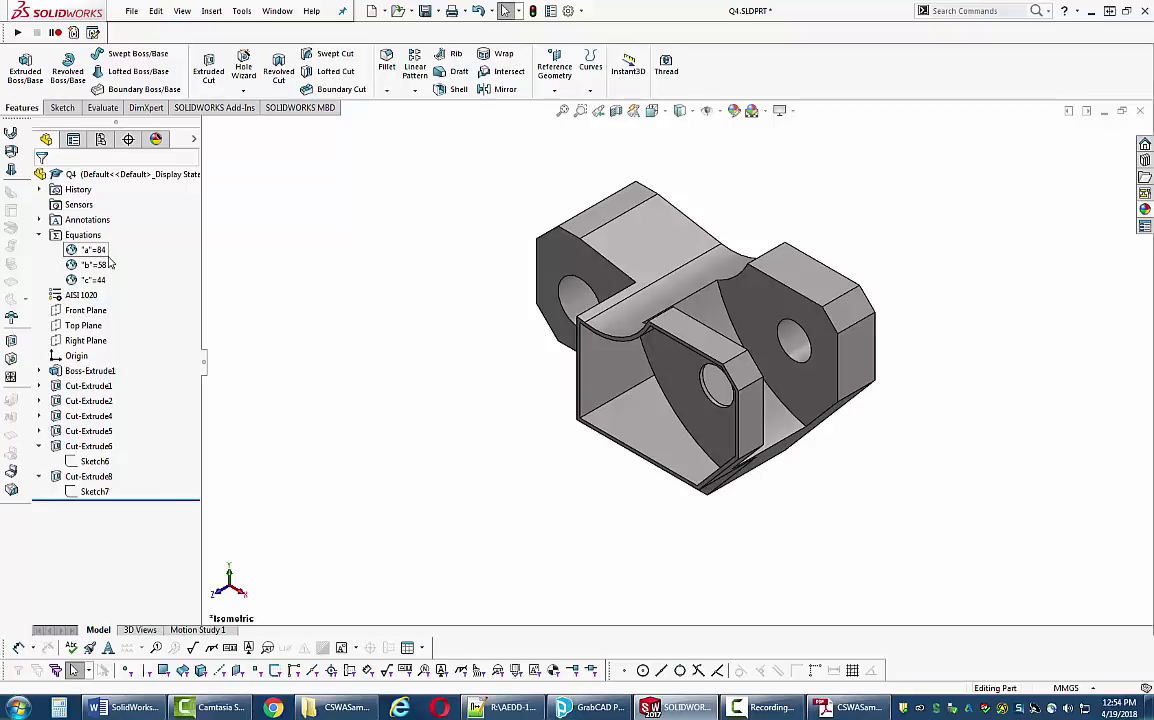
click(848, 708)
- Scroll the PDF to page 23's Step 3 values, then right-click Equations in SOLIDWORKS
scroll(533, 404, up, 10)
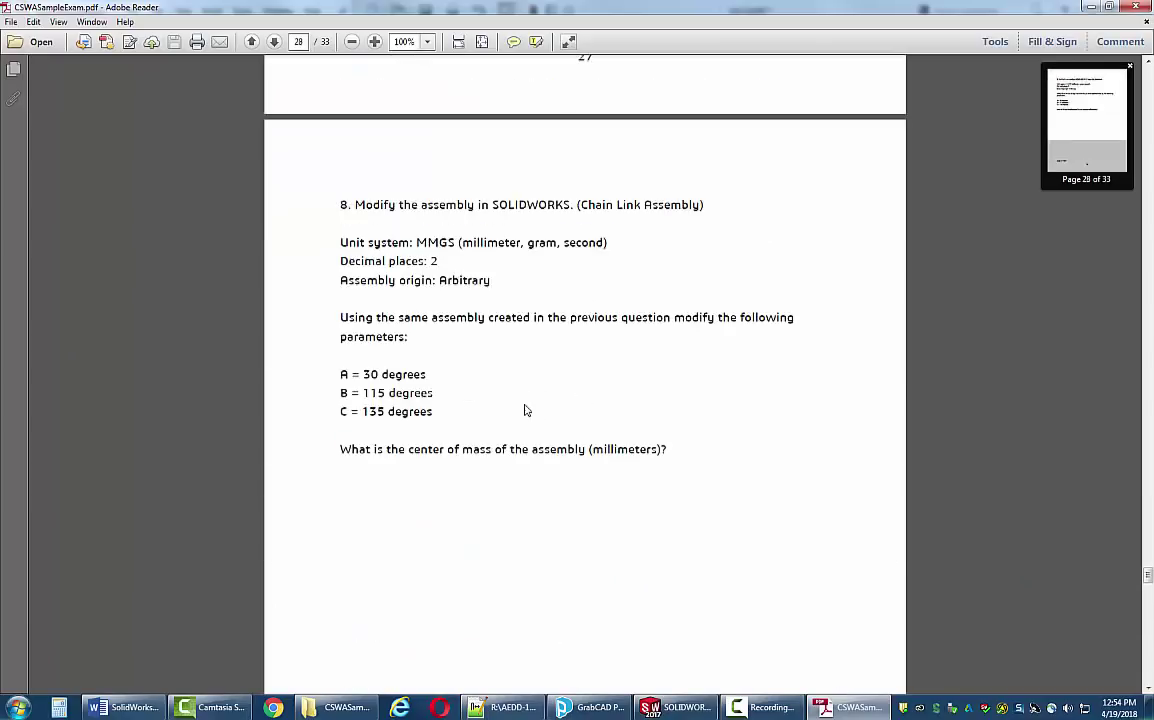
drag(1148, 568, 1148, 483)
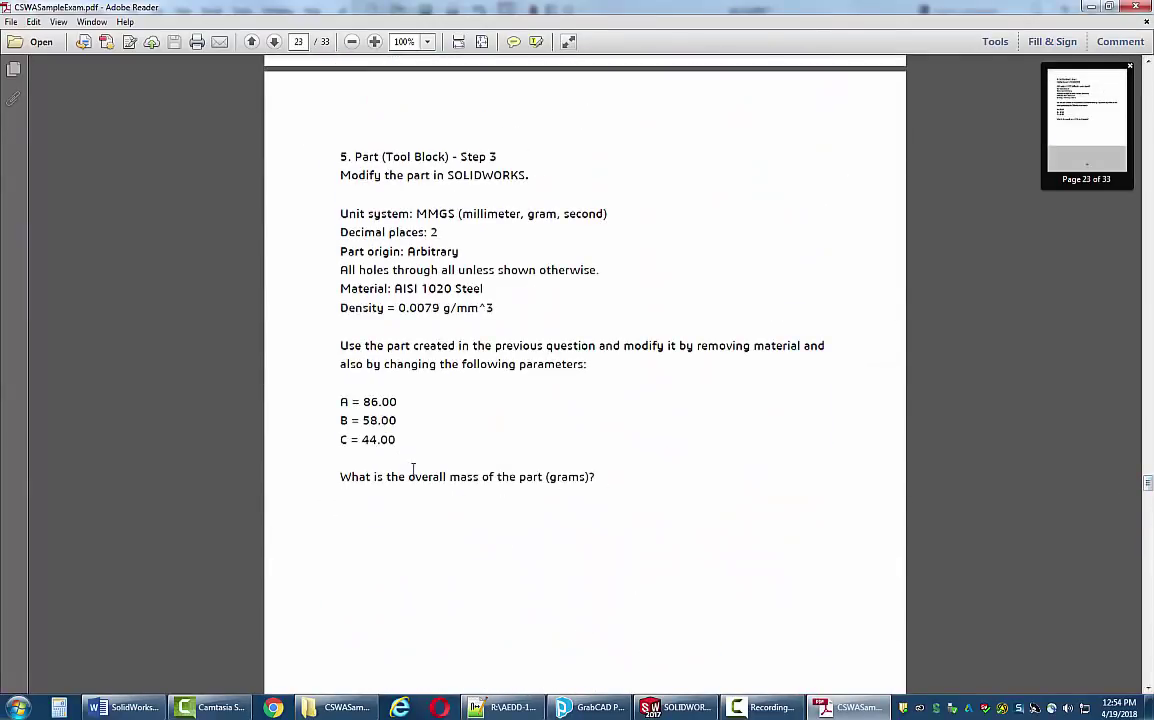
click(676, 707)
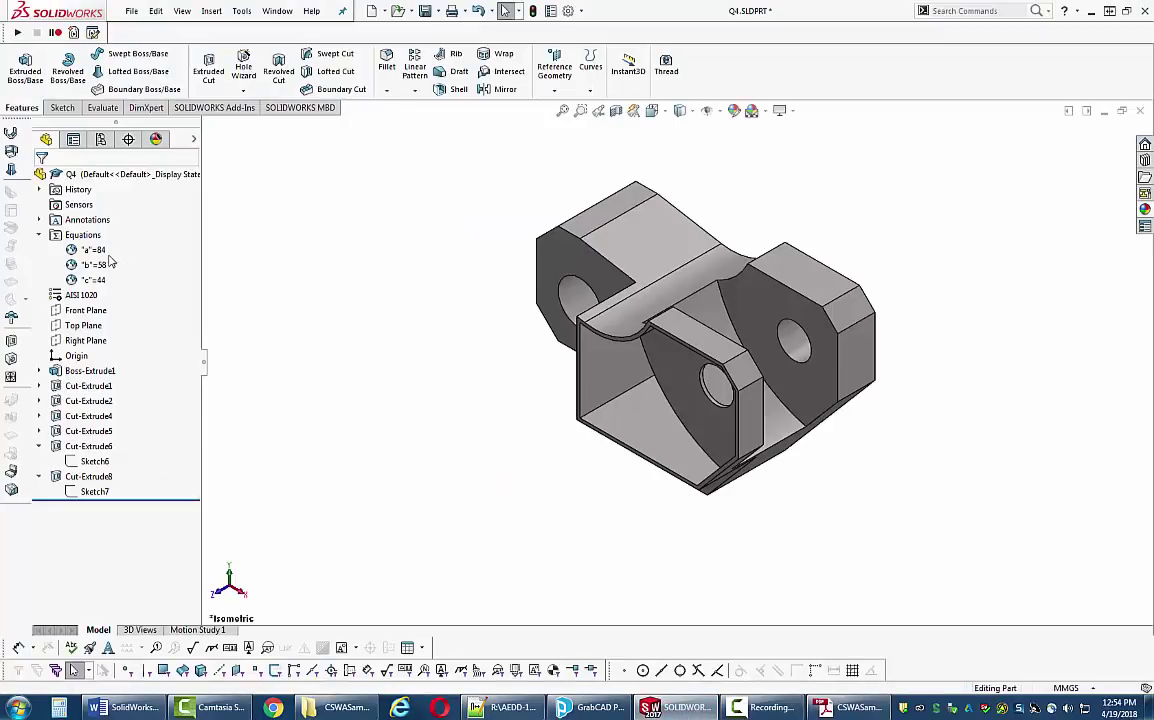
right_click(84, 235)
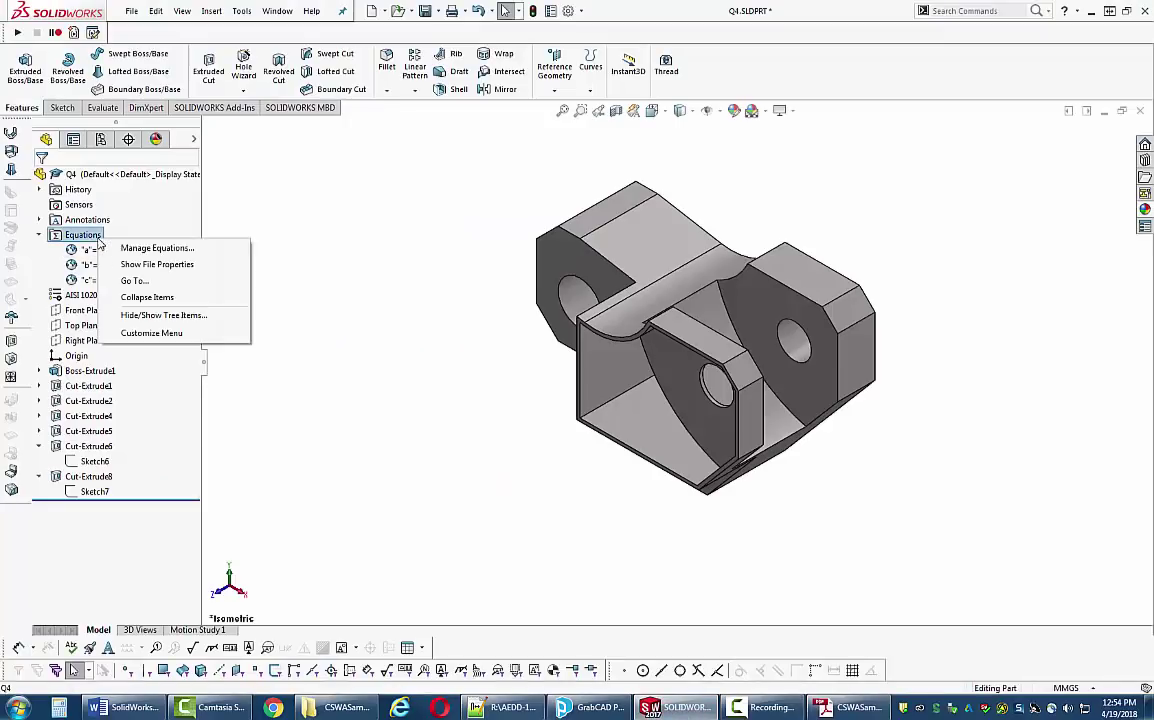
- In Manage Equations, change global variable a from 84 to 86
click(220, 247)
click(659, 297)
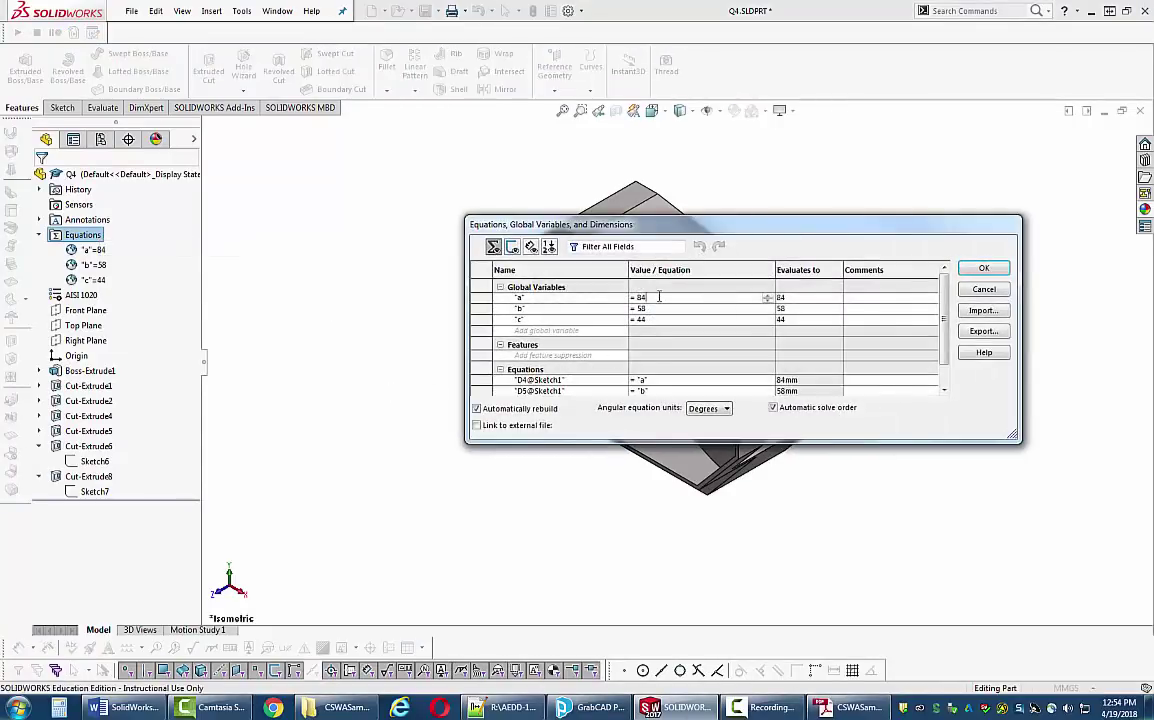
key(BackSpace)
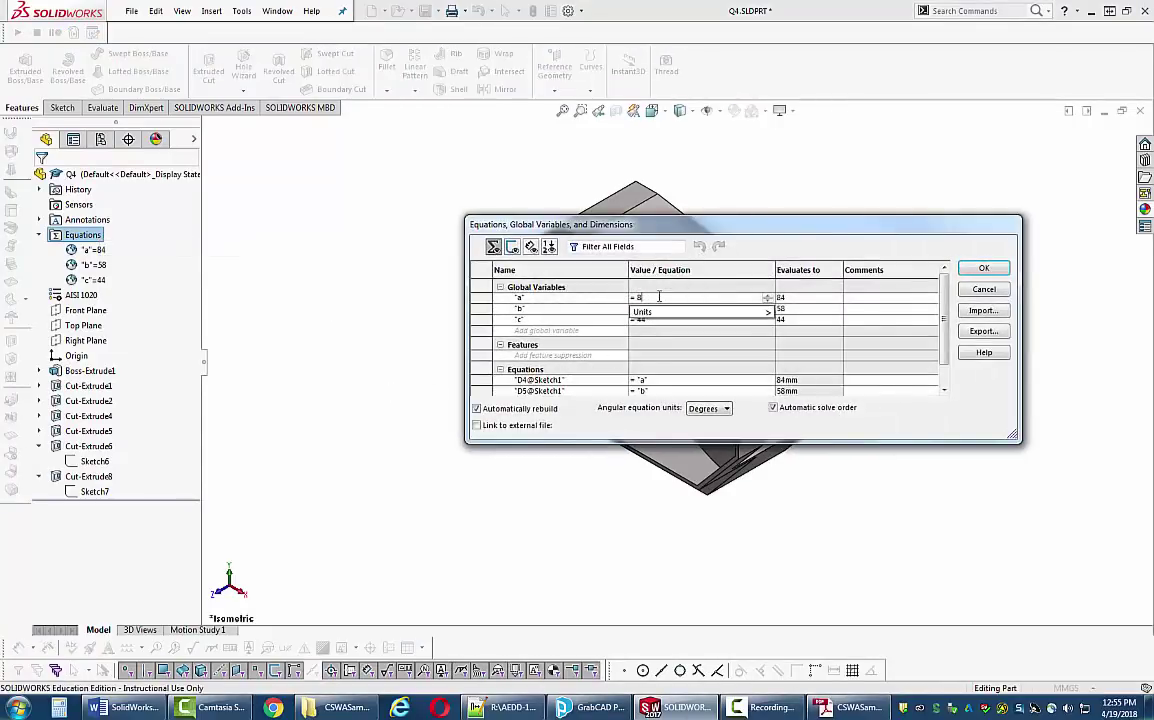
text(6)
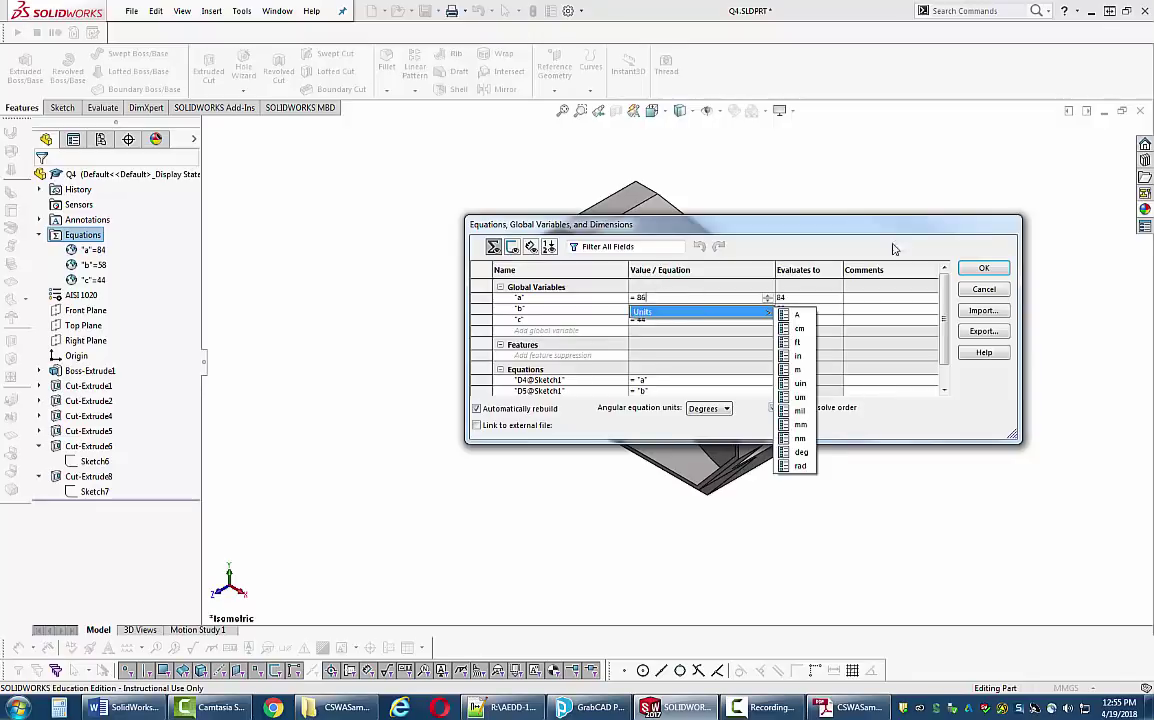
click(985, 270)
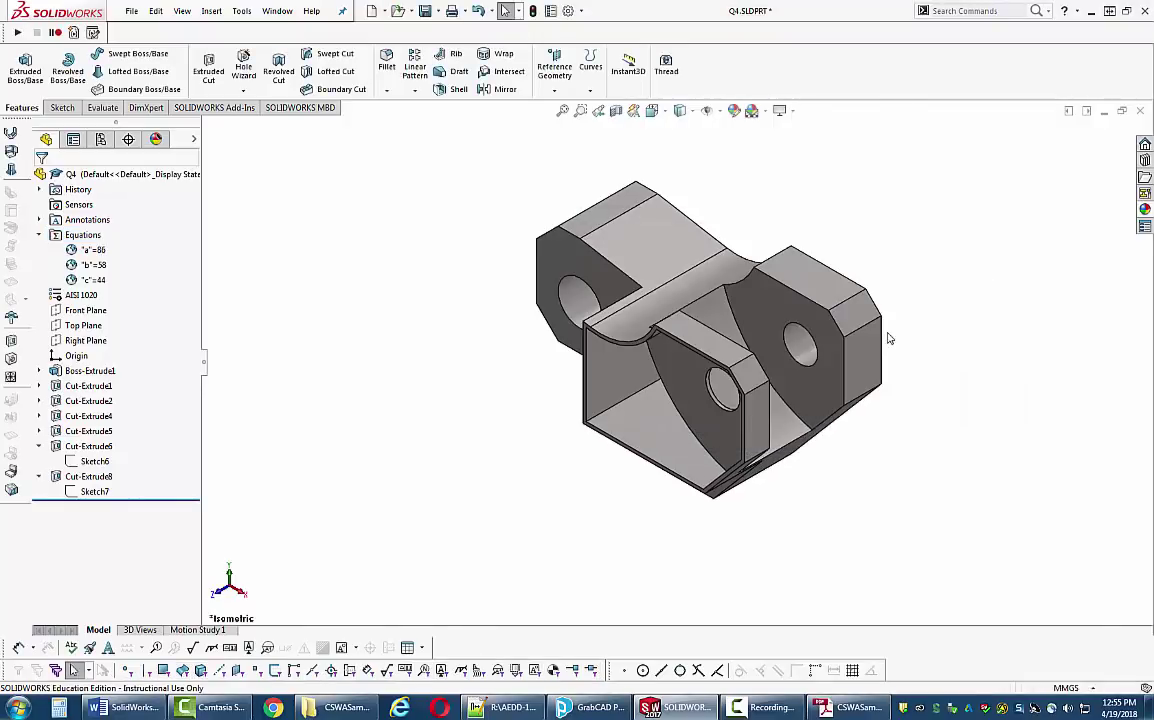
middle_drag(411, 310, 472, 317)
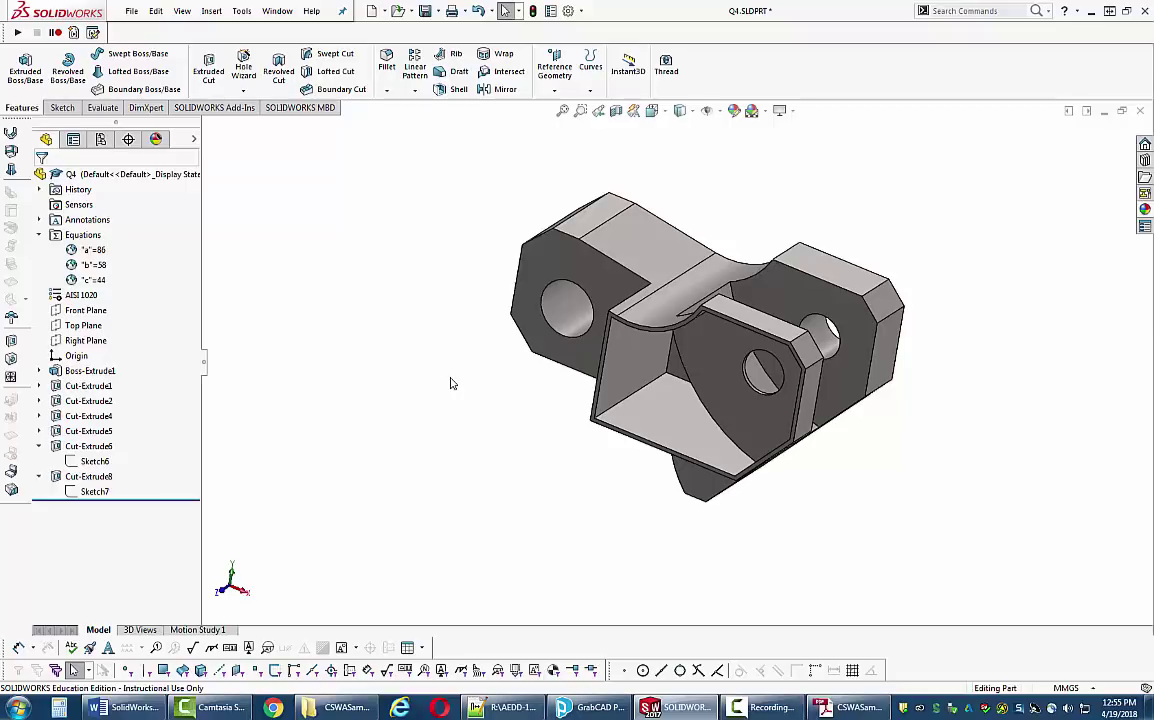
- Check the part's mass in Mass Properties (432.58 grams), then close the readout
key(ctrl+m)
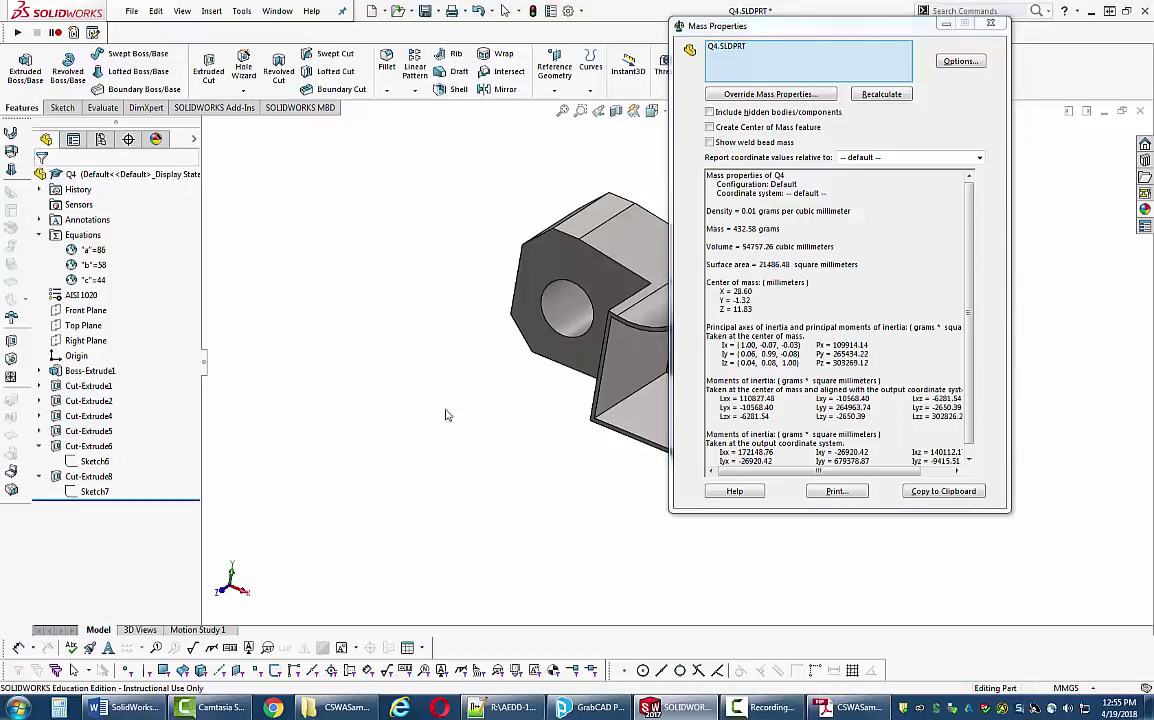
click(410, 400)
key(Escape)
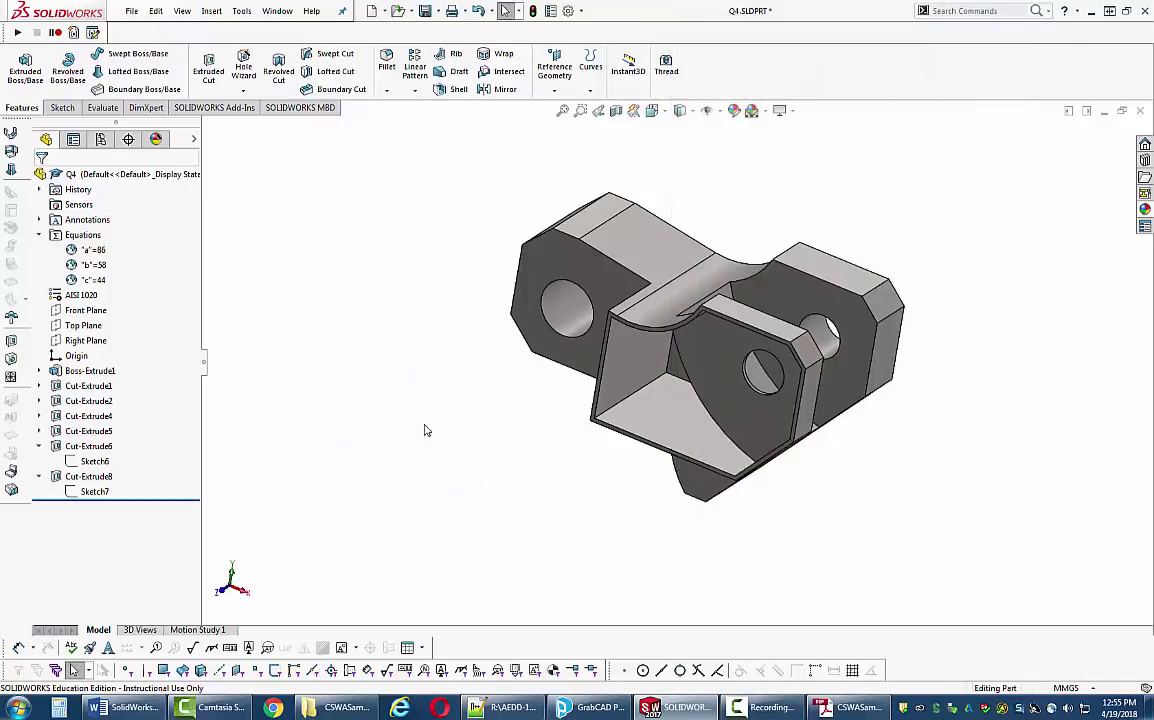
right_drag(433, 430, 433, 420)
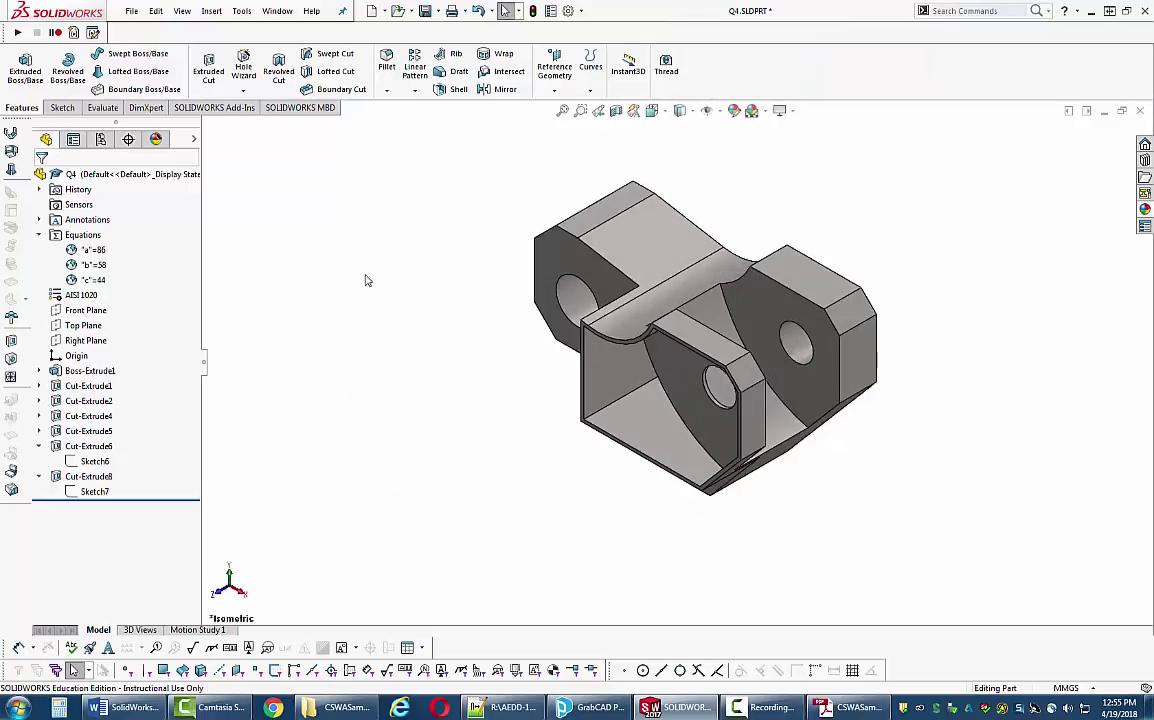
- Open the File menu, then start closing the part but cancel the save prompt
click(131, 11)
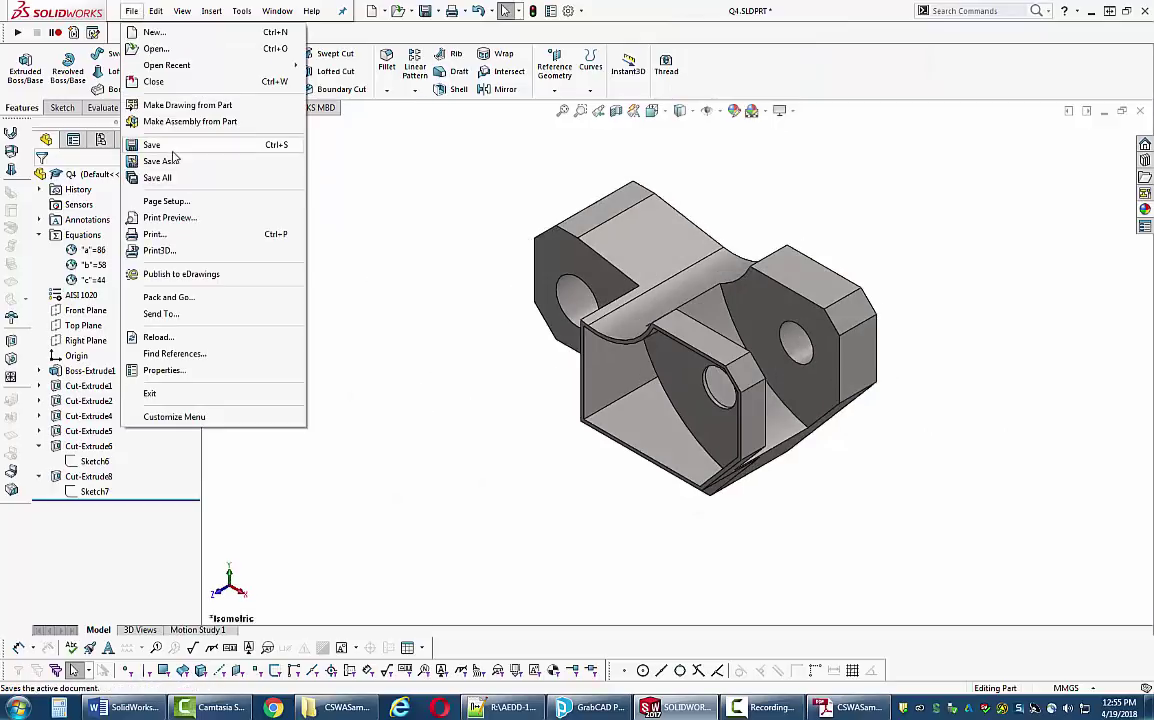
click(400, 203)
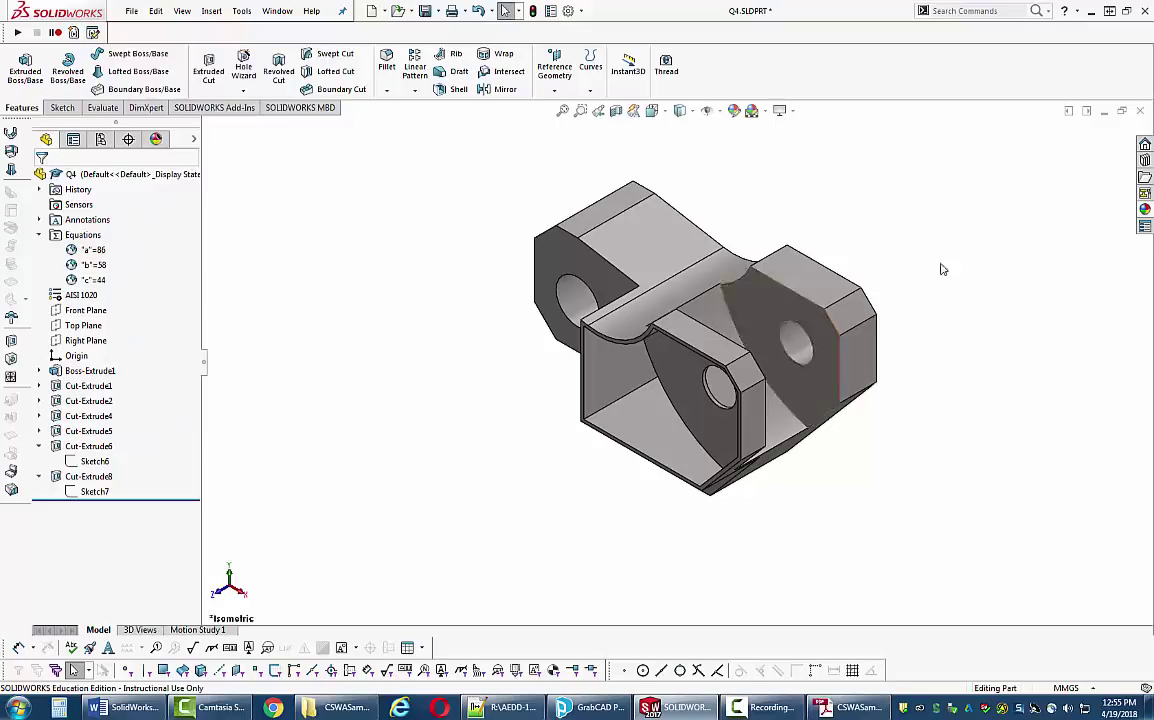
key(ctrl+w)
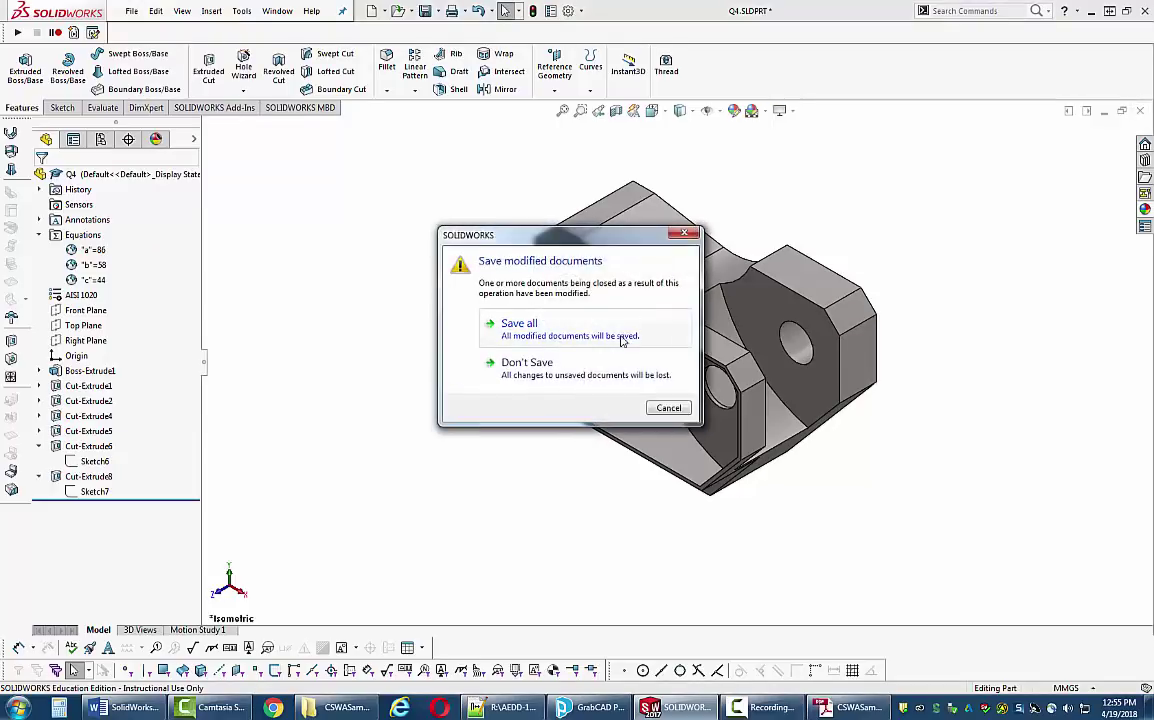
key(Escape)
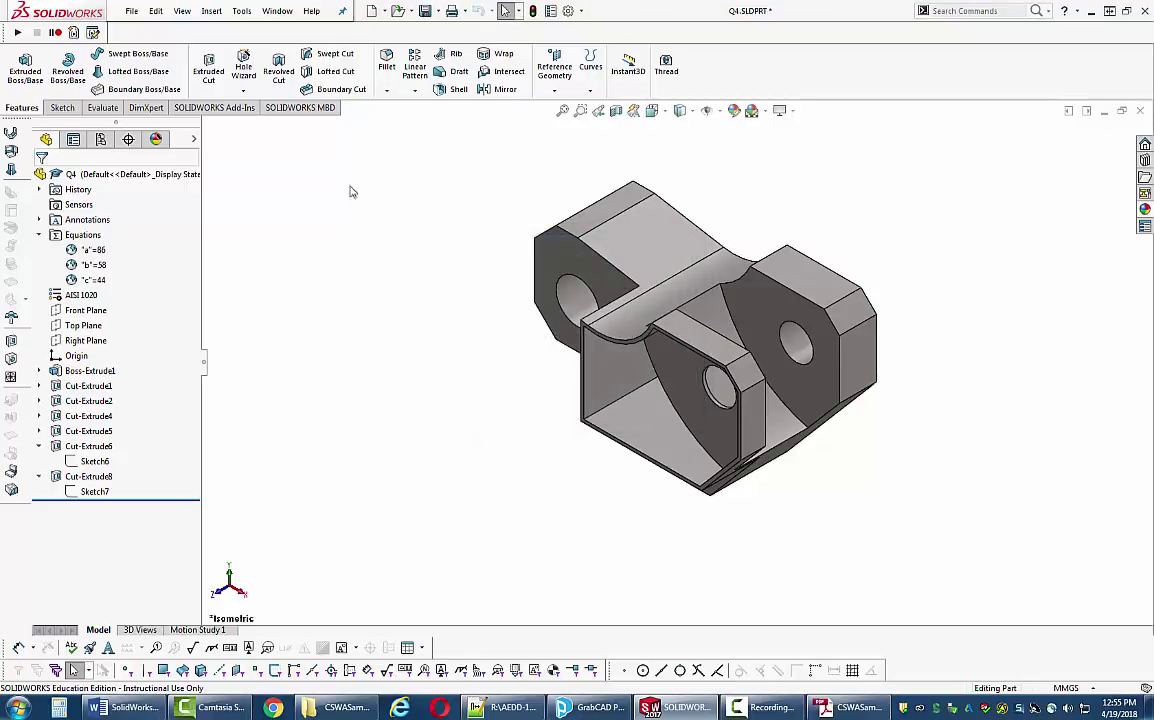
- Save the part as Q6.SLDPRT, close it, and switch back to Adobe Reader
click(130, 11)
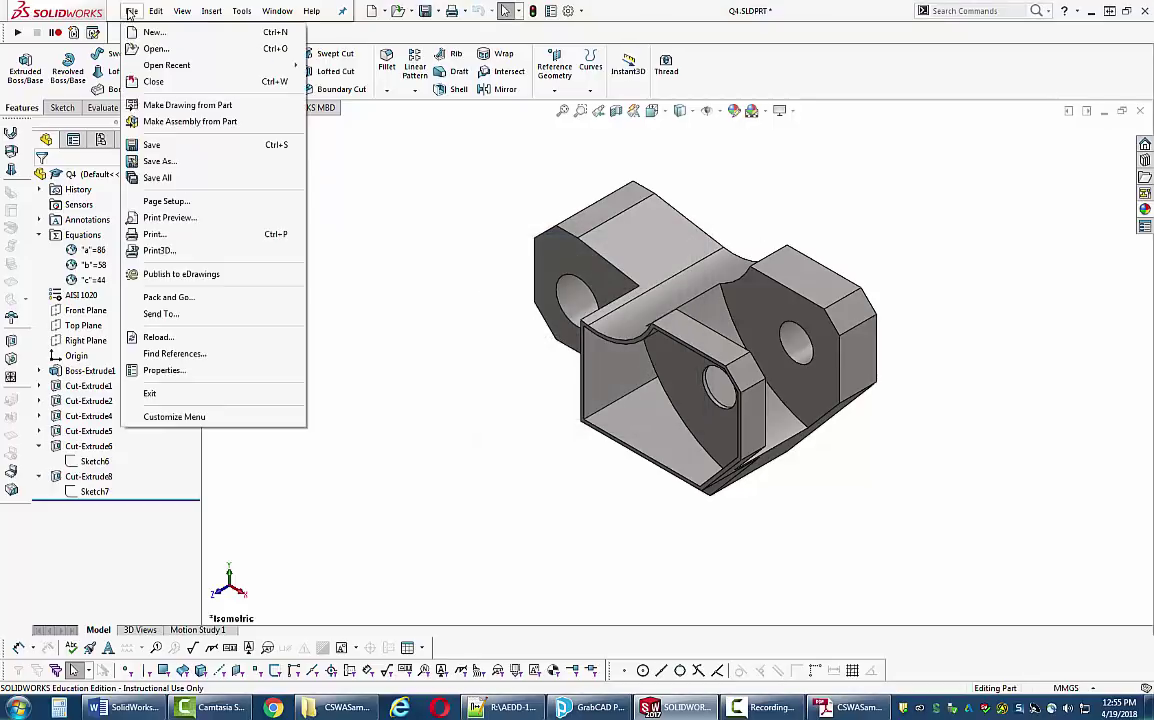
click(152, 163)
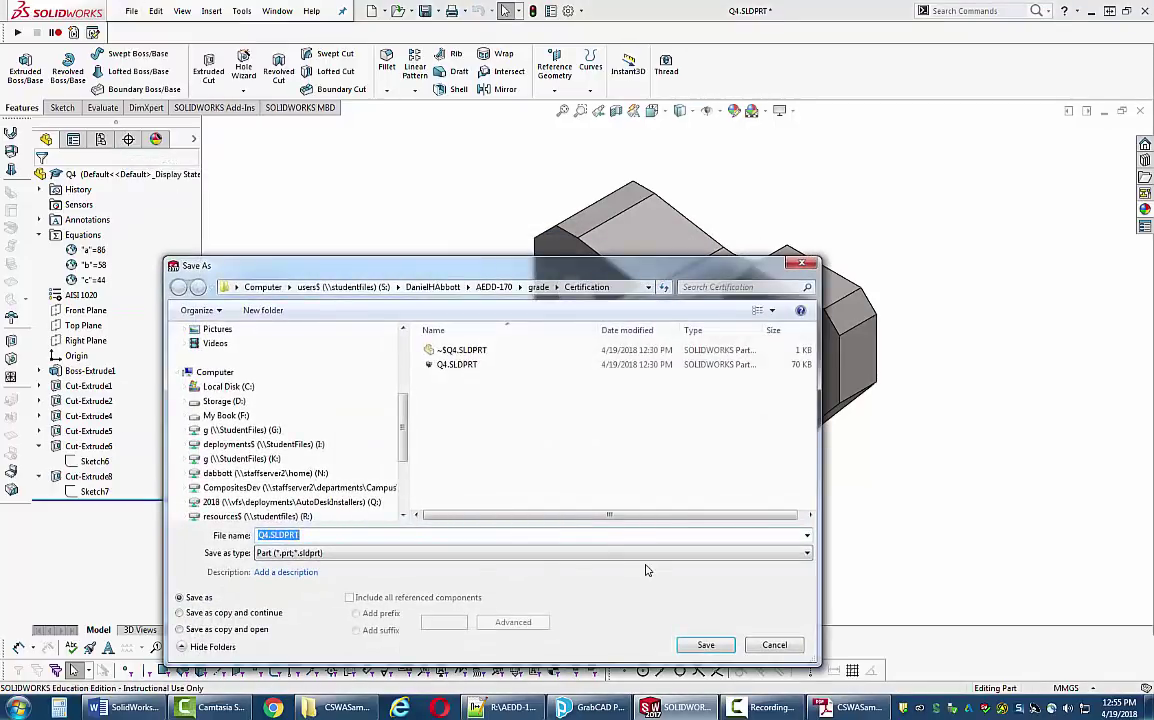
click(363, 533)
key(BackSpace)
text(6)
click(700, 645)
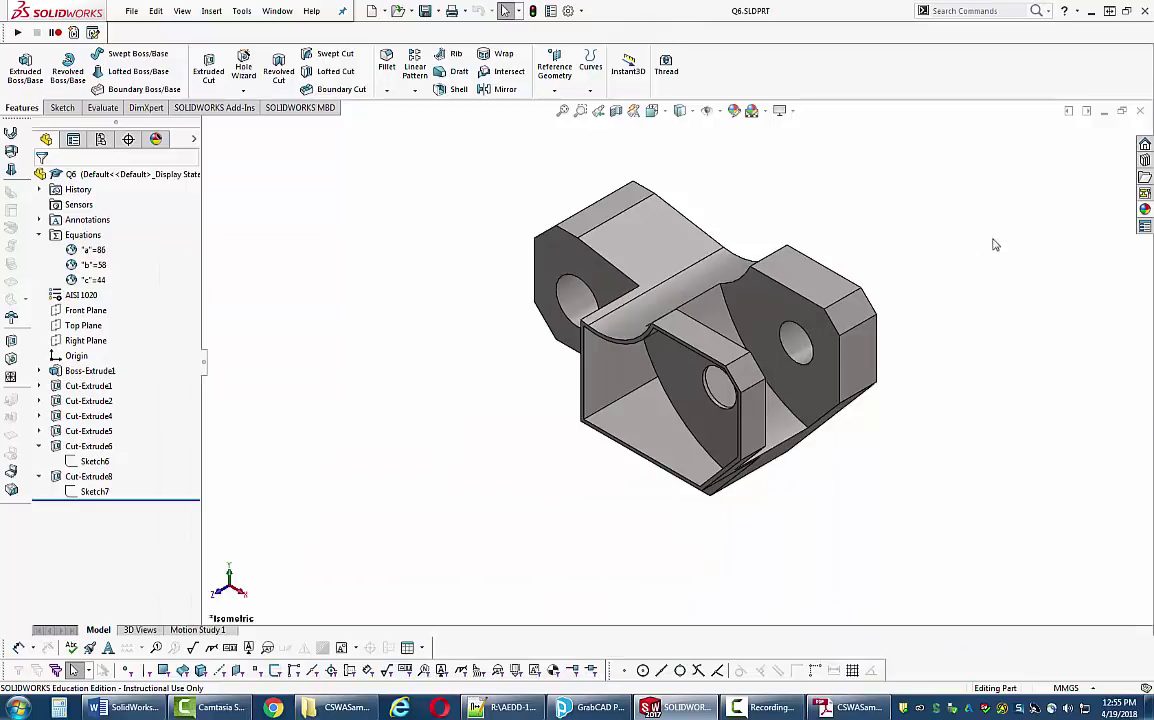
key(ctrl+w)
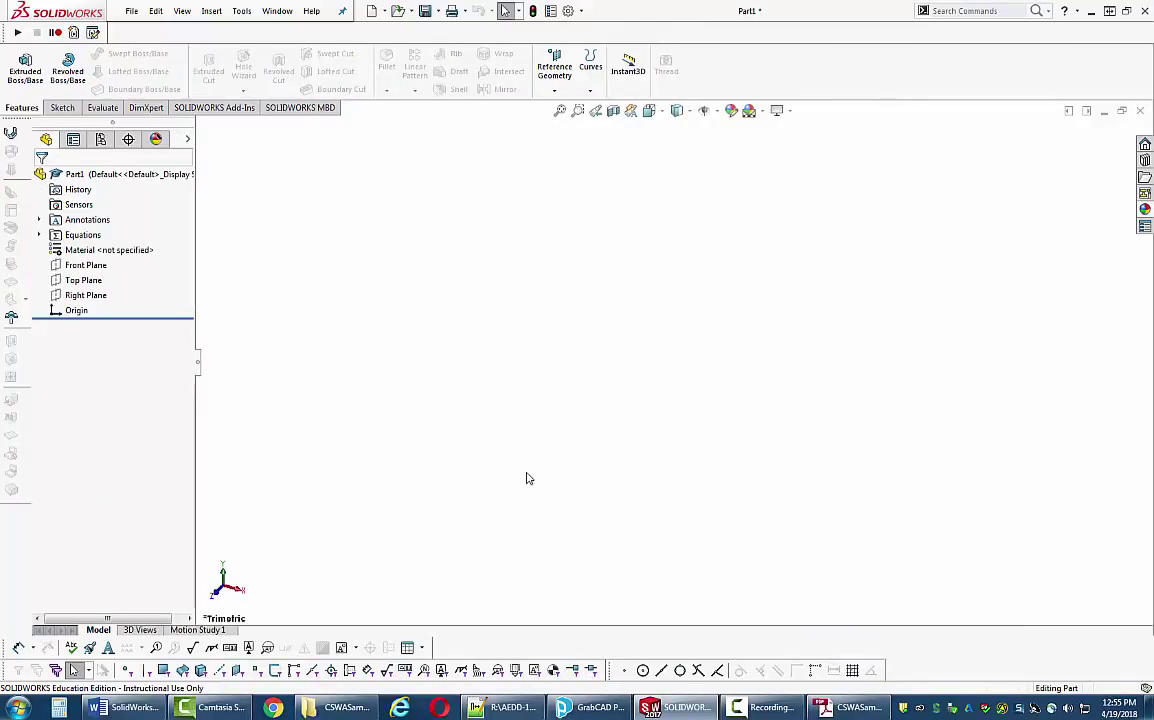
key(alt+Tab)
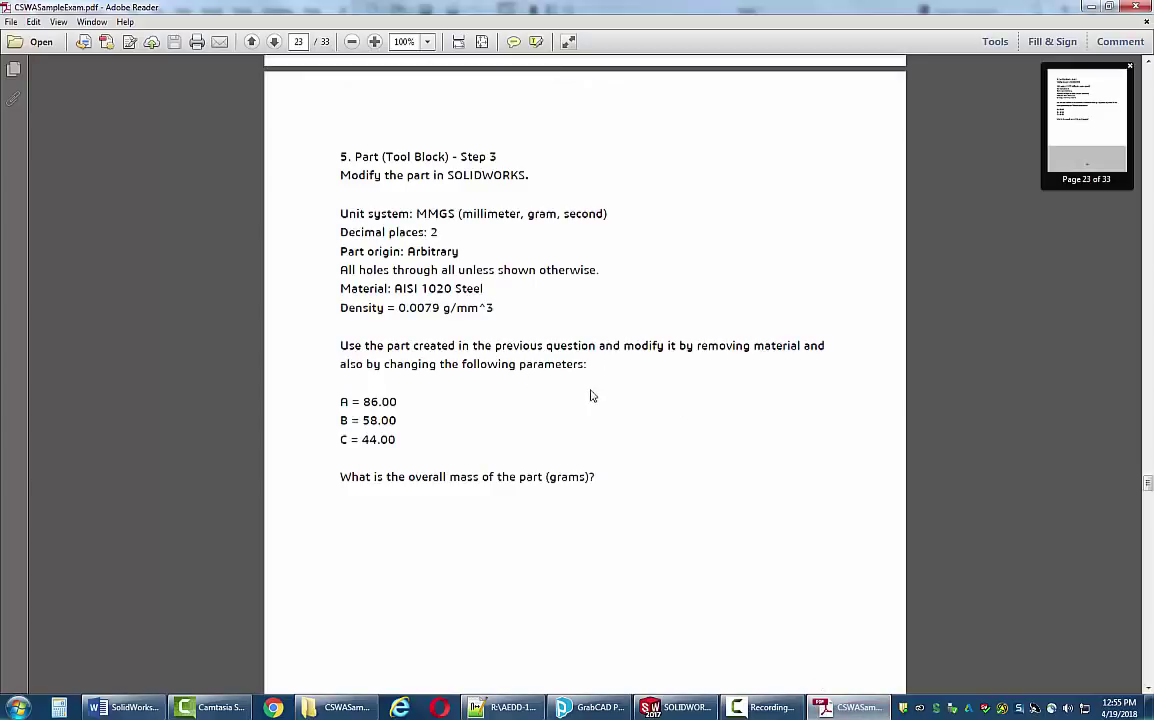
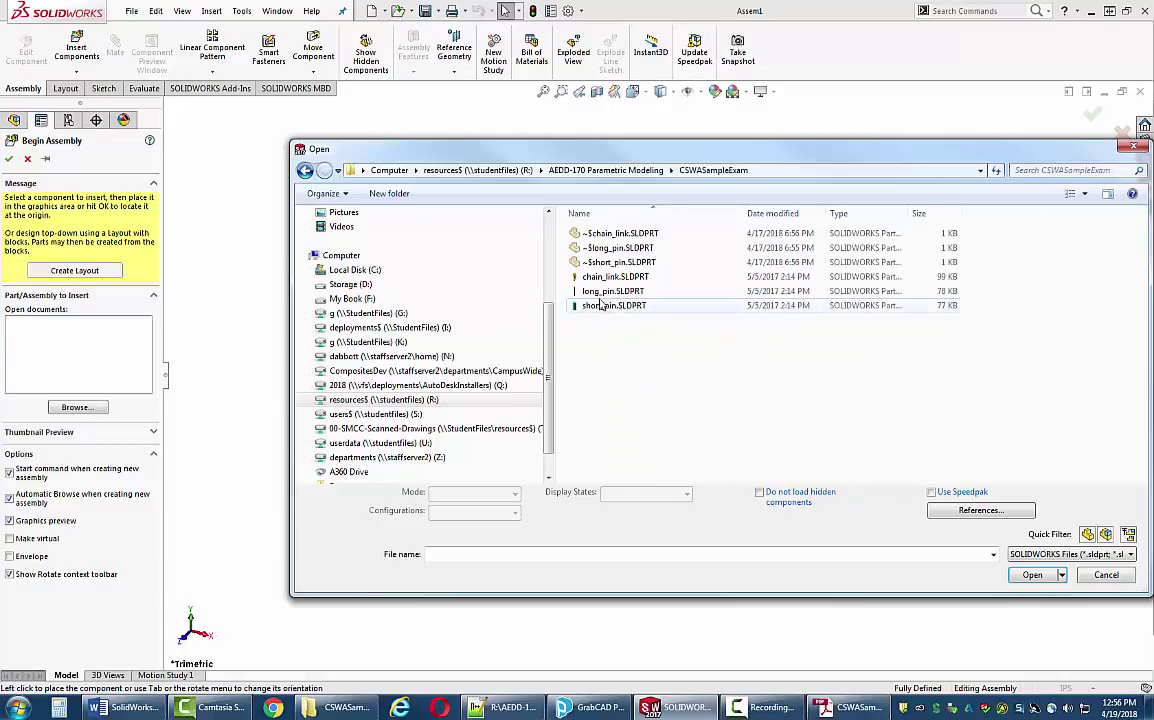
- Insert long_pin.SLDPRT, converting its appearances, as a fixed component at the assembly origin
click(601, 292)
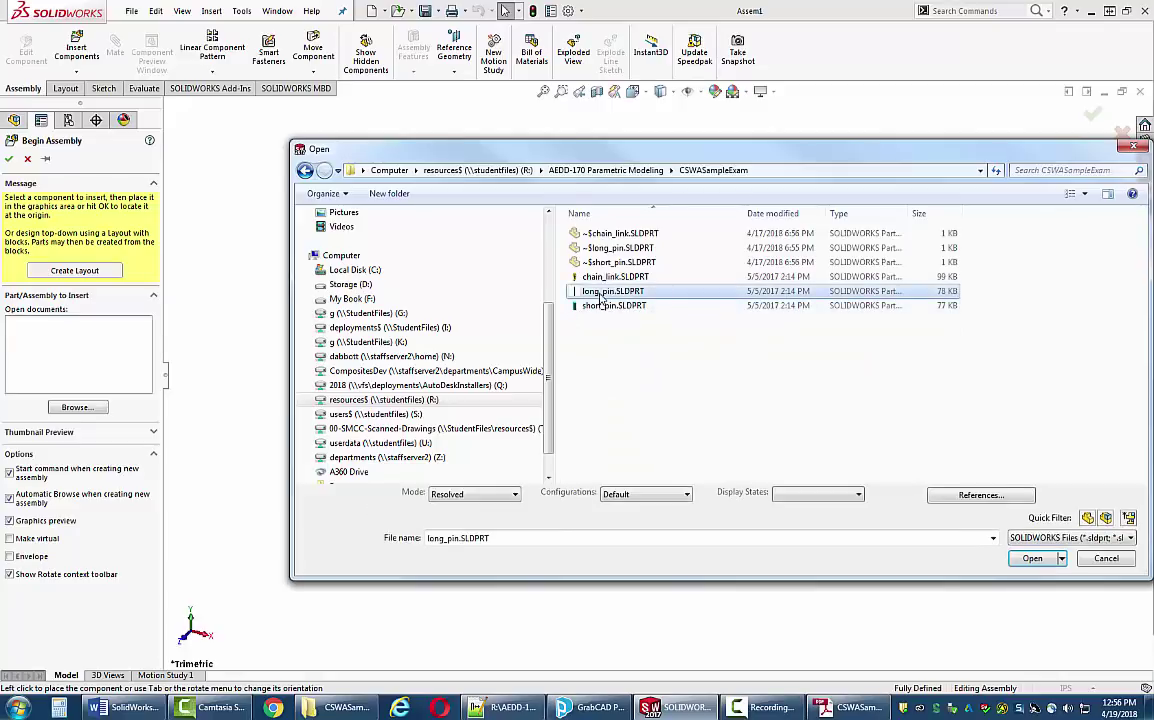
double_click(600, 293)
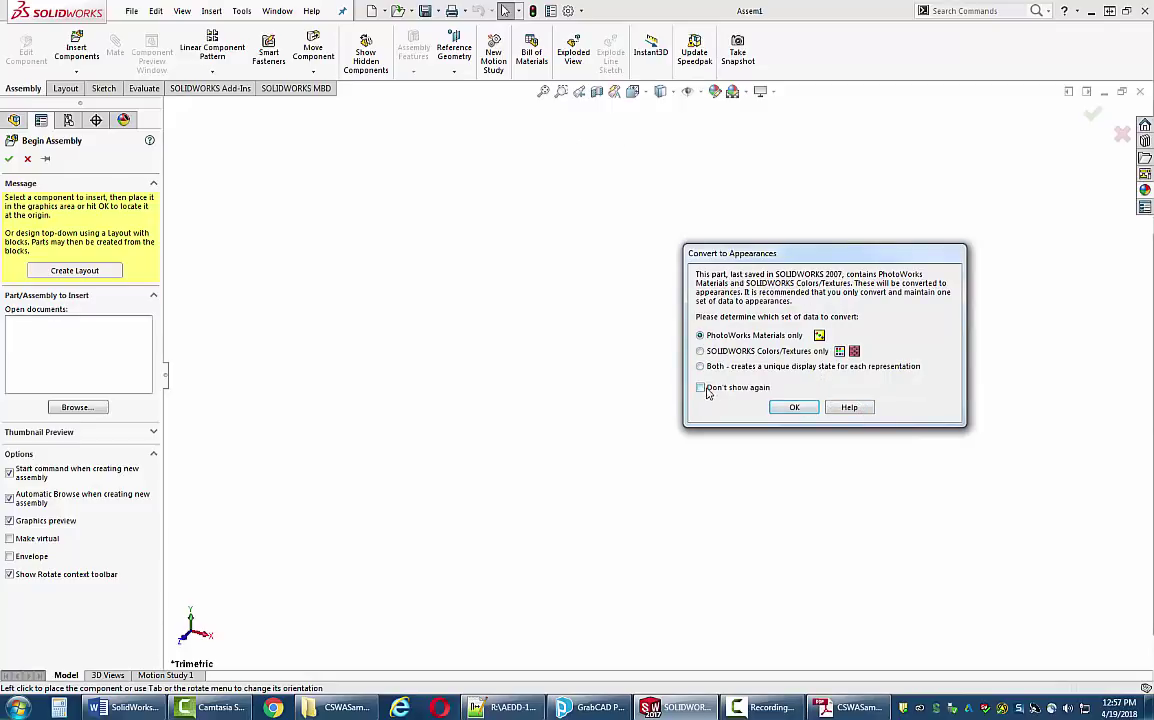
click(794, 407)
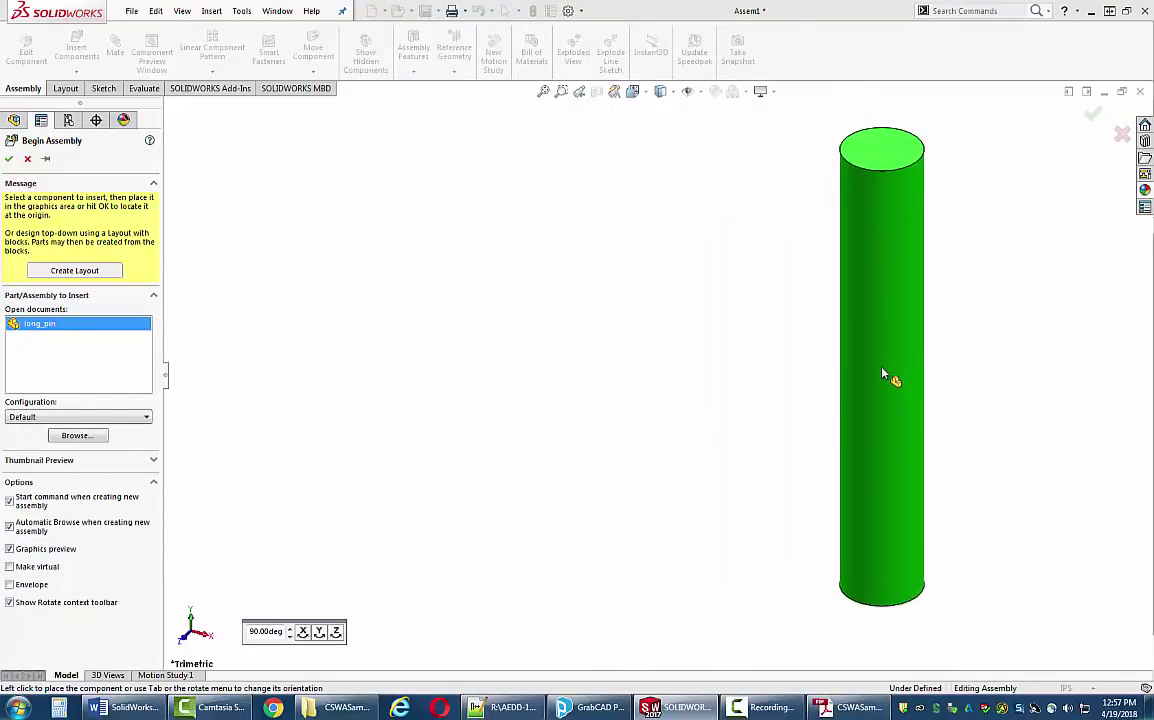
click(9, 161)
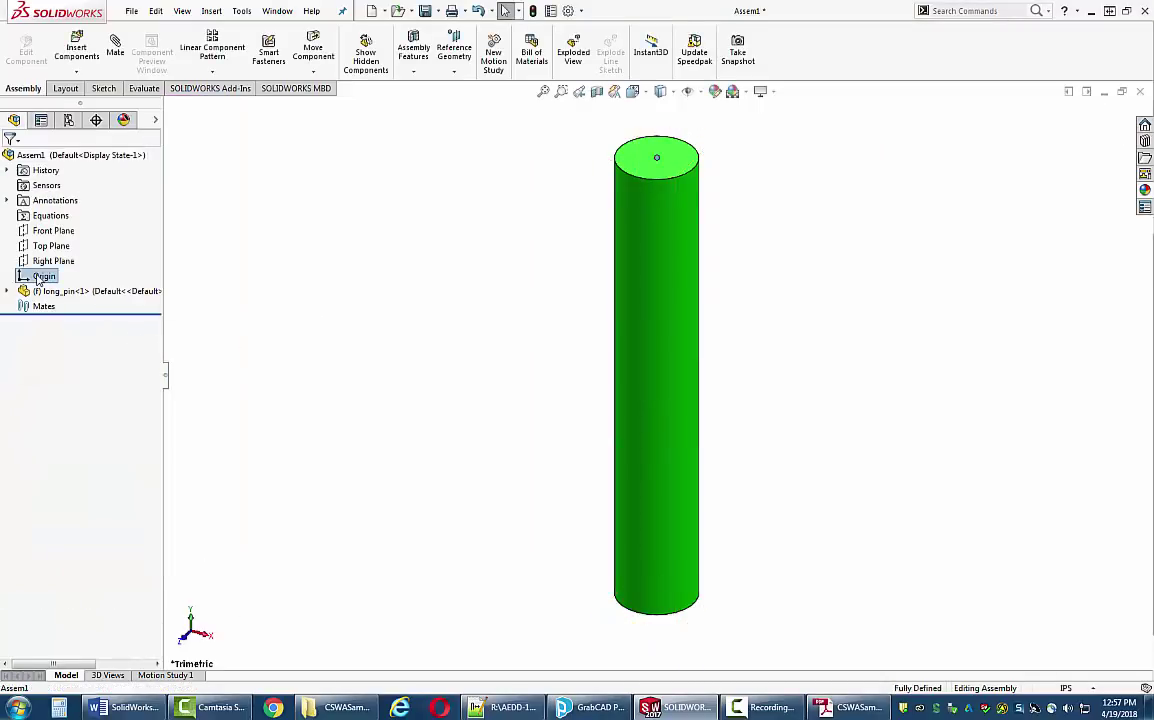
click(39, 280)
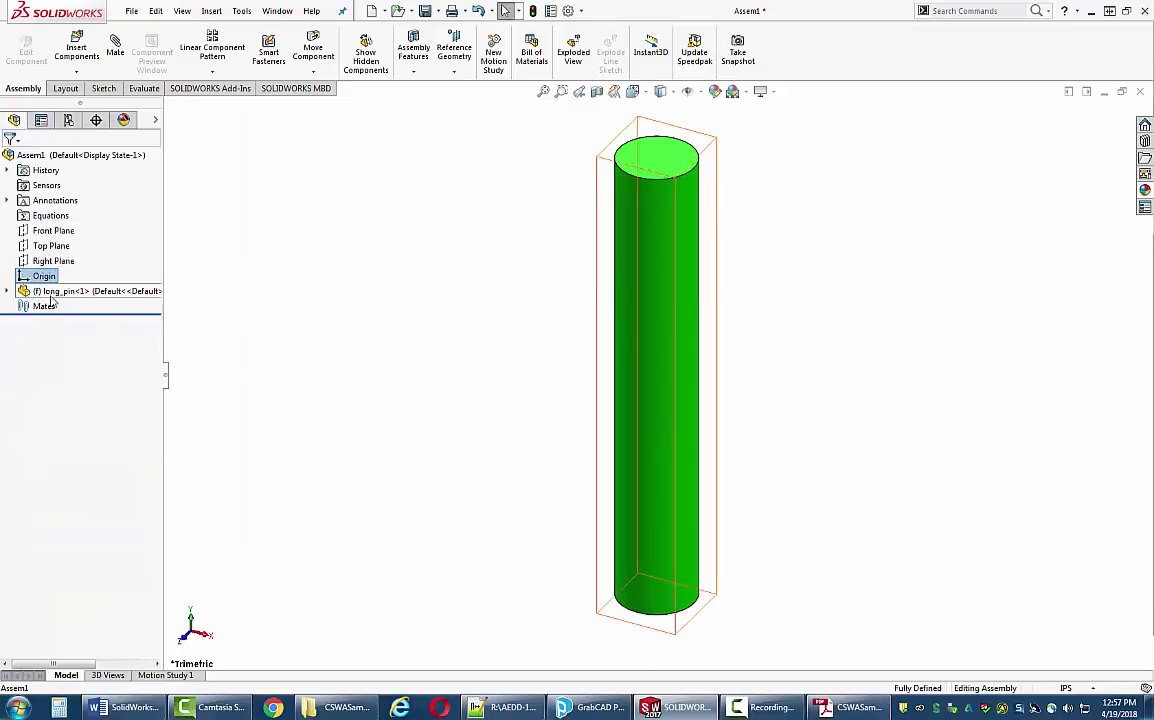
click(7, 291)
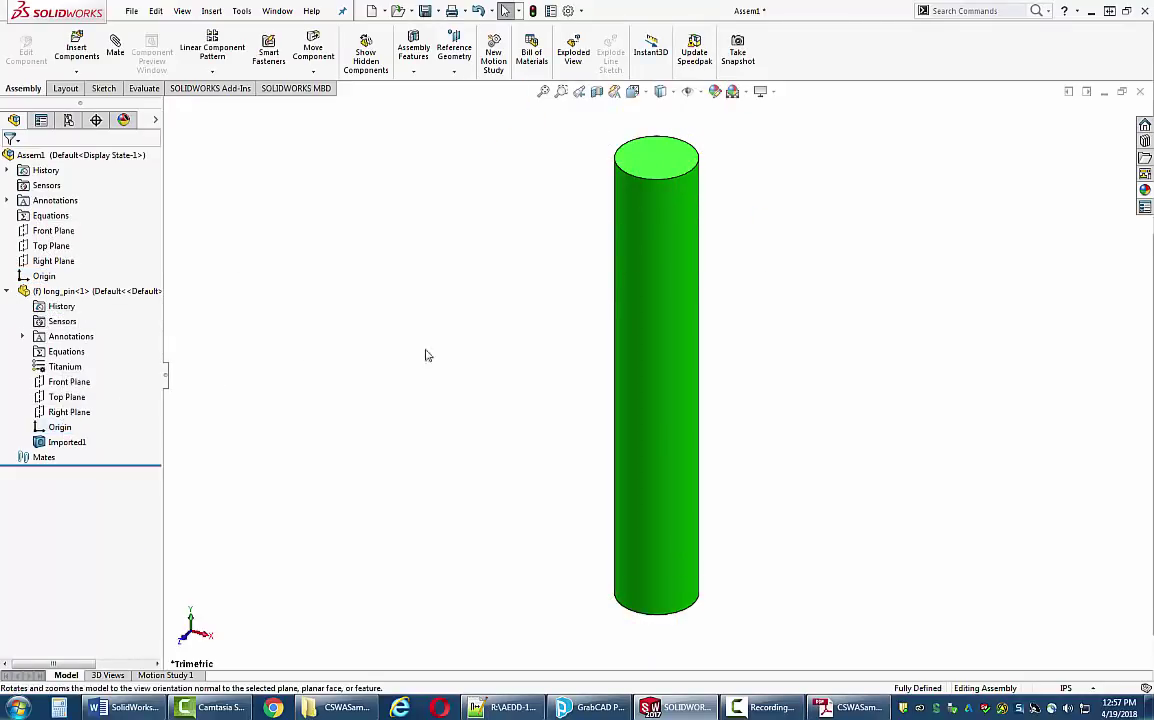
scroll(613, 361, up, 3)
scroll(719, 343, down, 2)
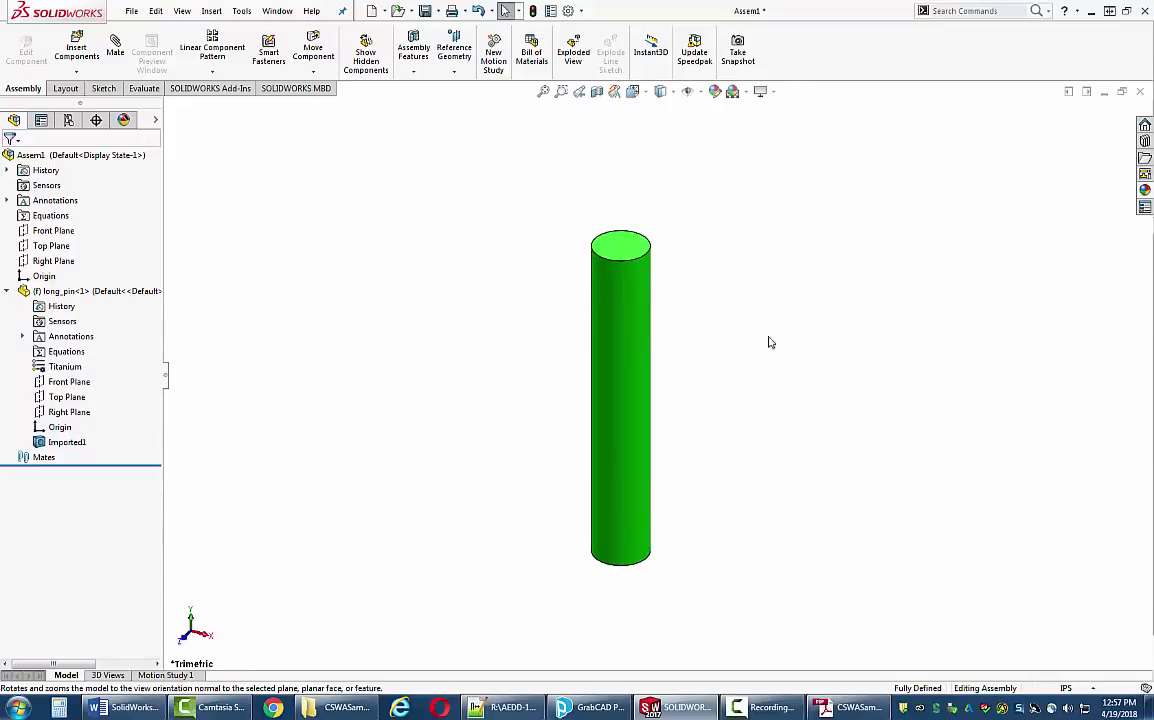
scroll(775, 350, down, 2)
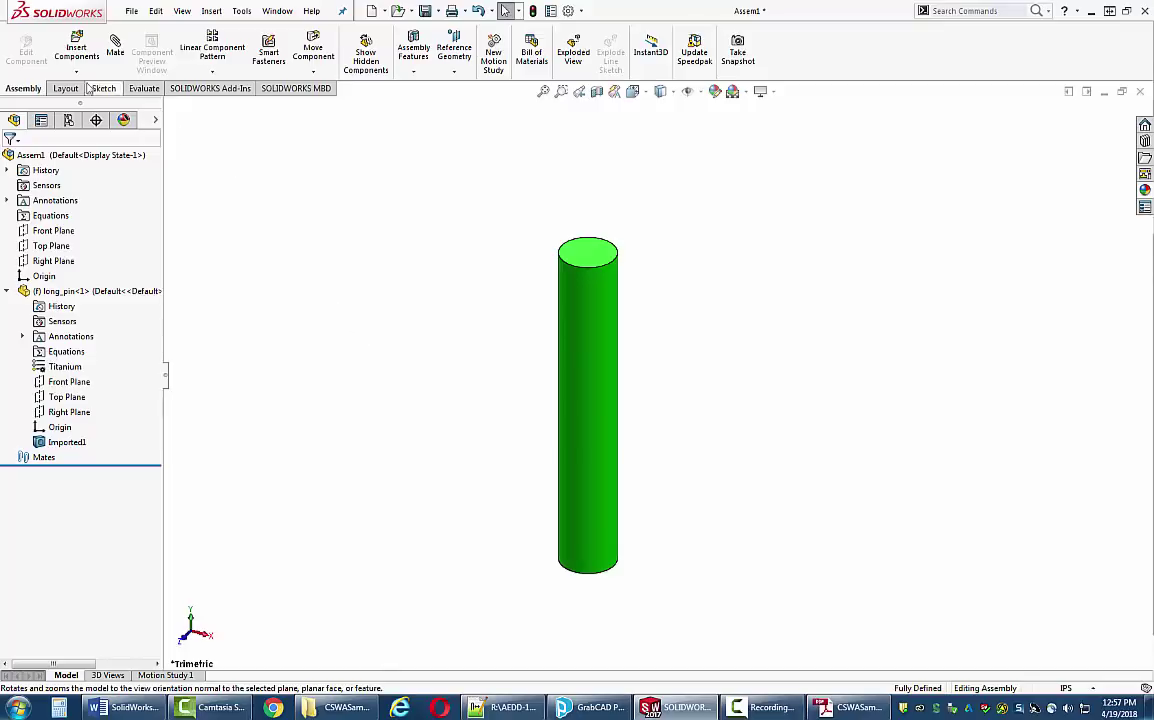
- Insert the chain_link and short_pin parts together and place both in the assembly
click(76, 50)
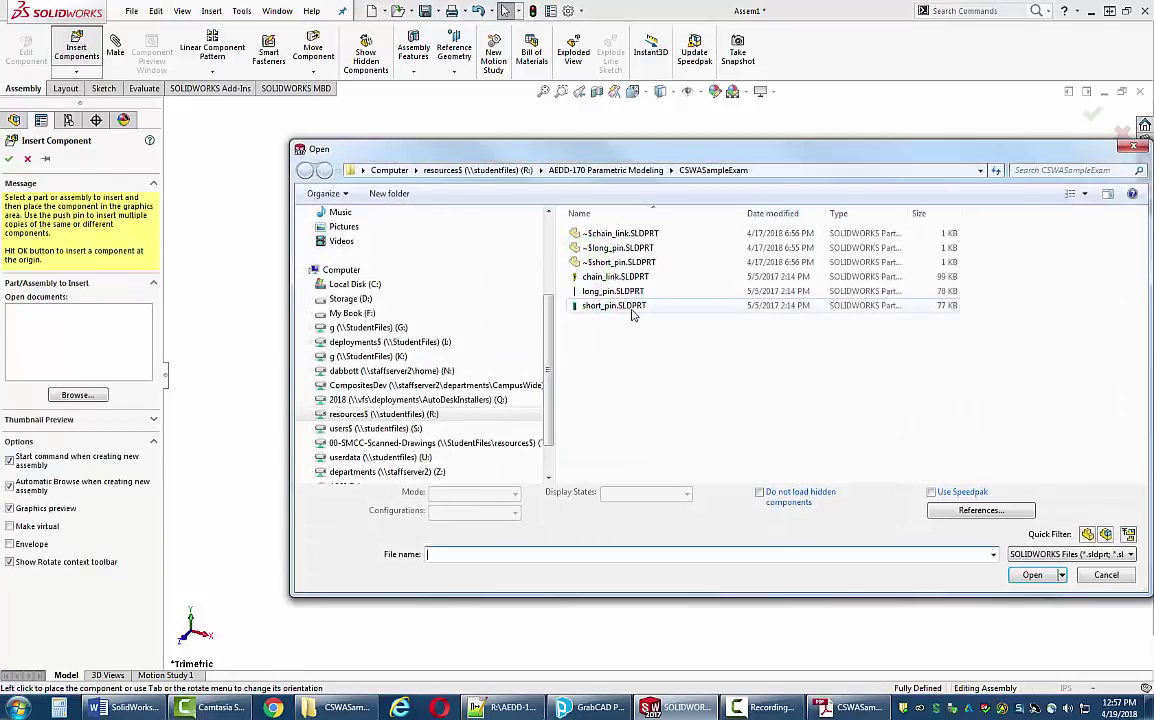
click(615, 307)
ctrl+click(613, 277)
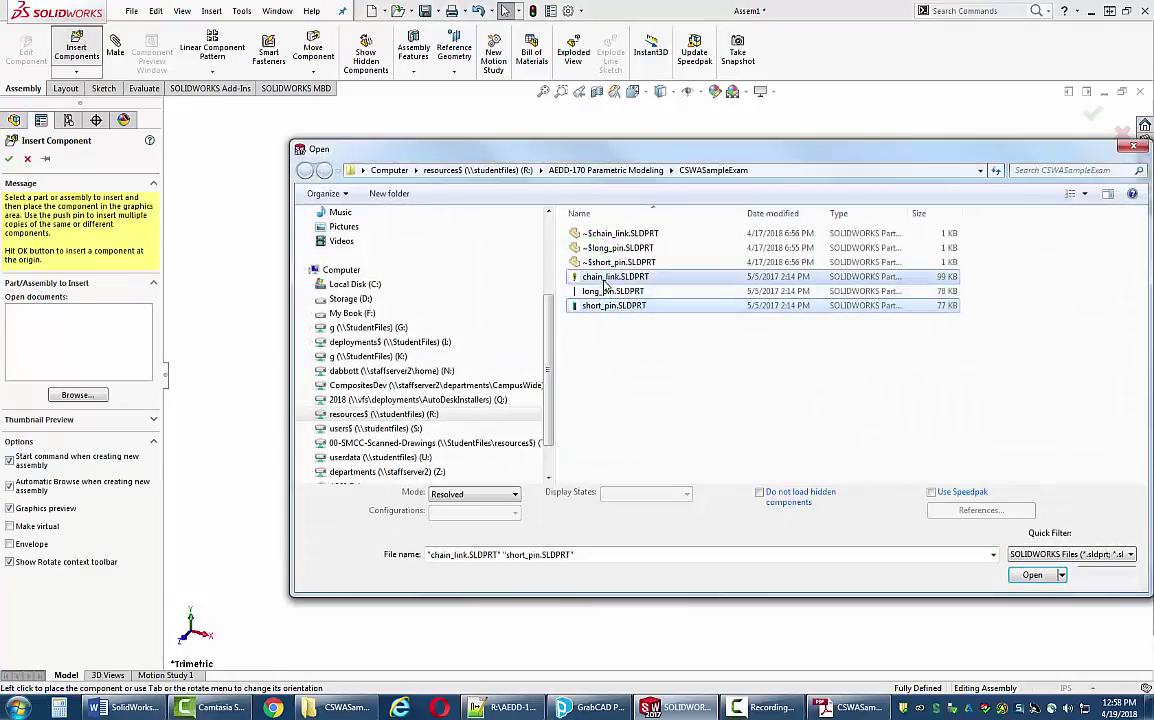
click(1032, 575)
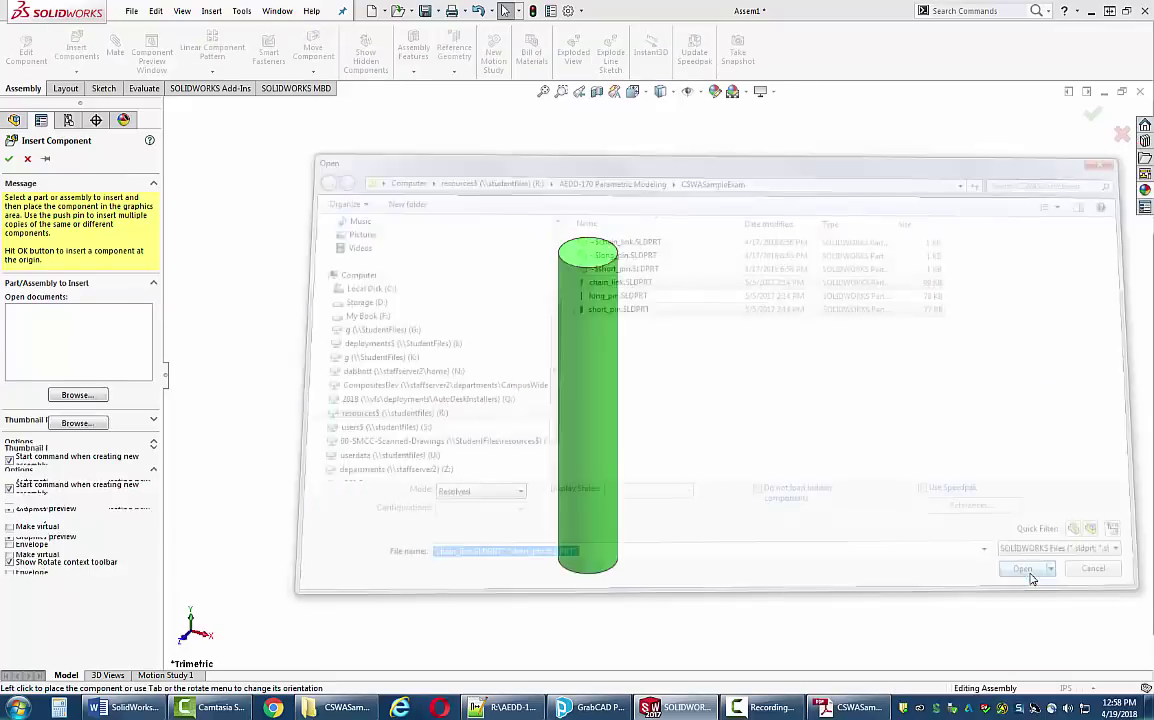
click(910, 277)
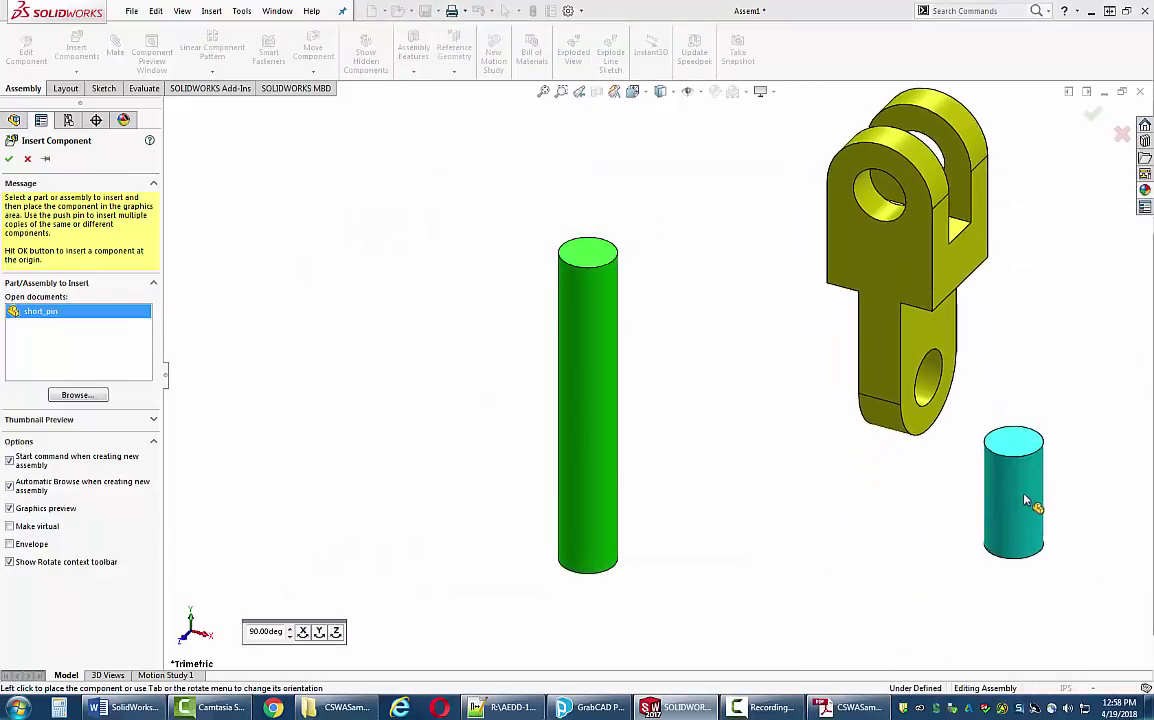
click(1017, 505)
scroll(905, 512, down, 2)
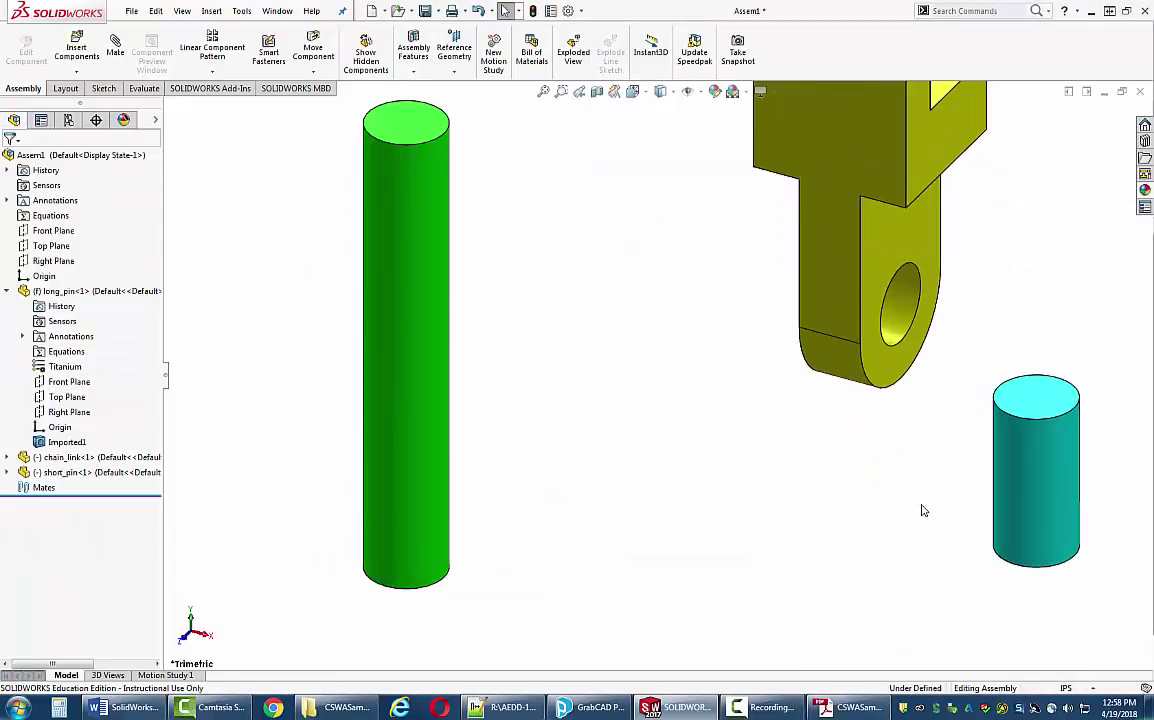
scroll(912, 507, up, 4)
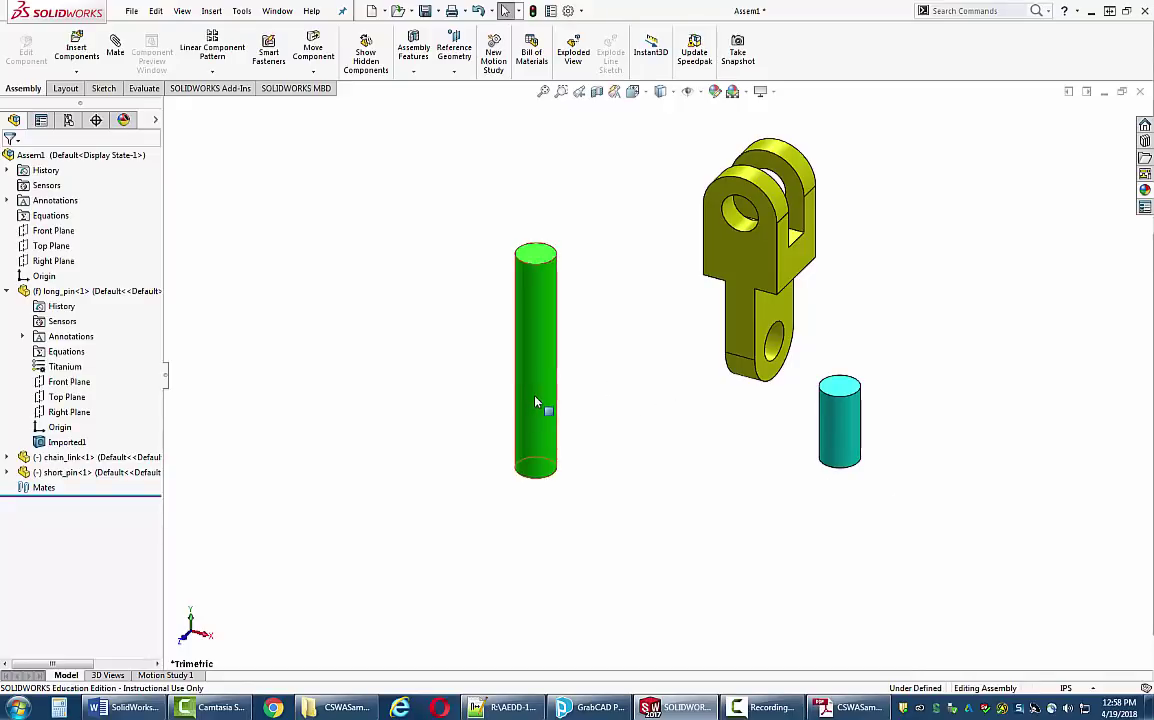
- Copy a second long pin and two more short pins, giving three short pins
ctrl+drag(535, 402, 998, 470)
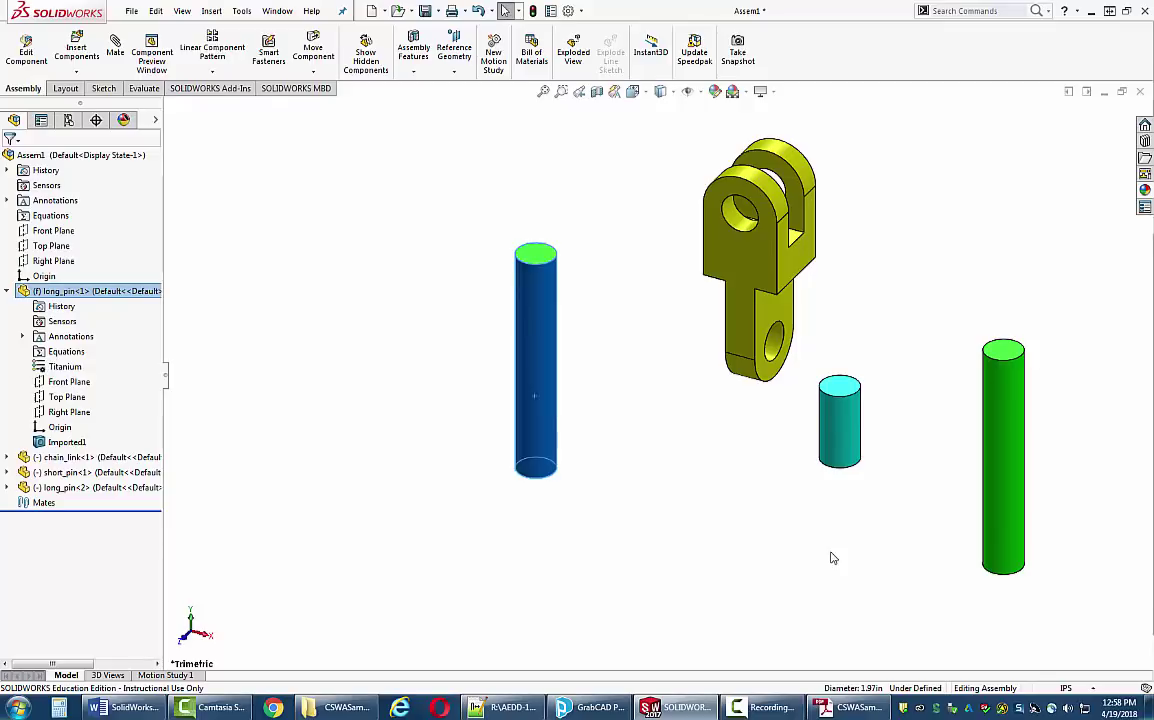
click(800, 545)
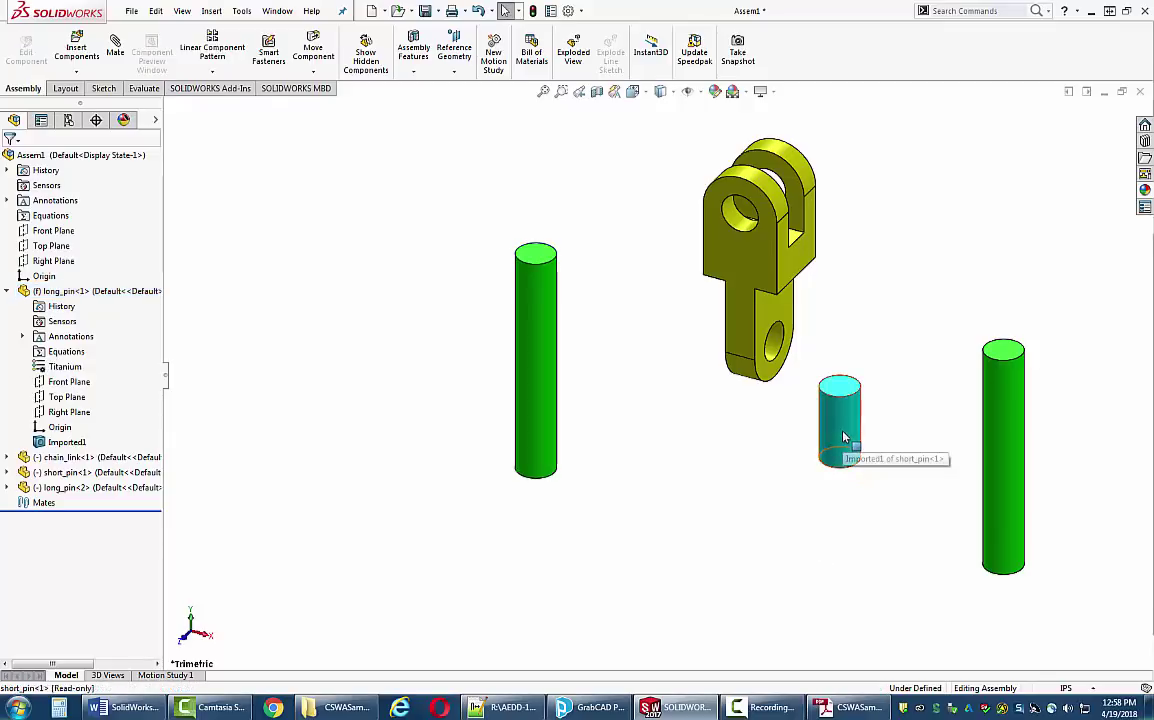
ctrl+drag(872, 408, 915, 292)
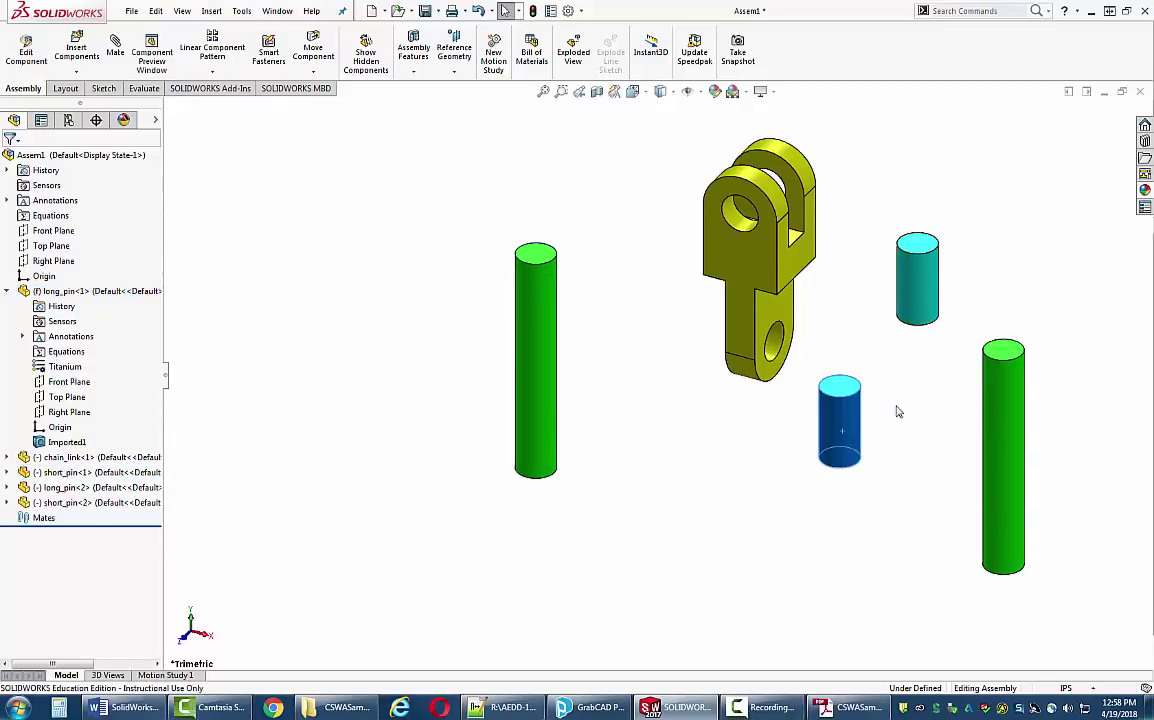
click(879, 363)
click(930, 302)
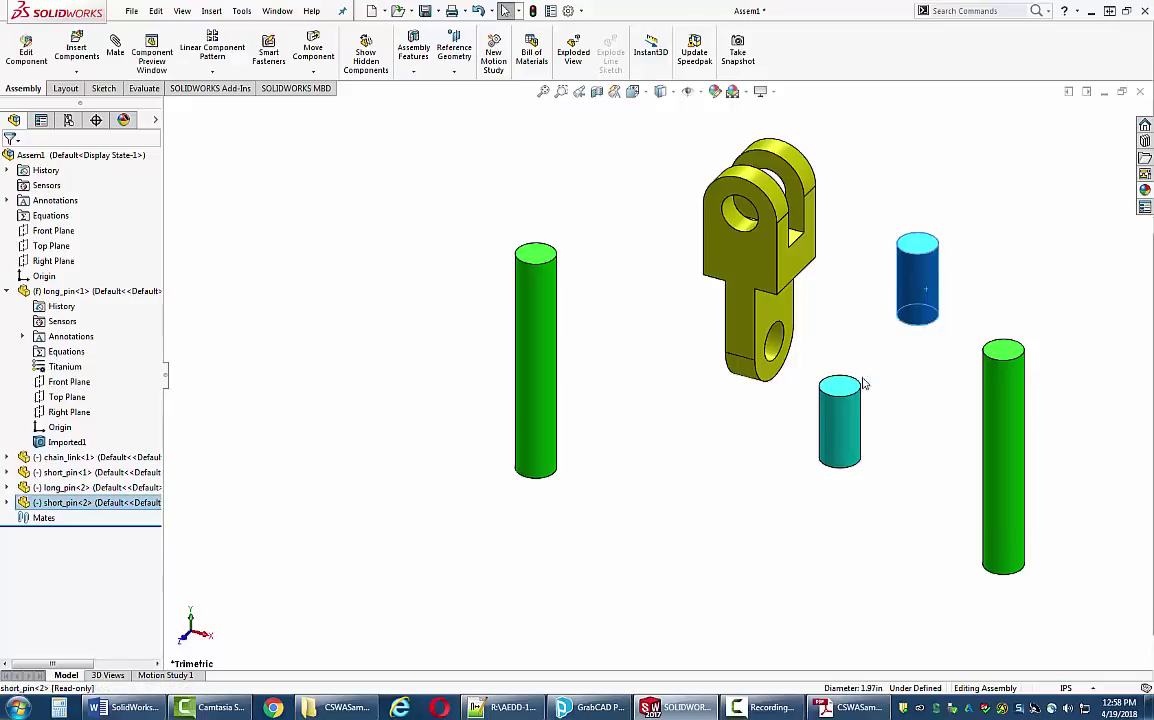
ctrl+click(843, 418)
key(shift+z)
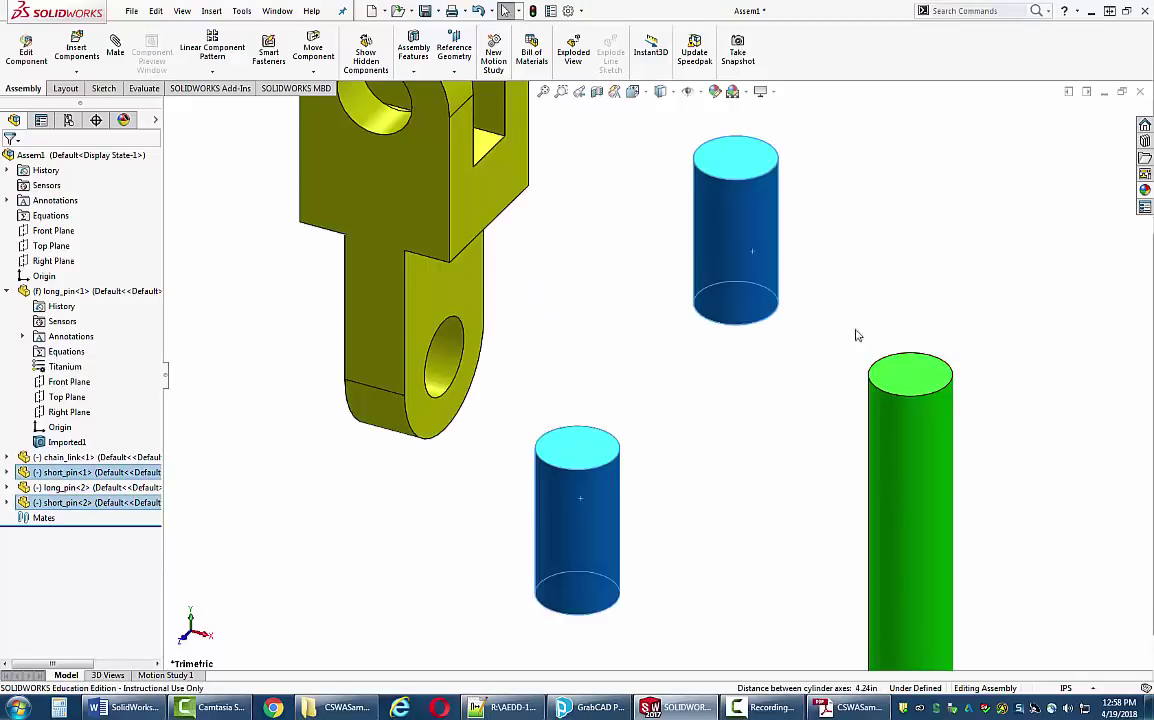
click(855, 335)
ctrl+drag(764, 283, 914, 240)
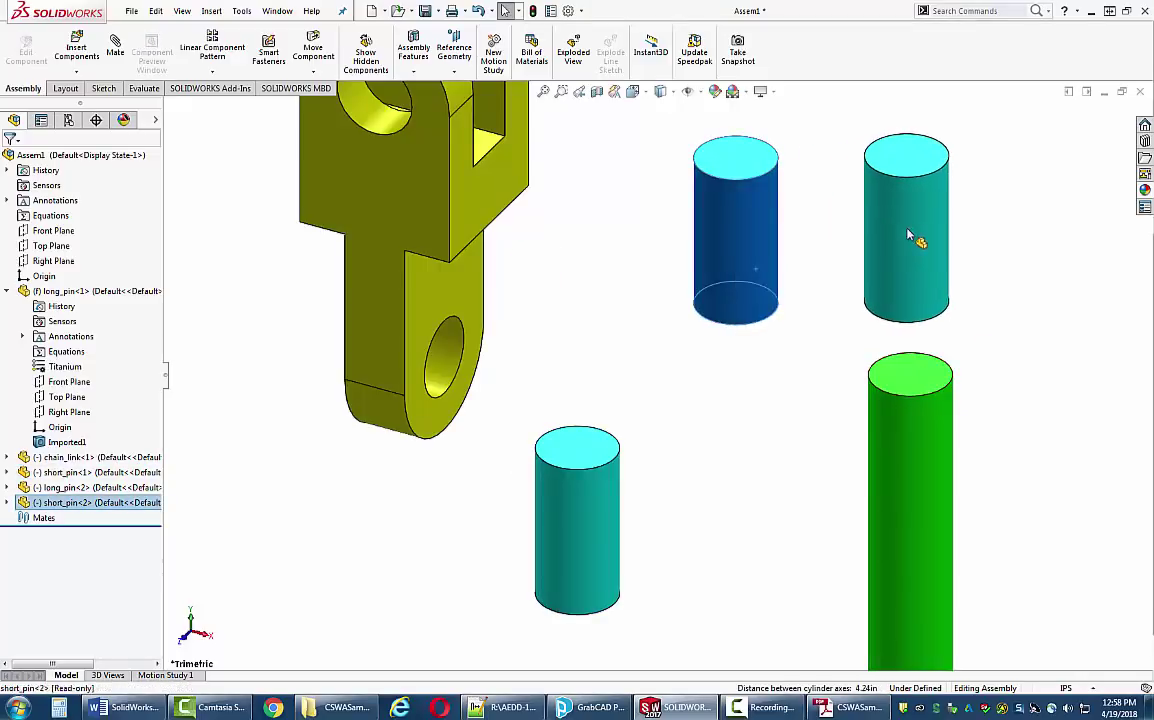
click(765, 455)
key(f)
key(shift+z)
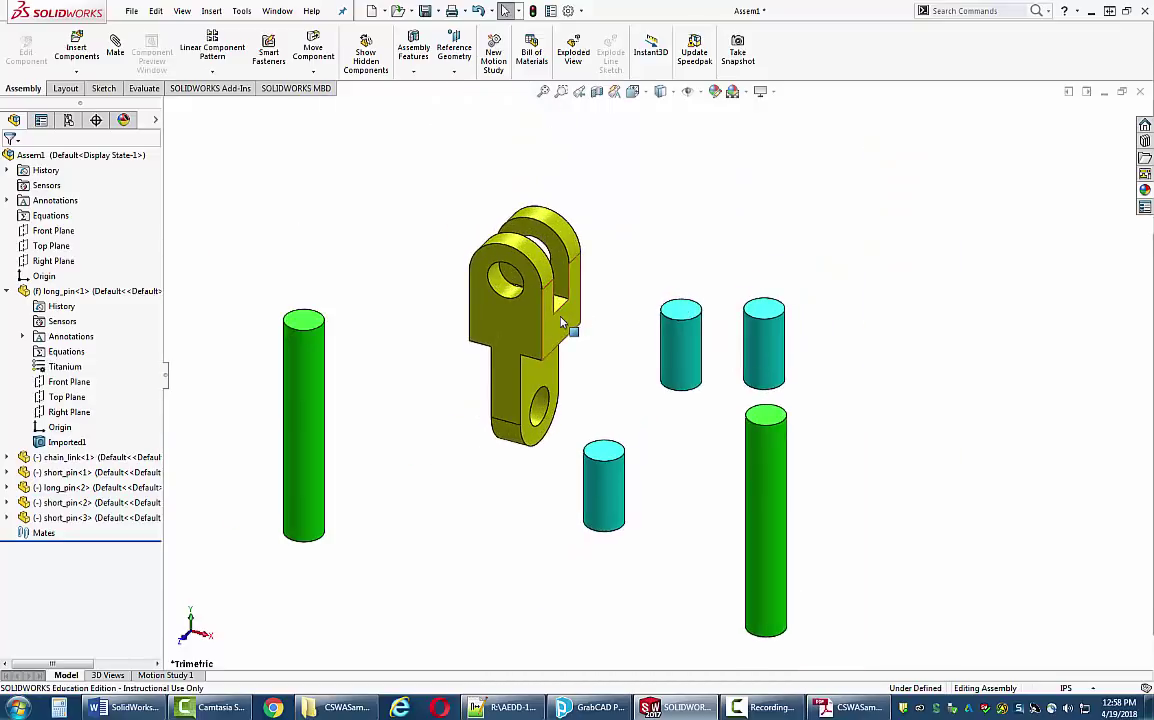
- Copy chain links until there are four, arranging them apart from each other
ctrl+drag(562, 322, 903, 309)
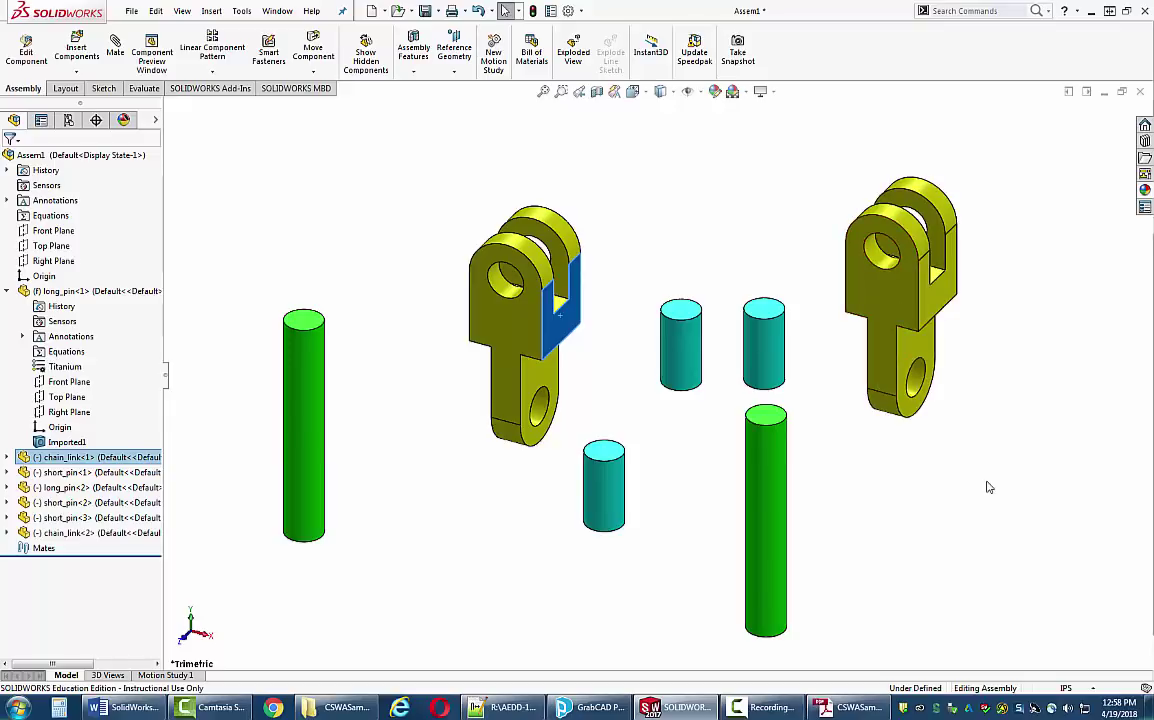
click(938, 500)
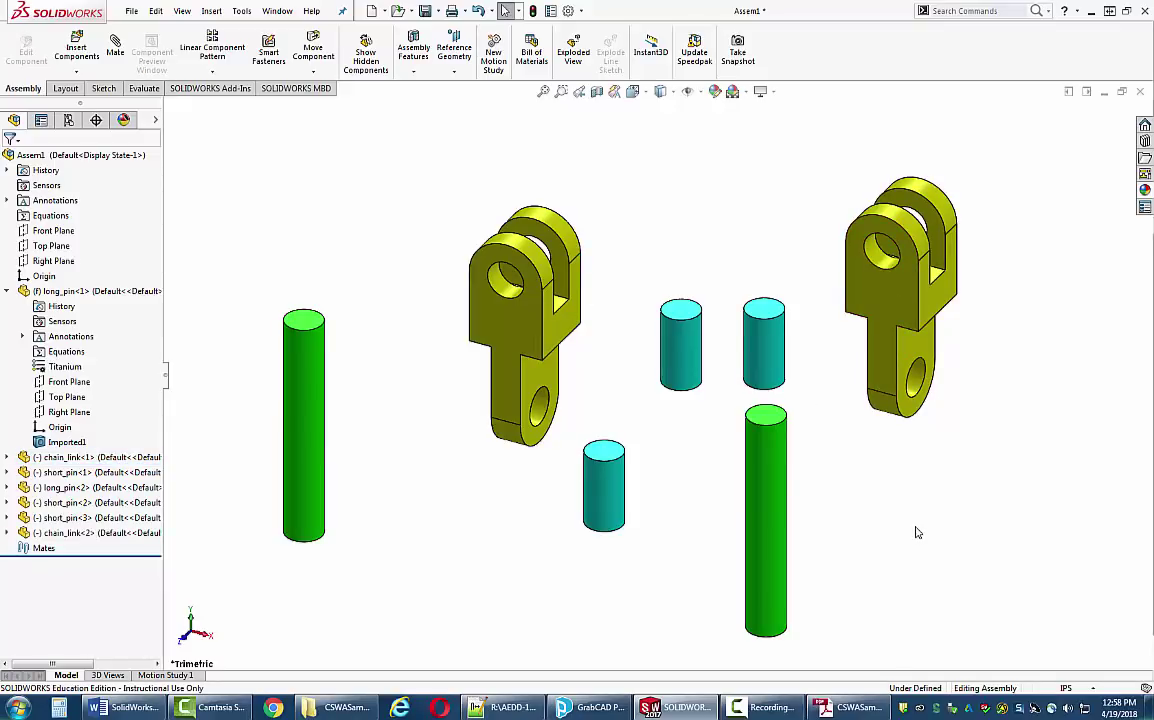
click(522, 342)
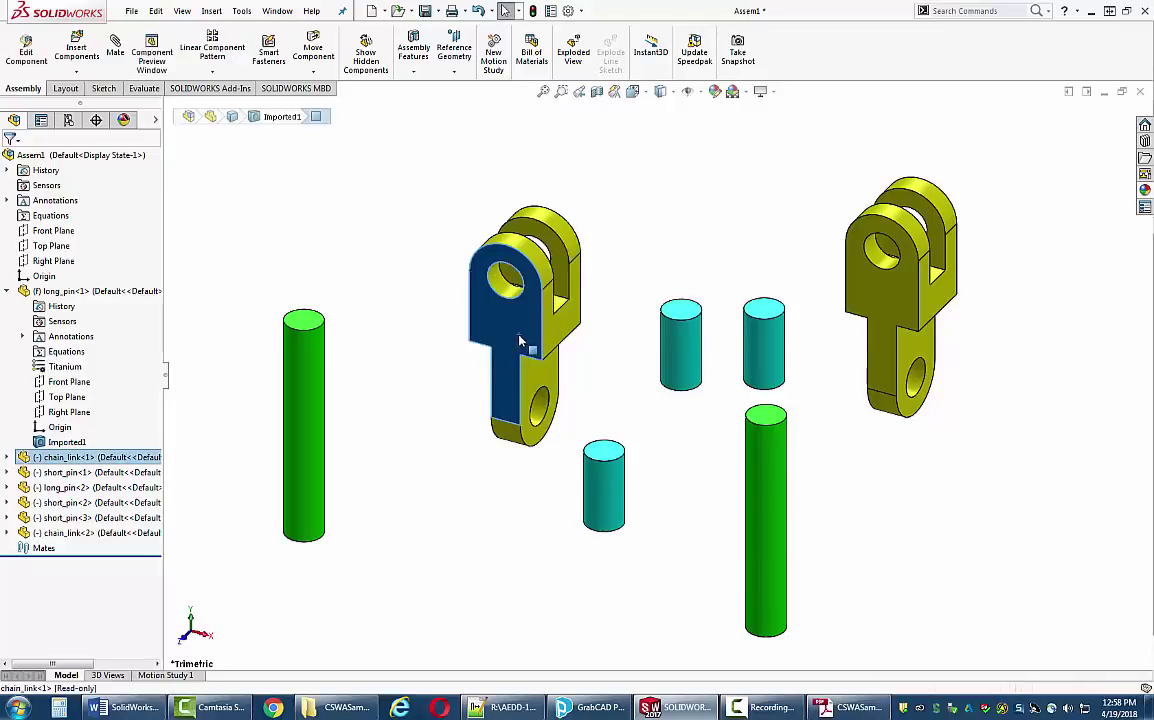
ctrl+click(883, 373)
ctrl+drag(886, 370, 992, 515)
key(f)
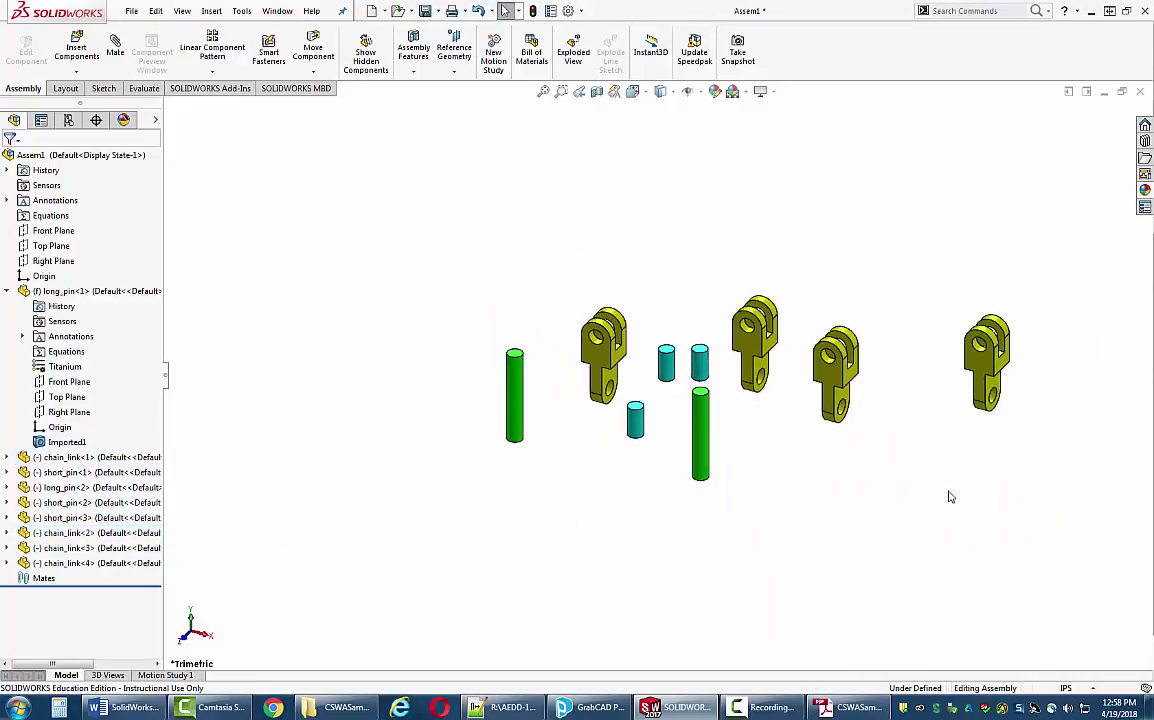
drag(1008, 391, 793, 483)
scroll(665, 425, down, 3)
click(547, 422)
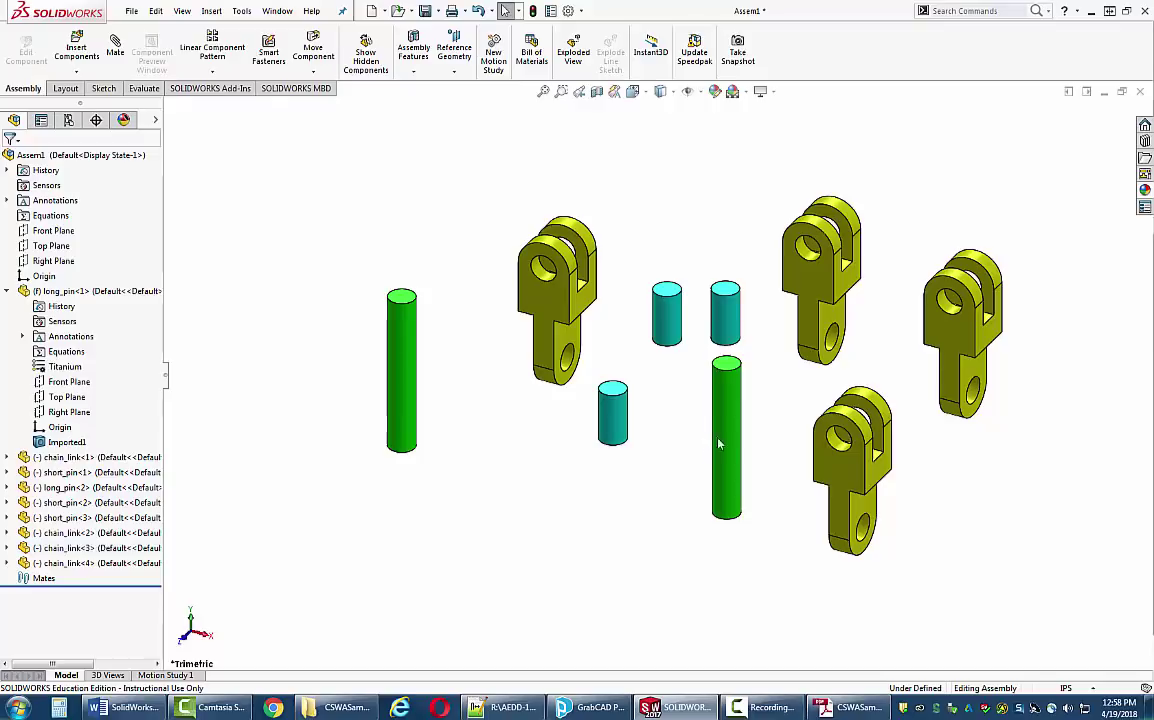
click(403, 396)
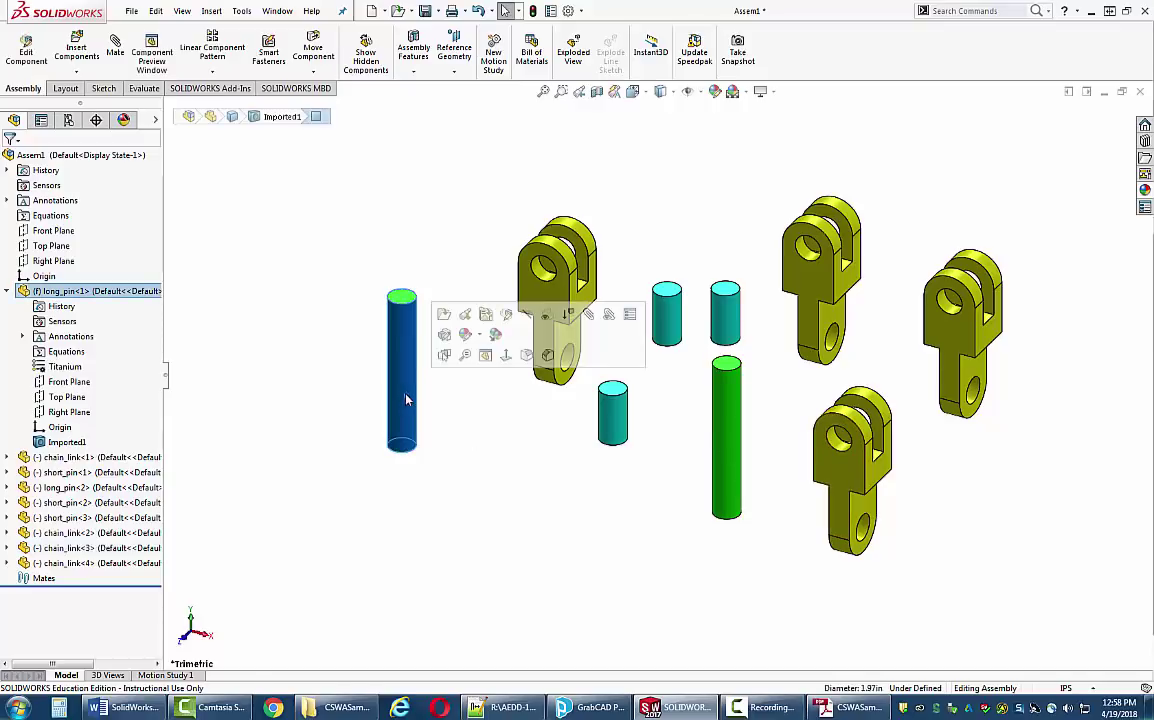
click(480, 338)
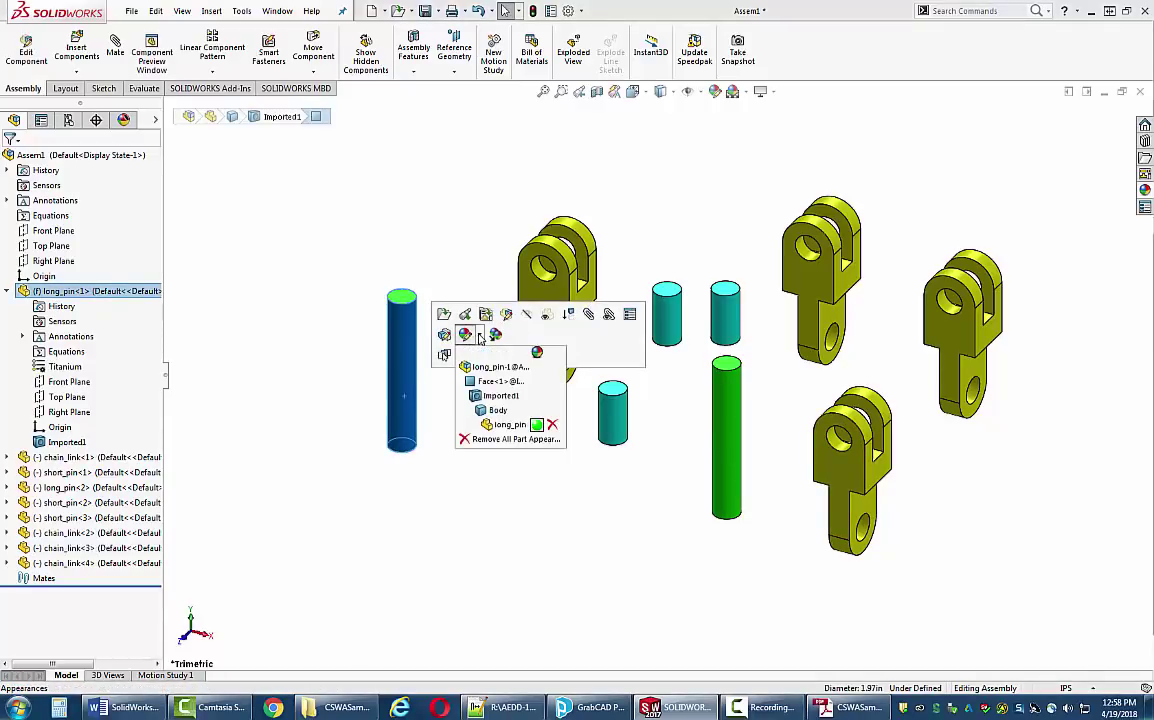
click(510, 424)
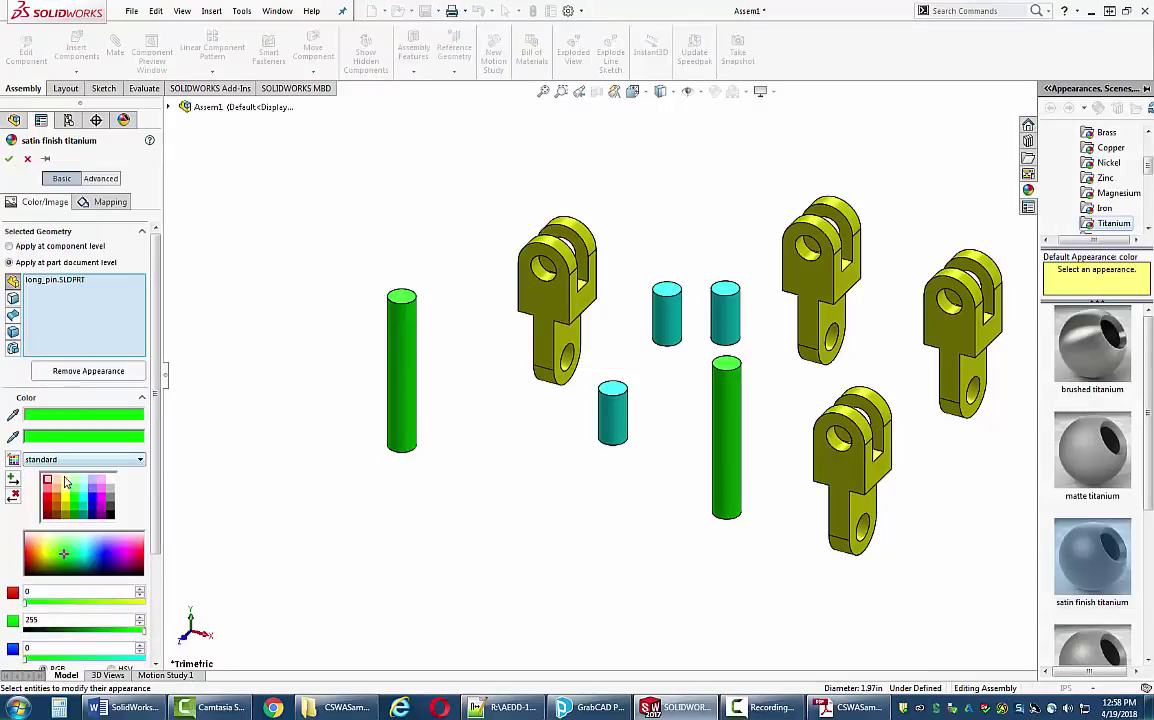
click(68, 497)
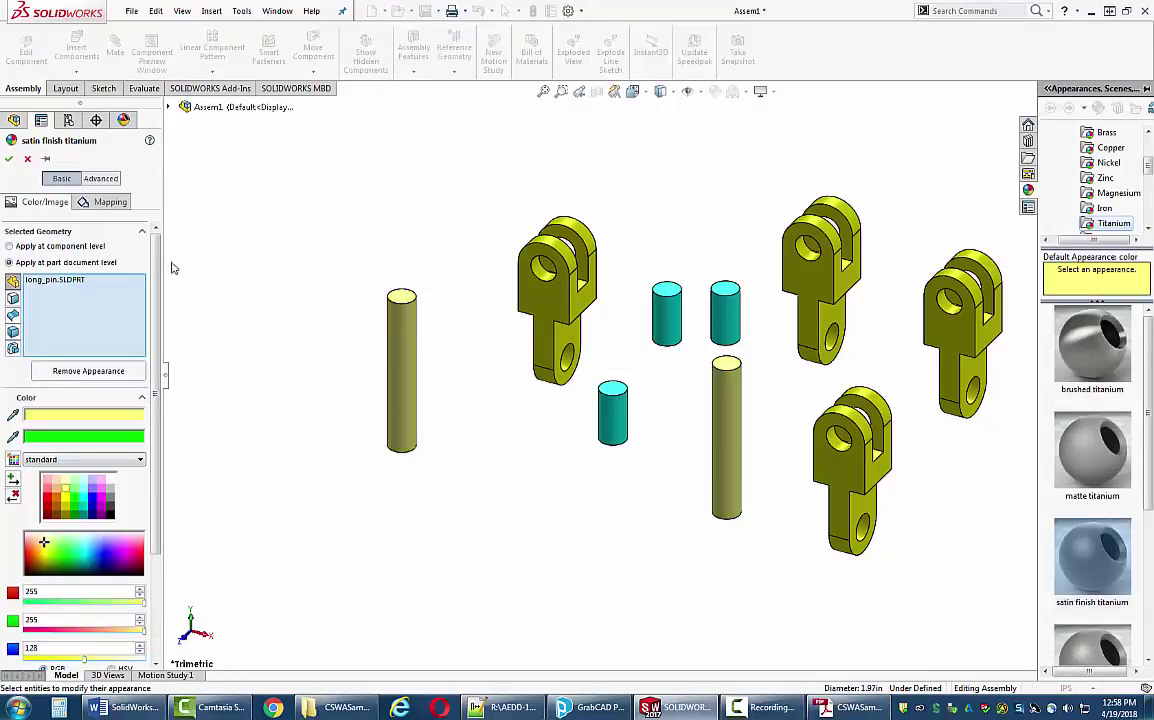
click(10, 160)
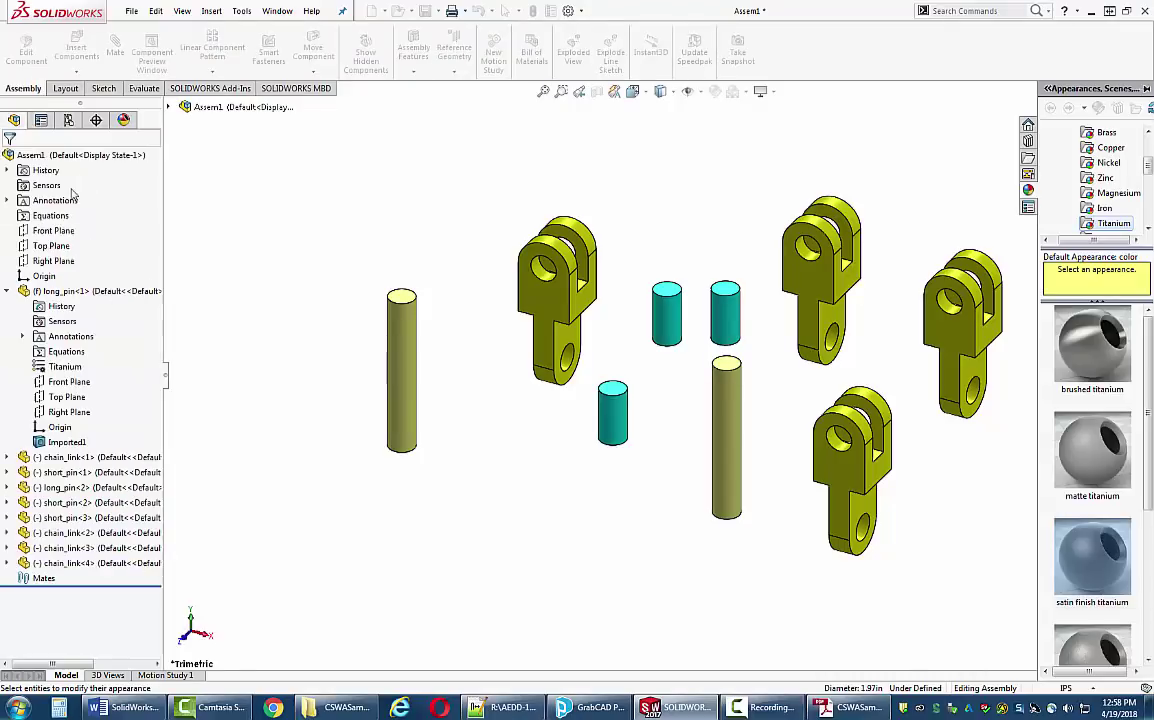
click(733, 437)
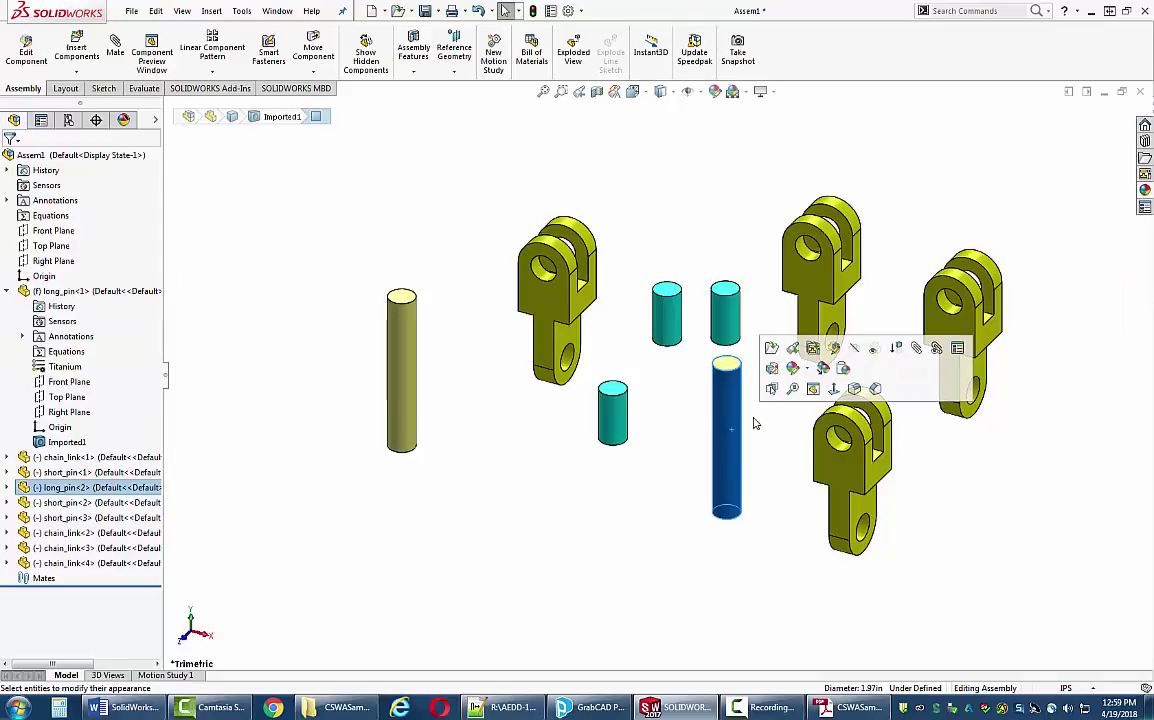
click(806, 370)
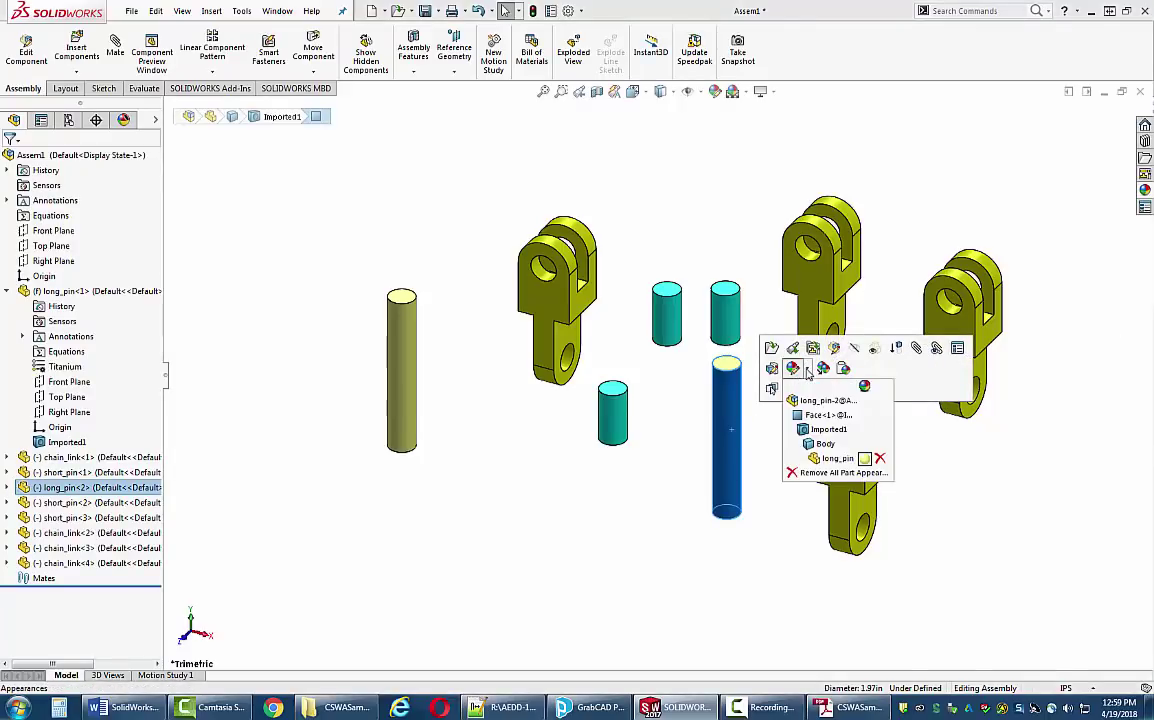
click(836, 459)
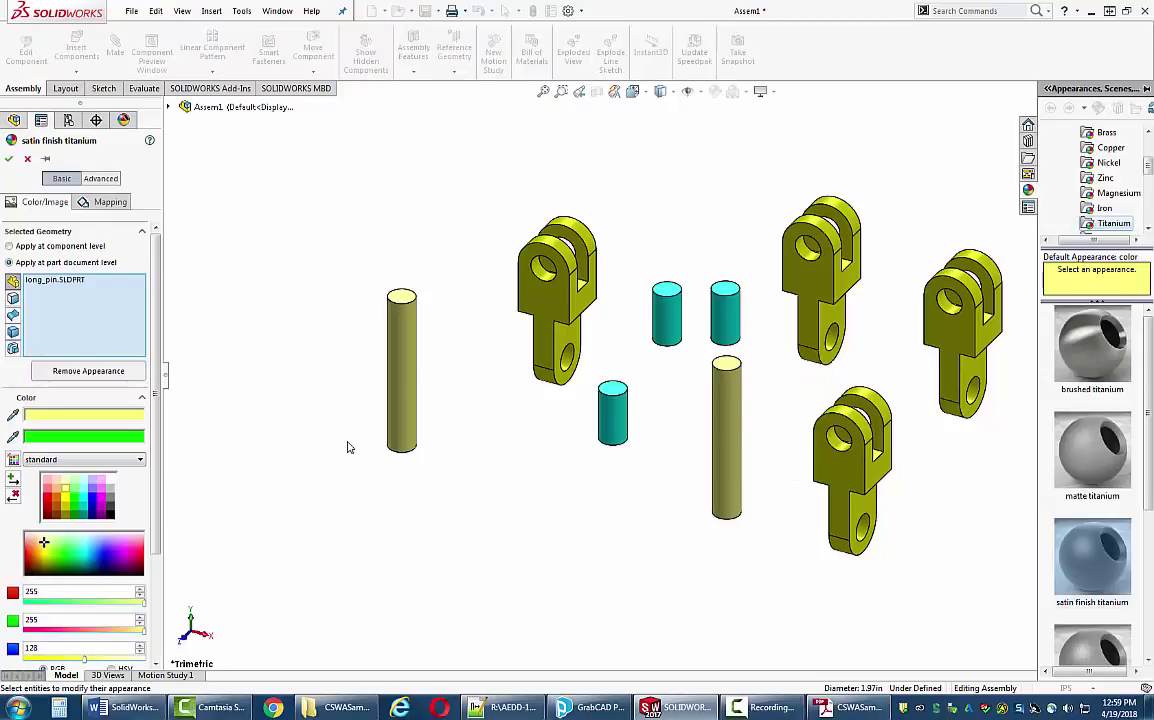
click(86, 490)
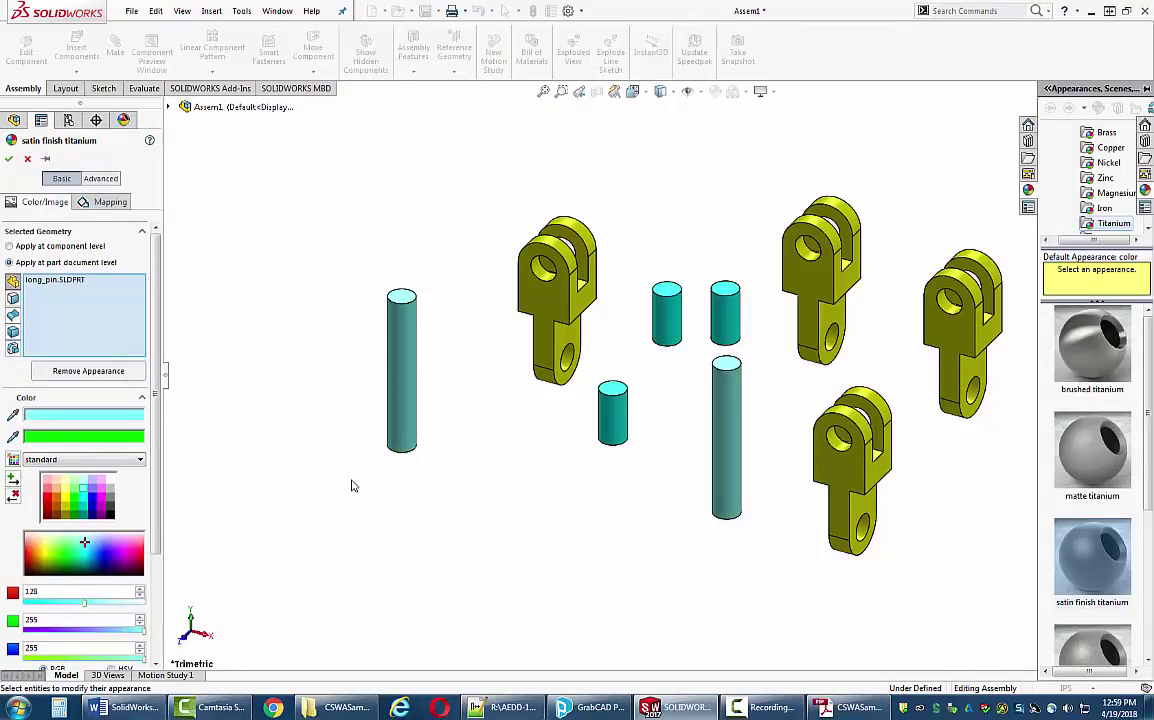
key(Escape)
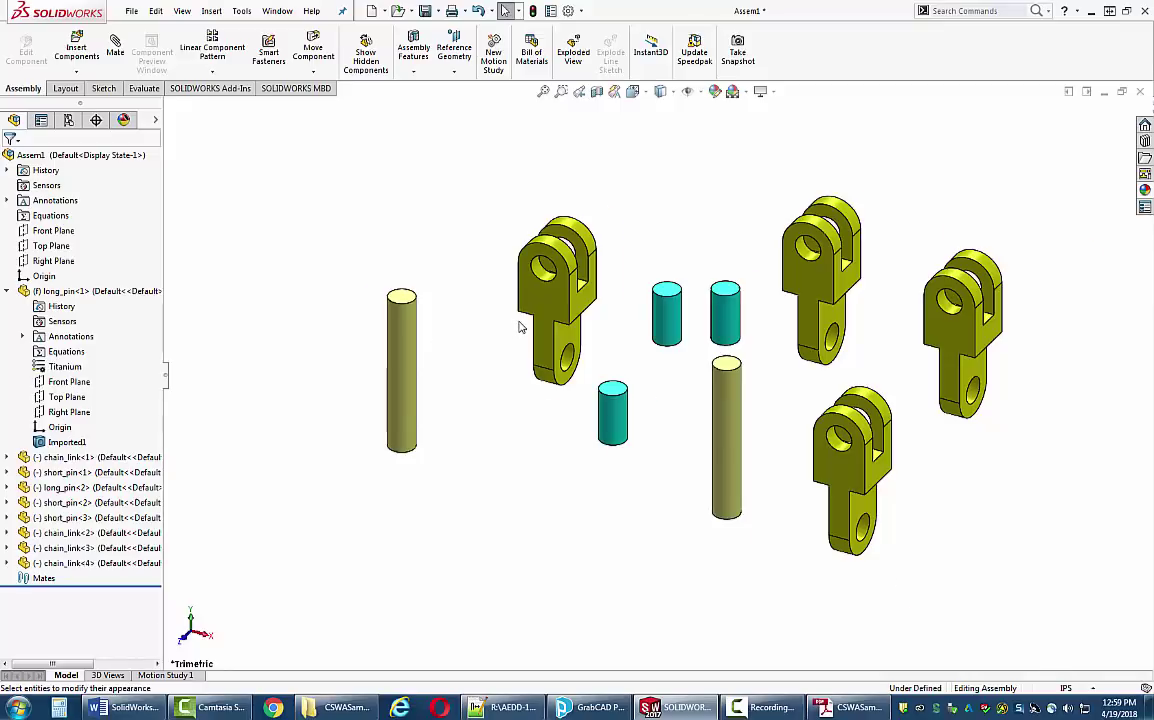
scroll(470, 295, down, 2)
- Preview a Concentric mate between chain_link's end-hole face and long_pin's cylinder, checking the exam PDF
click(114, 48)
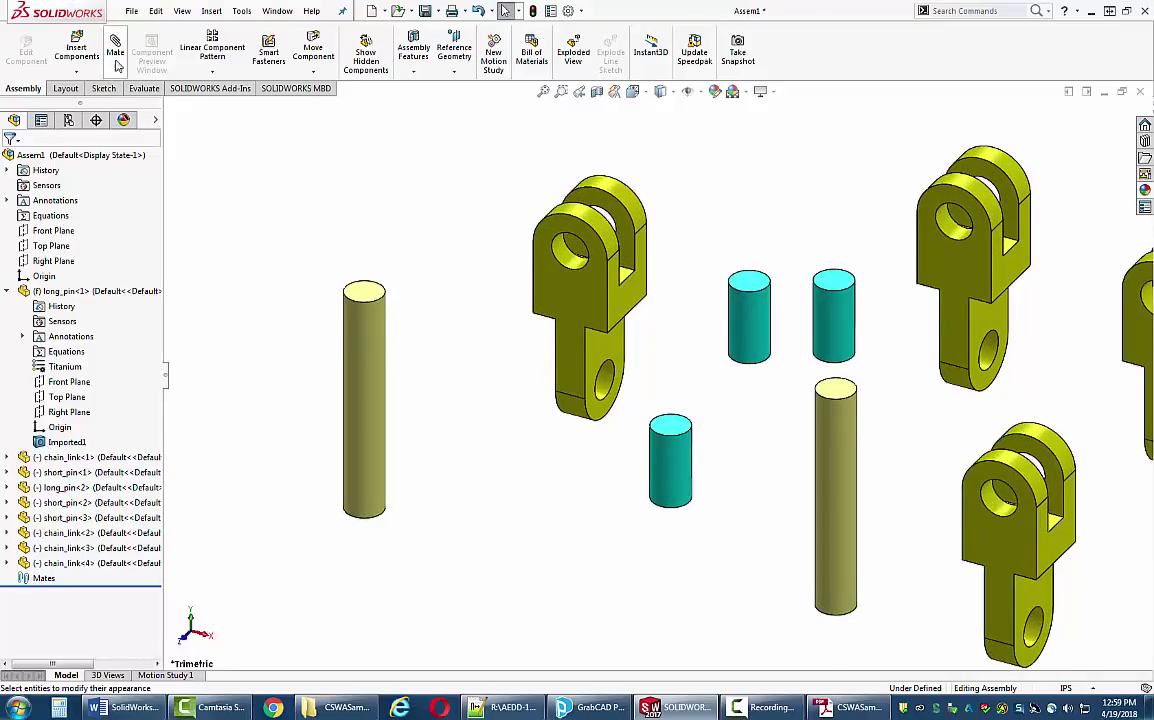
click(600, 392)
click(382, 332)
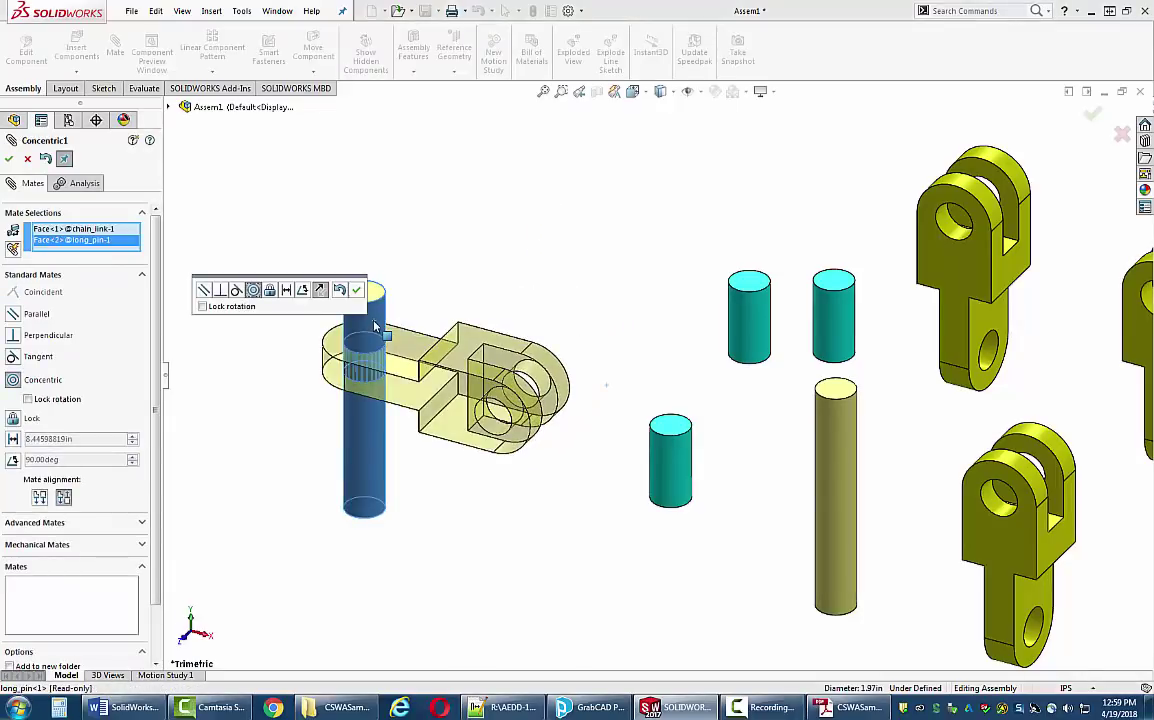
click(845, 707)
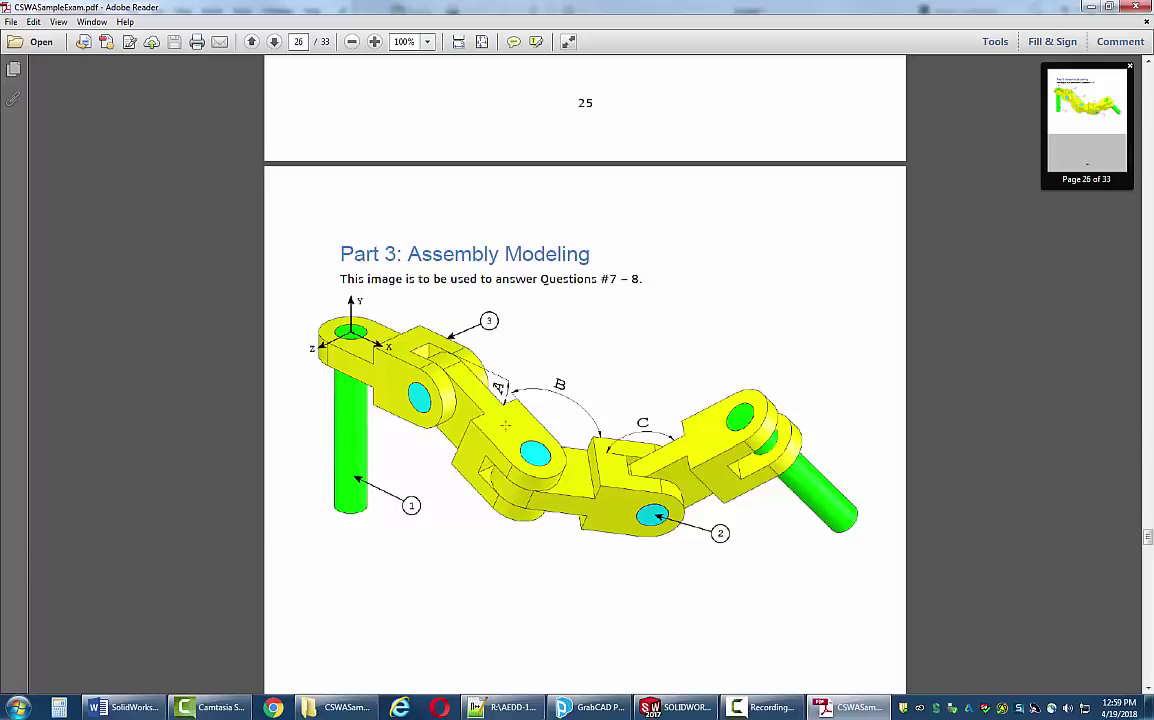
click(852, 708)
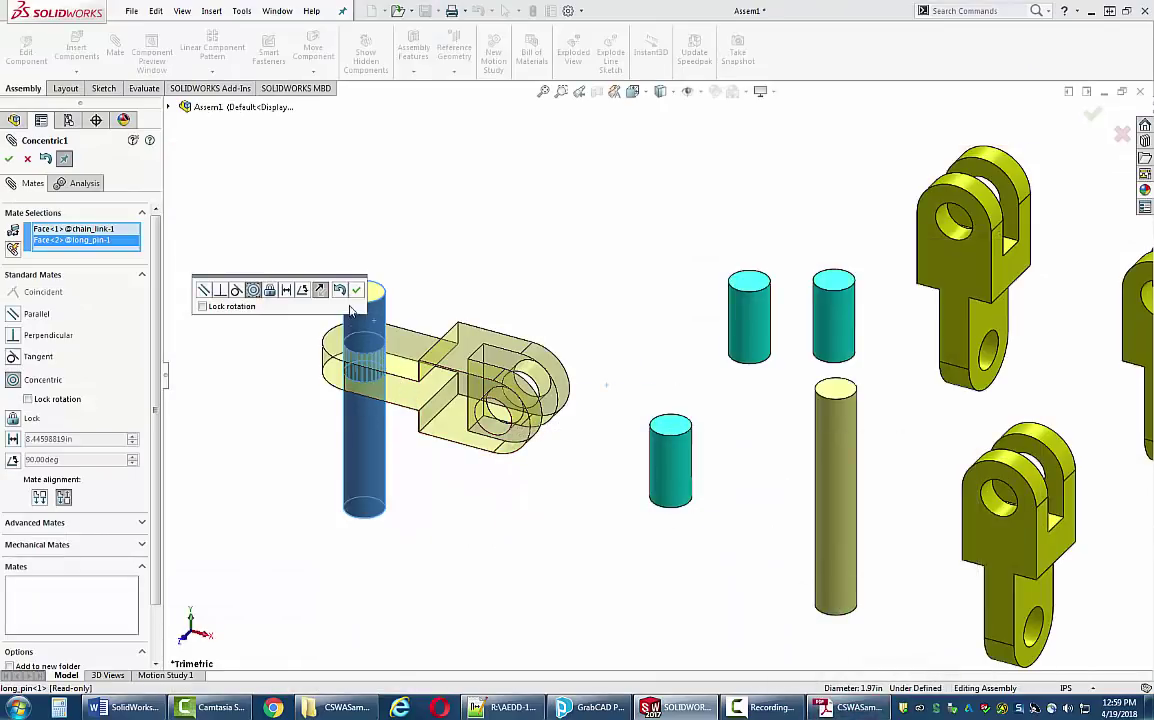
- Accept Concentric1, add Coincident1 flushing the long pin top with the link top, and swing the link
click(356, 290)
click(358, 310)
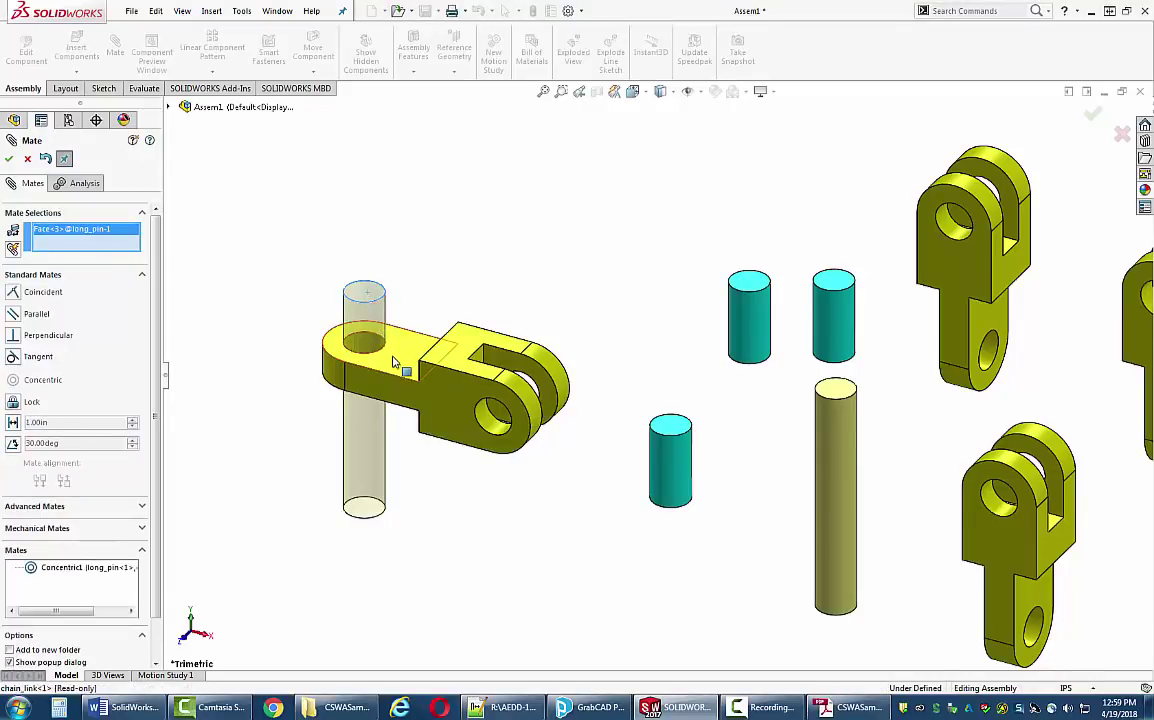
click(395, 363)
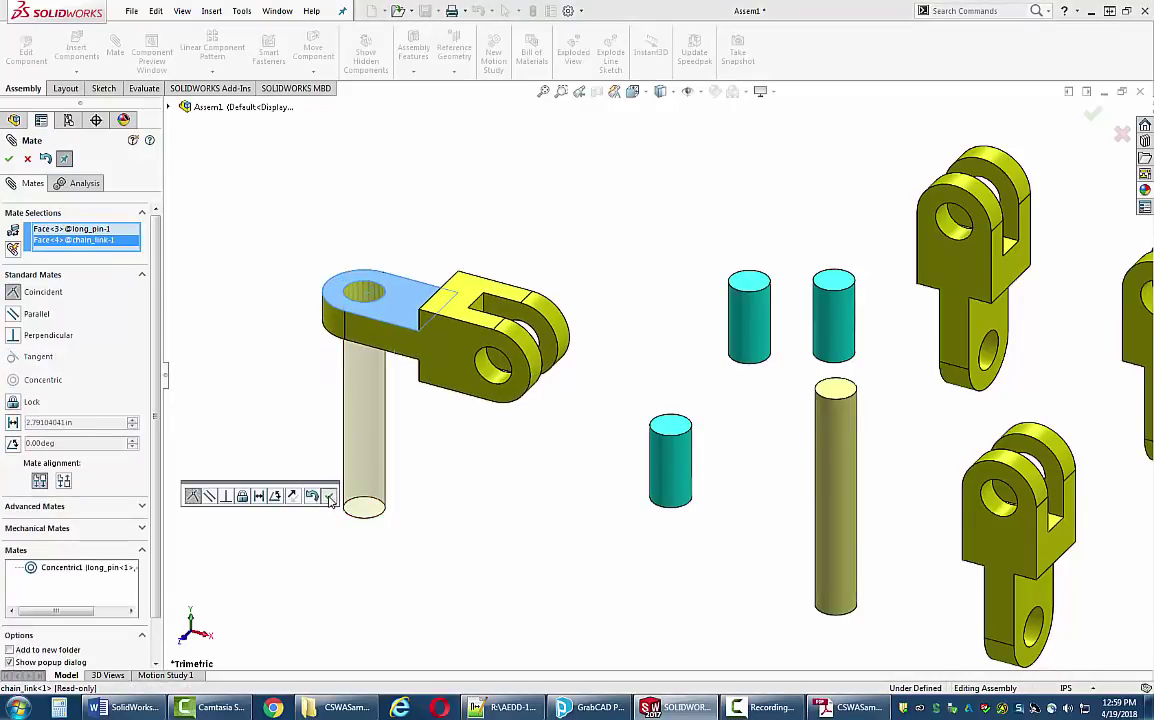
click(329, 497)
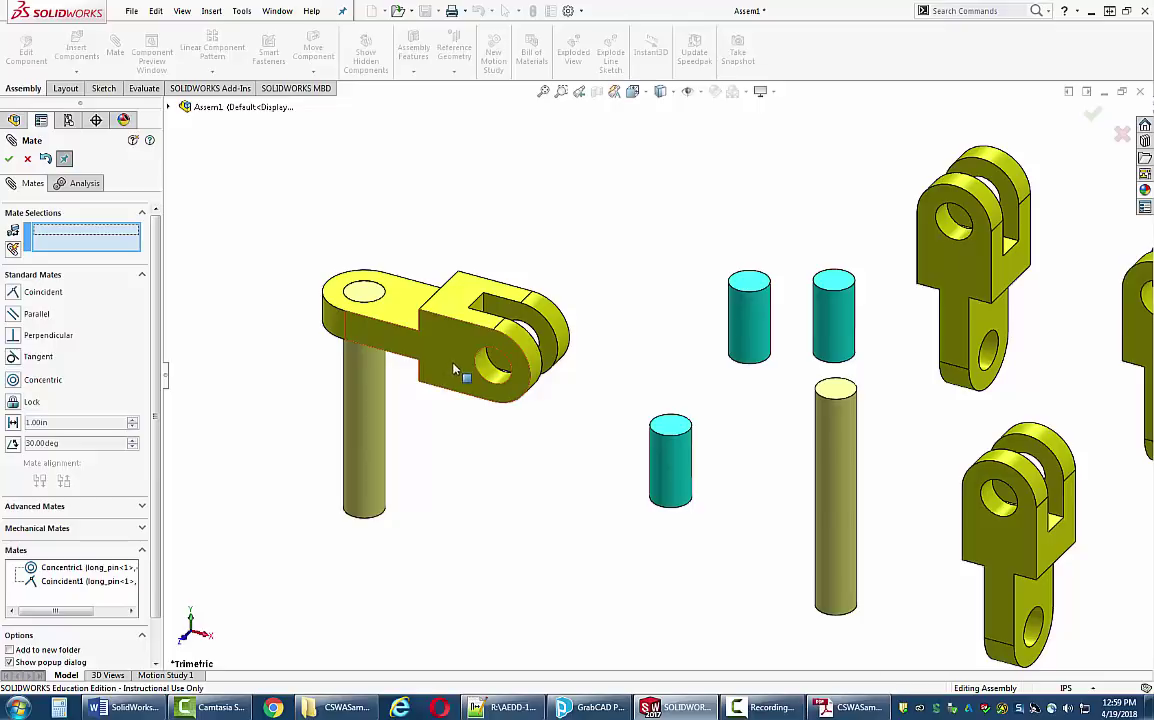
drag(408, 326, 453, 412)
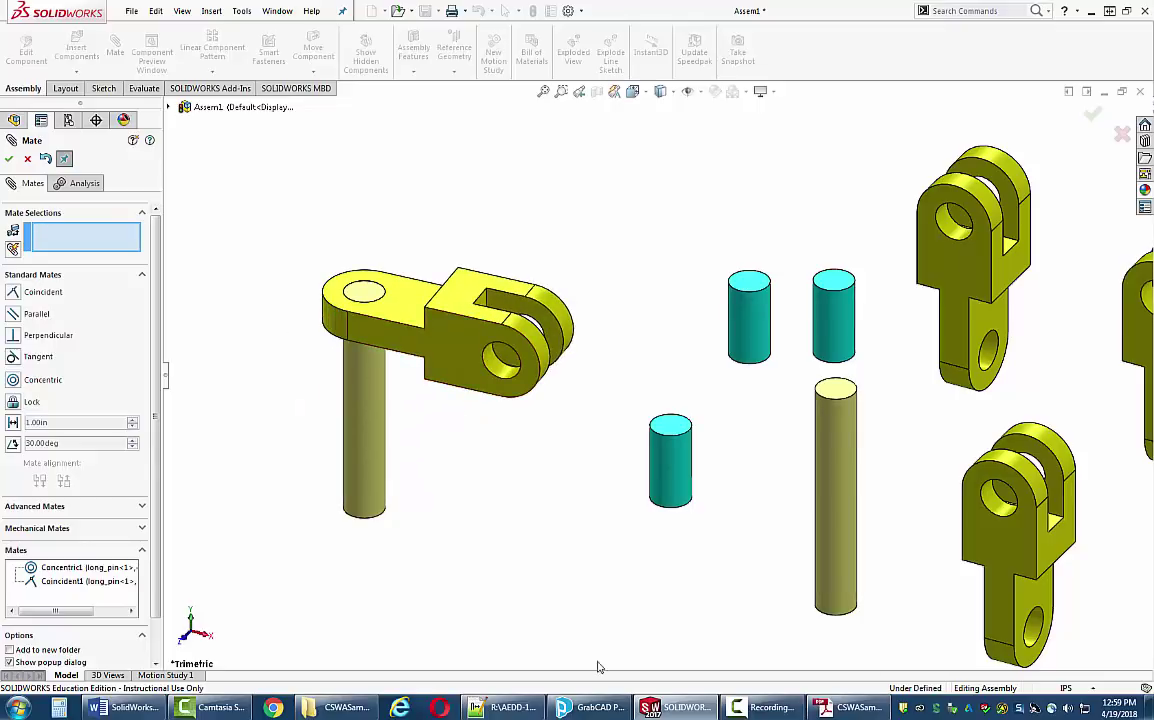
mouse_move(773, 692)
click(845, 635)
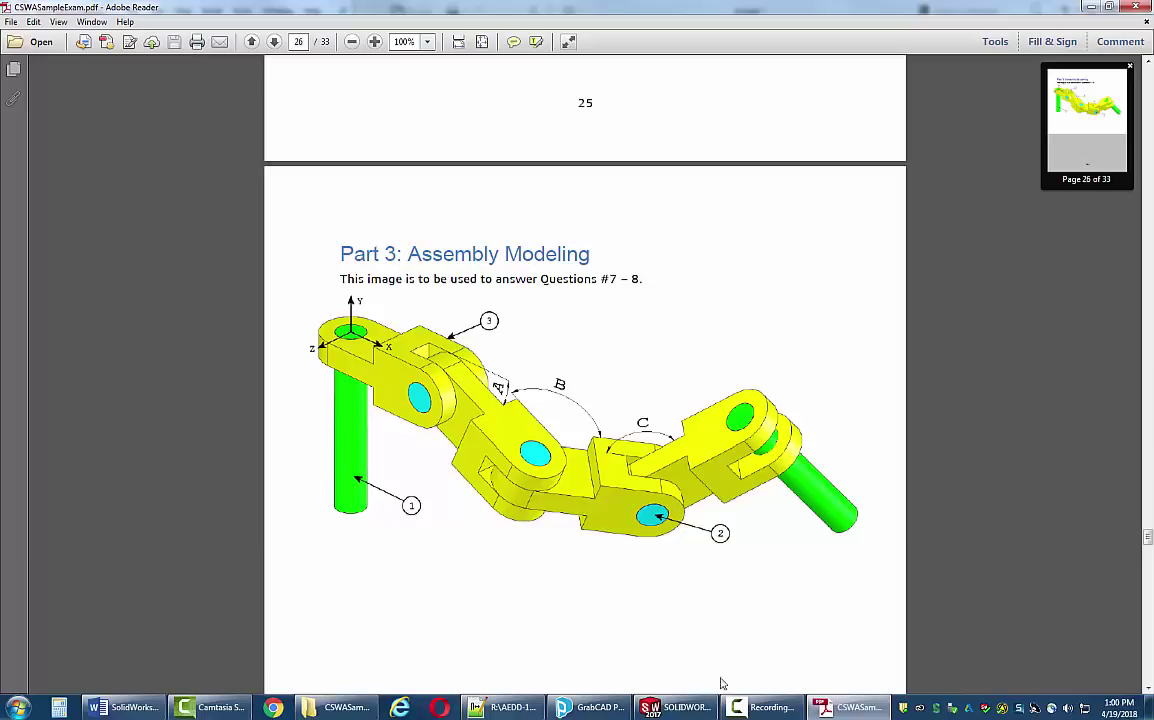
click(663, 712)
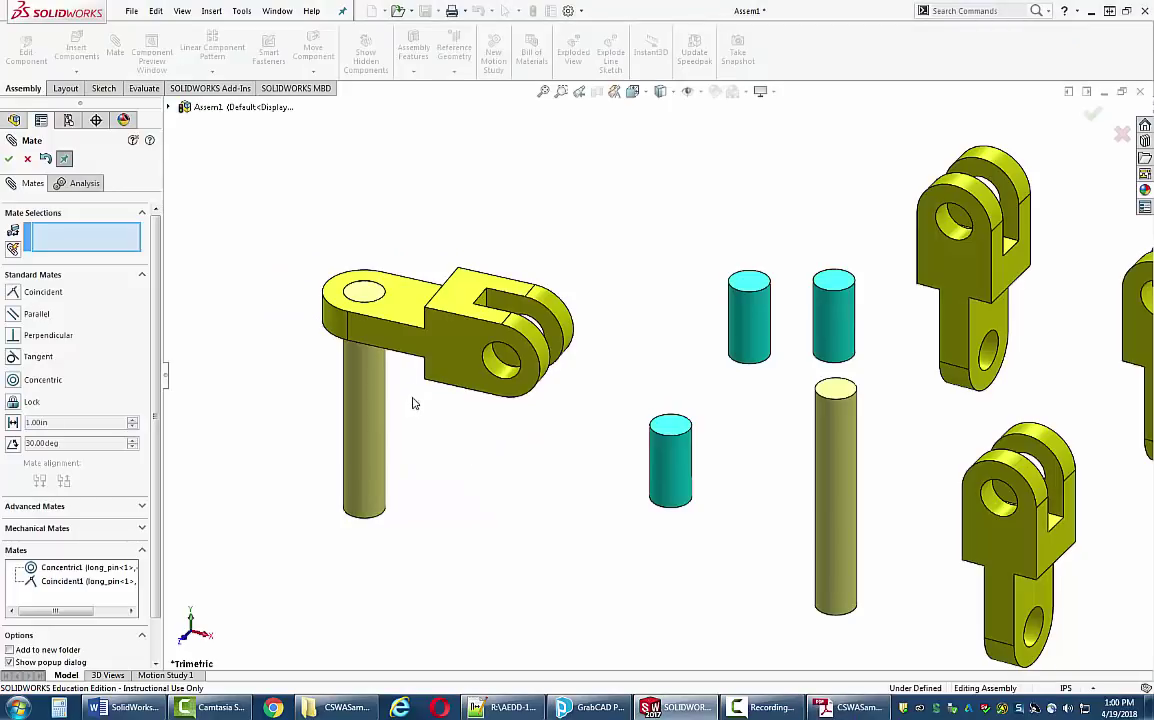
- Mate Assem1's Front Plane coincident with chain_link<1>'s Front Plane as Coincident2, then close Mate
click(172, 108)
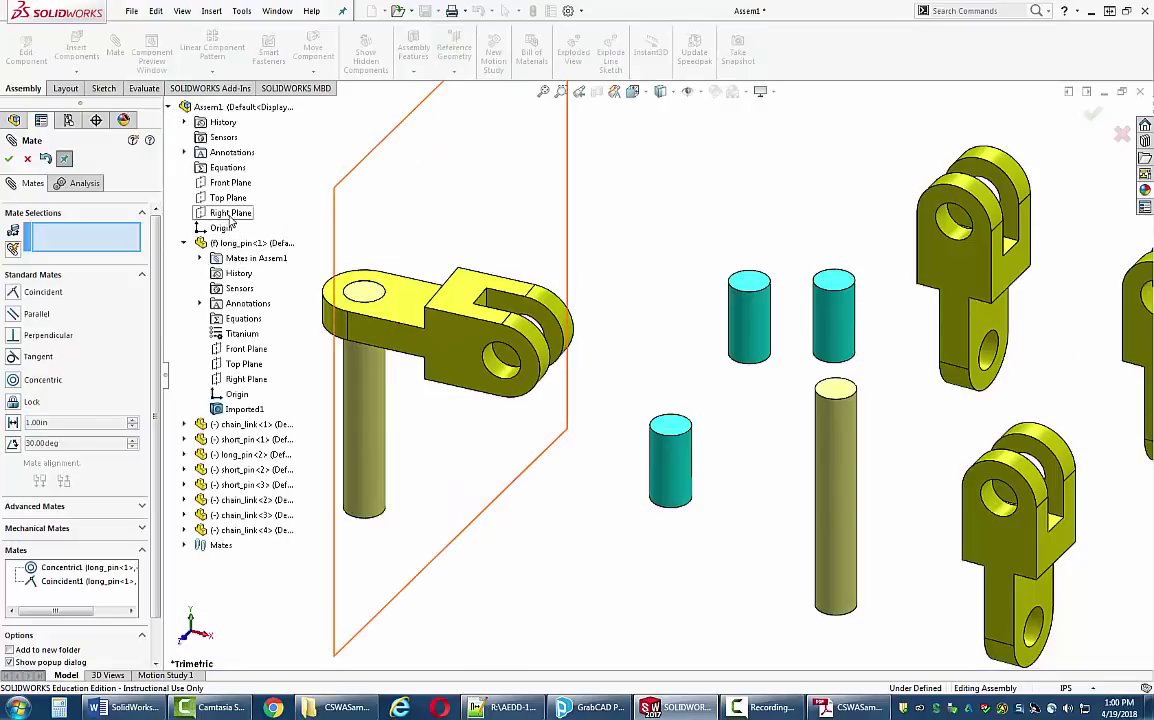
click(229, 184)
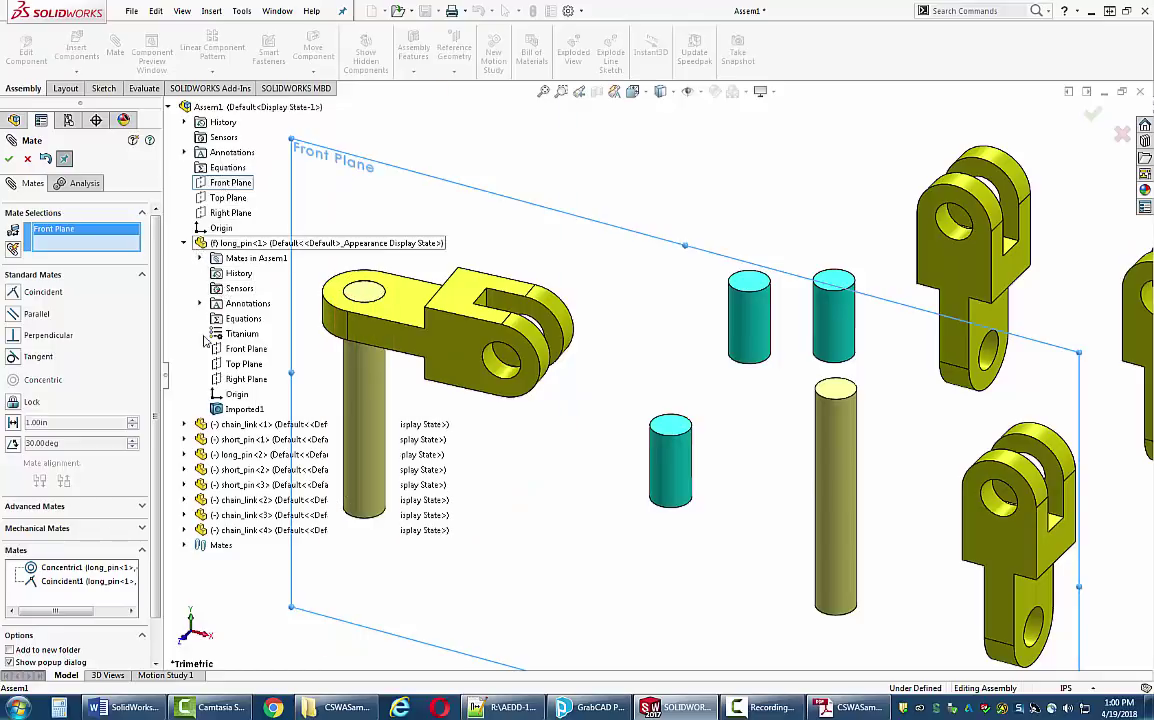
click(184, 424)
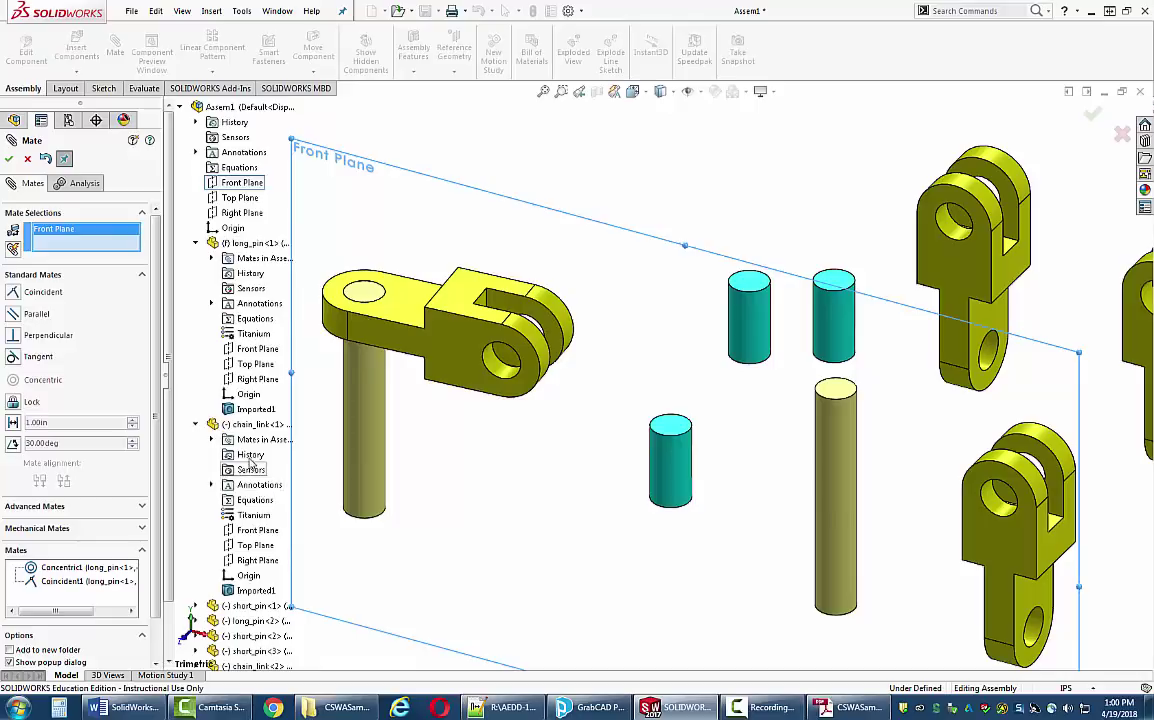
click(262, 531)
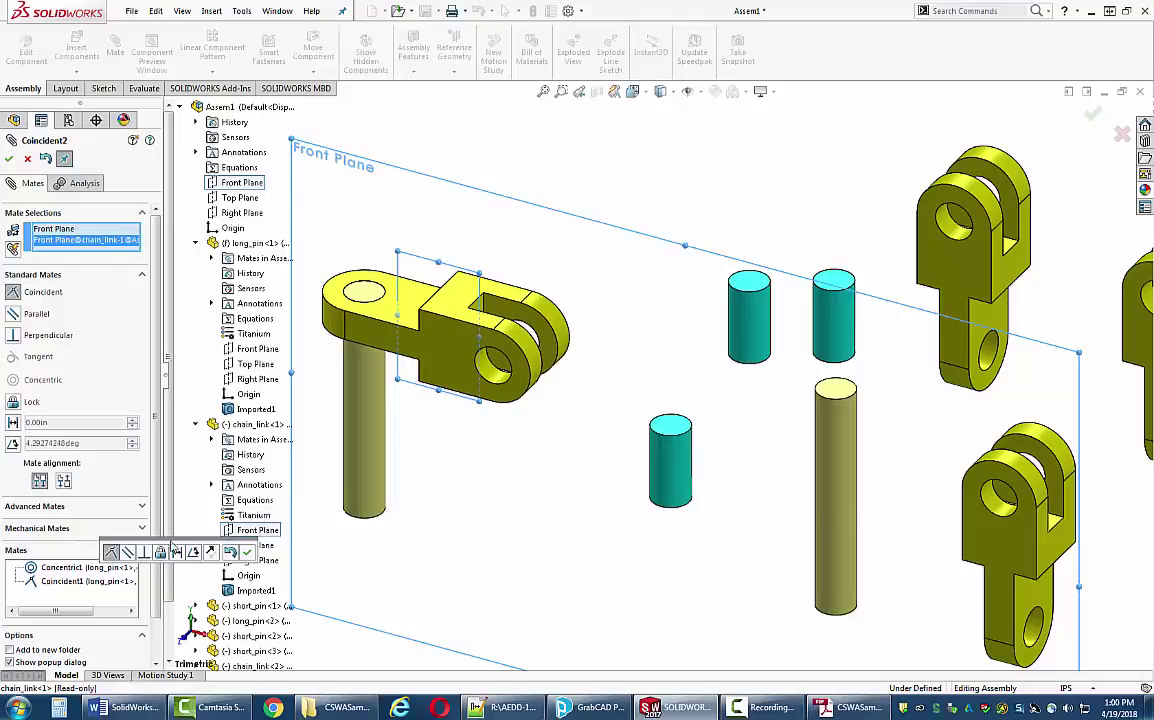
click(247, 553)
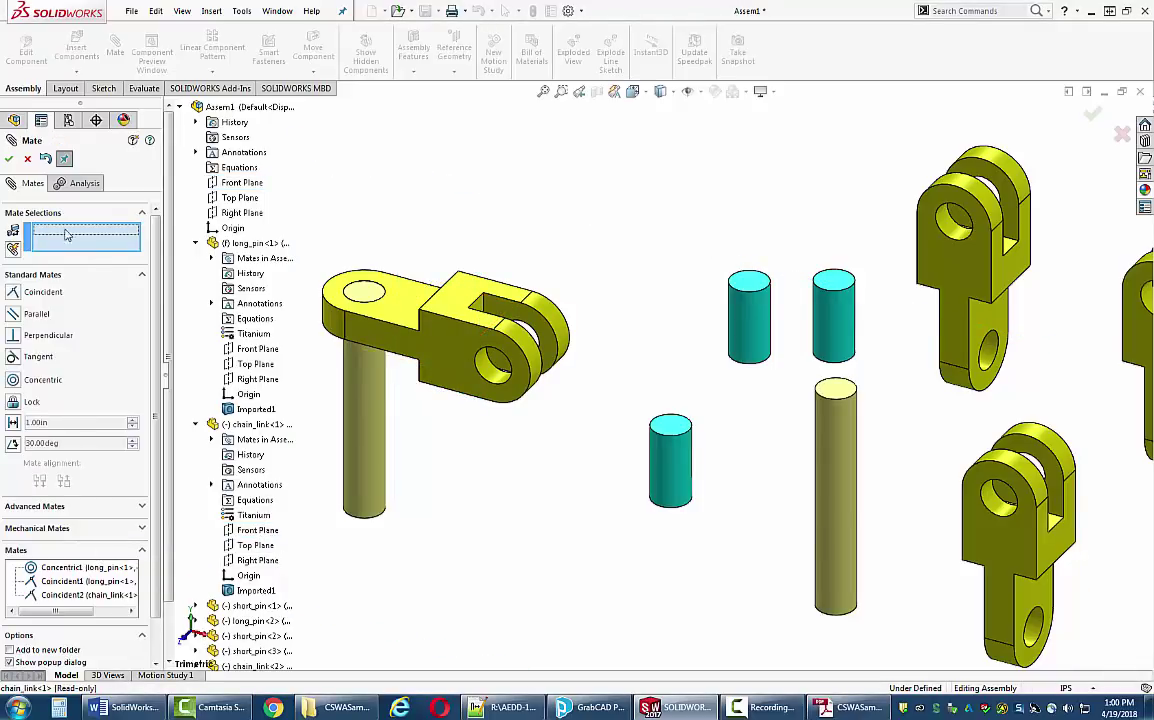
click(9, 158)
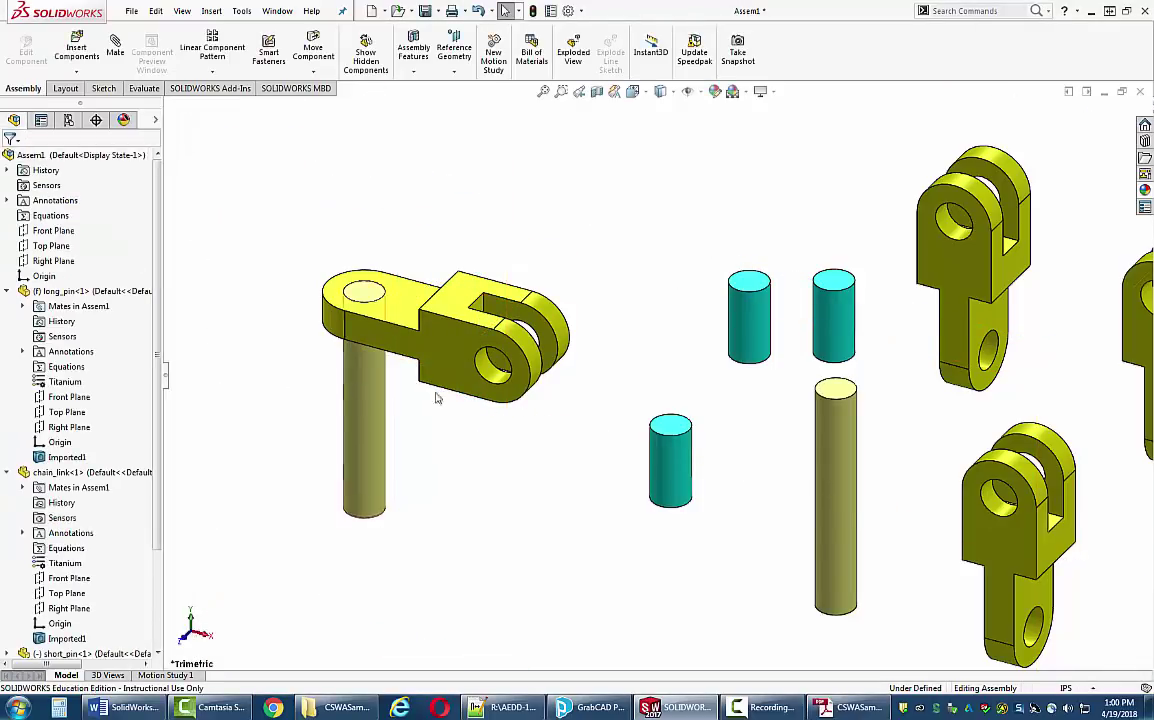
- Confirm the first link is fixed, then mate a short pin concentric in its other hole
drag(489, 340, 413, 382)
click(386, 412)
click(533, 404)
scroll(533, 404, up, 3)
scroll(578, 302, down, 3)
click(115, 45)
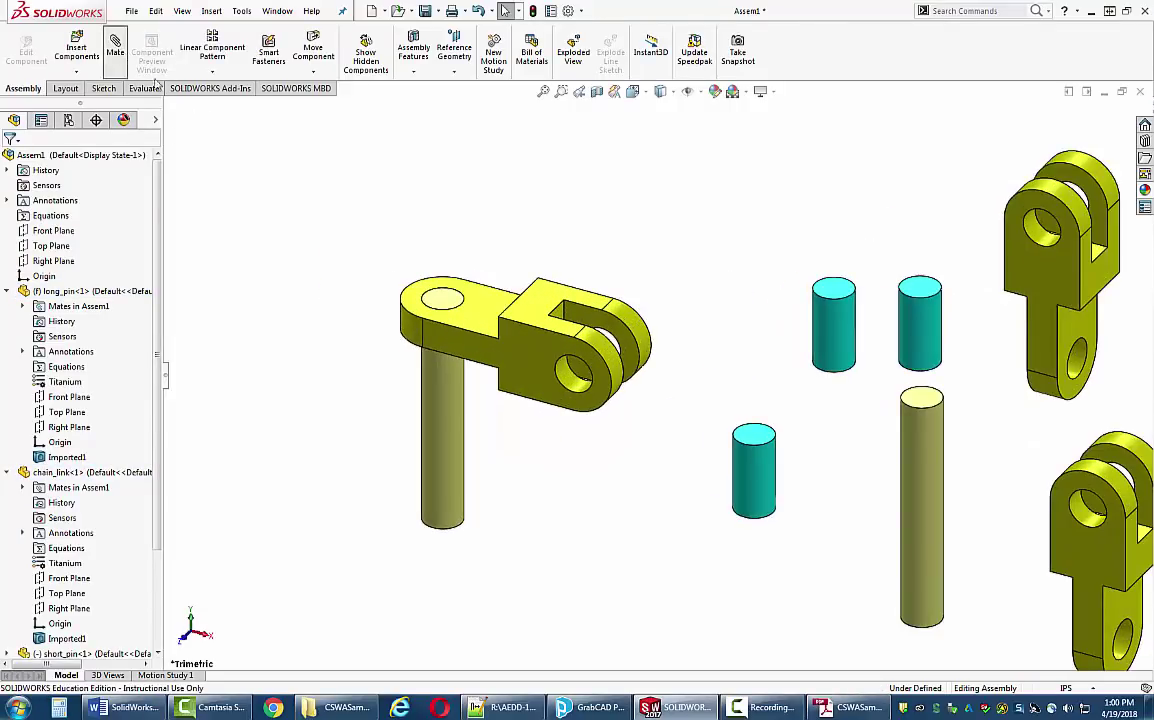
scroll(706, 400, down, 2)
click(757, 500)
click(438, 368)
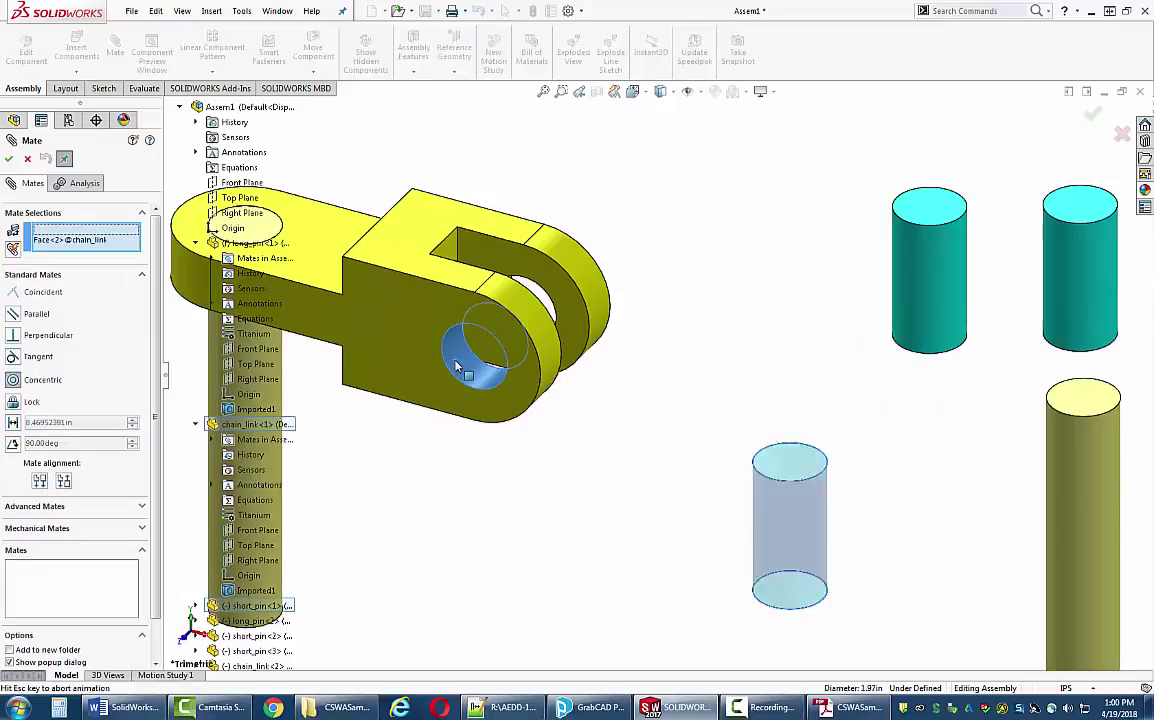
click(398, 302)
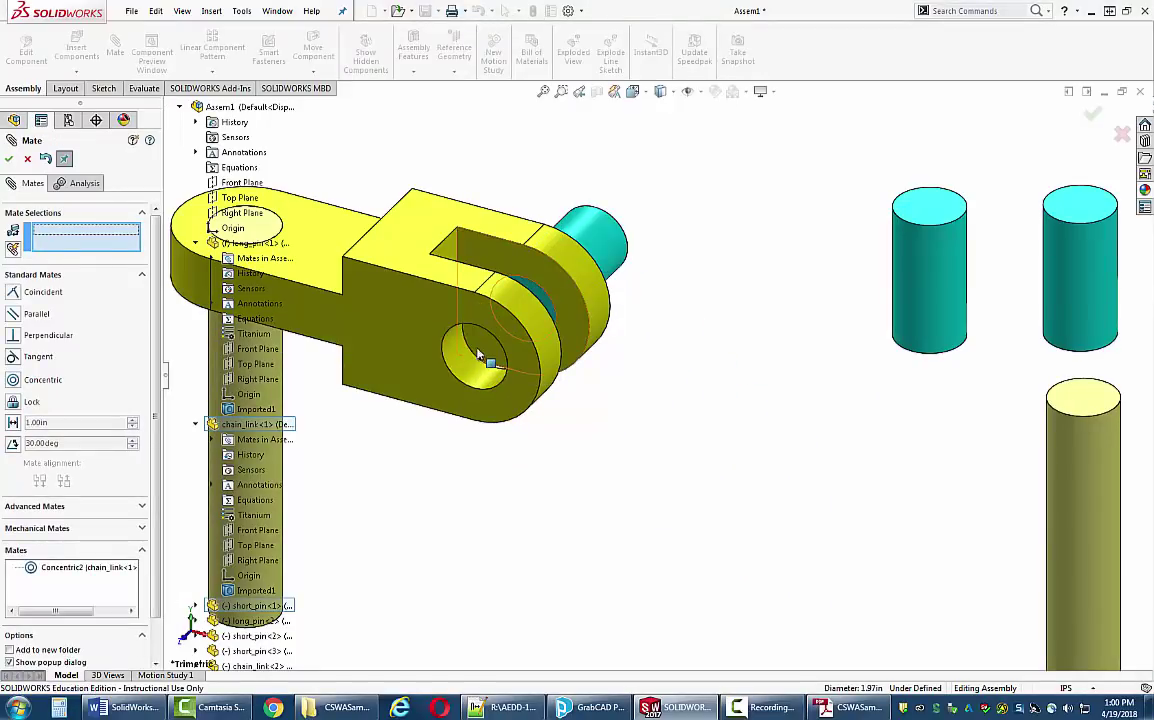
- Make the short pin's end face flush with the link's side face (Coincident3)
middle_drag(510, 325, 470, 330)
click(480, 342)
click(424, 393)
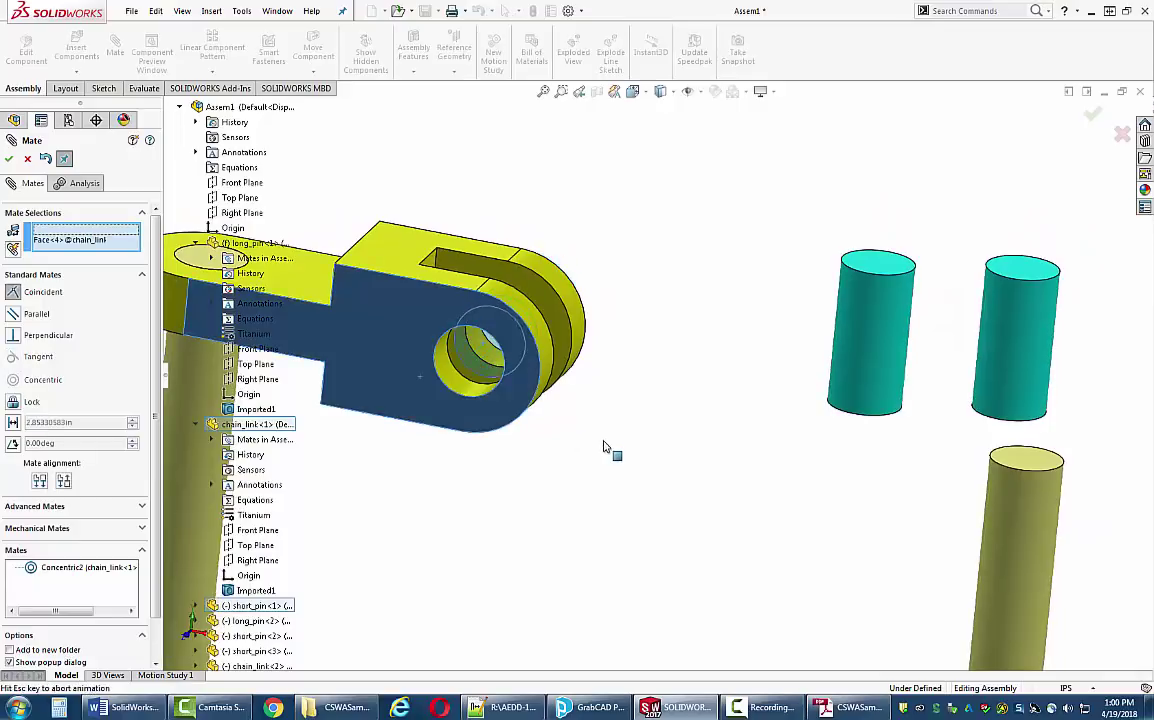
click(762, 465)
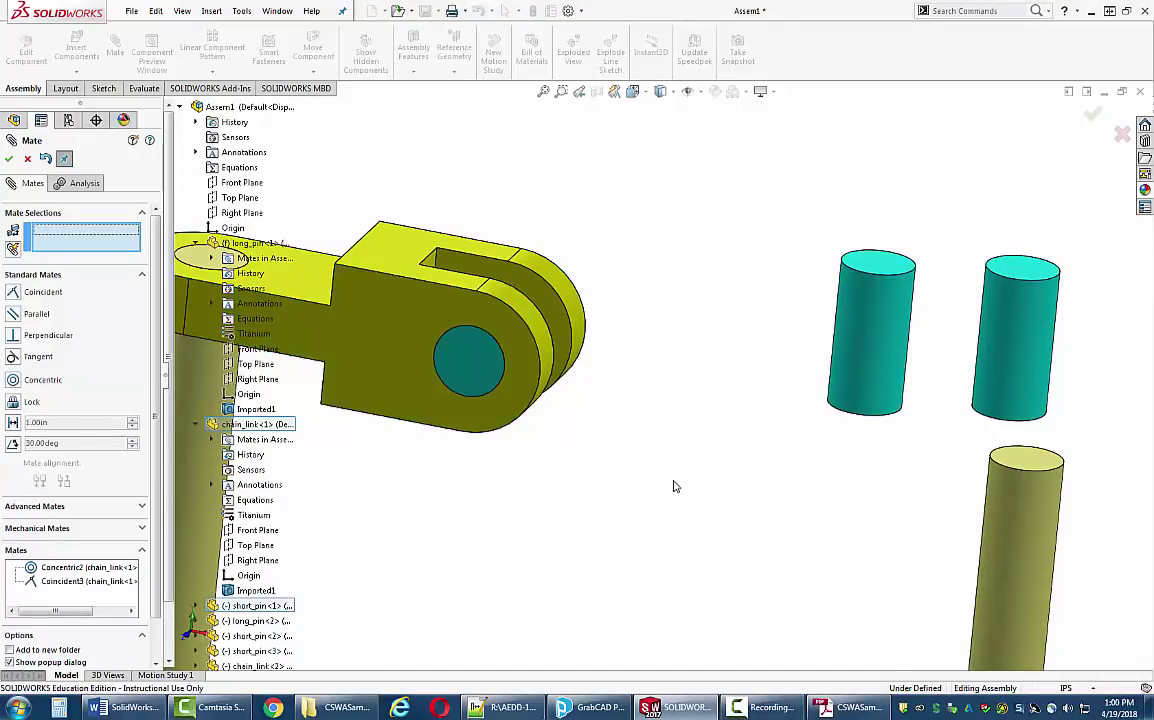
scroll(683, 482, up, 3)
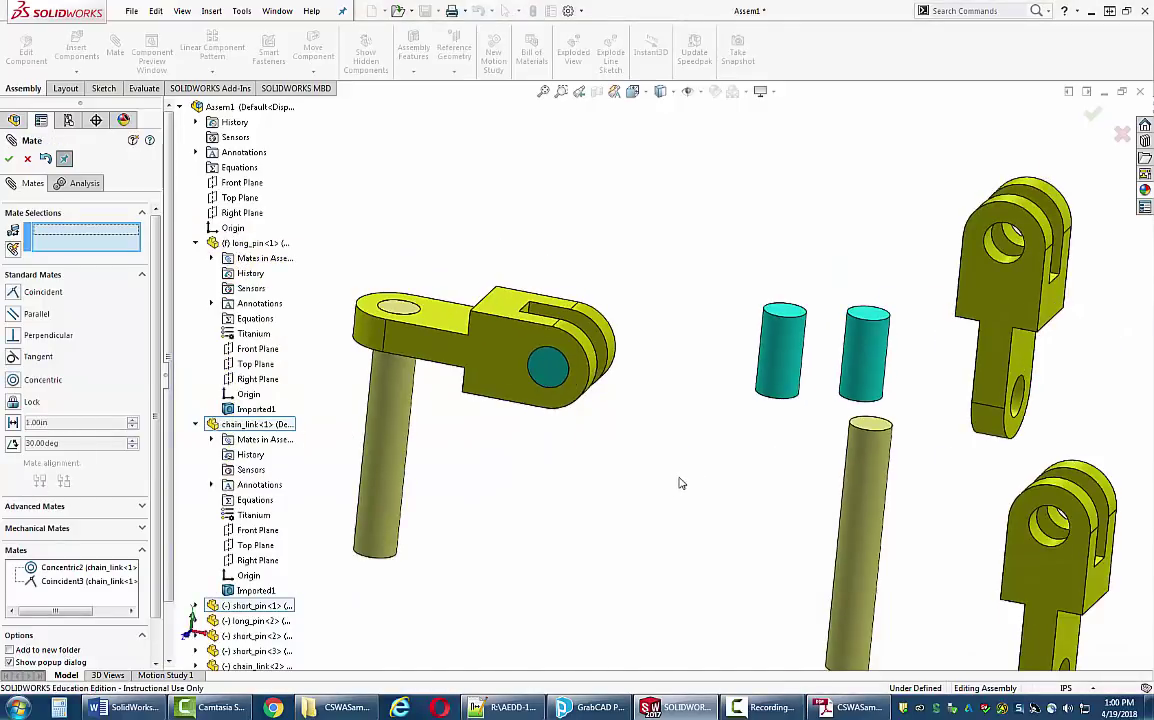
- Seat the second chain link concentric on the short pin and coincident against the first link
click(1020, 405)
middle_drag(600, 370, 566, 397)
scroll(575, 395, down, 3)
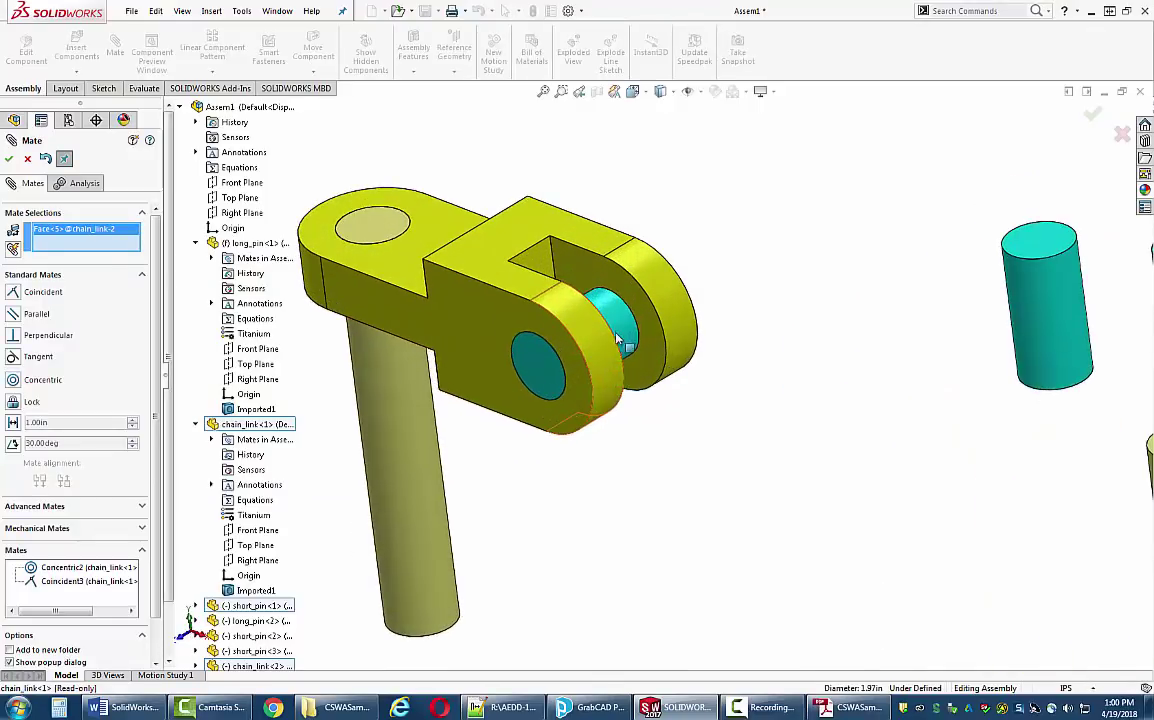
click(600, 332)
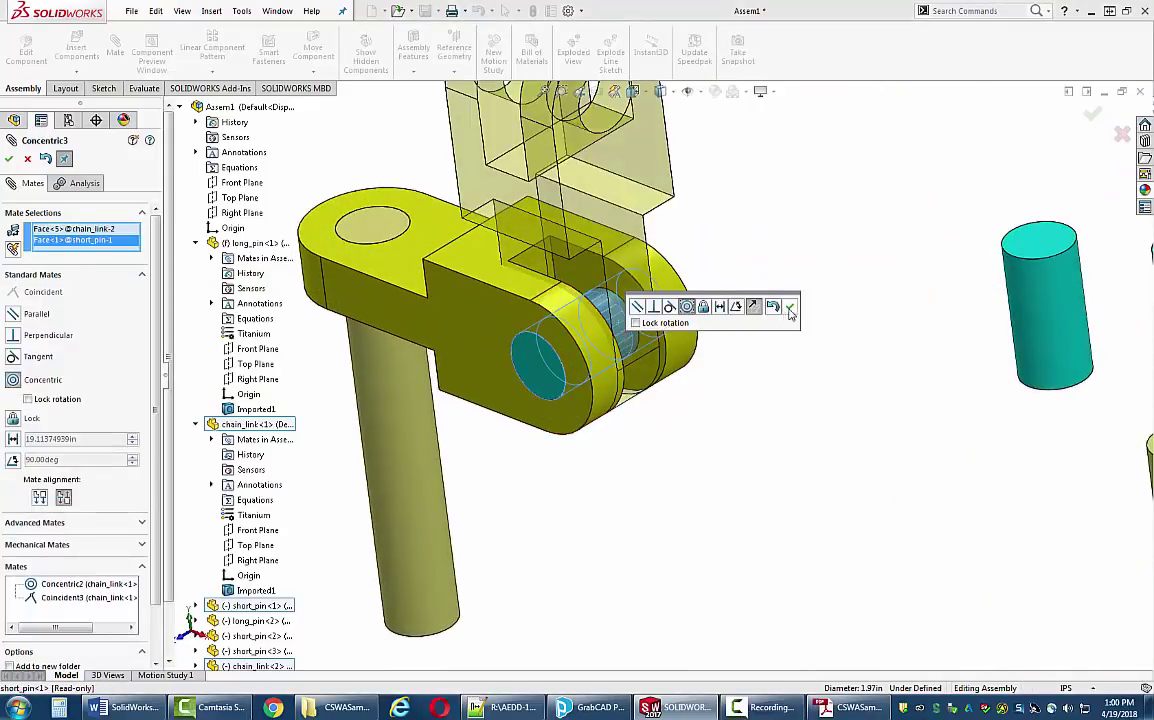
click(790, 311)
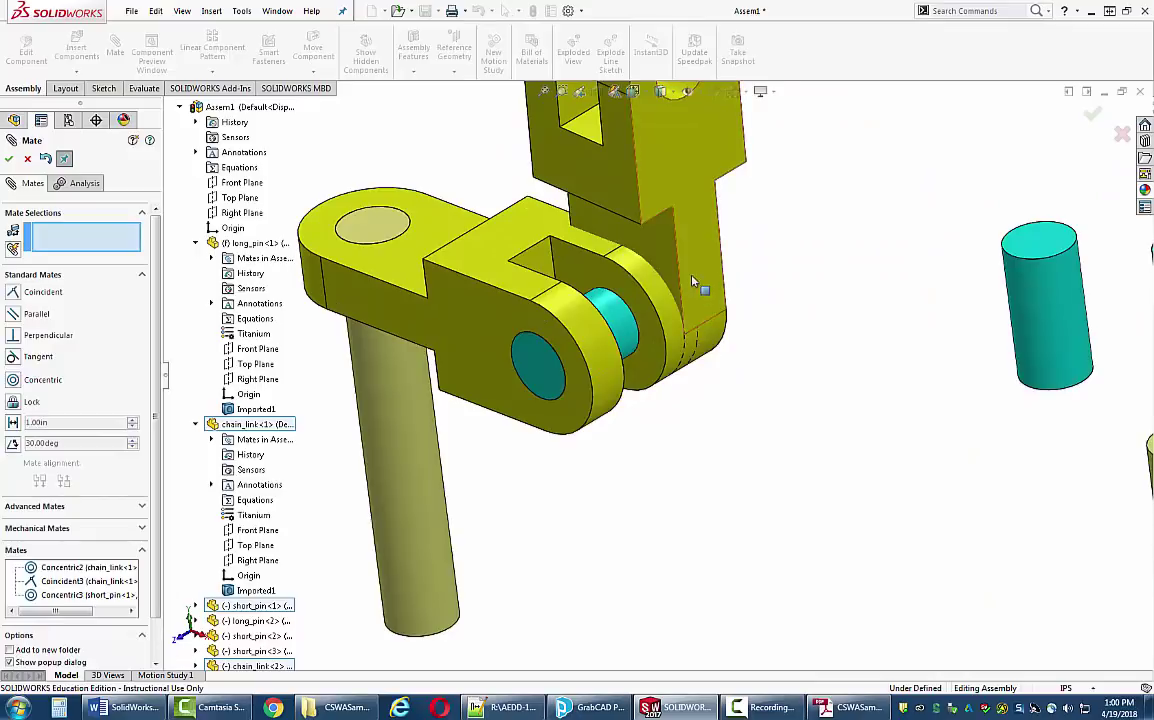
click(716, 278)
middle_drag(716, 278, 747, 361)
click(680, 323)
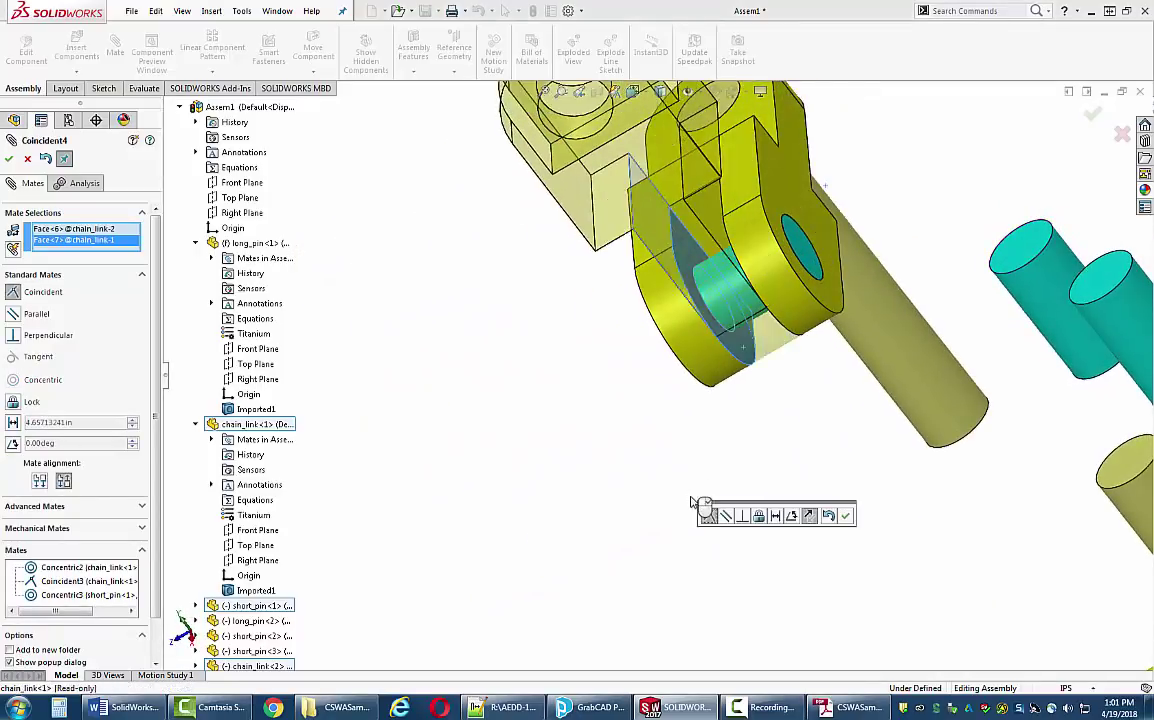
middle_drag(703, 503, 762, 500)
key(Return)
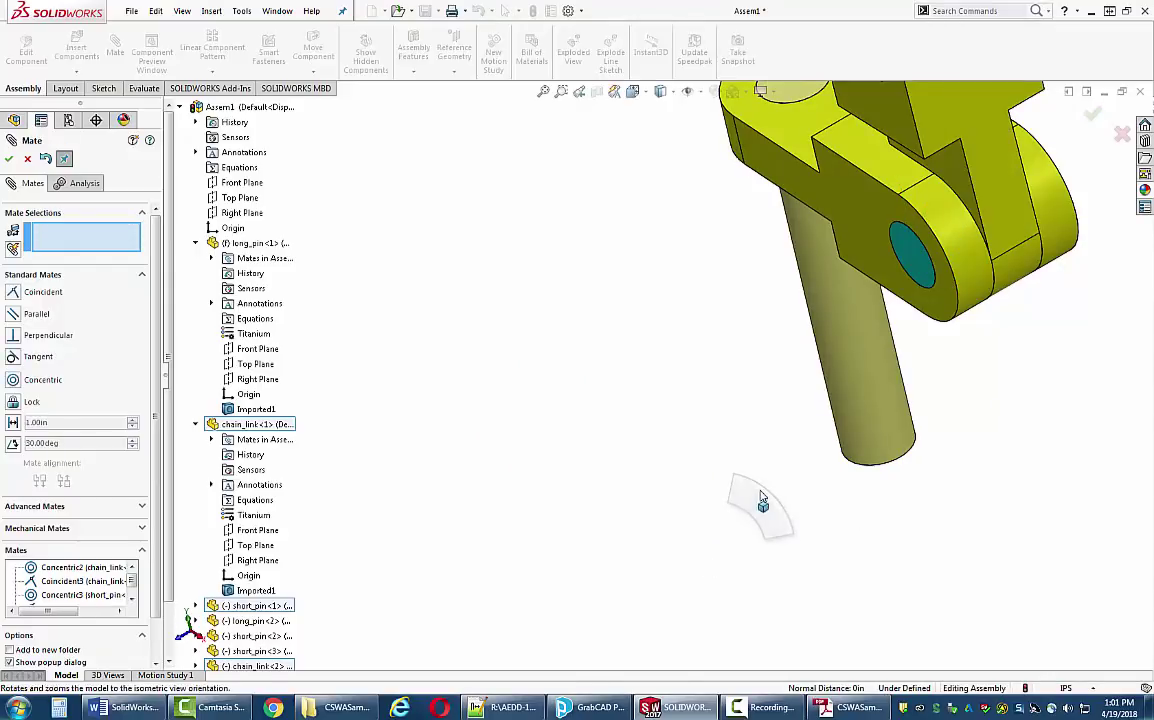
- Return to the isometric view, swing the second link down, and compare with the exam drawing
key(ctrl+7)
scroll(530, 335, down, 4)
drag(535, 270, 563, 463)
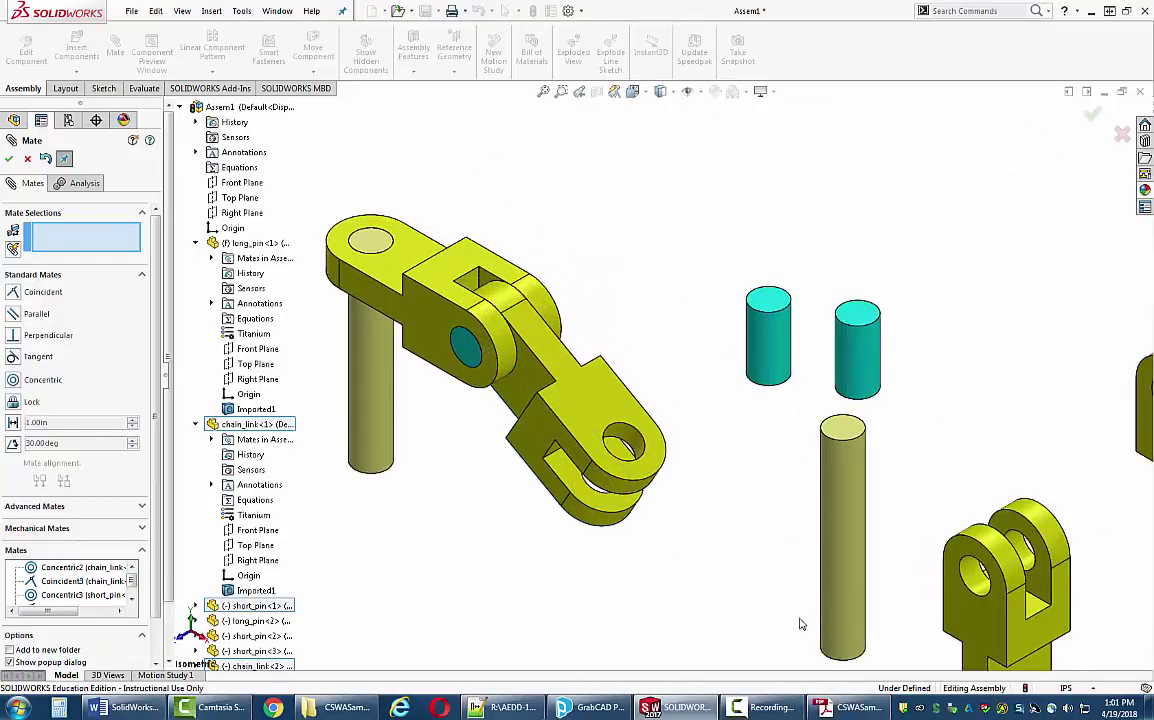
click(840, 708)
click(840, 708)
- Mate a short pin concentric in the second link's end hole with its top face flush
key(Escape)
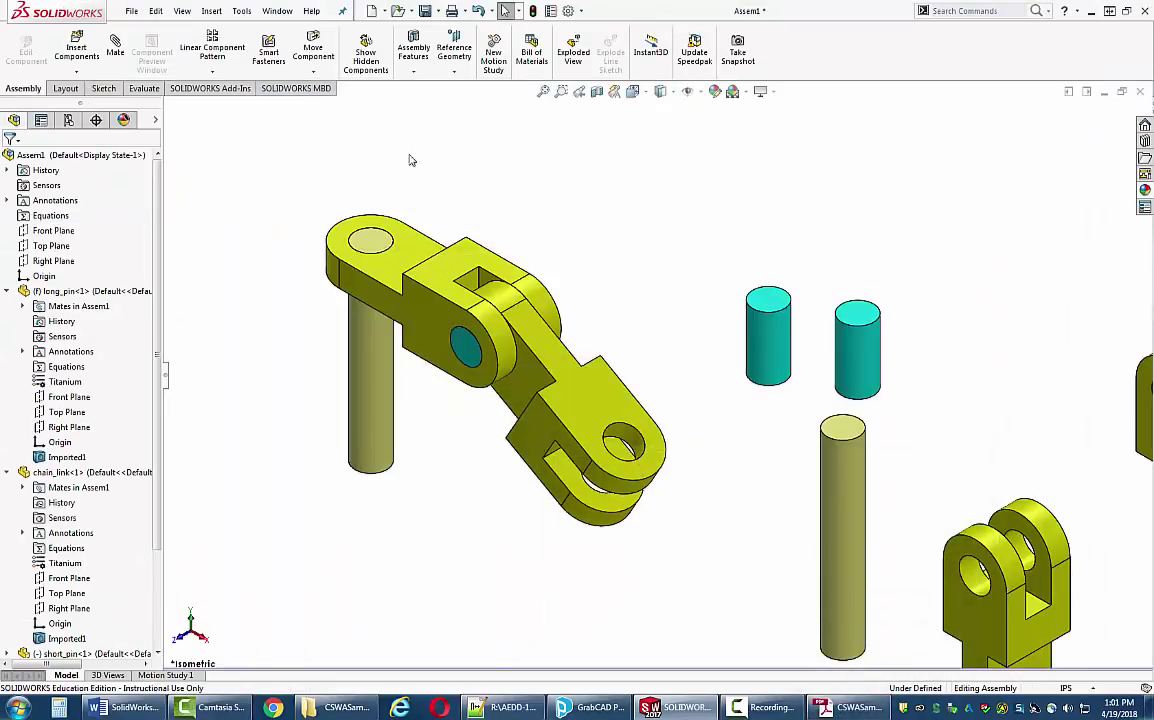
click(114, 42)
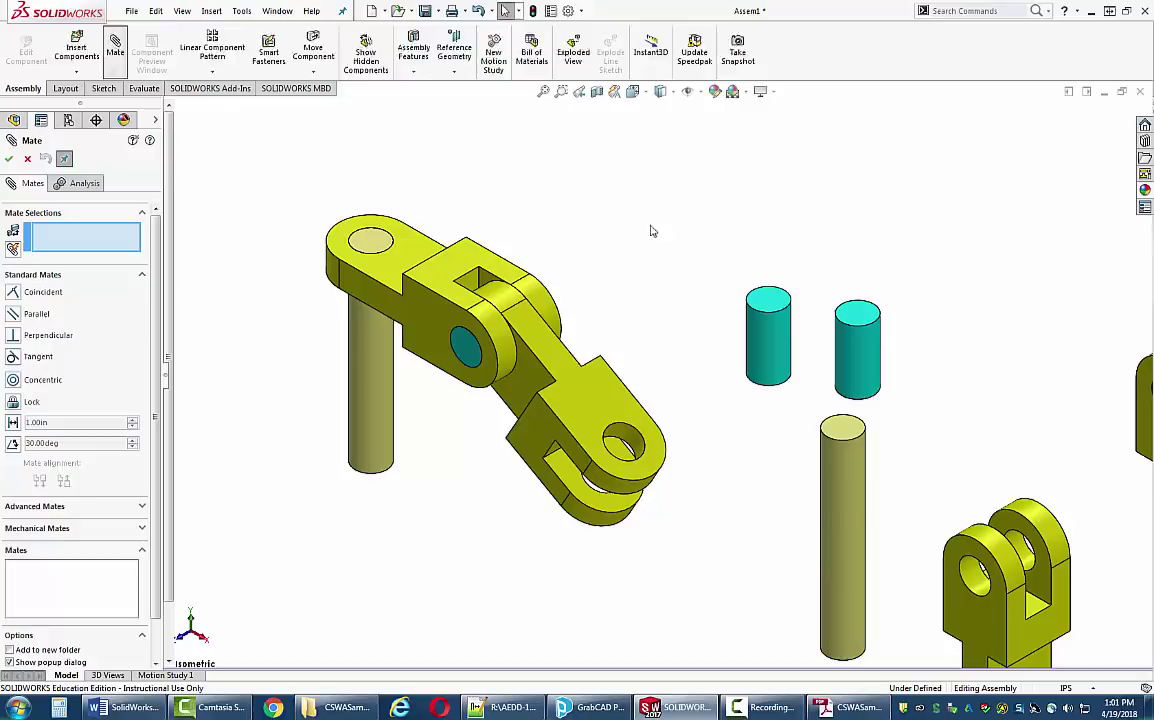
click(762, 336)
click(633, 443)
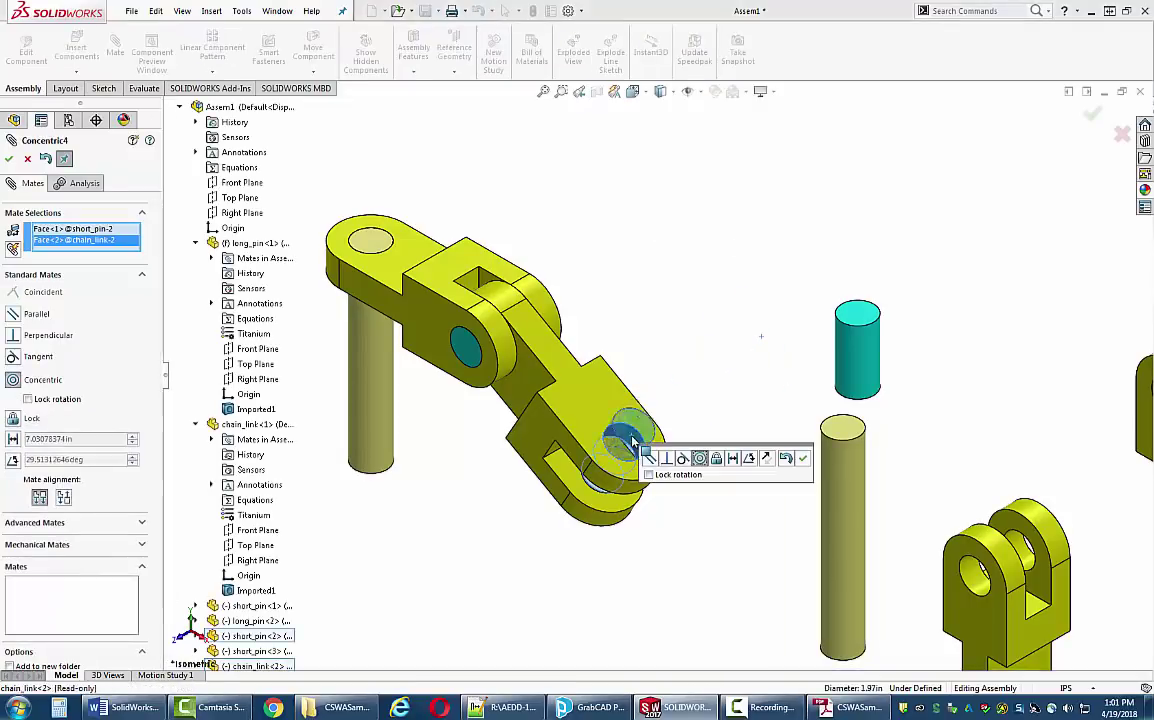
key(Return)
click(618, 440)
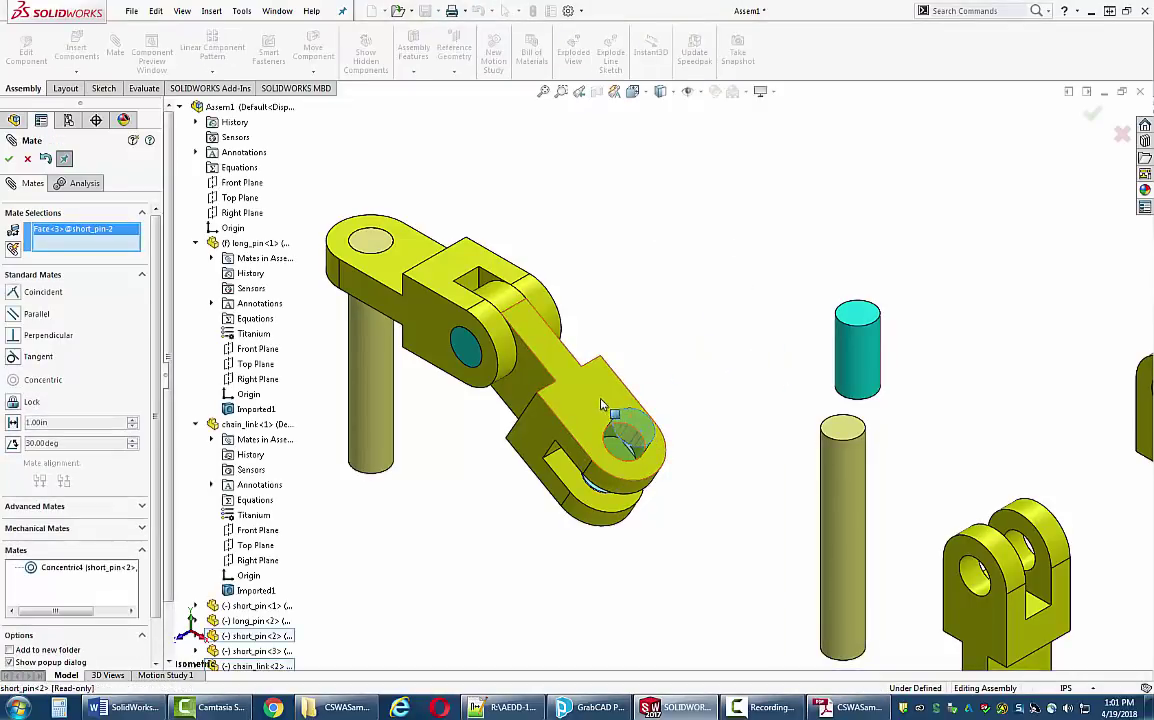
click(598, 402)
click(752, 417)
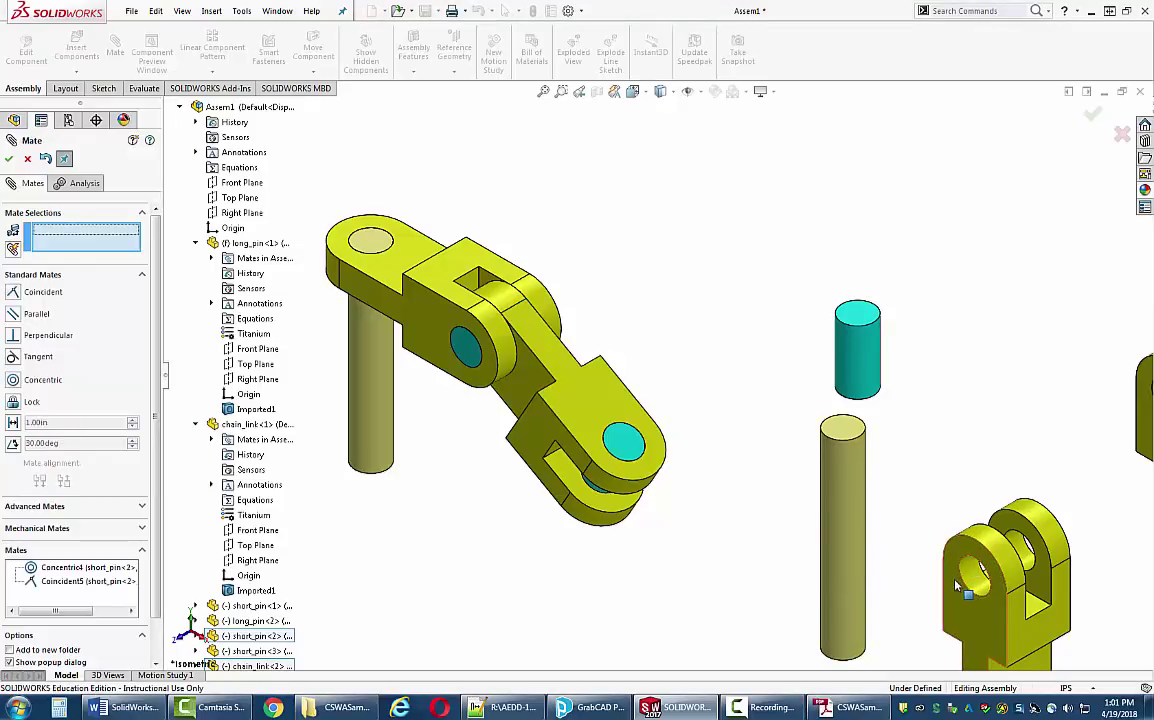
- Mate the third chain link's hole concentric on the new short pin
scroll(952, 583, up, 3)
scroll(838, 542, down, 3)
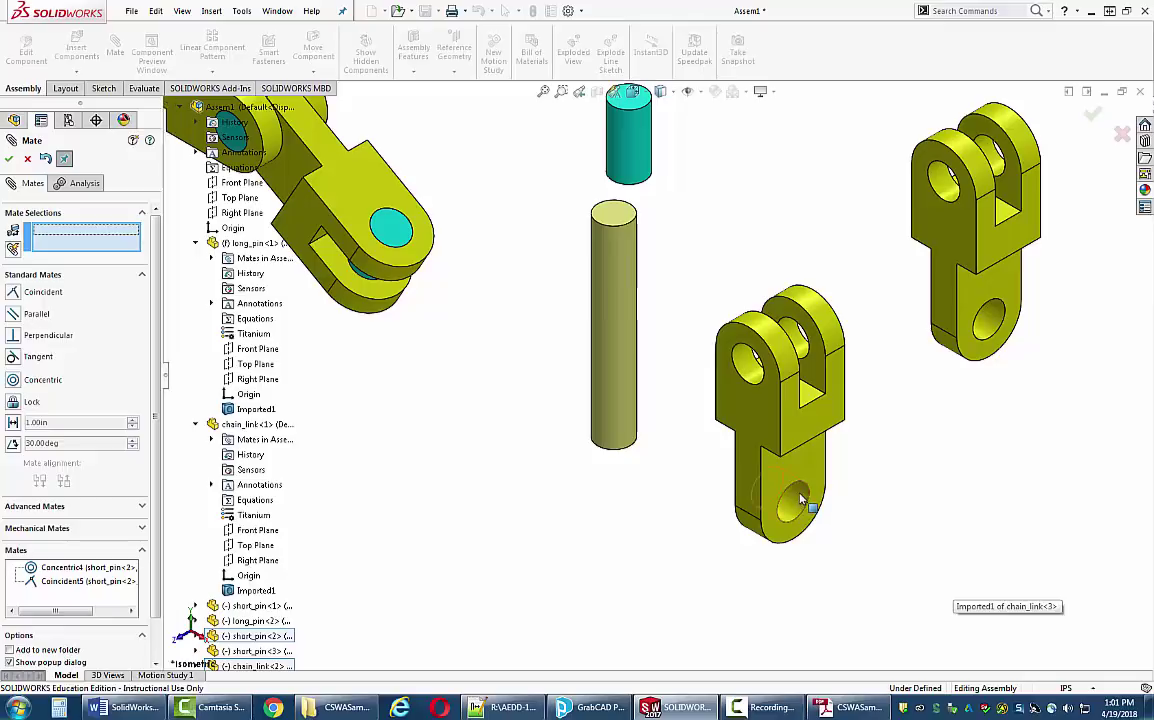
click(800, 500)
middle_drag(449, 330, 476, 325)
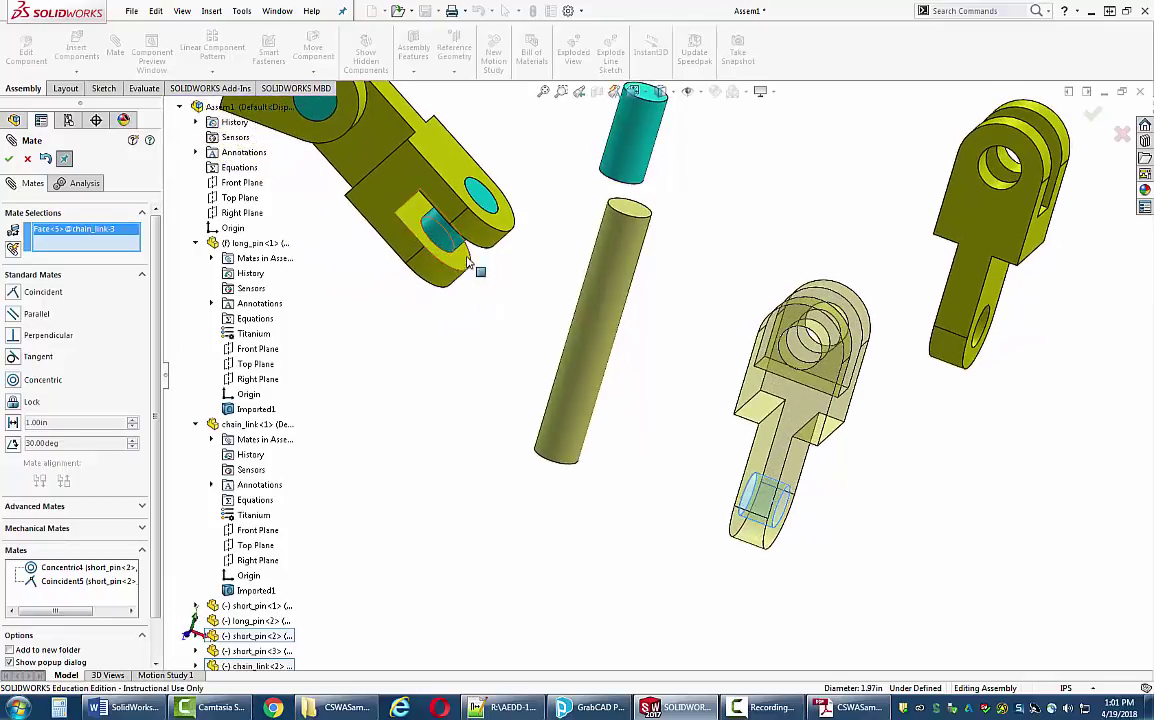
click(477, 328)
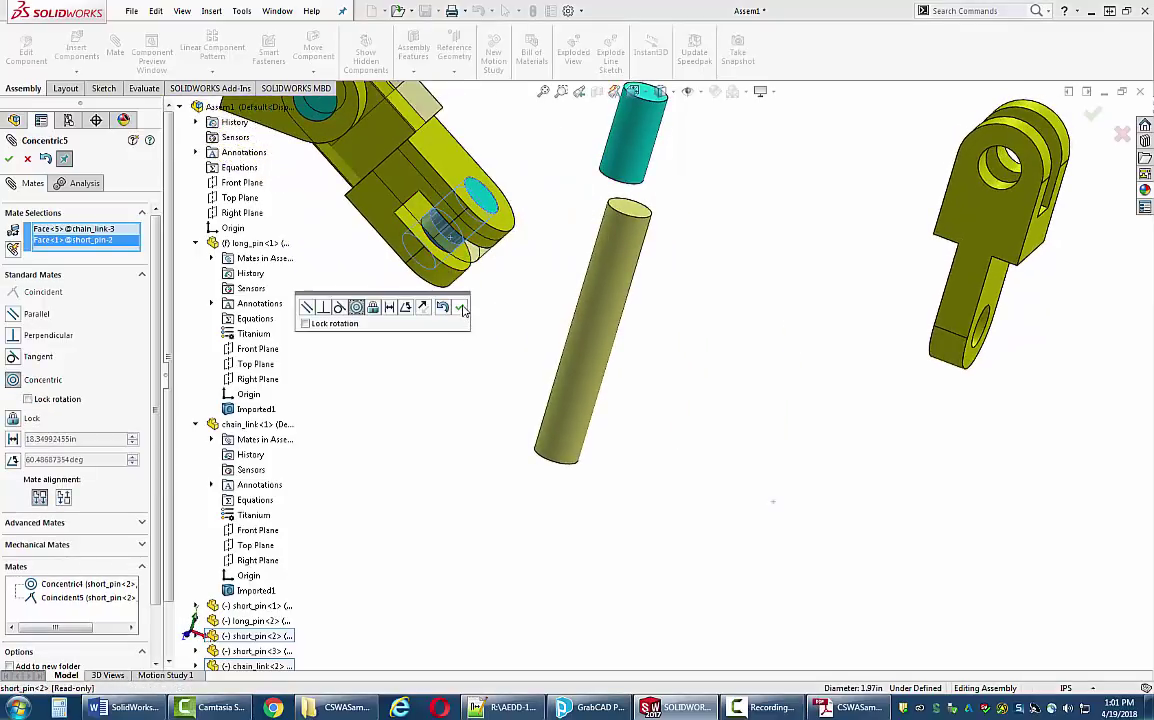
click(460, 307)
- Make the third link's flat face flush against the second link with Coincident6
middle_drag(460, 310, 478, 252)
drag(477, 232, 536, 166)
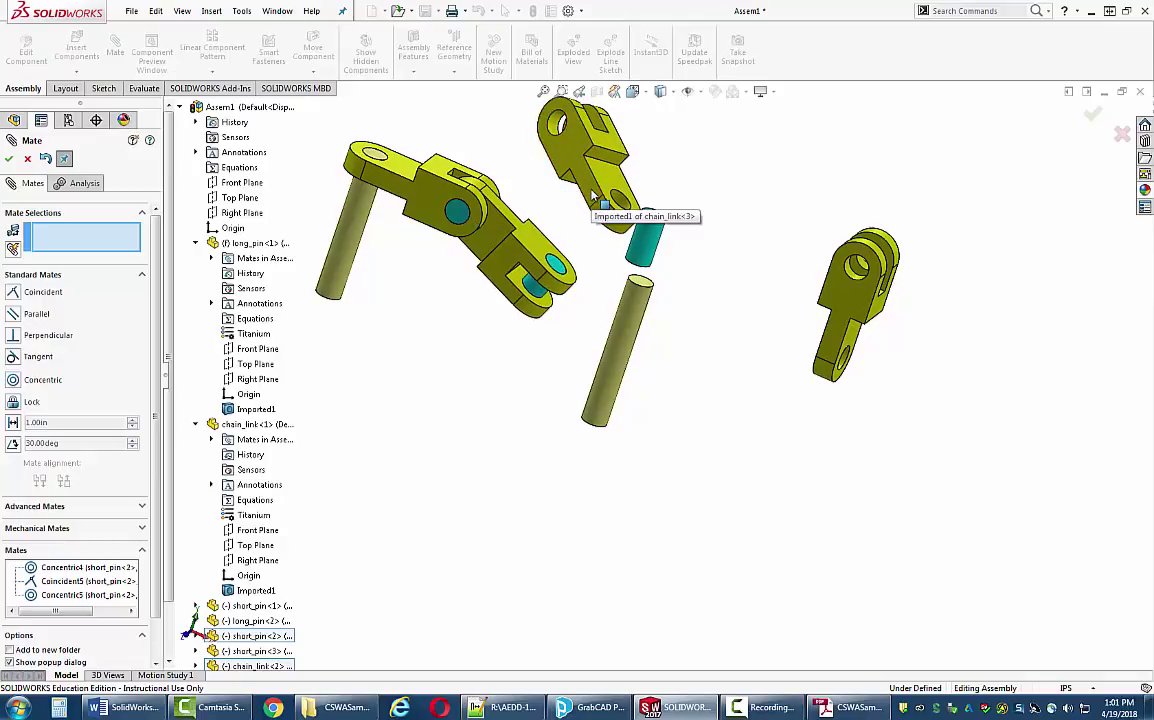
middle_drag(670, 268, 577, 209)
click(548, 216)
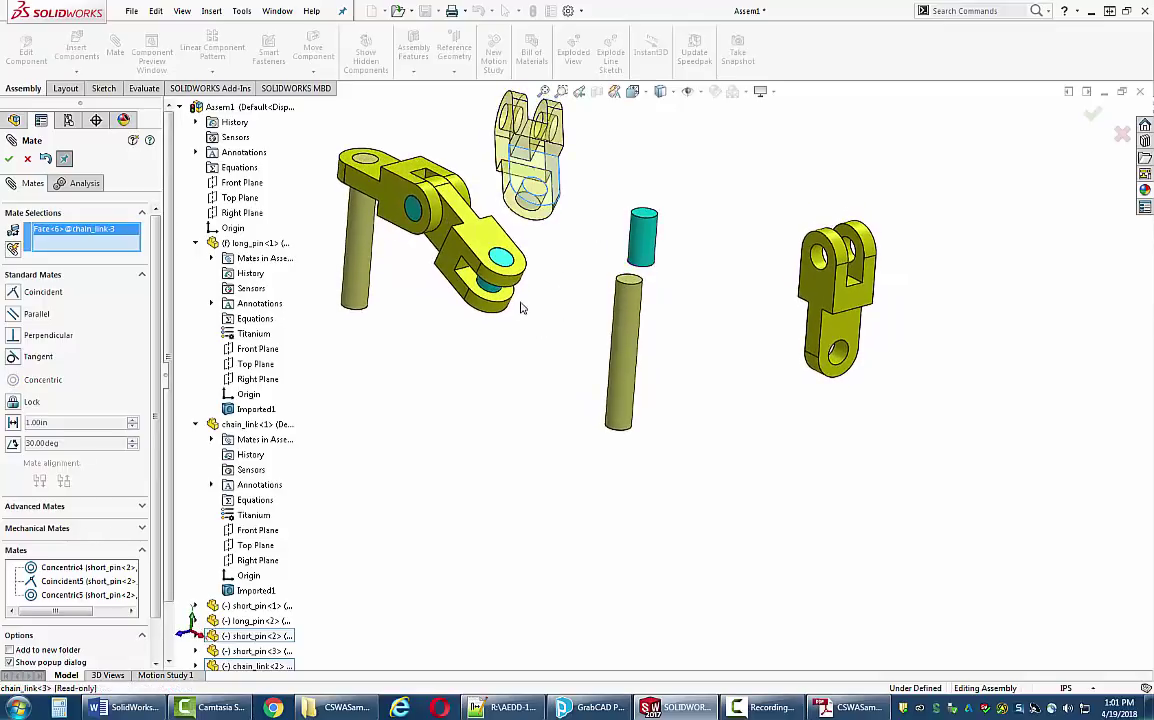
scroll(520, 308, down, 5)
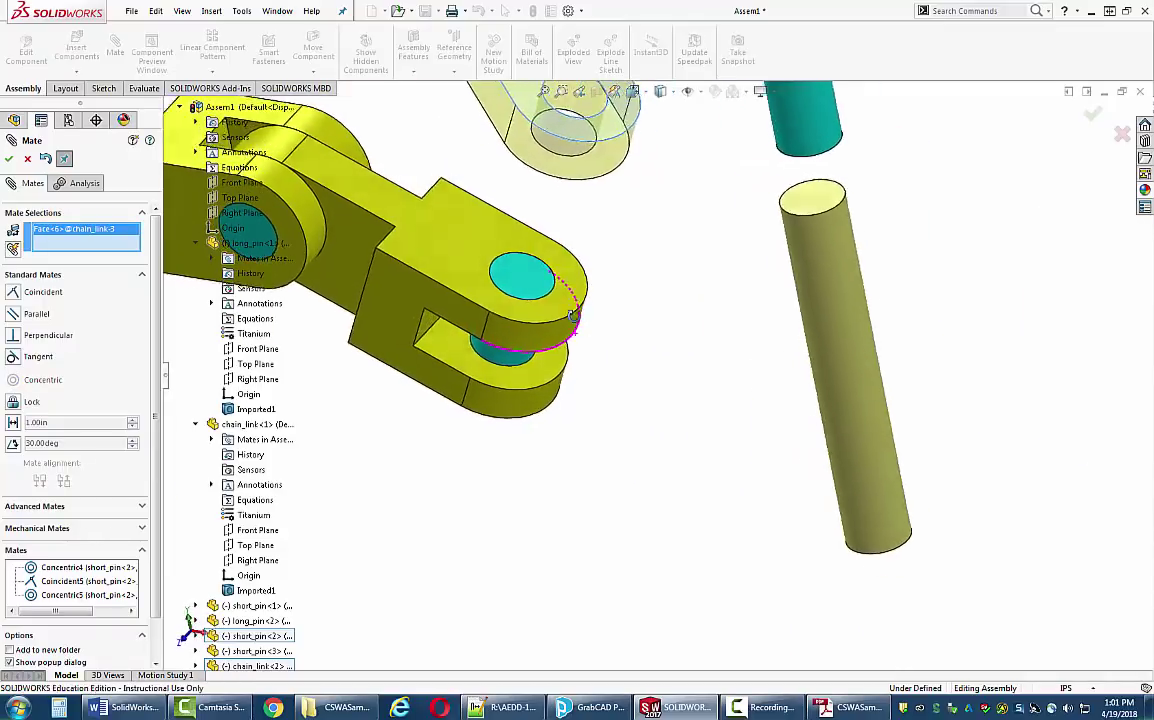
middle_drag(573, 315, 511, 345)
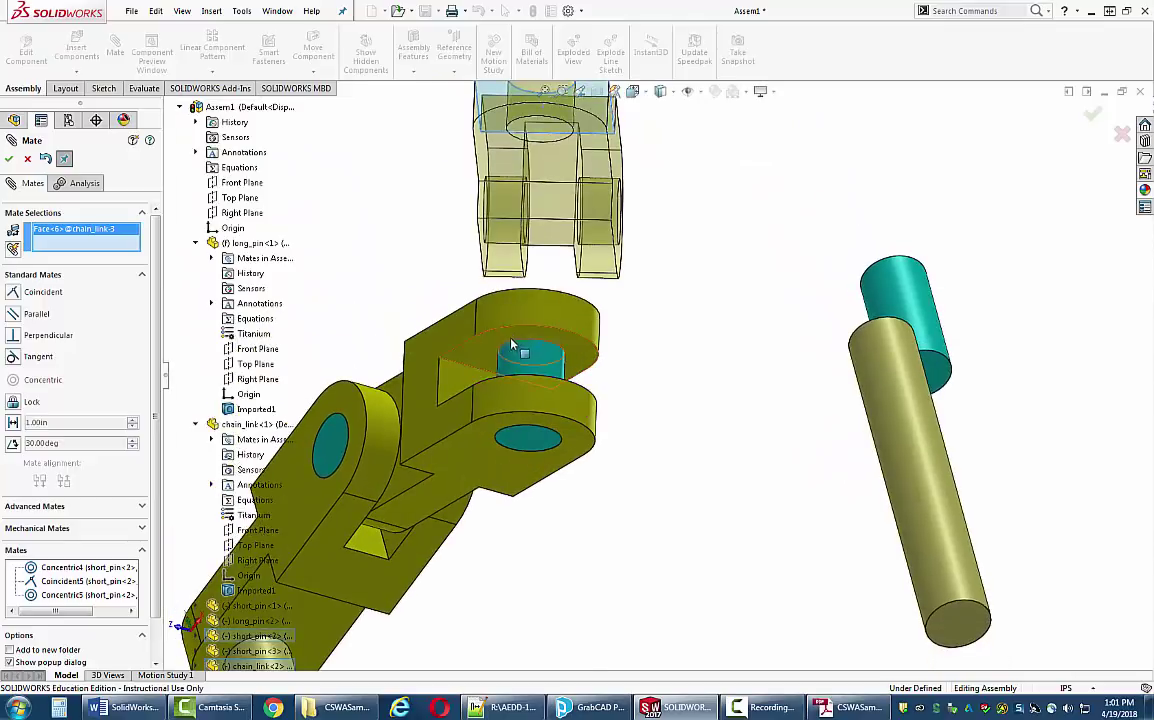
click(489, 346)
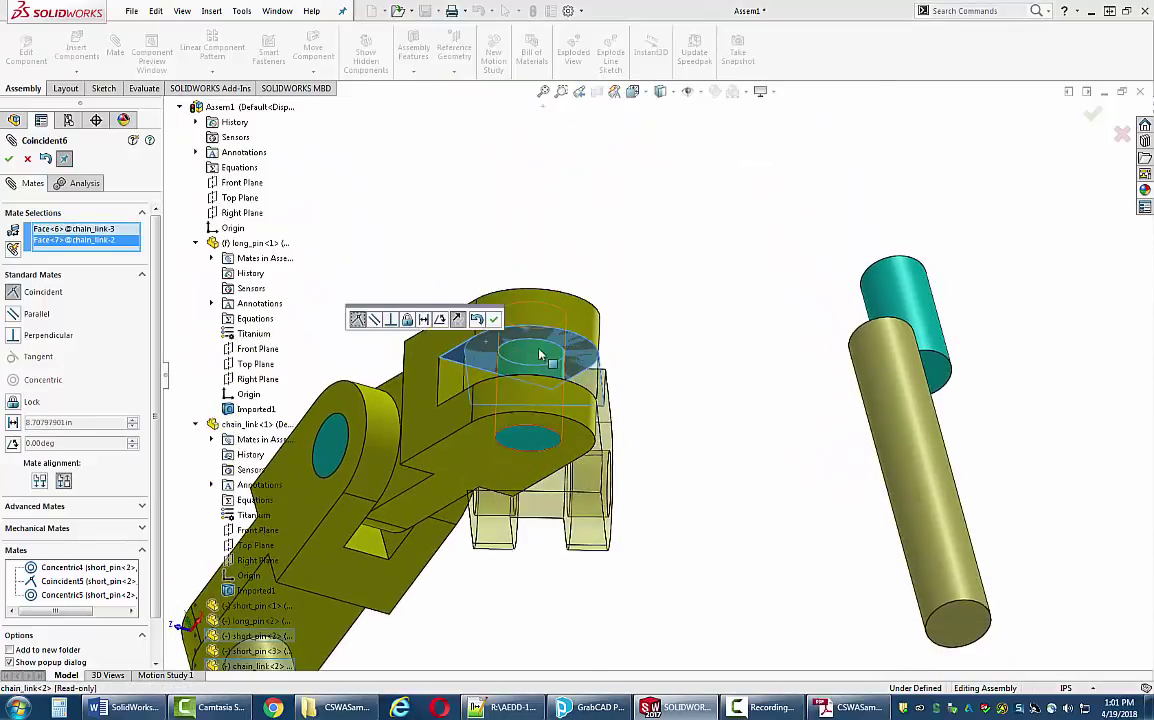
click(493, 319)
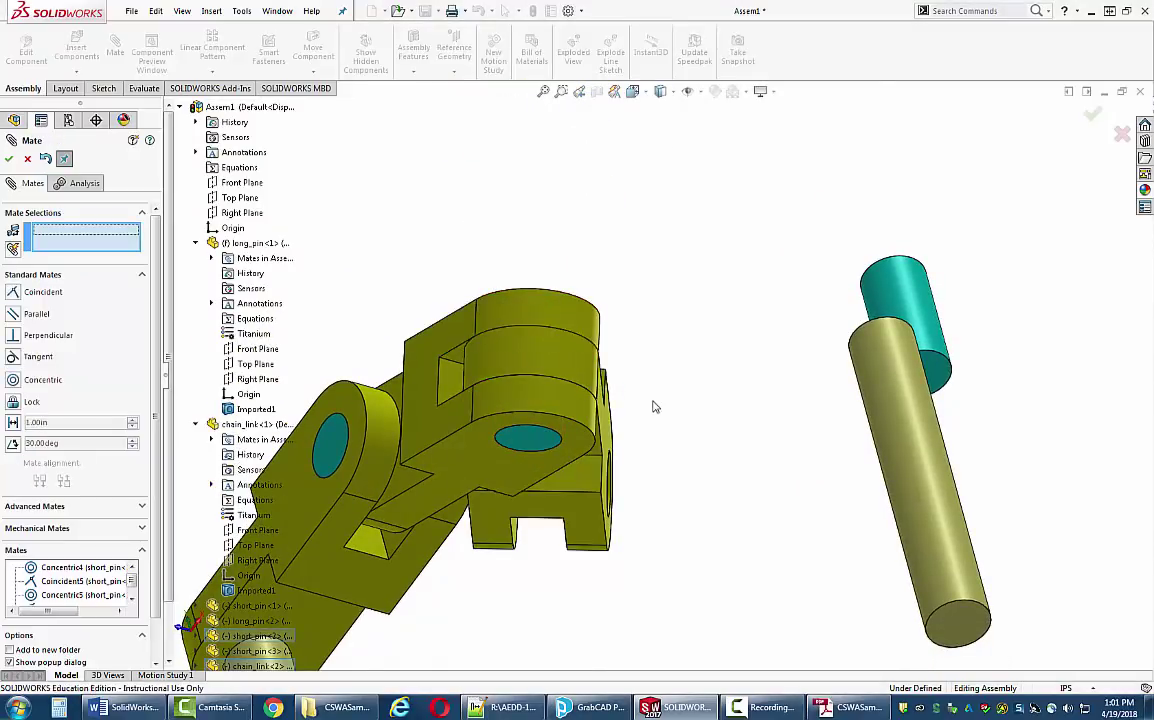
scroll(655, 407, up, 3)
middle_drag(655, 407, 694, 392)
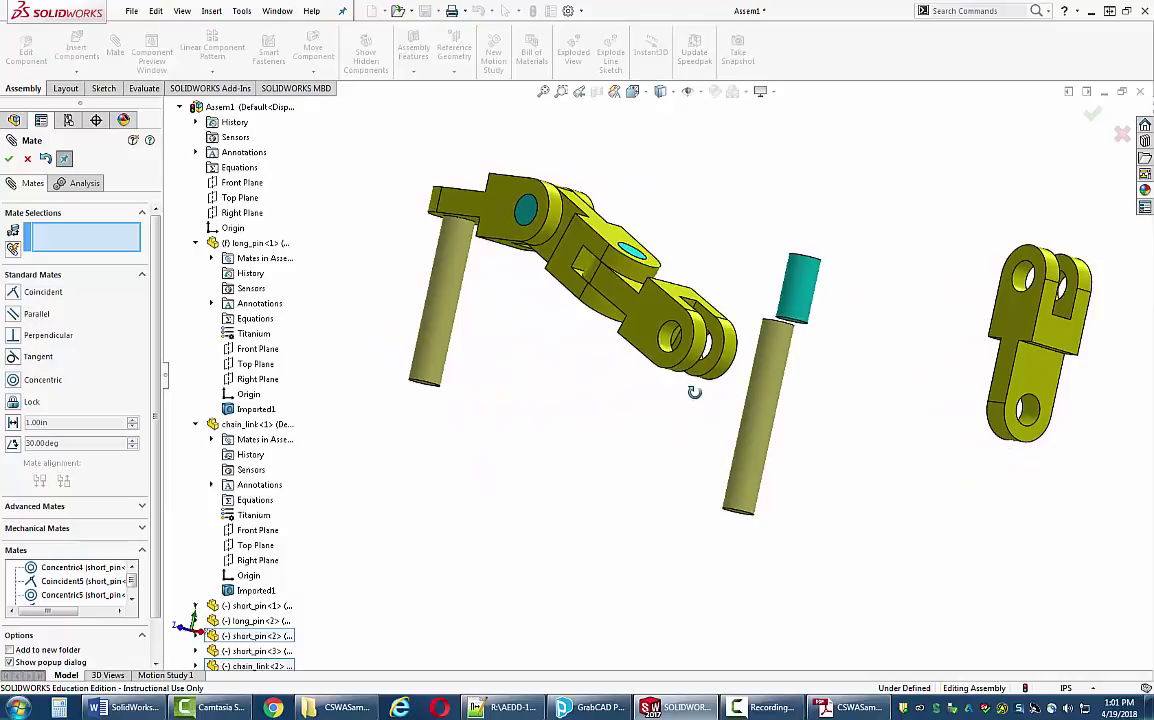
- Compare with the exam drawing, then swing the third link down beside the vertical pin
click(824, 708)
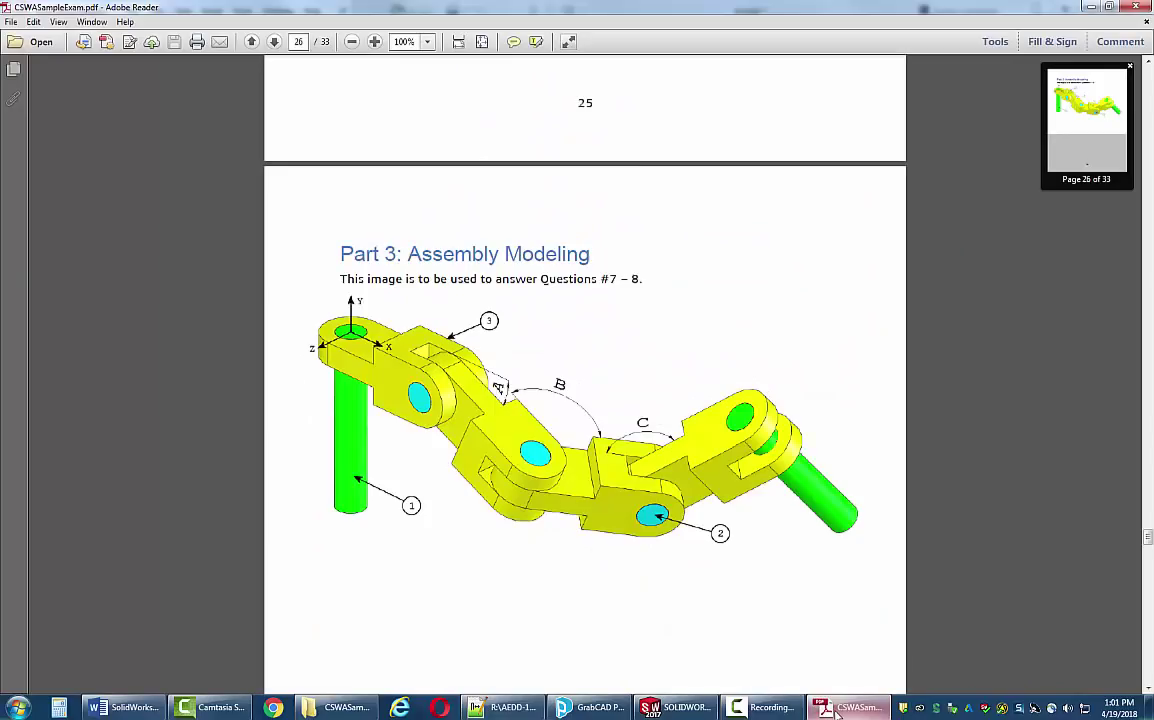
click(672, 707)
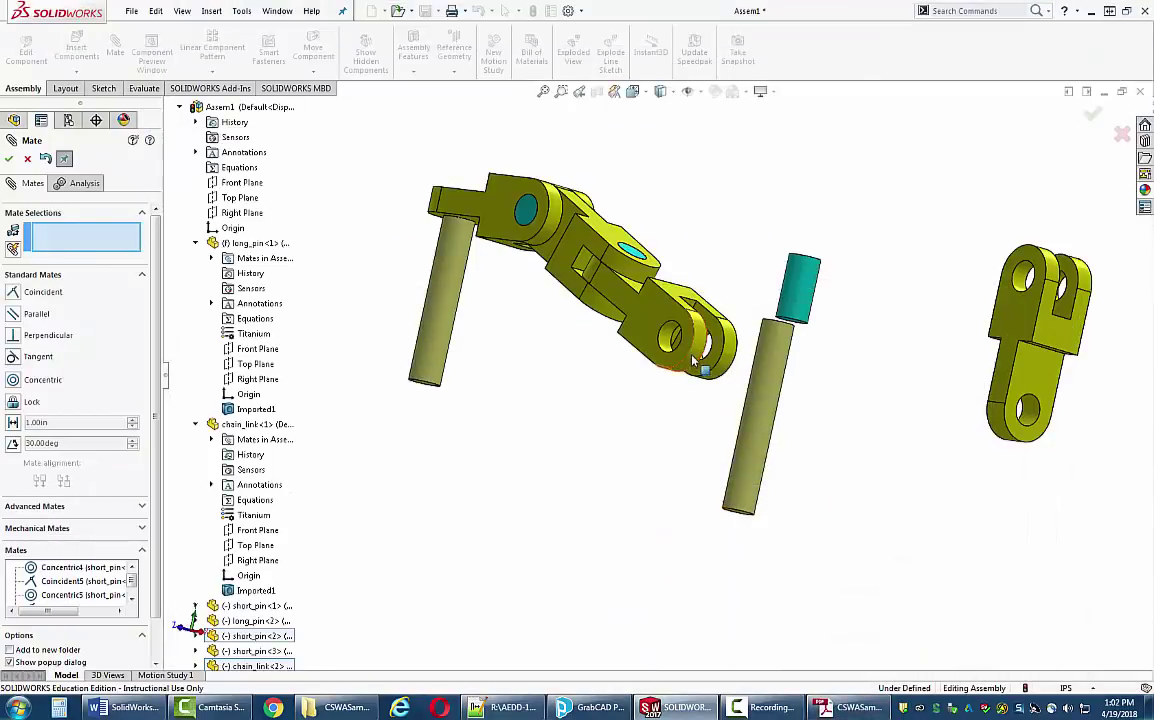
drag(731, 323, 735, 350)
middle_drag(746, 485, 818, 593)
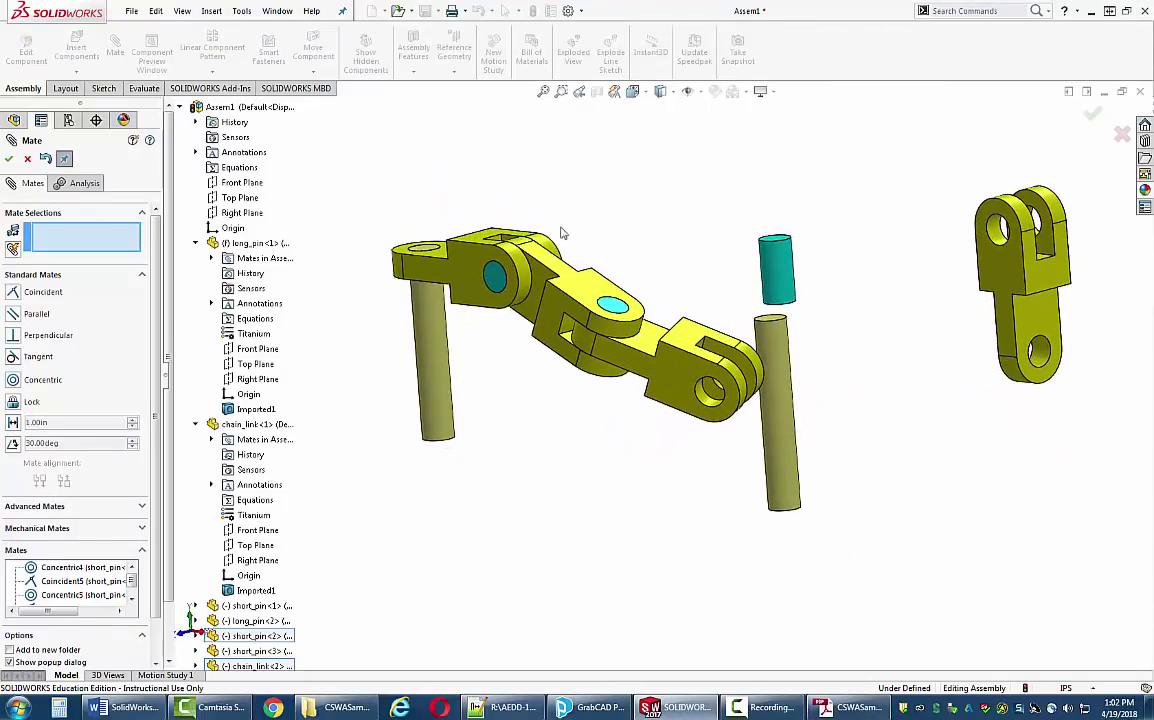
- Seat the next short pin concentric in the third link's end hole, its end face flush
click(776, 272)
scroll(730, 398, down, 3)
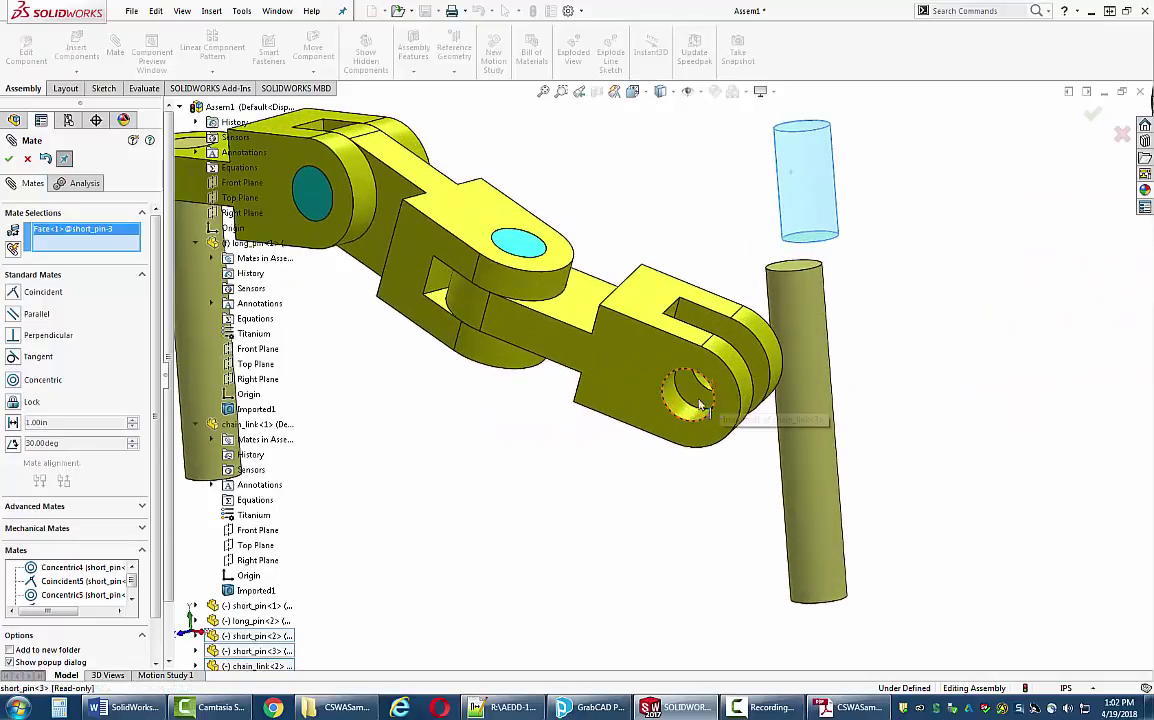
click(679, 411)
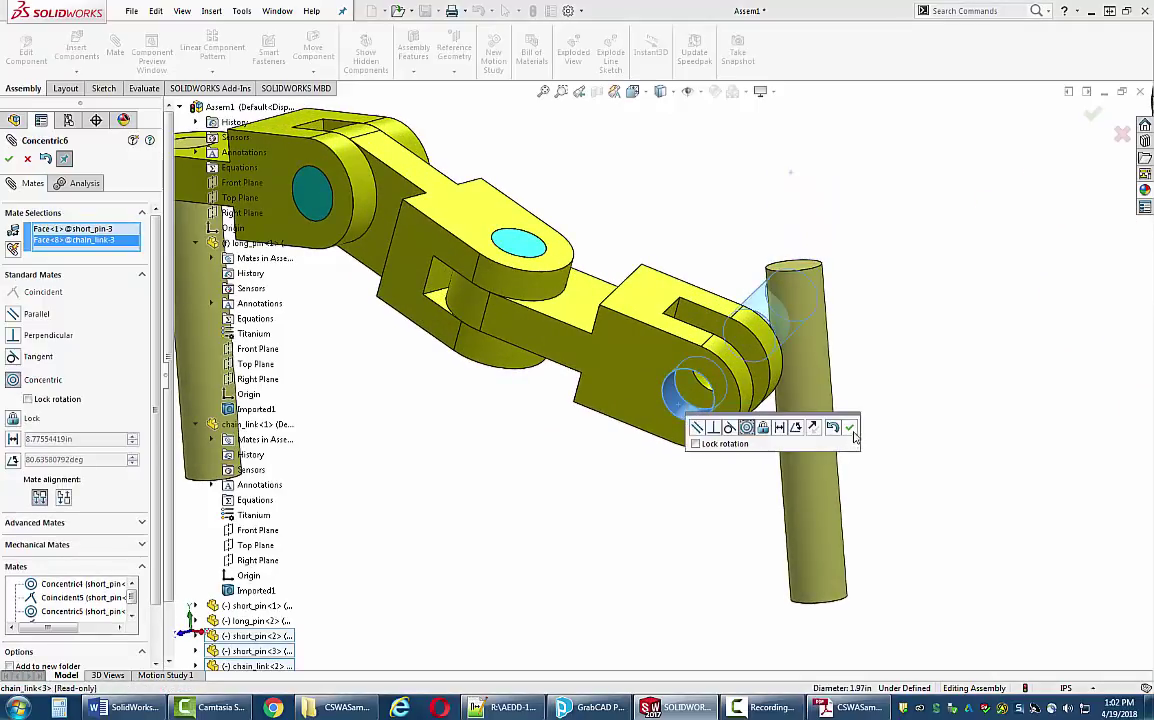
click(850, 428)
middle_drag(780, 415, 705, 392)
scroll(700, 388, down, 2)
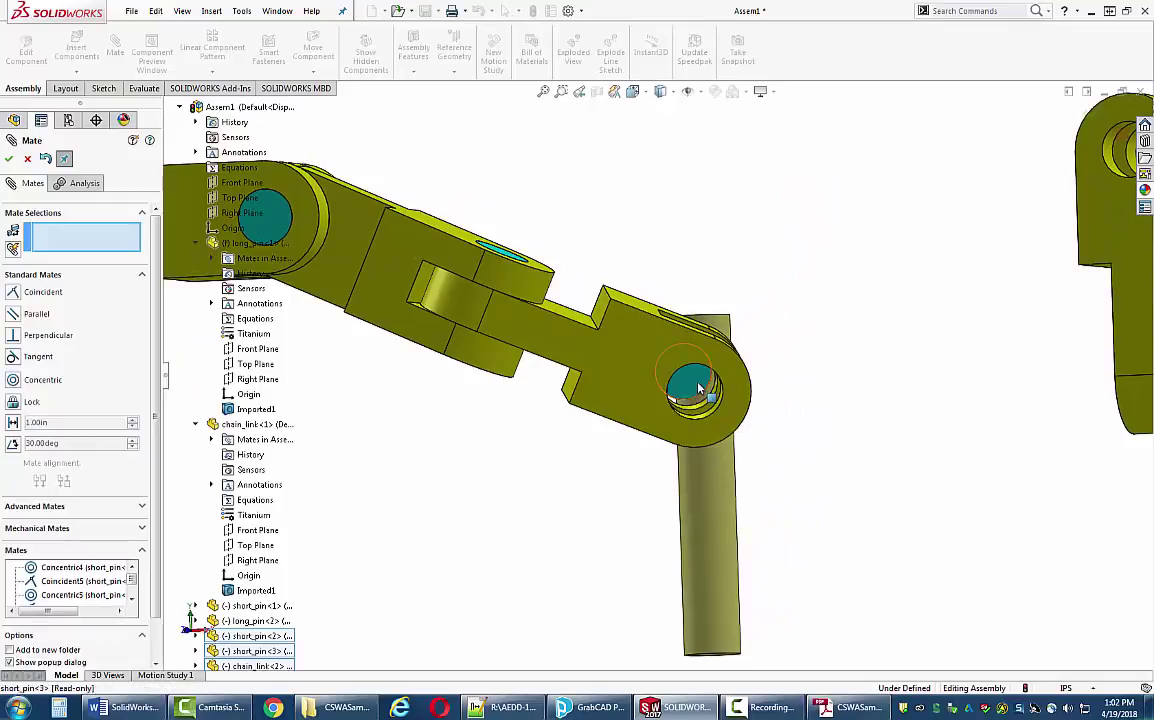
click(700, 388)
click(570, 325)
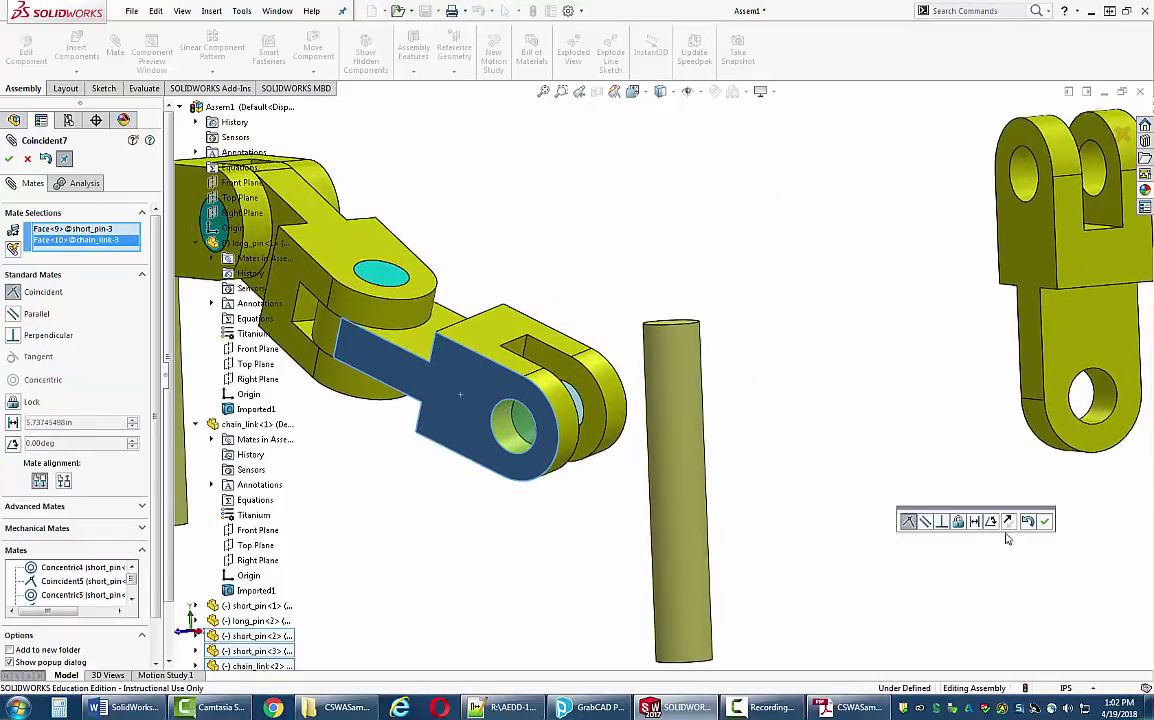
click(1045, 521)
- Mate the fourth chain link concentric on the short pin and flush against its neighbouring link
click(1088, 398)
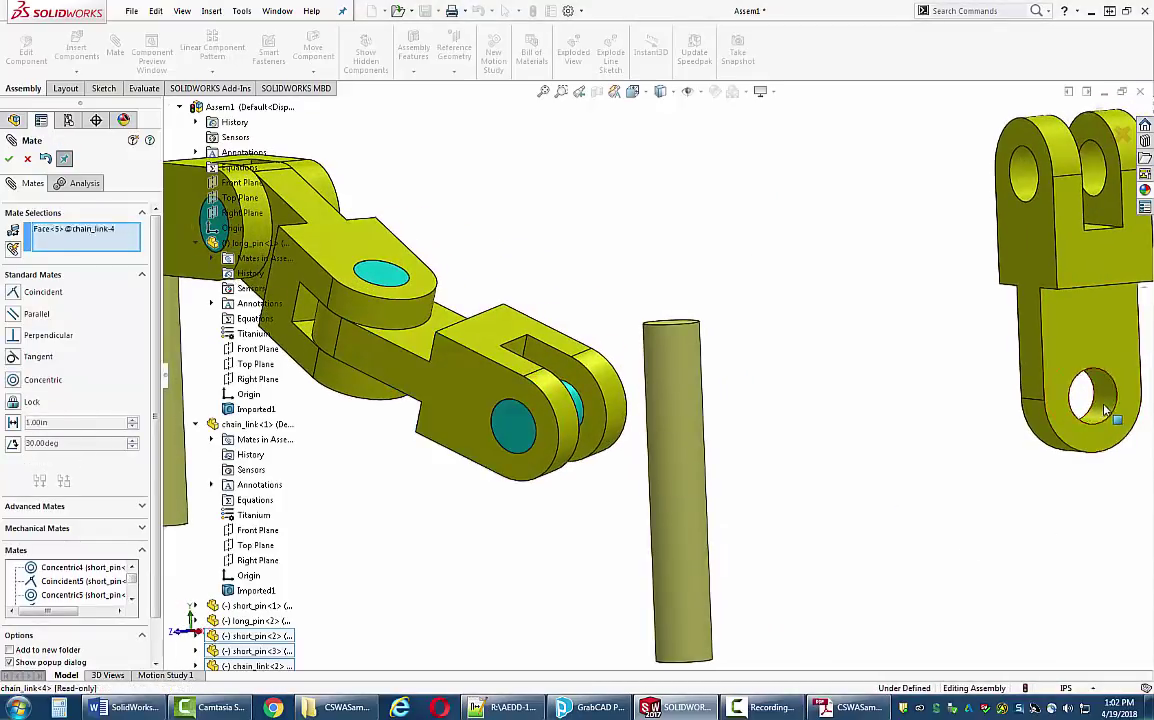
middle_drag(745, 405, 683, 435)
click(560, 440)
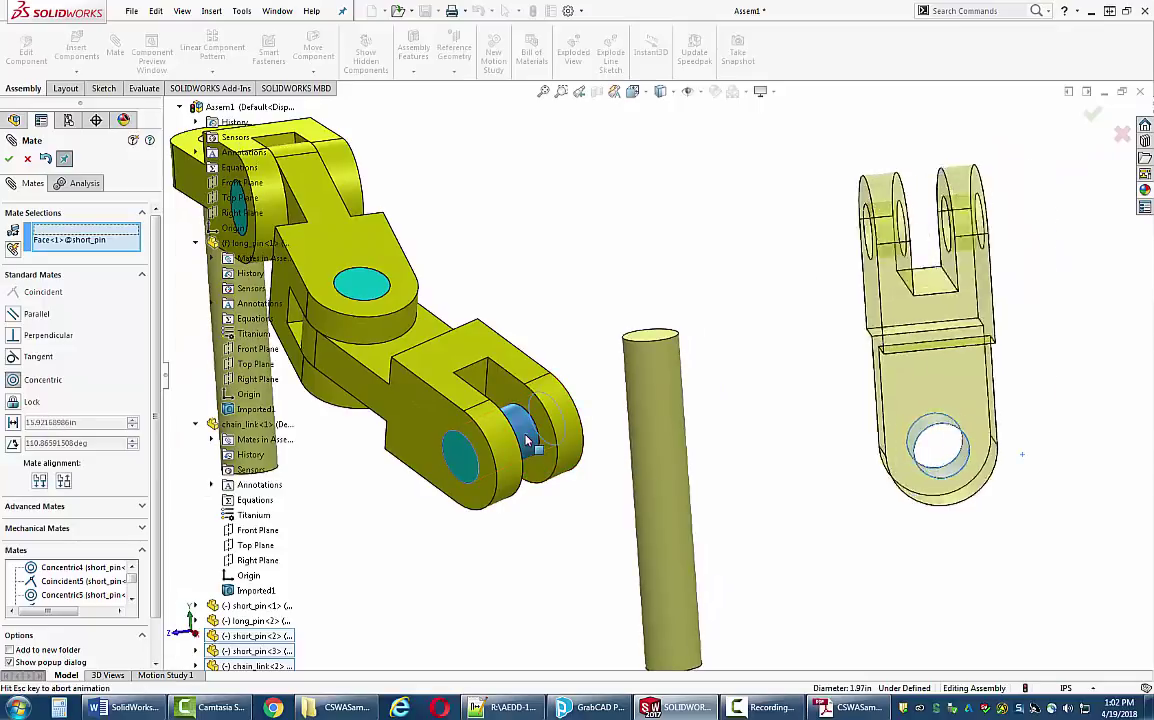
click(530, 456)
drag(500, 380, 809, 477)
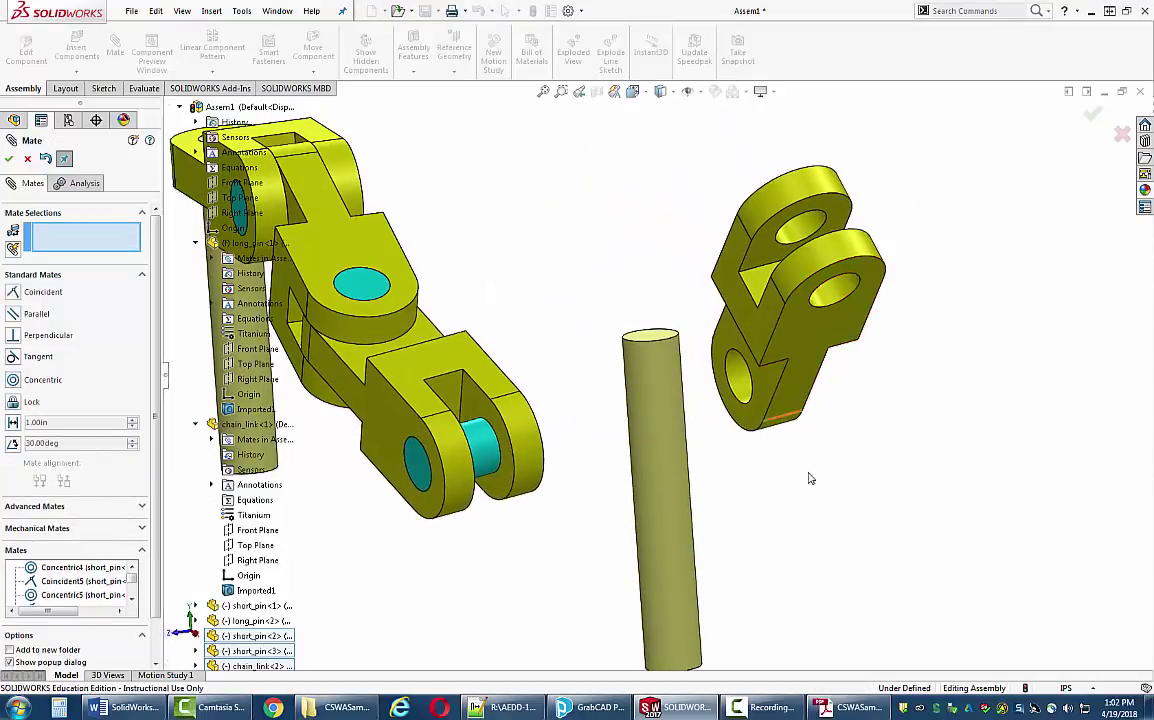
click(750, 395)
middle_drag(650, 488, 523, 505)
click(523, 512)
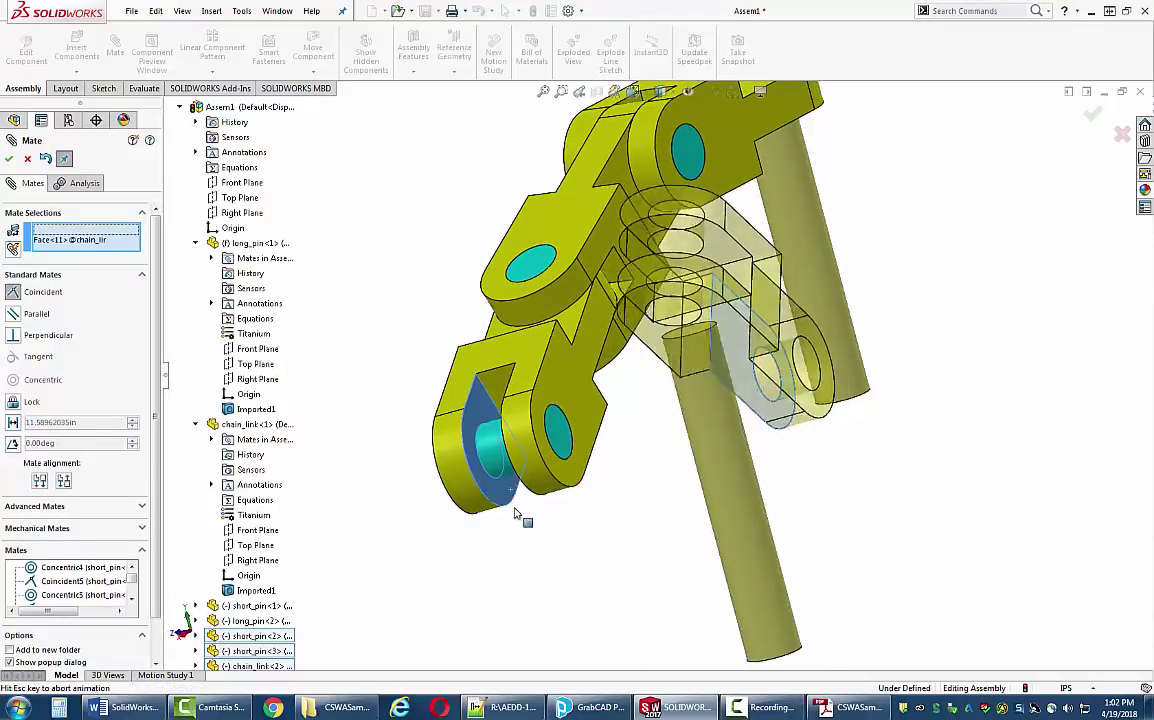
click(507, 545)
scroll(569, 529, up, 3)
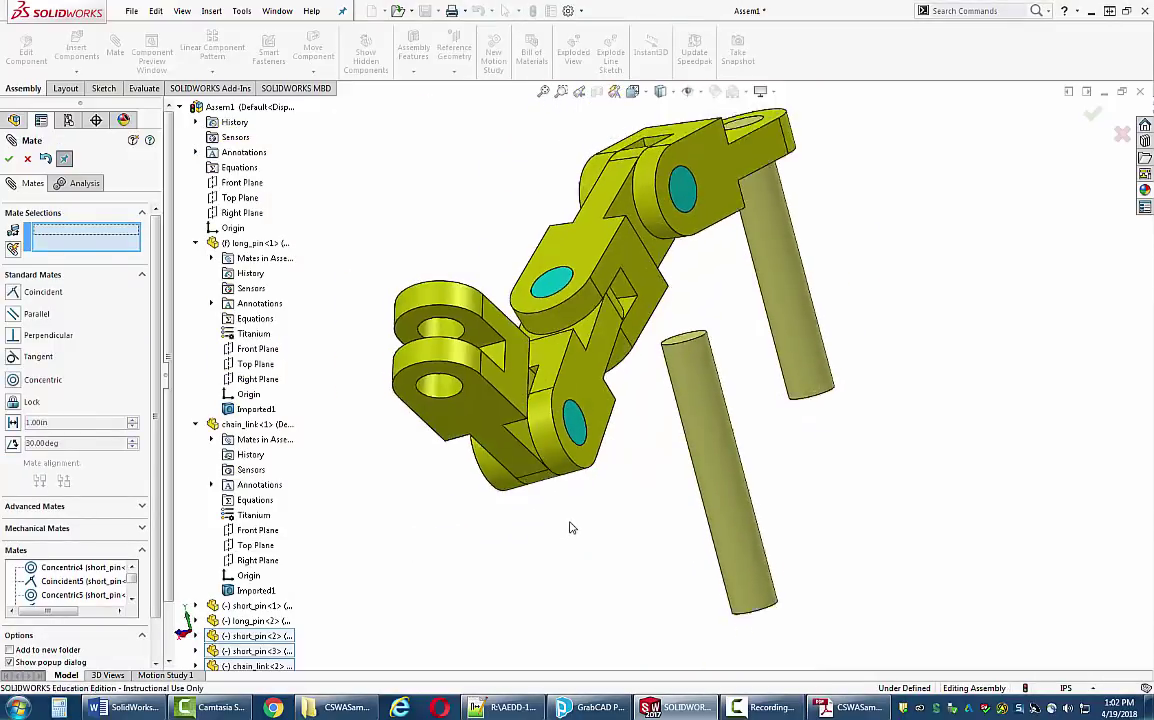
middle_drag(569, 525, 662, 505)
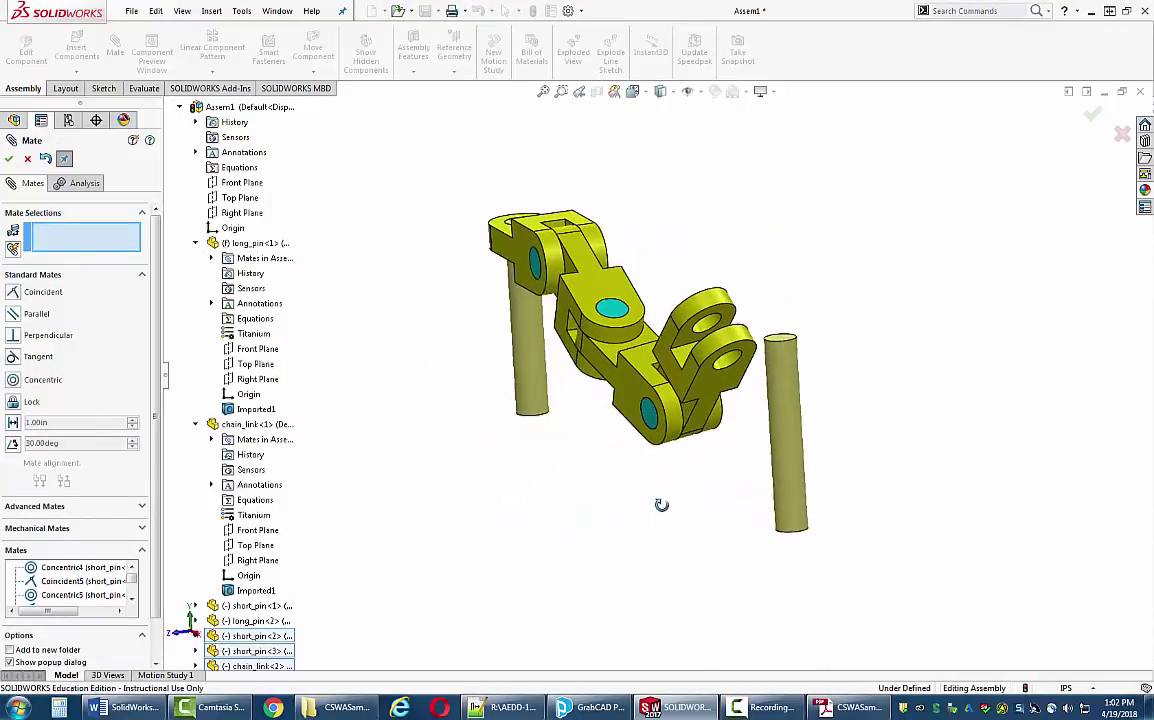
- Seat the second long pin concentric in the fourth link's hole with its top face flush
click(770, 382)
click(705, 332)
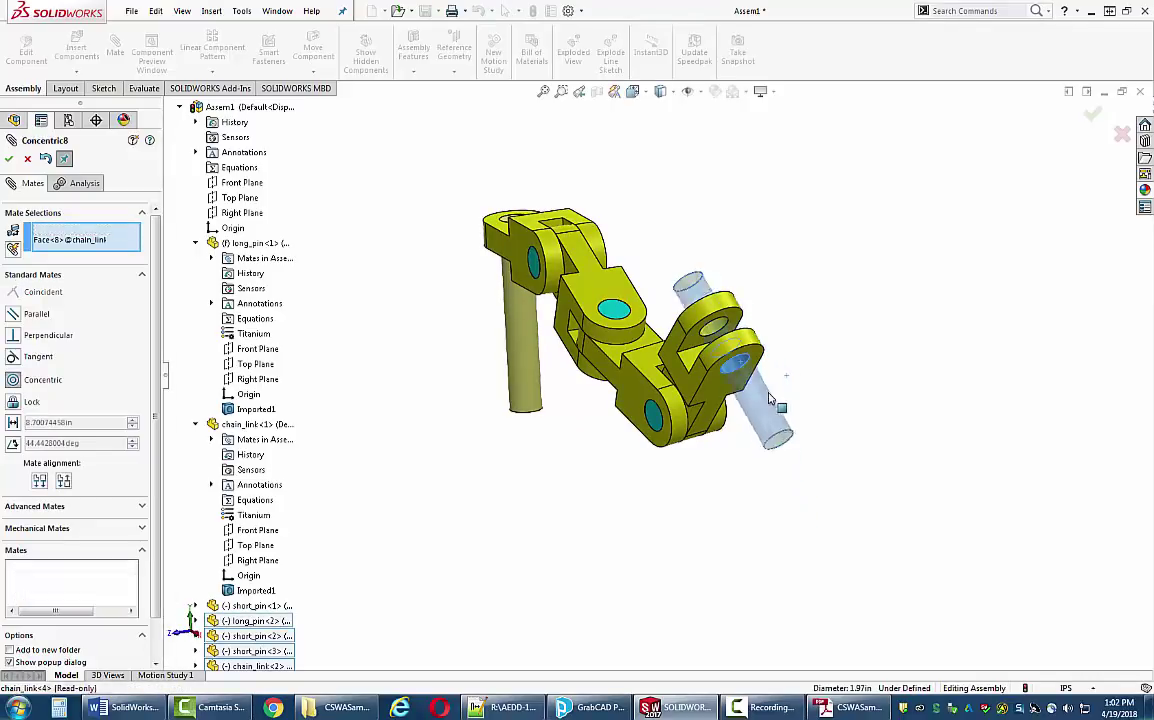
click(941, 418)
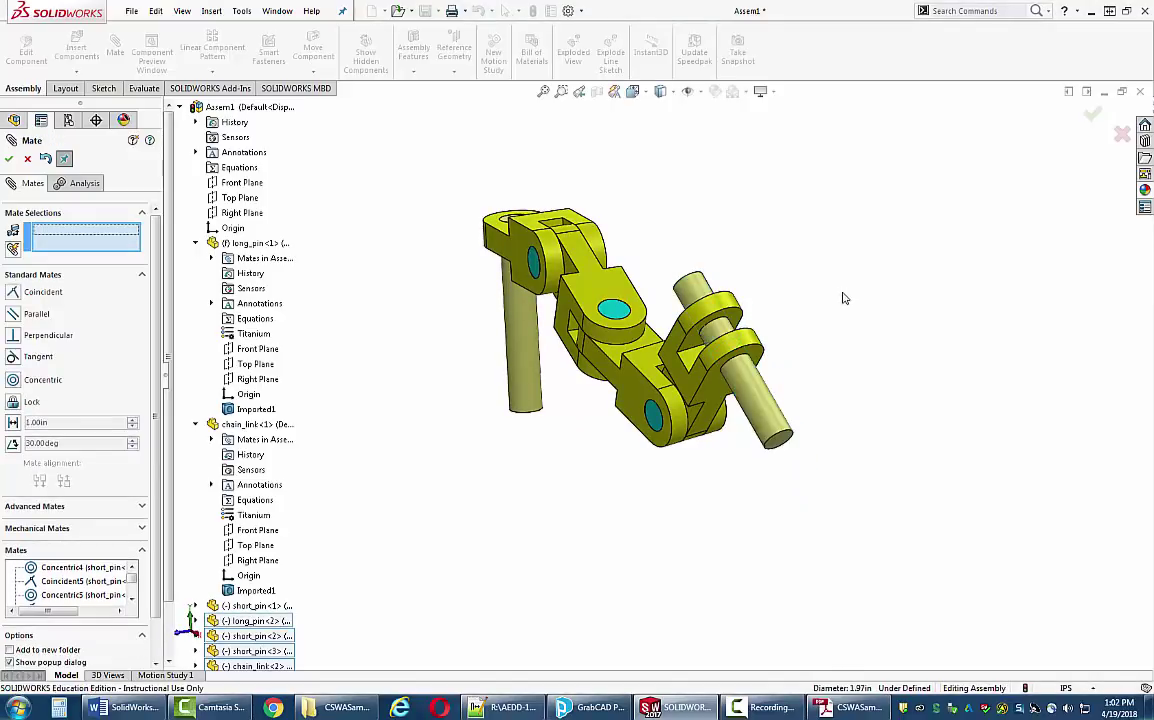
middle_drag(842, 296, 815, 438)
click(812, 428)
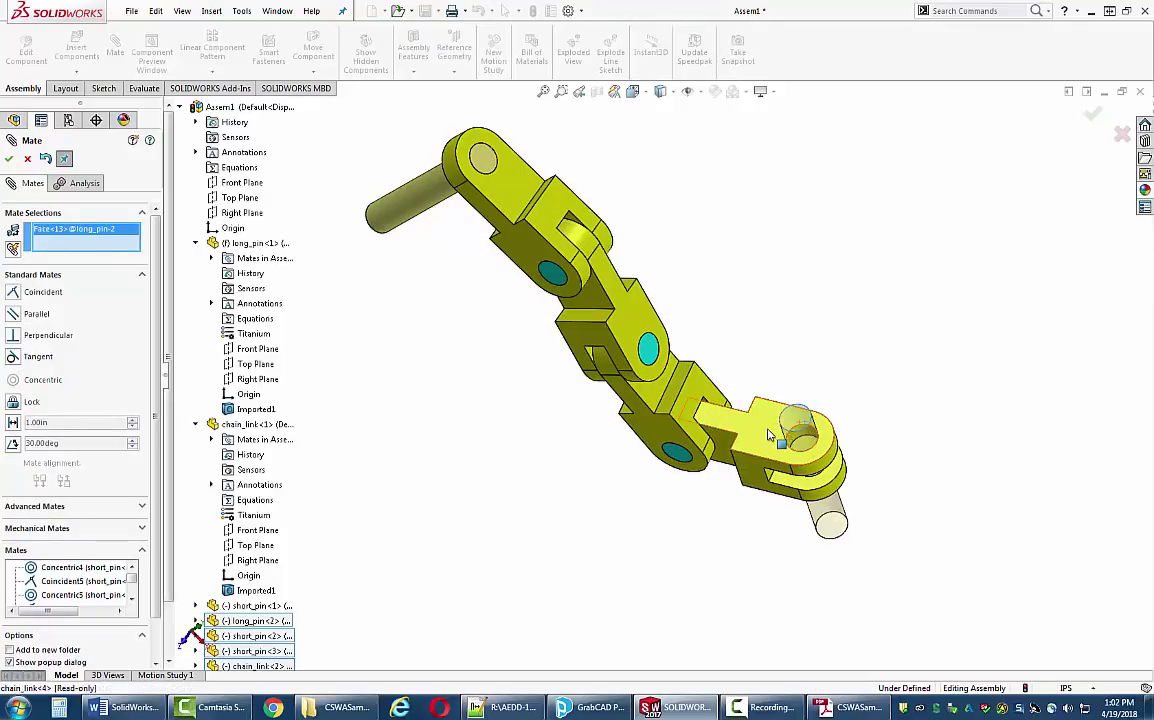
click(826, 445)
click(1060, 511)
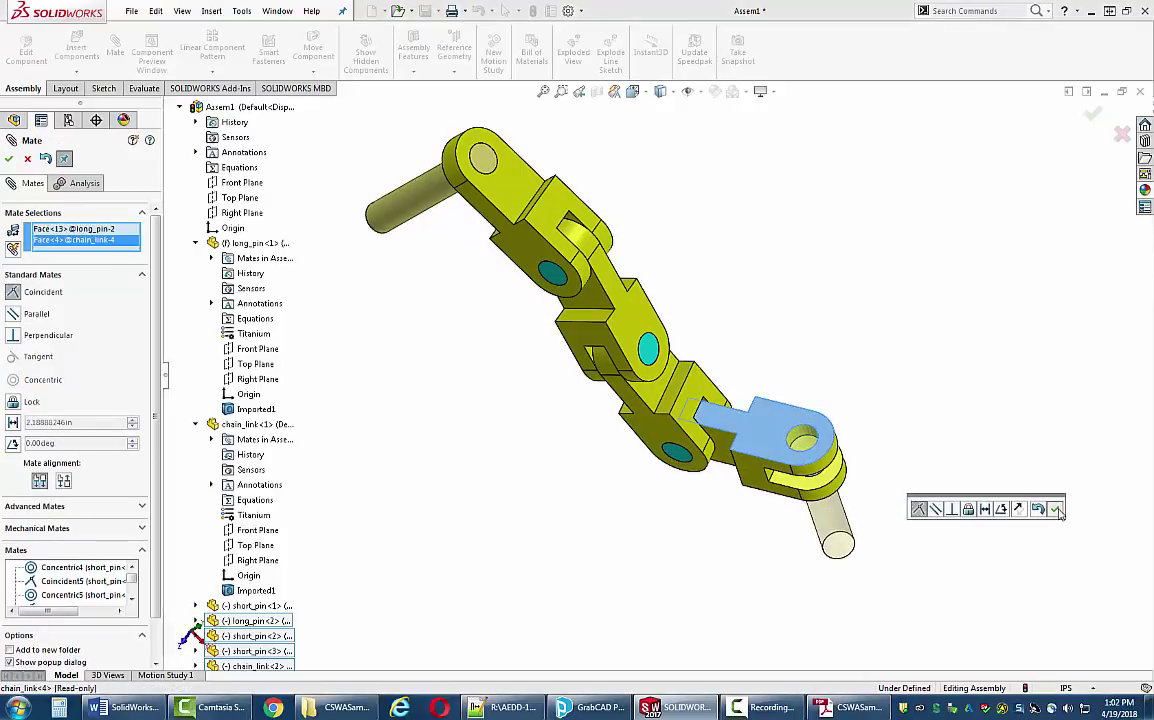
- Drag the long pin and chain links to flex the chain into a bent pose
click(10, 163)
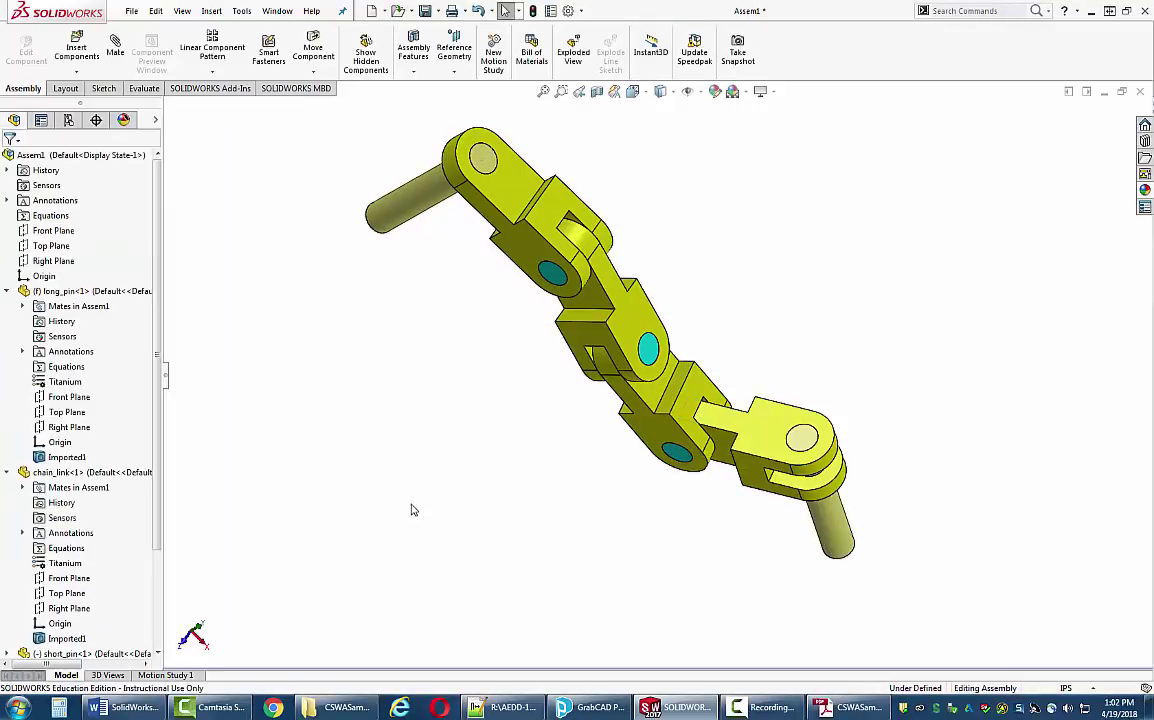
key(ctrl+7)
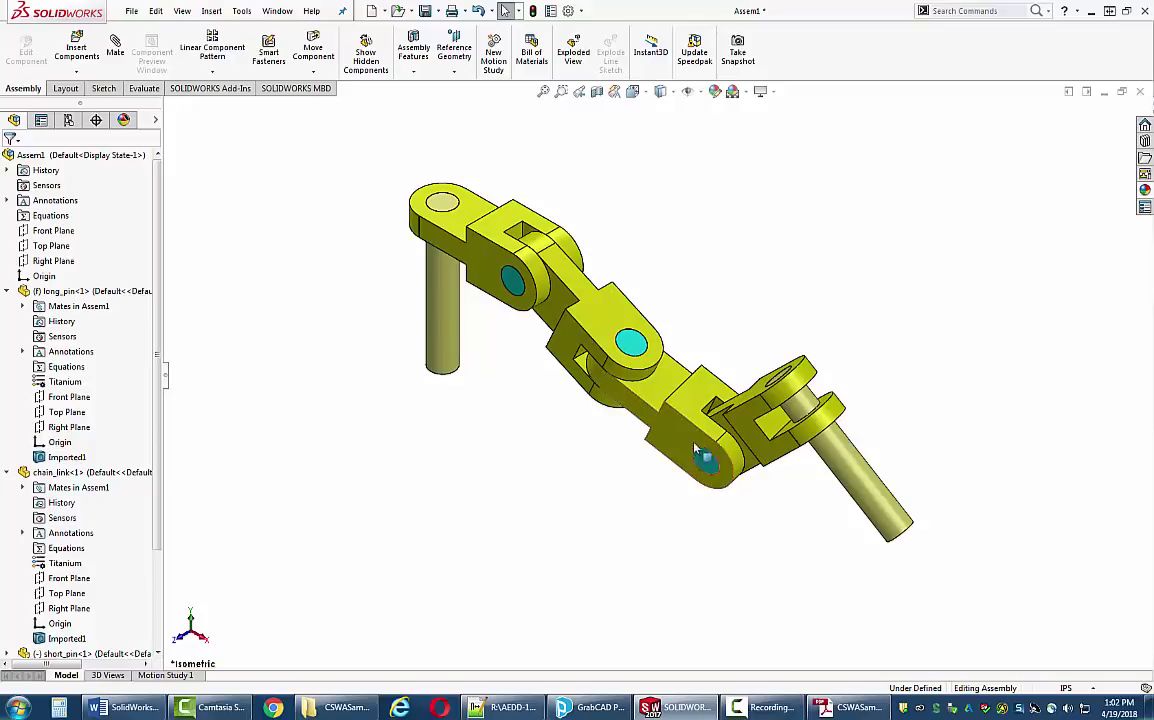
click(832, 470)
drag(784, 453, 775, 460)
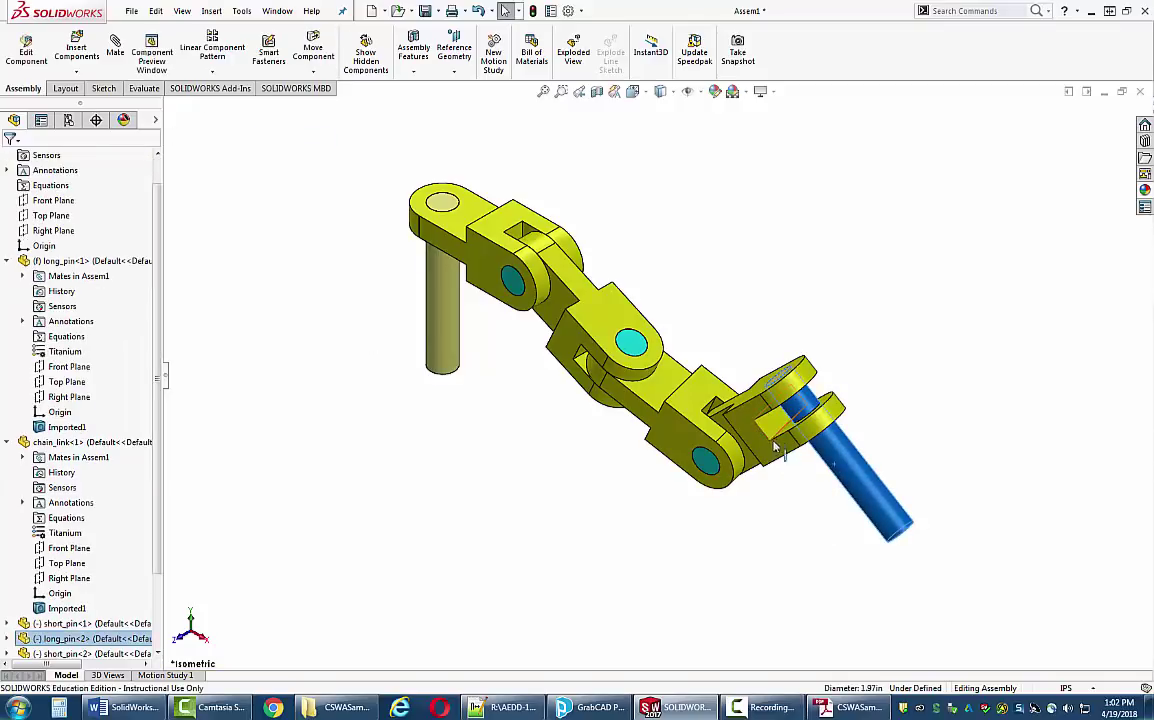
drag(600, 330, 560, 290)
click(608, 293)
drag(610, 380, 702, 392)
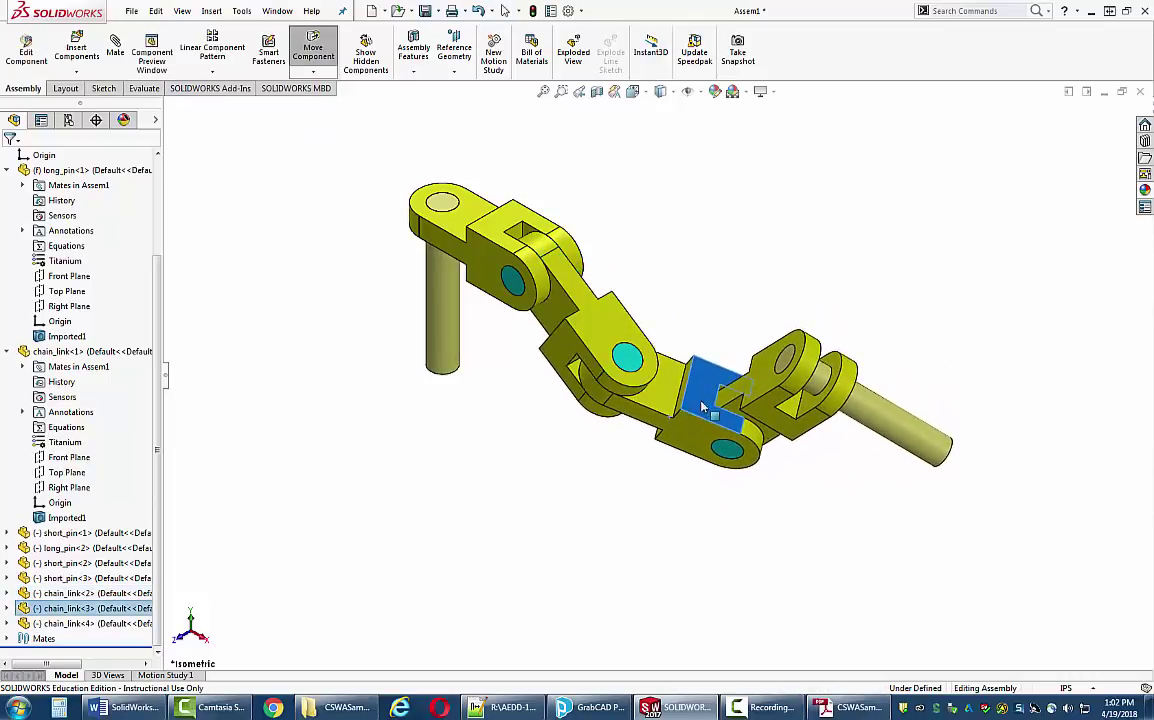
drag(820, 434, 828, 440)
click(756, 526)
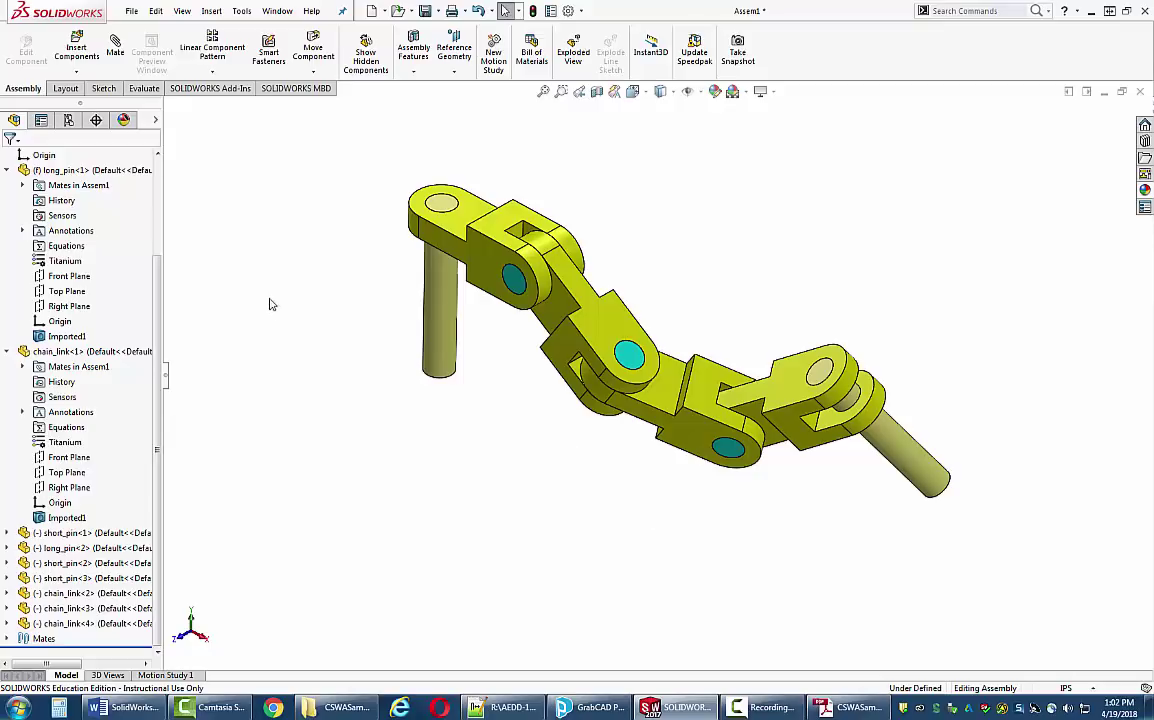
- Read Question 7's required angles of 25, 125 and 130 degrees in the exam PDF
click(852, 708)
scroll(540, 462, down, 15)
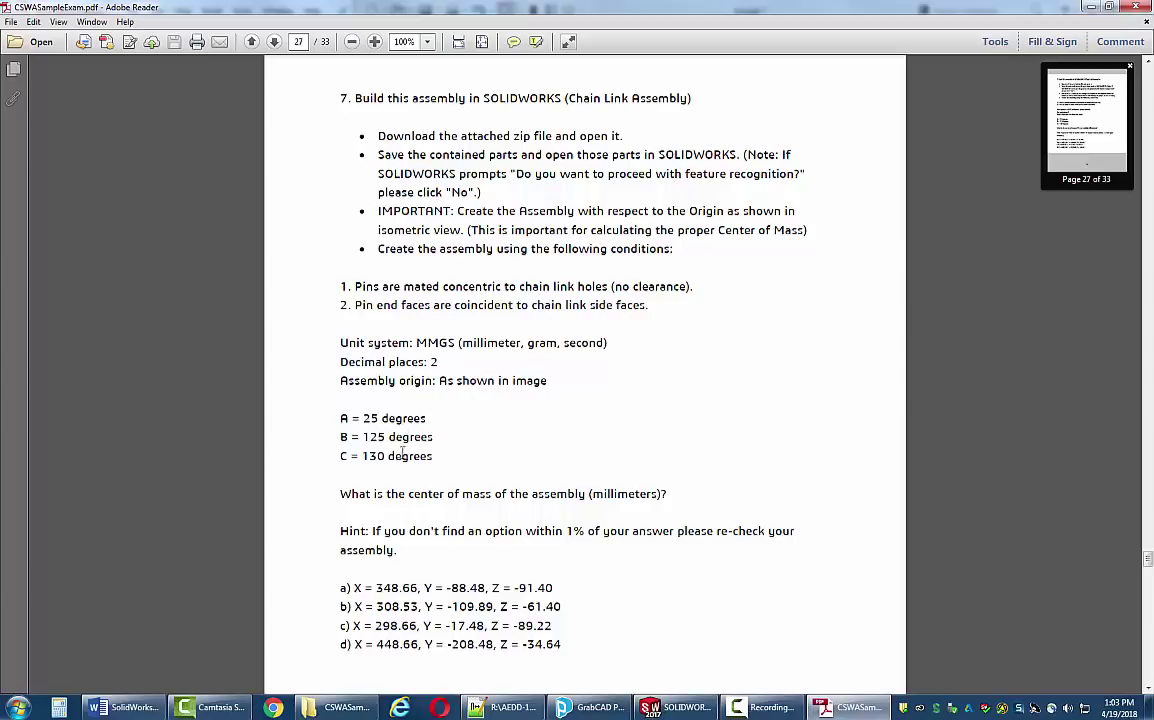
click(677, 708)
middle_drag(598, 429, 652, 372)
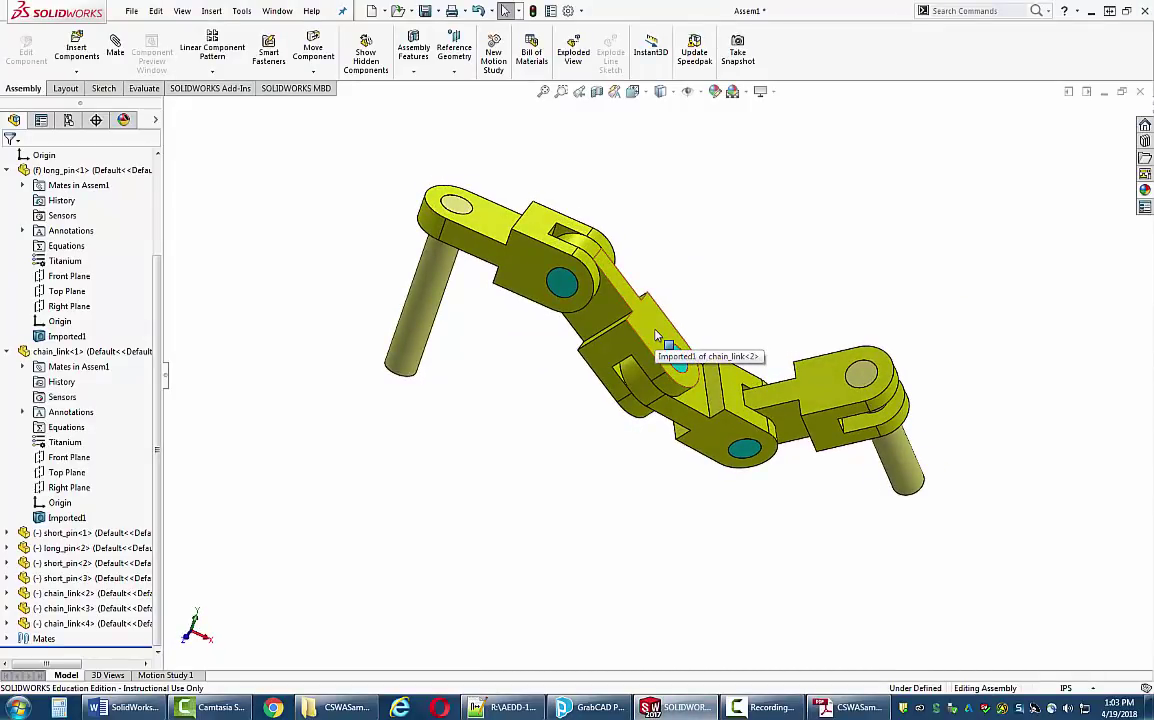
- Add a flipped 25° angle mate between the top faces of chain_link-1 and chain_link-2
click(116, 47)
click(545, 225)
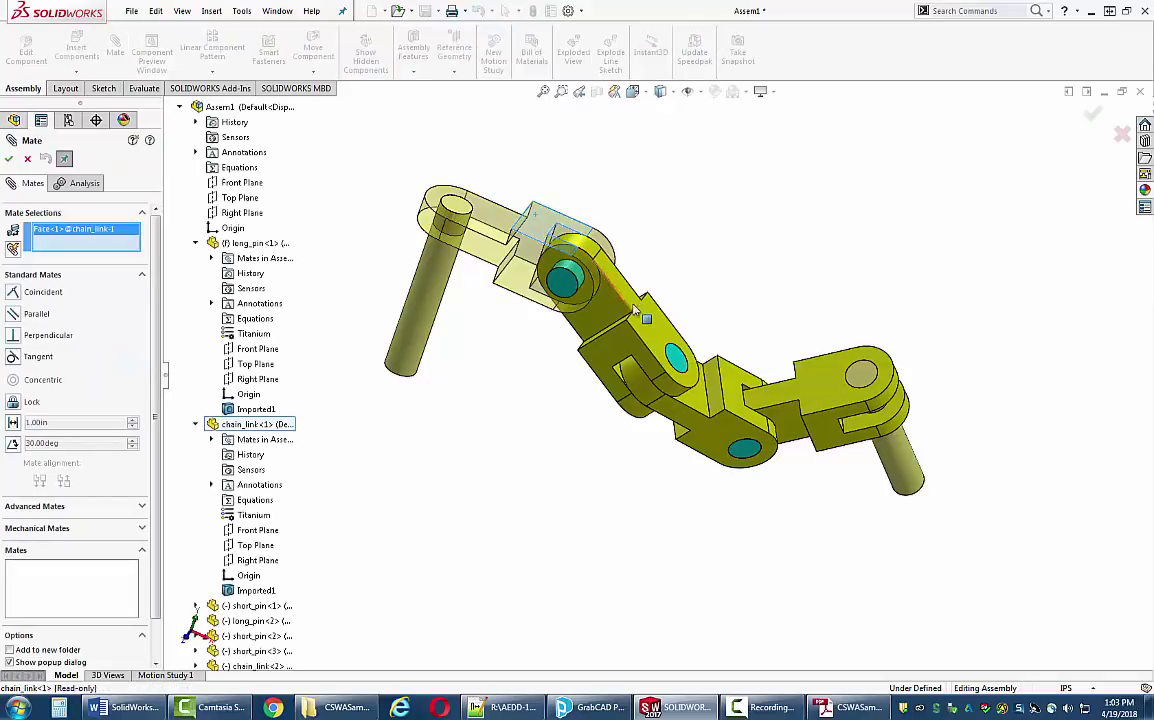
click(659, 330)
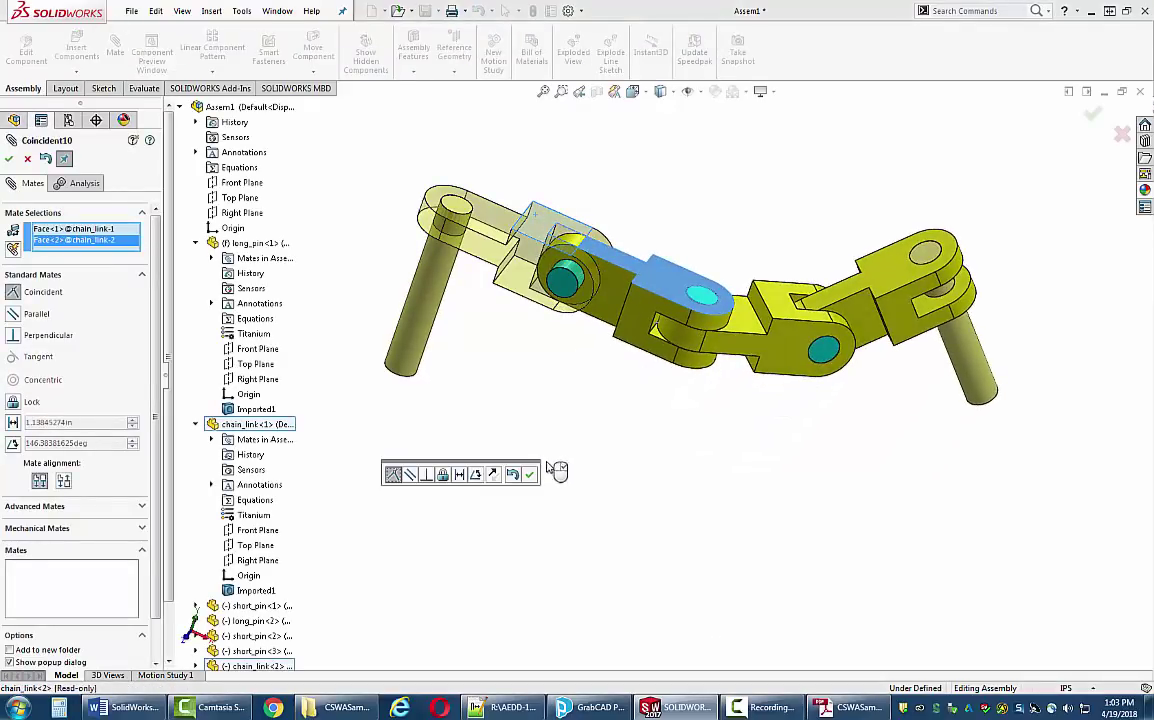
click(476, 475)
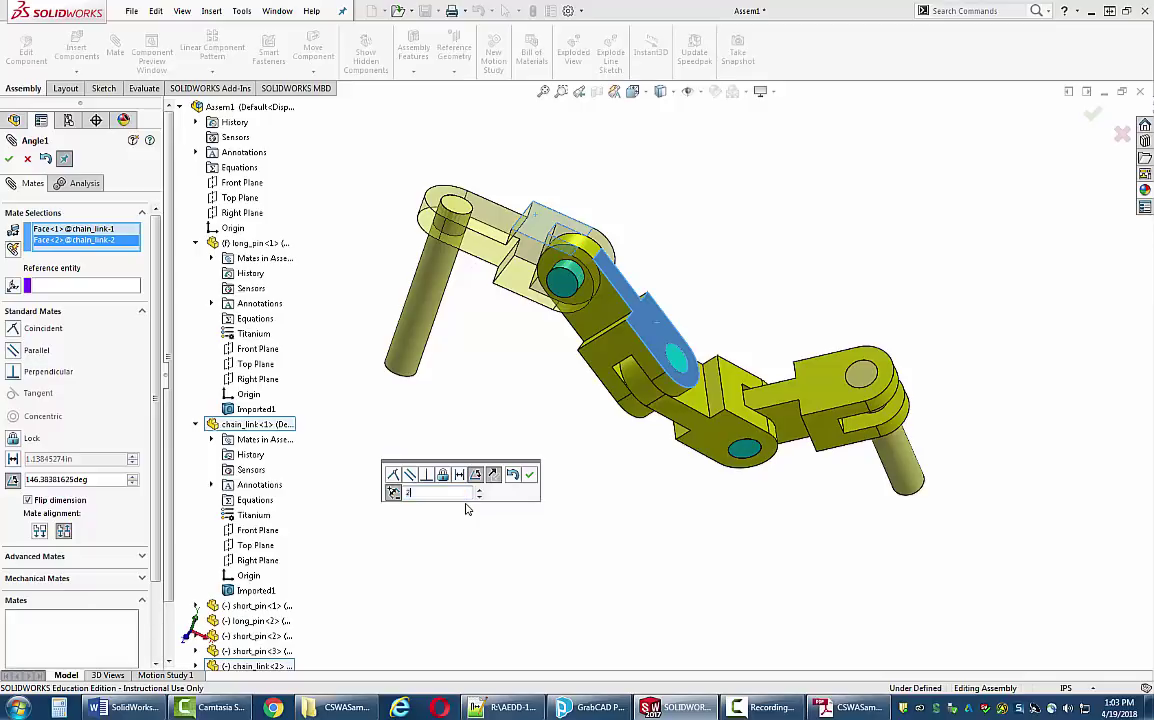
key(Return)
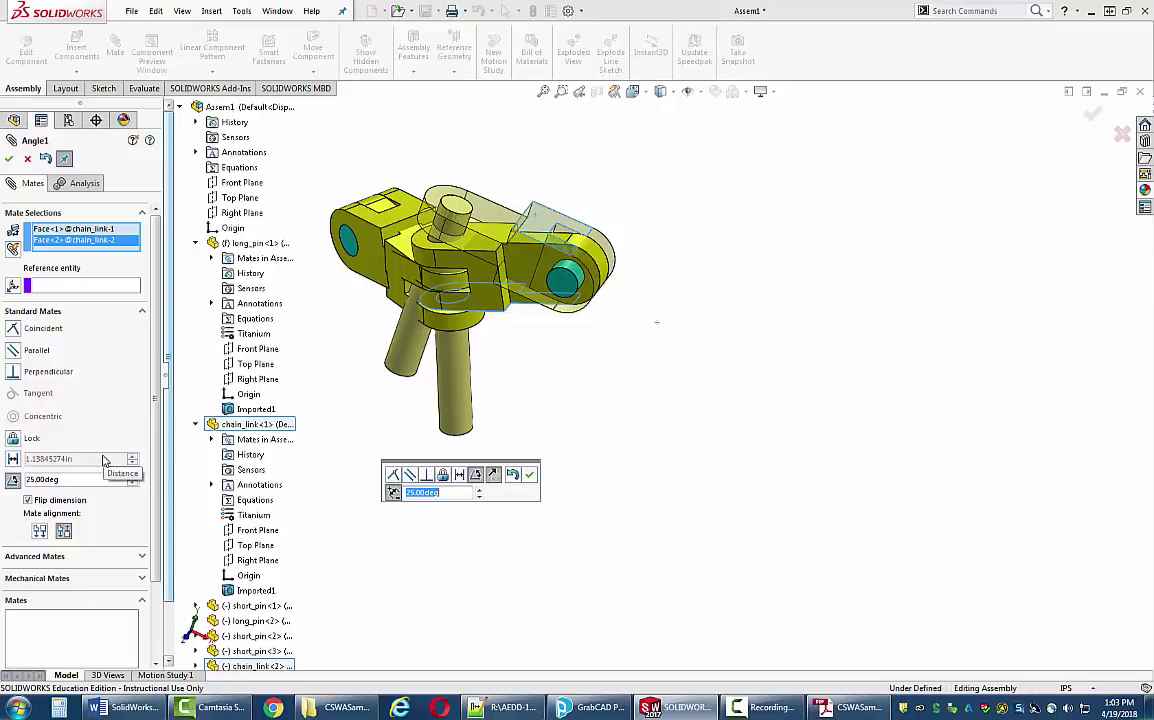
click(40, 533)
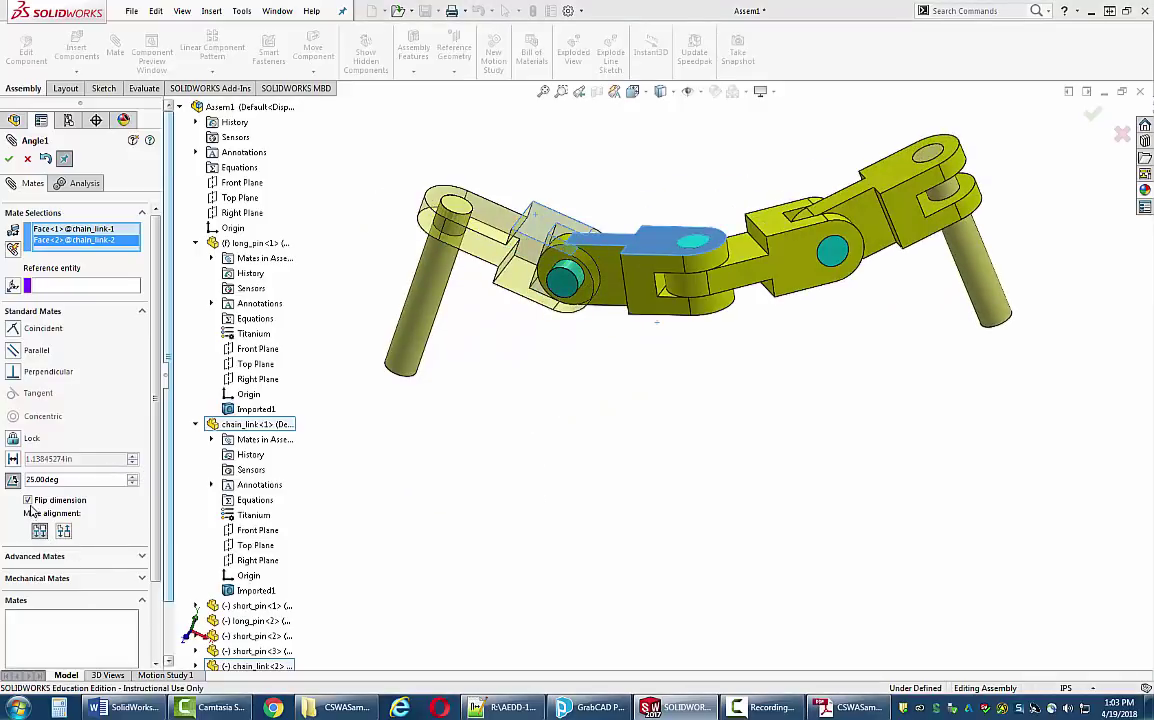
click(29, 501)
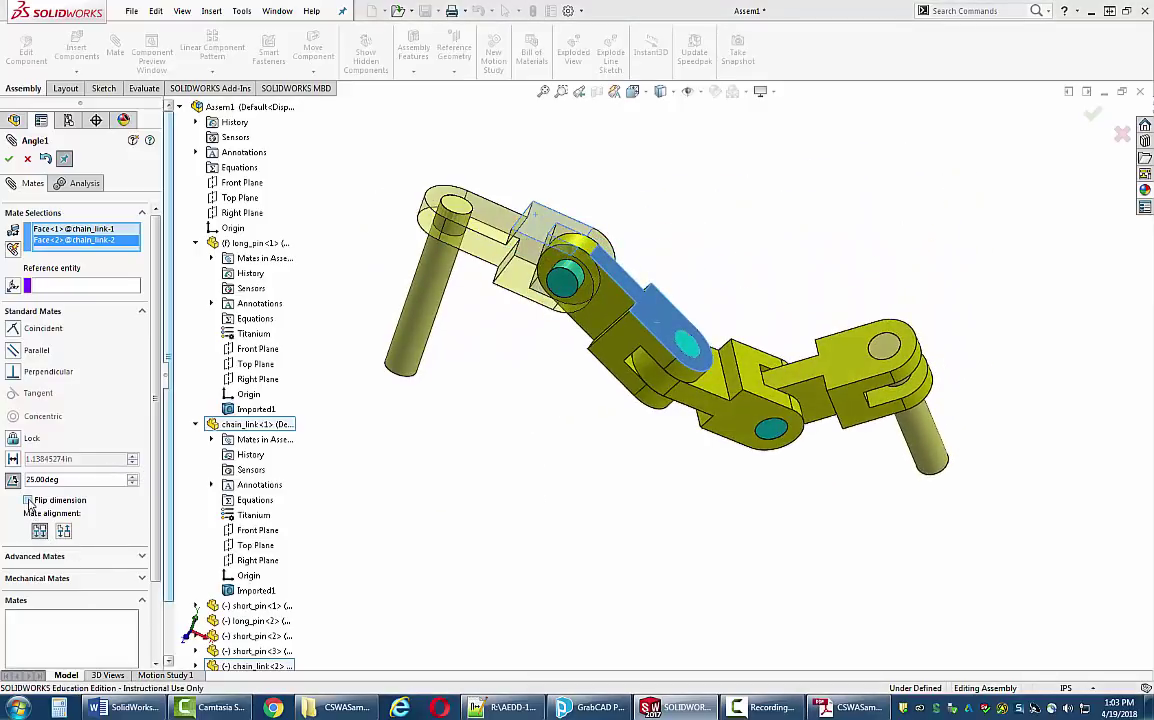
click(9, 158)
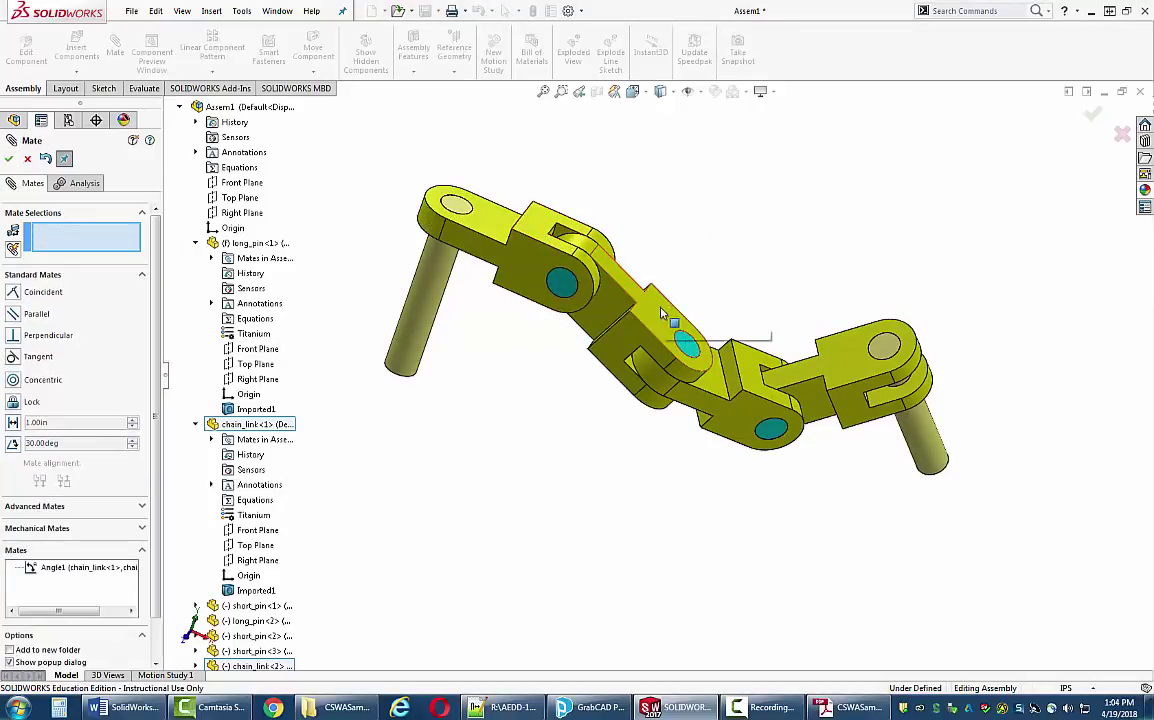
- Add a 125° angle mate between faces of chain_link-3 and chain_link-2
middle_drag(555, 458, 548, 425)
middle_drag(565, 504, 636, 464)
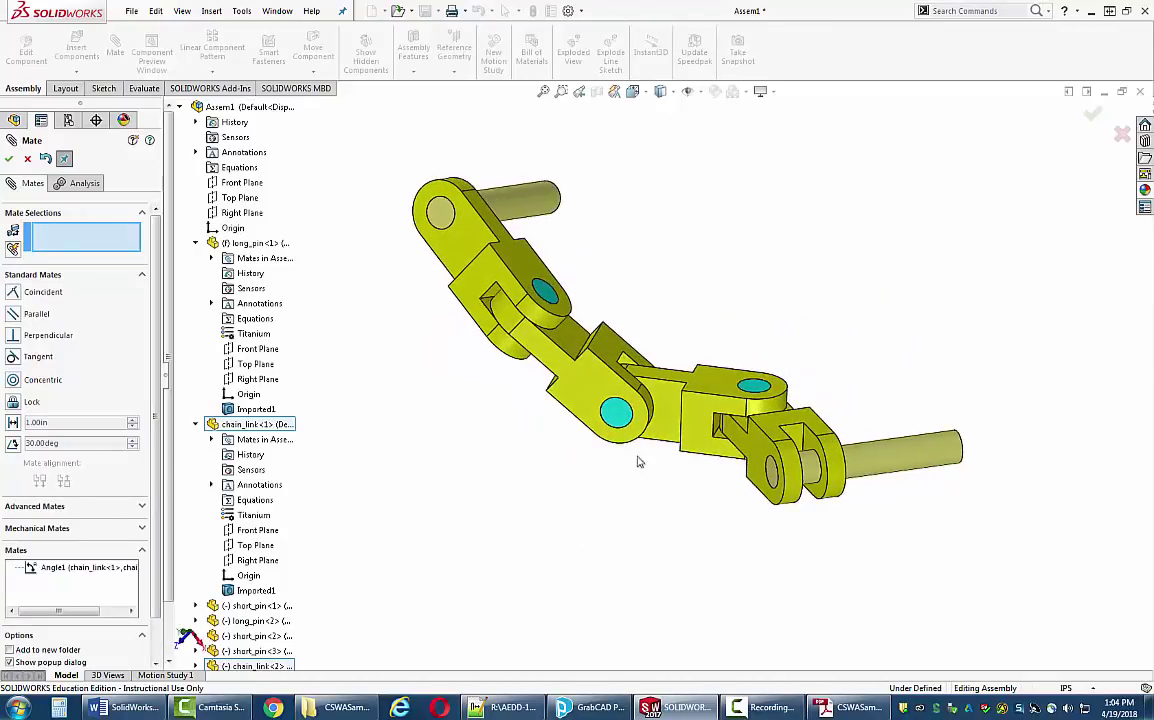
click(627, 367)
click(610, 353)
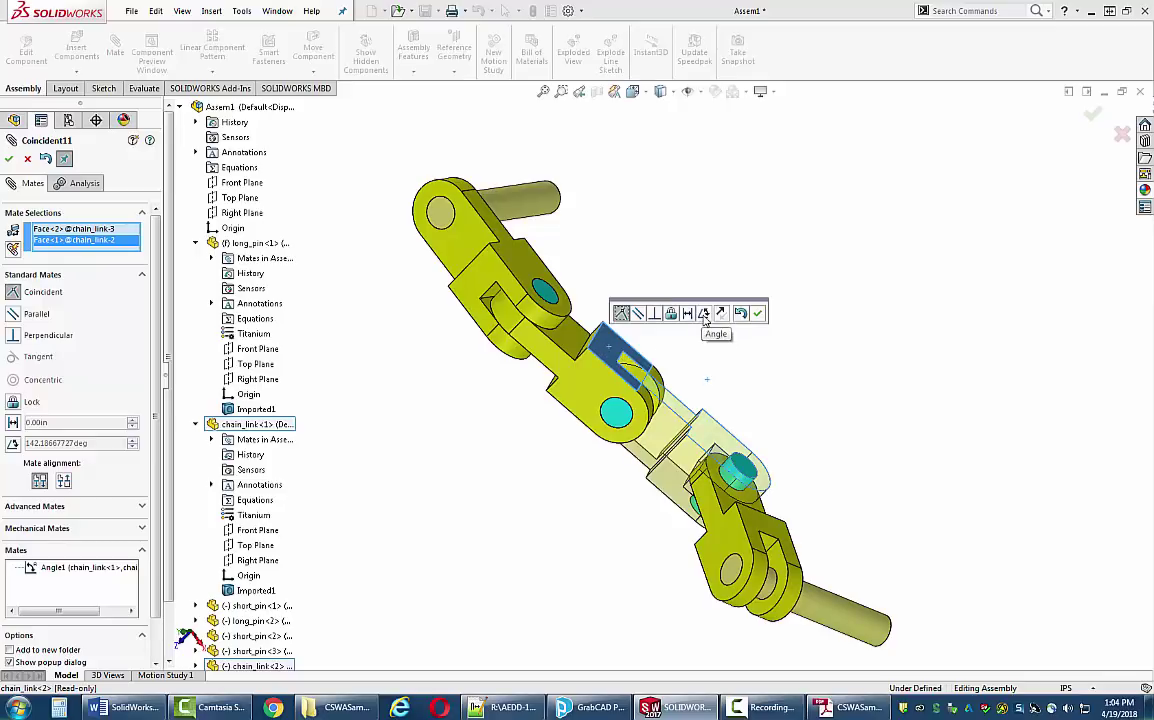
scroll(100, 400, down, 1)
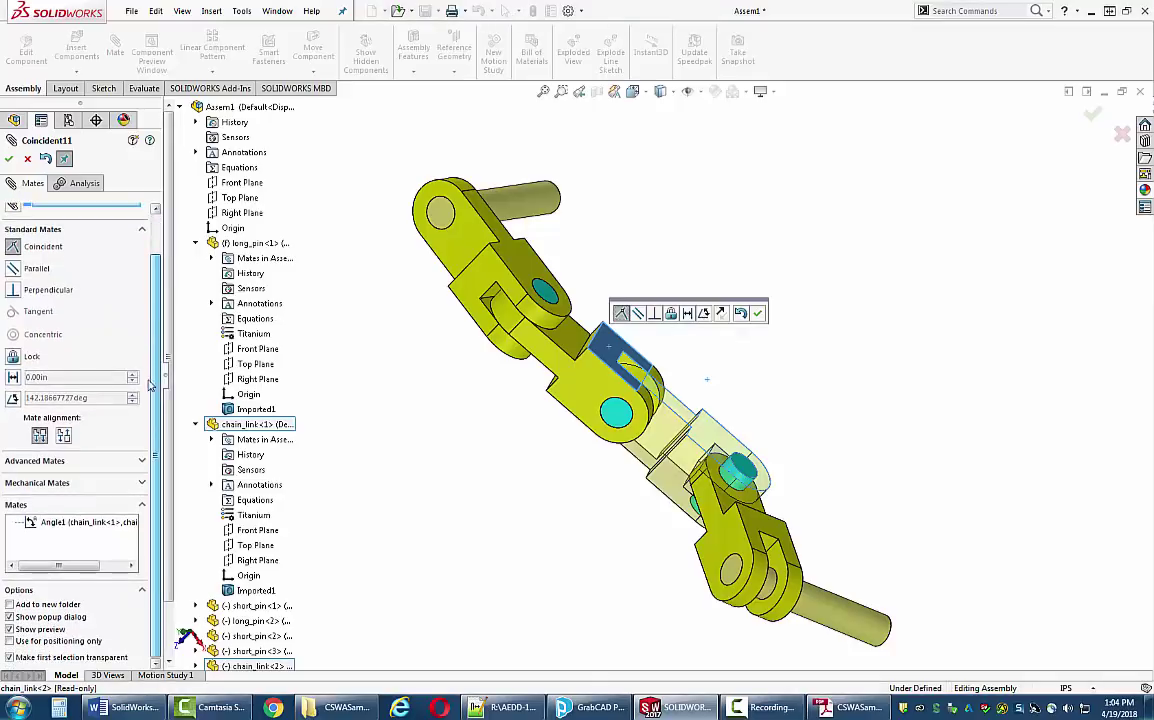
click(141, 461)
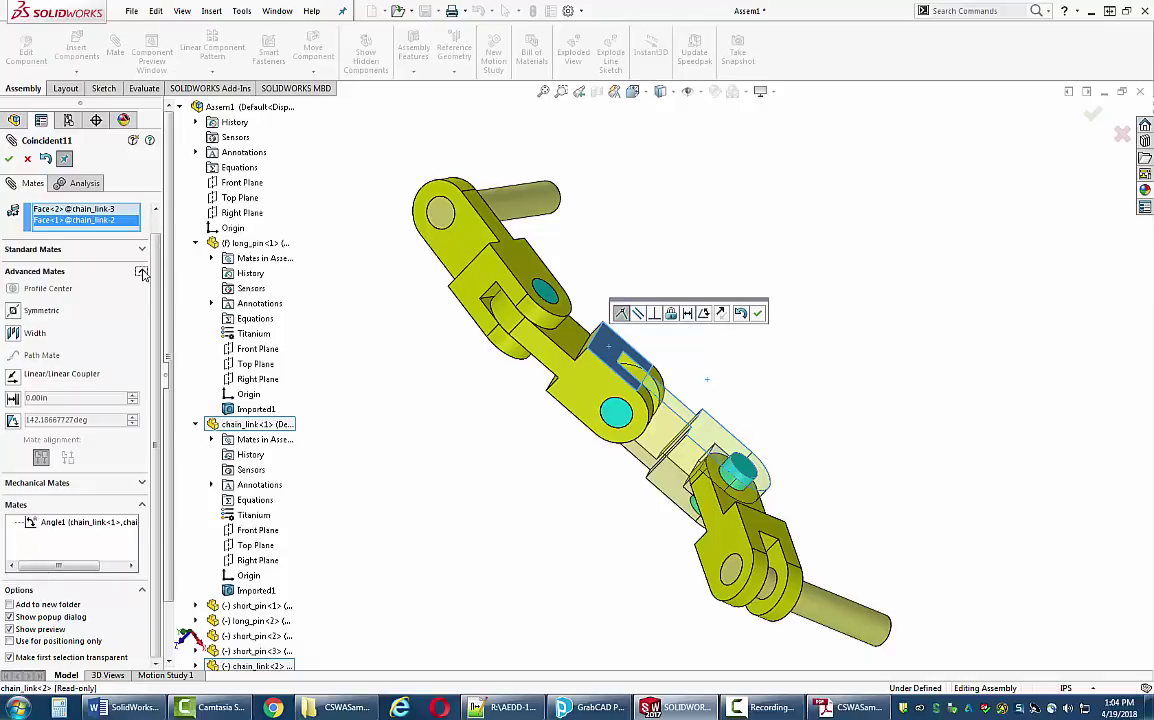
click(142, 273)
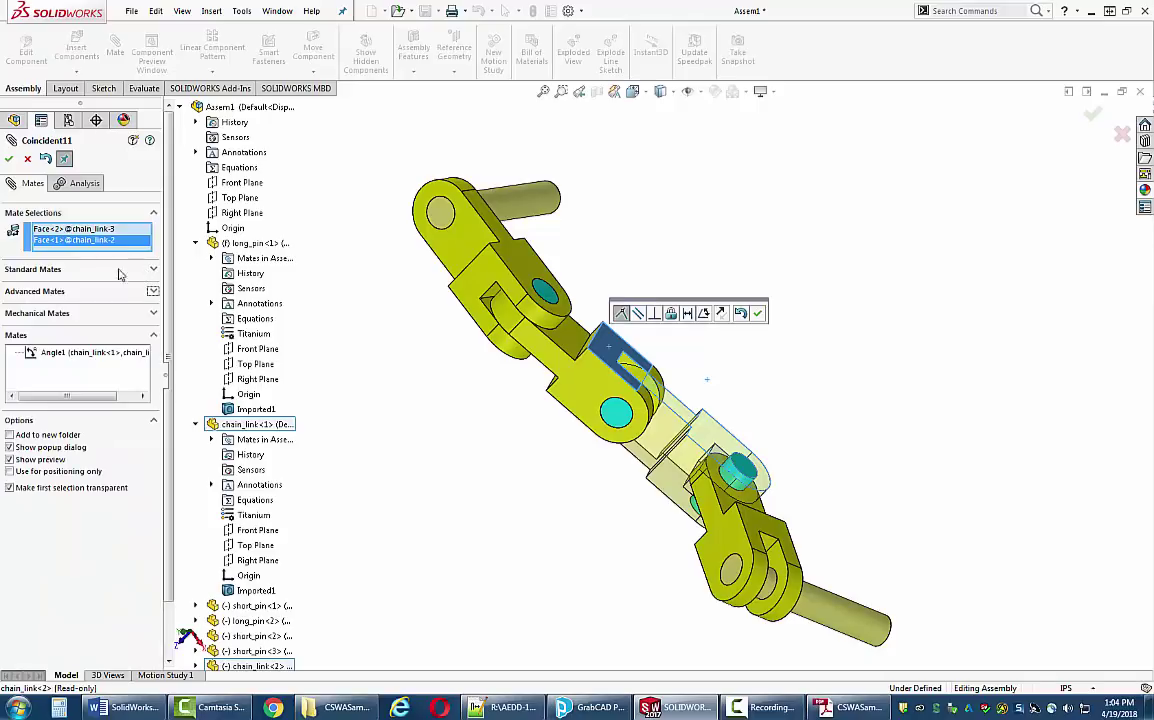
click(152, 270)
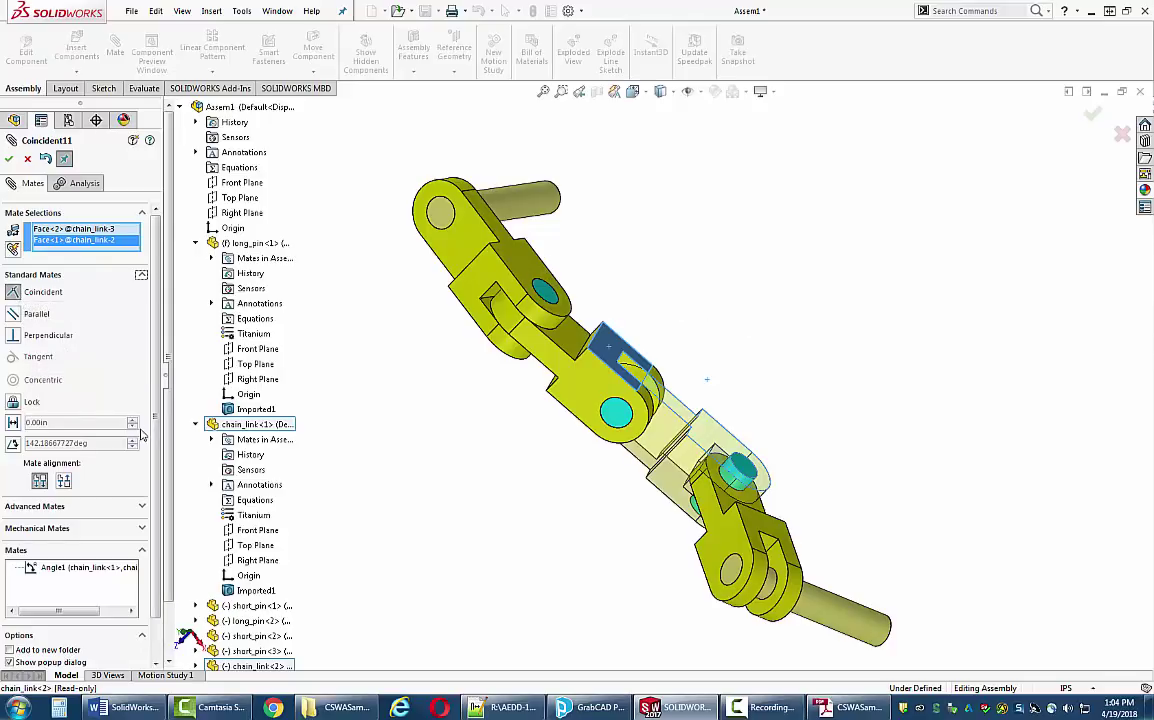
click(69, 444)
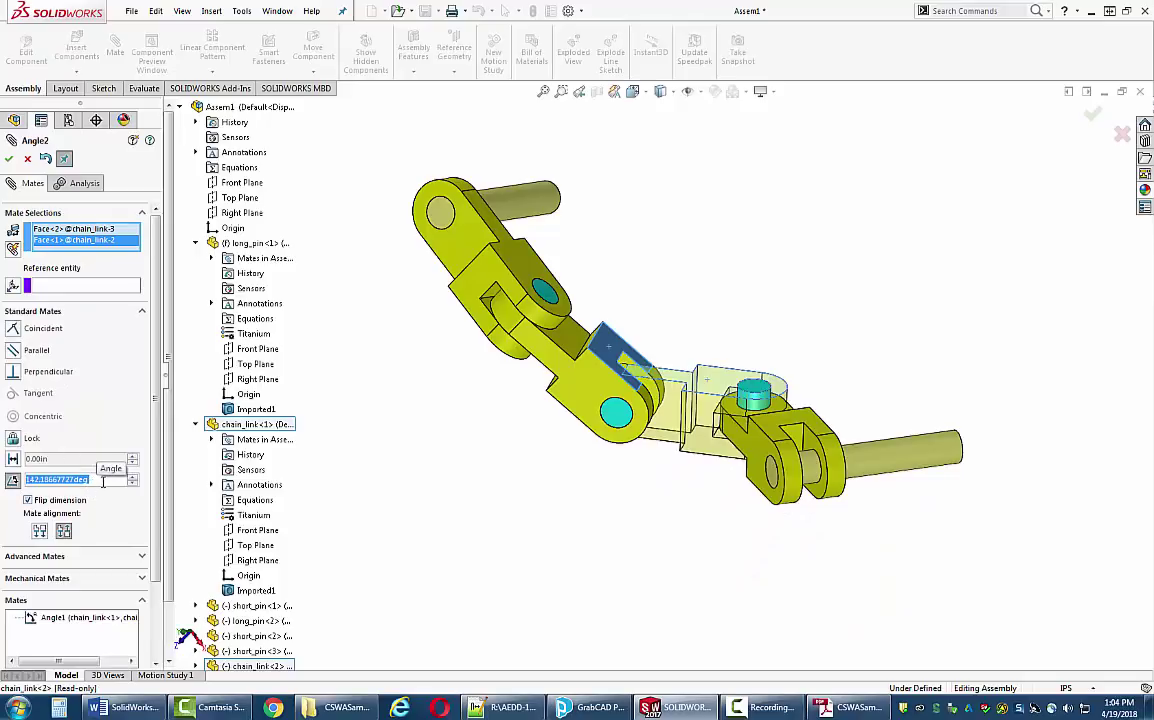
text(125)
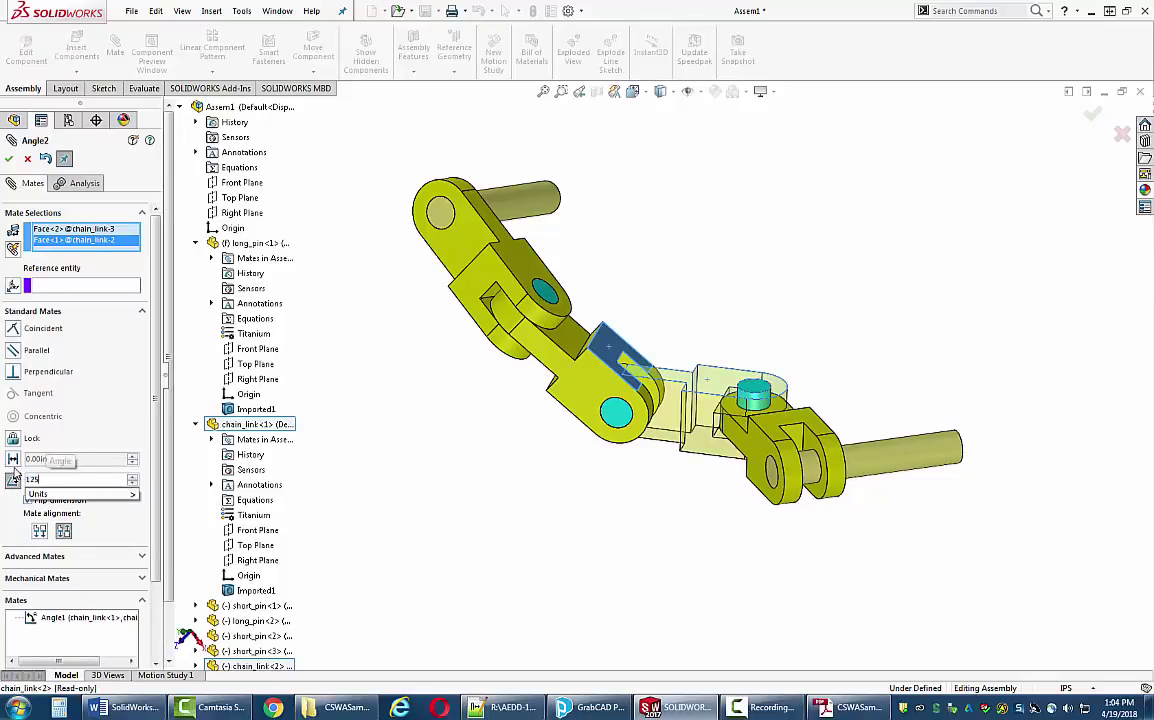
key(Return)
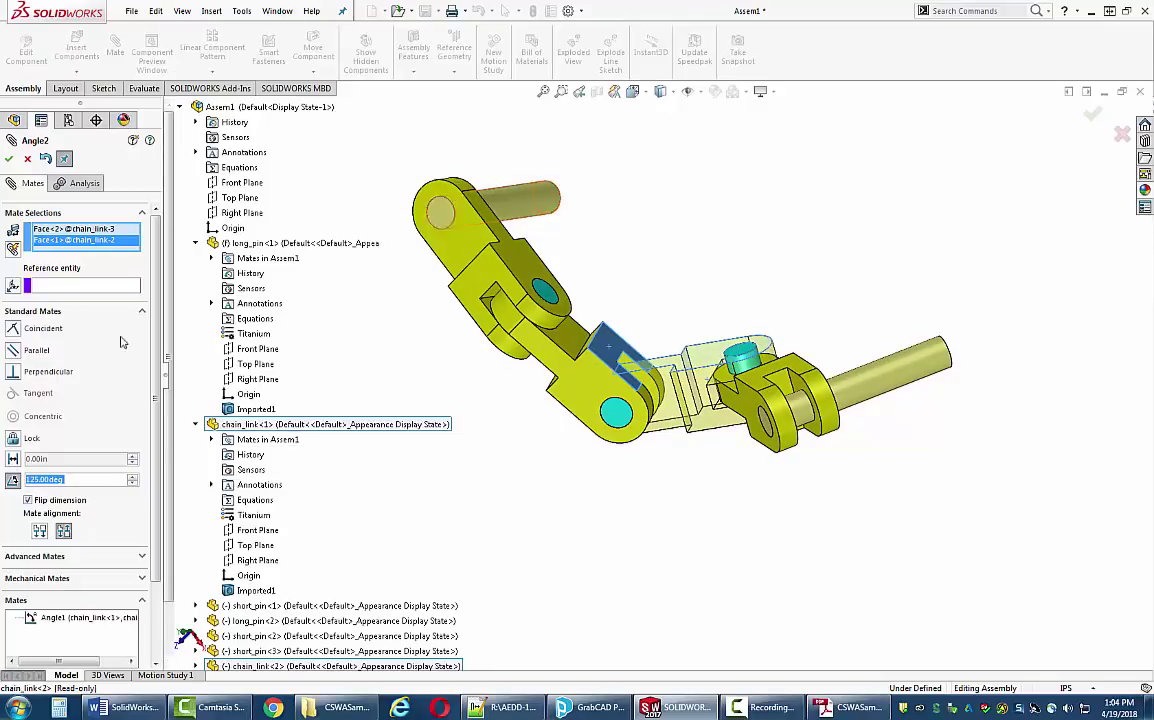
click(8, 158)
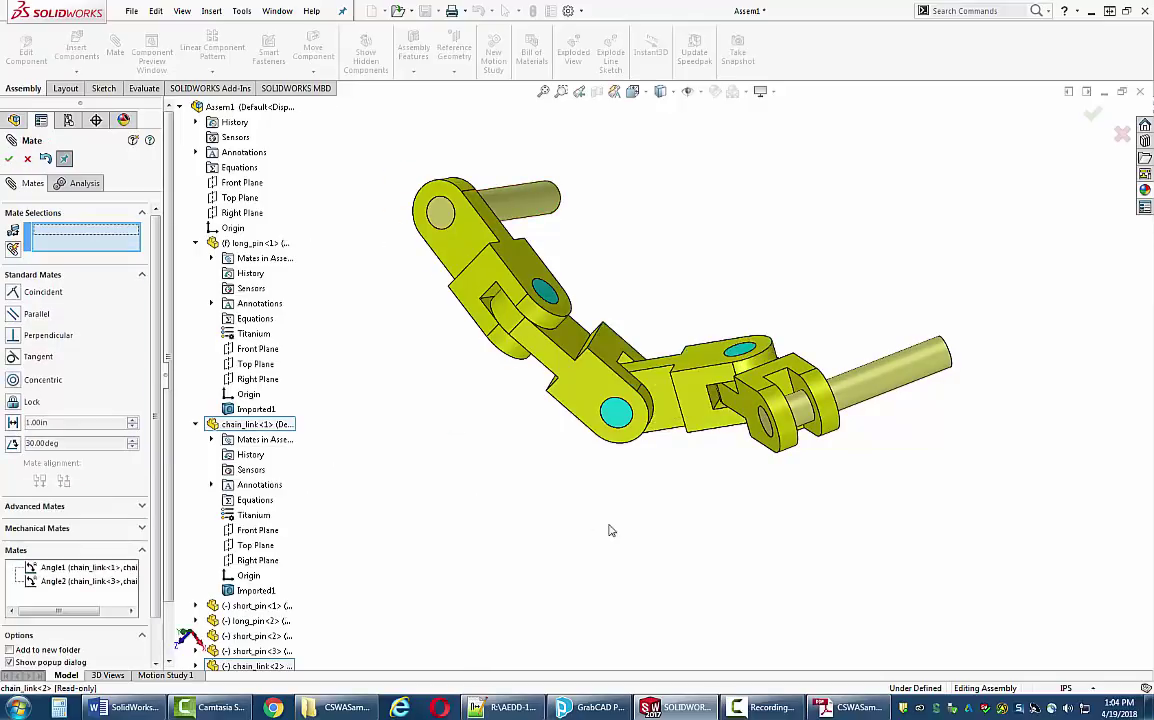
- Add a 130° angle mate between faces of chain_link-4 and chain_link-3, viewed isometrically
middle_drag(612, 530, 580, 303)
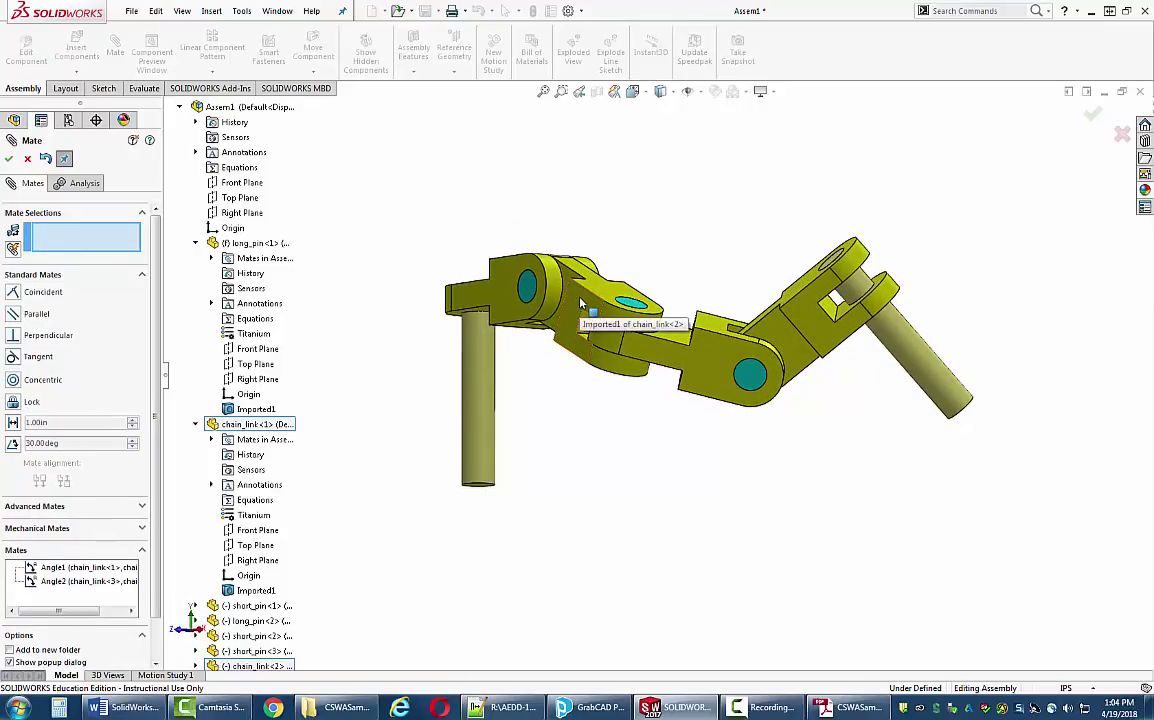
middle_drag(578, 302, 735, 288)
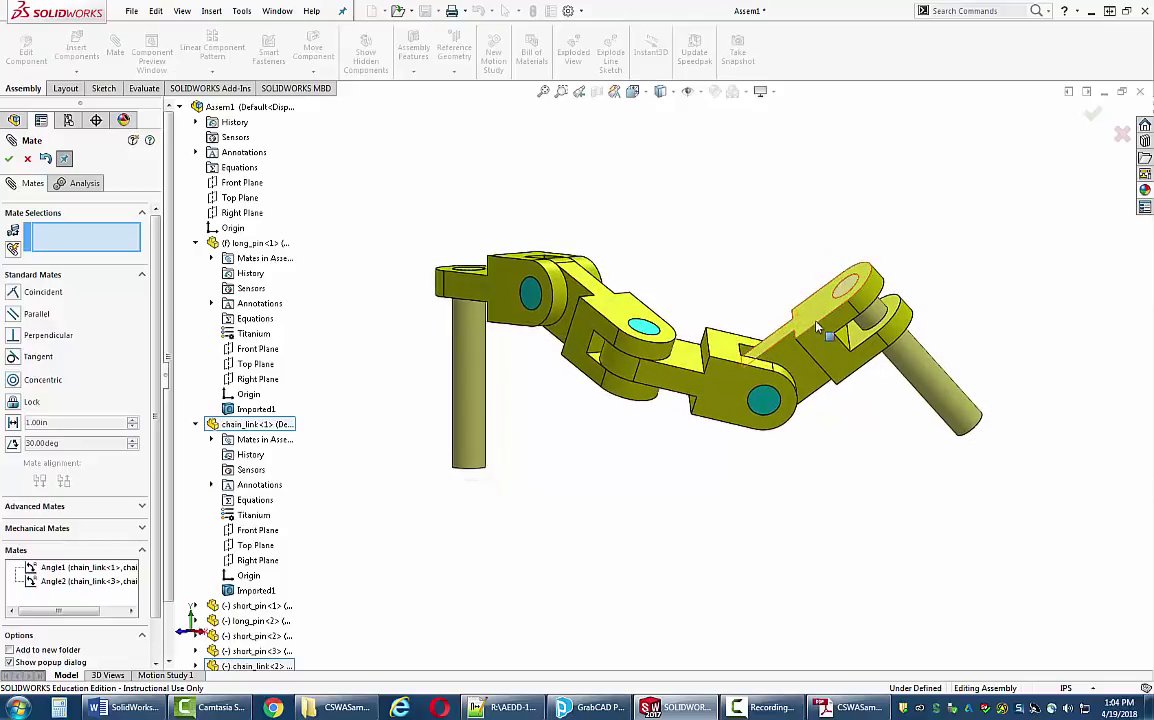
click(818, 320)
click(742, 343)
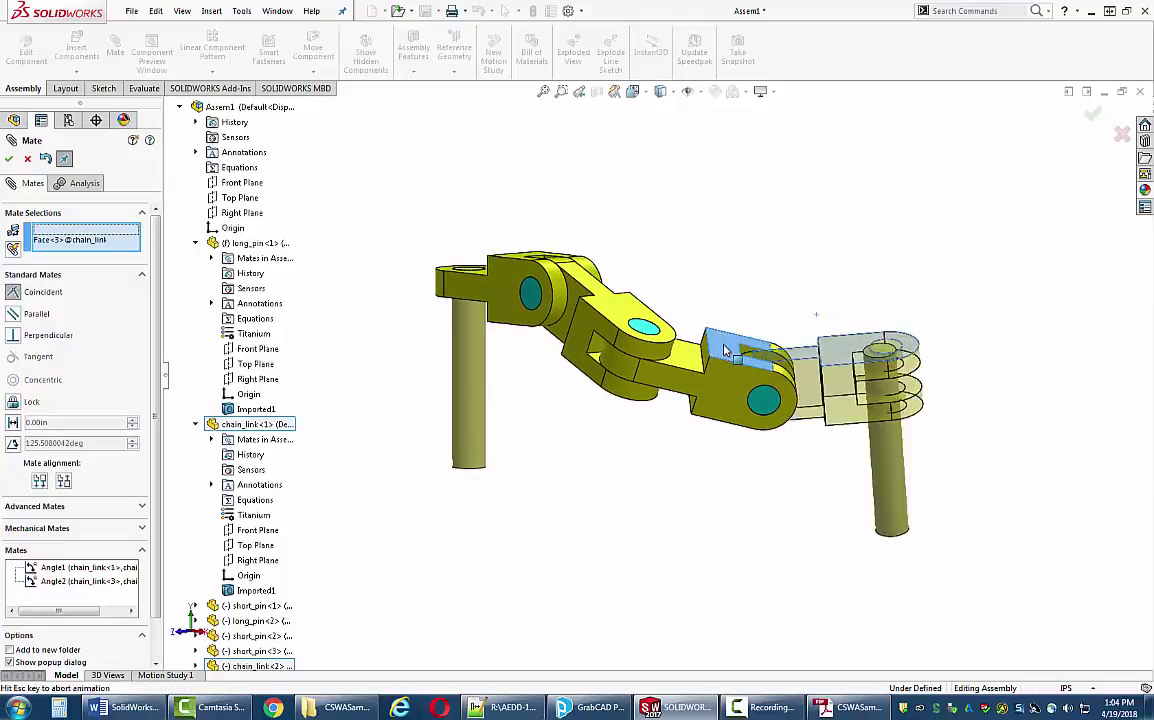
click(824, 312)
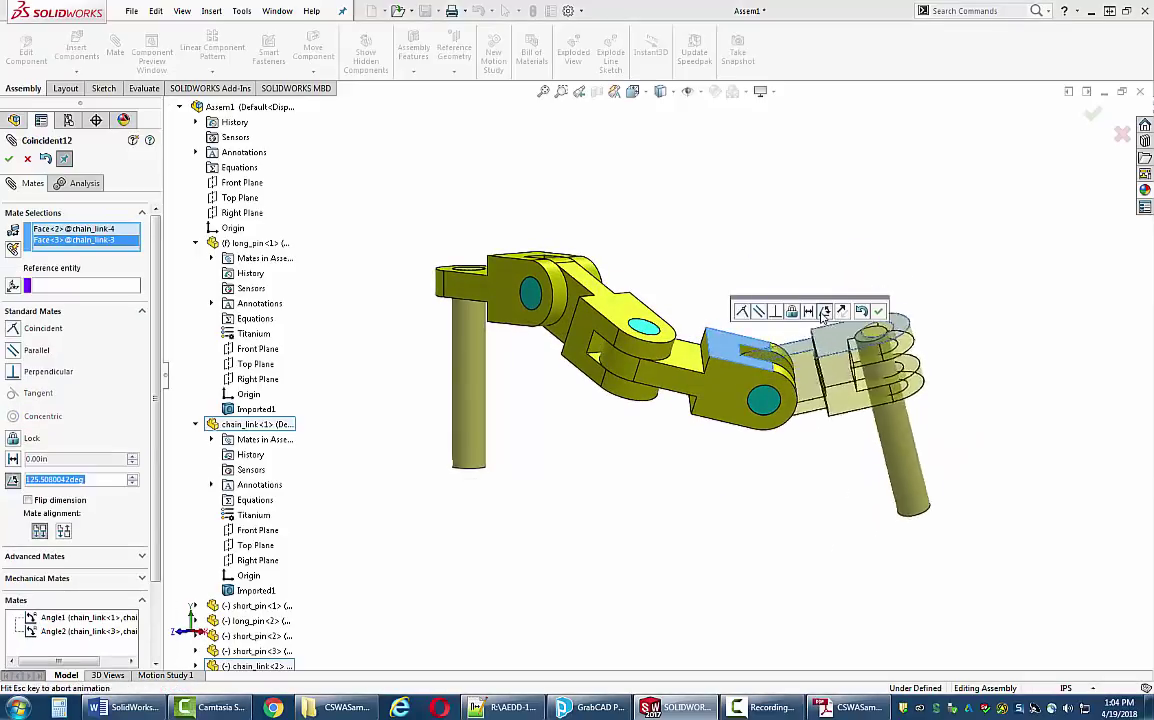
text(130)
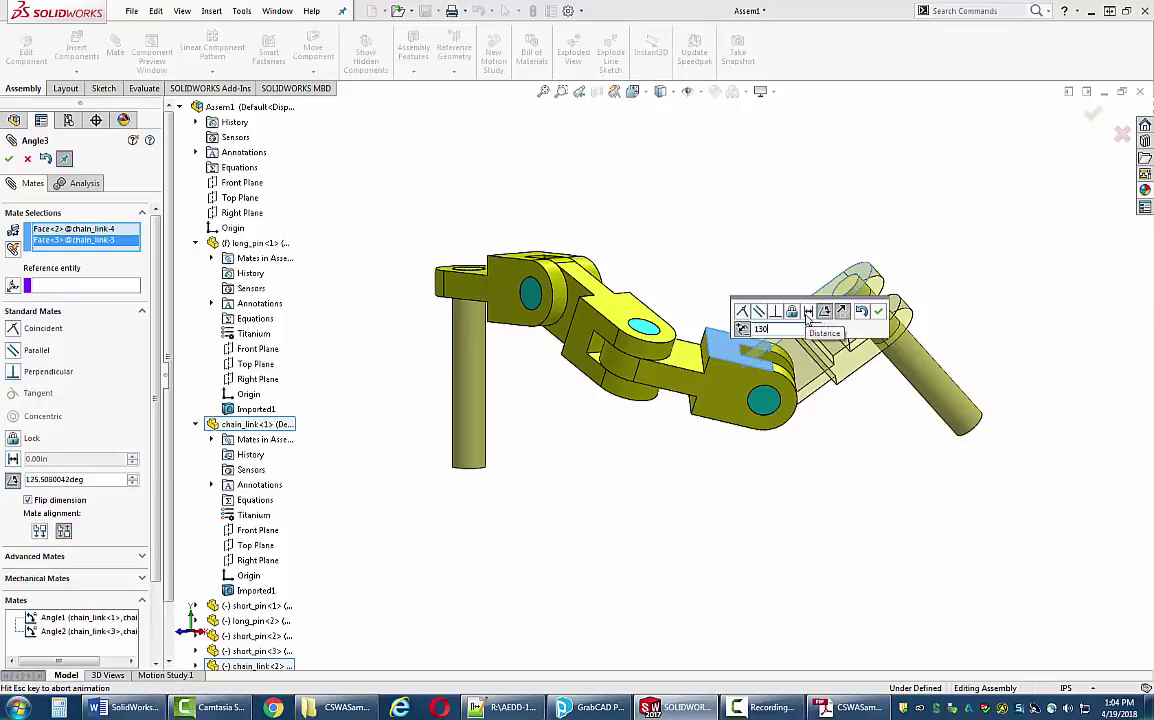
key(Return)
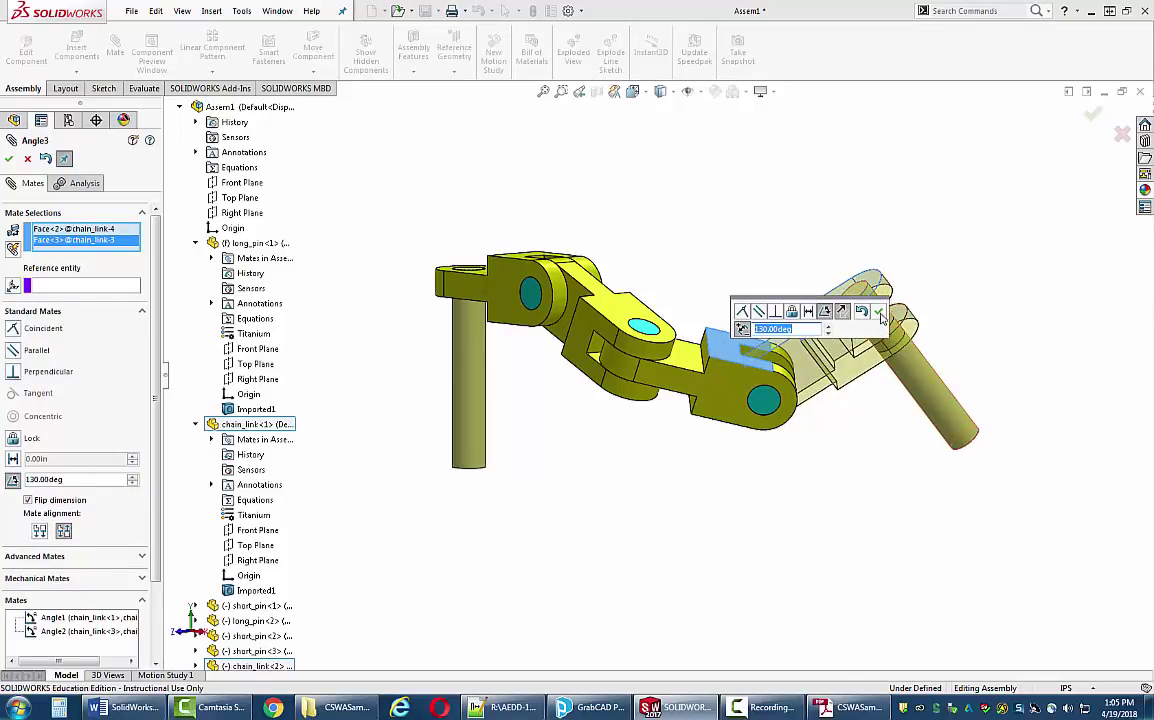
click(878, 311)
key(ctrl+7)
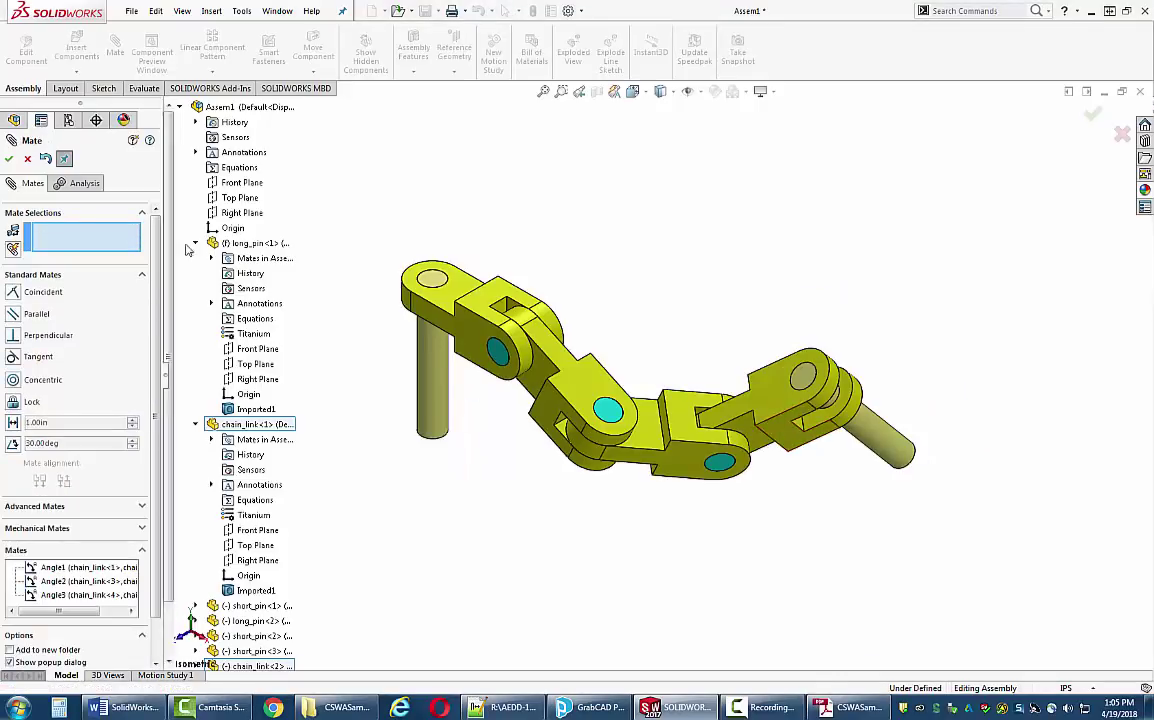
- Review Assem1's IPS mass properties: 74.56 lb, centre of mass 13.73, -3.48, -3.60 in
click(9, 158)
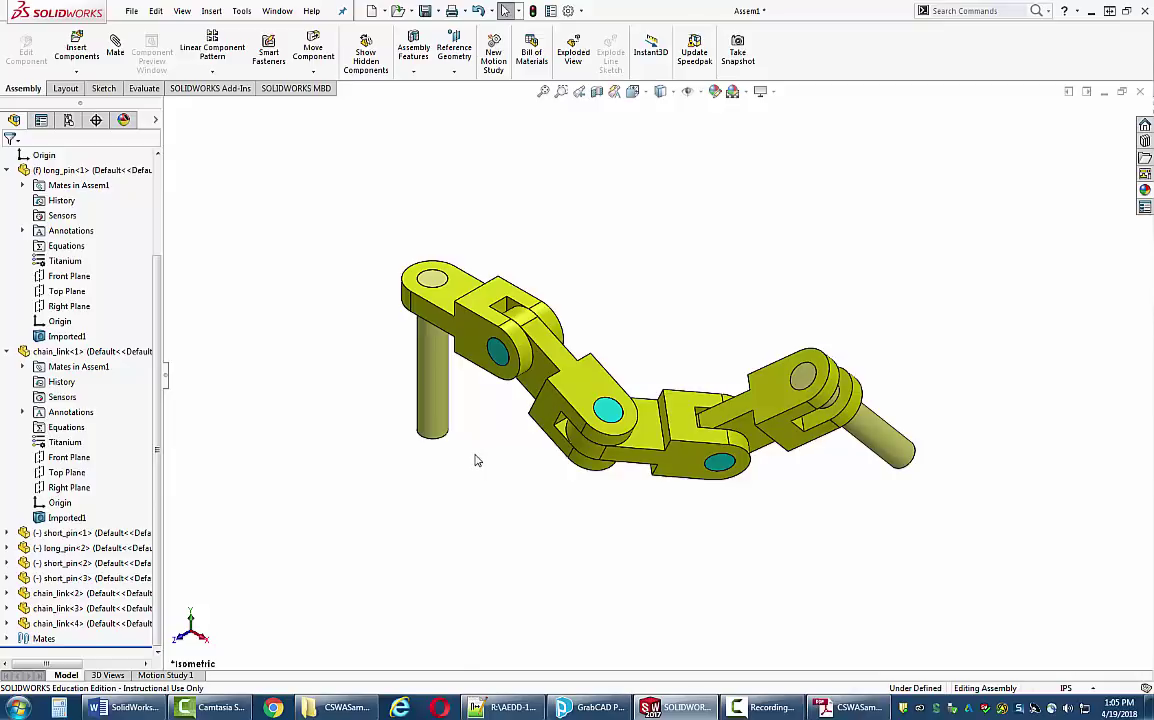
key(space)
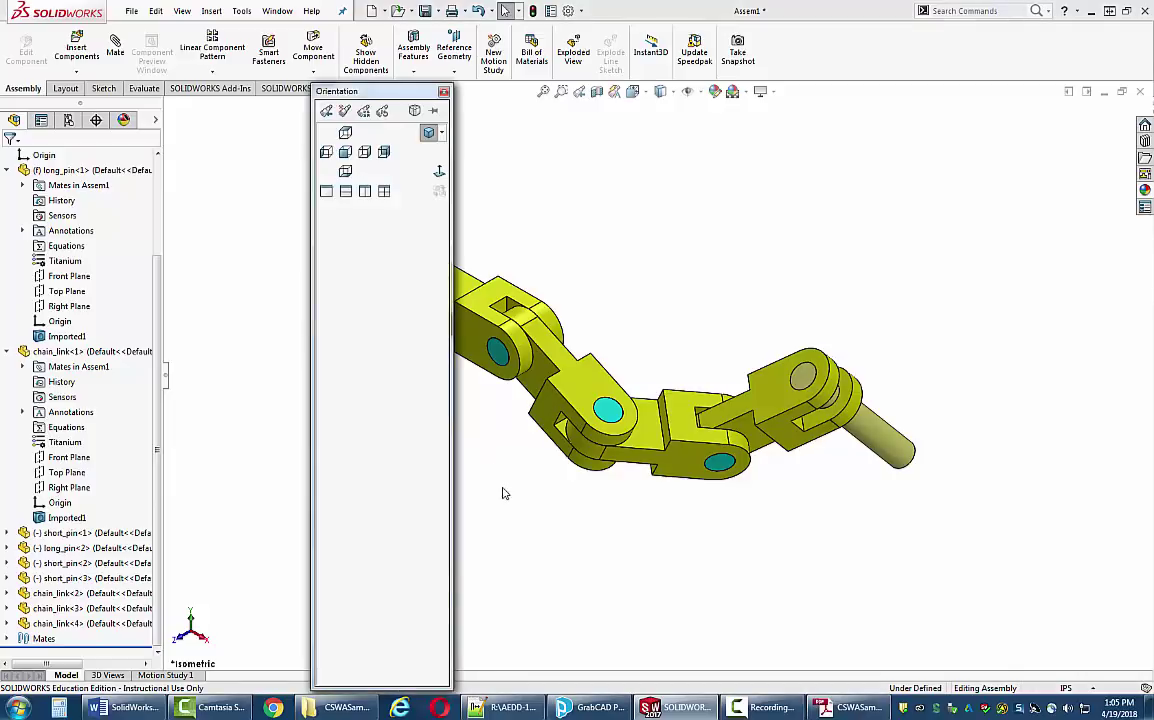
click(443, 91)
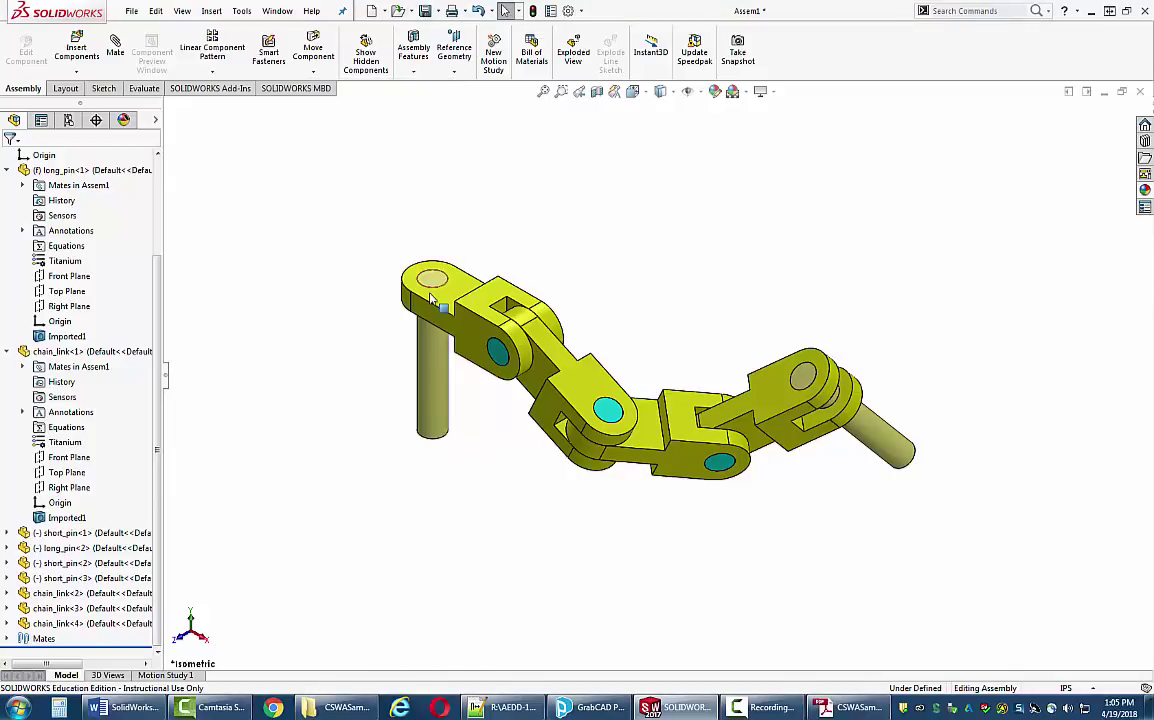
key(ctrl+m)
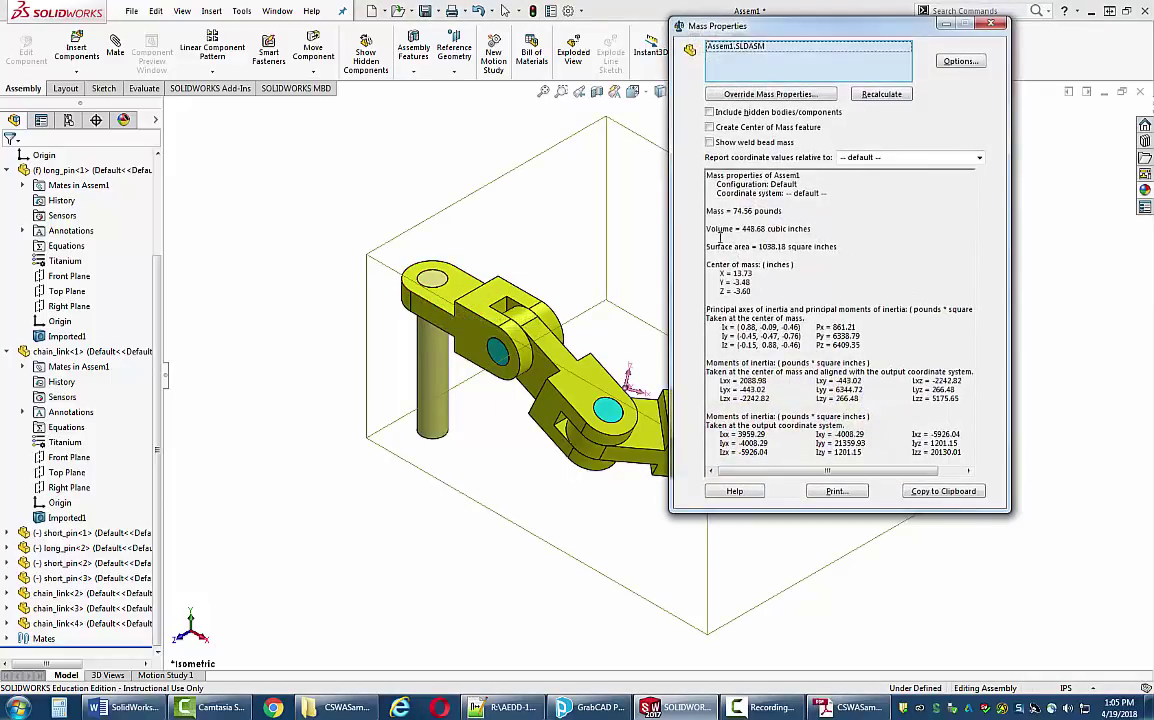
click(144, 88)
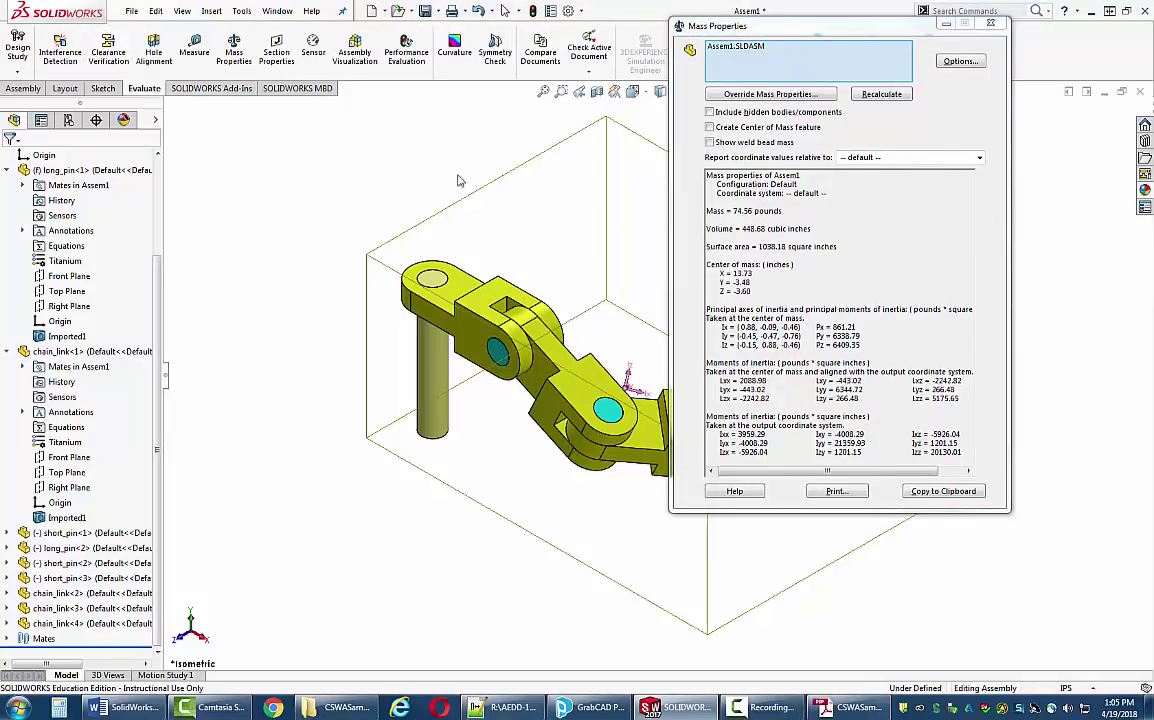
key(Escape)
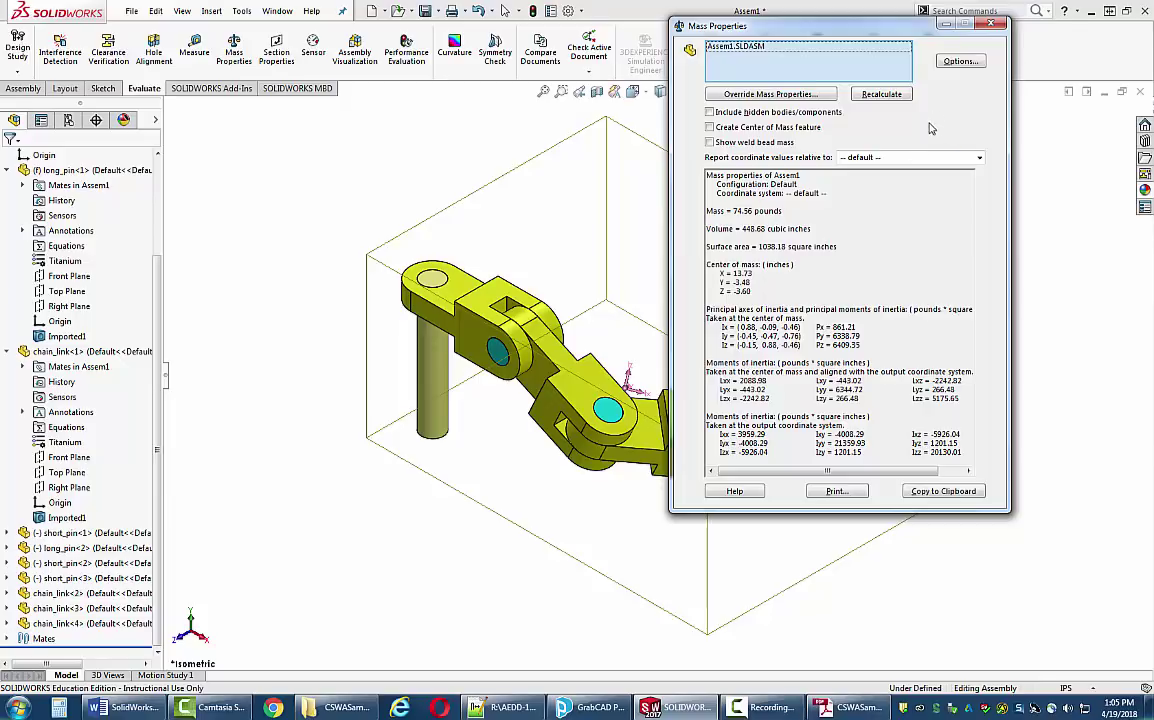
click(990, 26)
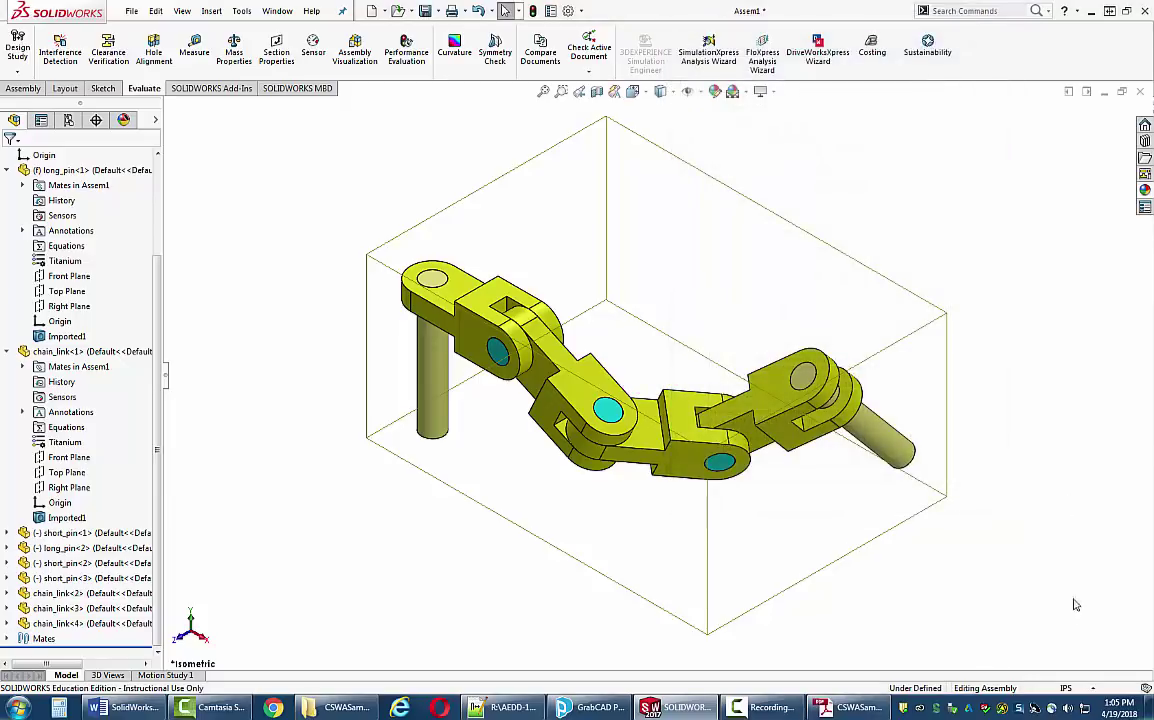
- Switch units to MMGS and read mass 33821.70 g, centre of mass 348.66, -88.48, -91.40
click(1093, 690)
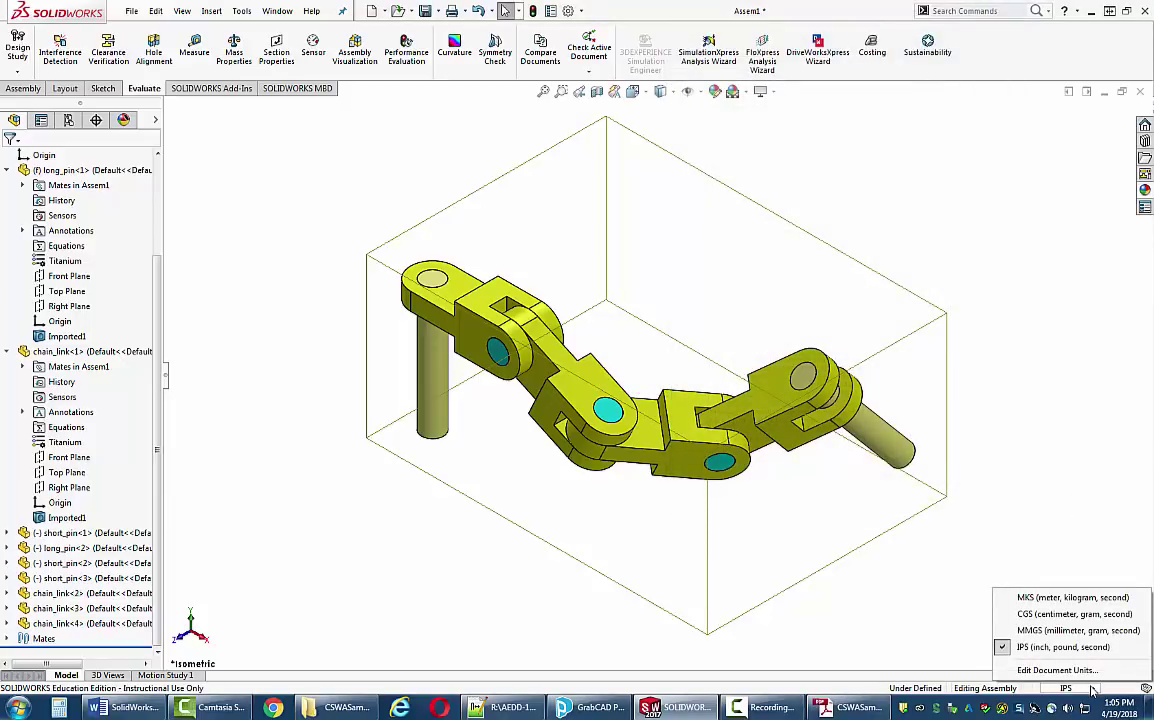
click(1075, 630)
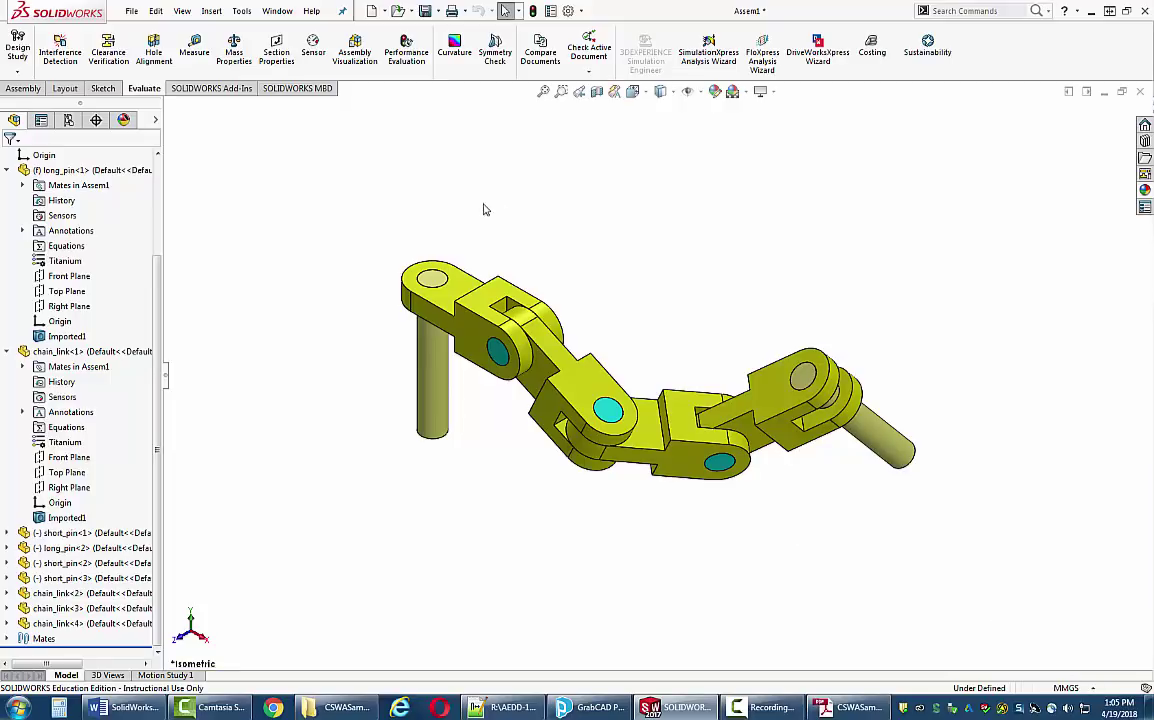
key(ctrl+m)
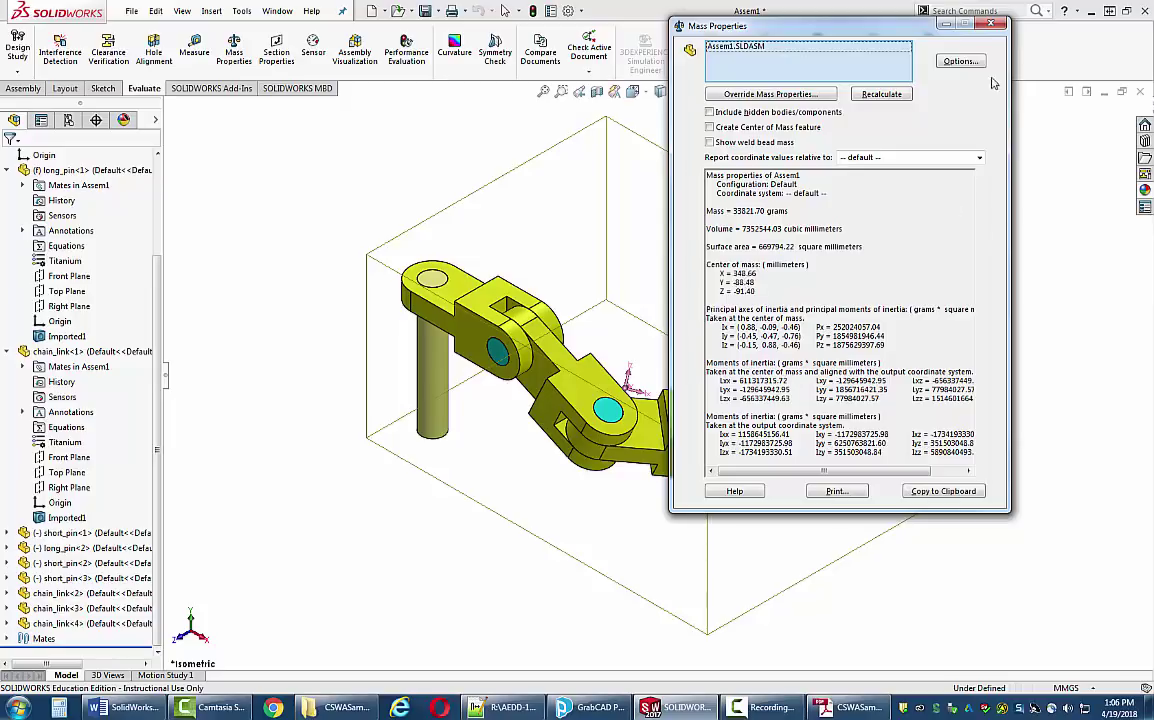
click(990, 23)
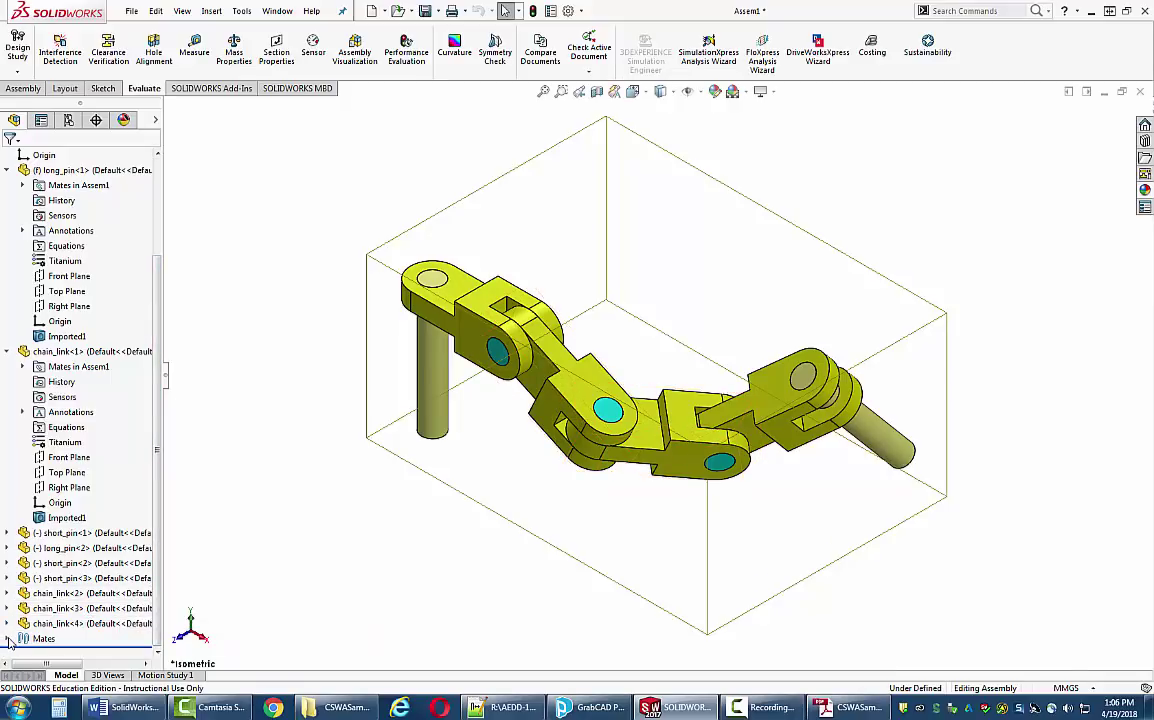
- Edit the Angle1 mate from 25° to 30°
click(7, 639)
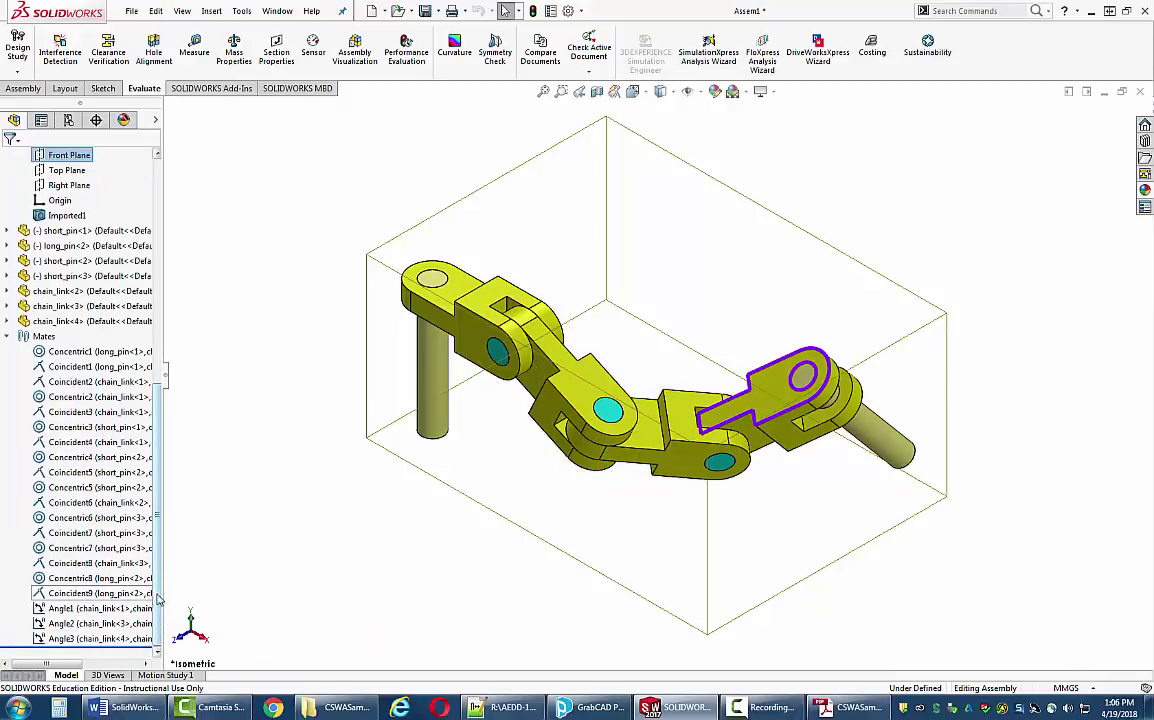
right_click(57, 614)
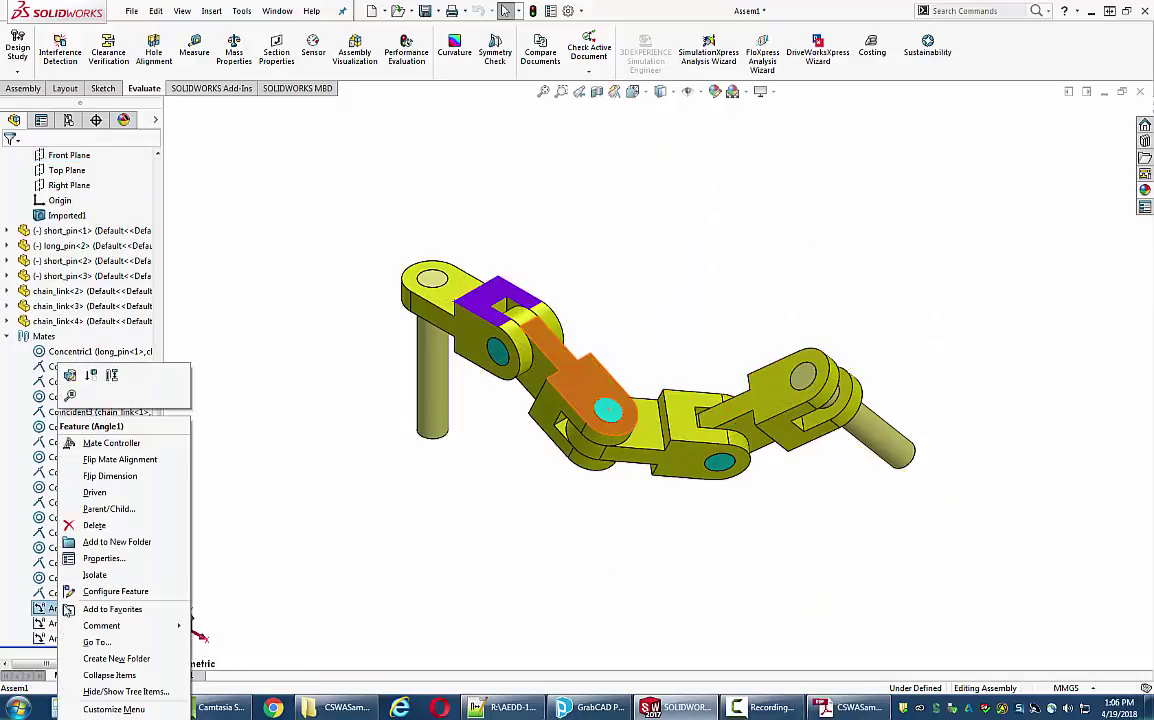
click(180, 519)
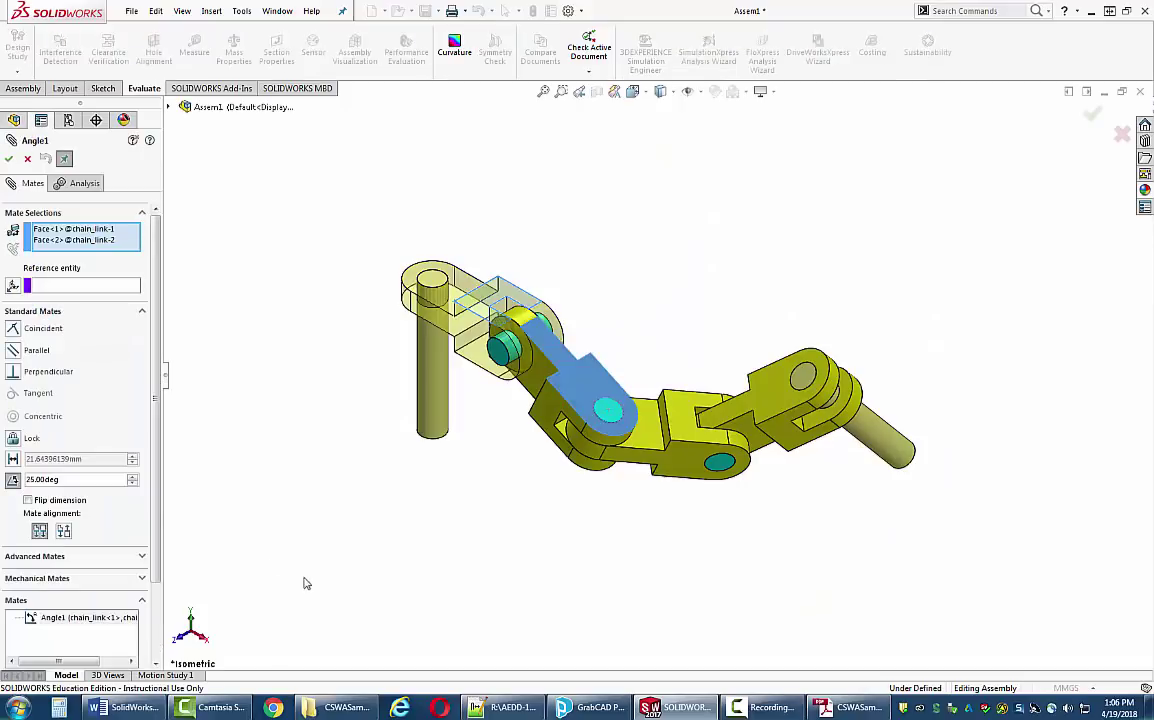
double_click(76, 480)
text(30)
key(Return)
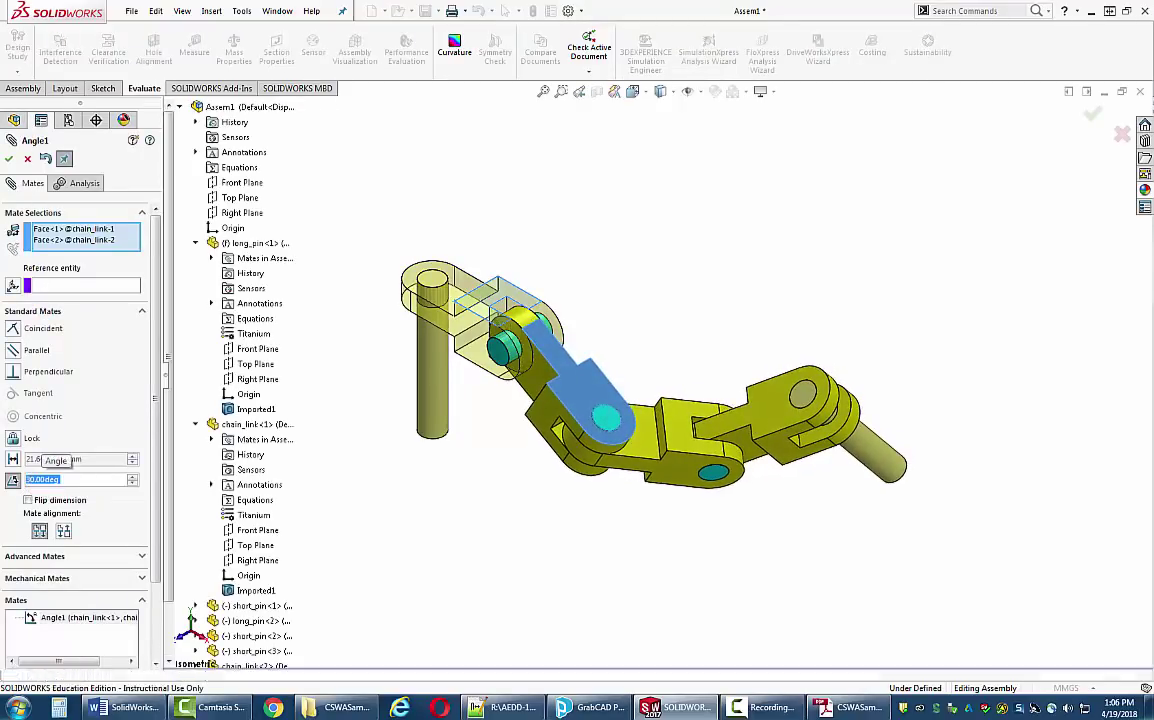
click(8, 158)
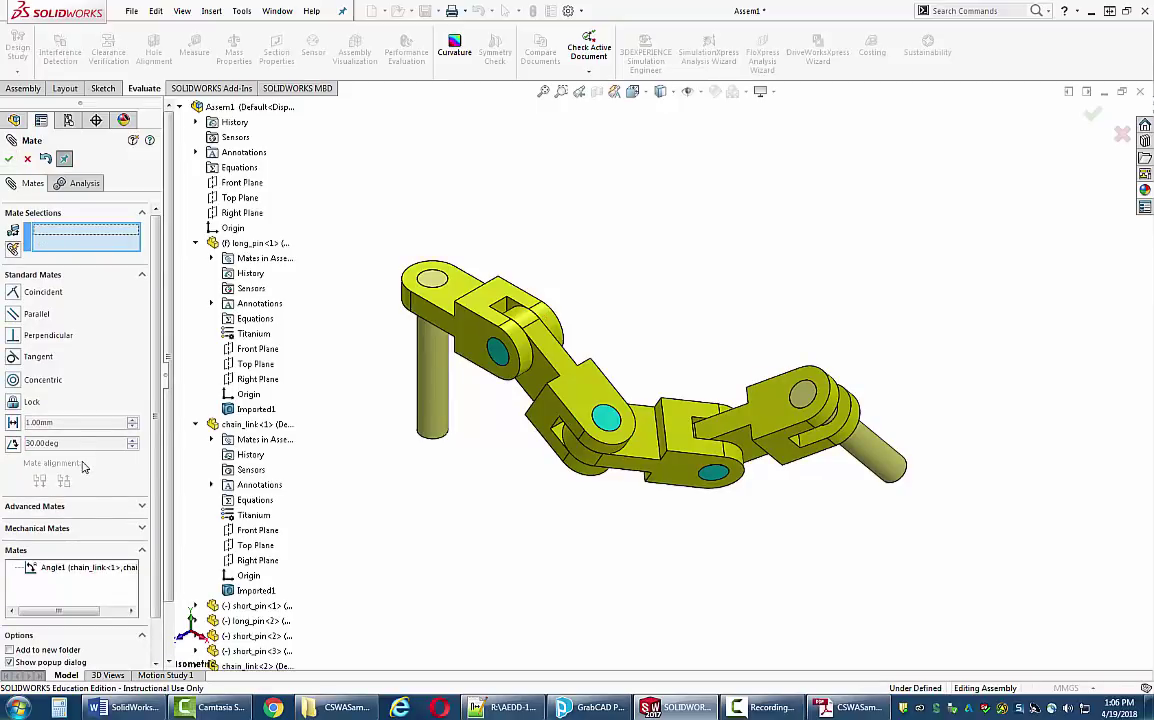
click(8, 158)
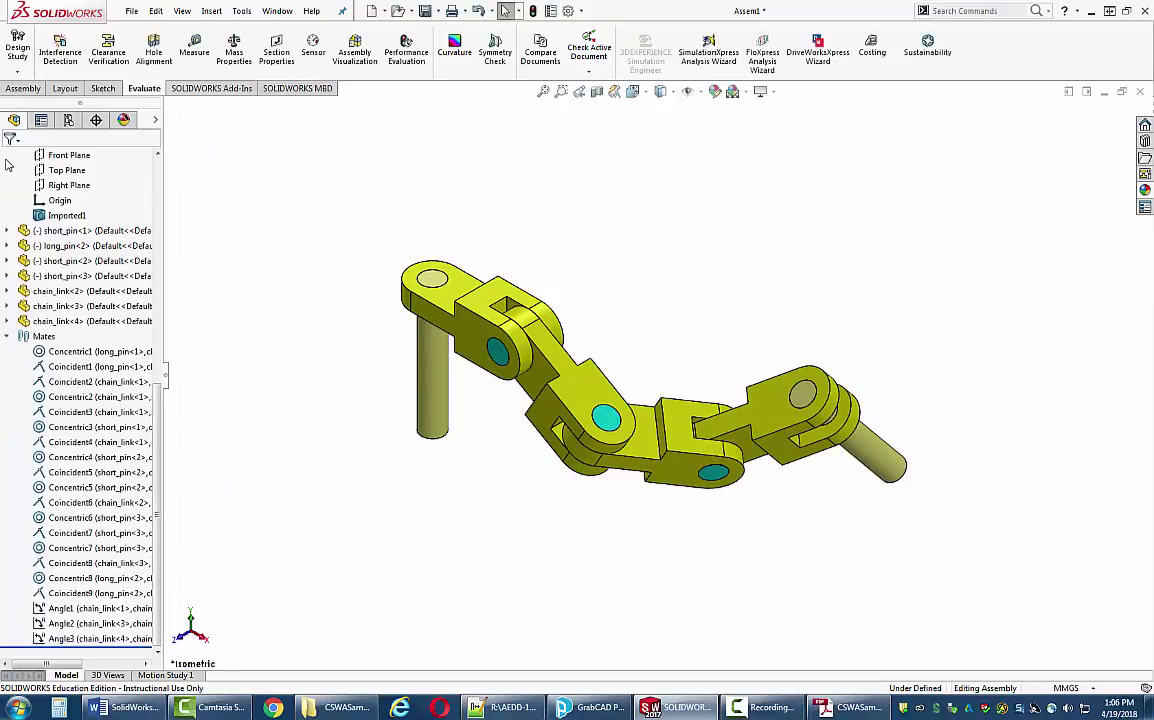
- Edit the Angle2 mate from 125° to 115°
right_click(62, 623)
click(75, 375)
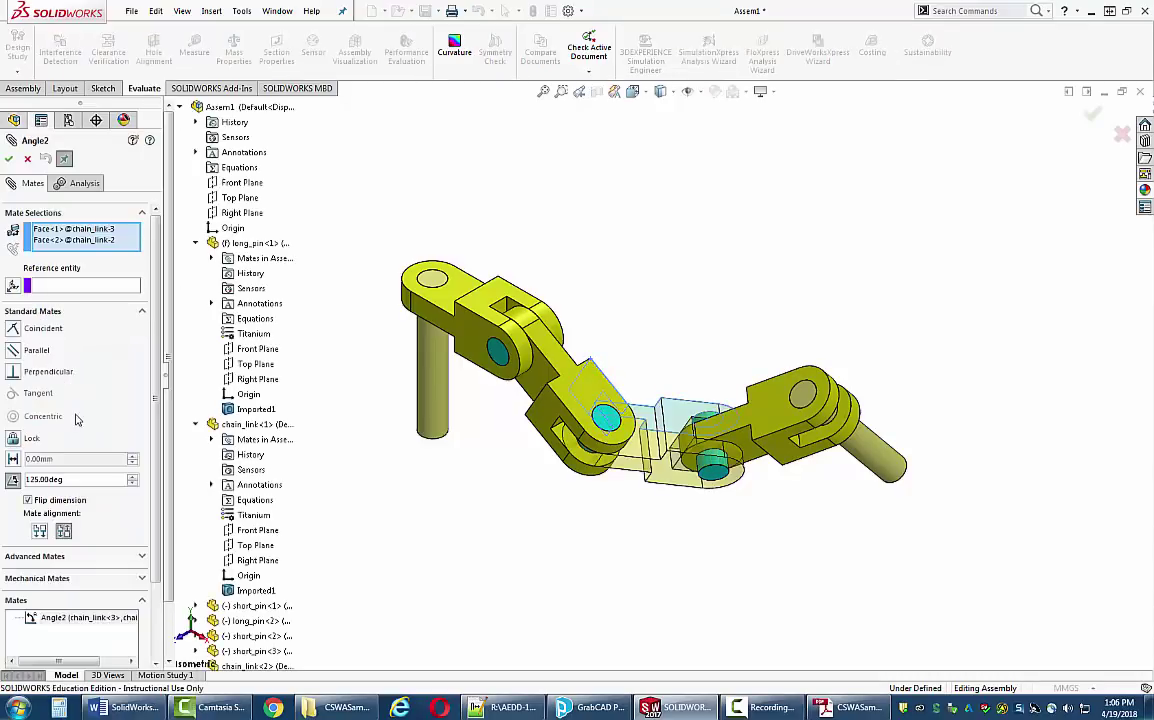
double_click(60, 479)
text(115)
key(Return)
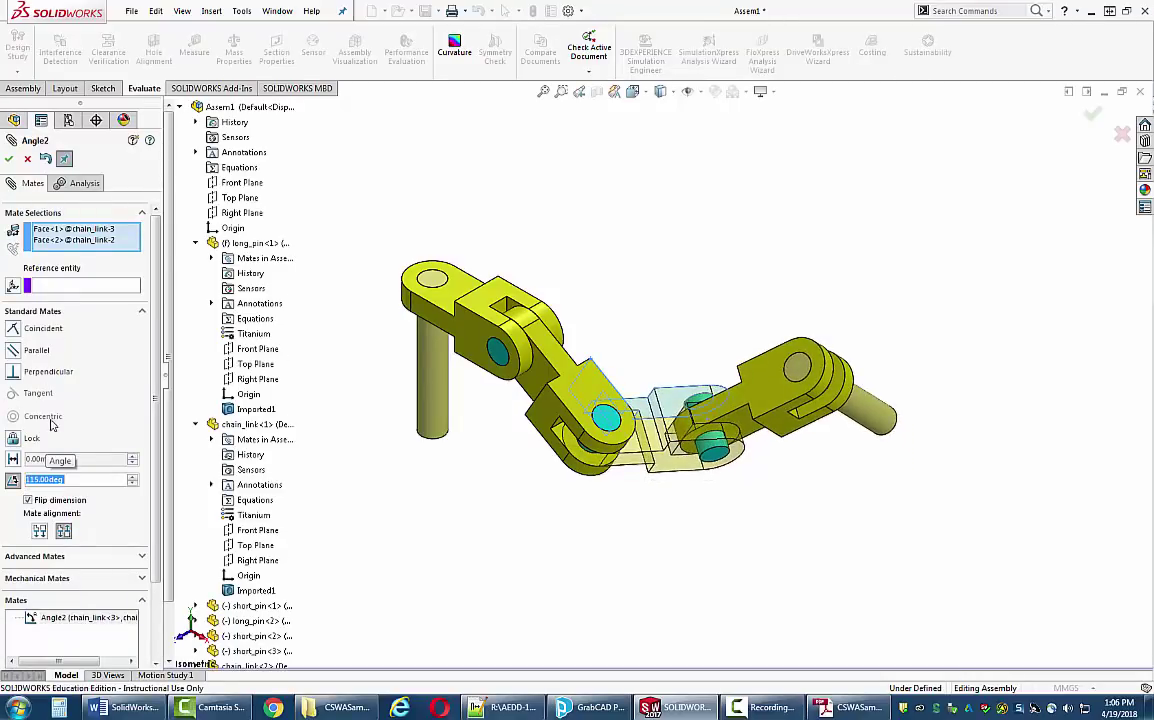
click(9, 158)
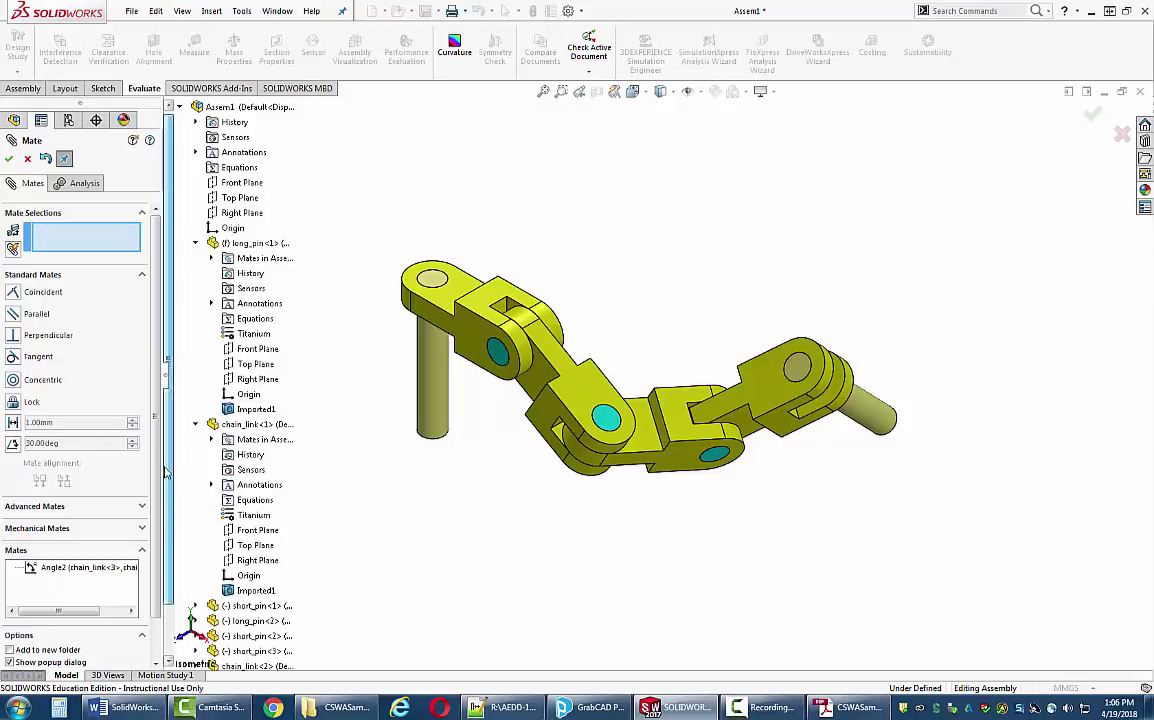
scroll(166, 472, down, 3)
click(9, 158)
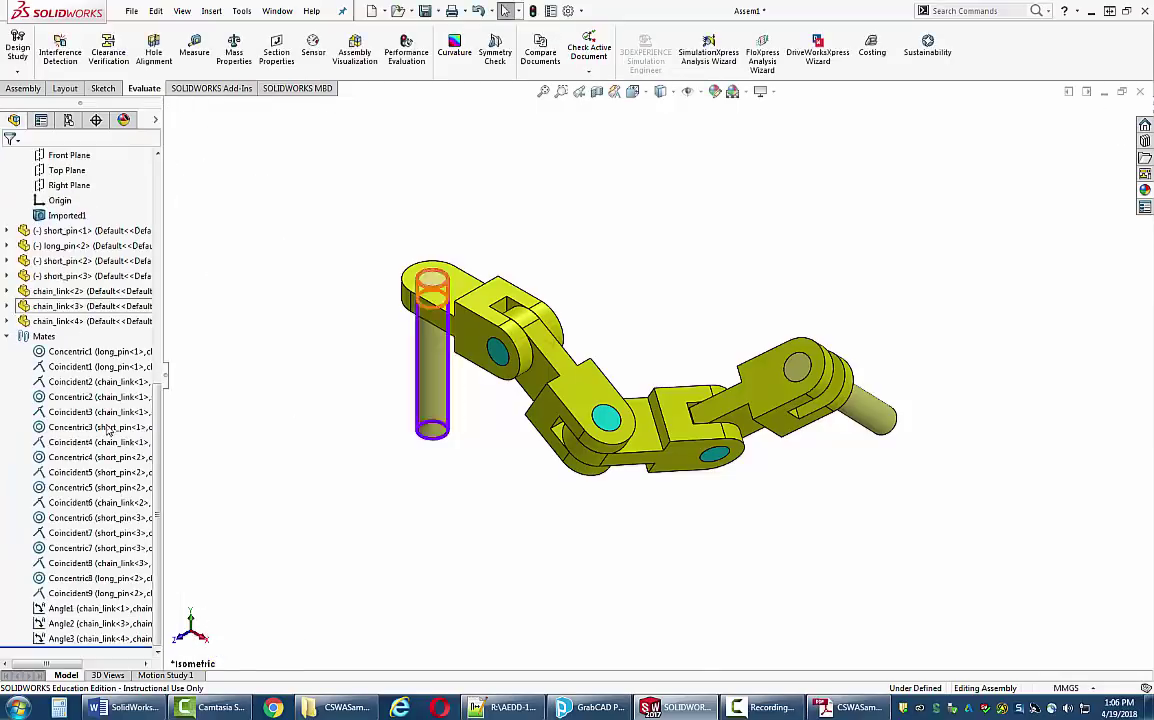
- Edit the Angle3 mate from 130° to 135°
right_click(55, 638)
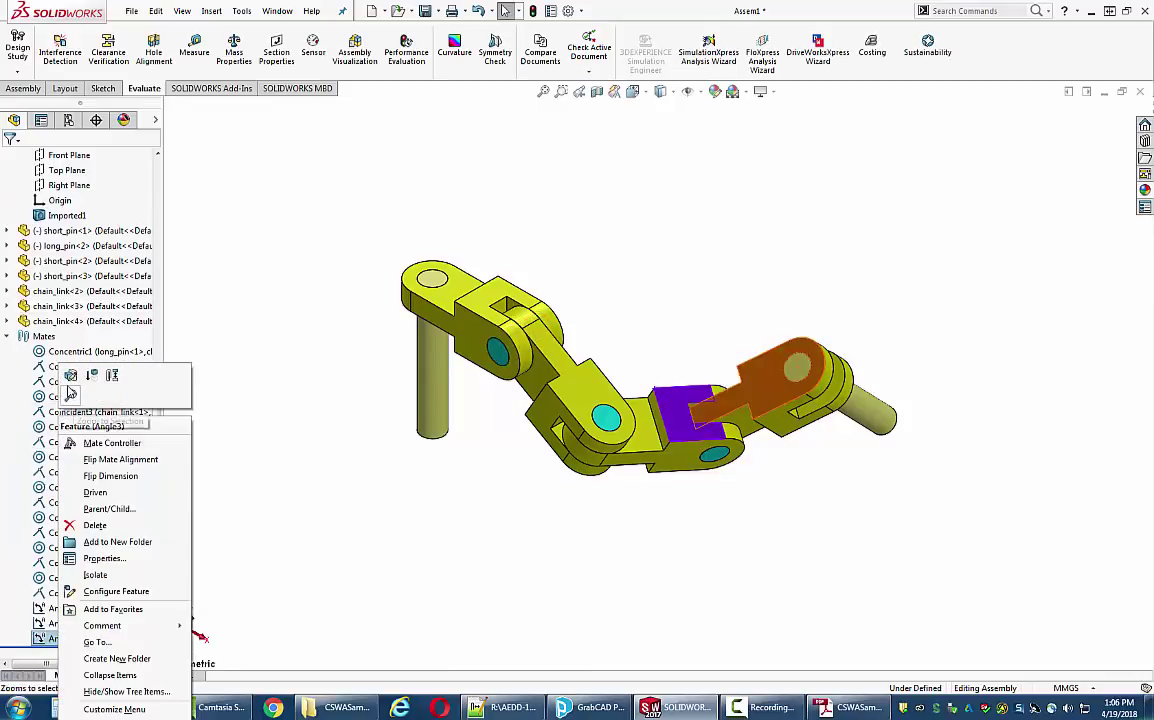
click(70, 393)
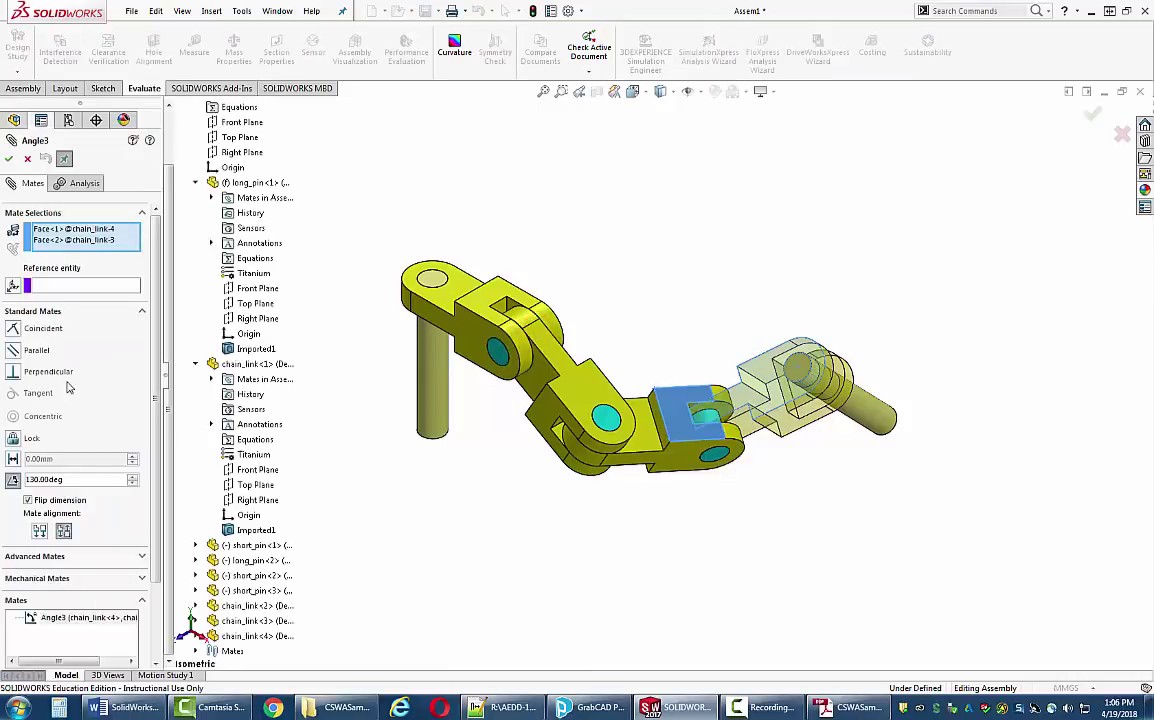
double_click(76, 480)
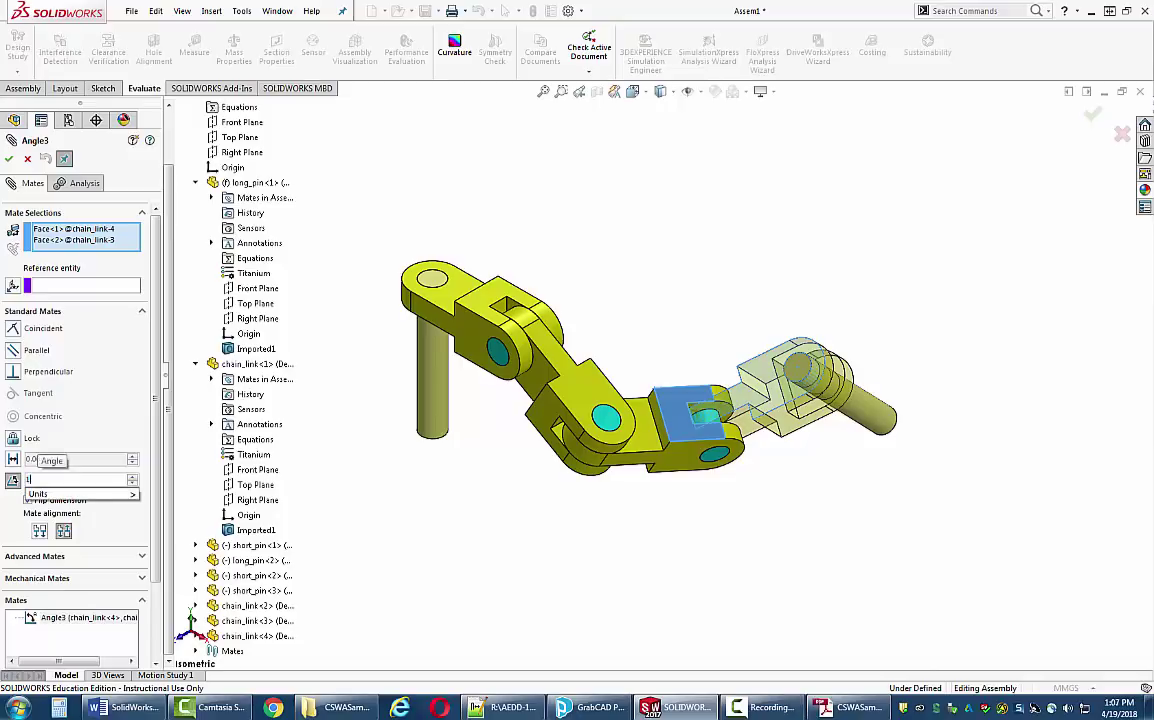
scroll(50, 470, up, 1)
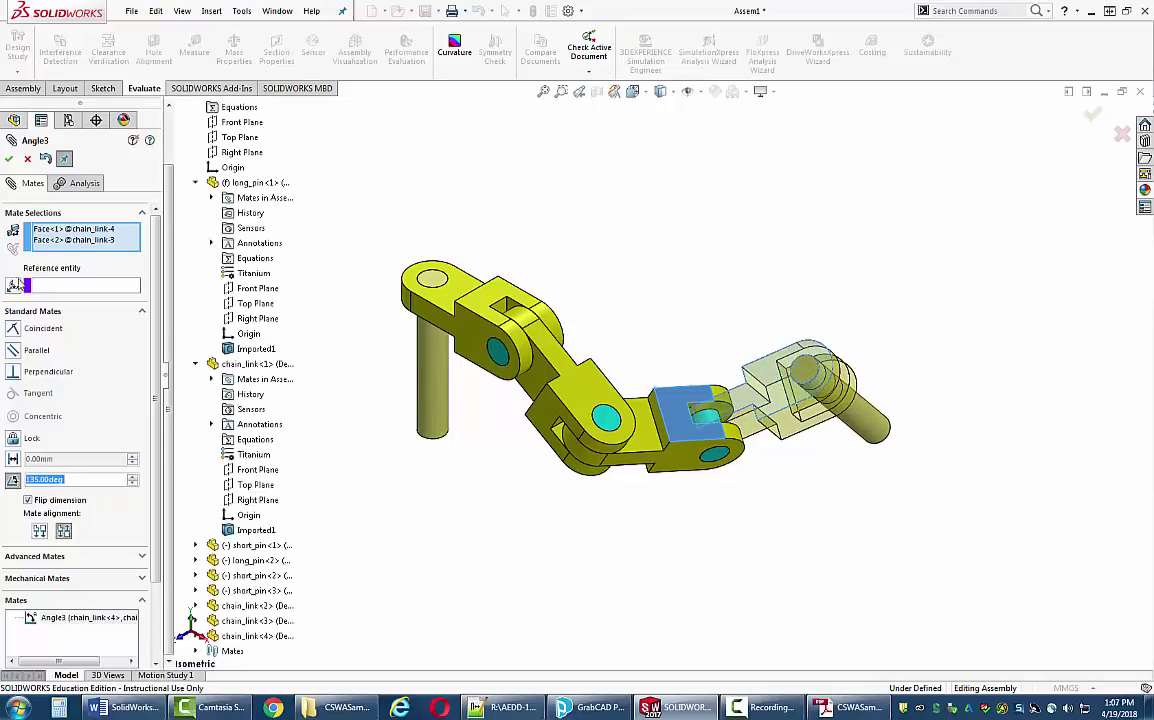
click(9, 158)
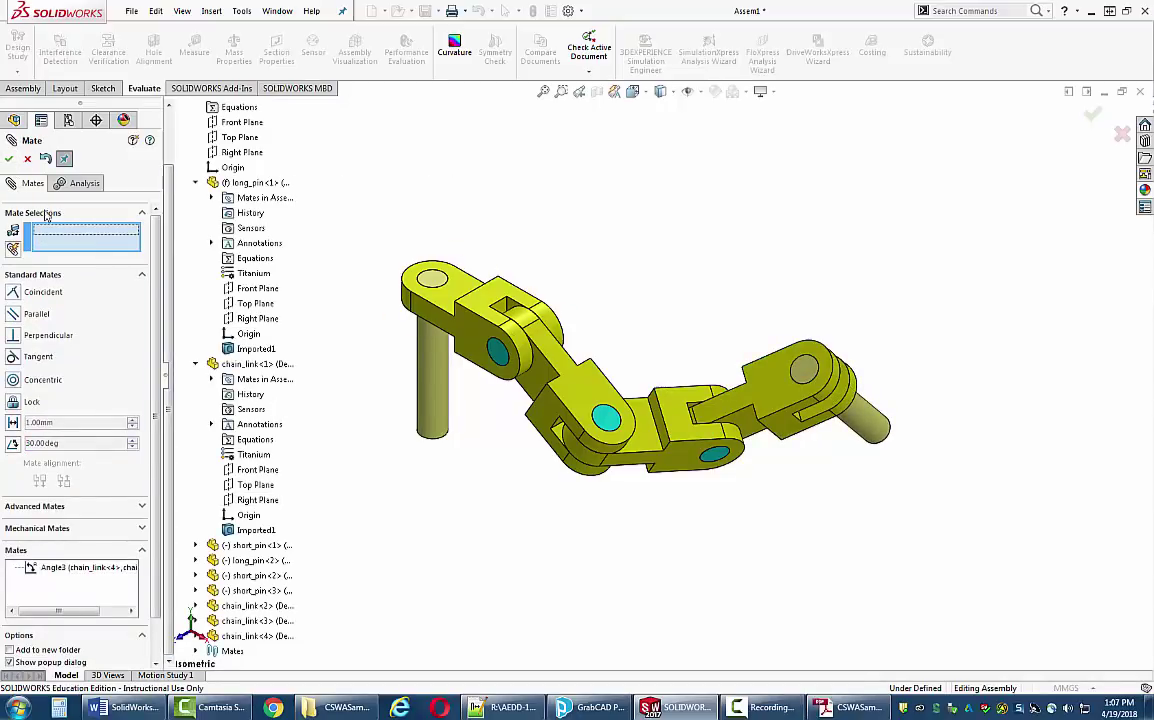
click(9, 158)
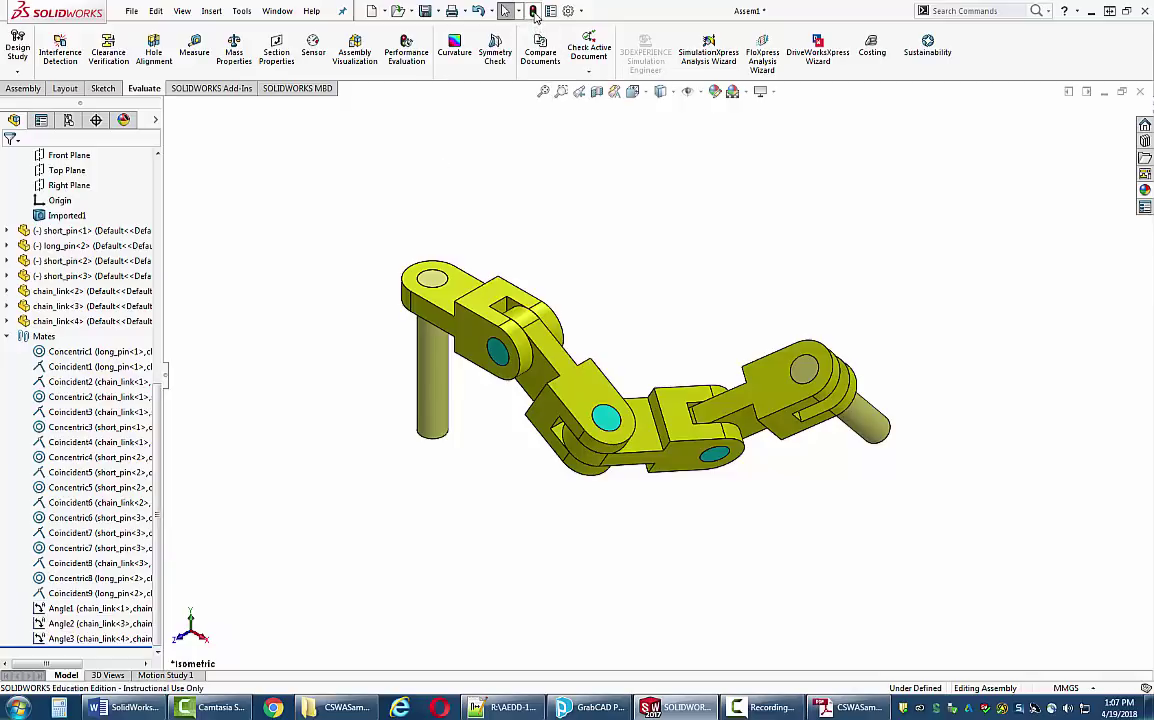
- Rebuild and read the new centre of mass: X 327.67, Y -98.39, Z -102.91 mm
click(534, 12)
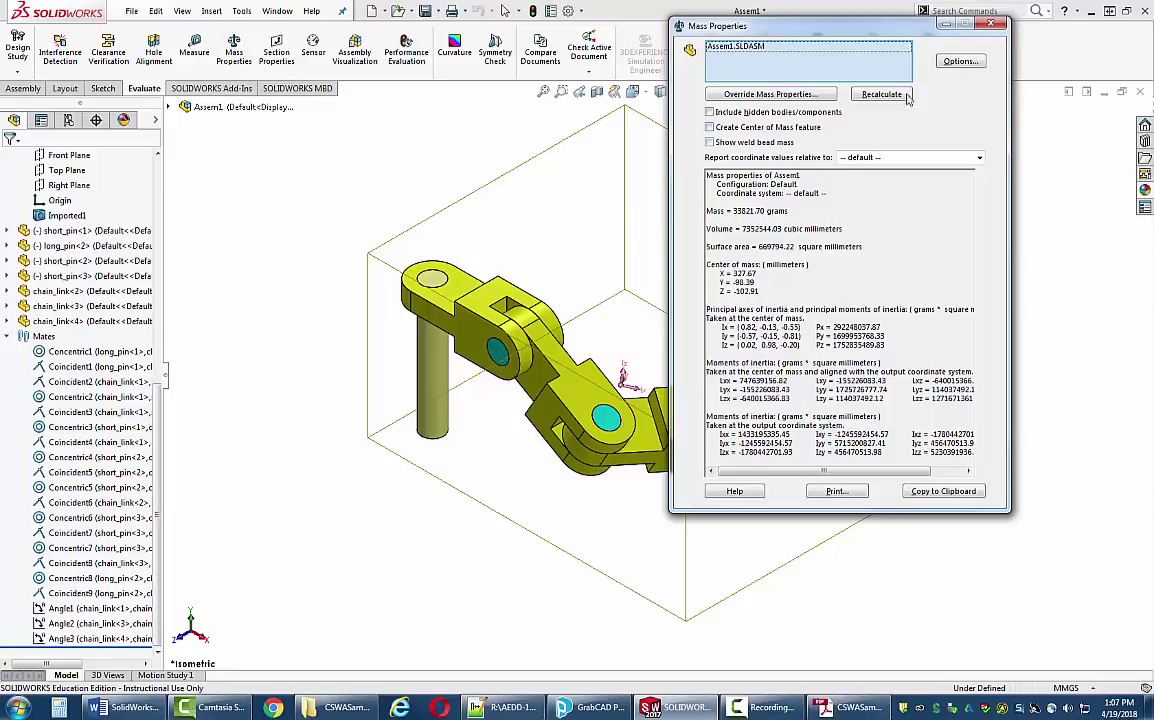
click(990, 25)
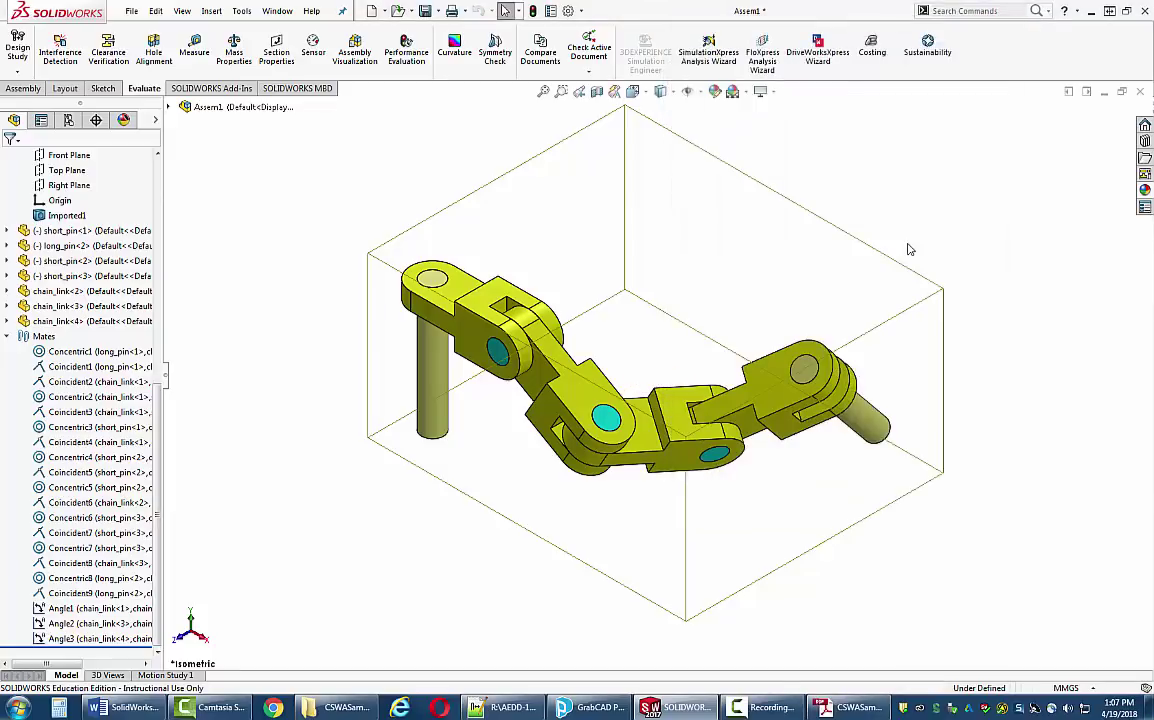